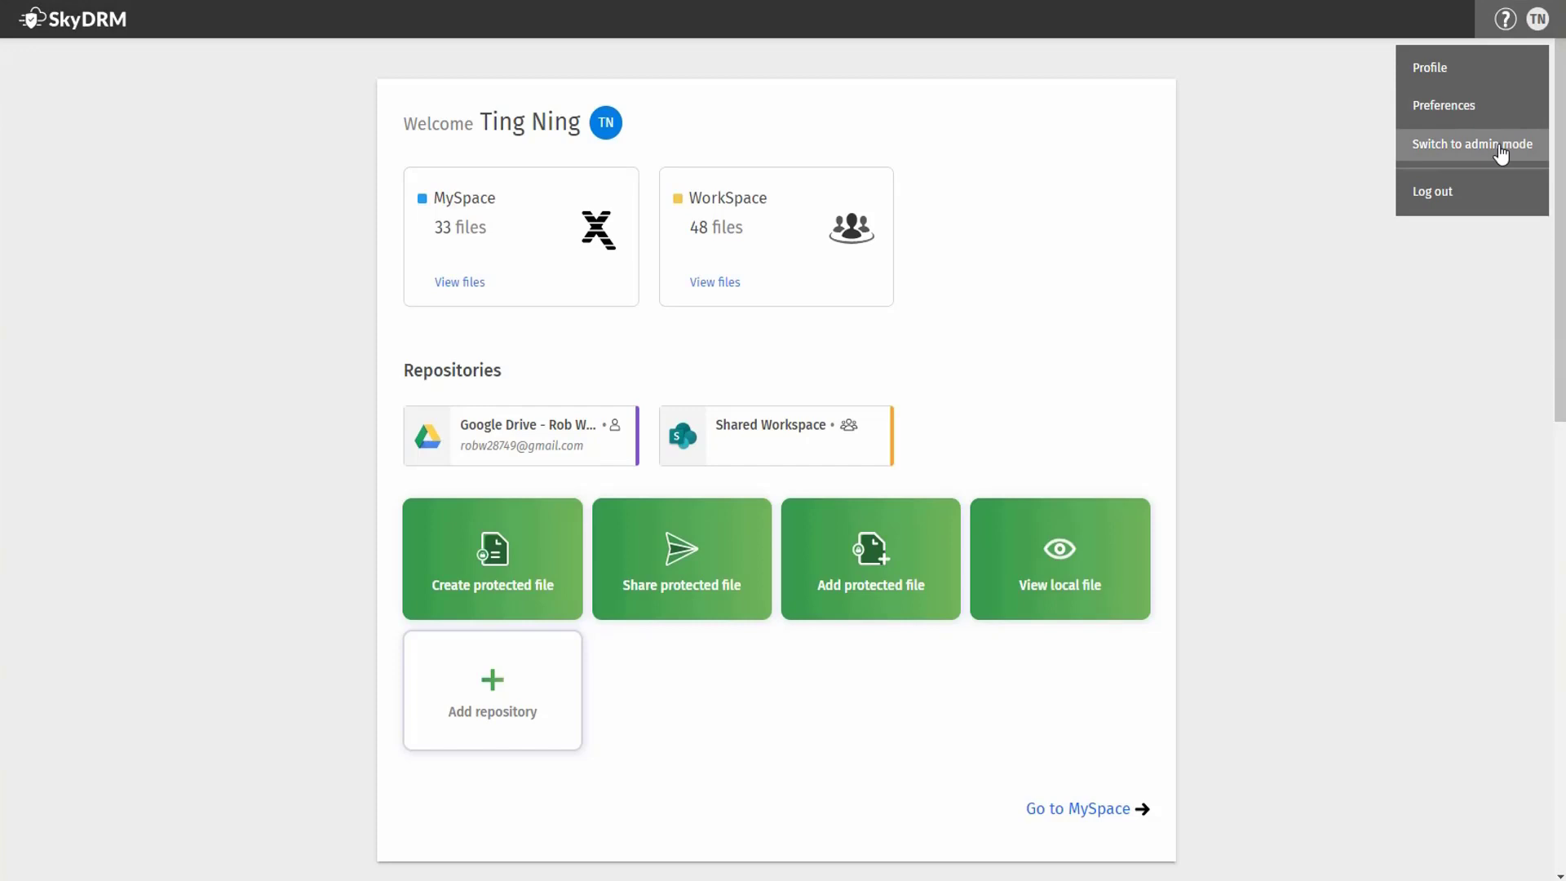
- In admin mode, start a new domain policy named "Access Rights for Files Classified as Confidential"
{"action": "left_click", "coordinate": [1478, 155]}
{"action": "left_click", "coordinate": [95, 150]}
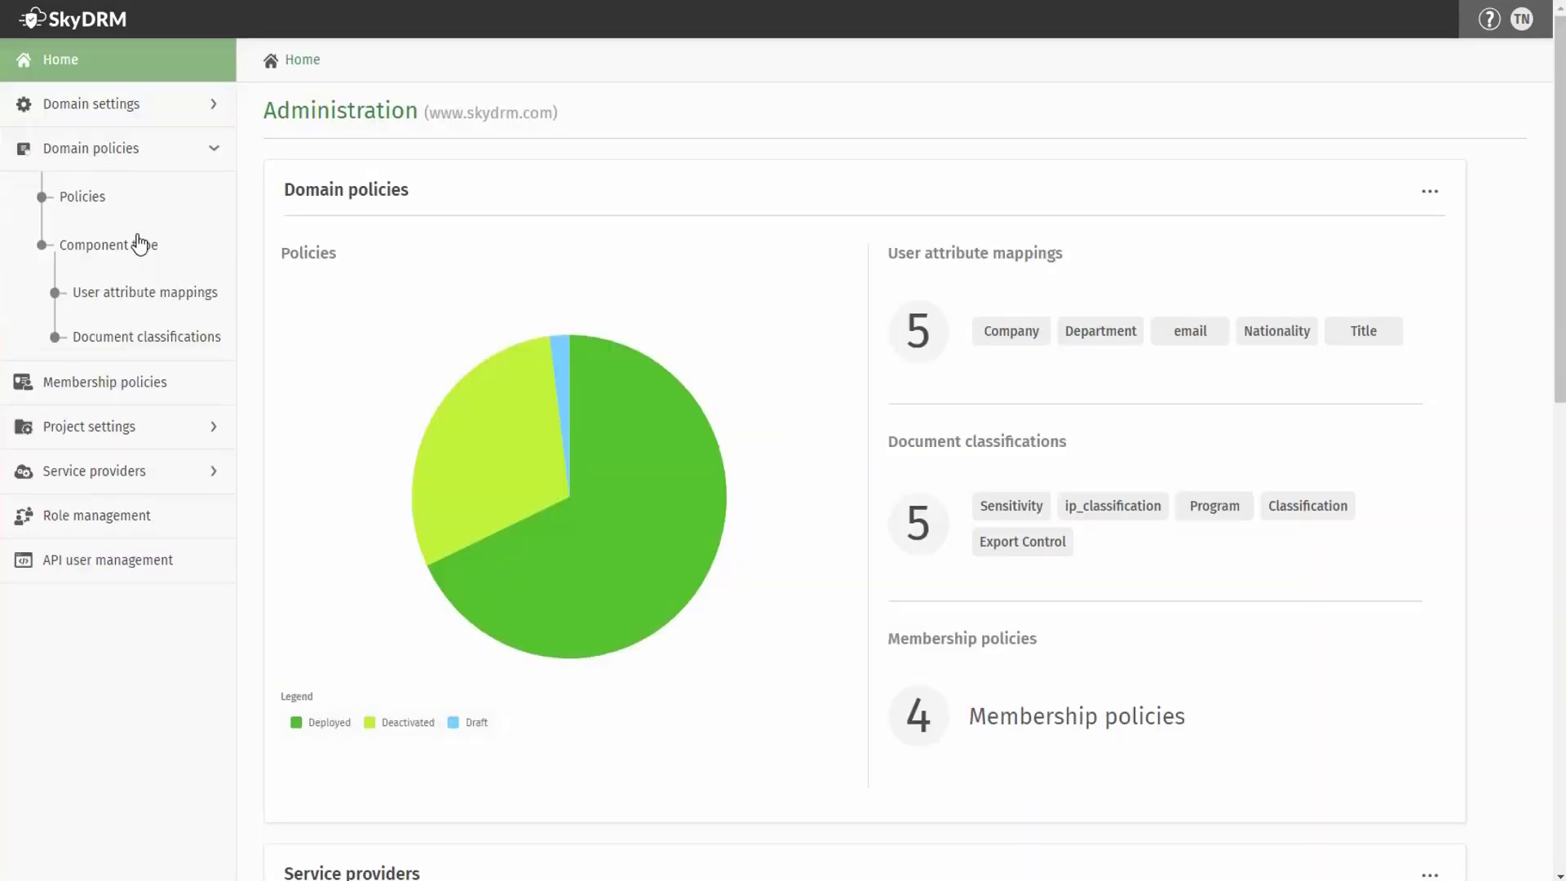
{"action": "left_click", "coordinate": [87, 210]}
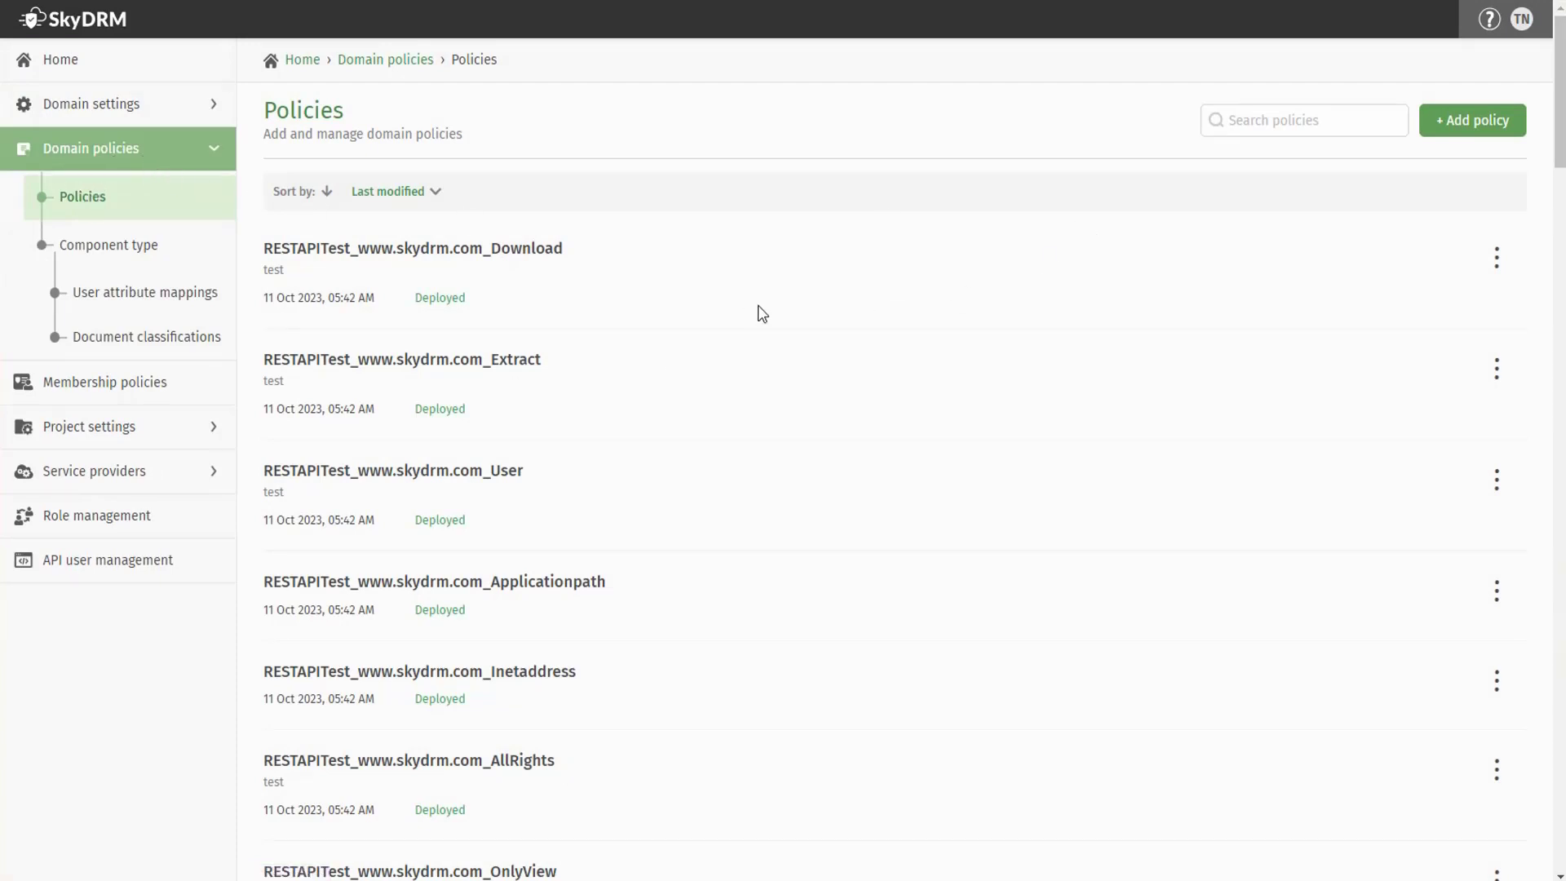
{"action": "left_click", "coordinate": [1481, 125]}
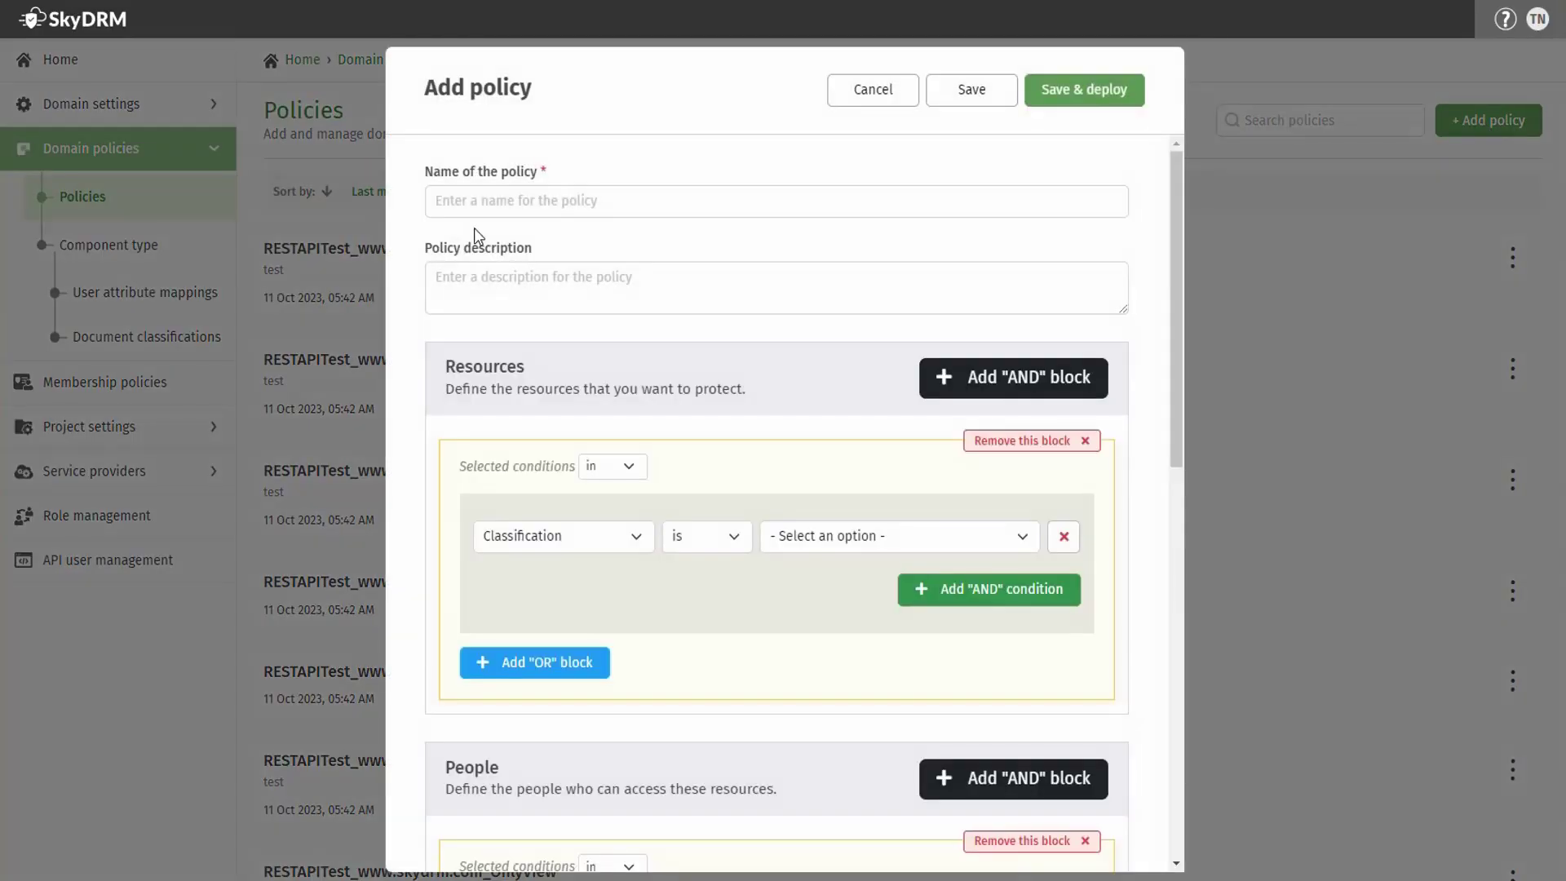
{"action": "left_click", "coordinate": [478, 202]}
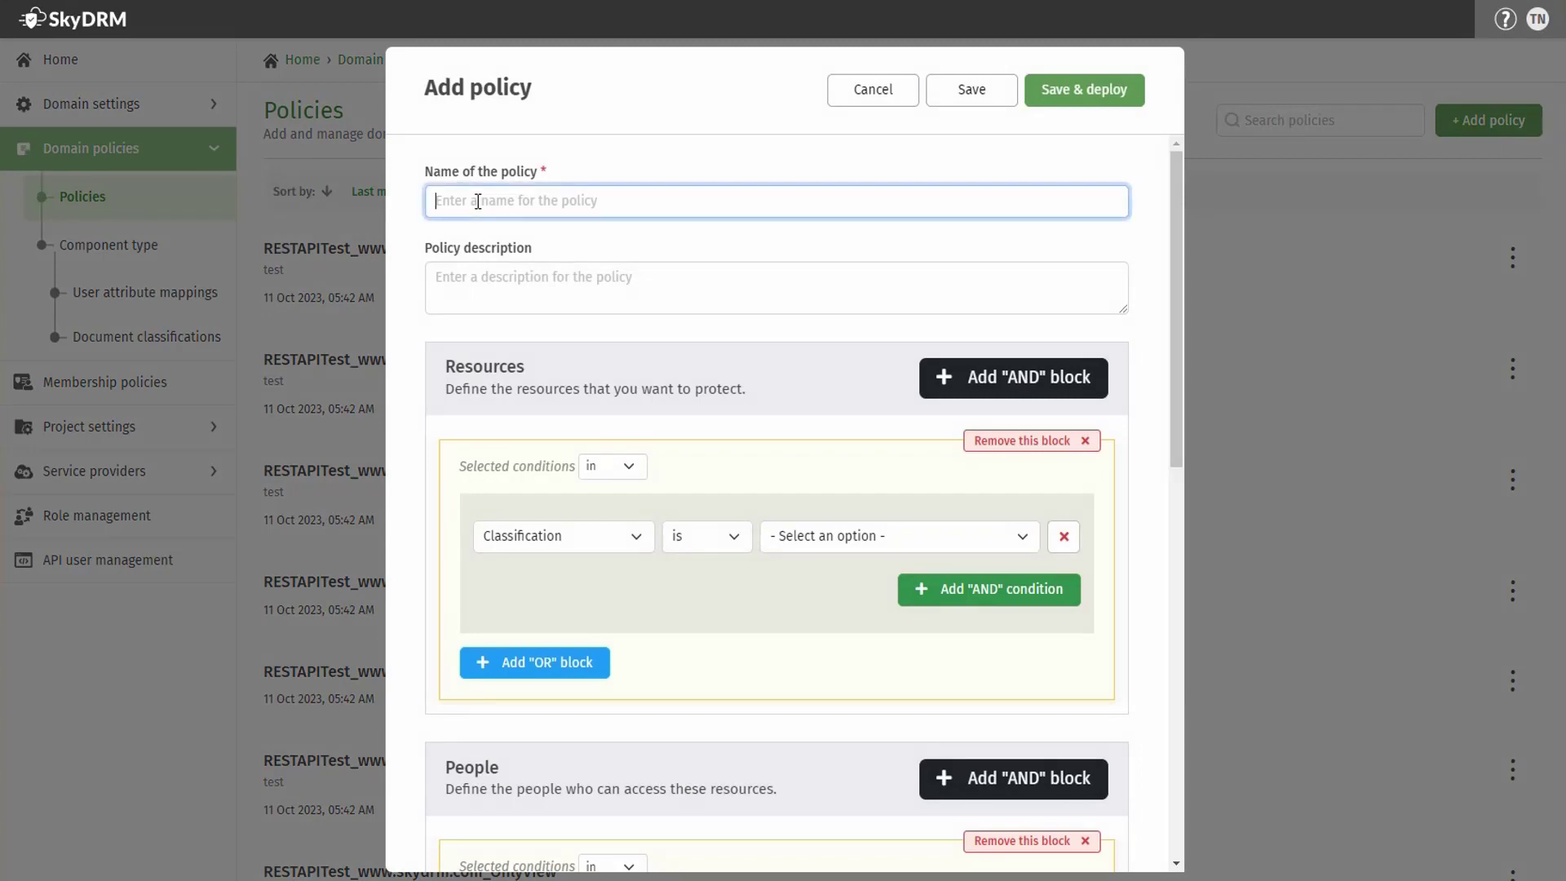
{"action": "type", "text": "Access Rights for Files Classified as Confidential"}
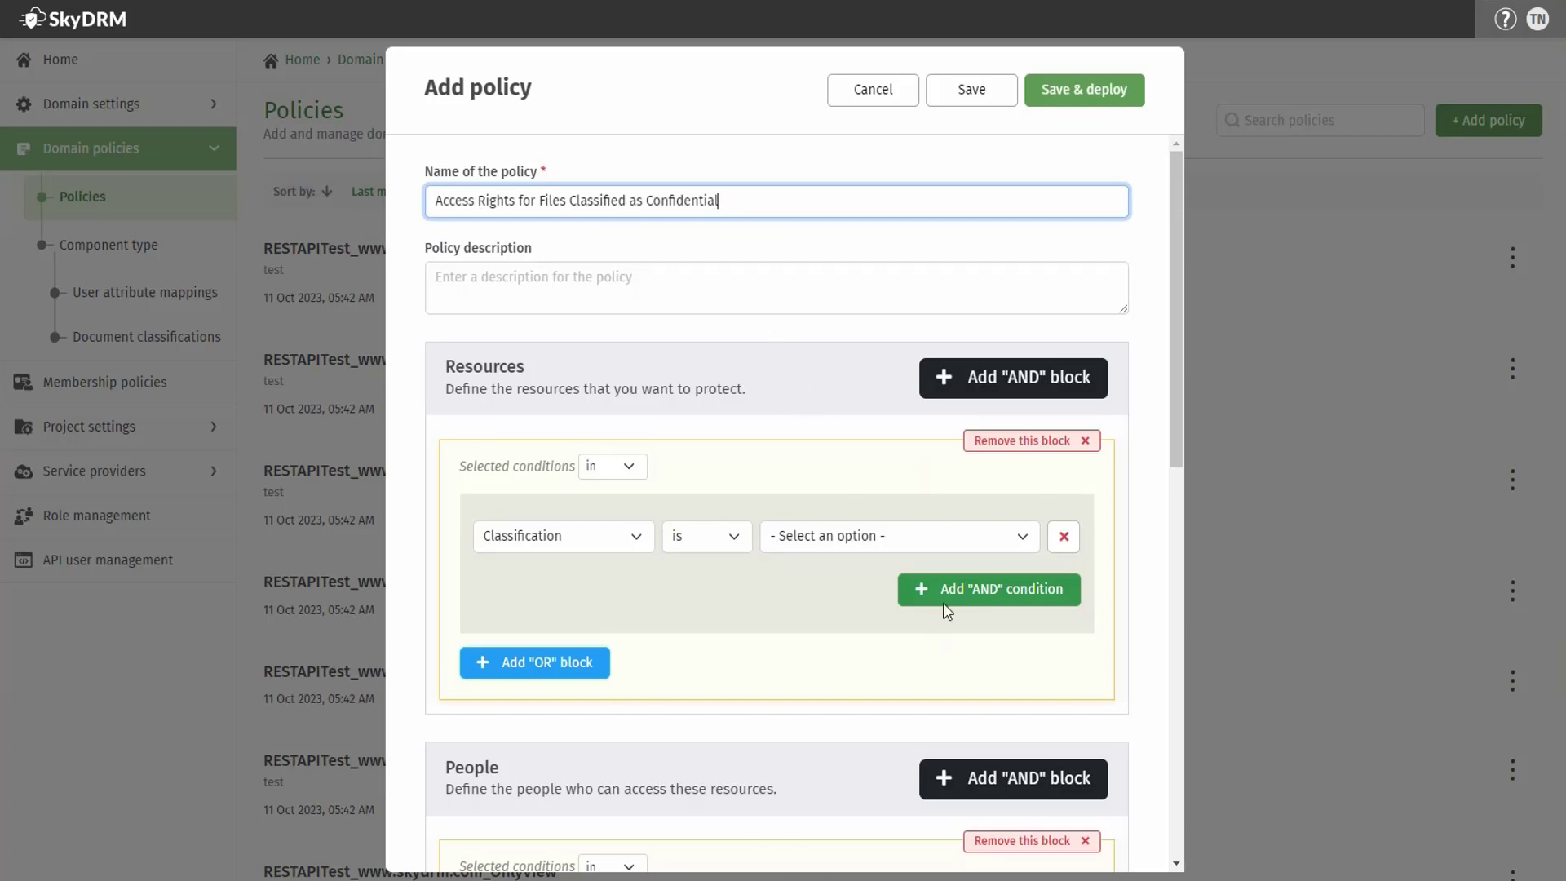
- Set the policy's resource condition to Classification is Confidential and grant the Print and Edit permissions
{"action": "left_click", "coordinate": [970, 537]}
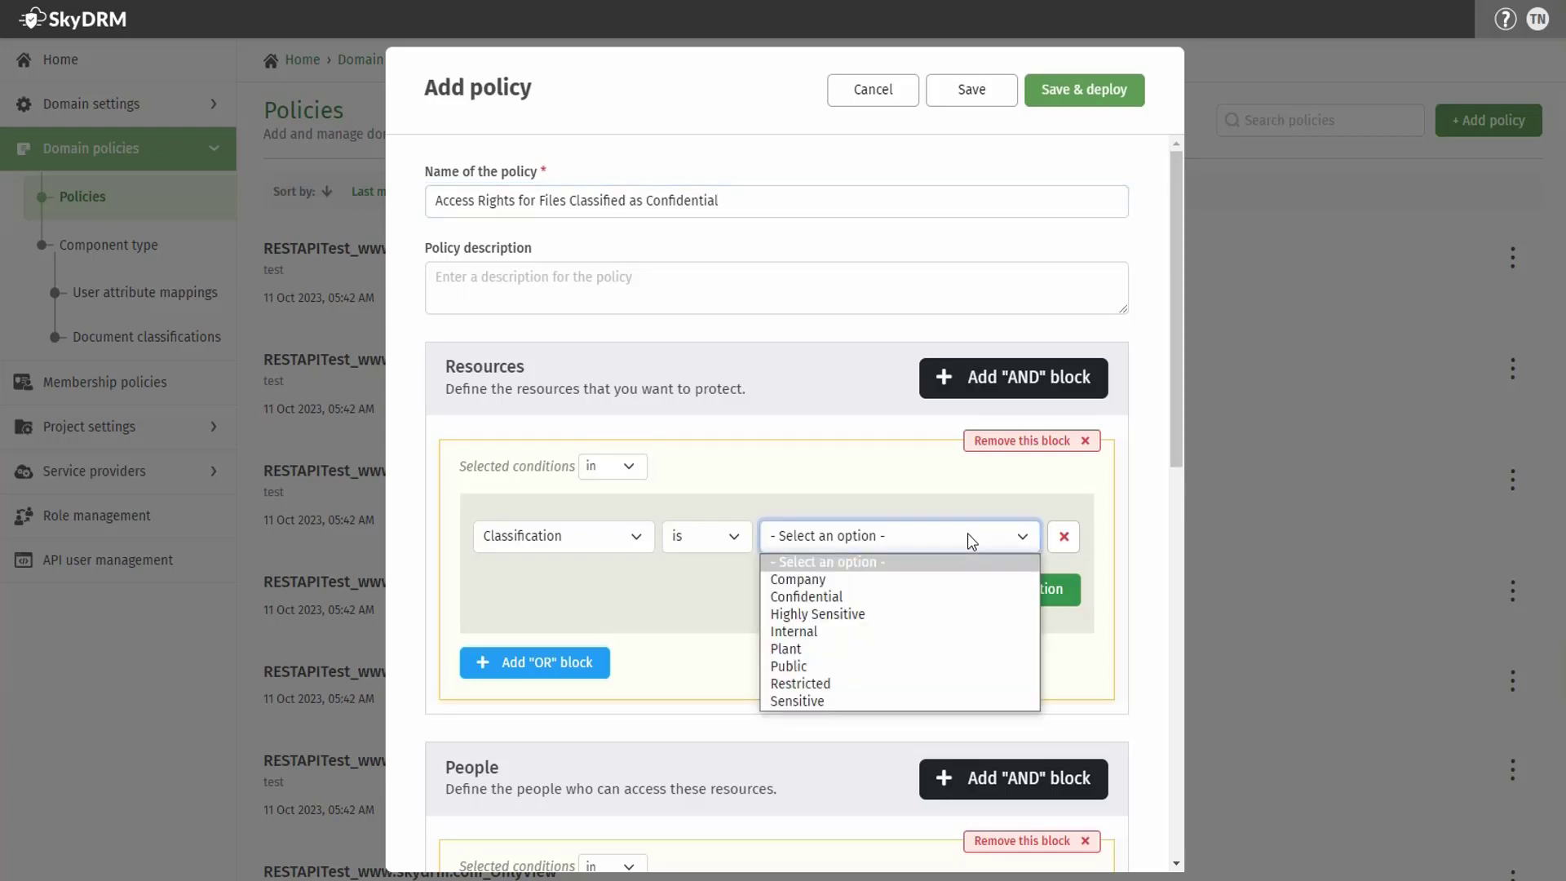
{"action": "left_click", "coordinate": [919, 602]}
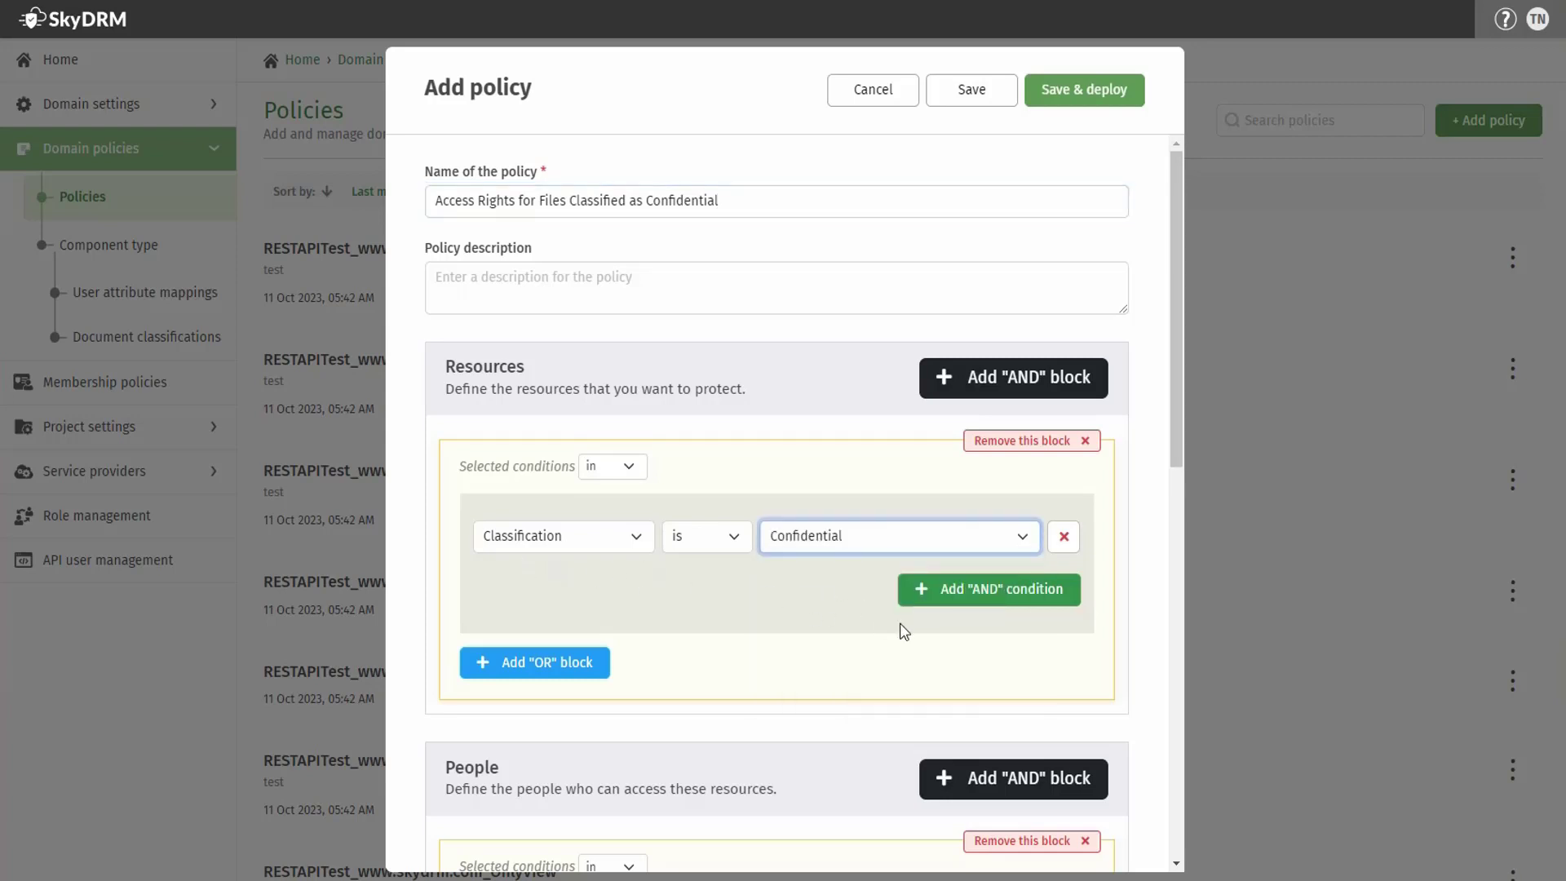
{"action": "scroll", "coordinate": [904, 632], "scroll_direction": "down", "scroll_amount": 4}
{"action": "left_click", "coordinate": [594, 693]}
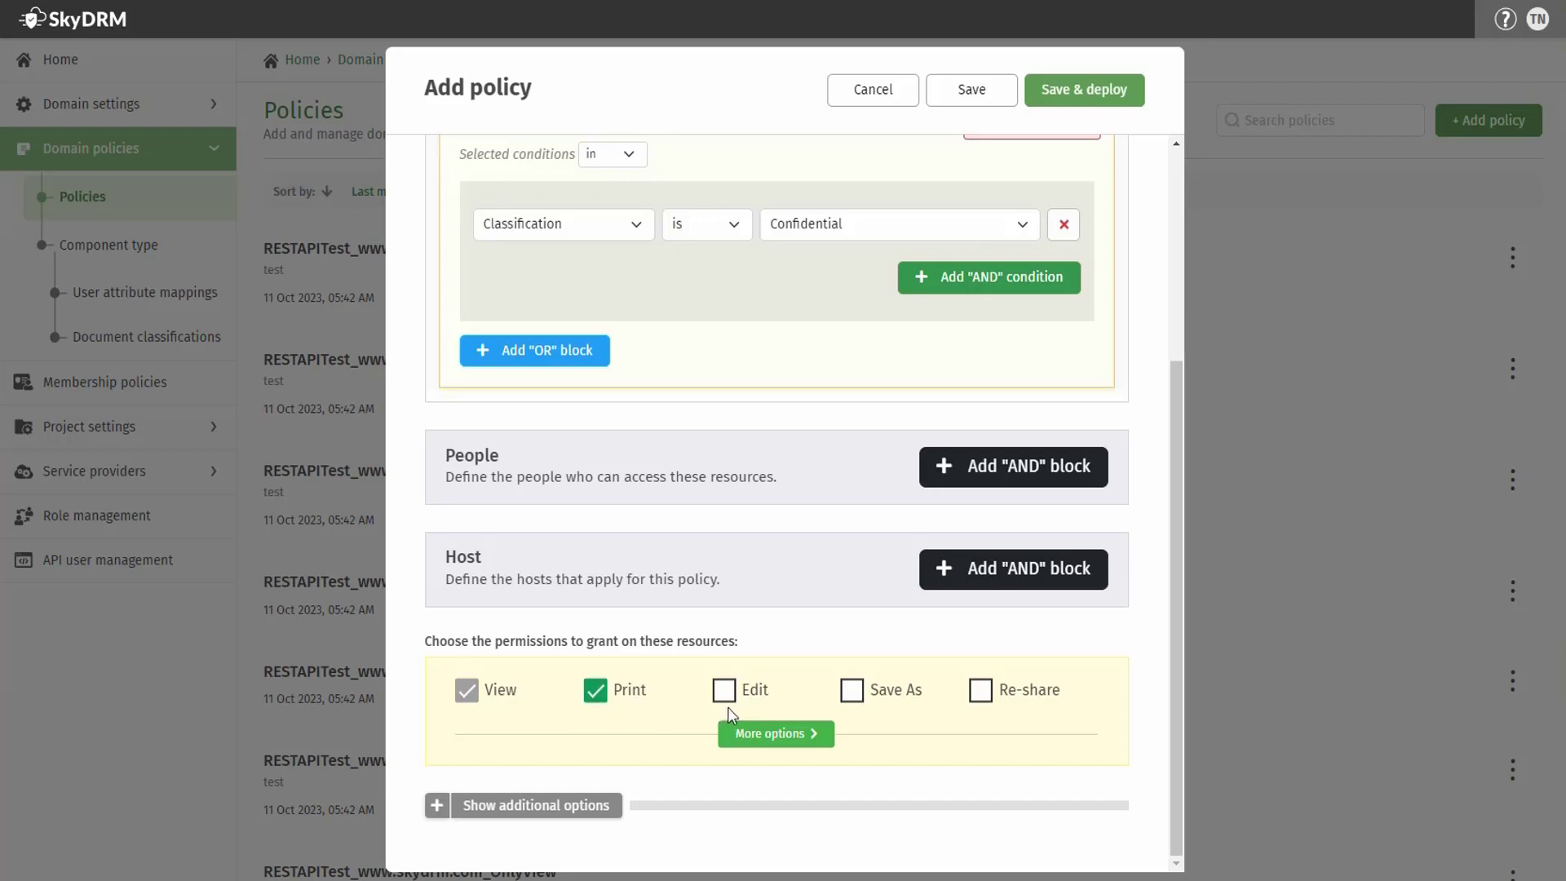
{"action": "left_click", "coordinate": [724, 691]}
- In the policy's additional options, limit its effect duration to specific days with a start date of 11/01/2023
{"action": "left_click", "coordinate": [535, 805]}
{"action": "scroll", "coordinate": [904, 744], "scroll_direction": "down", "scroll_amount": 3}
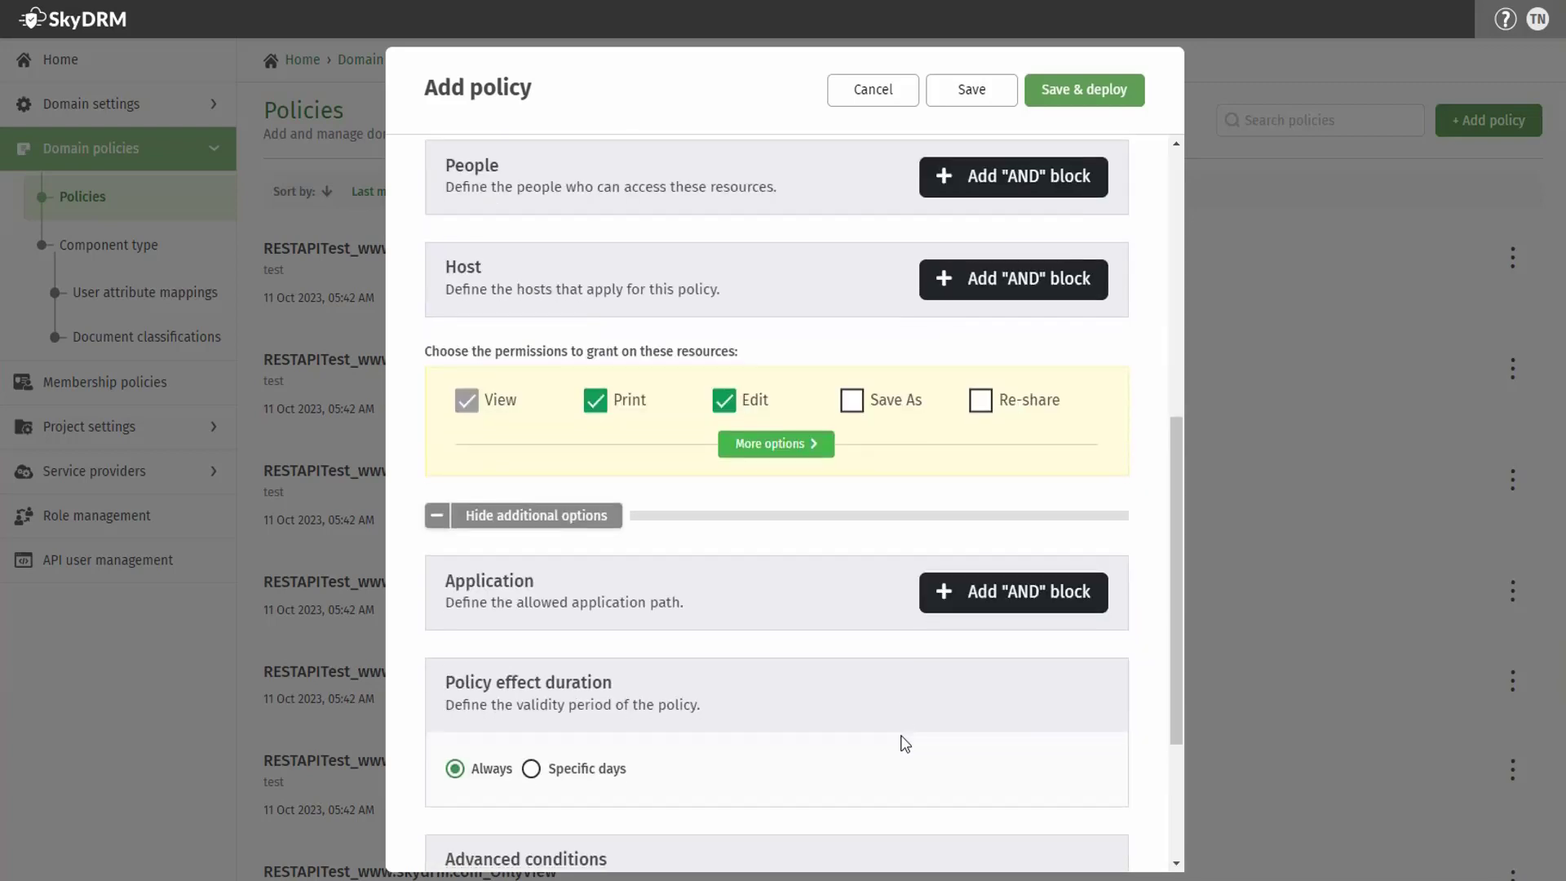
{"action": "left_click", "coordinate": [531, 768]}
{"action": "scroll", "coordinate": [845, 726], "scroll_direction": "down", "scroll_amount": 3}
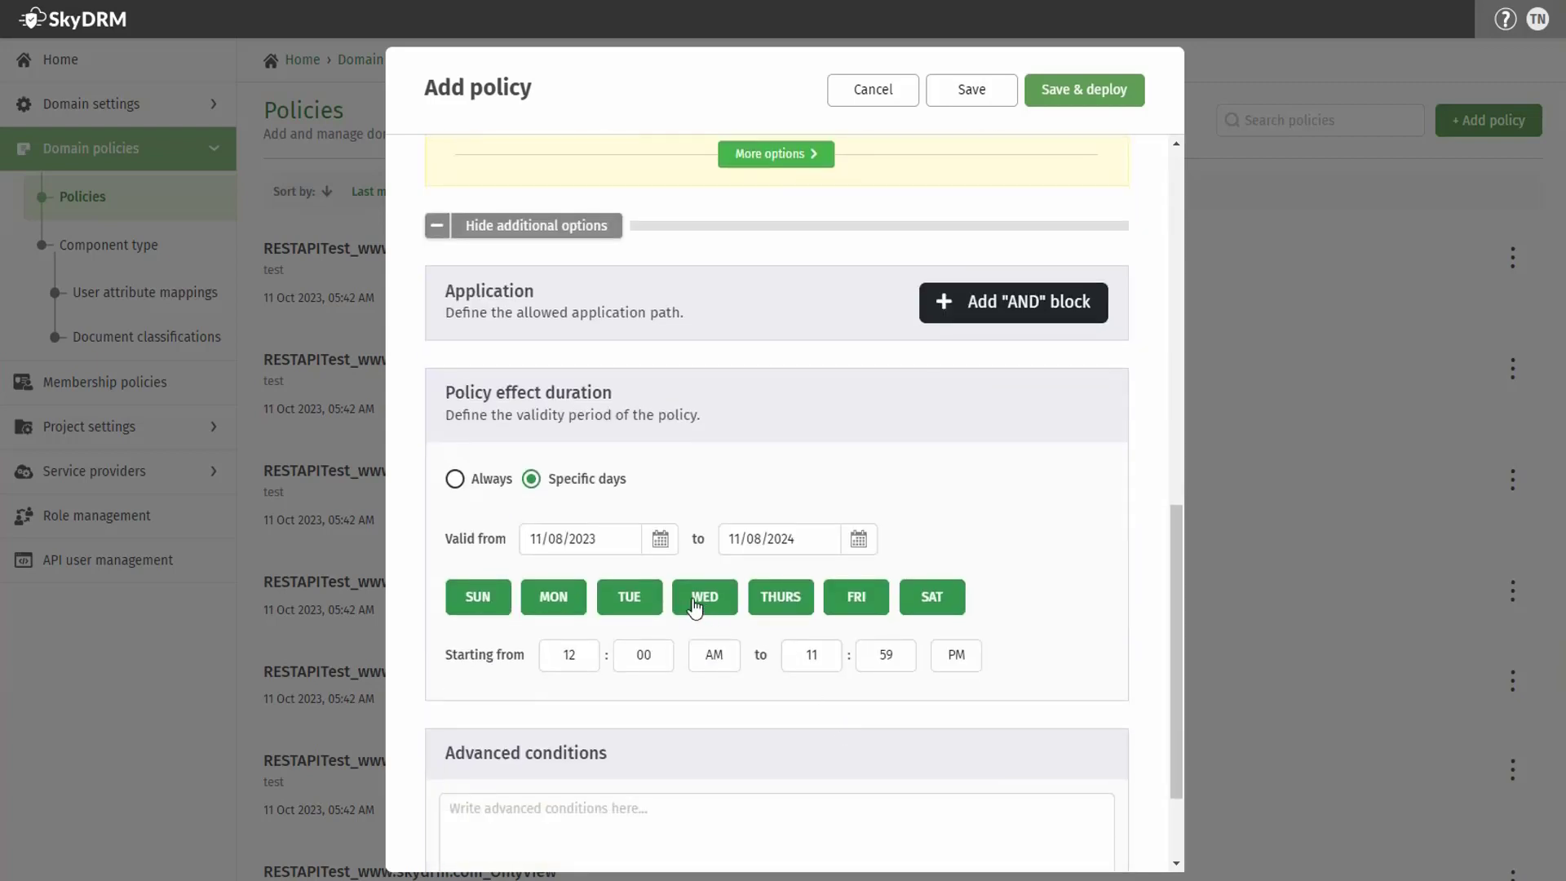
{"action": "left_click", "coordinate": [660, 538]}
{"action": "left_click", "coordinate": [596, 668]}
- Set the policy's validity end date to 11/08/2023, then save and deploy the policy
{"action": "left_click", "coordinate": [857, 541]}
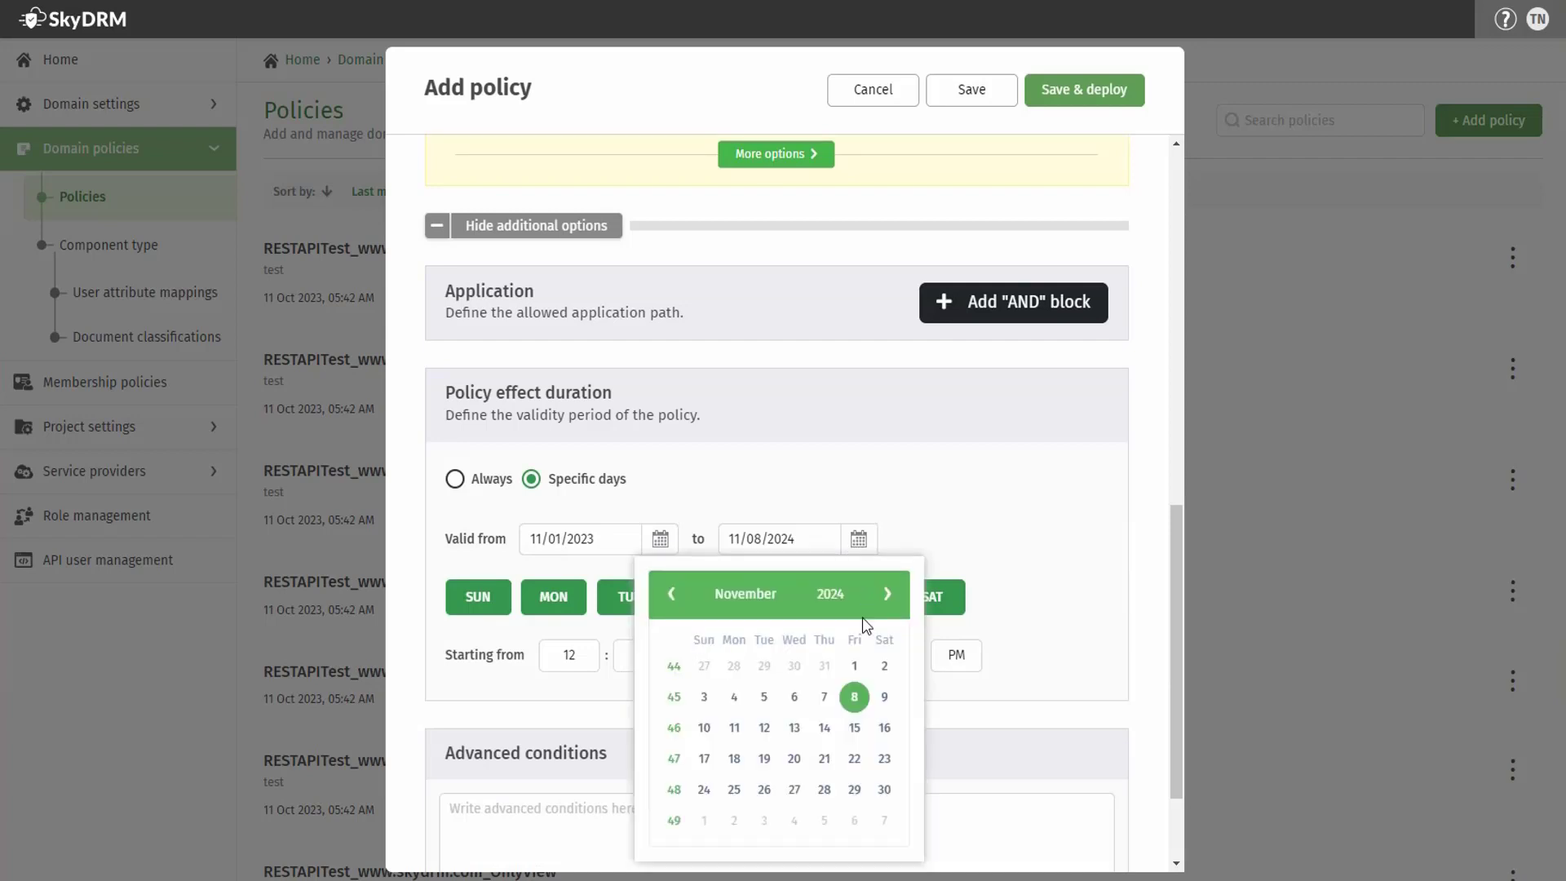
{"action": "left_click", "coordinate": [832, 600]}
{"action": "left_click", "coordinate": [804, 706]}
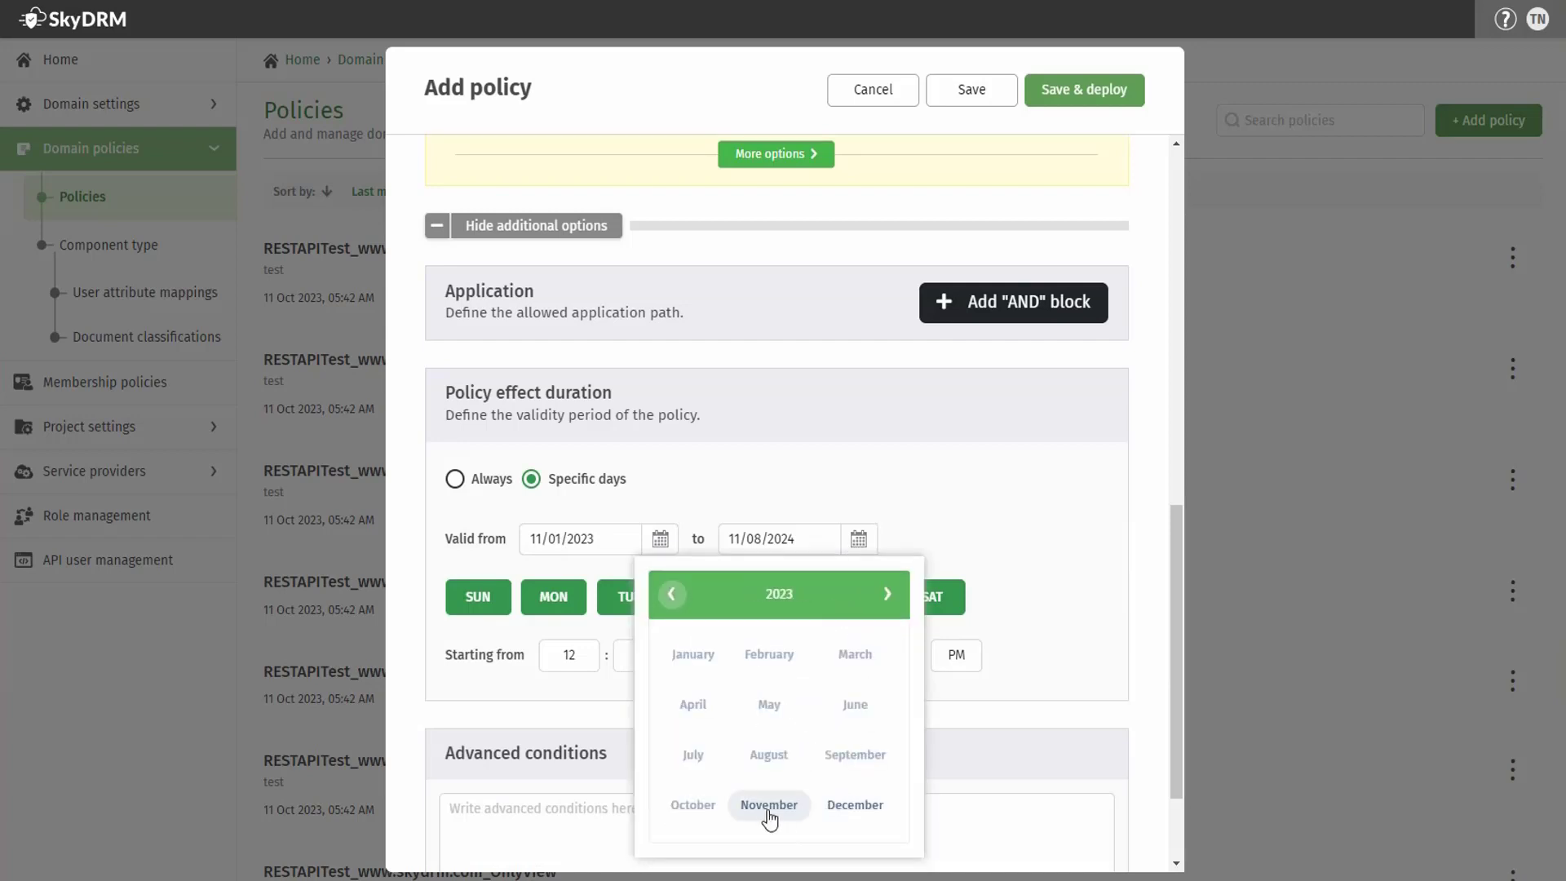
{"action": "left_click", "coordinate": [767, 803]}
{"action": "left_click", "coordinate": [797, 697]}
{"action": "scroll", "coordinate": [797, 701], "scroll_direction": "down", "scroll_amount": 3}
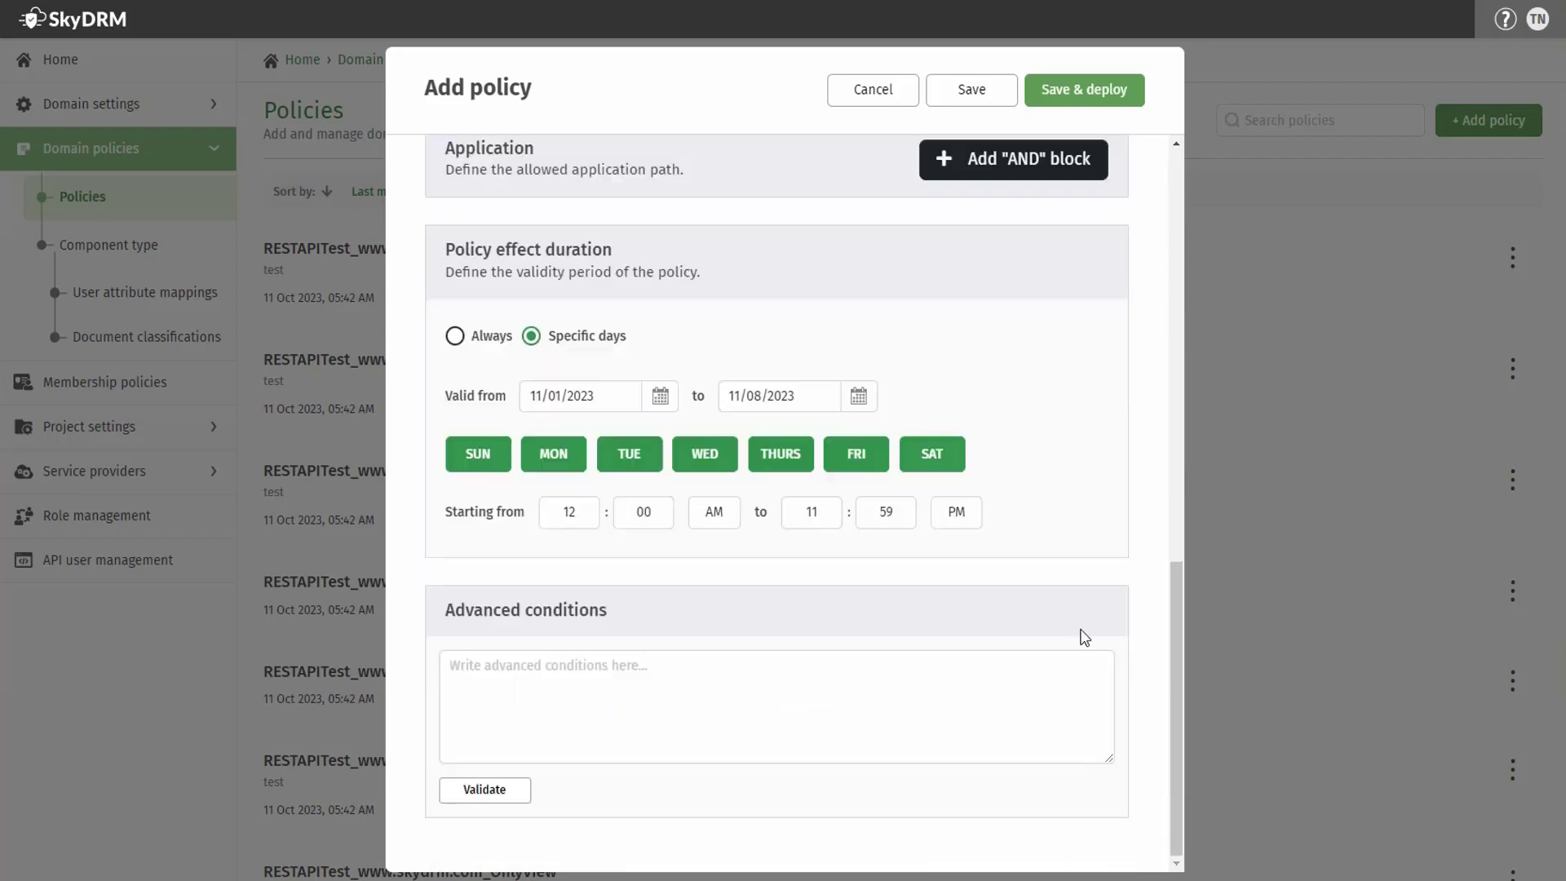
{"action": "left_click", "coordinate": [1084, 96]}
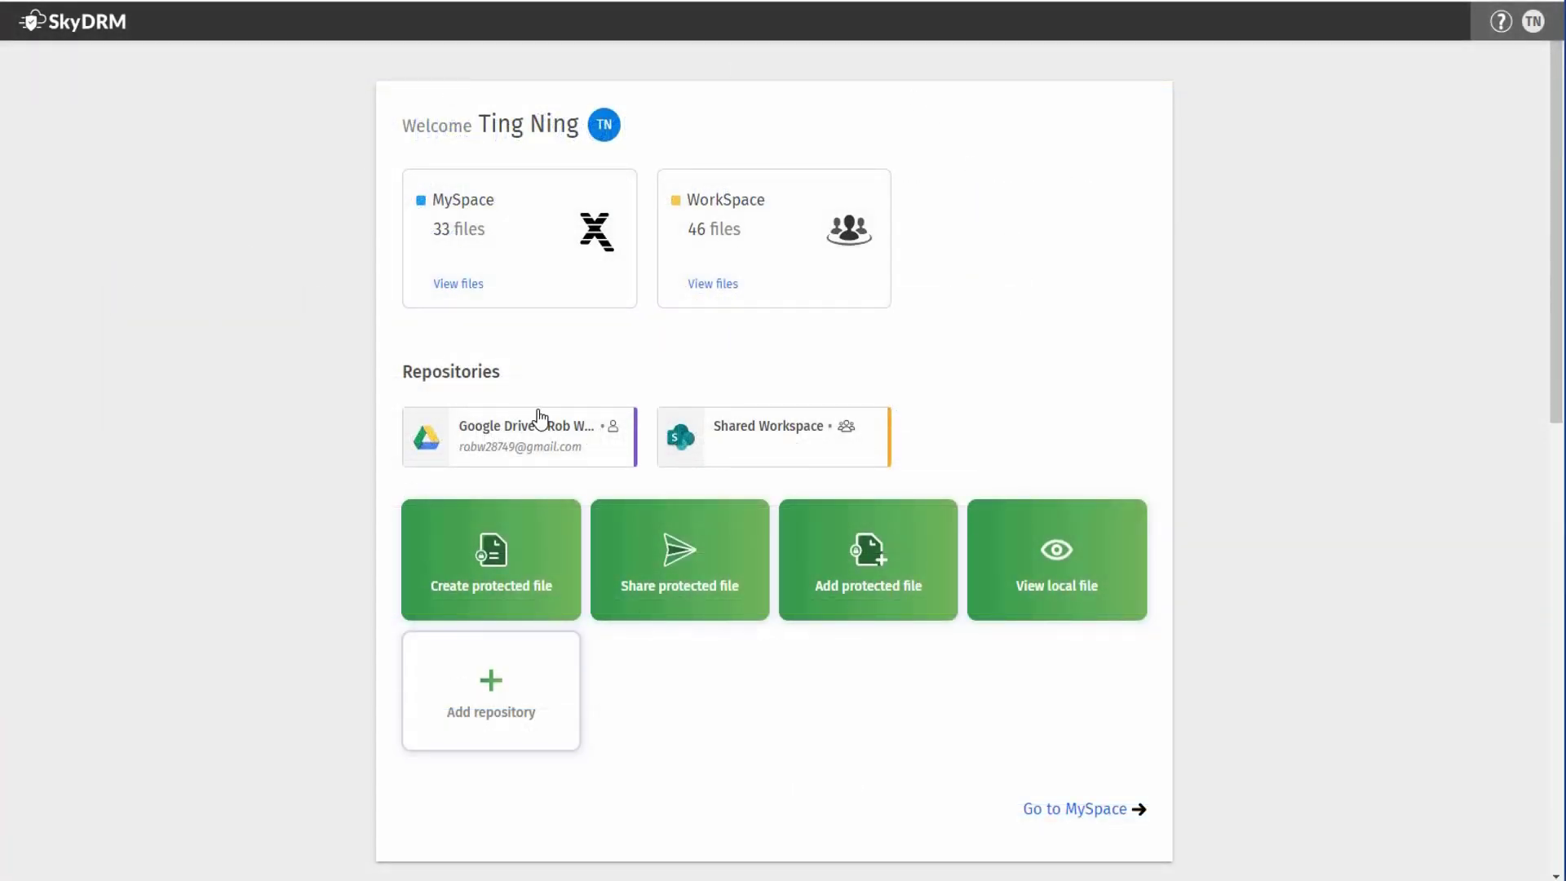
- Go to the CAD folder in the WorkSpace's Protected Files and view the classification and permissions of Spark Plug_Internal.jt.nxl
{"action": "left_click", "coordinate": [726, 284]}
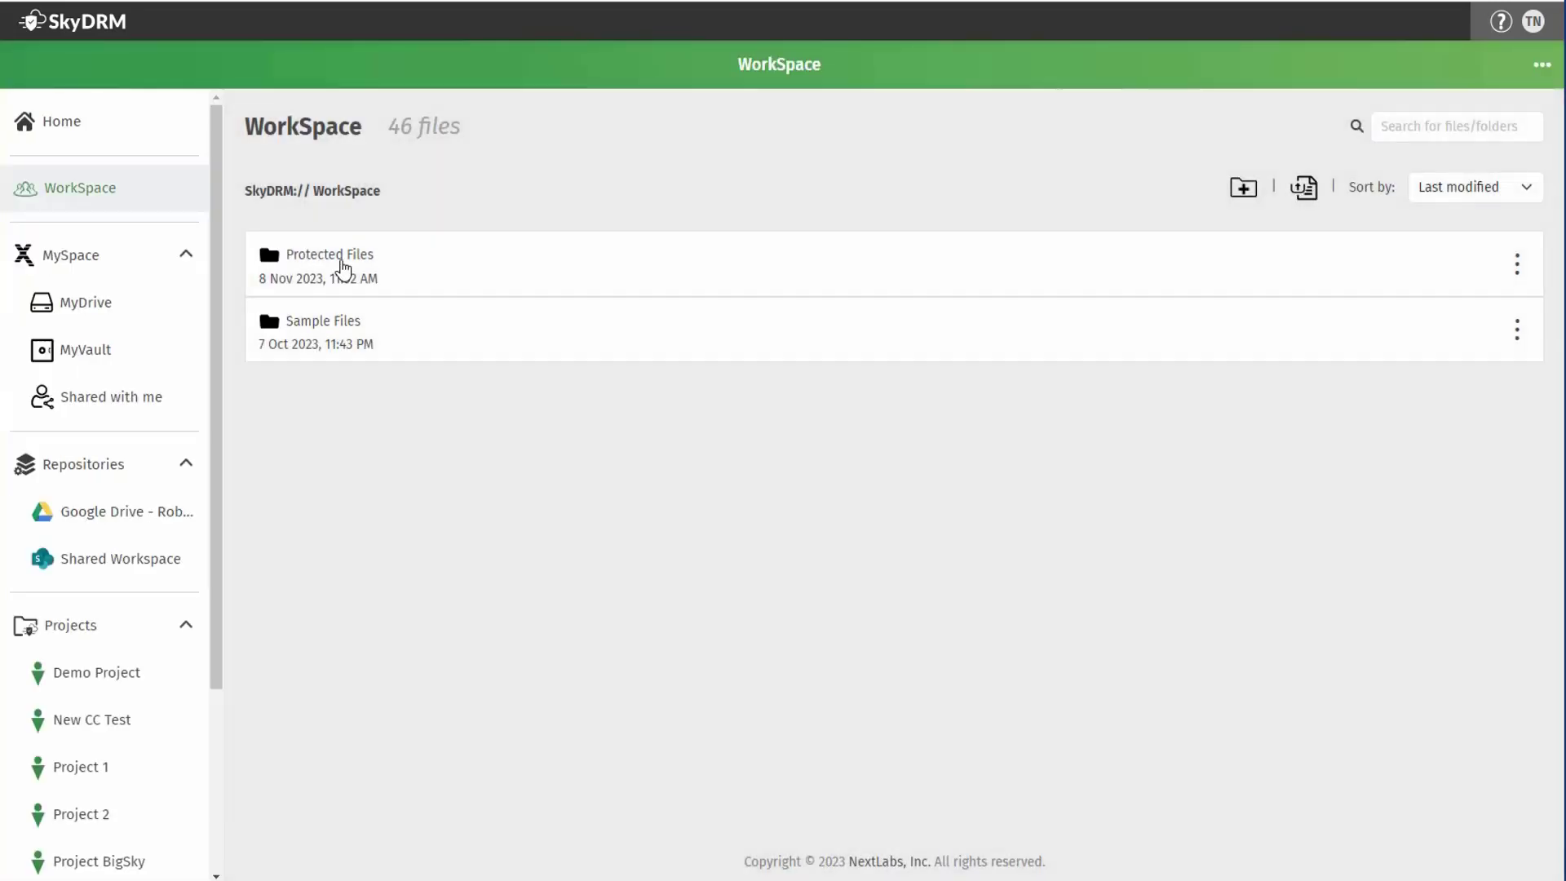
{"action": "left_click", "coordinate": [342, 254]}
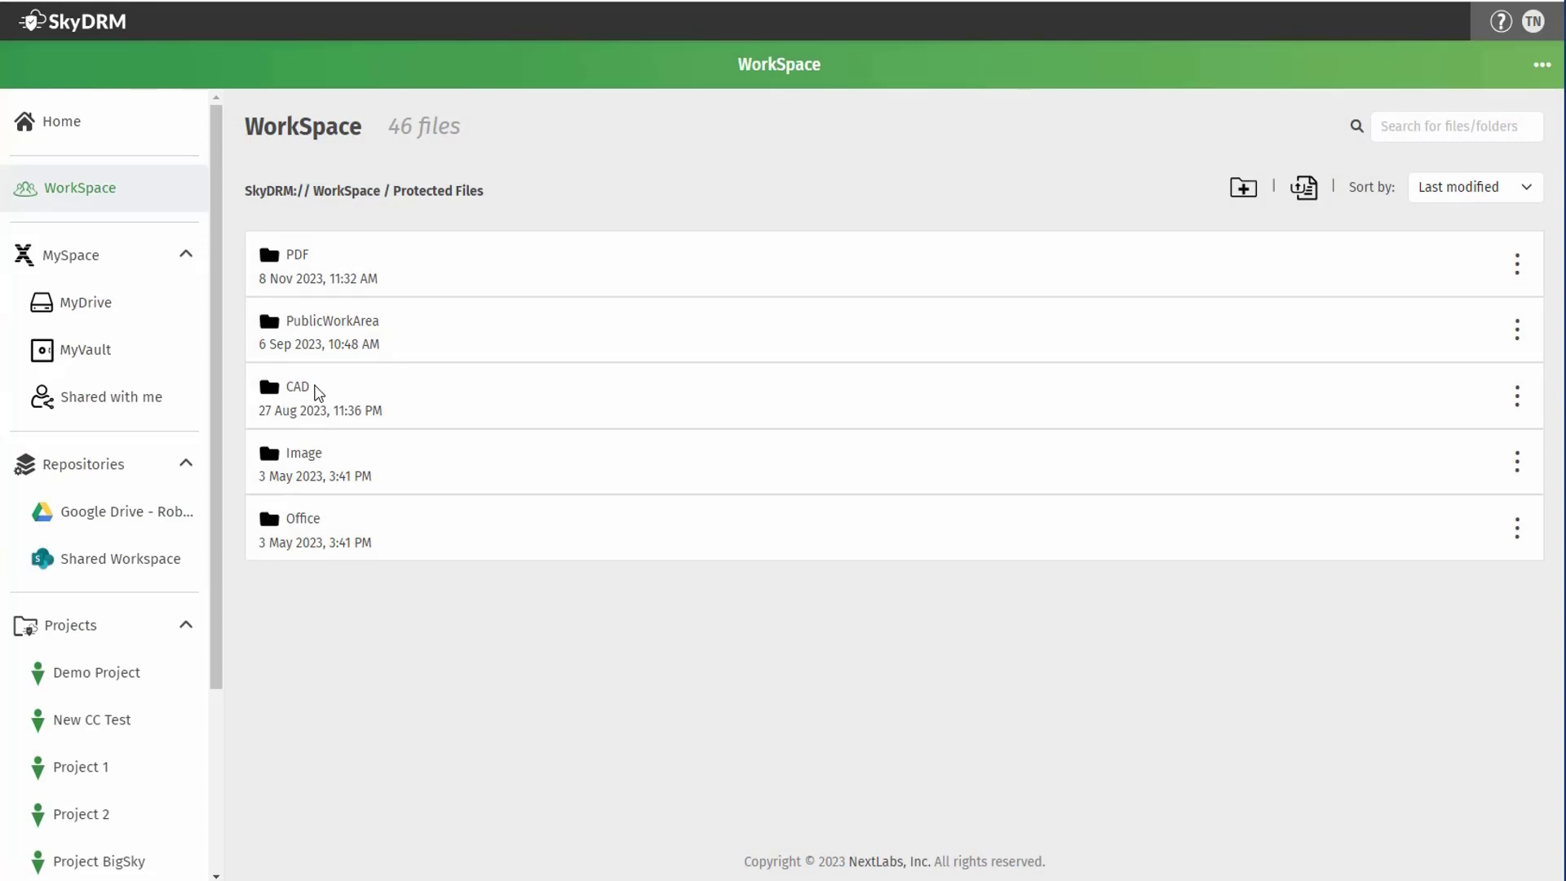
{"action": "left_click", "coordinate": [305, 395]}
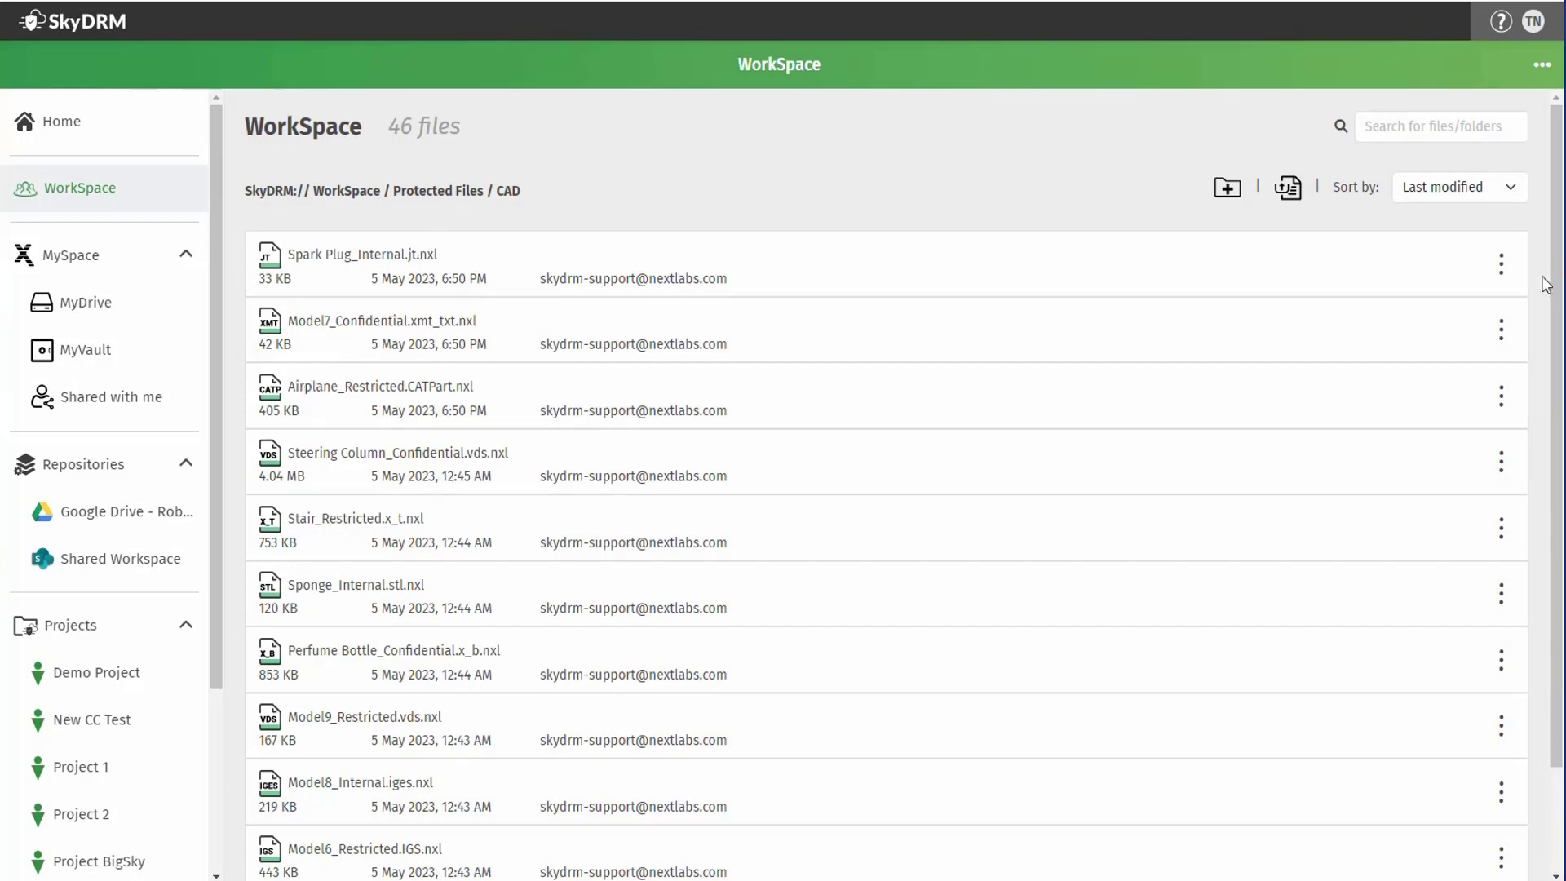
{"action": "left_click", "coordinate": [1502, 269]}
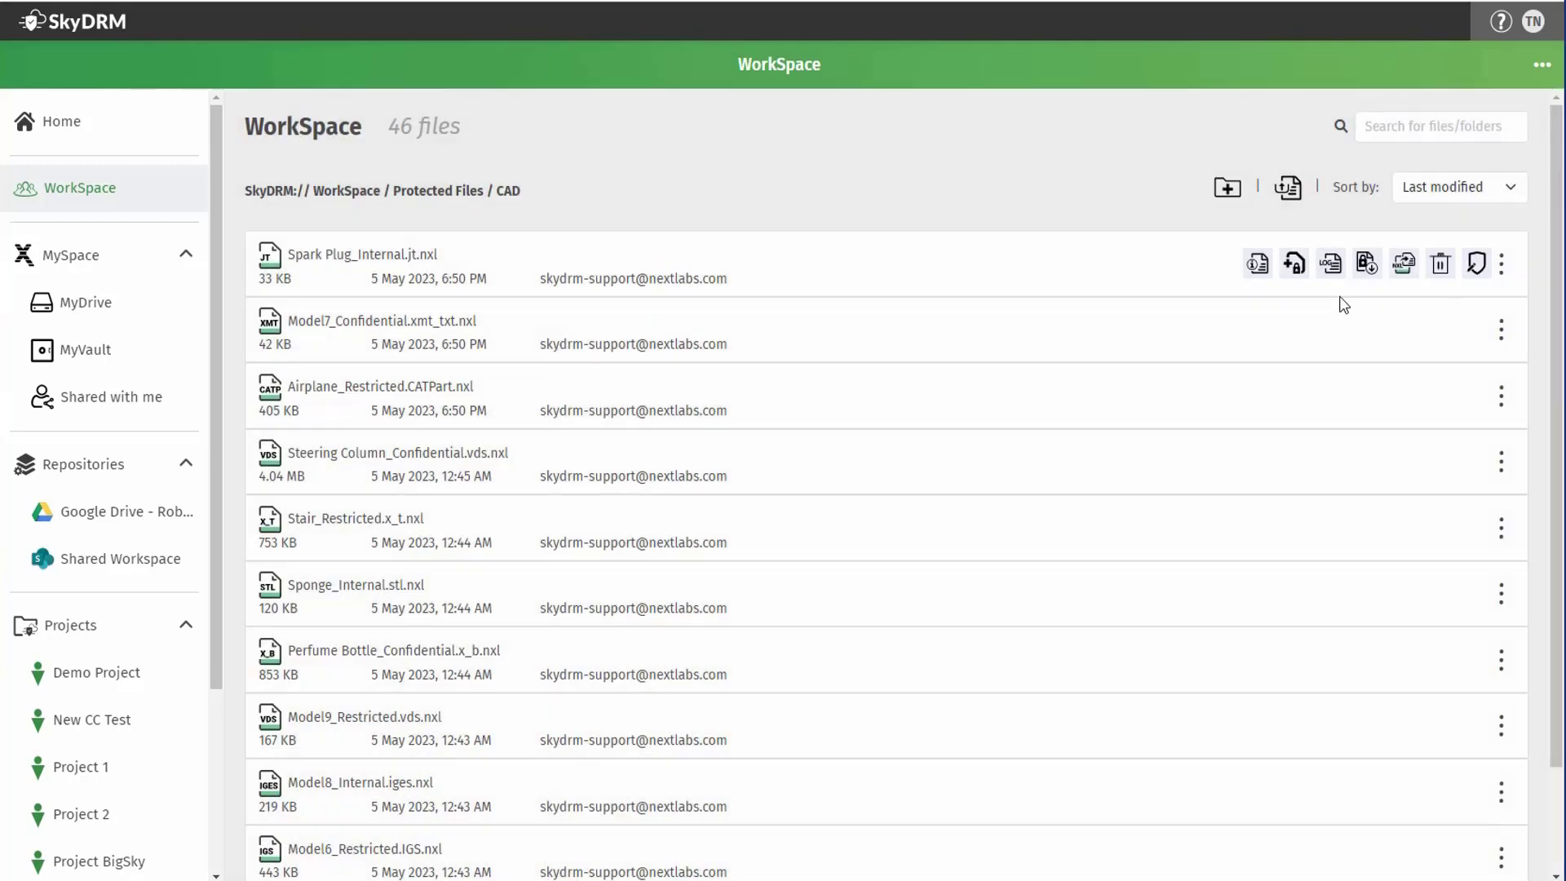
{"action": "left_click", "coordinate": [1257, 266]}
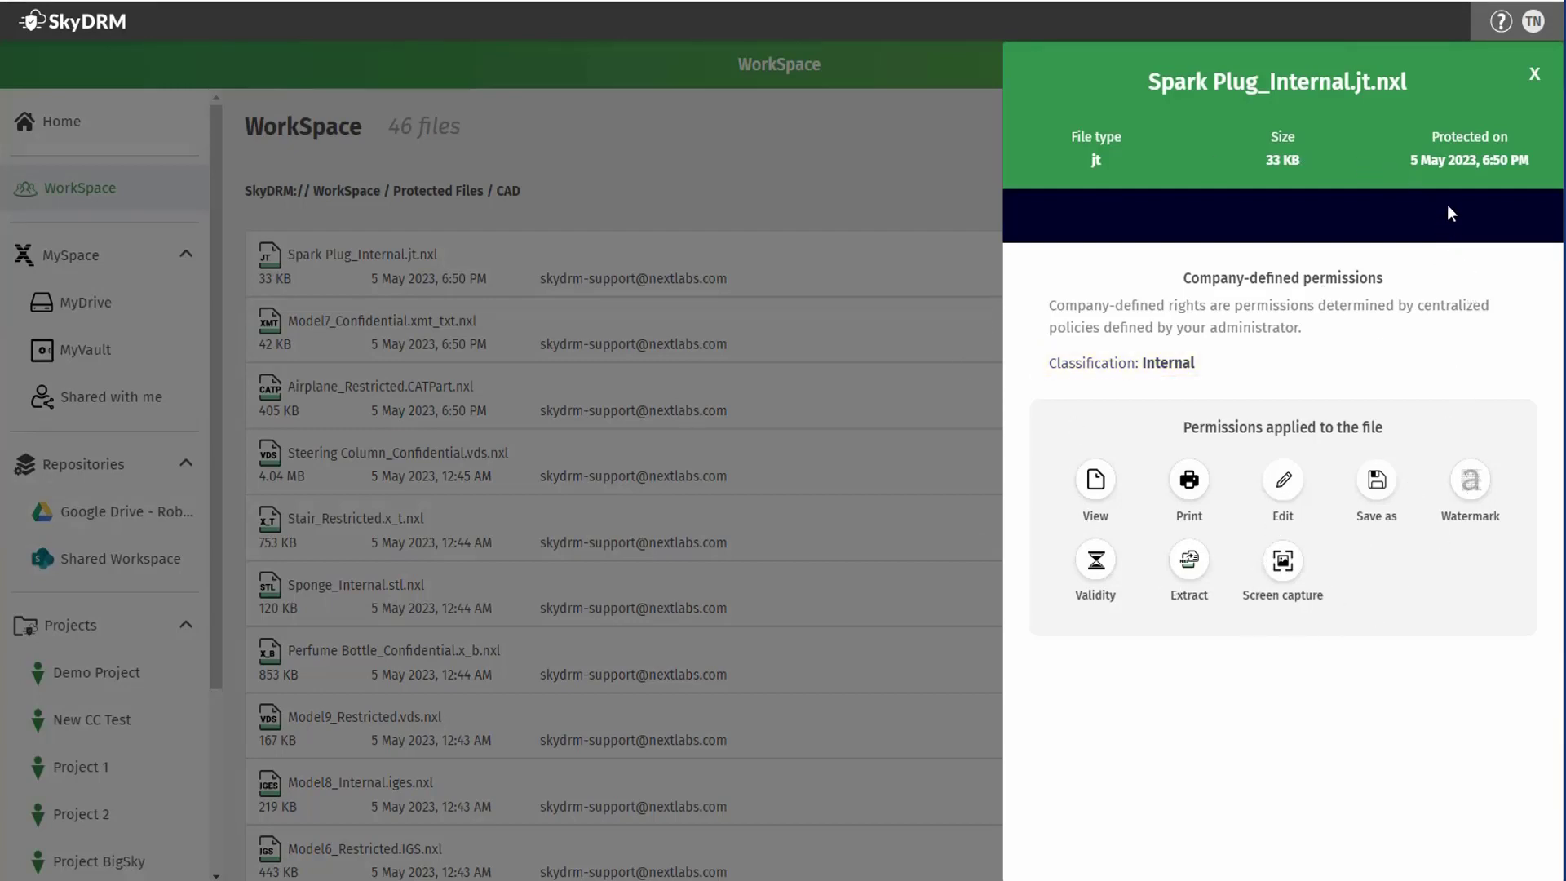
{"action": "left_click", "coordinate": [1535, 75]}
- View Spark Plug_Internal.jt.nxl in the CAD viewer, rotate the model, and close the viewer
{"action": "left_click", "coordinate": [412, 263]}
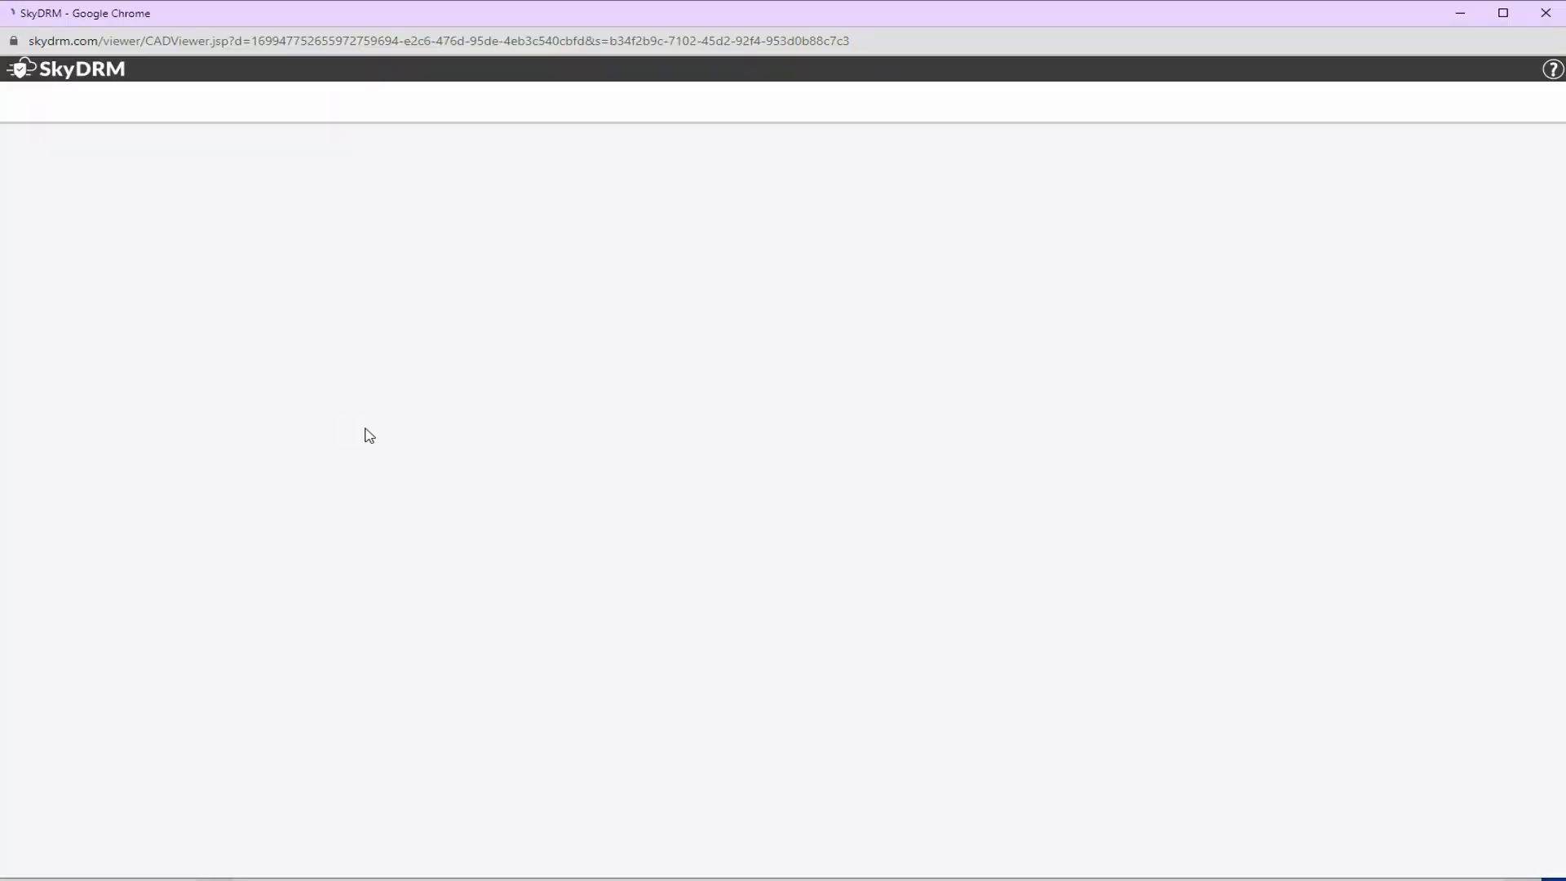
{"action": "left_click_drag", "start_coordinate": [806, 428], "coordinate": [736, 464]}
{"action": "left_click", "coordinate": [1546, 13]}
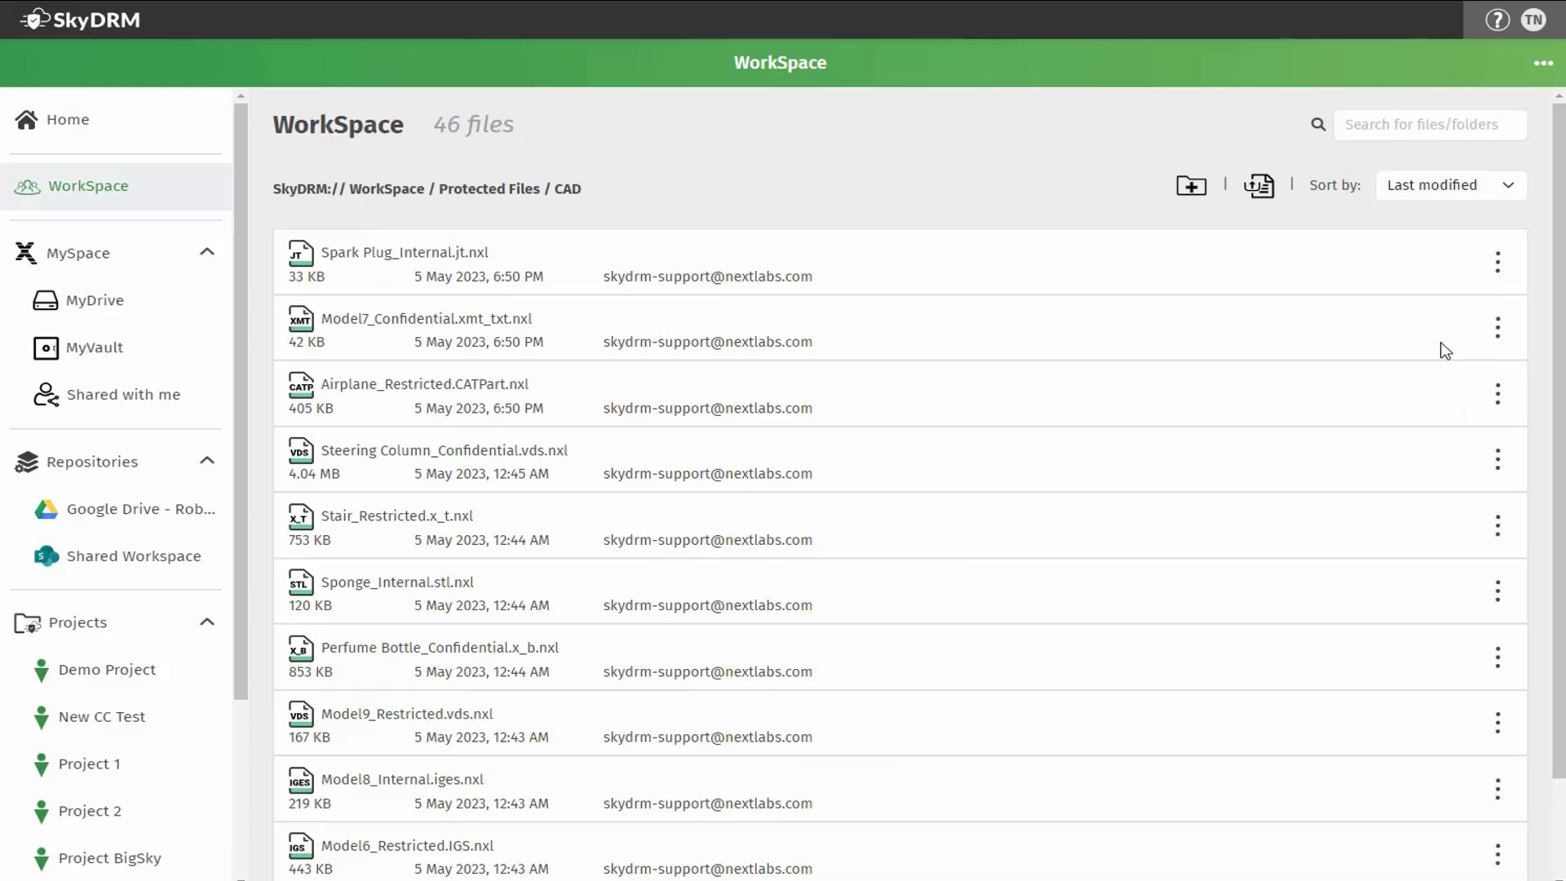
- Review the first three pages of the activity log for Spark Plug_Internal.jt.nxl
{"action": "left_click", "coordinate": [1500, 265]}
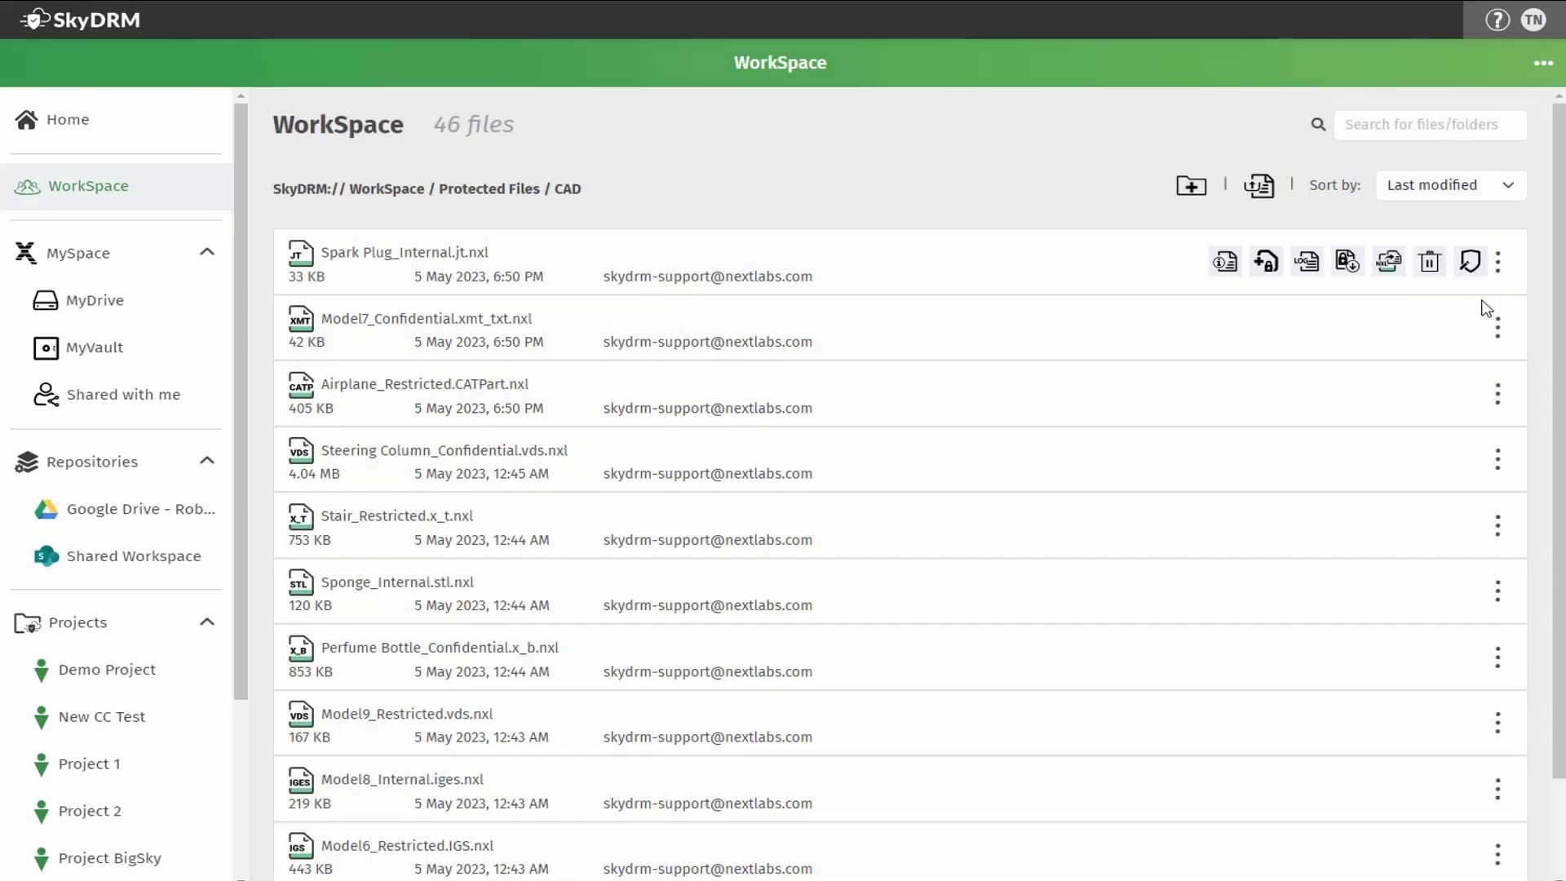
{"action": "left_click", "coordinate": [1308, 263]}
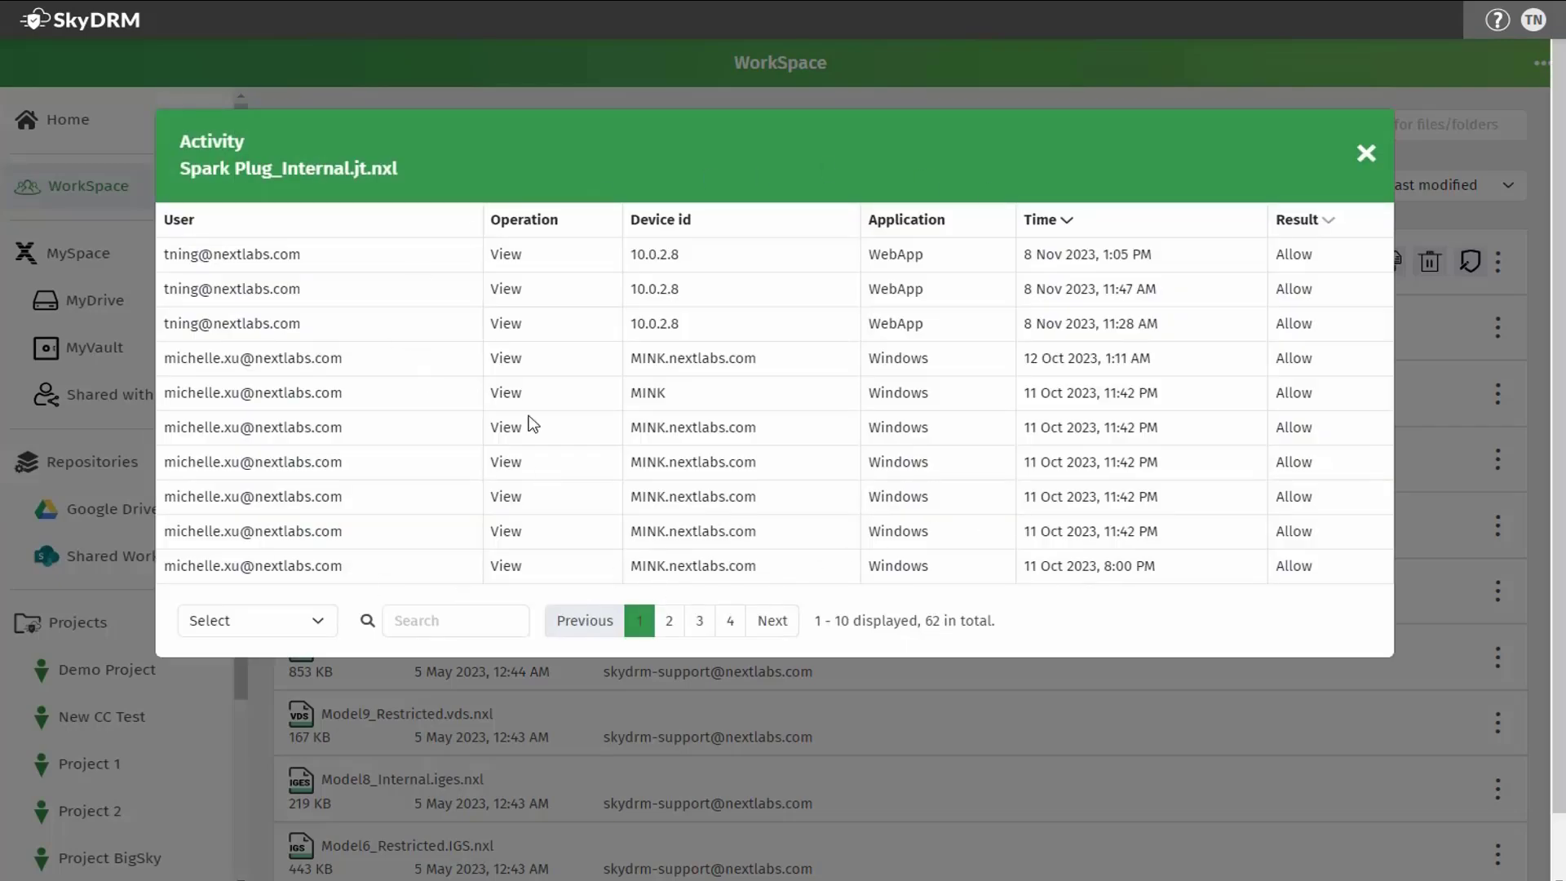
{"action": "left_click", "coordinate": [669, 622]}
{"action": "left_click", "coordinate": [699, 621]}
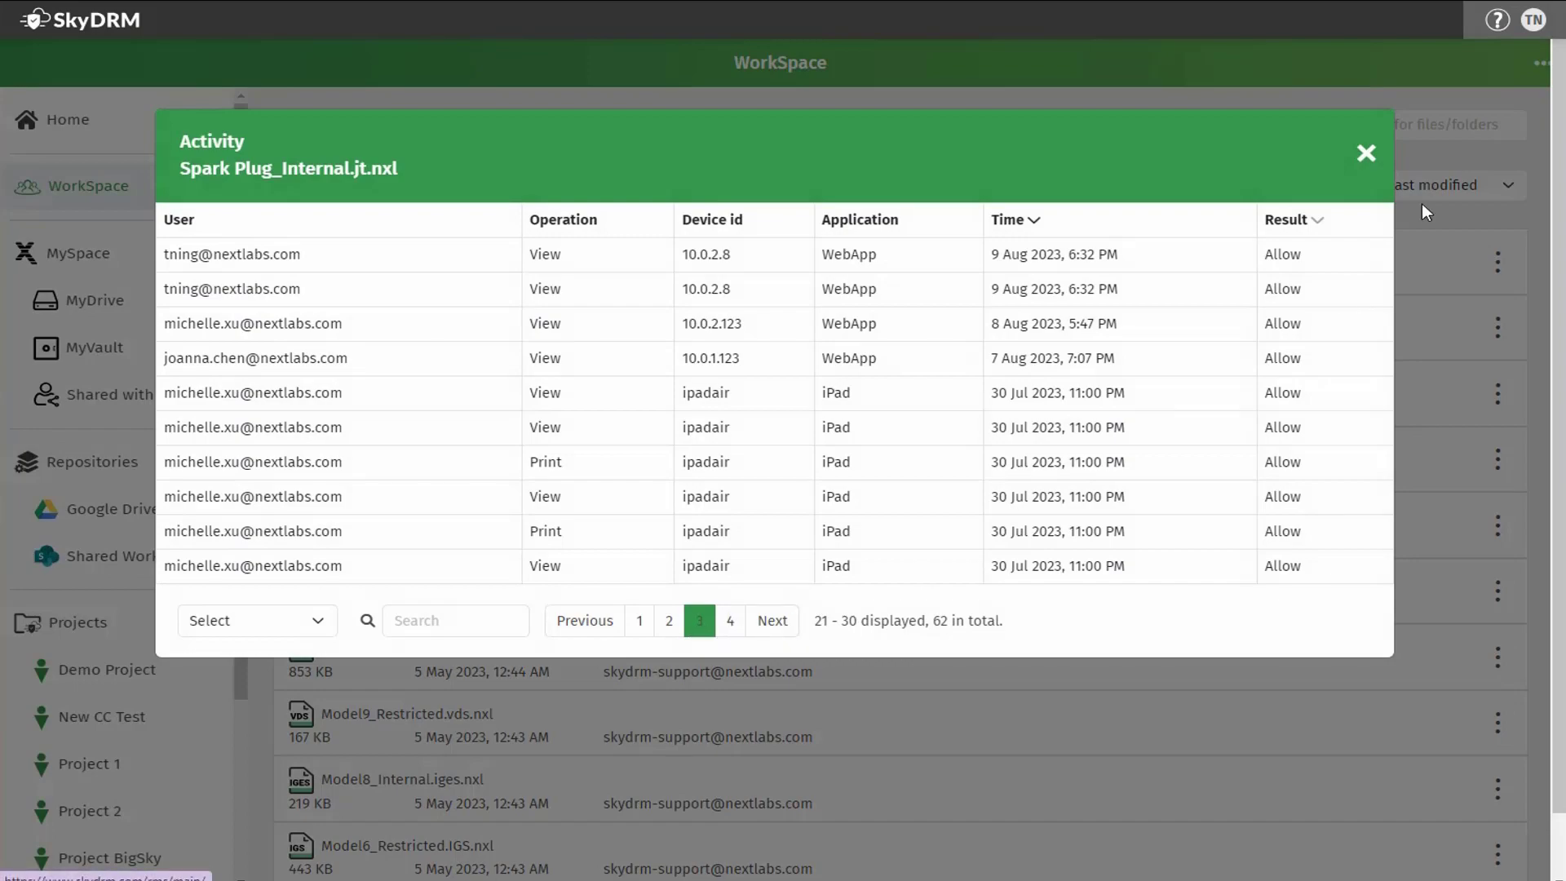
{"action": "left_click", "coordinate": [1366, 158]}
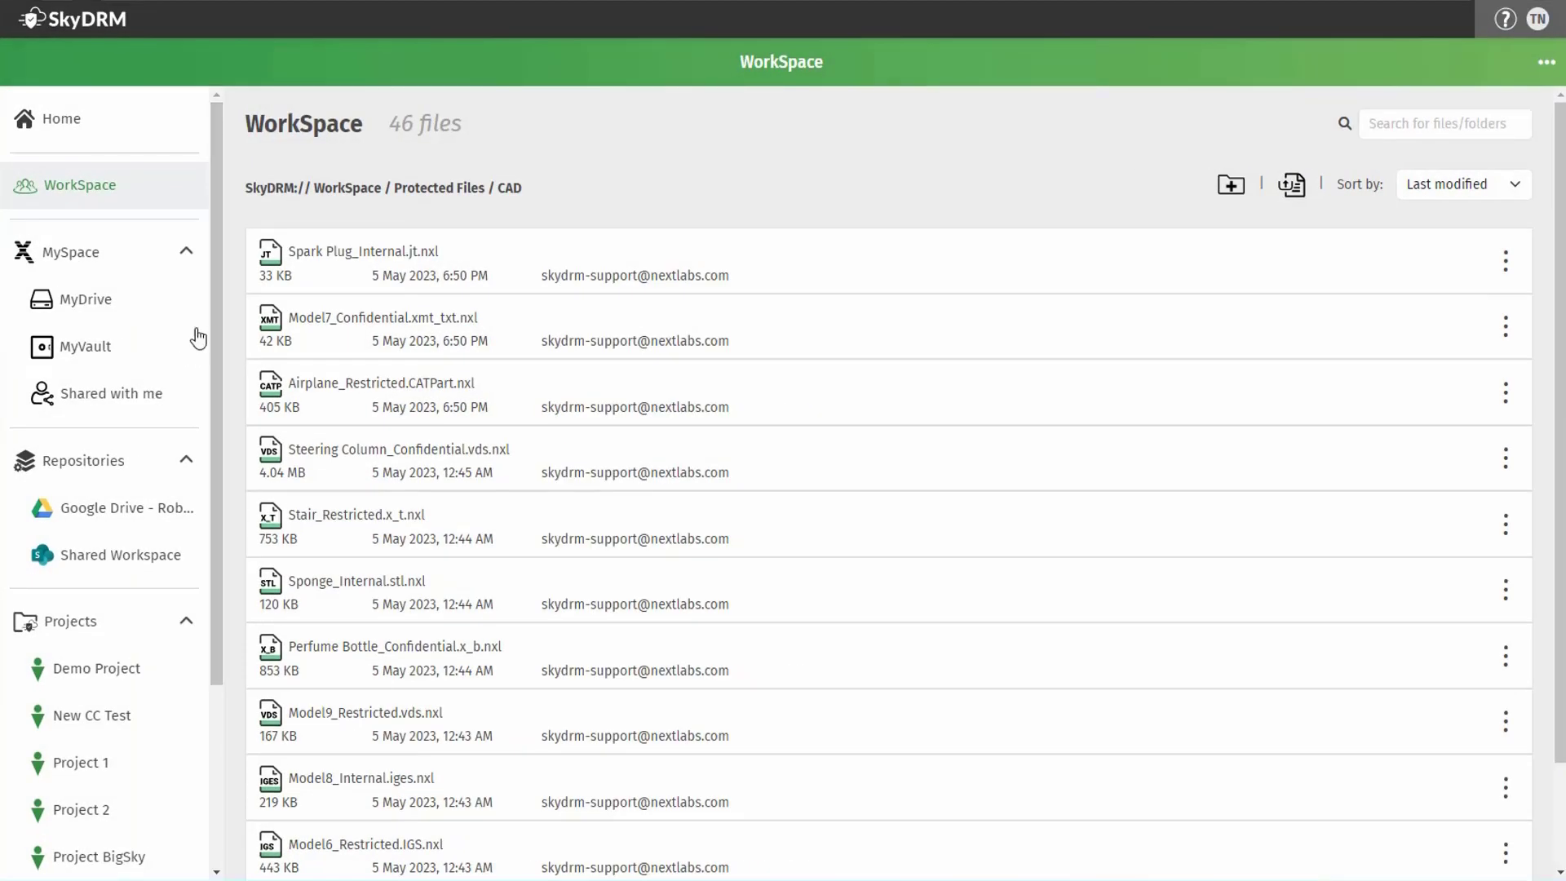
- View Word_1MB_Restricted.docx.nxl from the Office folder enlarged in the viewer, and check its classification and permissions
{"action": "left_click", "coordinate": [427, 194]}
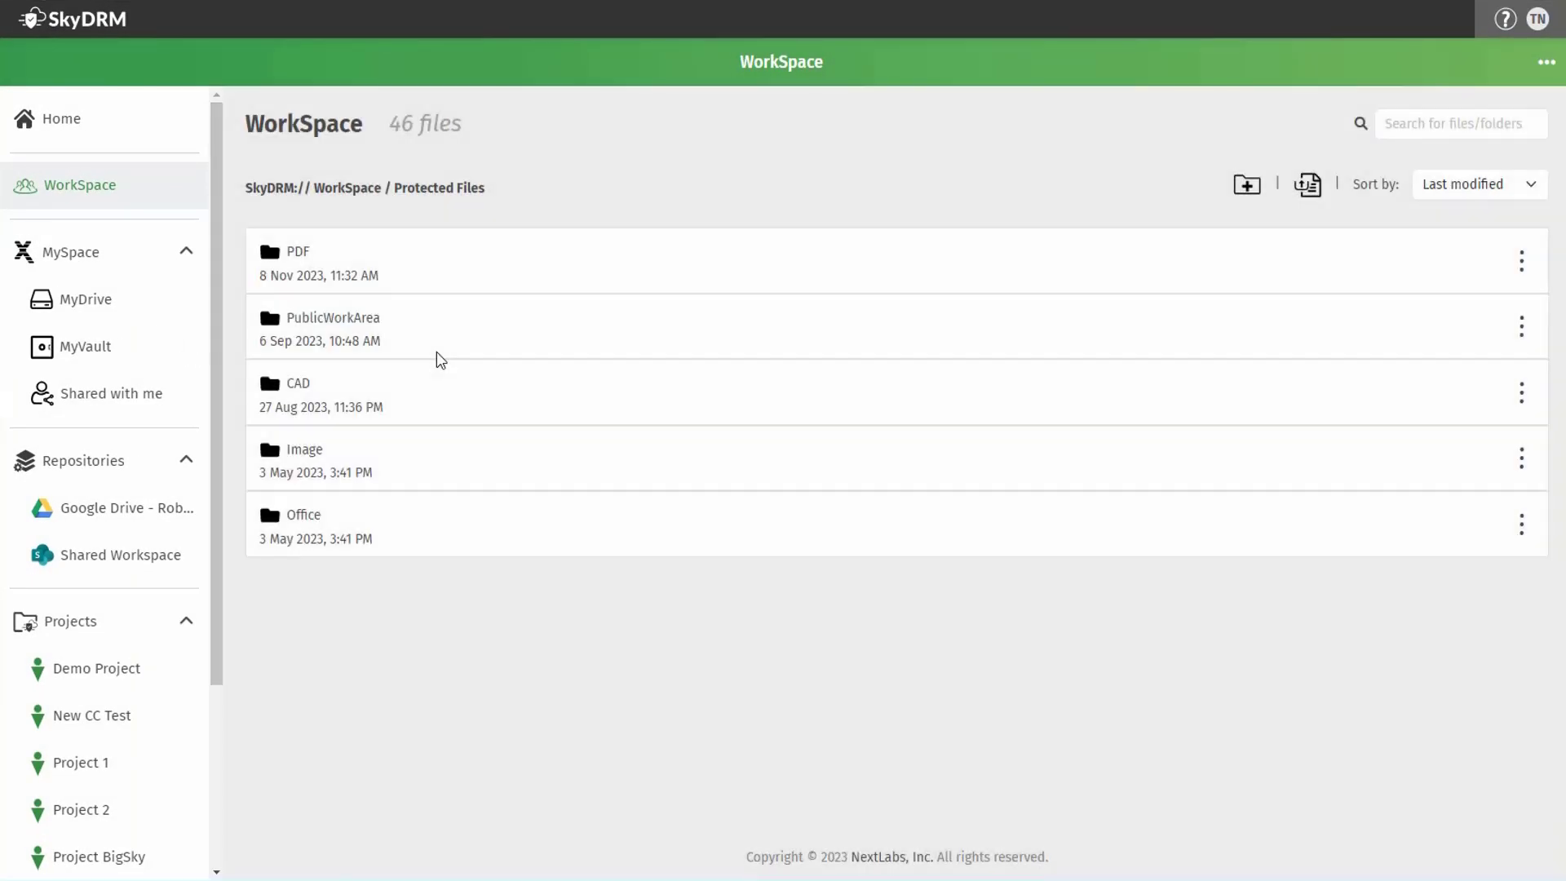
{"action": "left_click", "coordinate": [314, 521]}
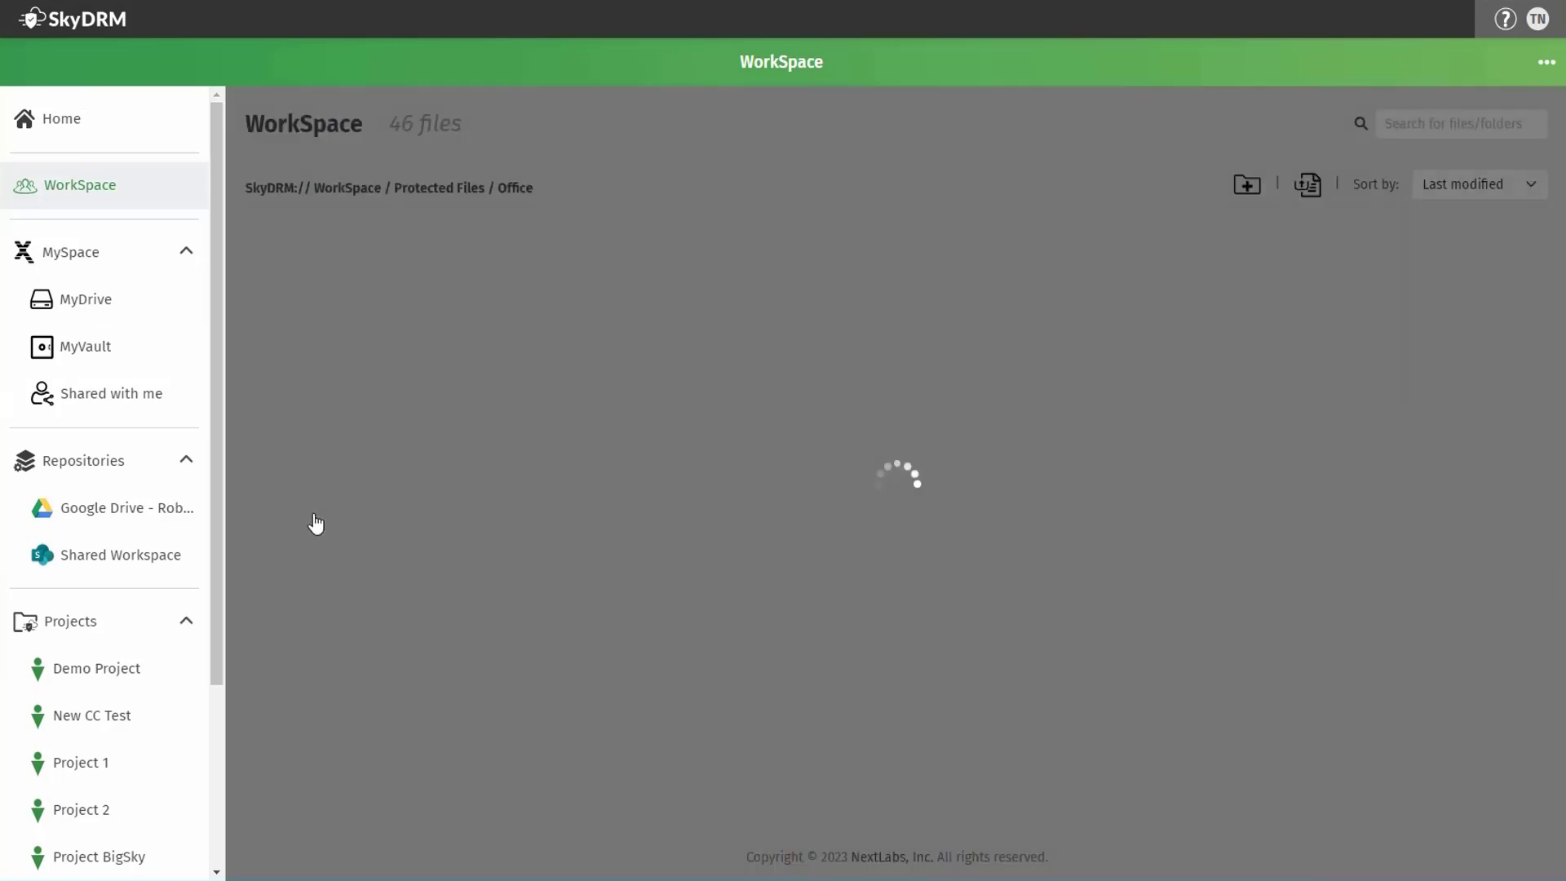
{"action": "double_click", "coordinate": [441, 320]}
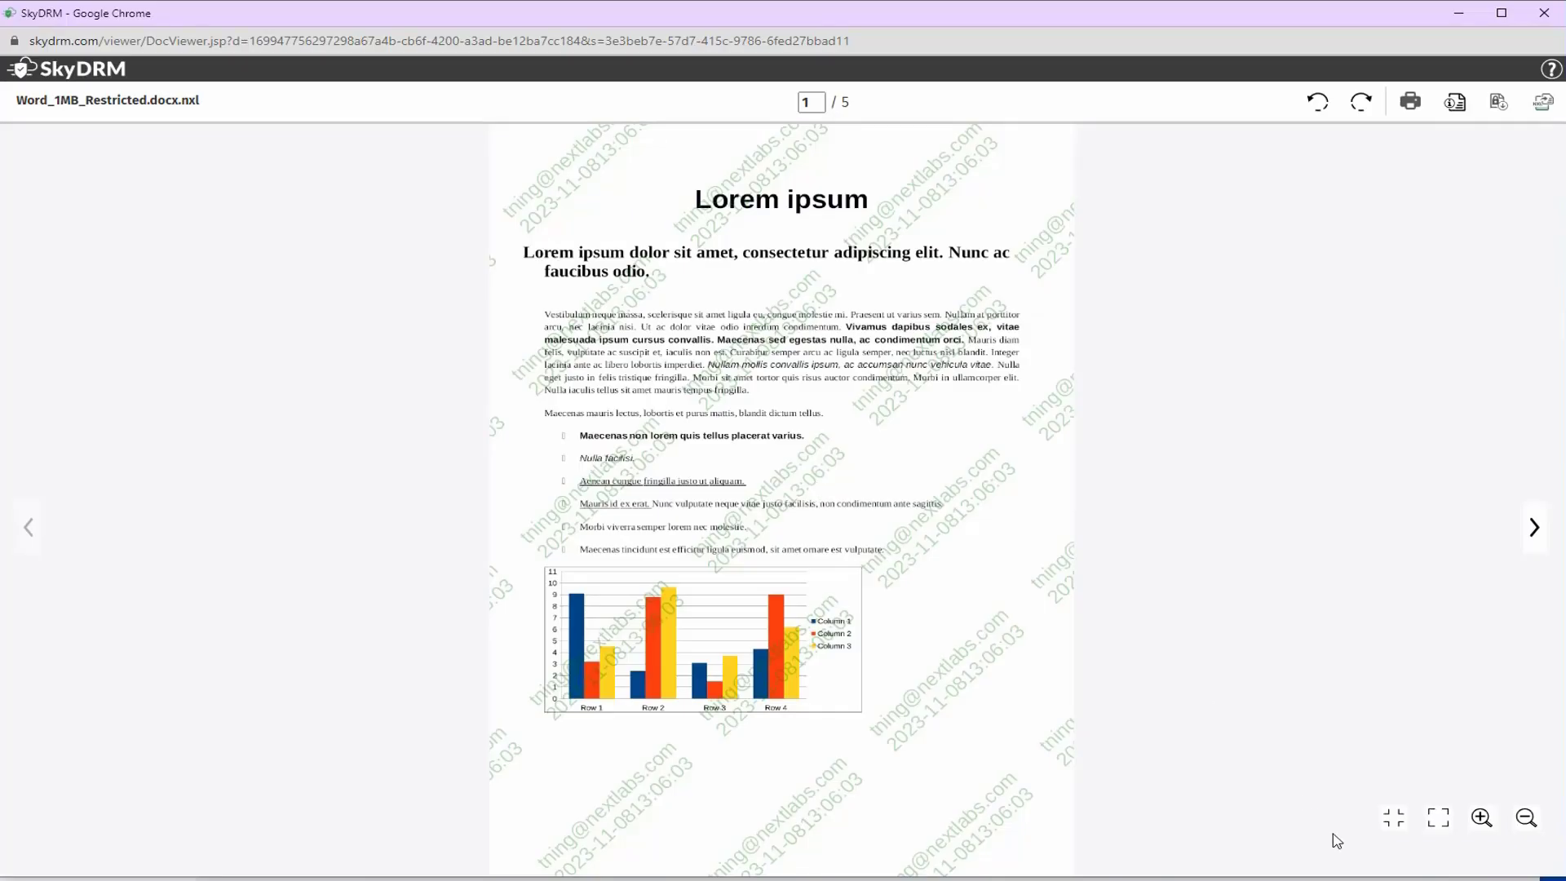
{"action": "left_click", "coordinate": [1439, 819]}
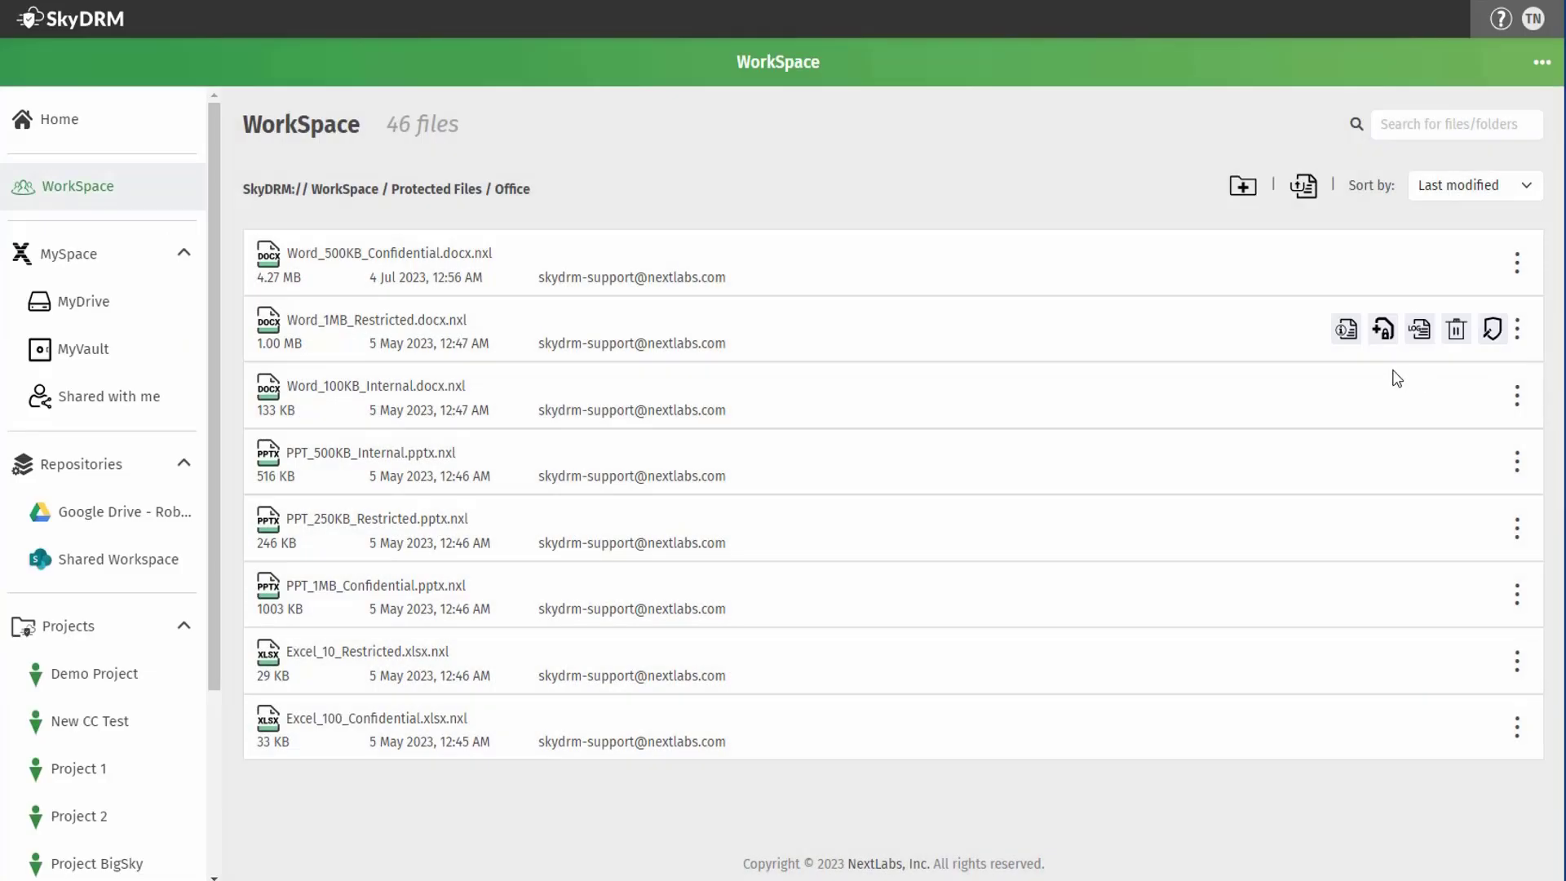
{"action": "left_click", "coordinate": [1347, 333]}
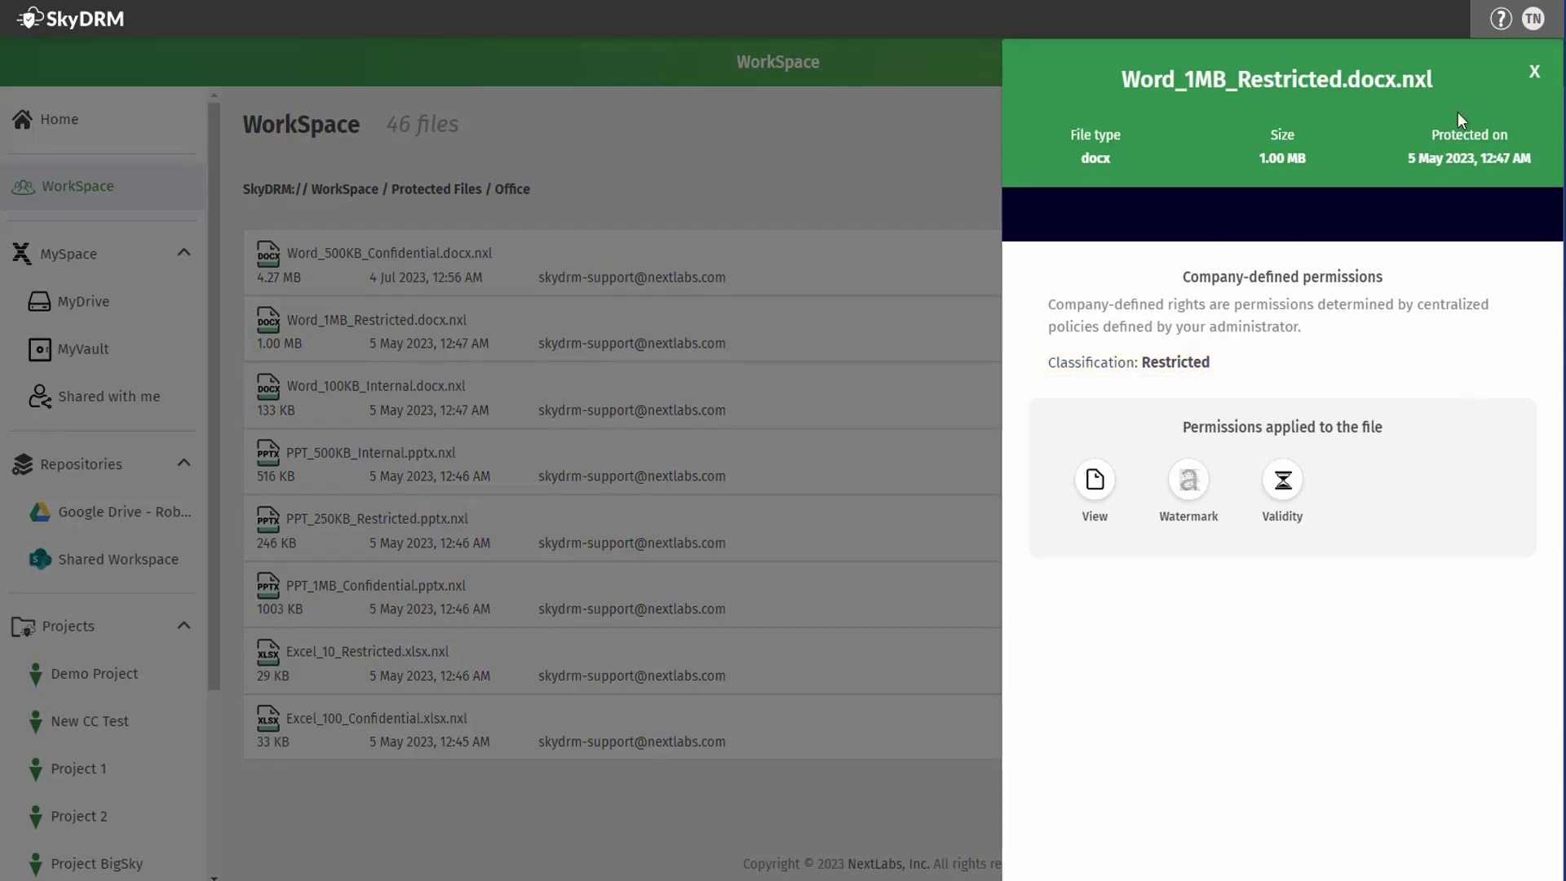
{"action": "left_click", "coordinate": [1539, 75]}
- View PDF_500BK_Confidential.pdf.nxl from the PDF folder enlarged in the viewer, and close it
{"action": "left_click", "coordinate": [419, 190]}
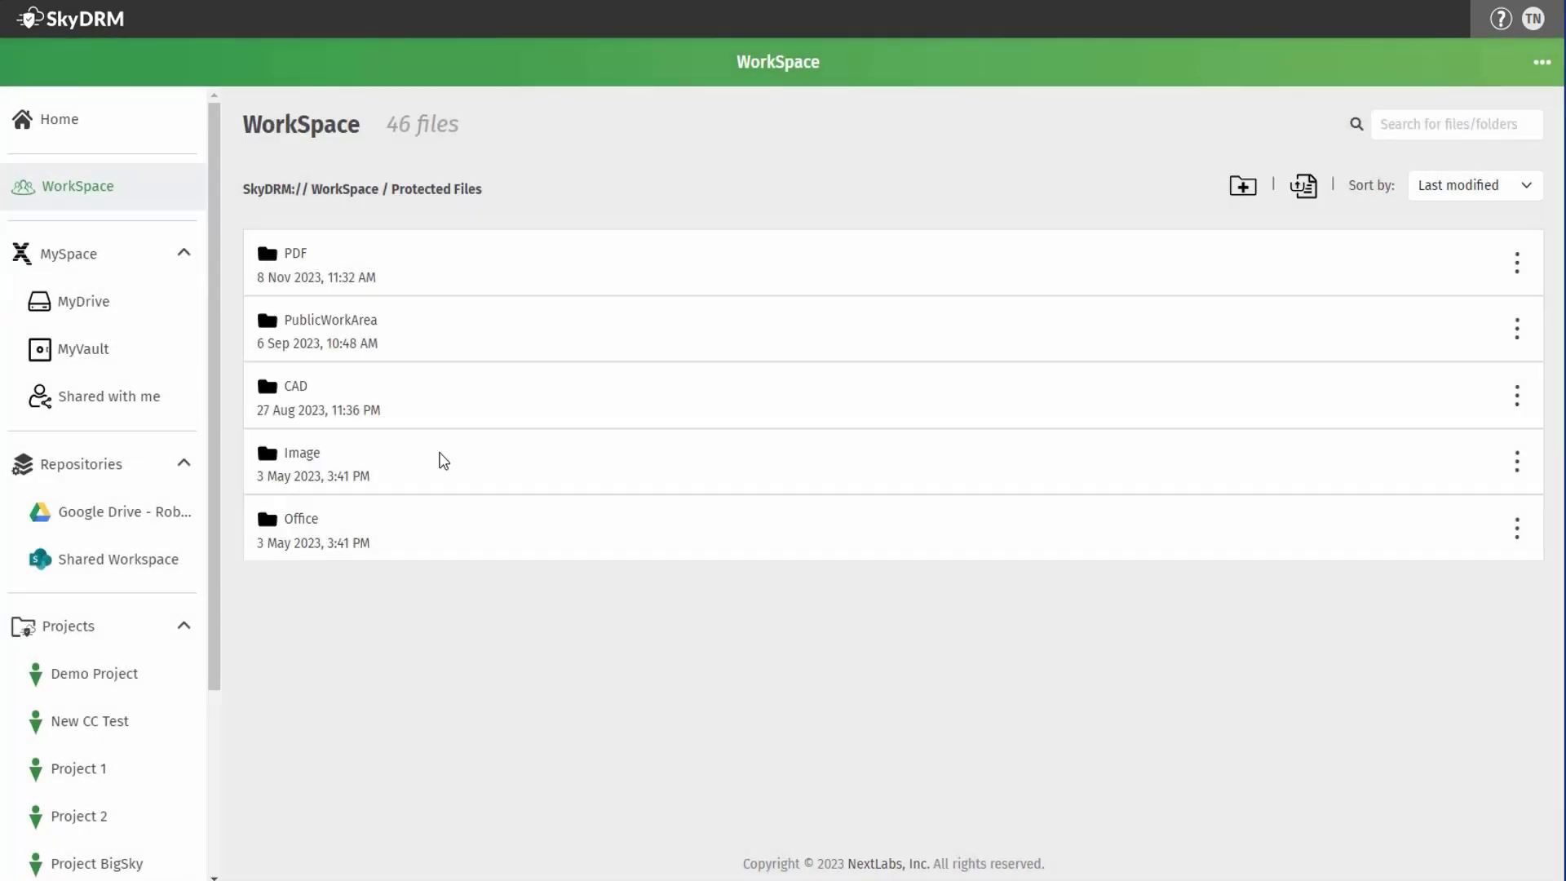
{"action": "left_click", "coordinate": [297, 255]}
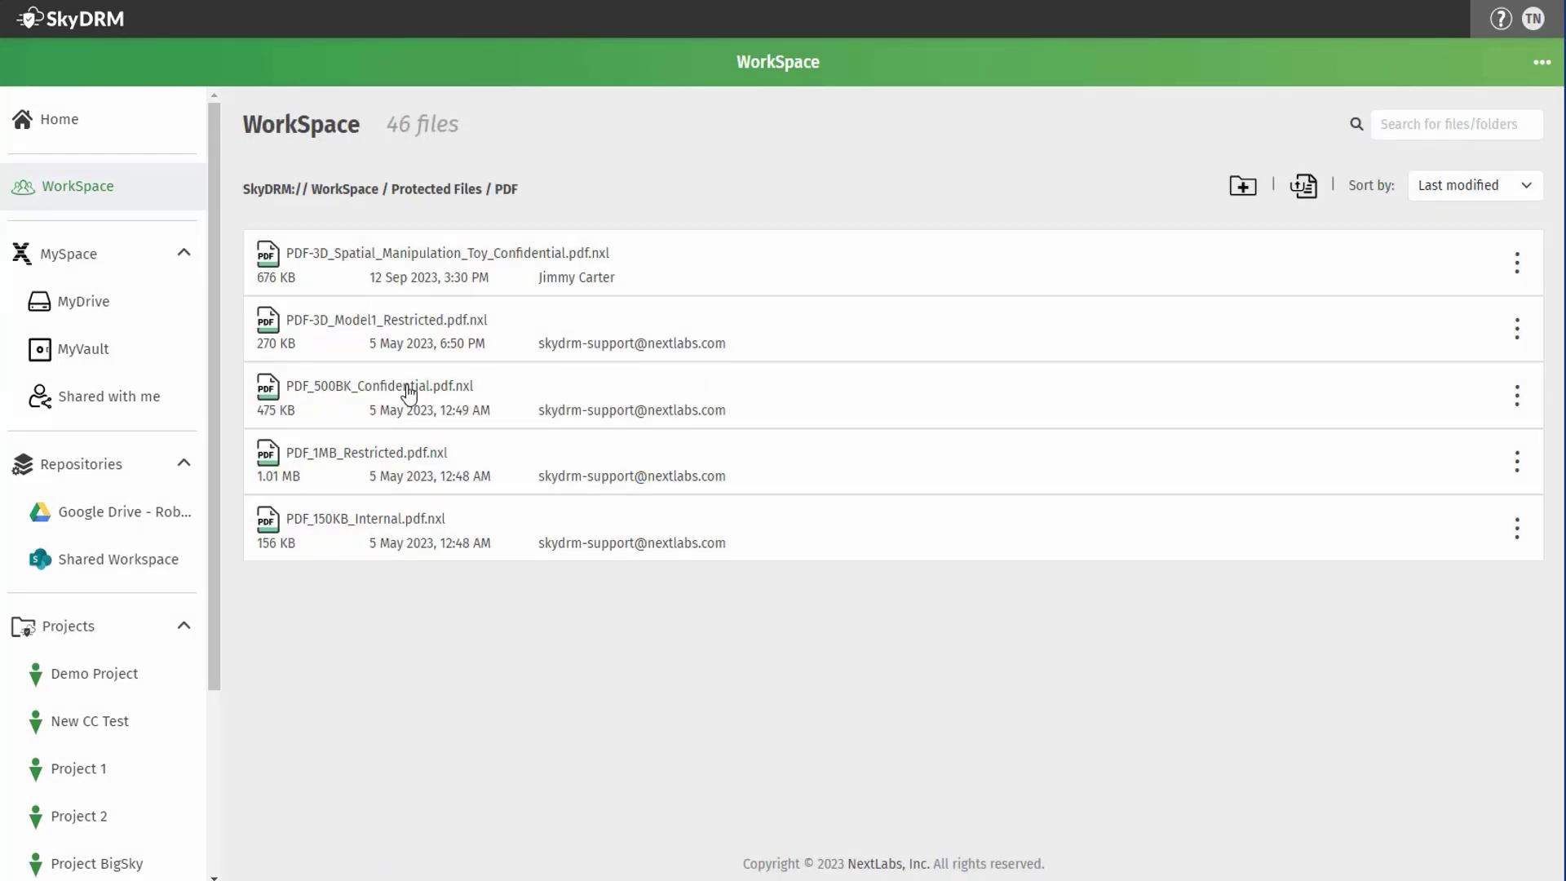
{"action": "left_click", "coordinate": [408, 394]}
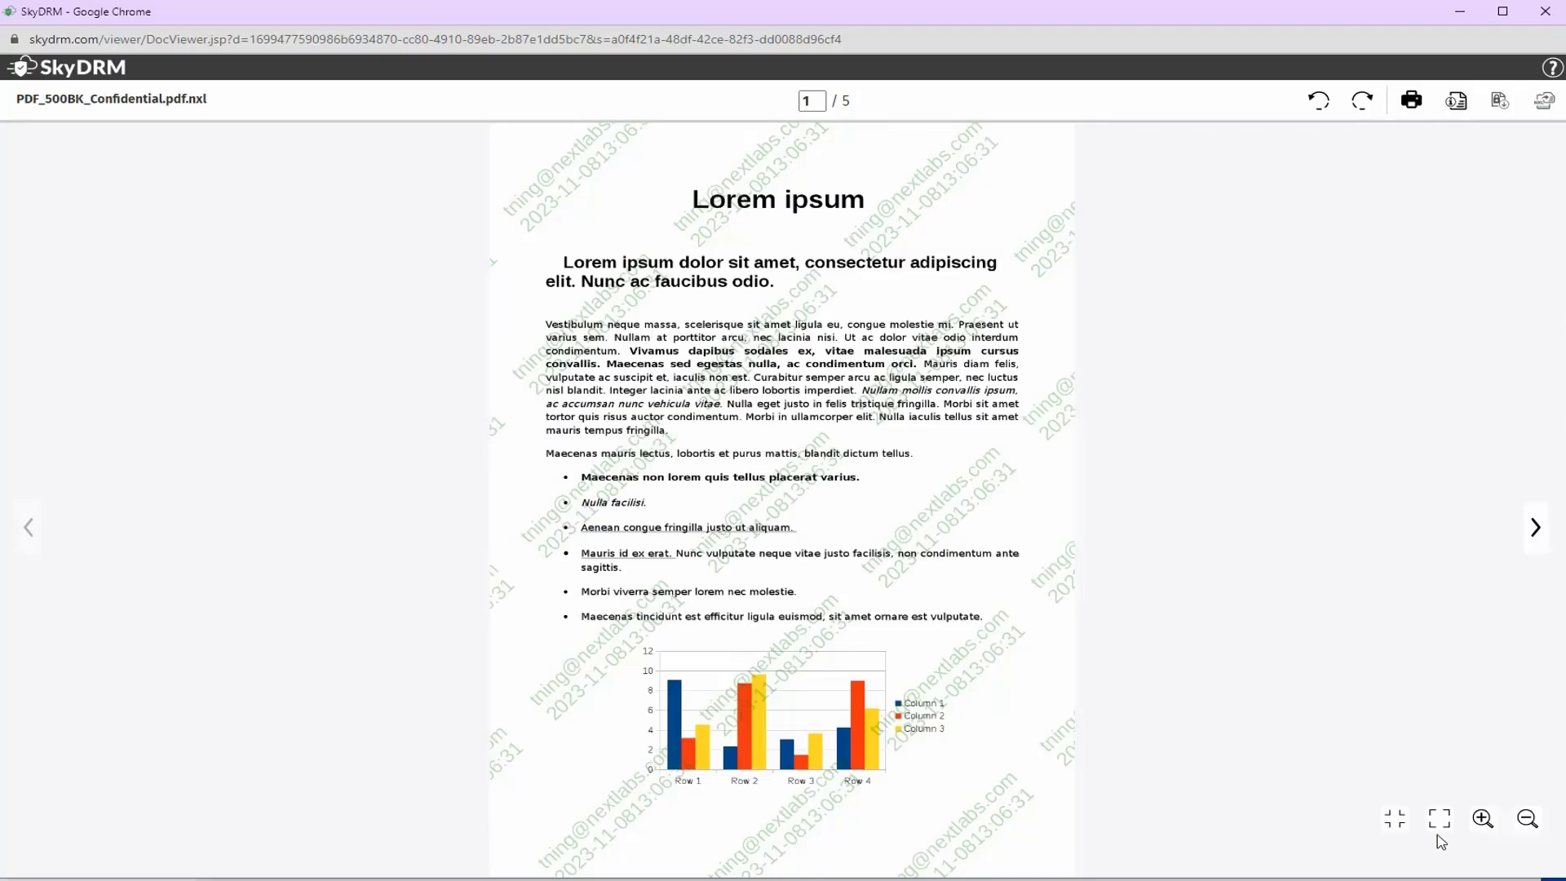
{"action": "left_click", "coordinate": [1440, 820]}
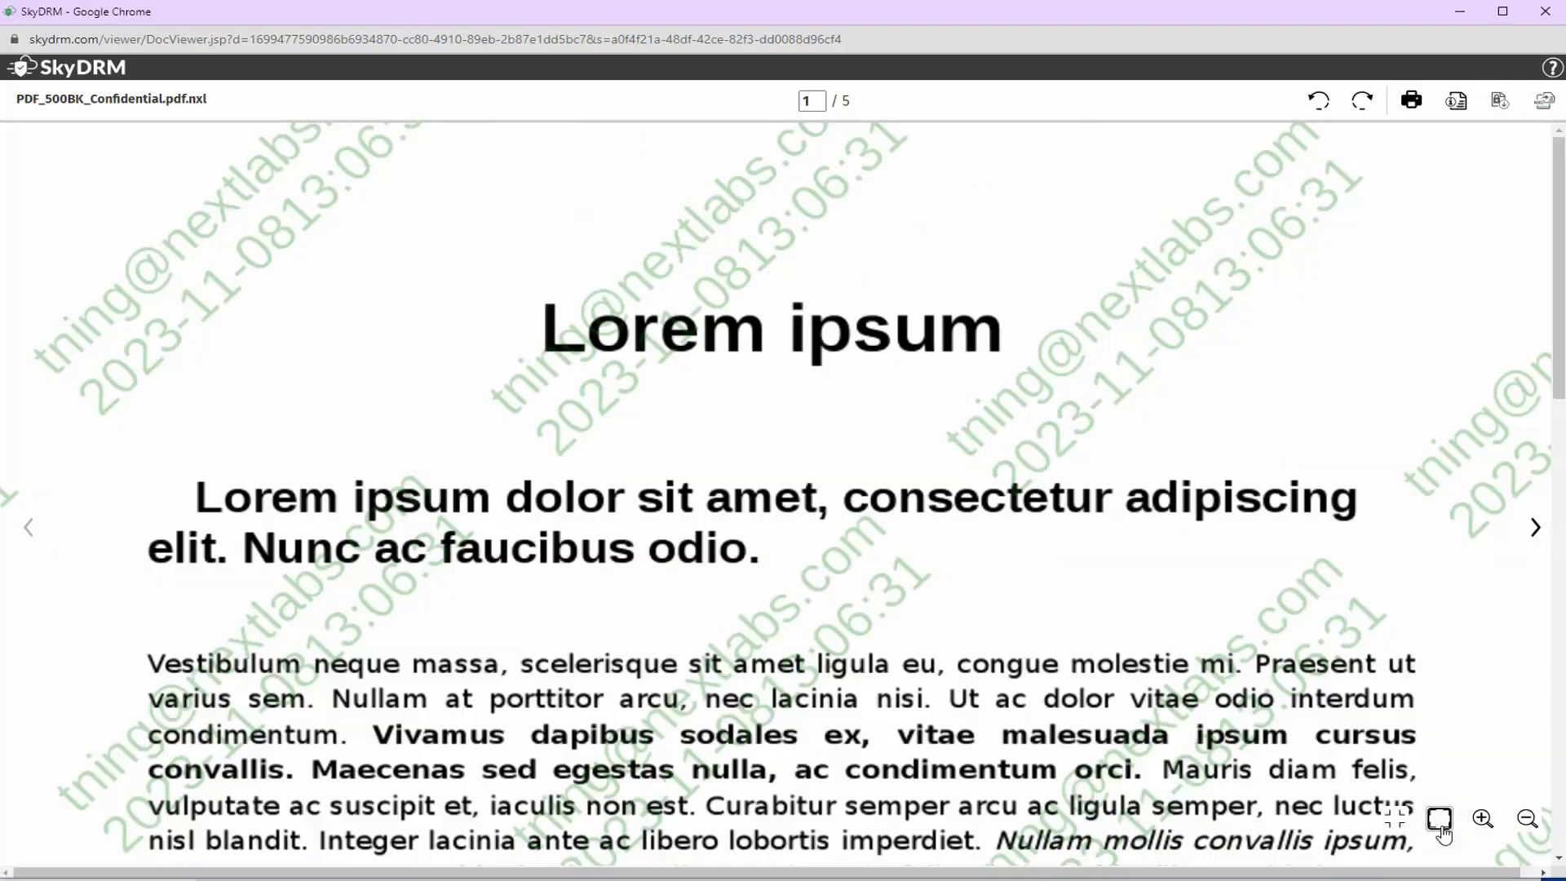
{"action": "left_click", "coordinate": [1546, 11]}
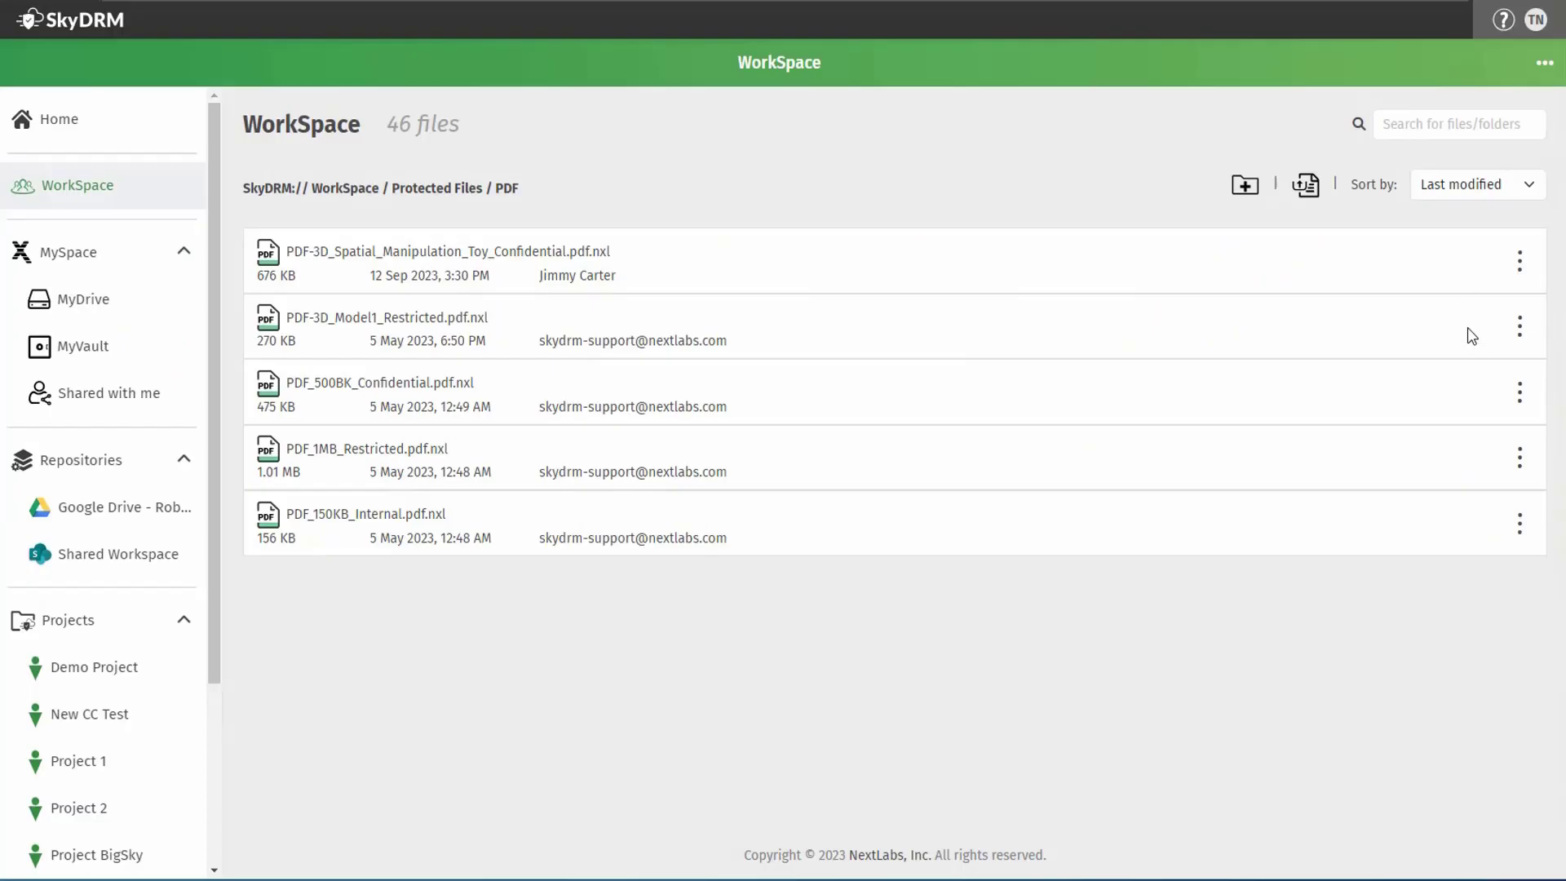
- Check the file info and permissions of PDF-3D_Spatial_Manipulation_Toy_Confidential.pdf.nxl, and close the details
{"action": "left_click", "coordinate": [1524, 271]}
{"action": "left_click", "coordinate": [1350, 263]}
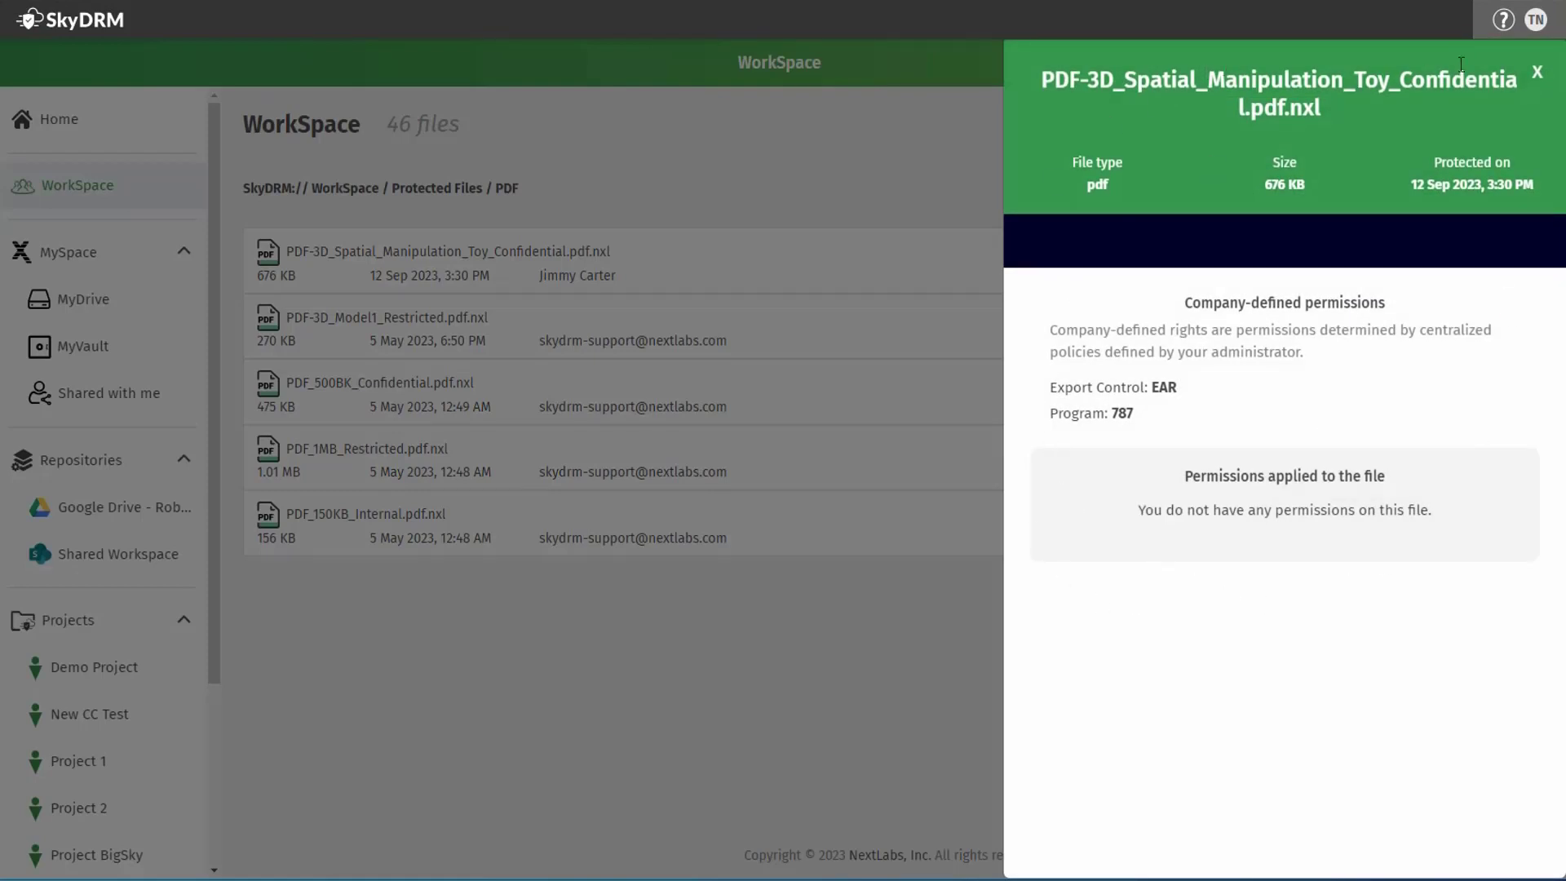
{"action": "left_click", "coordinate": [1541, 73]}
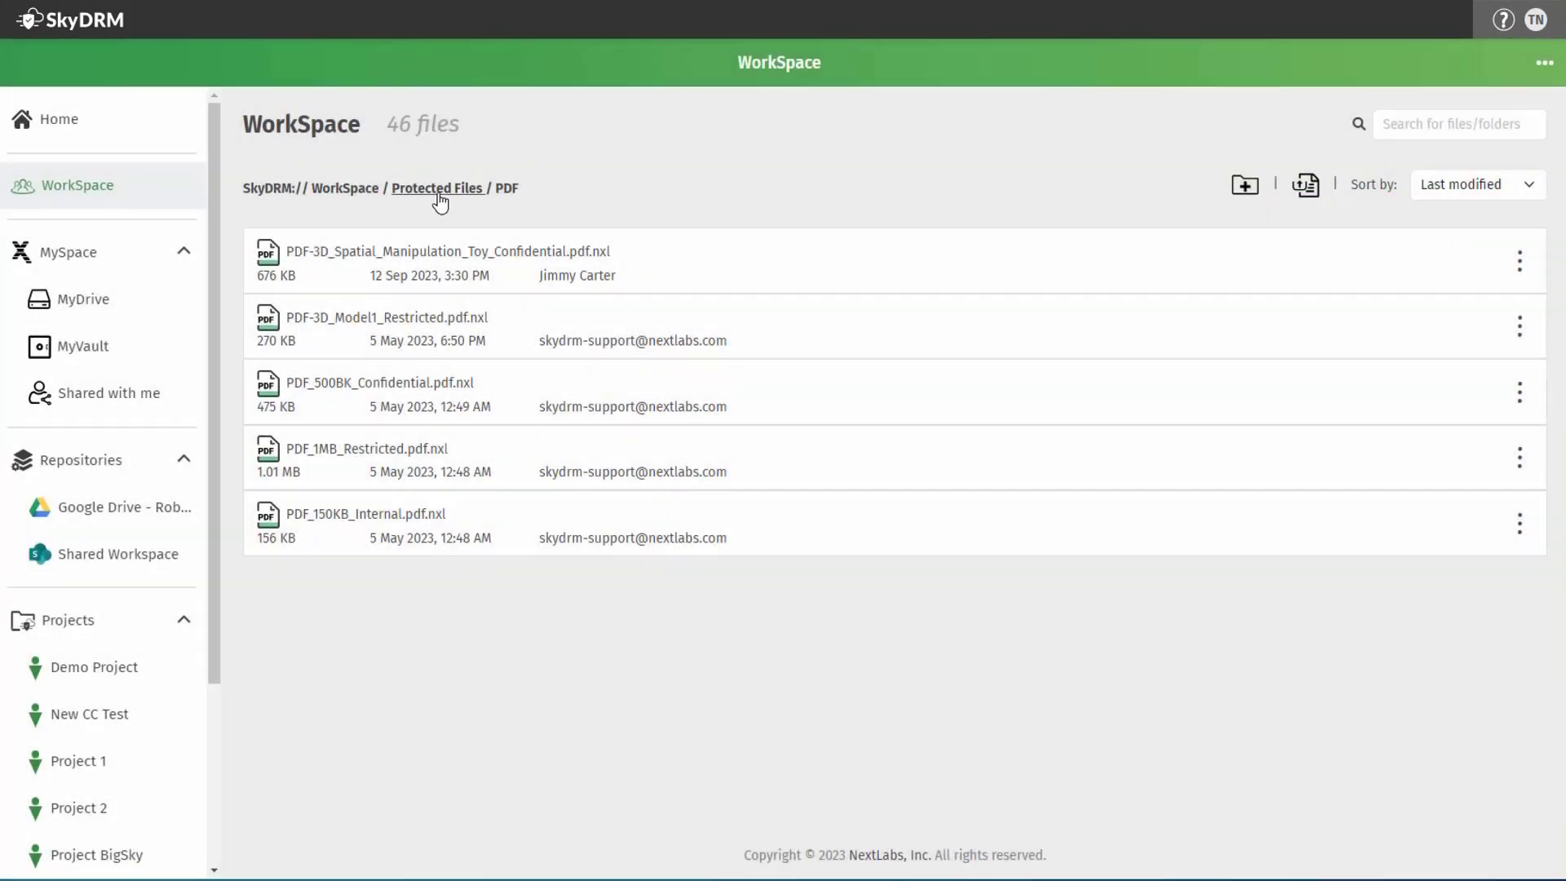
- View JPG_500KB_Butterfly-Confidential.jpg.nxl from the Protected Files Image folder, and inspect its classification, permissions and activity log
{"action": "left_click", "coordinate": [439, 190]}
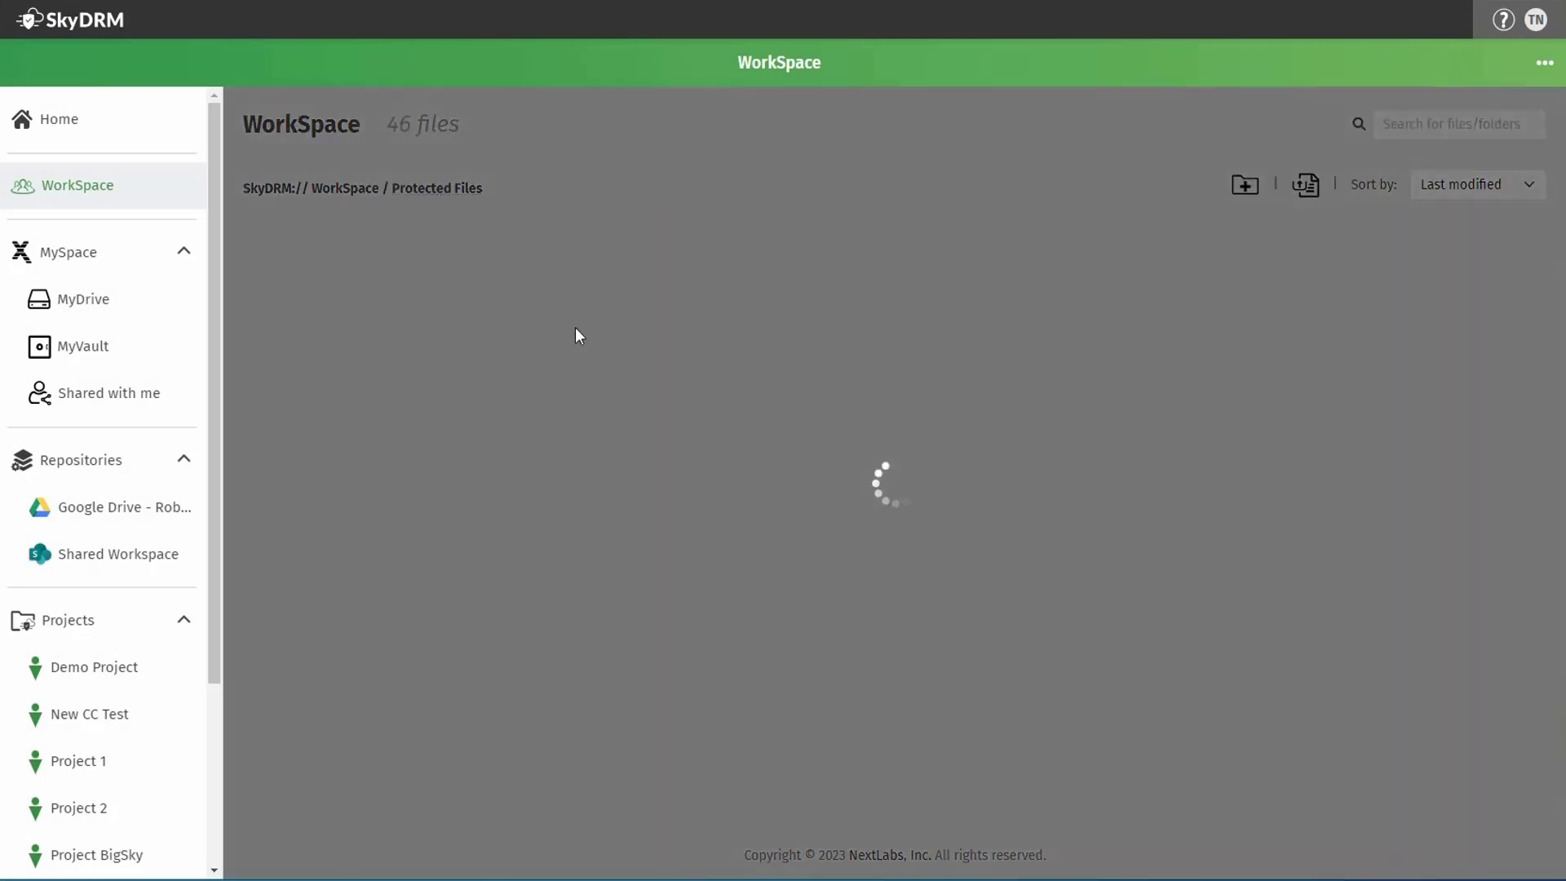
{"action": "left_click", "coordinate": [307, 450]}
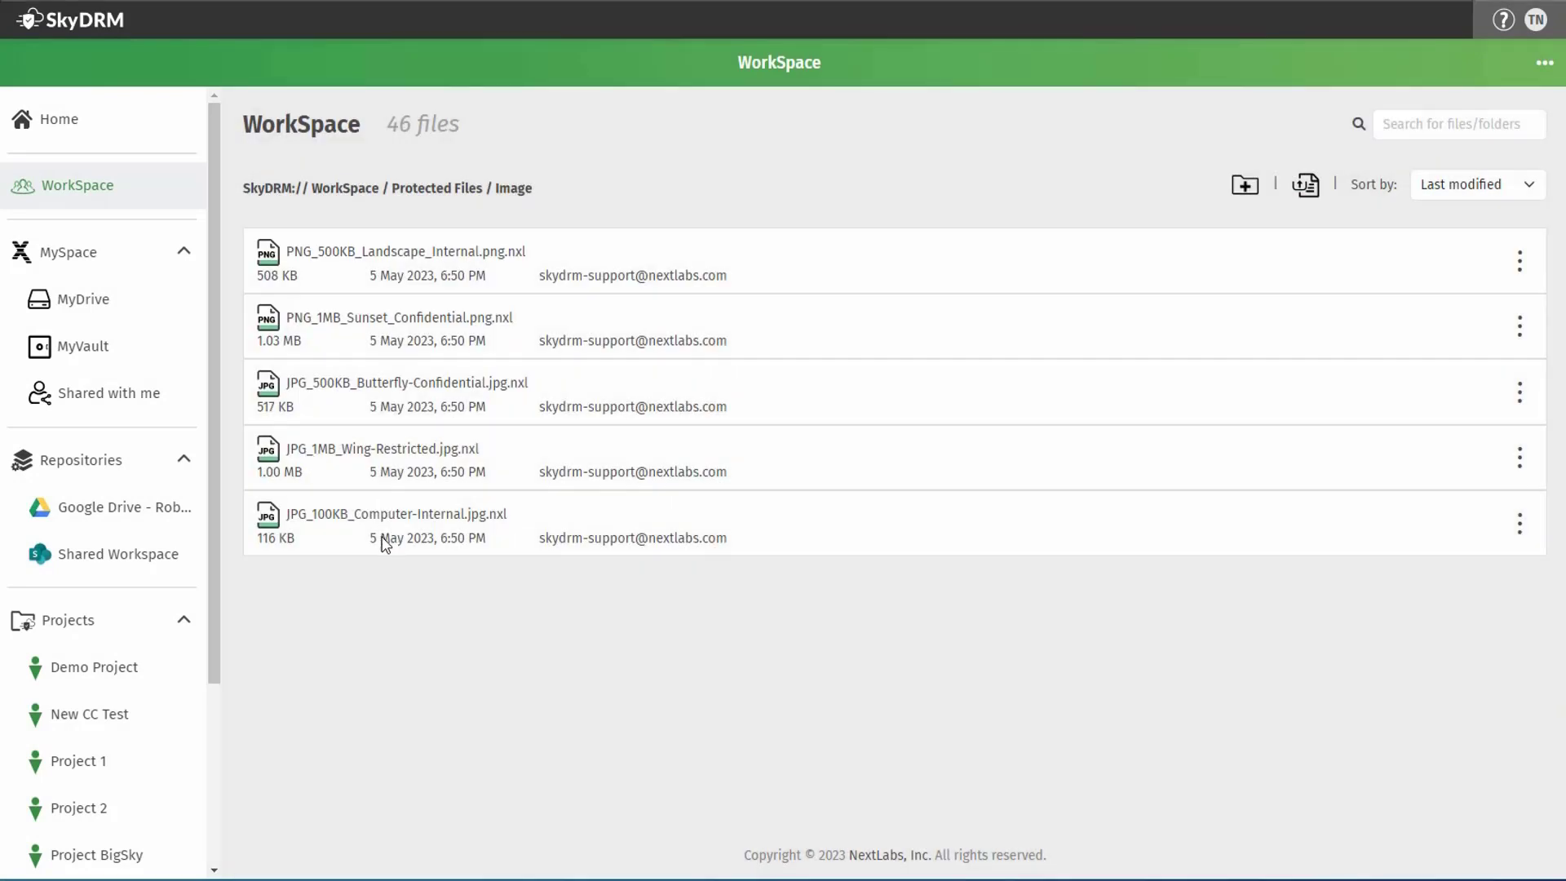
{"action": "left_click", "coordinate": [353, 389]}
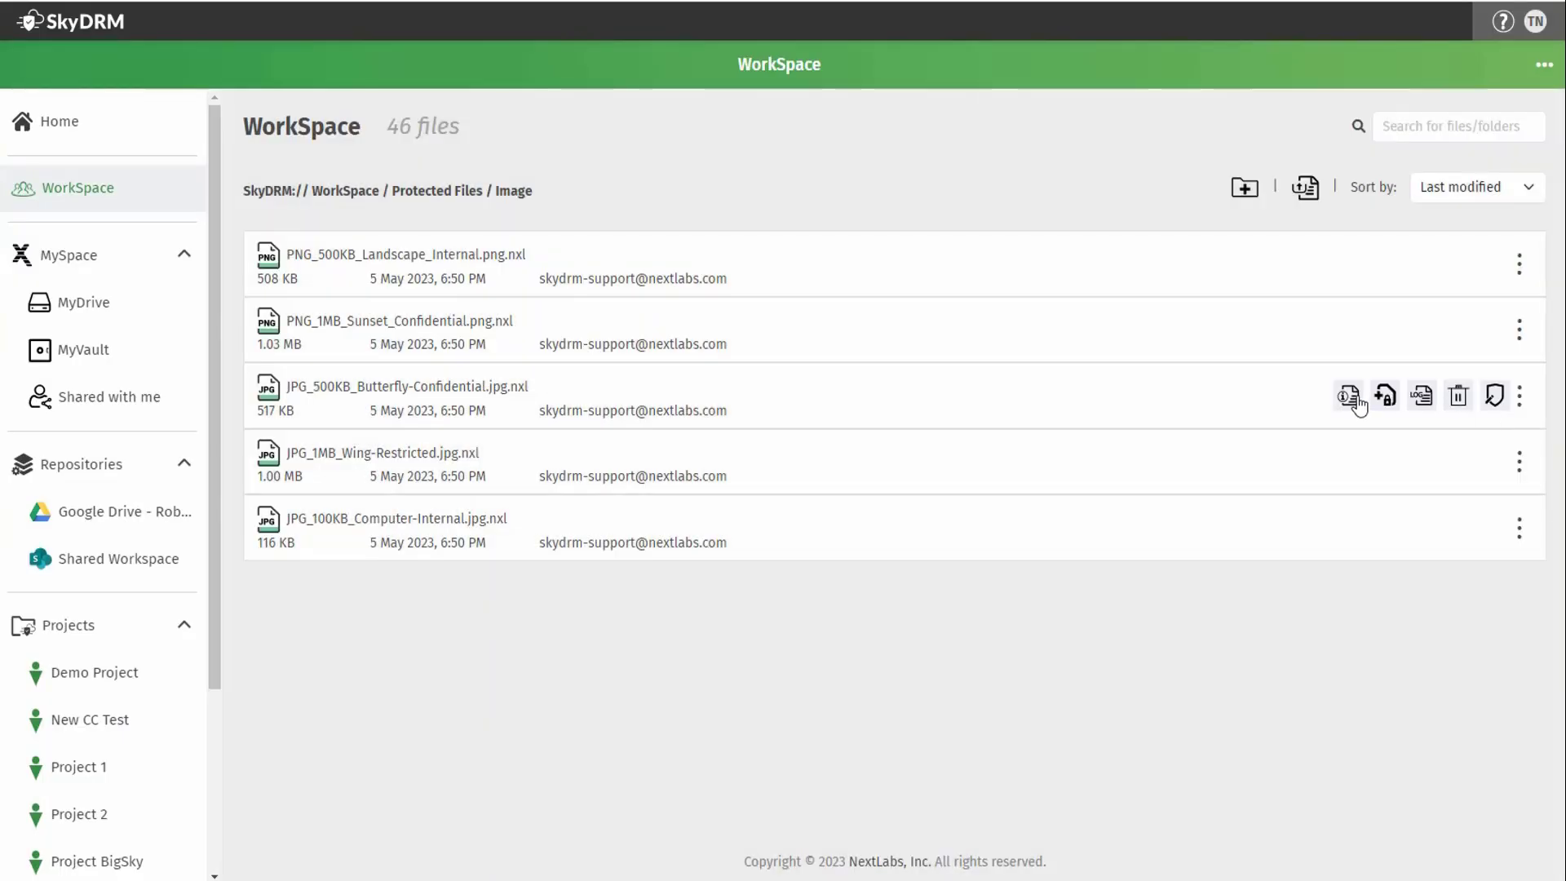
{"action": "left_click", "coordinate": [1344, 402]}
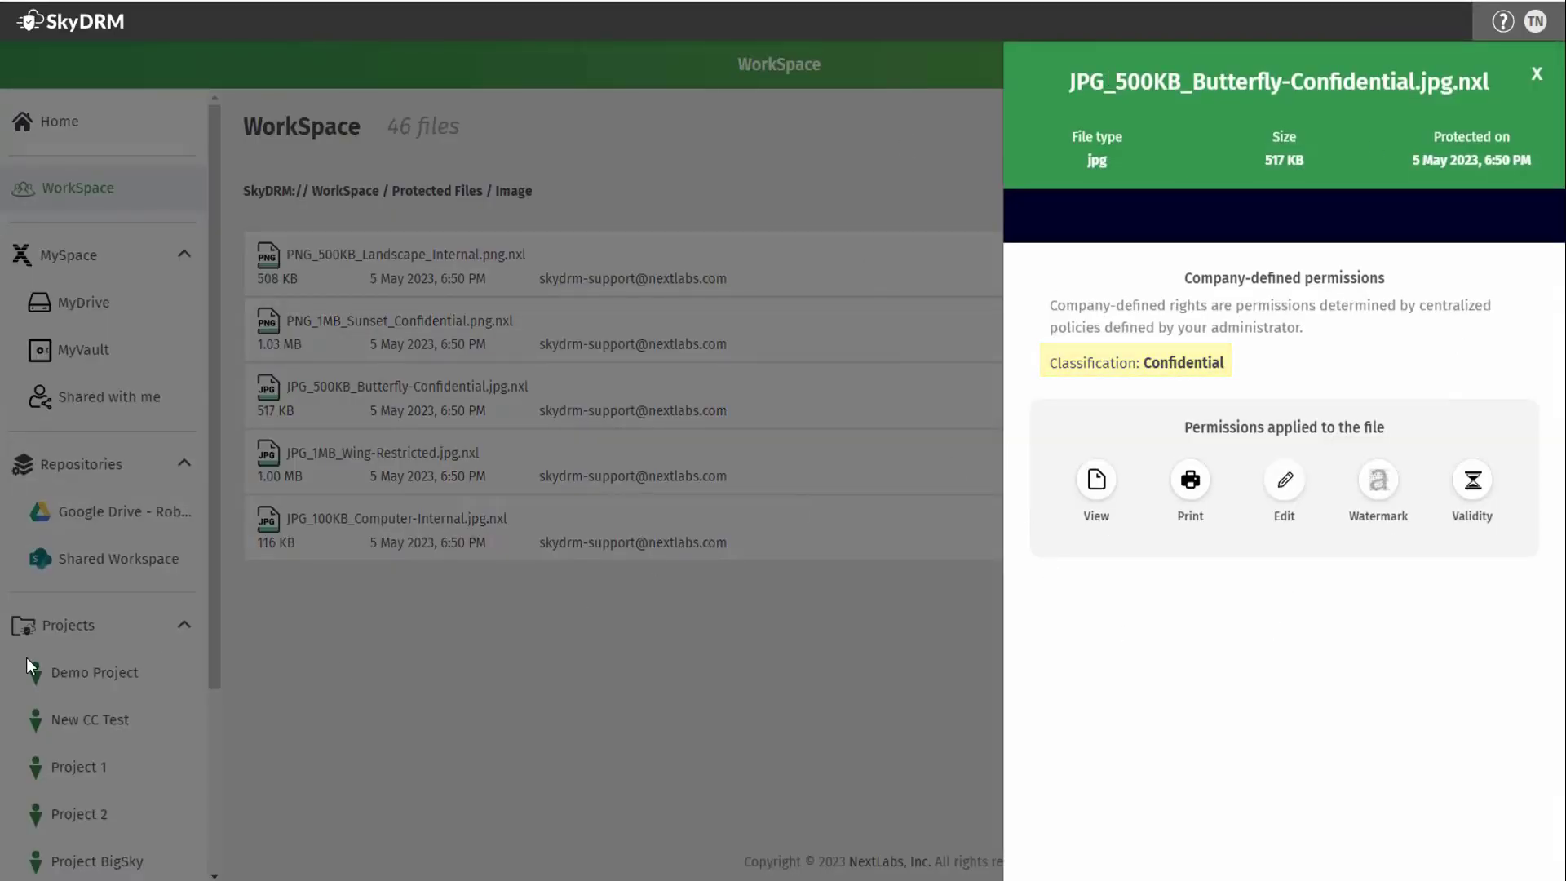
{"action": "left_click", "coordinate": [1537, 74]}
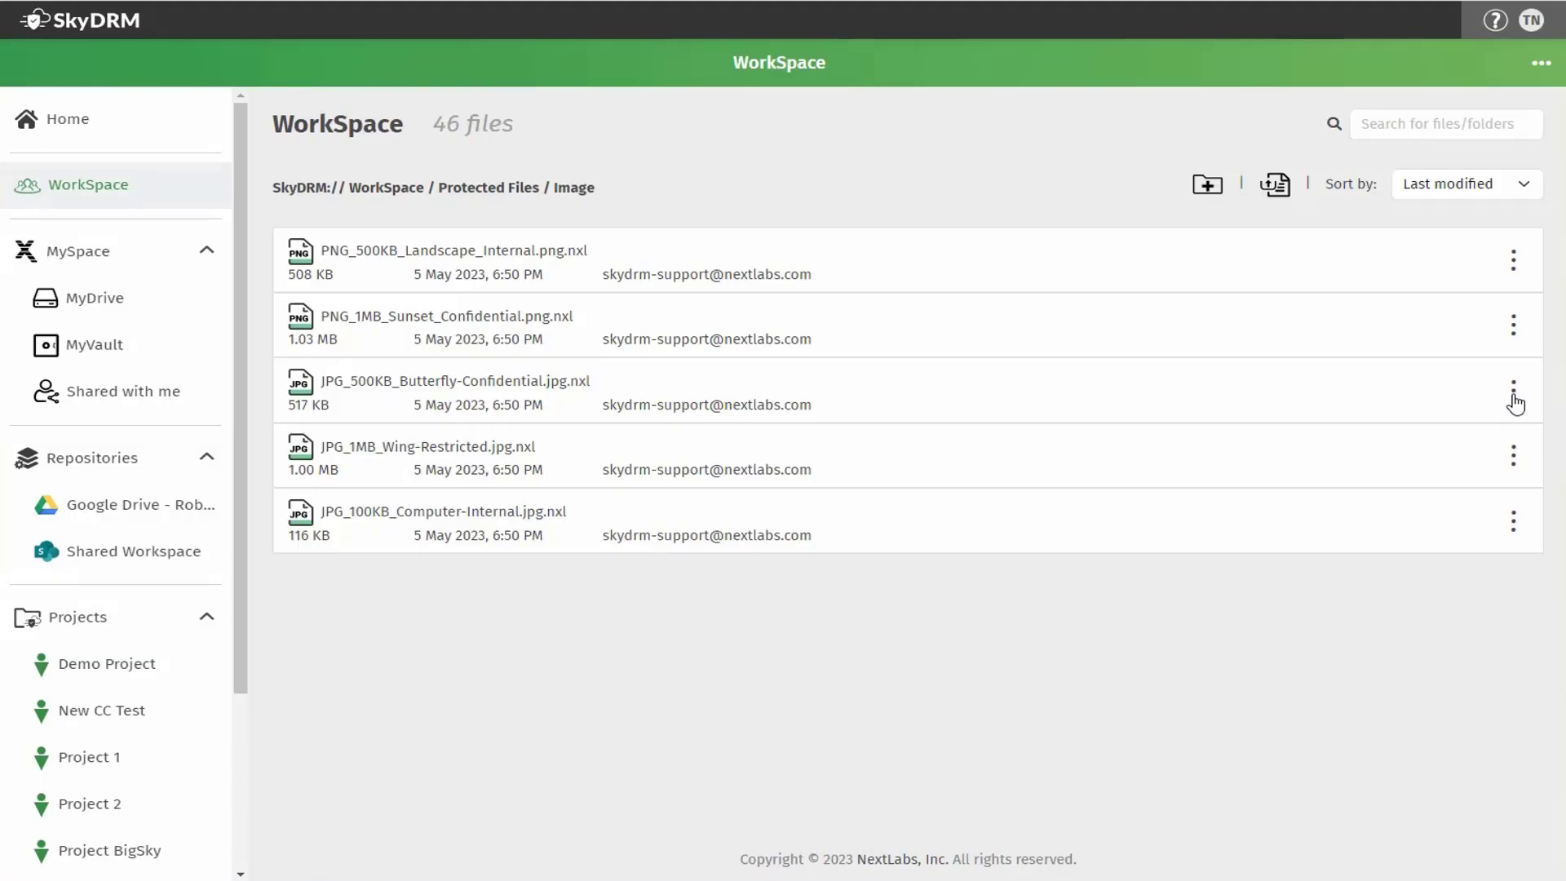
{"action": "left_click", "coordinate": [1515, 401]}
{"action": "left_click", "coordinate": [1403, 399]}
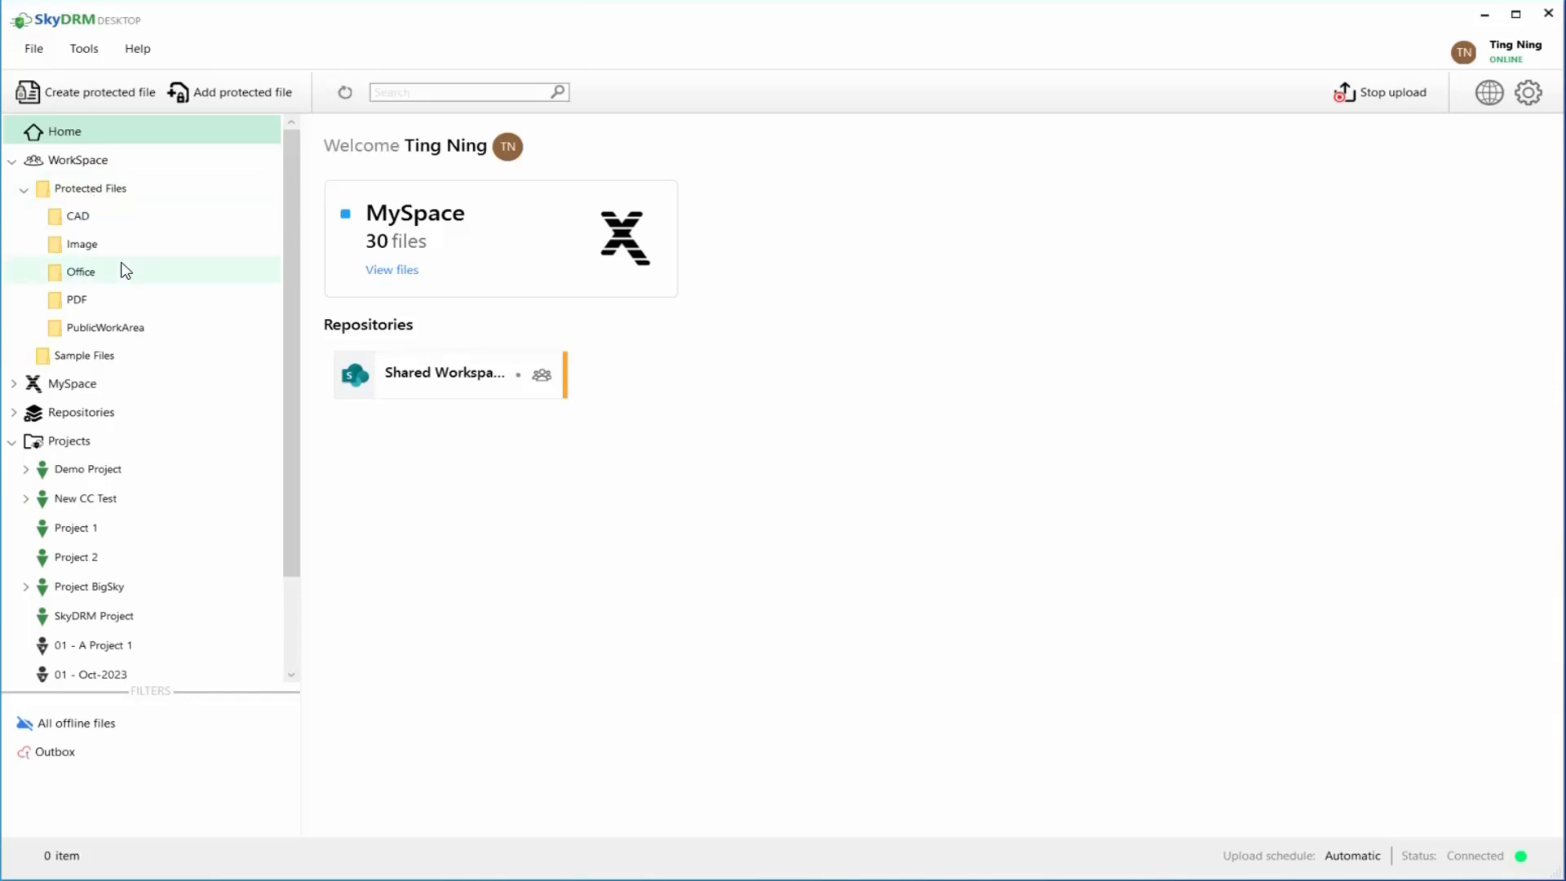
- In SkyDRM Desktop, check the file info of Airplane_Restricted.CATPart.nxl in the CAD folder, and view and rotate its model
{"action": "left_click", "coordinate": [83, 222]}
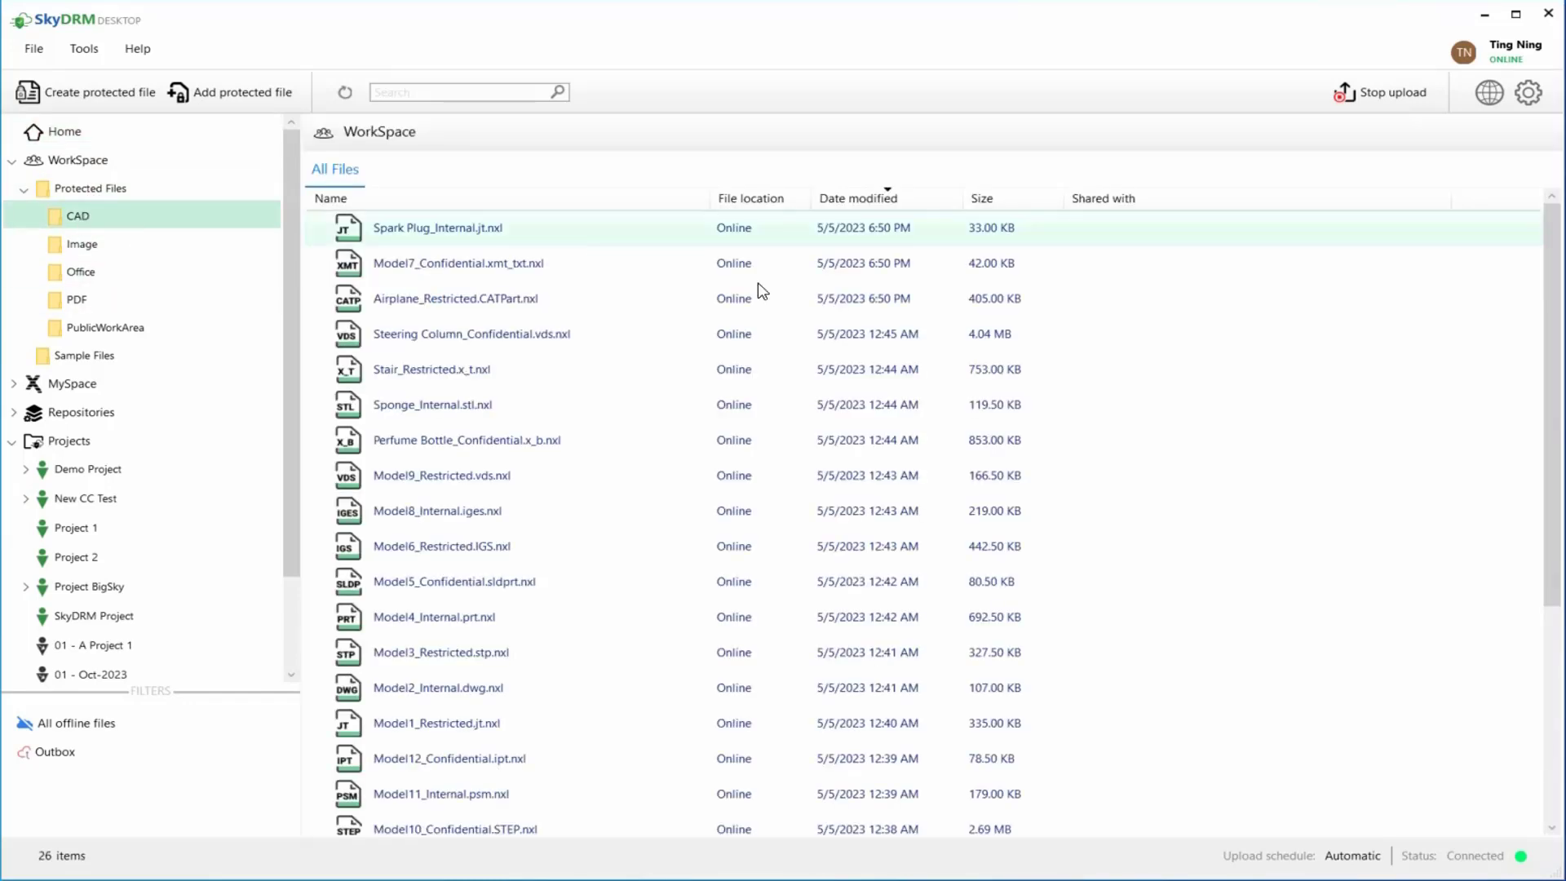
{"action": "right_click", "coordinate": [529, 304]}
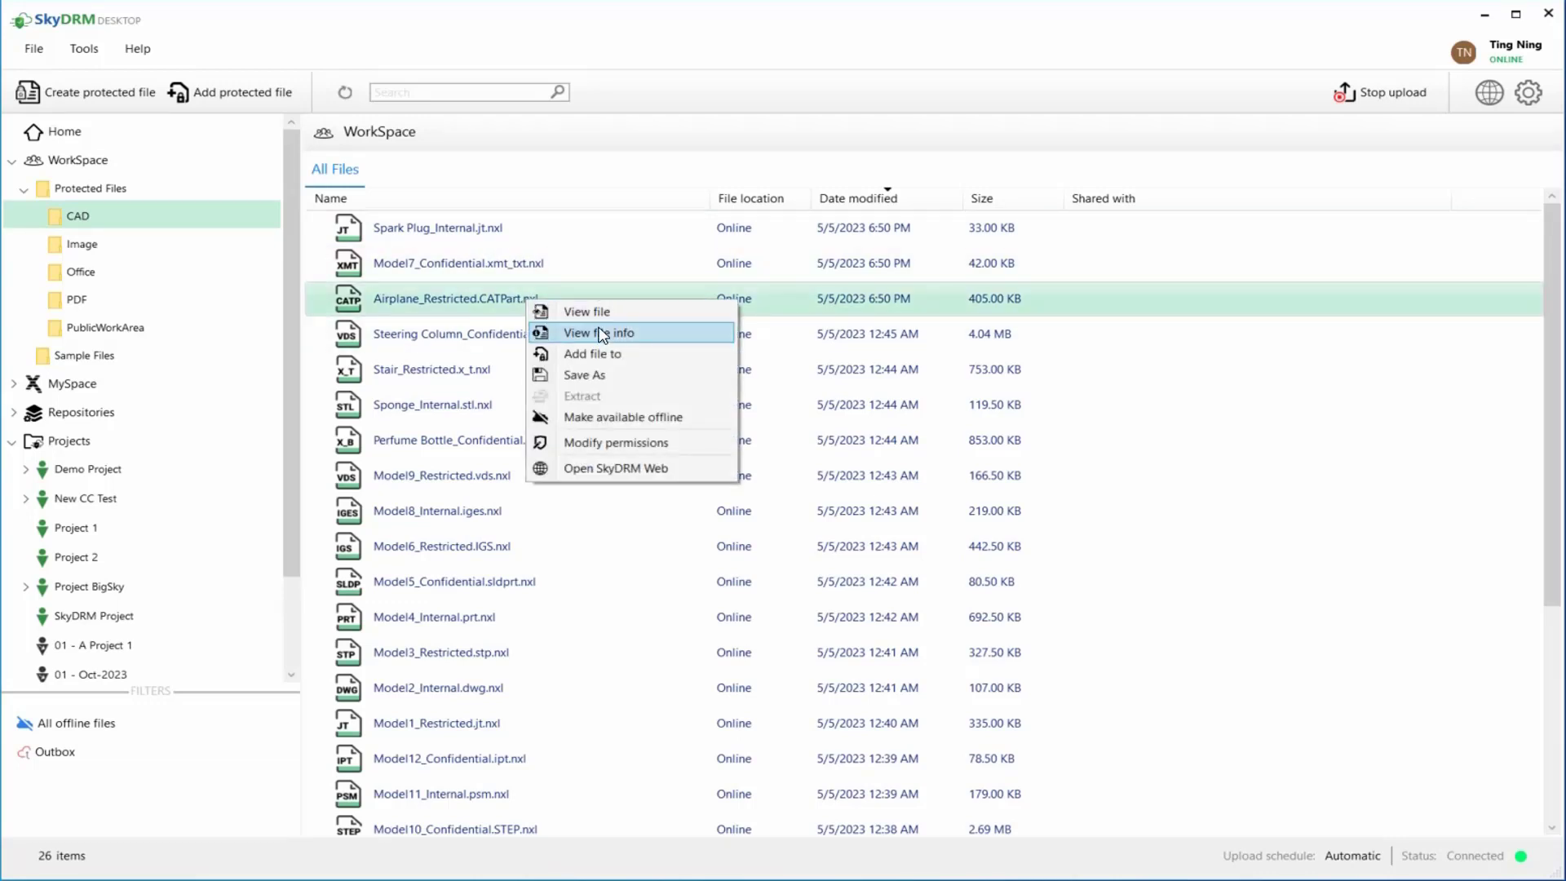
{"action": "left_click", "coordinate": [602, 333]}
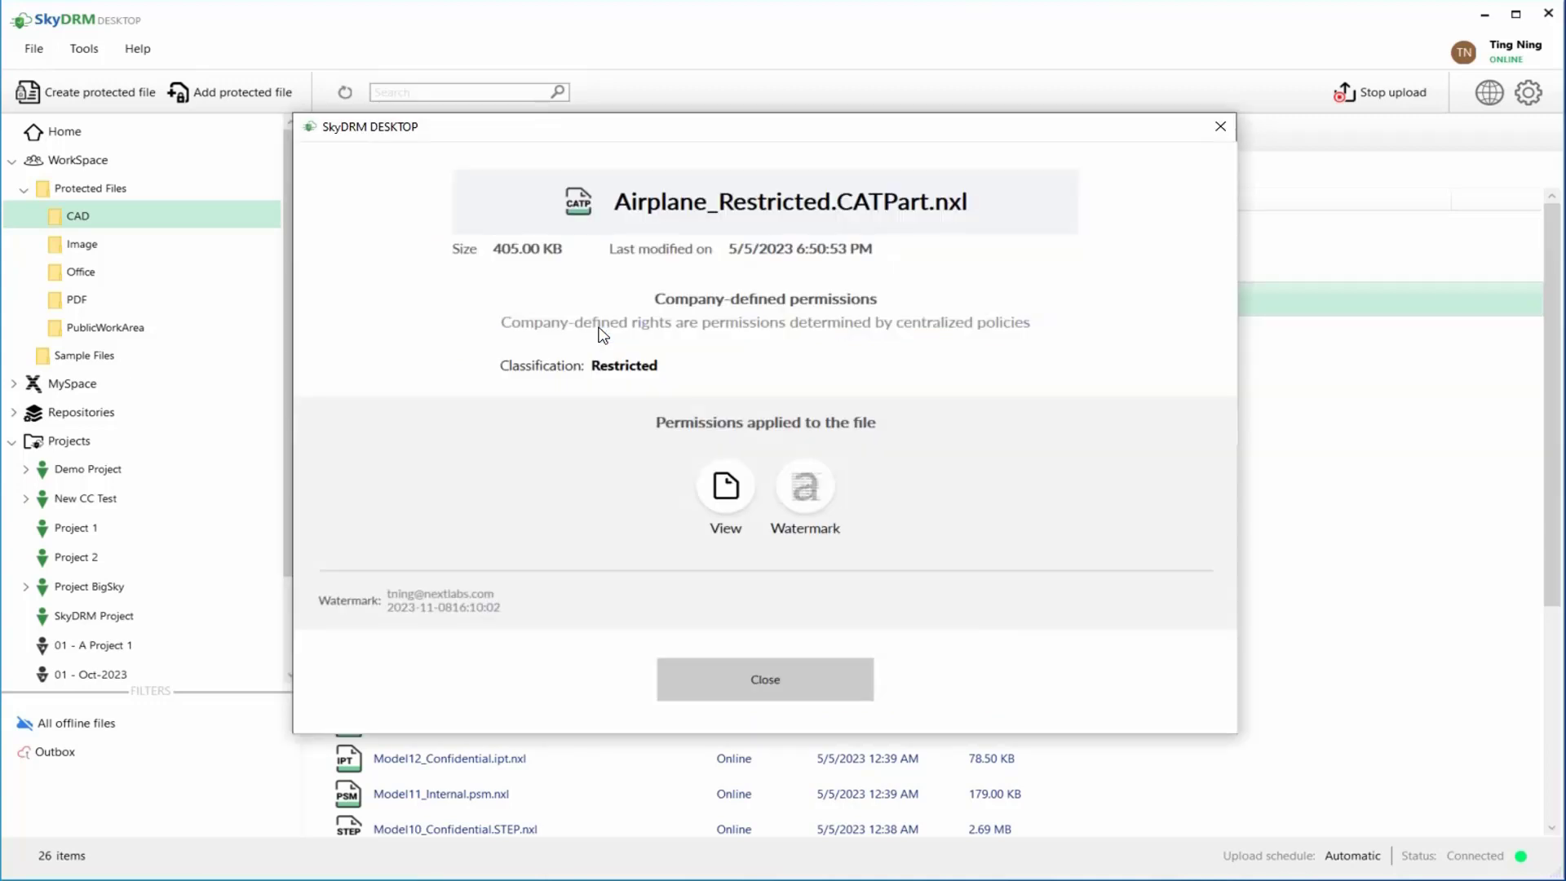
{"action": "left_click", "coordinate": [770, 684]}
{"action": "double_click", "coordinate": [448, 303]}
{"action": "left_click_drag", "start_coordinate": [677, 516], "coordinate": [856, 563]}
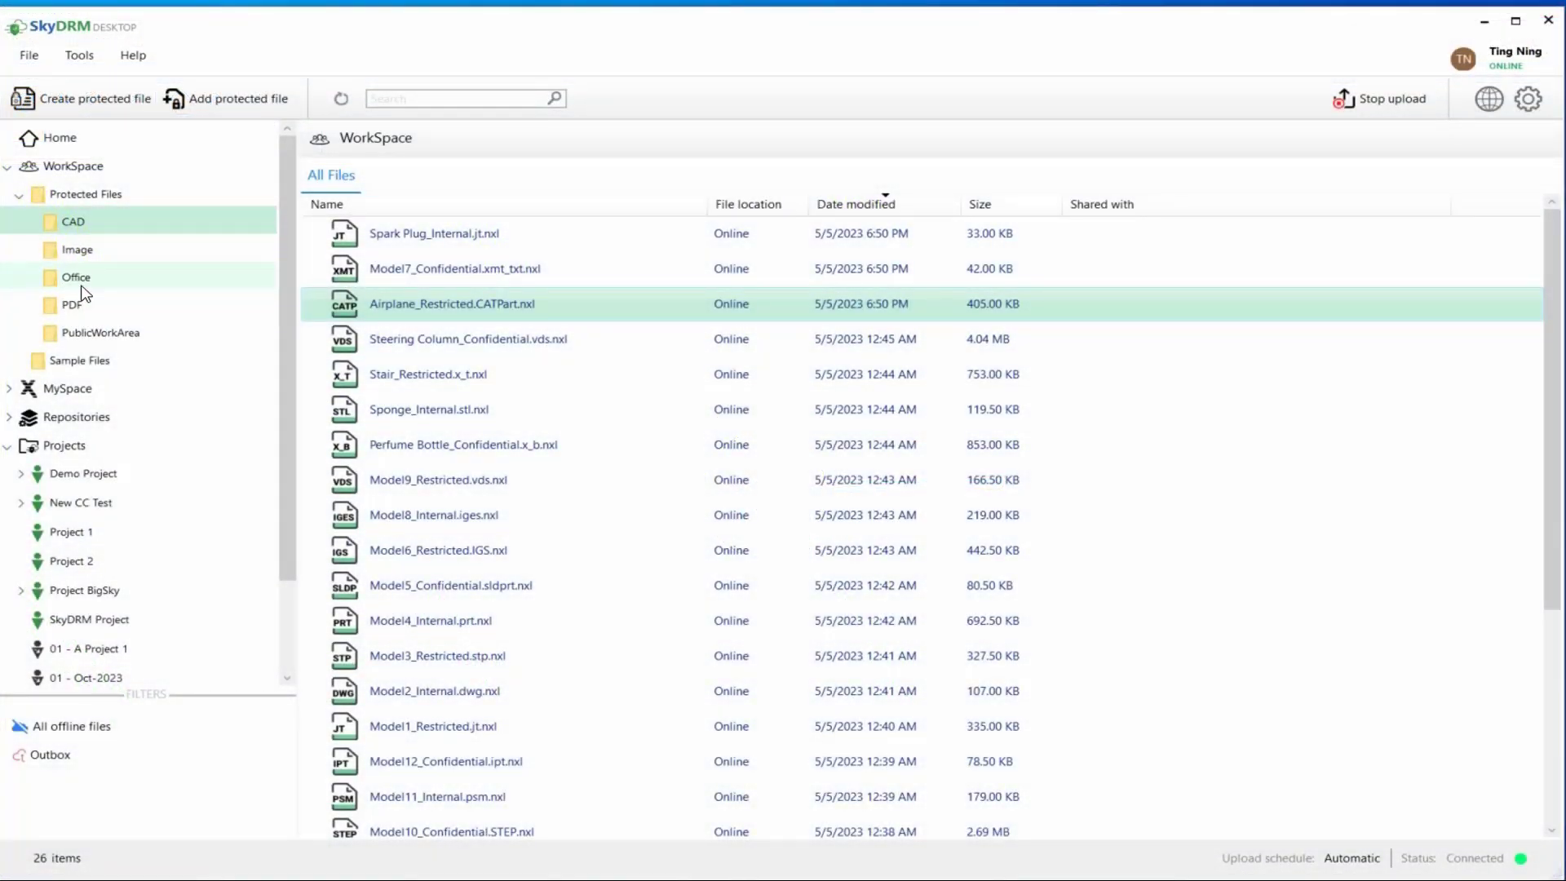
- Open Word_100KB_Internal.docx.nxl from the Office folder in Word, and check its NextLabs classification and permissions
{"action": "left_click", "coordinate": [77, 278]}
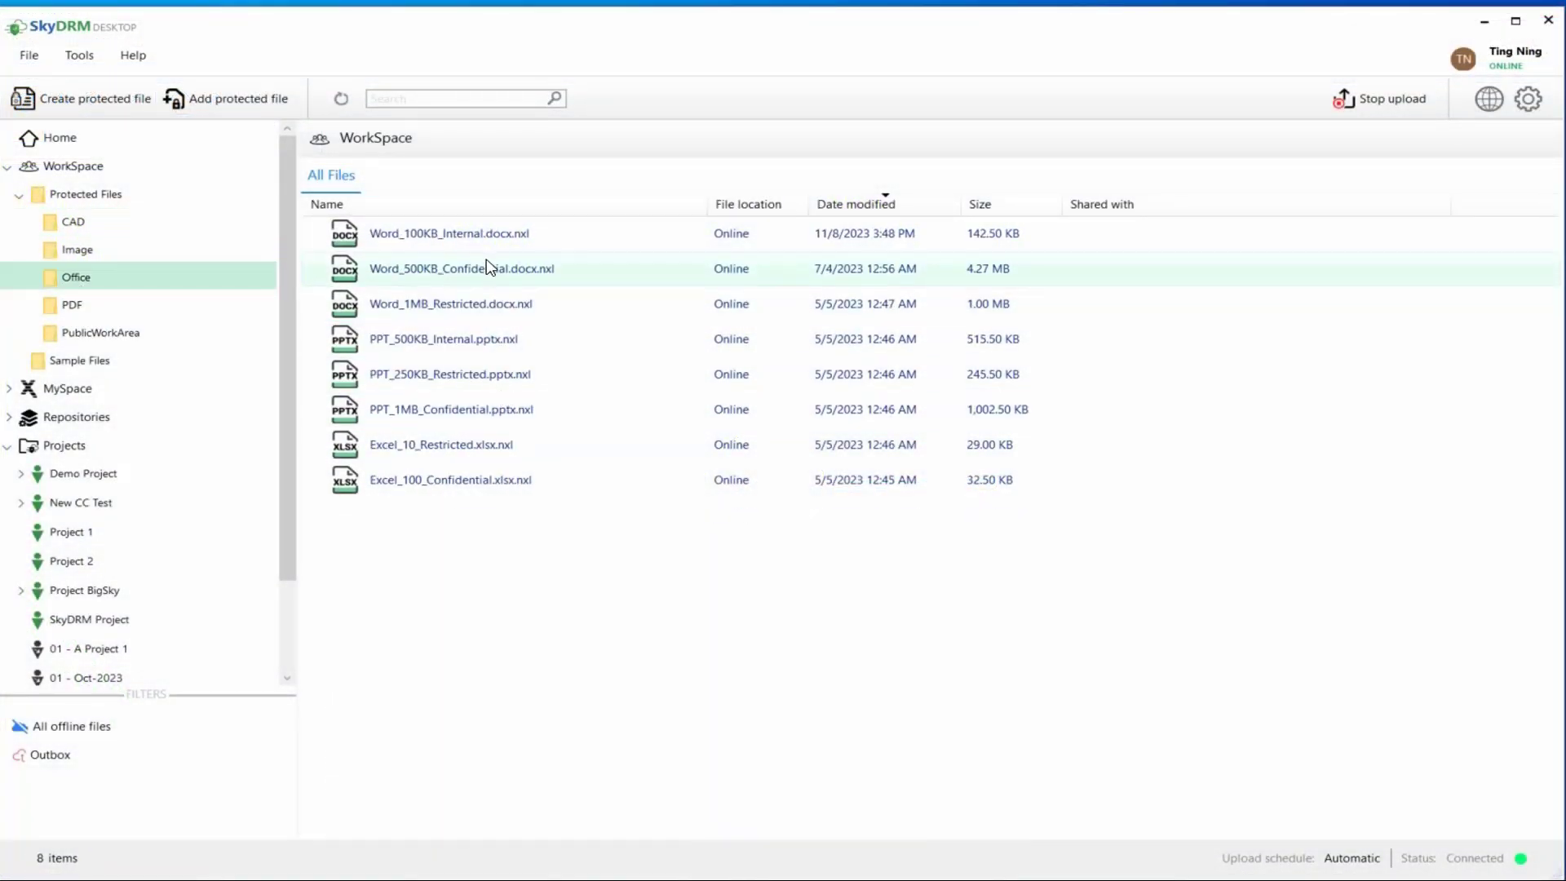
{"action": "double_click", "coordinate": [496, 234]}
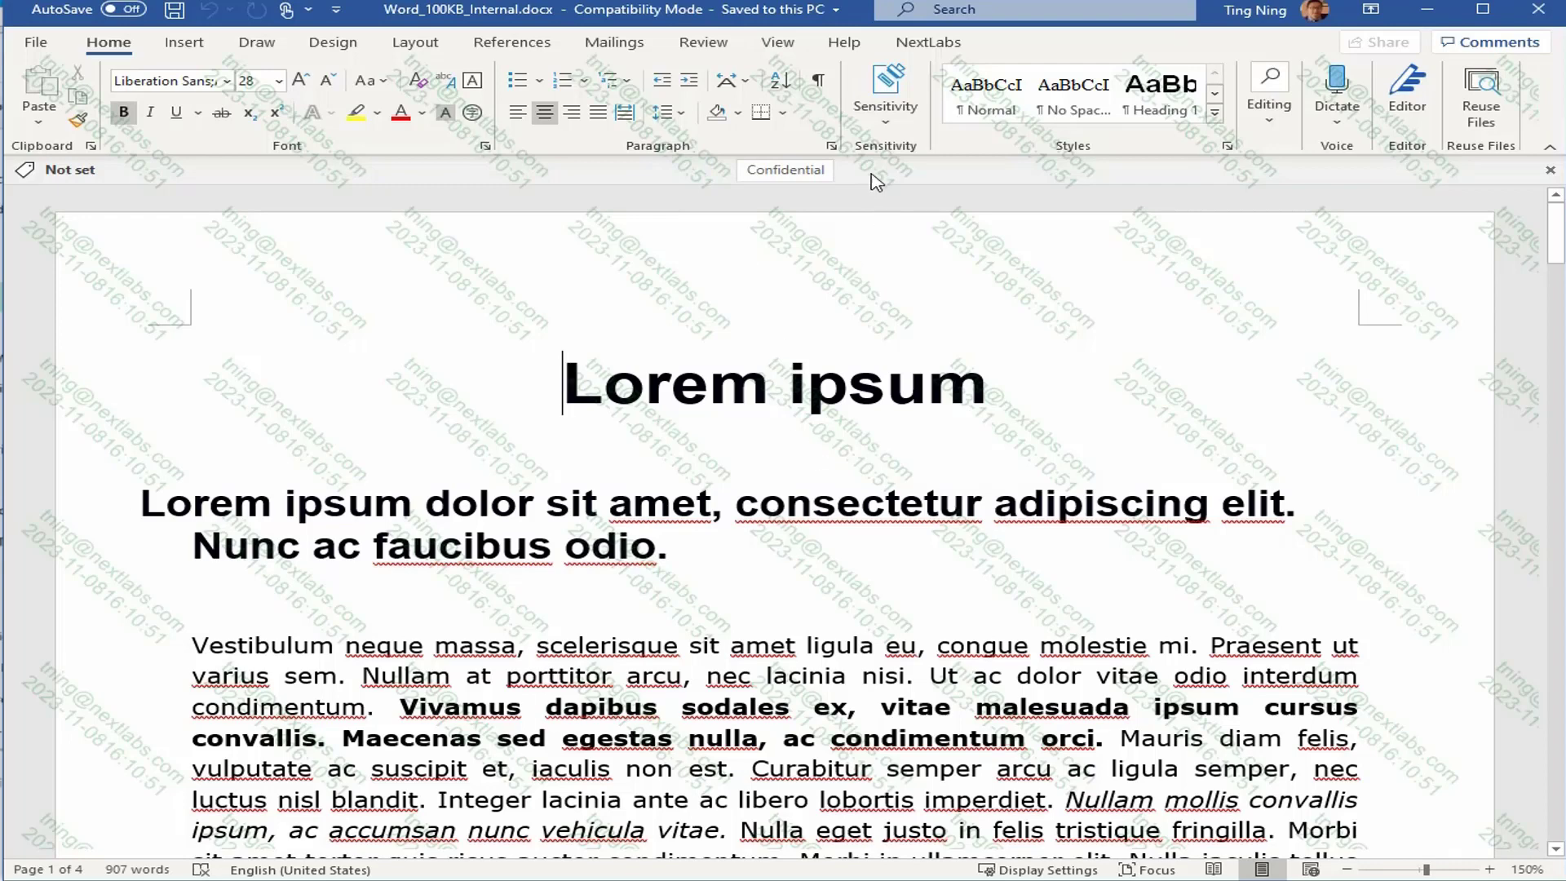
{"action": "left_click", "coordinate": [928, 43]}
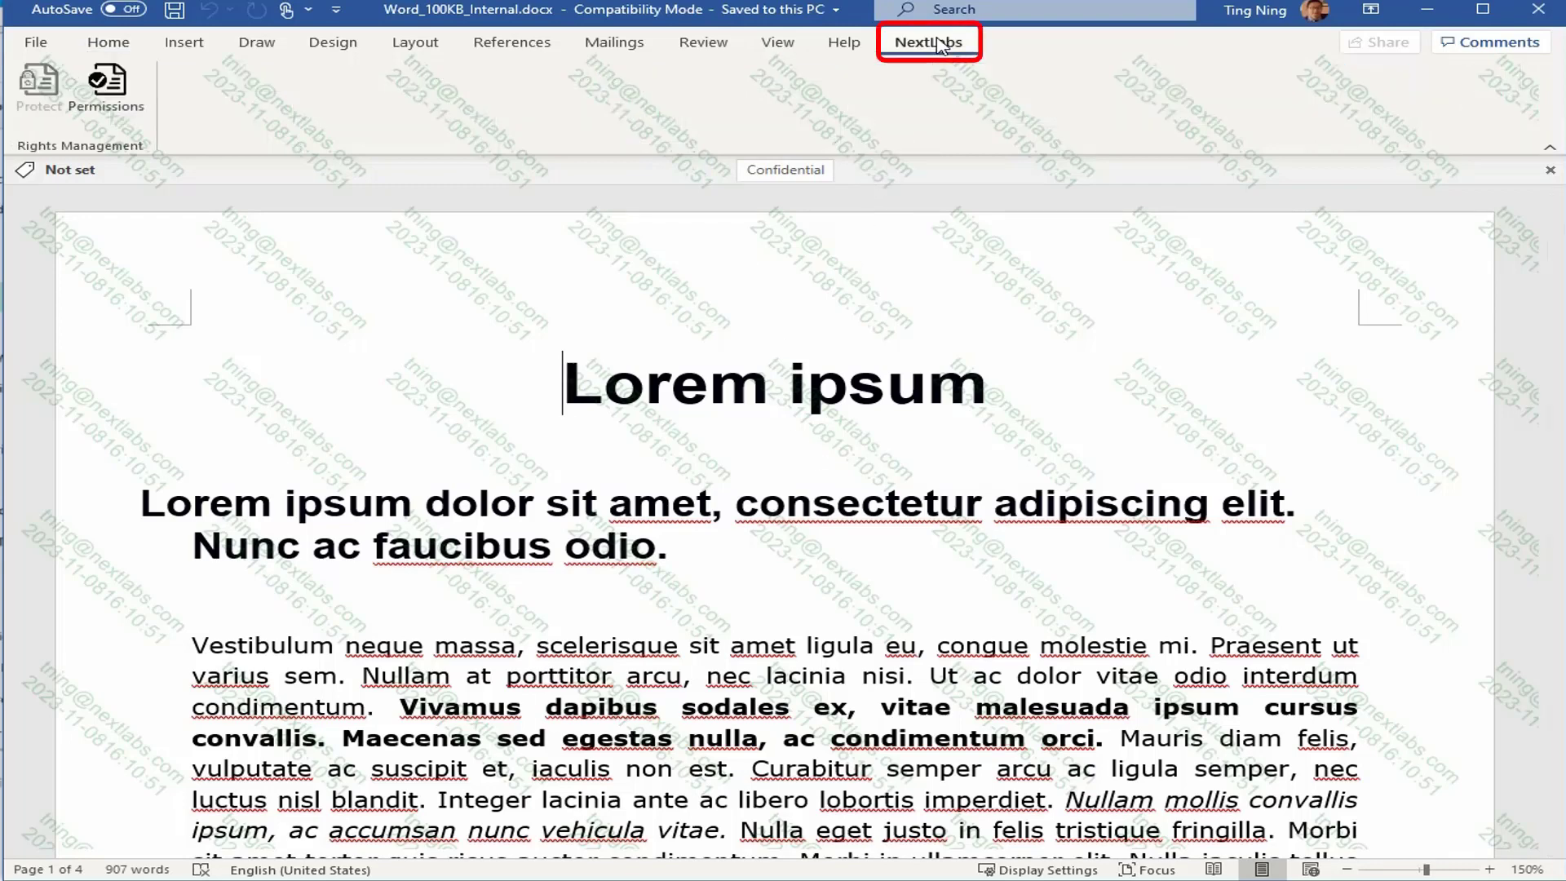
{"action": "left_click", "coordinate": [117, 101]}
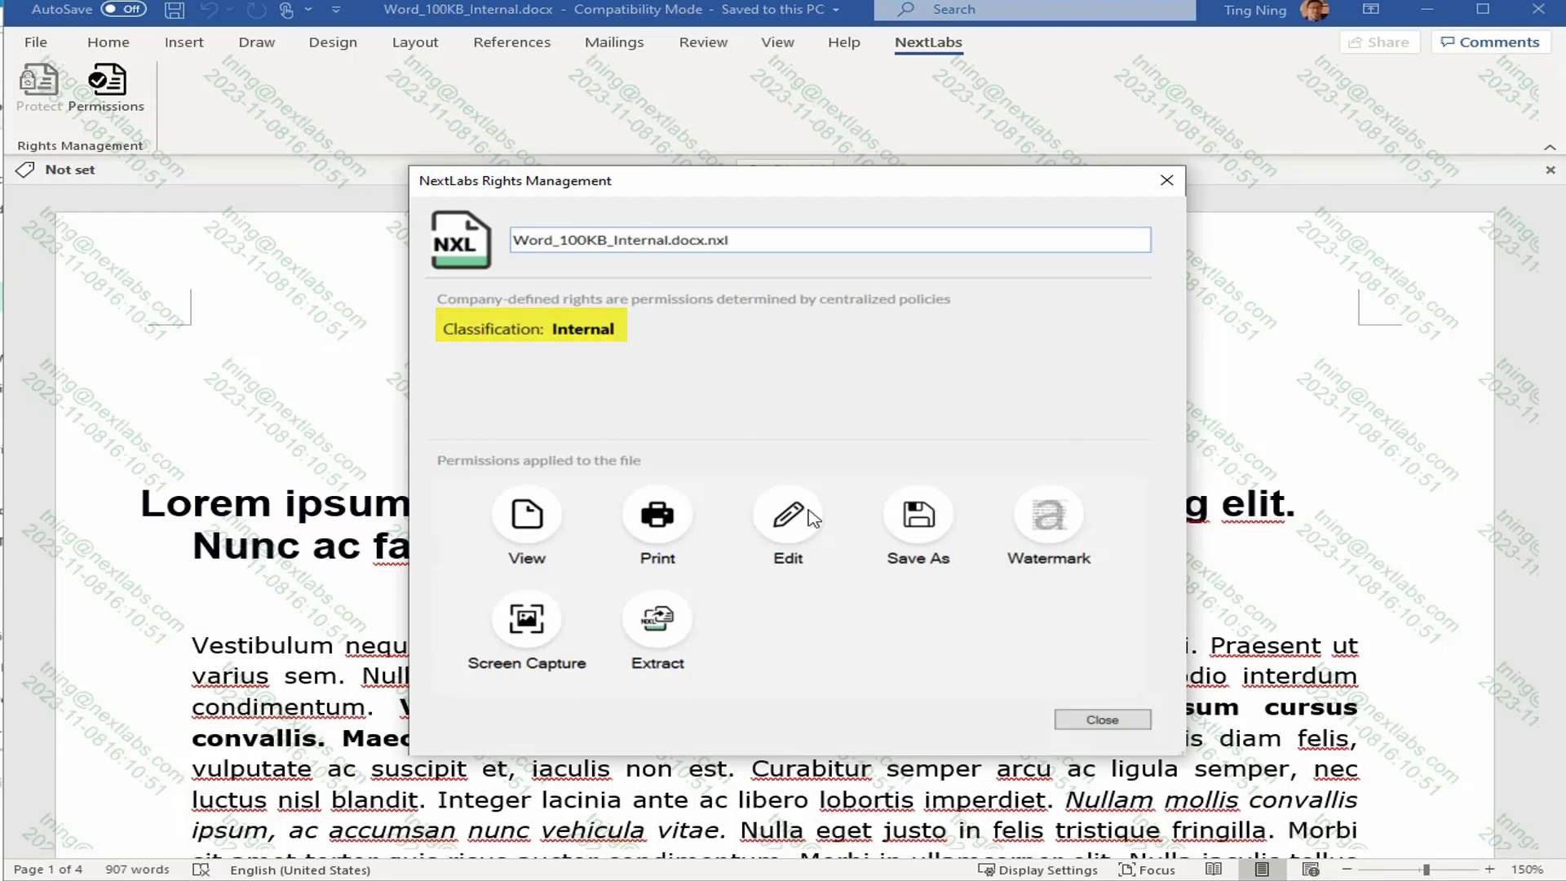
{"action": "left_click", "coordinate": [1102, 722]}
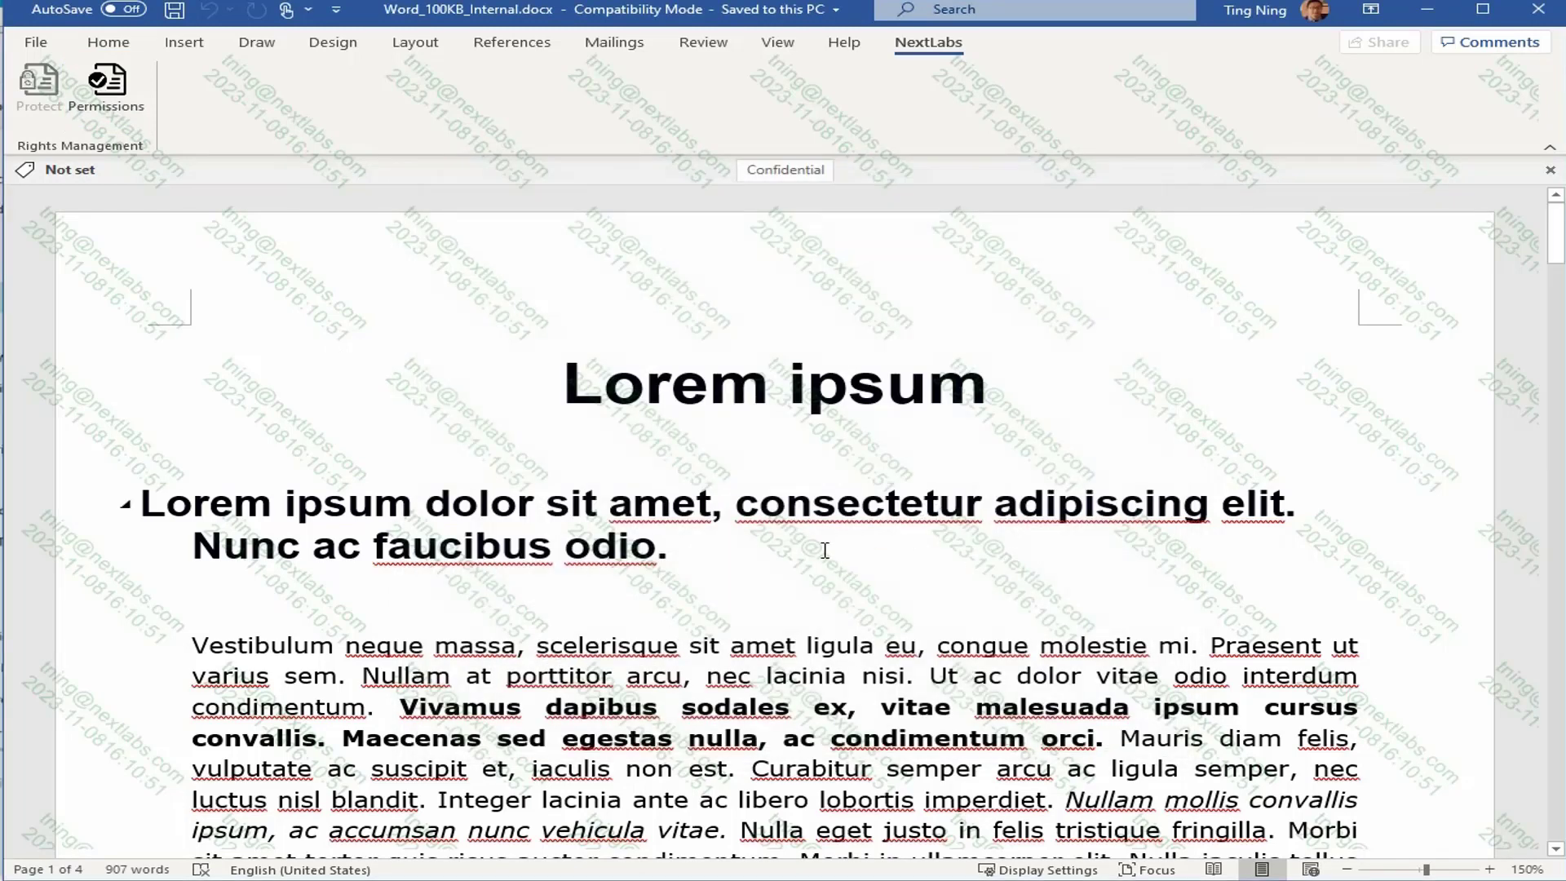
- Append "Updated." to the end of the subheading below the Lorem ipsum title, save the document and close Word
{"action": "type", "text": "Updat"}
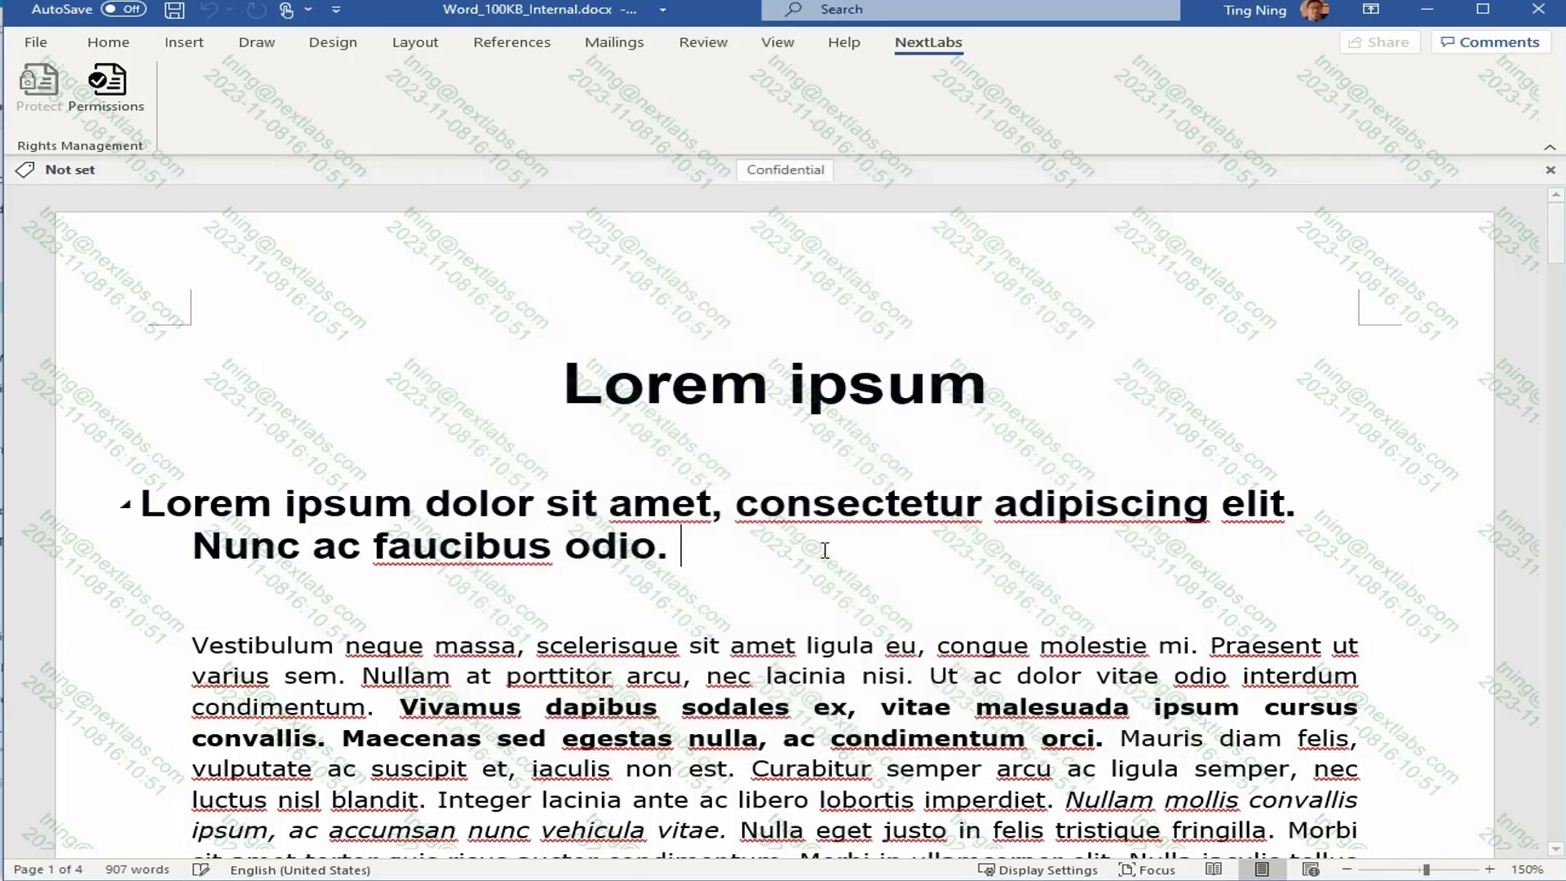
{"action": "type", "text": "ed"}
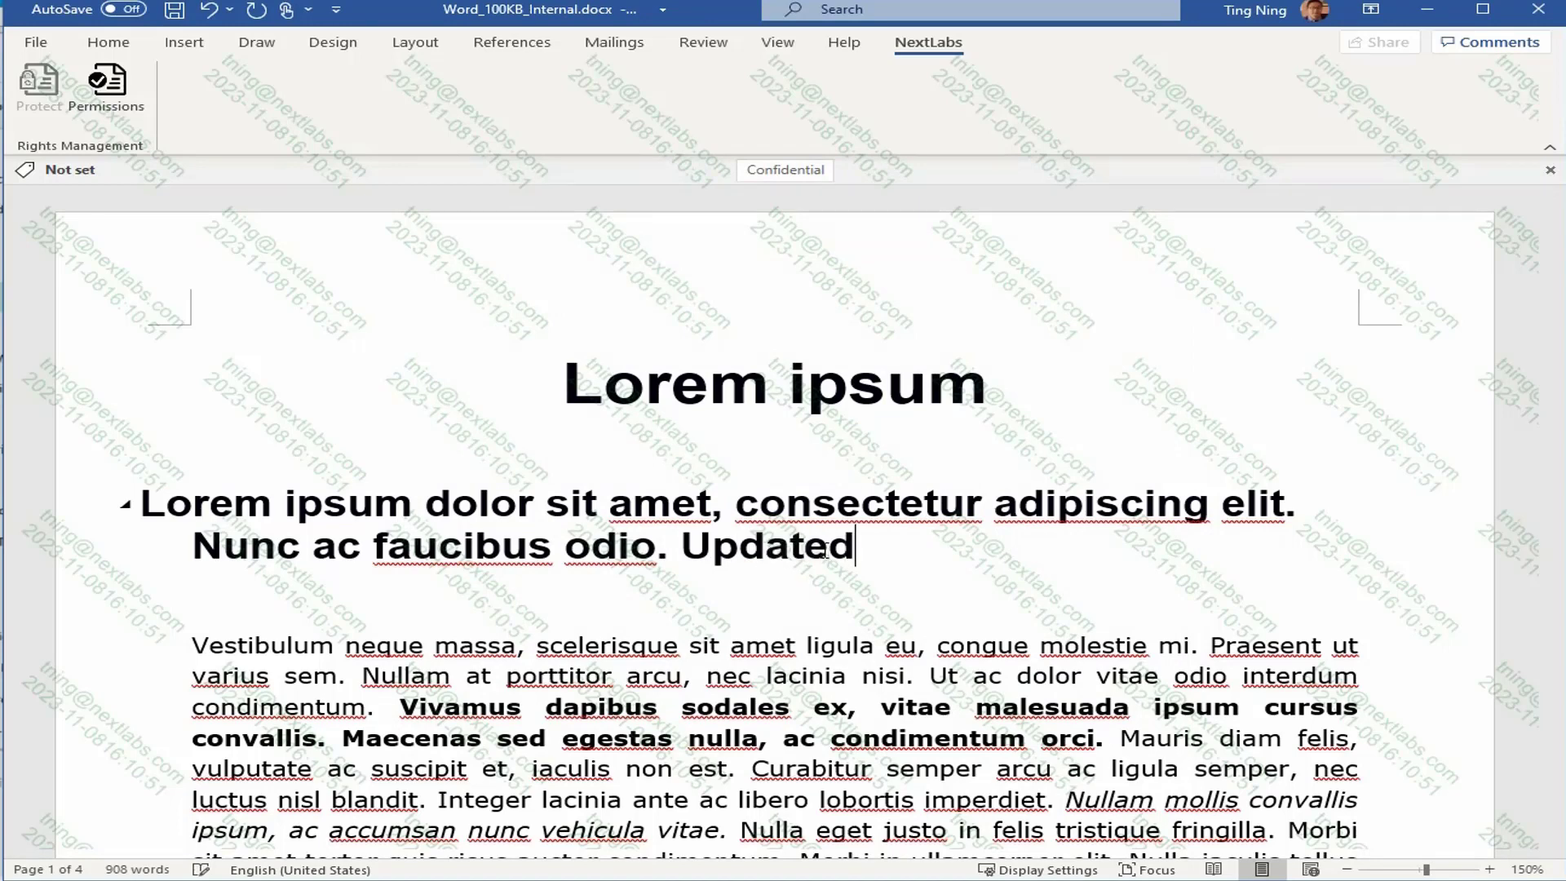
{"action": "type", "text": "."}
{"action": "key", "text": "ctrl+s"}
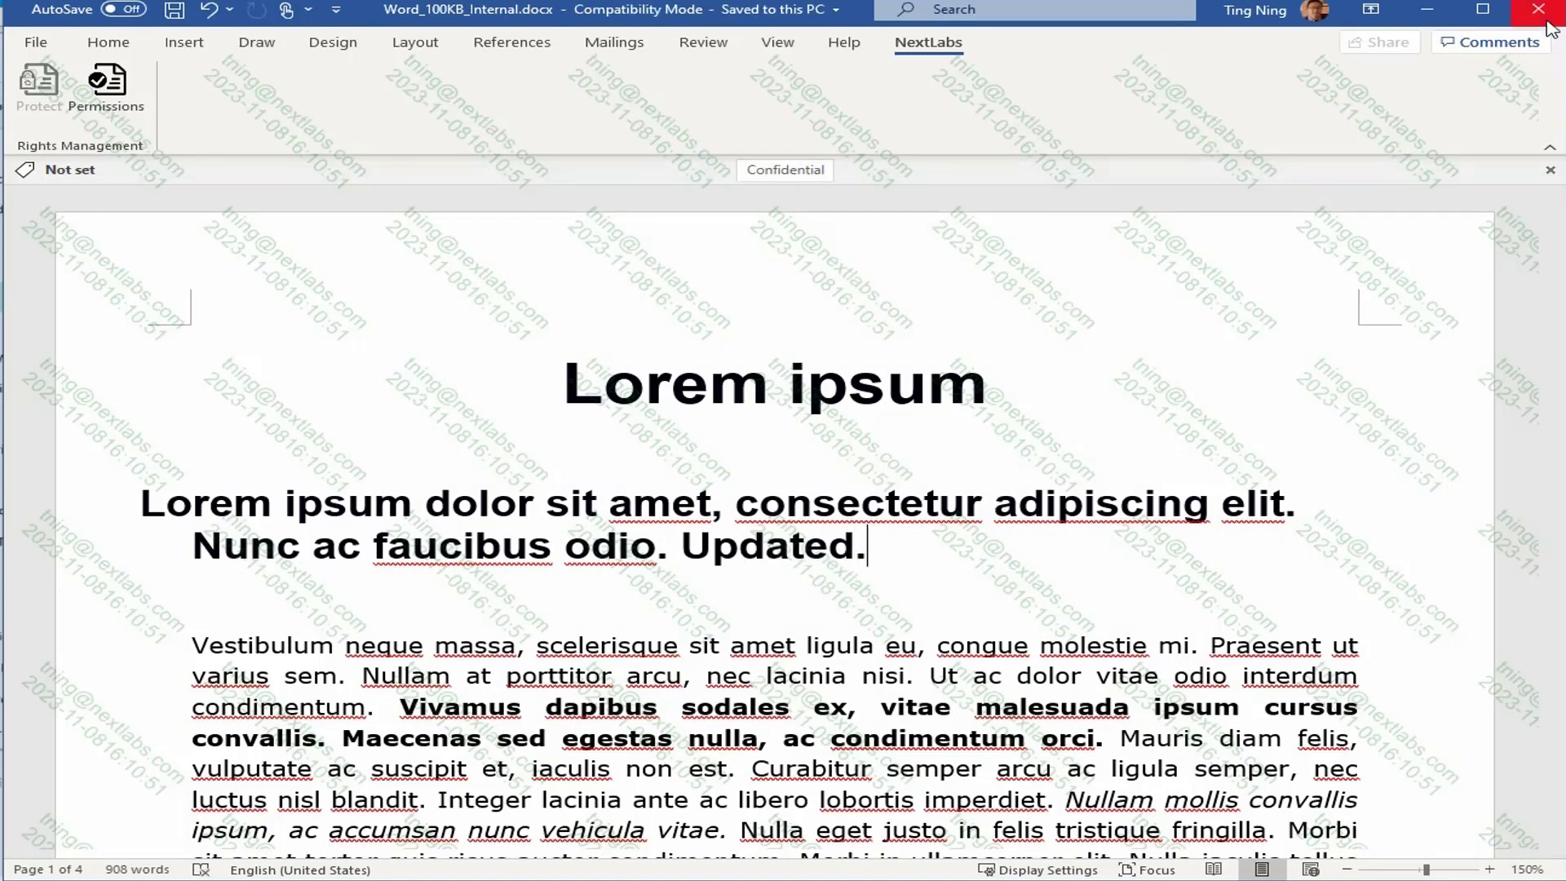
{"action": "left_click", "coordinate": [1539, 10]}
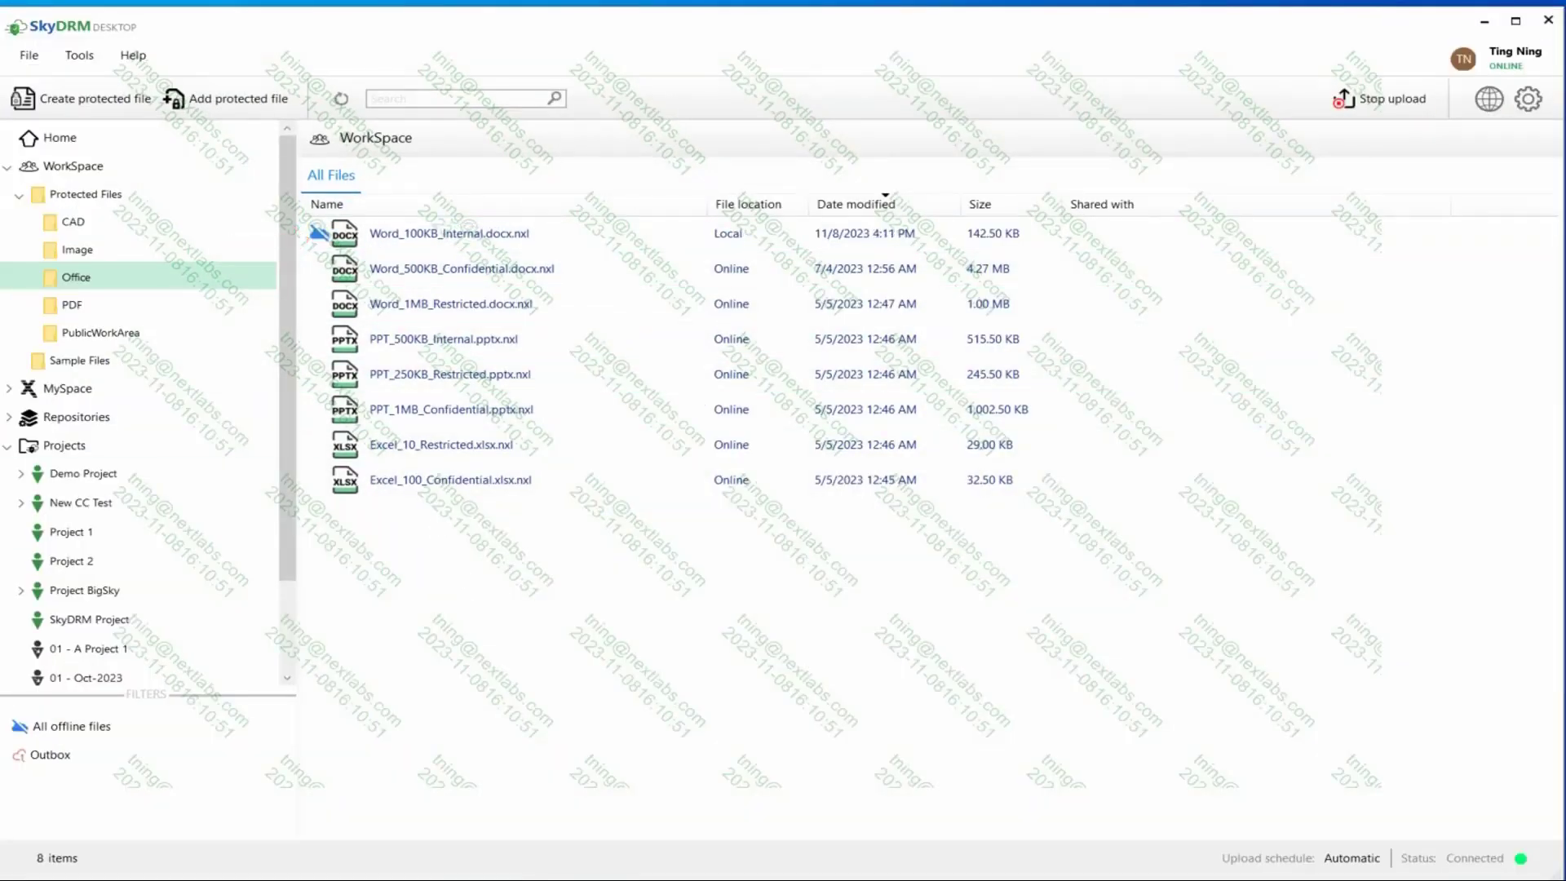
- Check the file info of PDF_150KB_Internal.pdf.nxl in the PDF folder, and view the document in the SkyDRM Viewer
{"action": "left_click", "coordinate": [94, 313]}
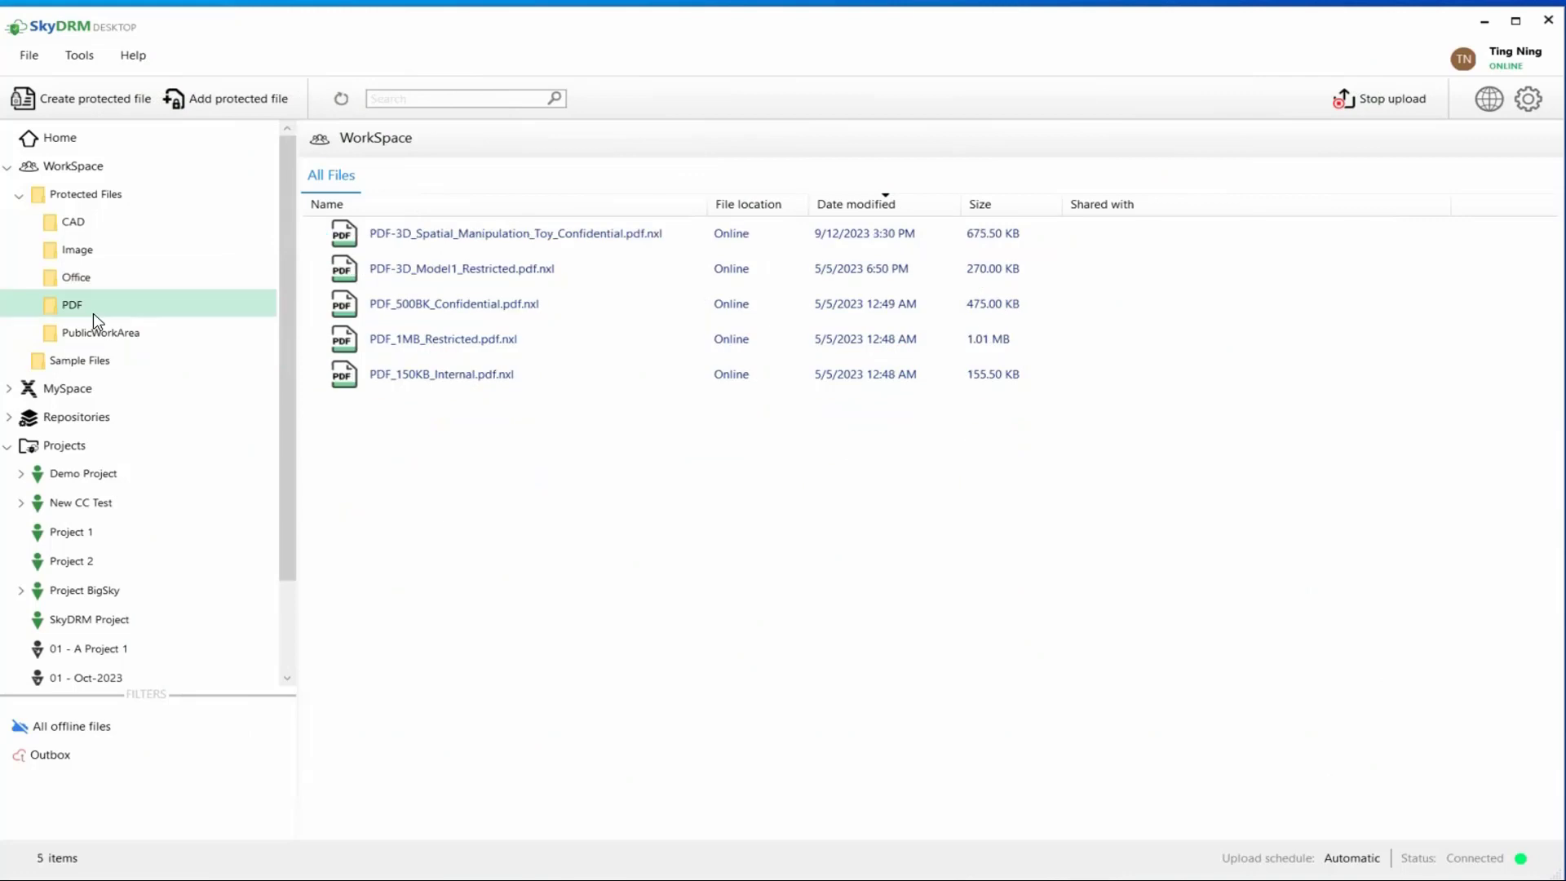
{"action": "right_click", "coordinate": [484, 377]}
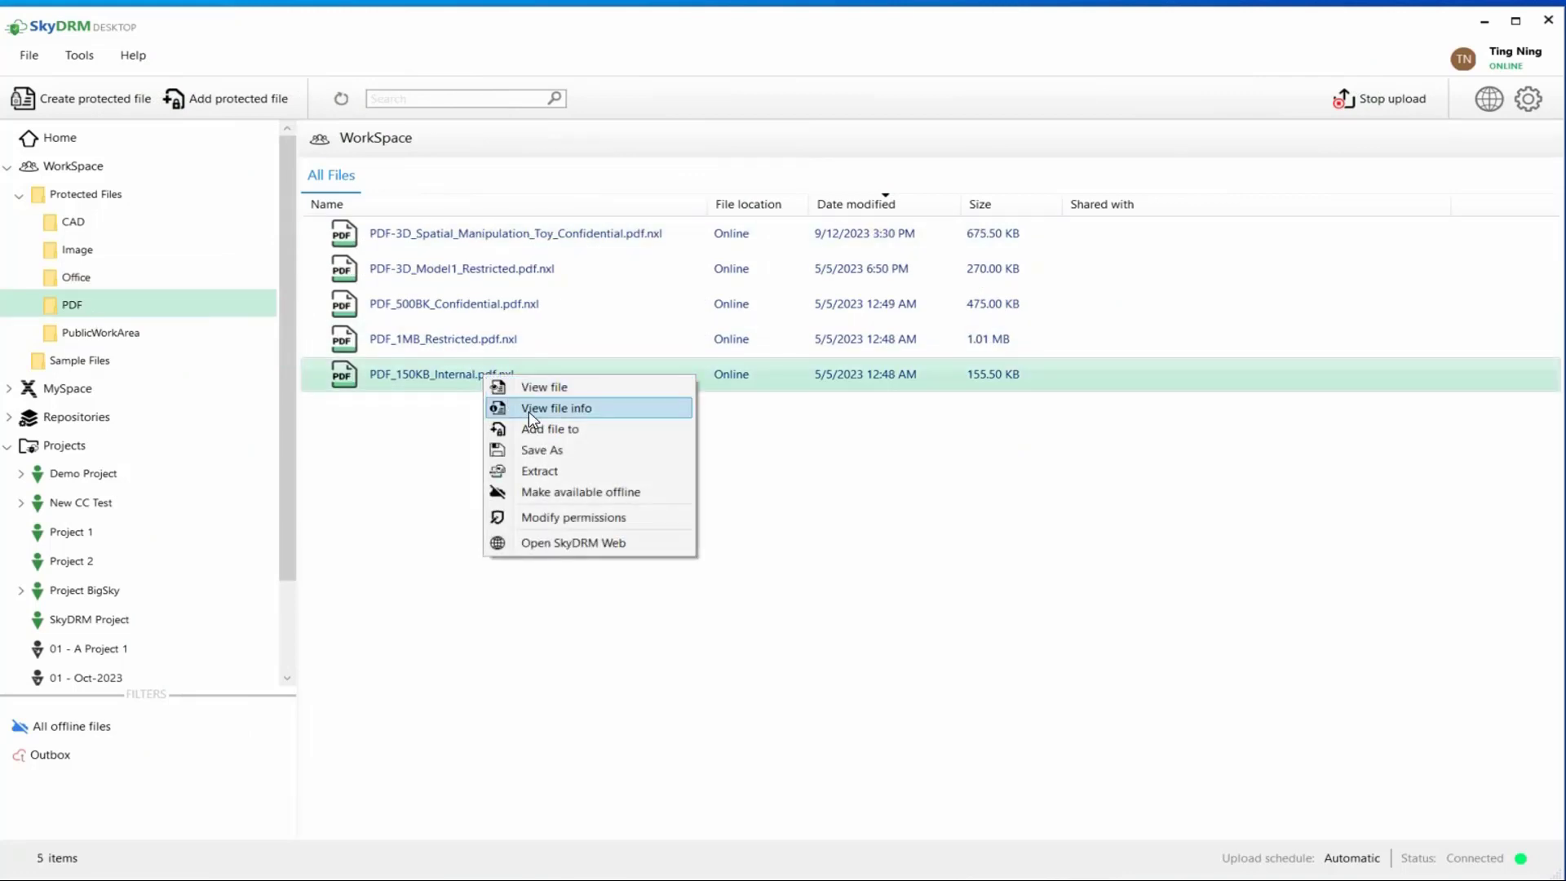
{"action": "left_click", "coordinate": [529, 412]}
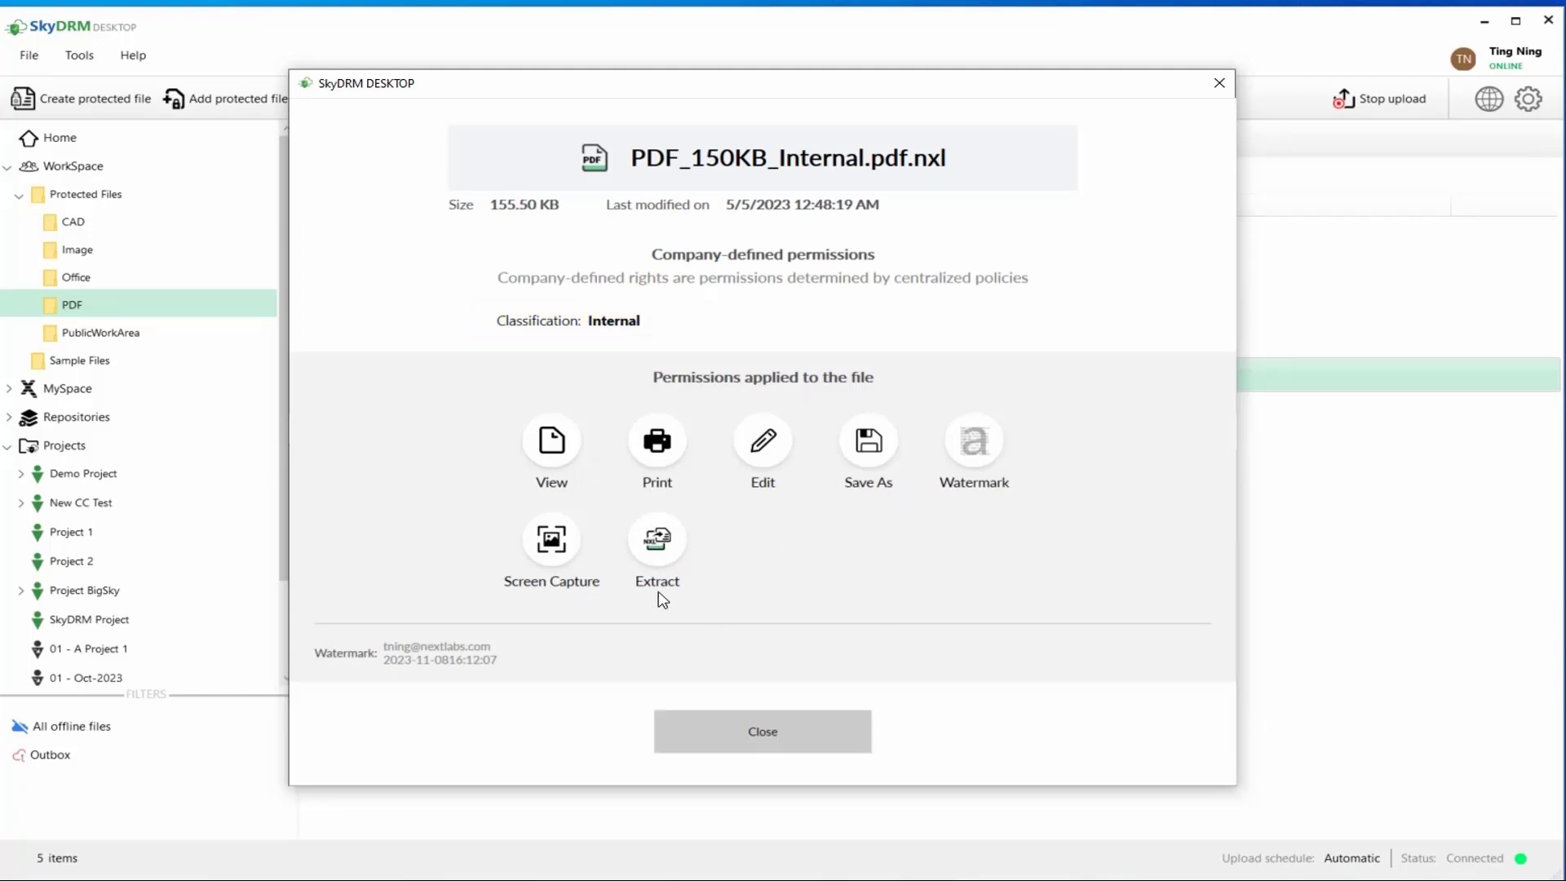
{"action": "left_click", "coordinate": [773, 736]}
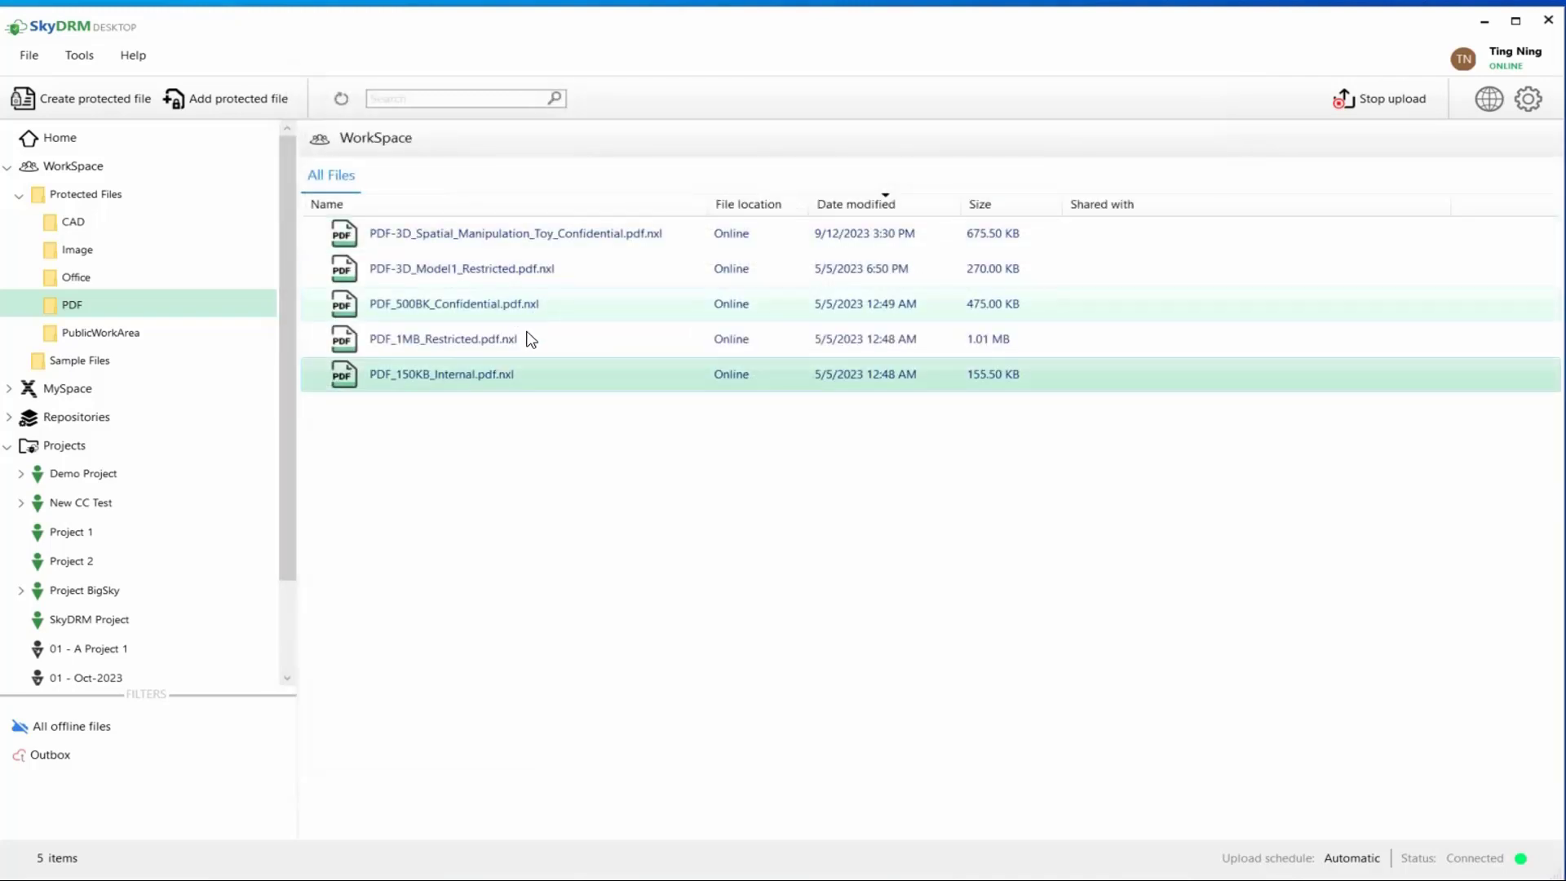
{"action": "double_click", "coordinate": [491, 374]}
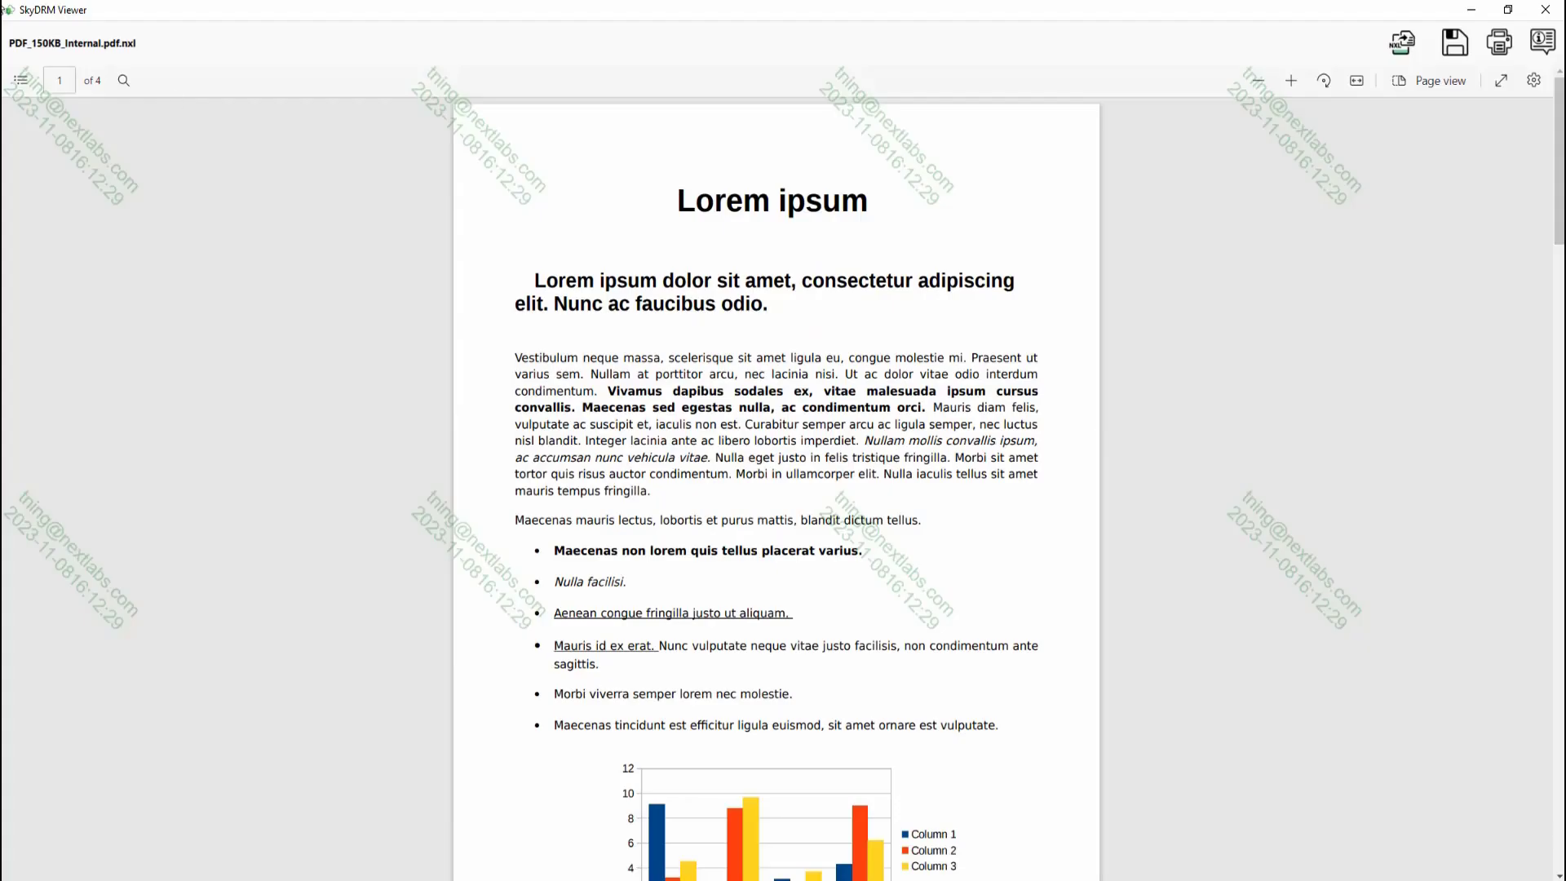
{"action": "left_click", "coordinate": [1545, 10]}
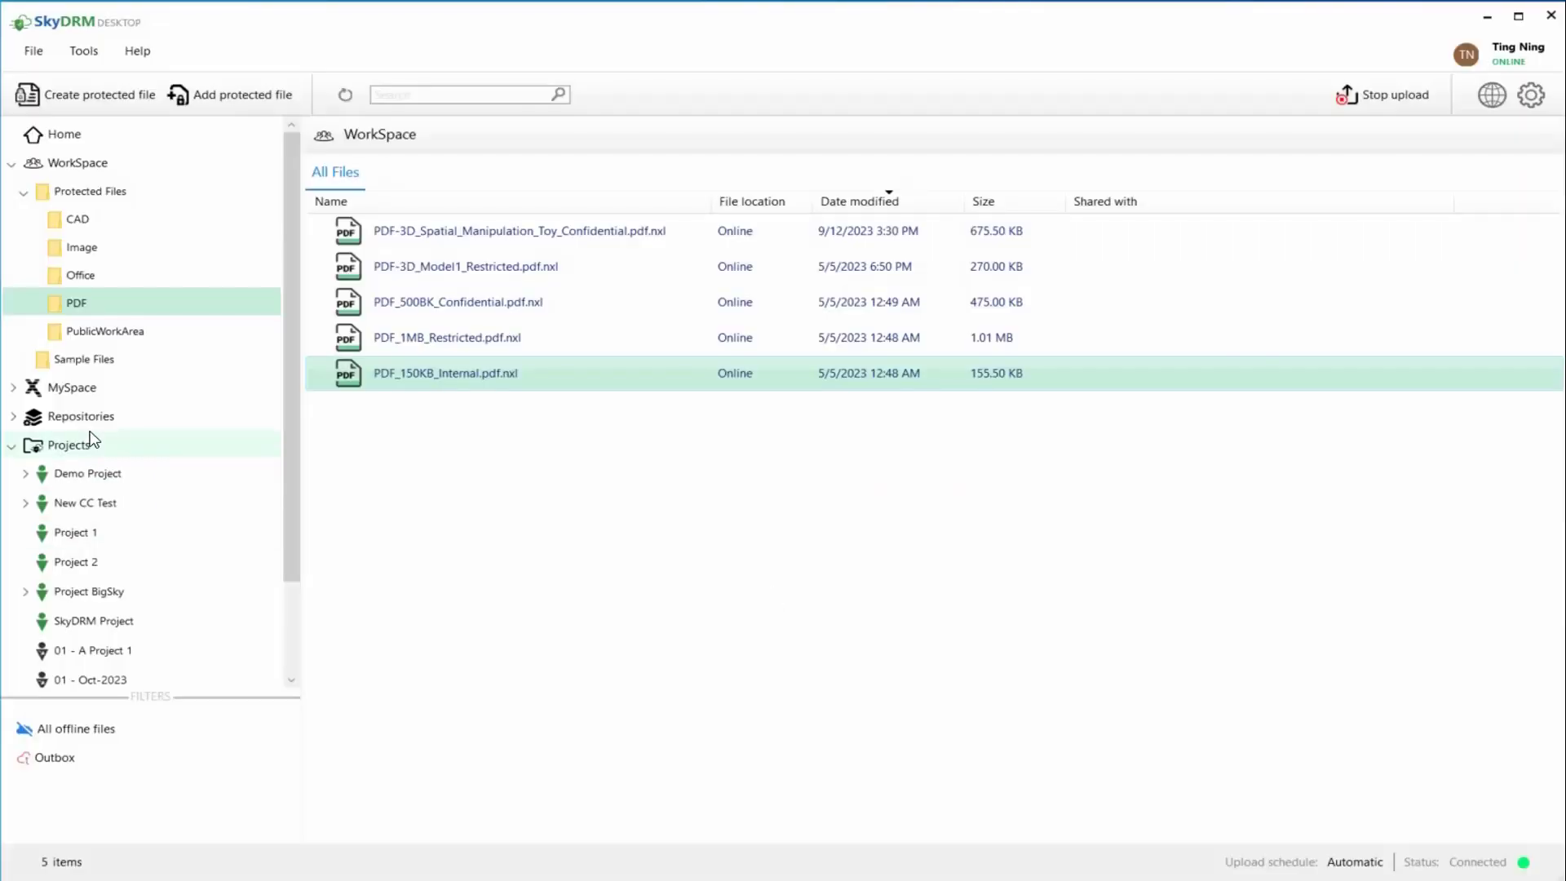
- Check the file info of PNG_500KB_Landscape_Internal.png.nxl in the Image folder, and view the image
{"action": "left_click", "coordinate": [86, 248]}
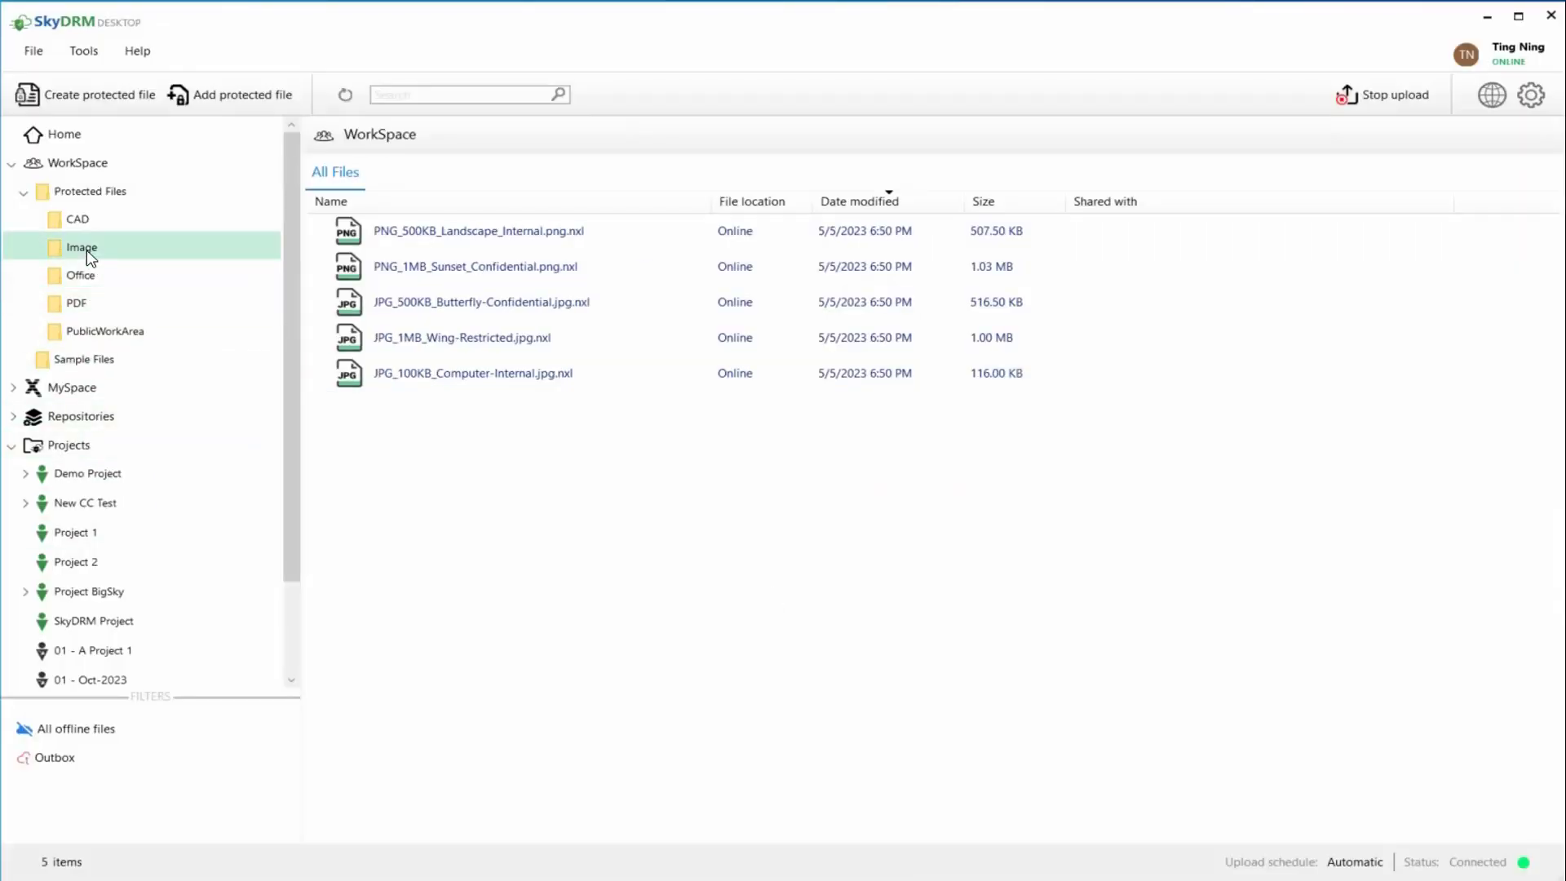
{"action": "right_click", "coordinate": [539, 234]}
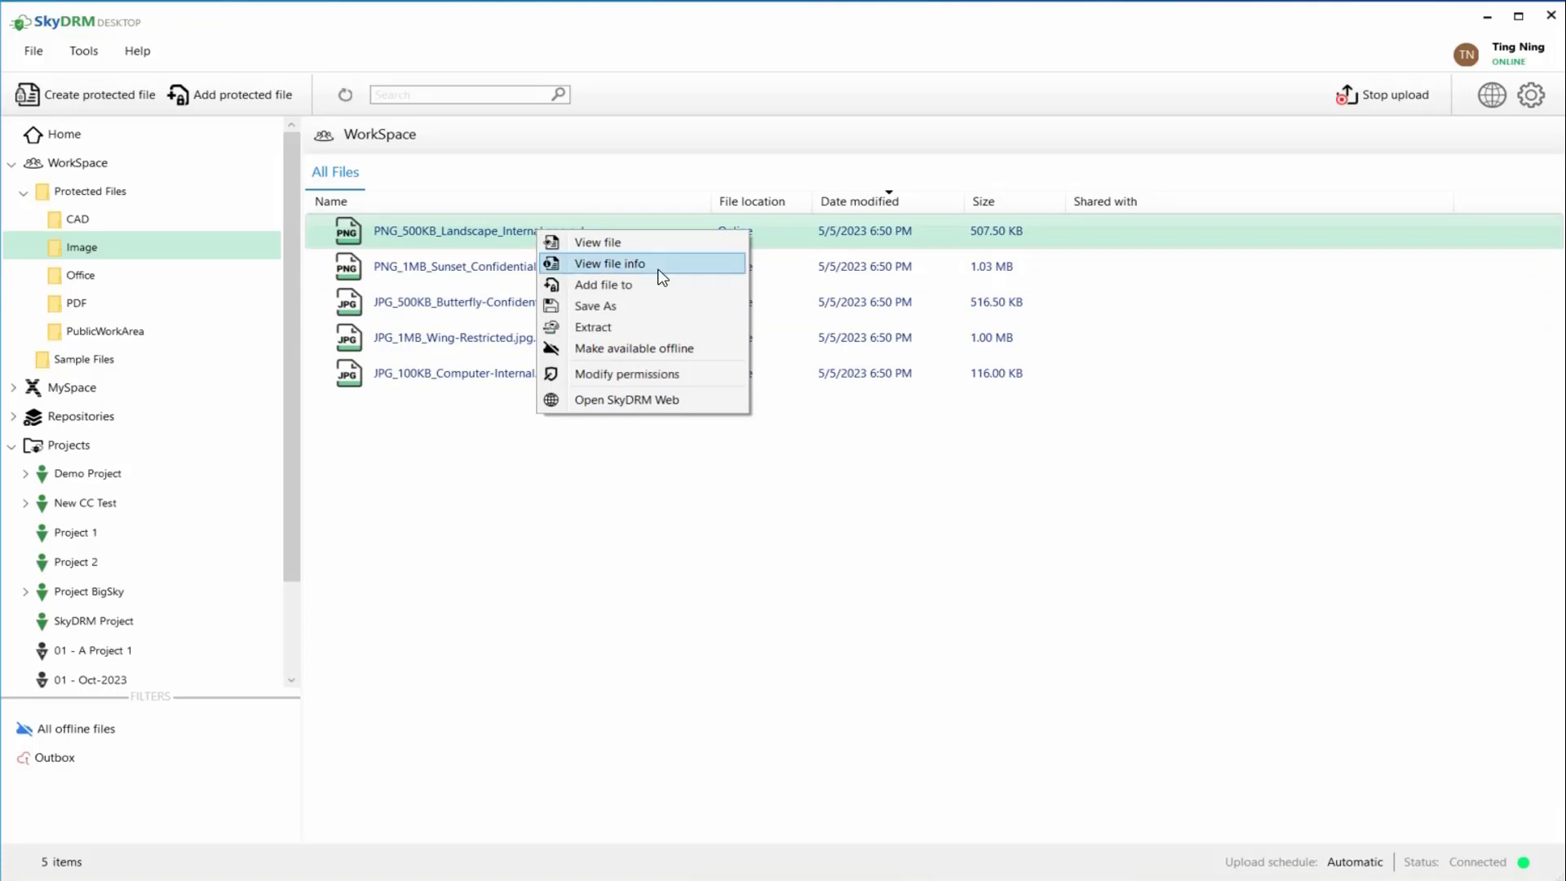
{"action": "left_click", "coordinate": [662, 277]}
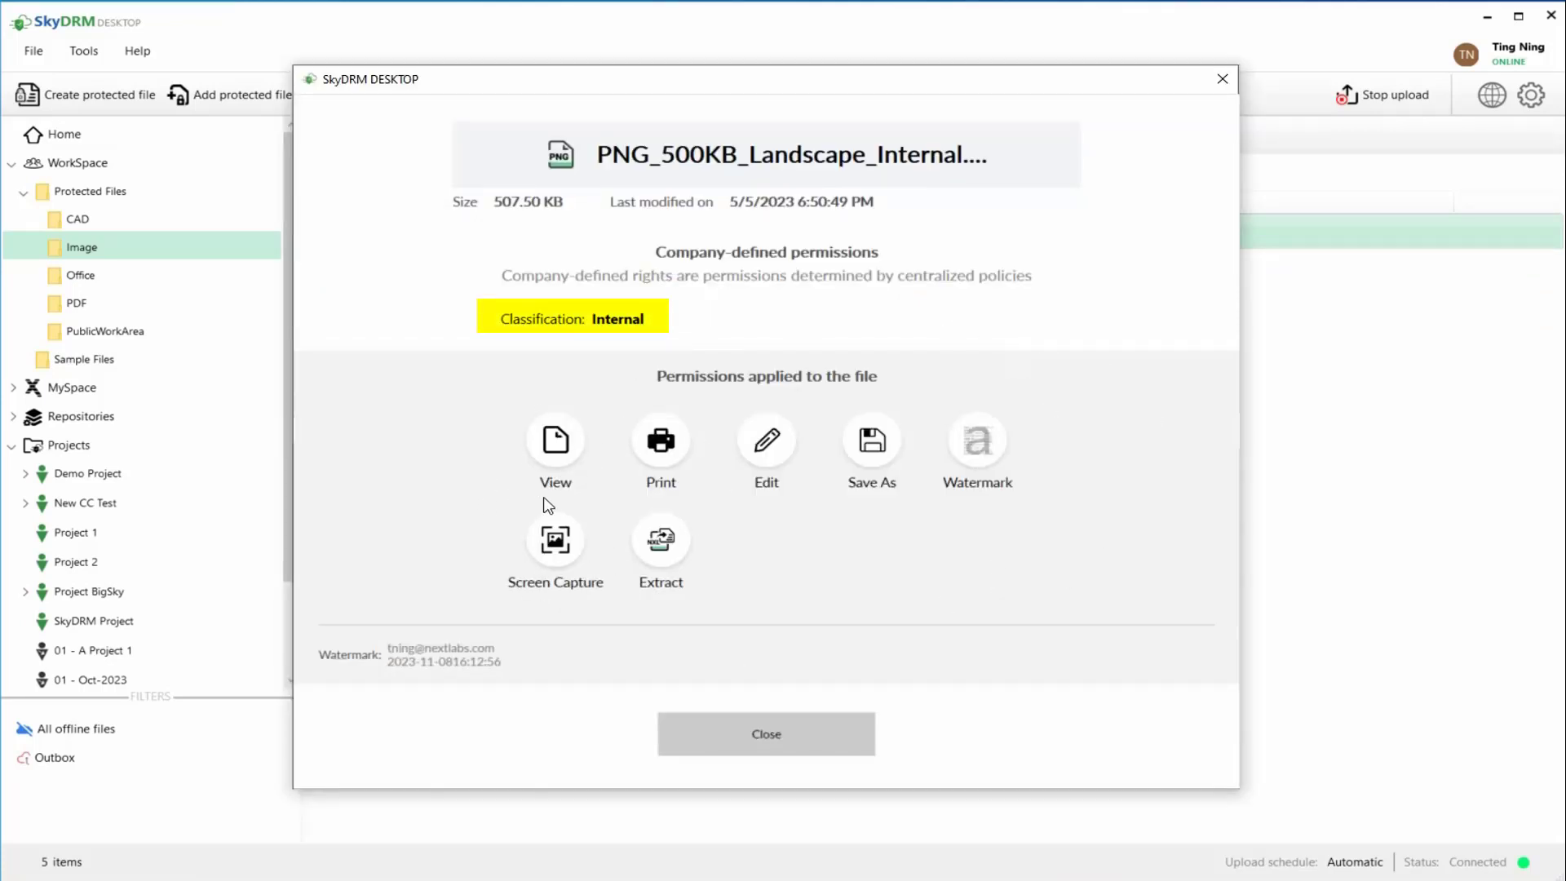
{"action": "left_click", "coordinate": [807, 741]}
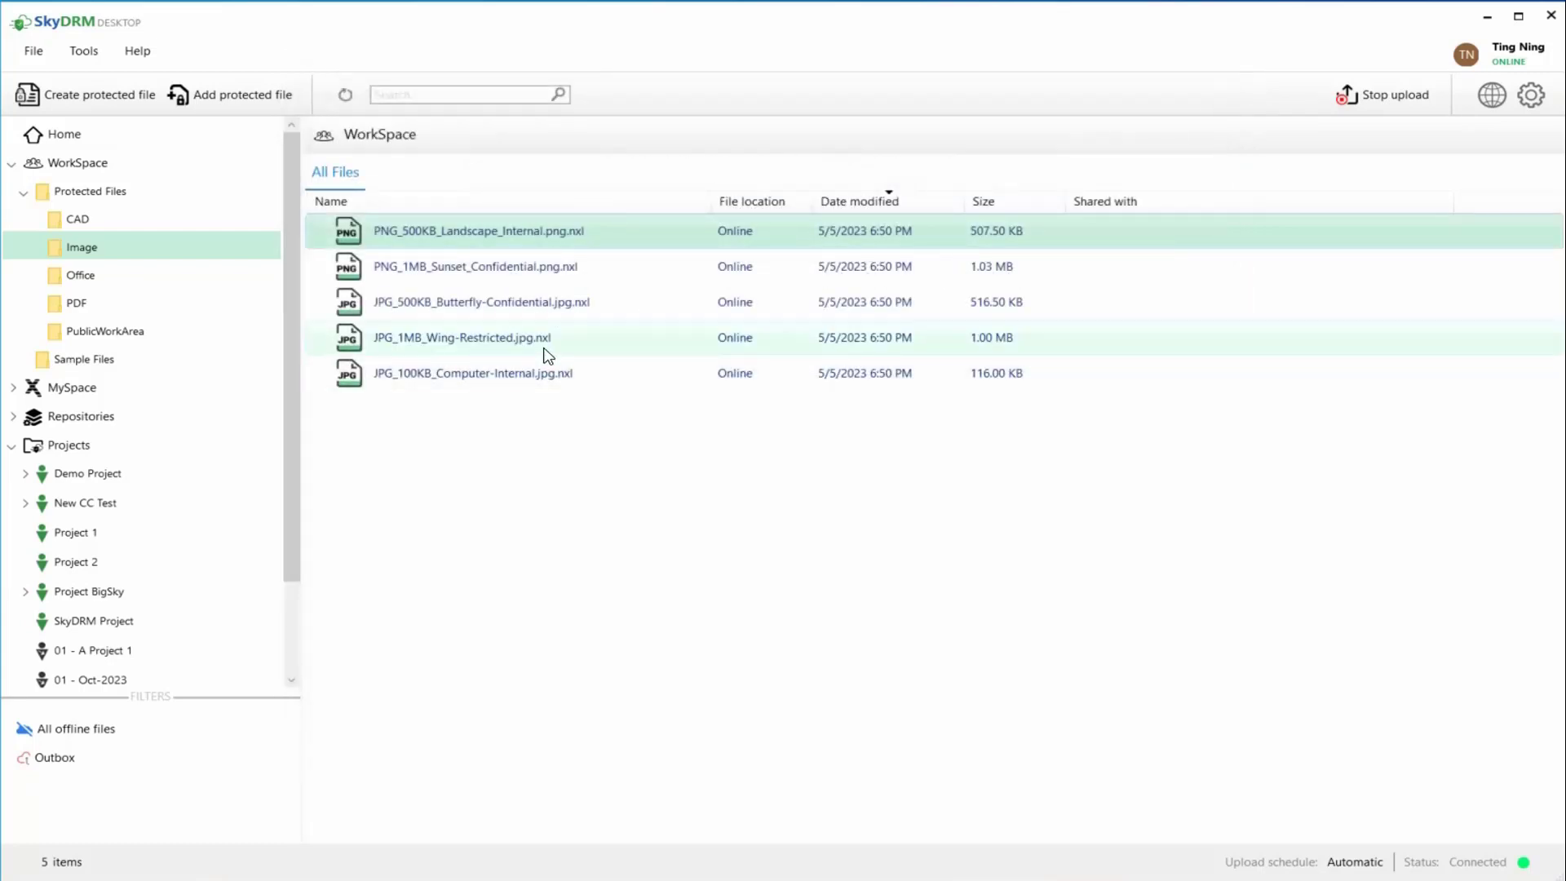
{"action": "double_click", "coordinate": [522, 237]}
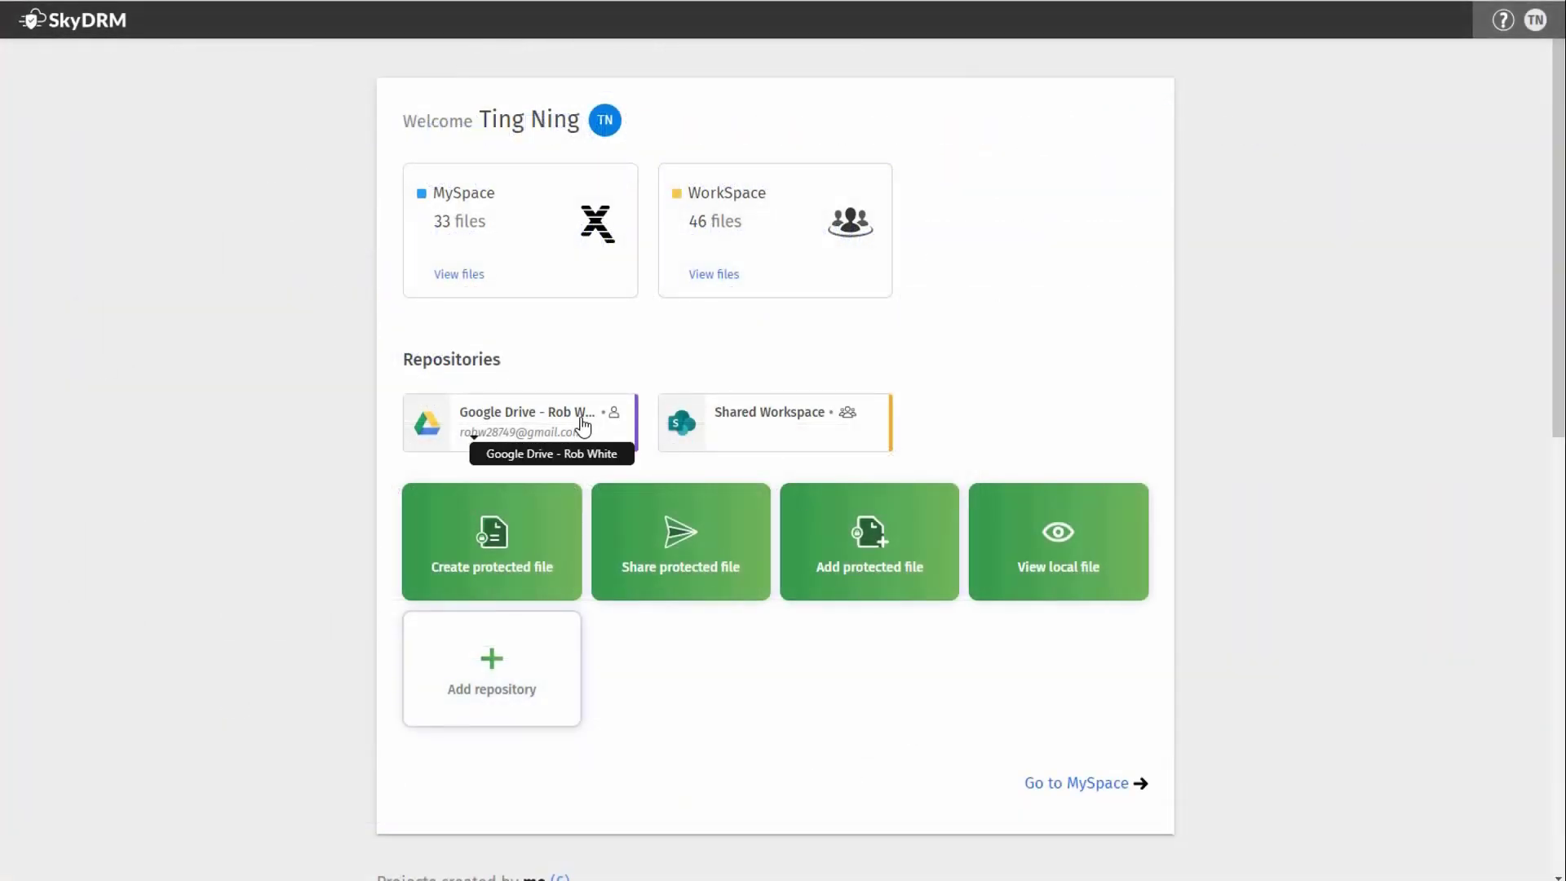
- Open the CAD folder inside Protected Files of the Shared Workspace repository
{"action": "left_click", "coordinate": [766, 429]}
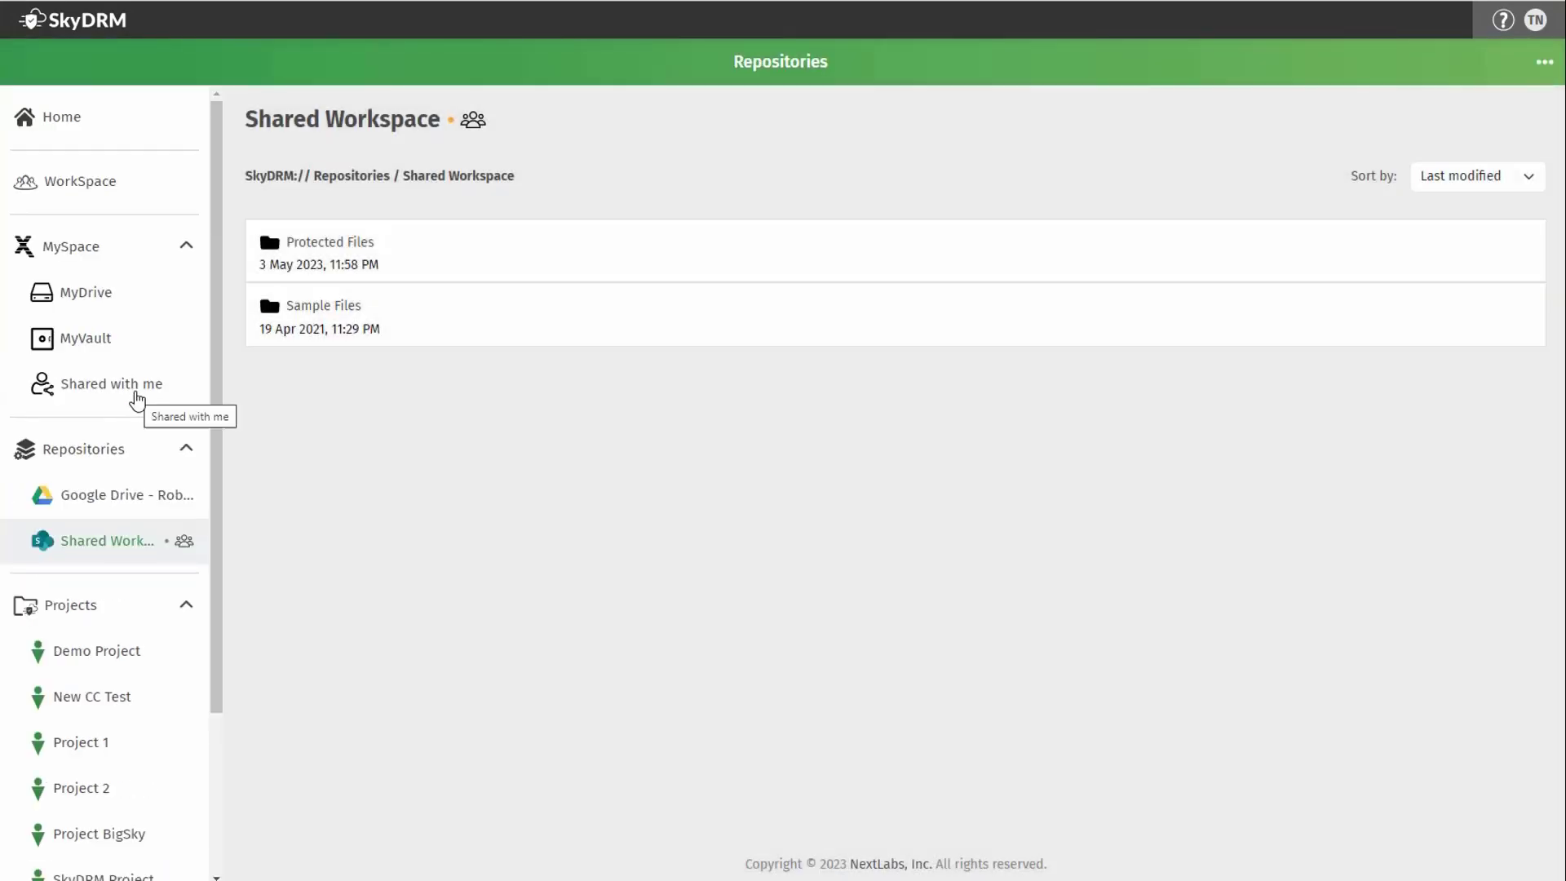
{"action": "left_click", "coordinate": [341, 244]}
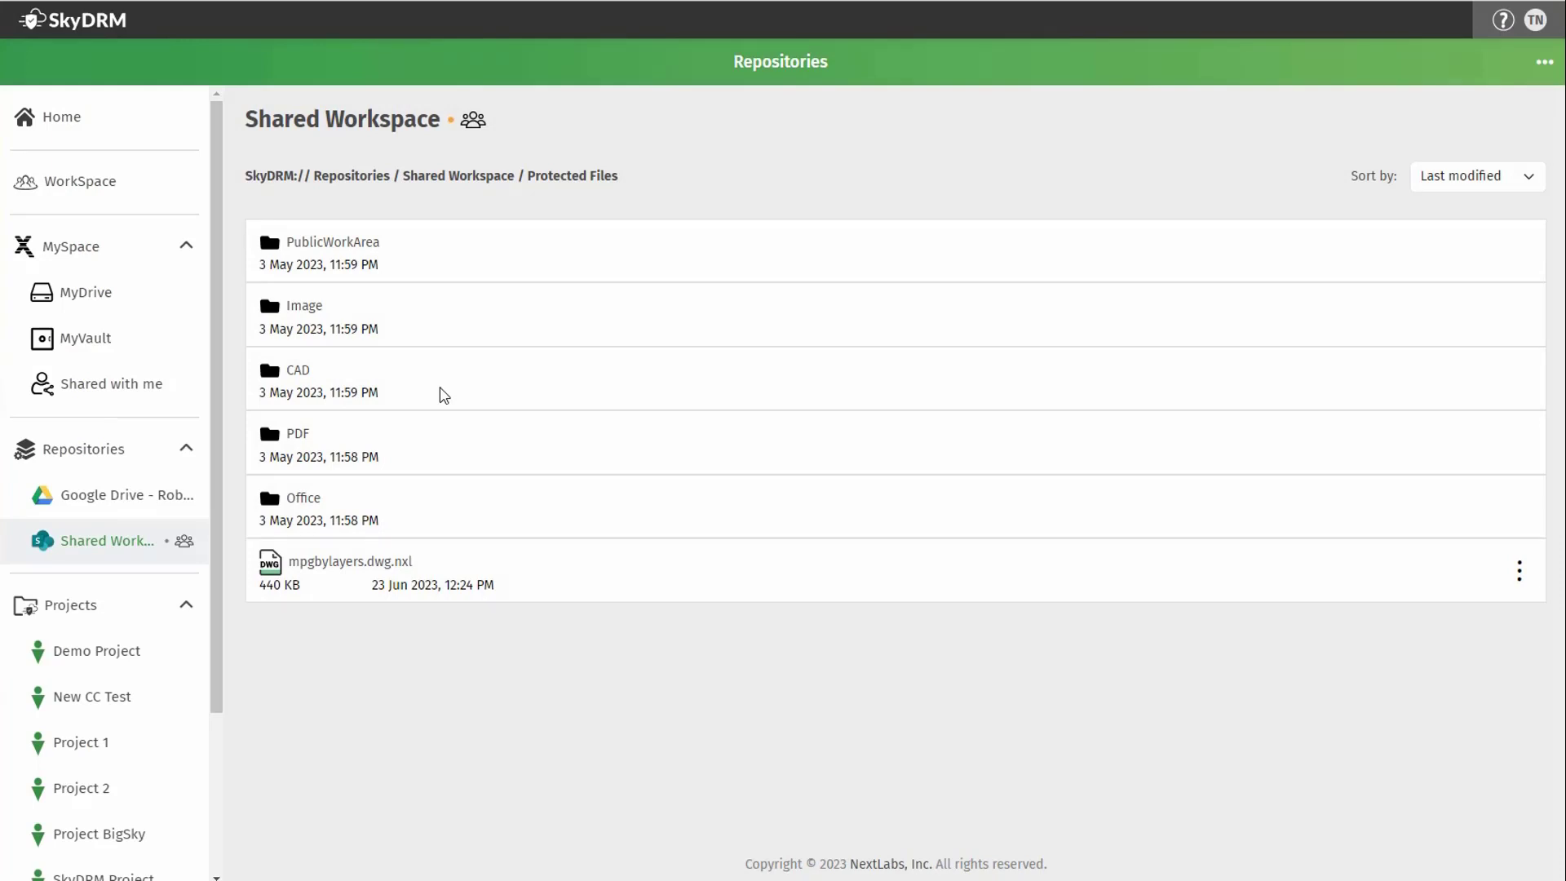
{"action": "left_click", "coordinate": [298, 373]}
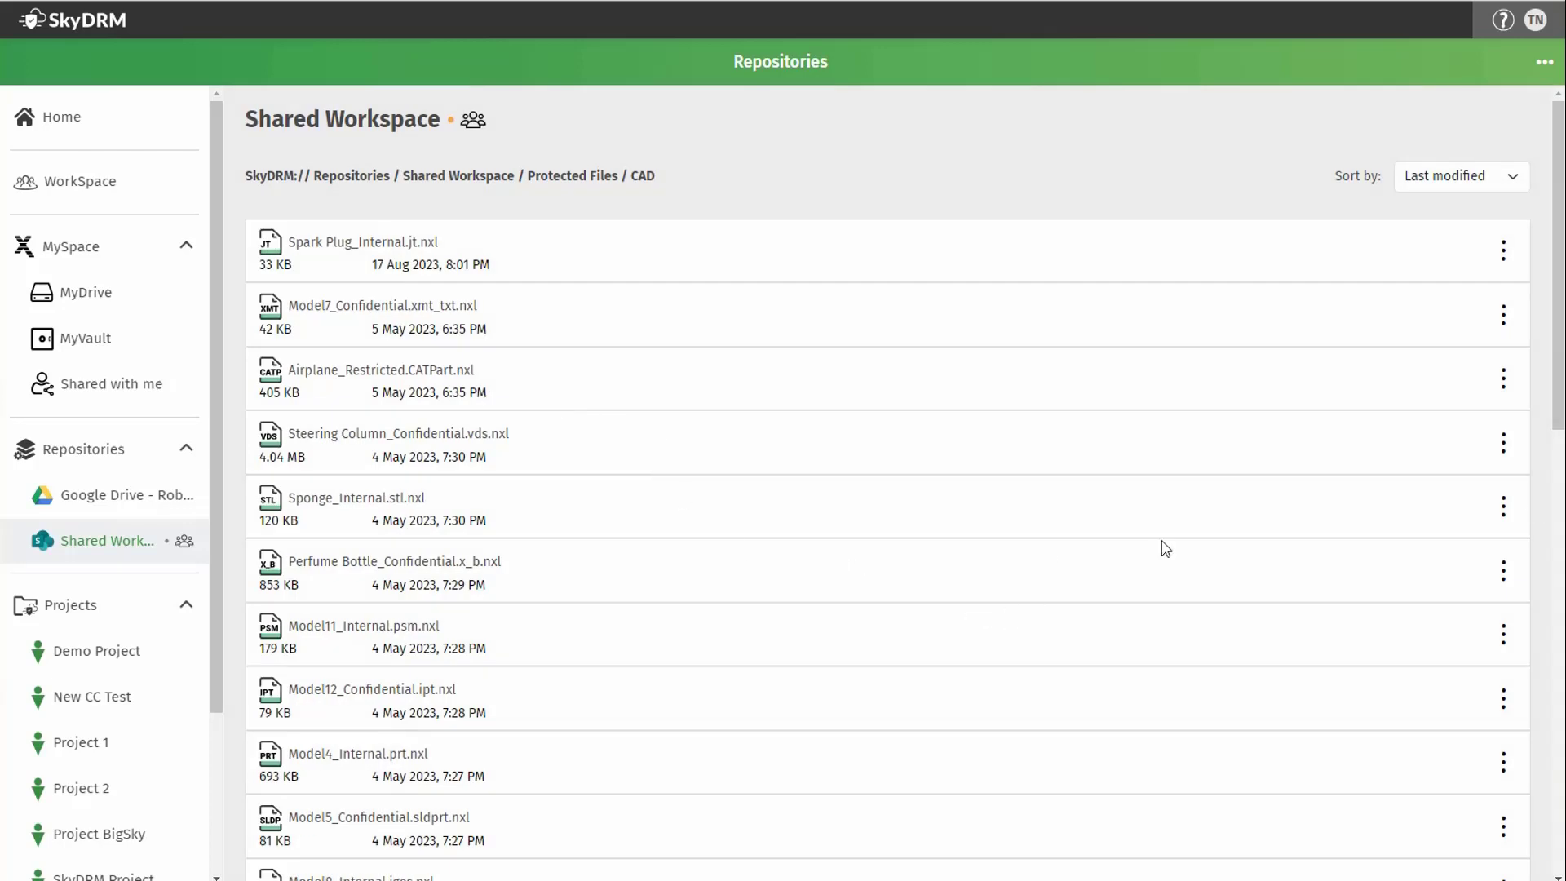
- Check the file info of Sponge_Internal.stl.nxl, and view and rotate its 3D model
{"action": "left_click", "coordinate": [1506, 510]}
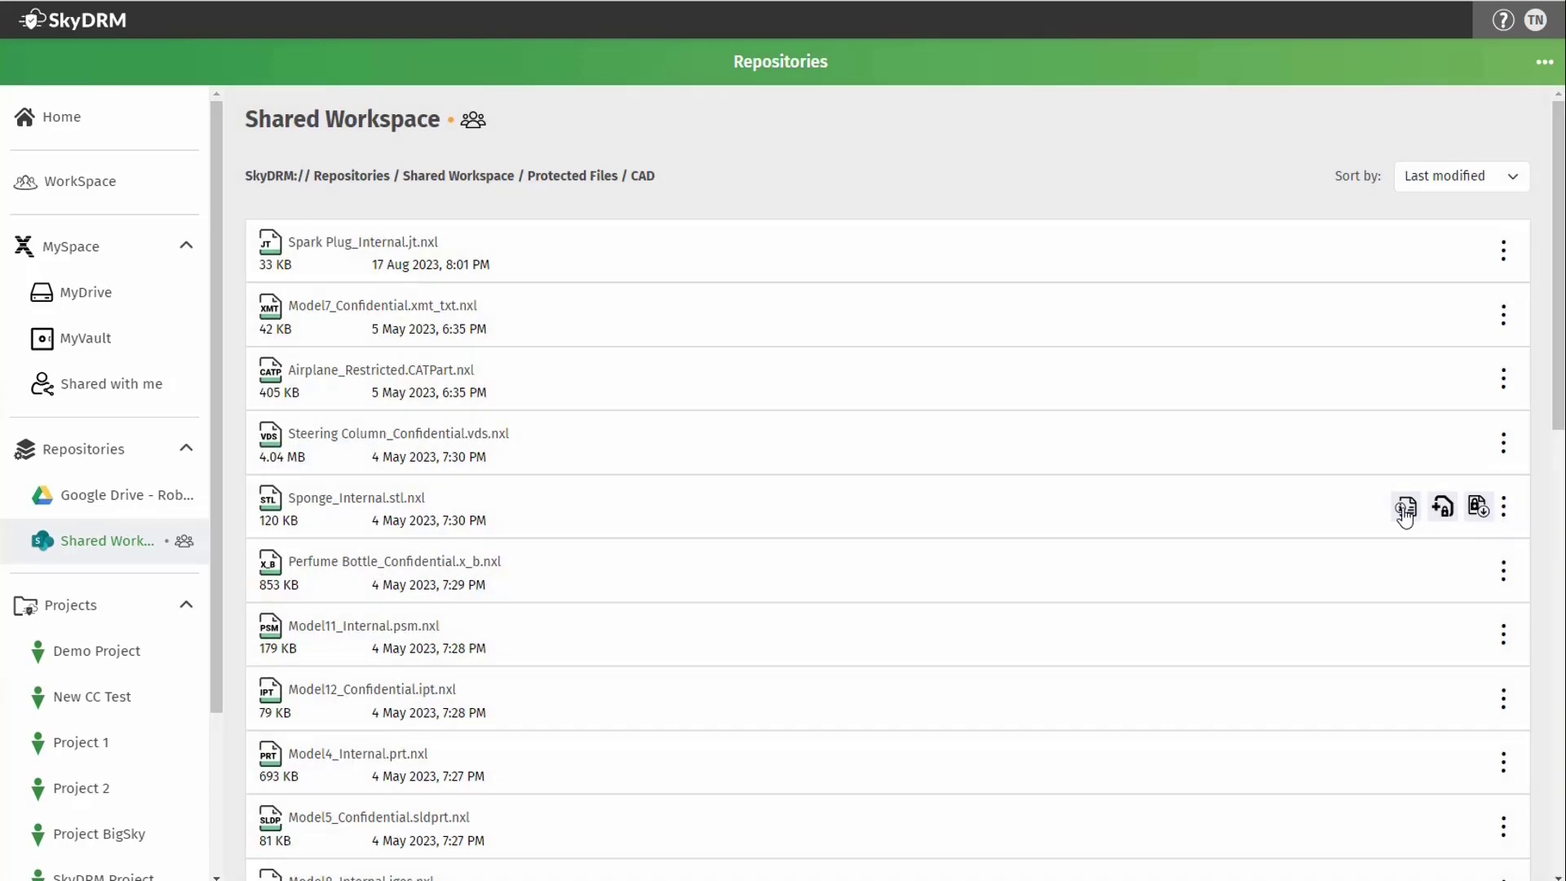
{"action": "left_click", "coordinate": [1405, 511]}
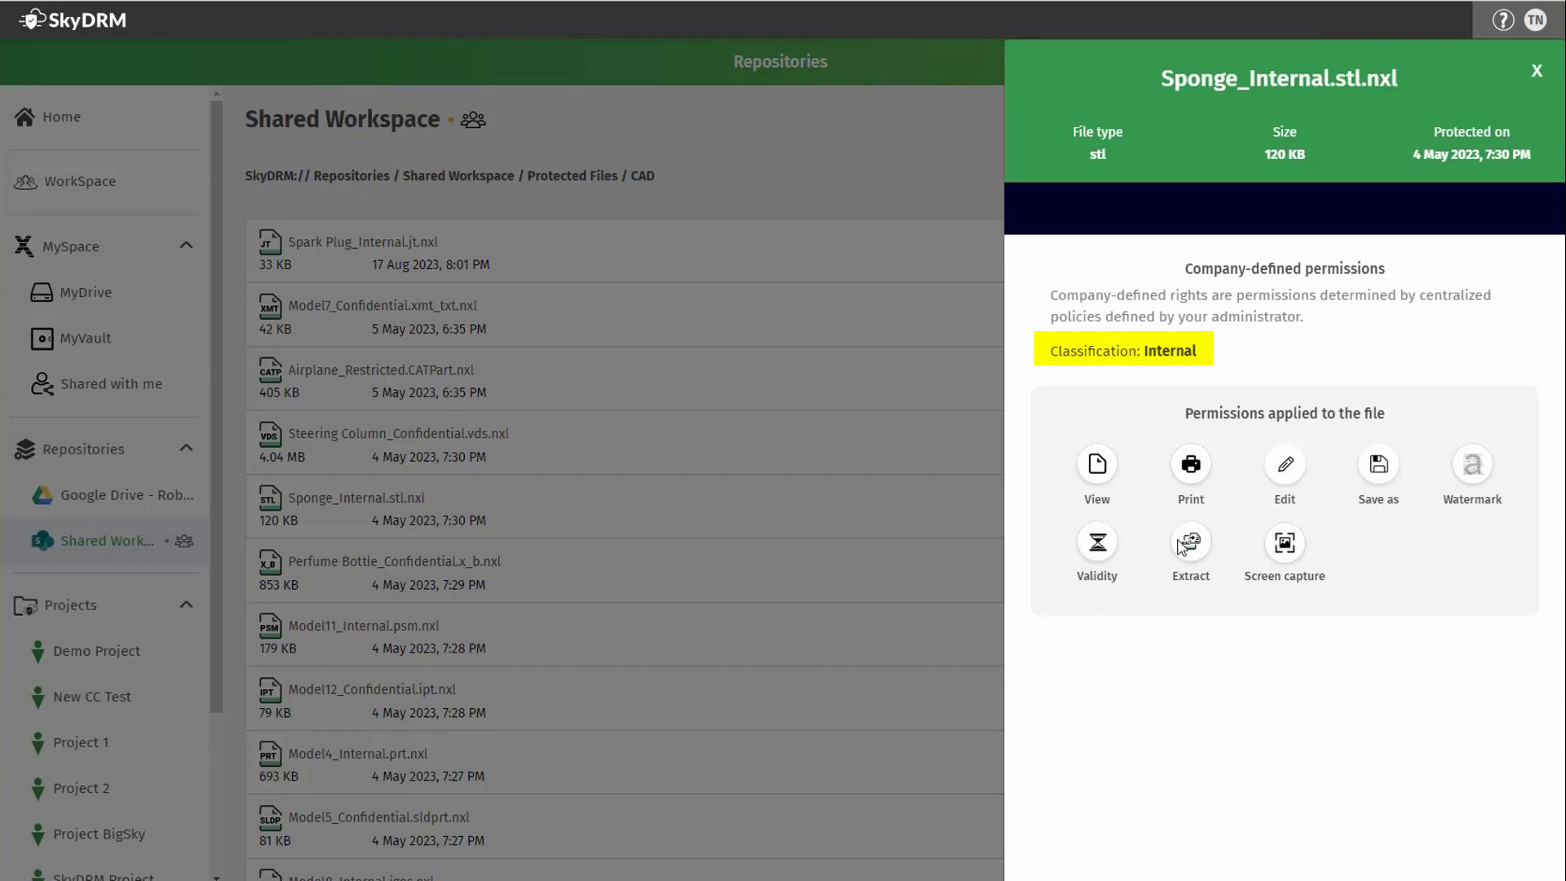
{"action": "left_click", "coordinate": [1537, 71]}
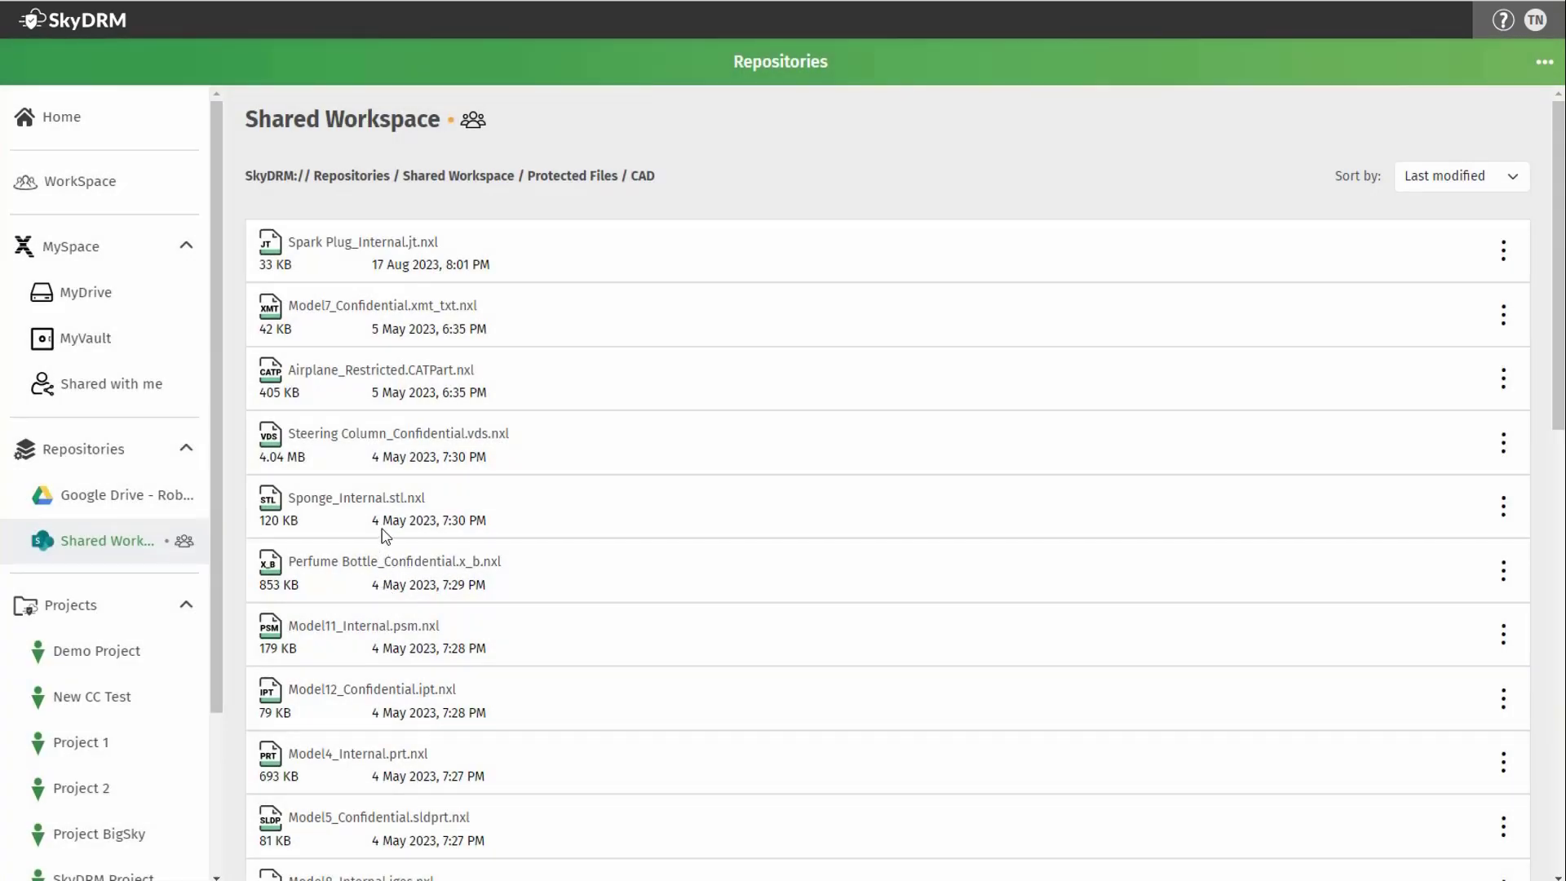
{"action": "left_click", "coordinate": [390, 512]}
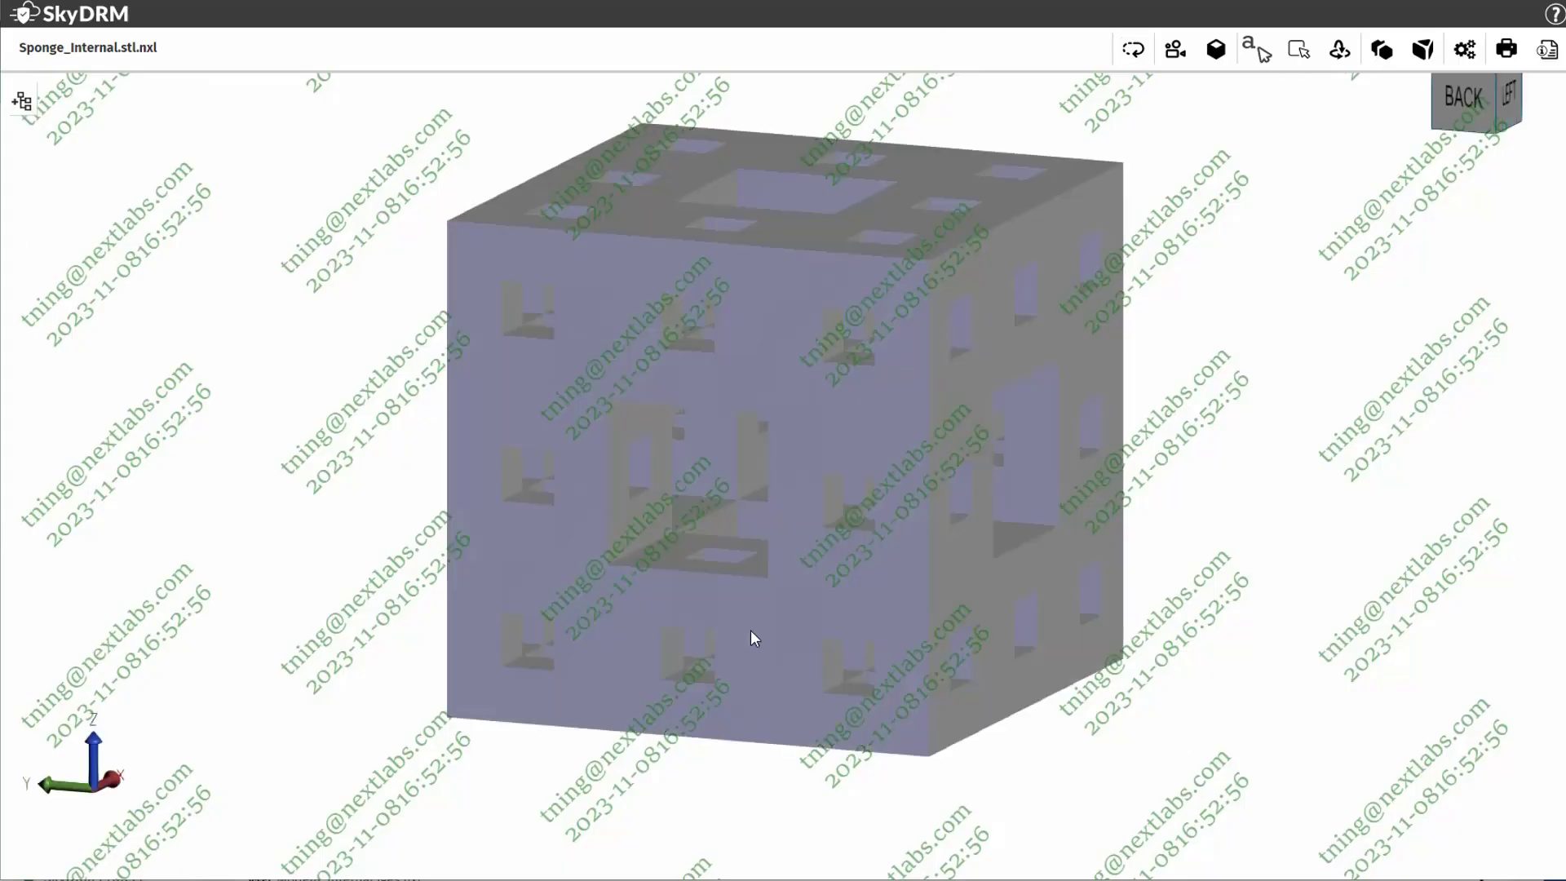
{"action": "left_click_drag", "start_coordinate": [808, 444], "coordinate": [745, 462]}
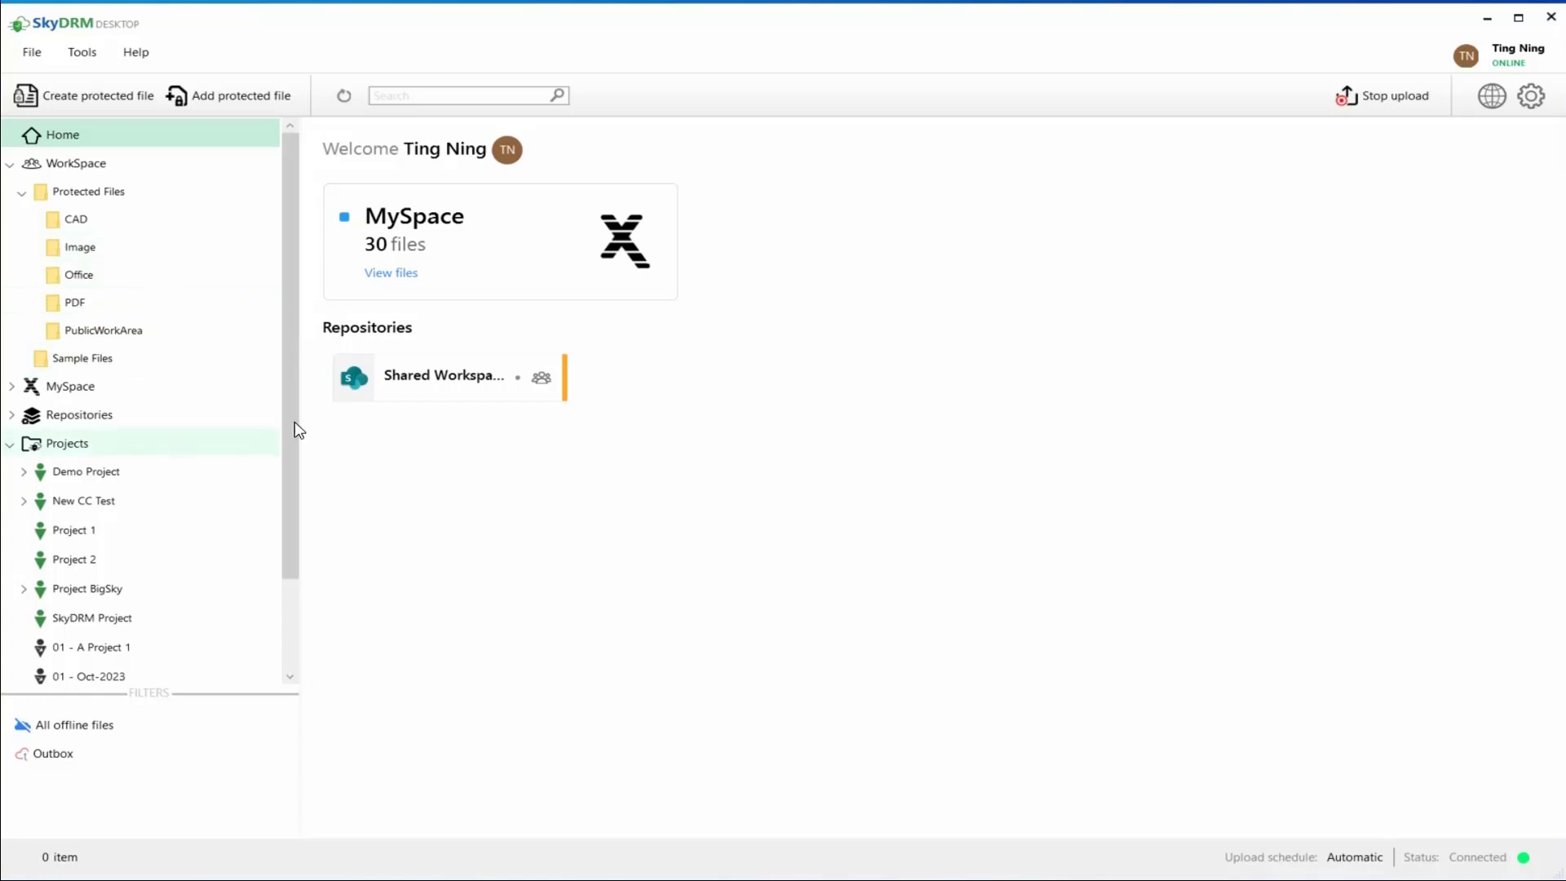
- Switch to SkyDRM Desktop and open the PDF folder inside Protected Files of the Shared Workspace
{"action": "left_click", "coordinate": [438, 383]}
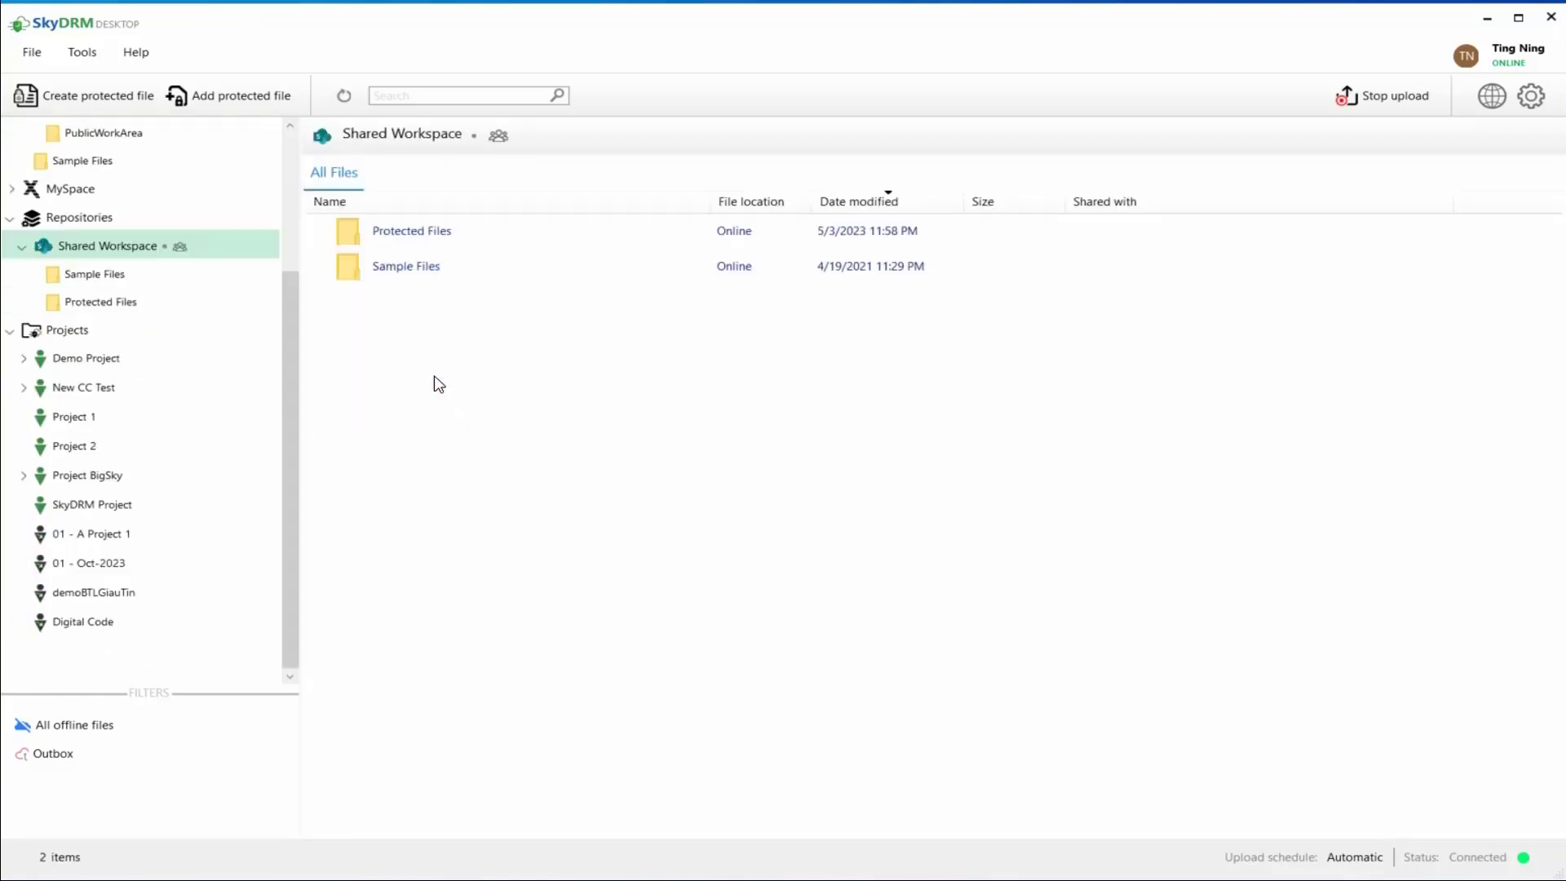
{"action": "double_click", "coordinate": [425, 242]}
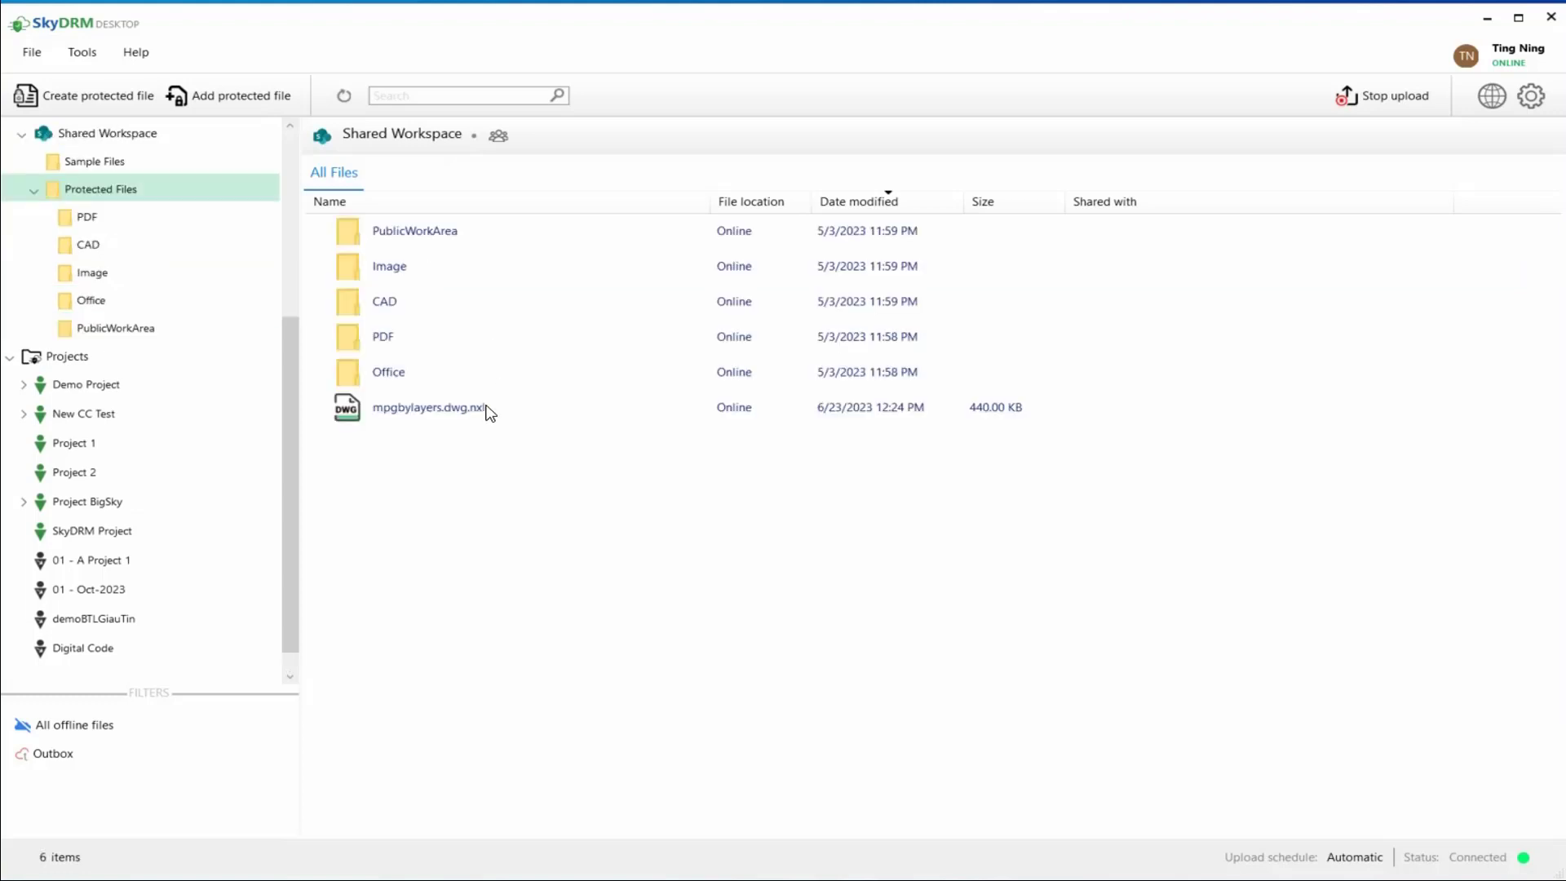
{"action": "double_click", "coordinate": [385, 343]}
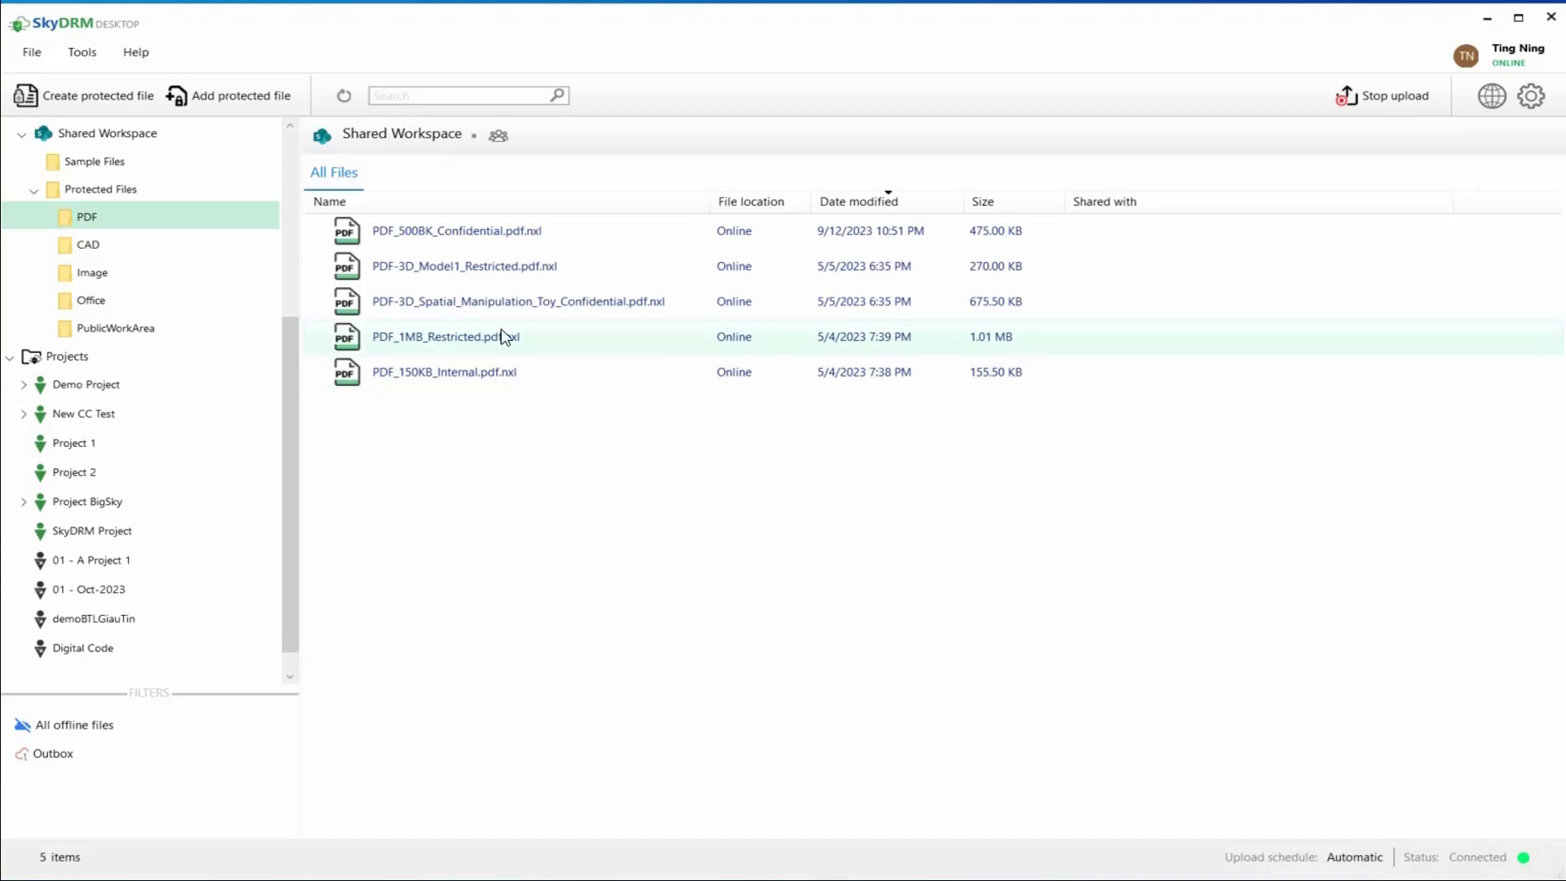
- Check the file info of PDF-3D_Model1_Restricted.pdf.nxl, and view and rotate the 3D model in the SkyDRM Viewer
{"action": "right_click", "coordinate": [470, 273]}
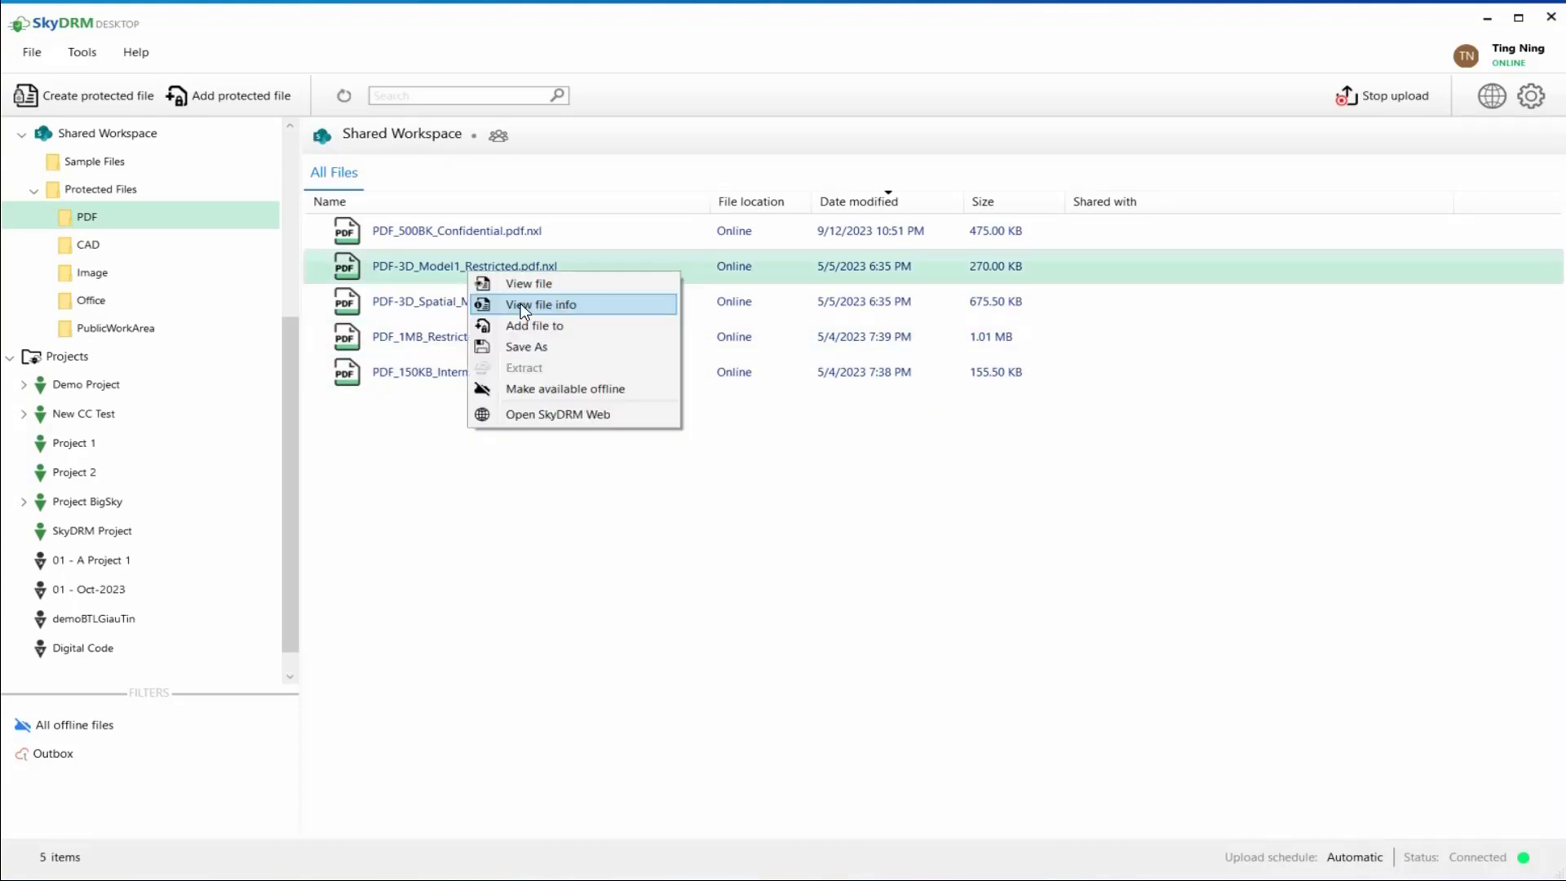
{"action": "left_click", "coordinate": [525, 310]}
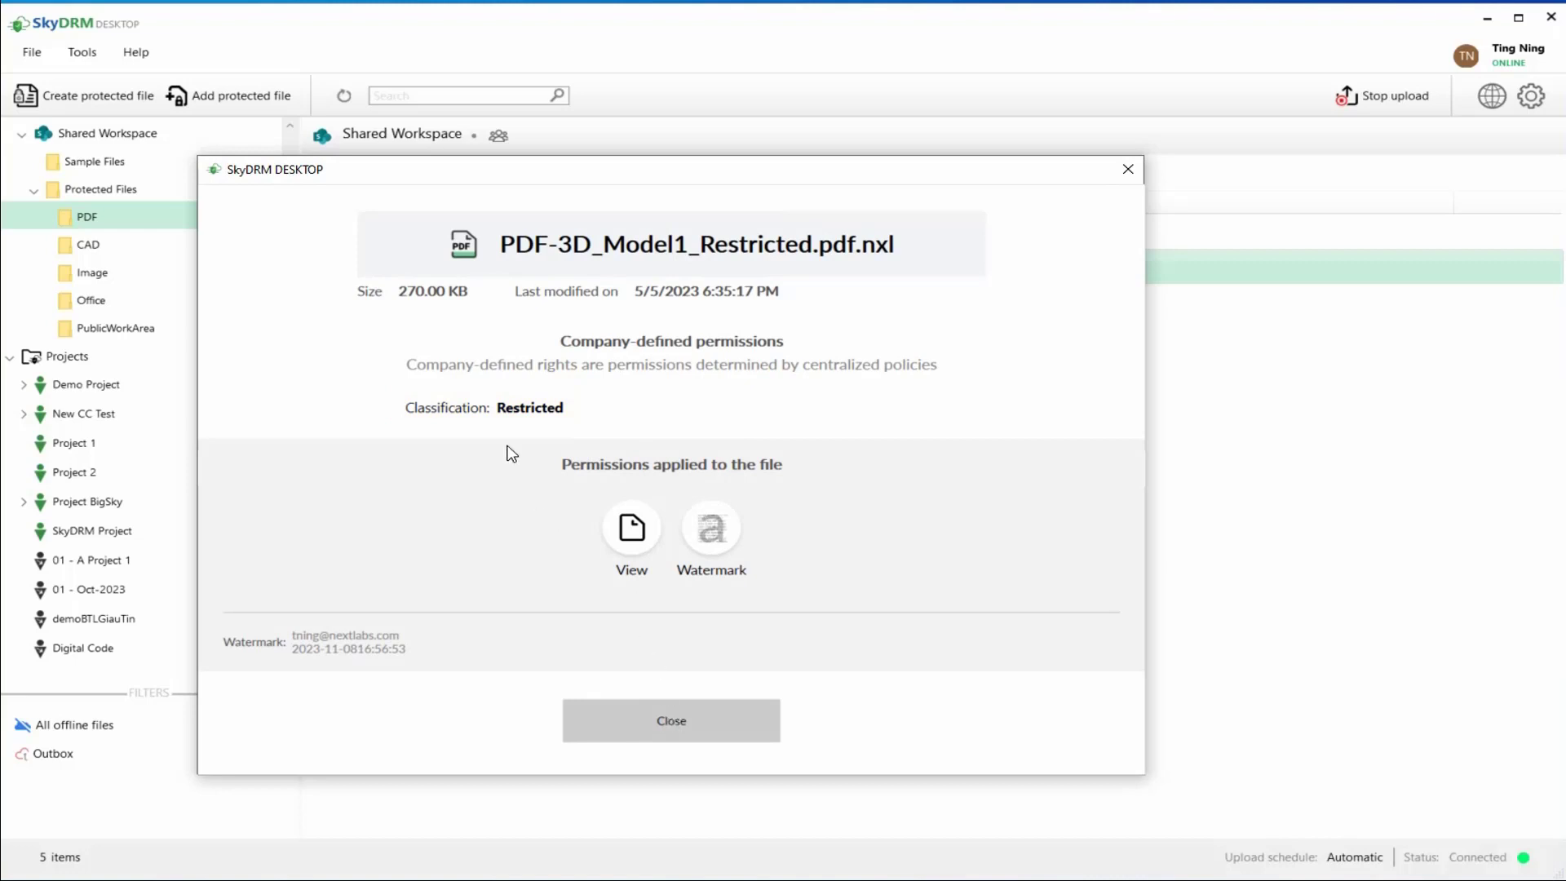
{"action": "left_click", "coordinate": [652, 716]}
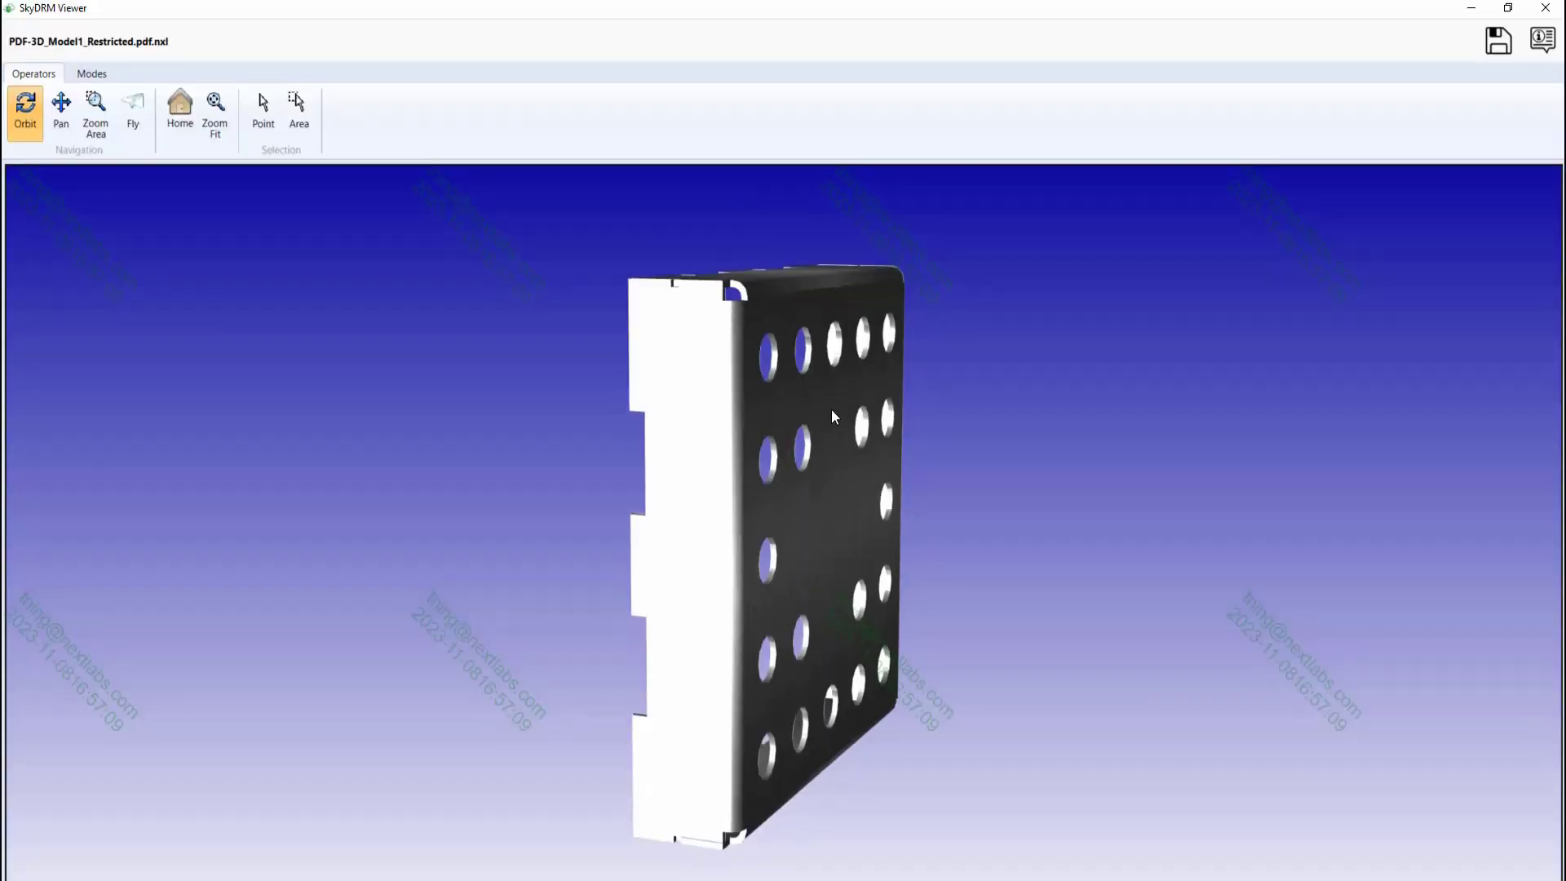
{"action": "left_click_drag", "start_coordinate": [831, 409], "coordinate": [657, 330]}
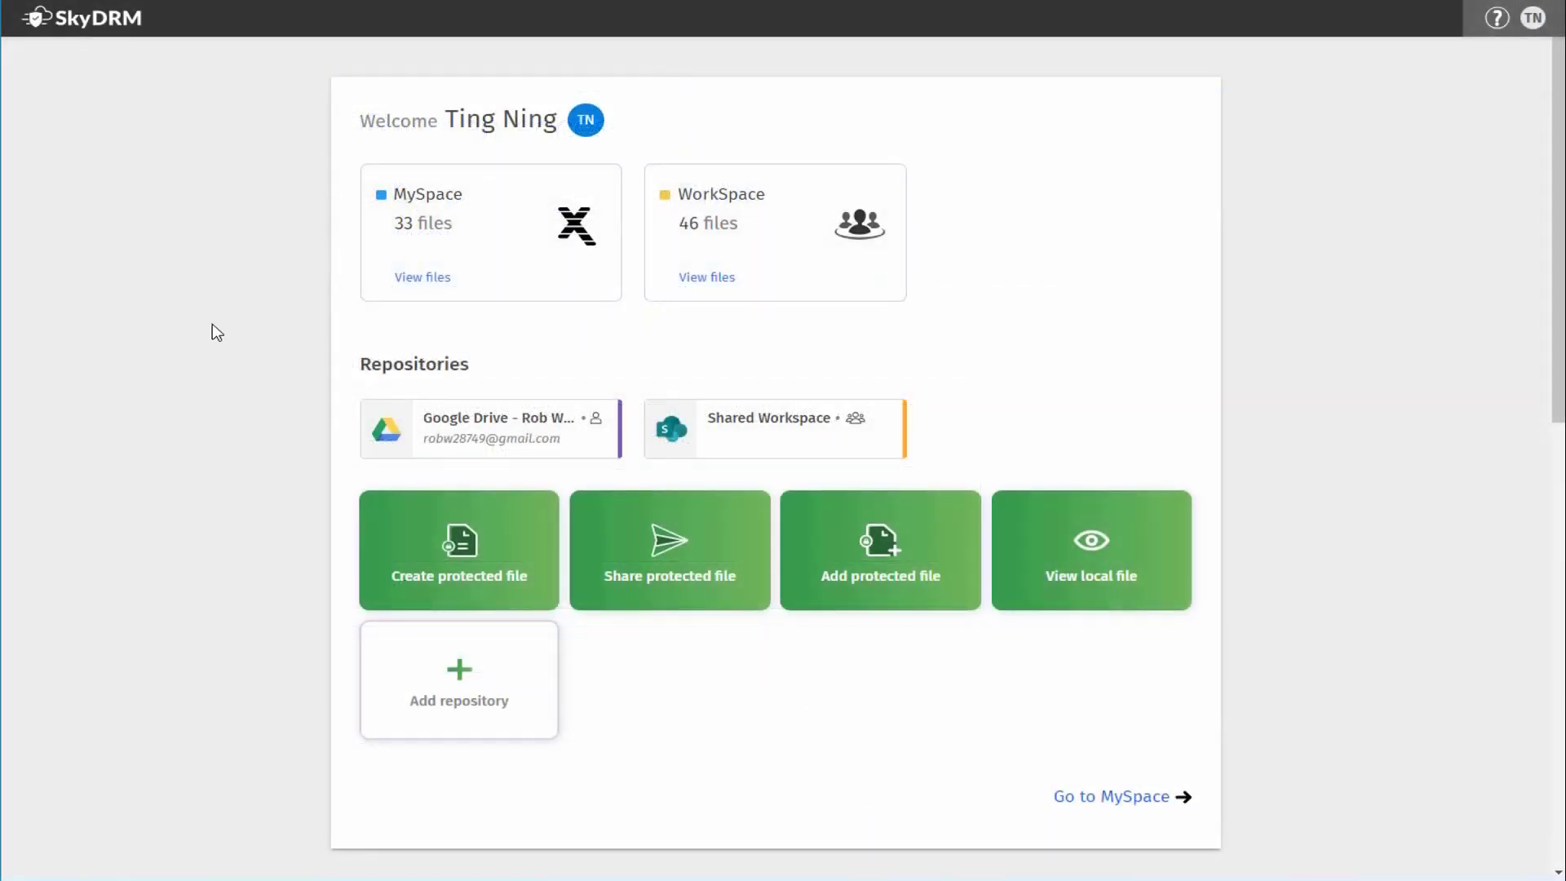
- Switch to SkyDRM on the web and open the CAD folder among the files of Project BigSky
{"action": "scroll", "coordinate": [738, 620], "scroll_direction": "down", "scroll_amount": 5}
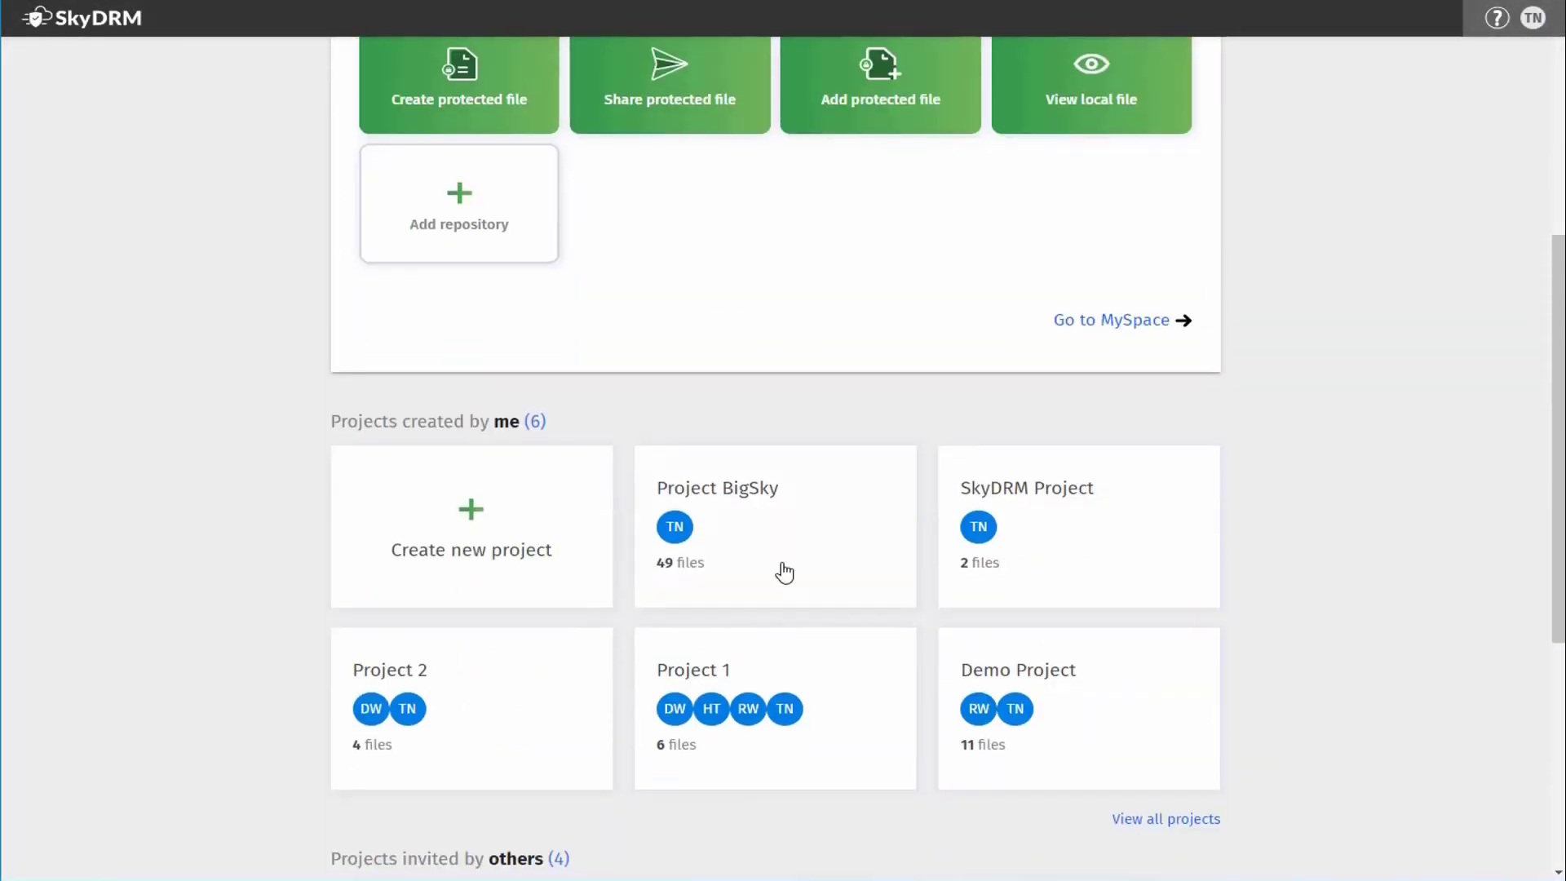
{"action": "left_click", "coordinate": [777, 533]}
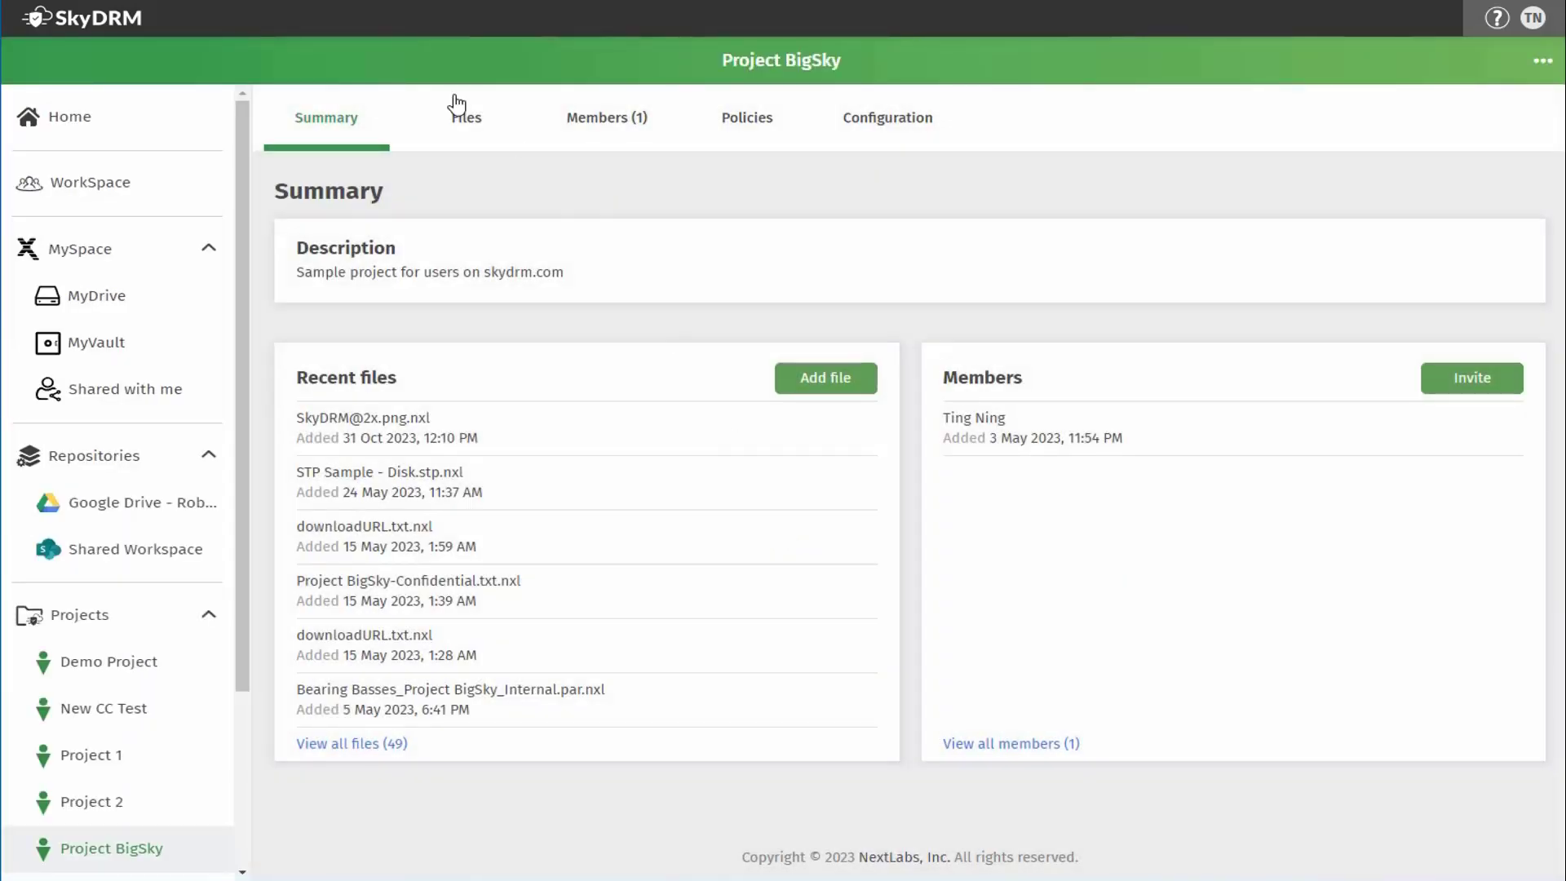
{"action": "left_click", "coordinate": [459, 122]}
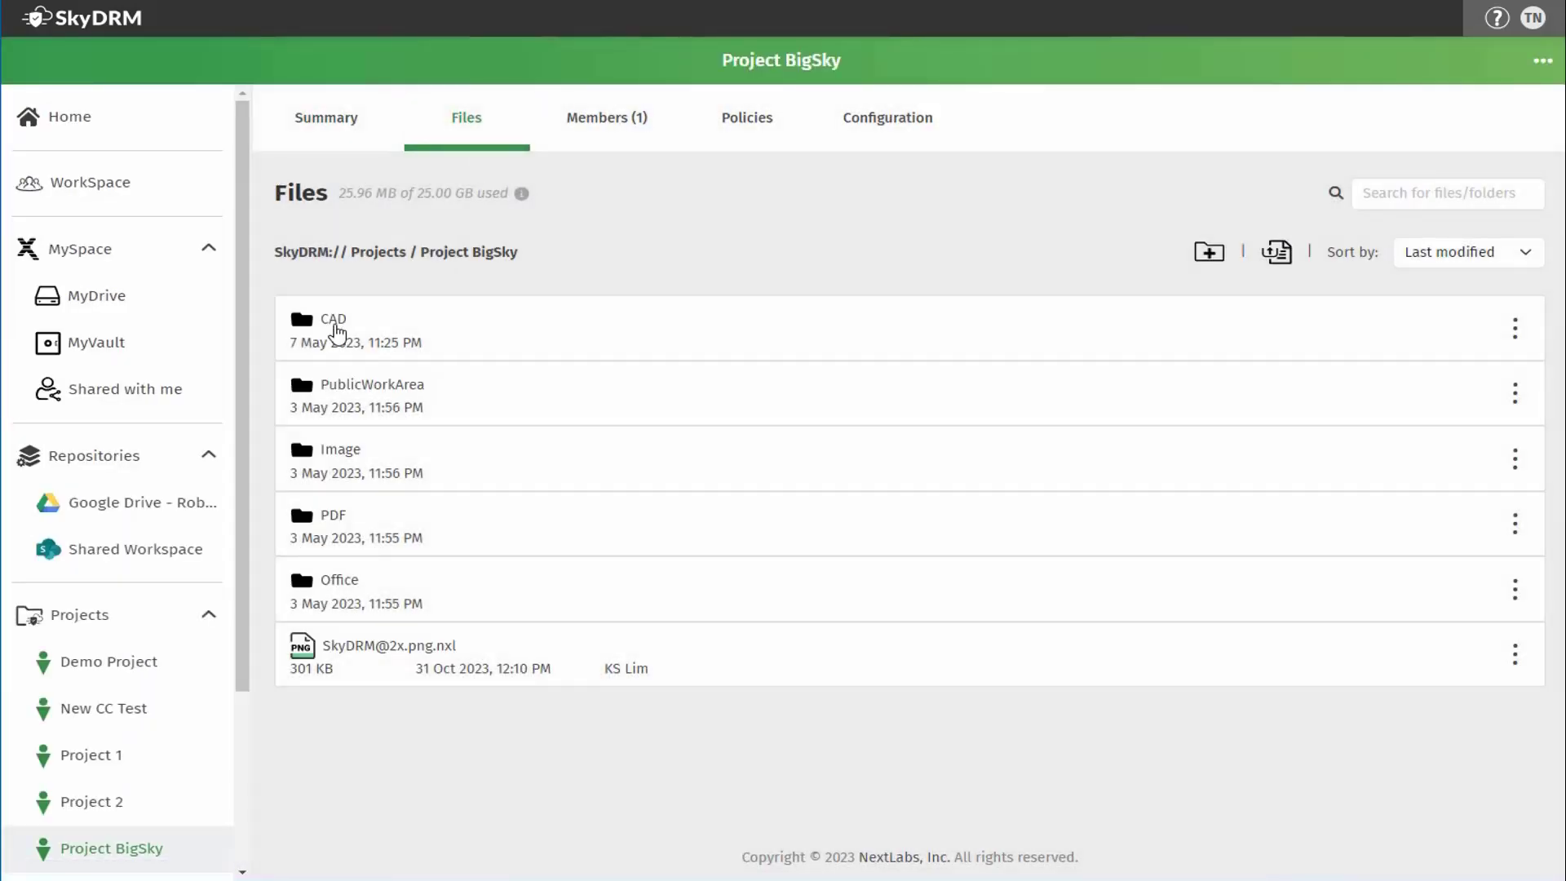
{"action": "left_click", "coordinate": [332, 318]}
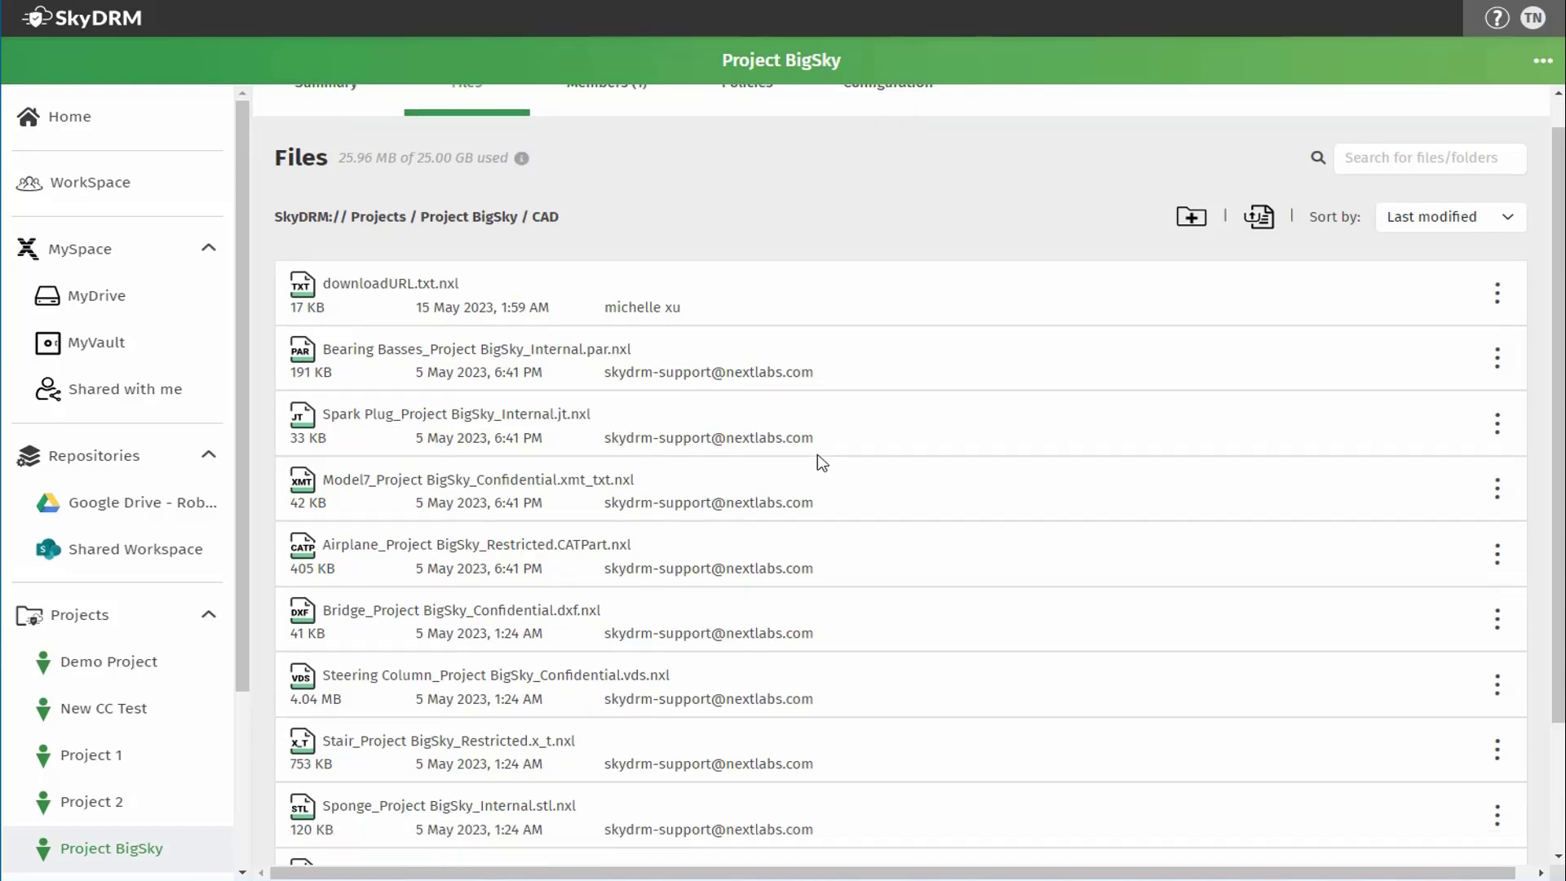
- Find Model6_Project BigSky_Restricted.IGS.nxl in the CAD folder and check its classification and permissions in the file info
{"action": "scroll", "coordinate": [820, 460], "scroll_direction": "down", "scroll_amount": 3}
{"action": "left_click", "coordinate": [898, 775]}
{"action": "scroll", "coordinate": [832, 636], "scroll_direction": "down", "scroll_amount": 10}
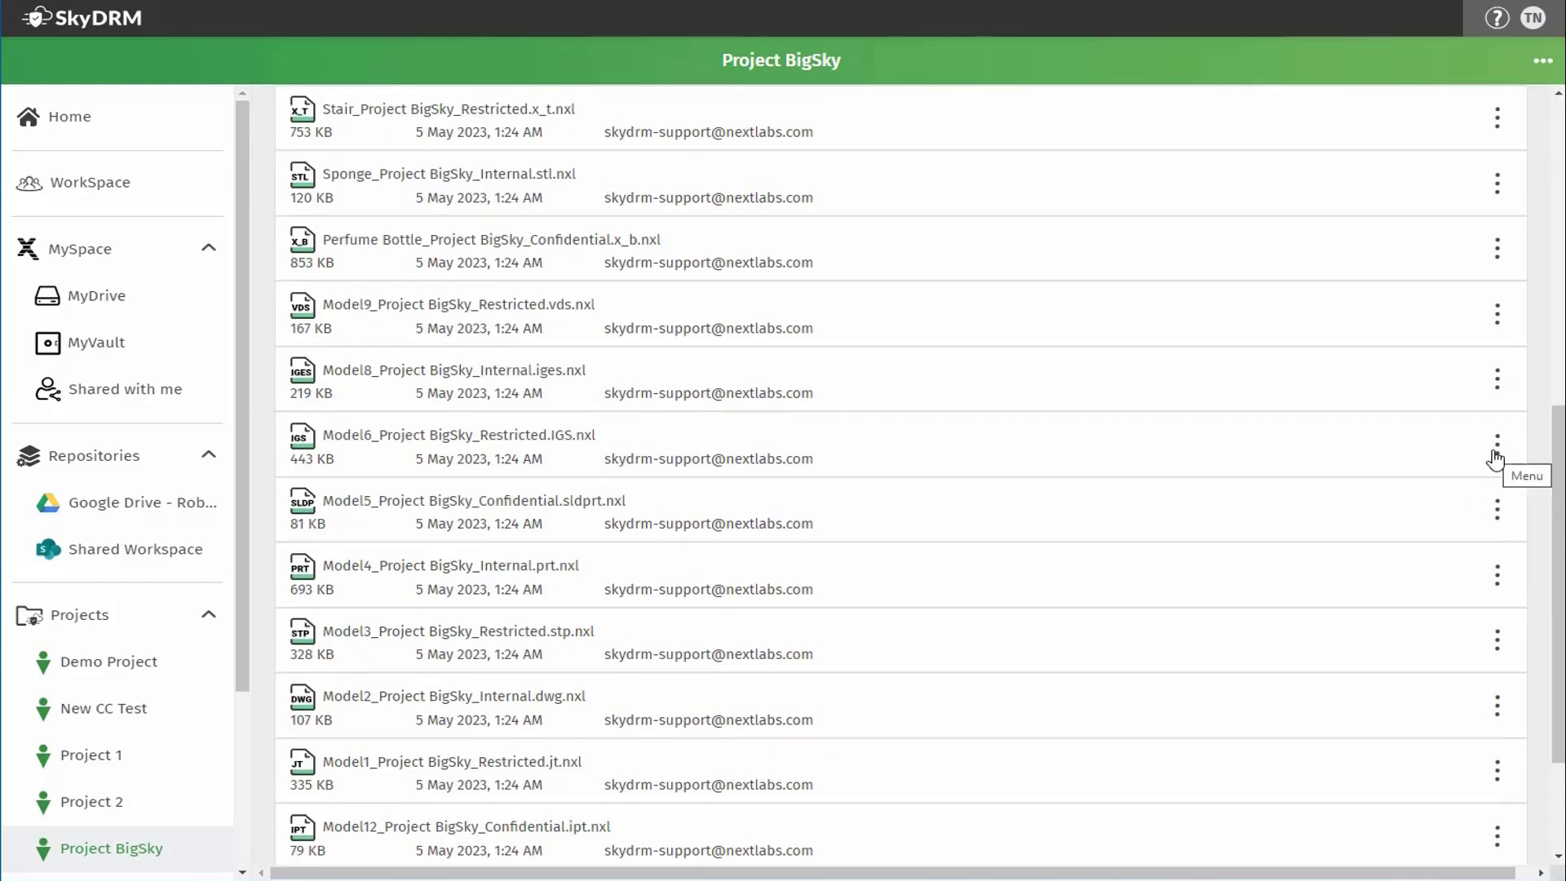
{"action": "left_click", "coordinate": [1497, 450]}
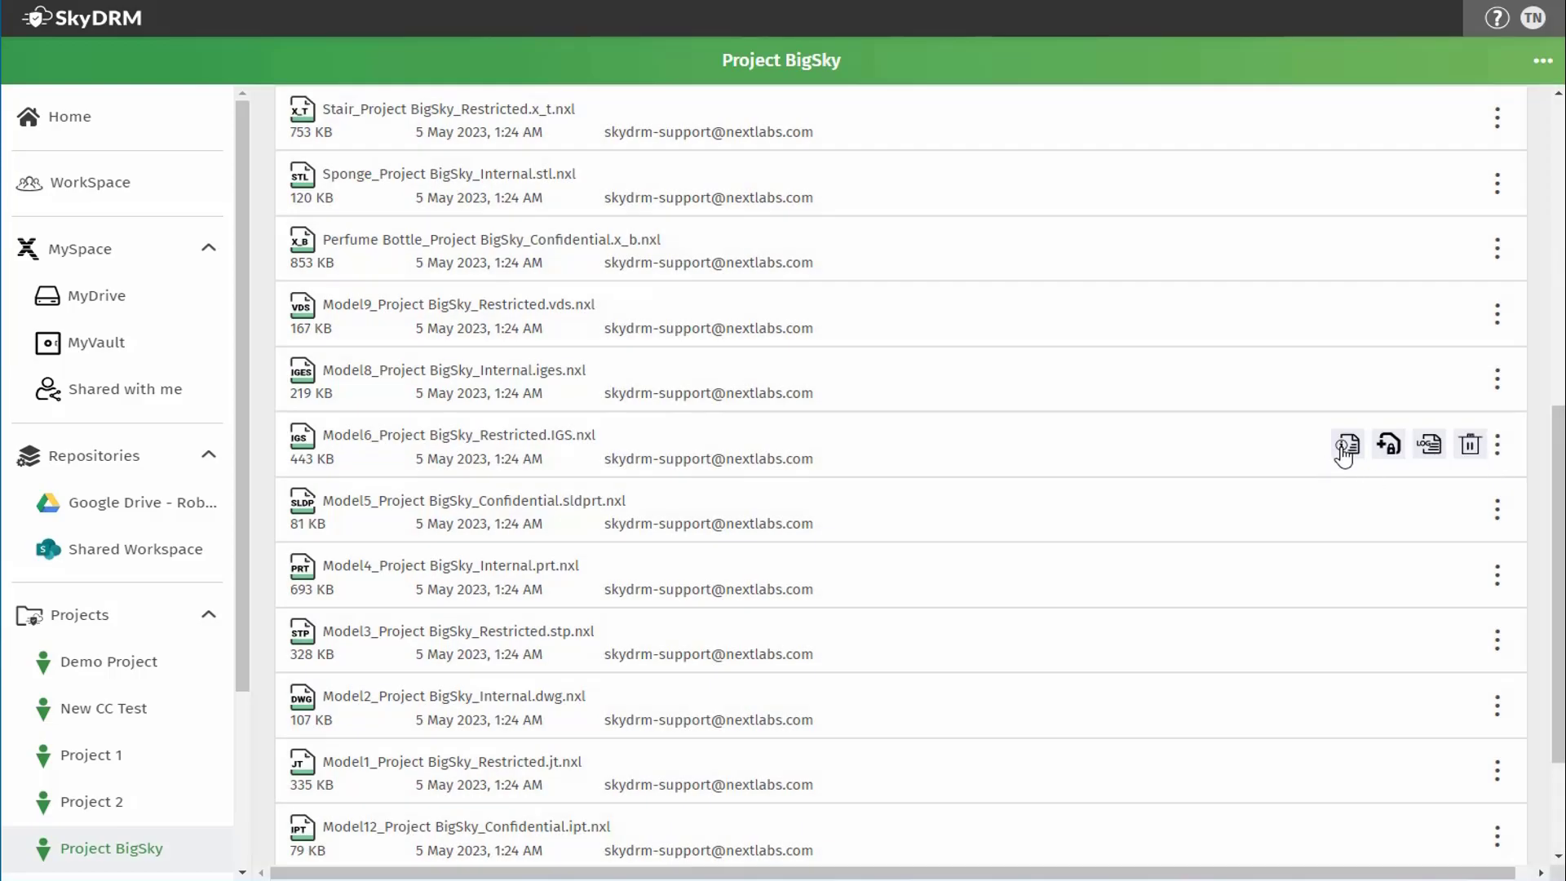
{"action": "left_click", "coordinate": [1346, 447]}
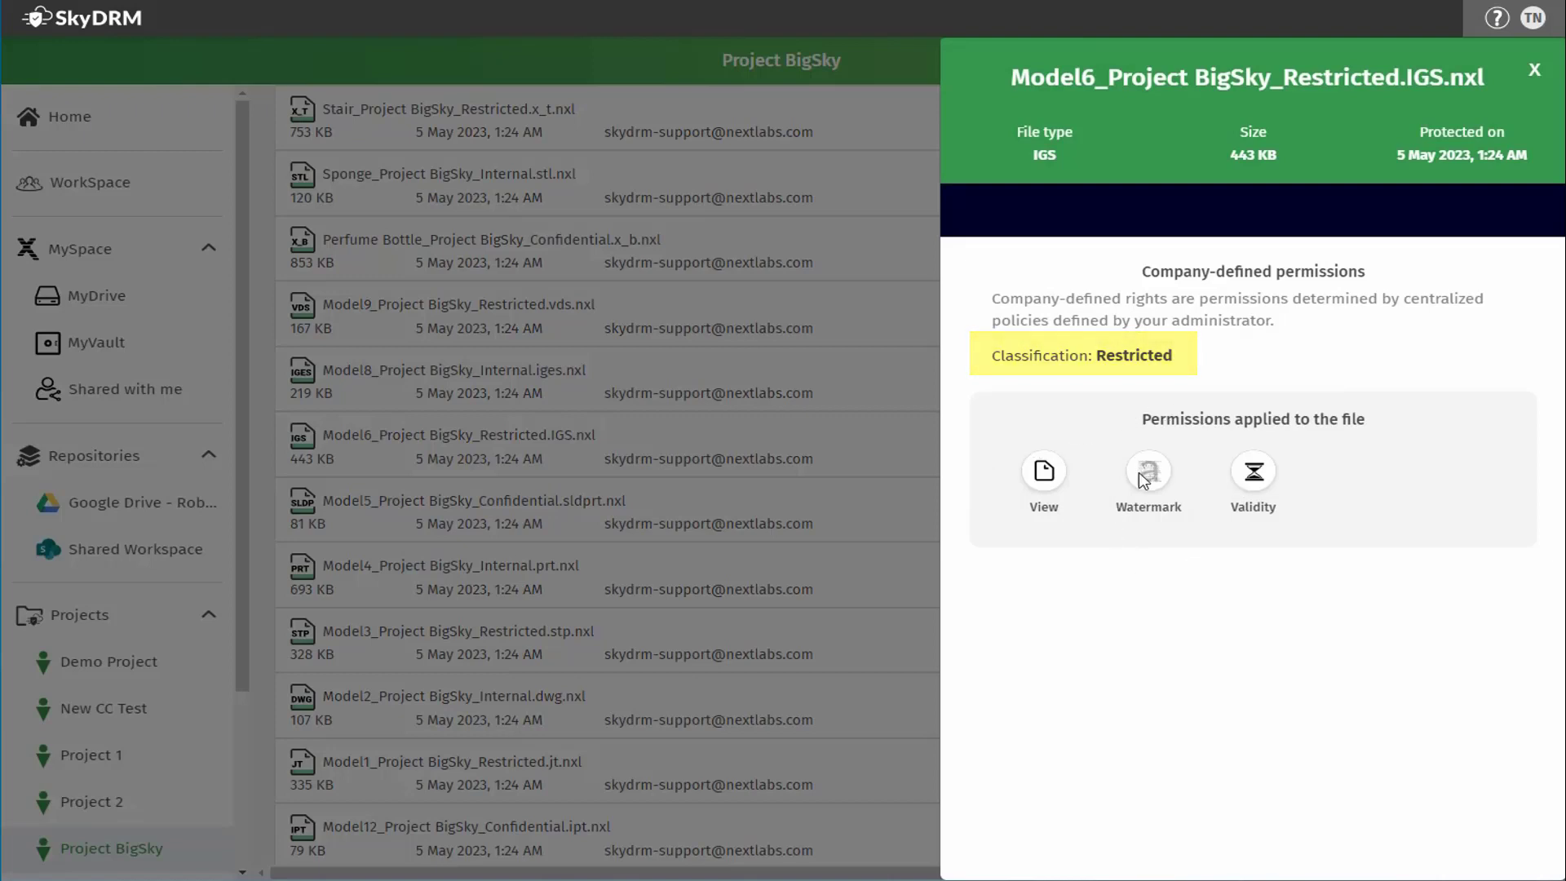
{"action": "left_click", "coordinate": [1534, 70]}
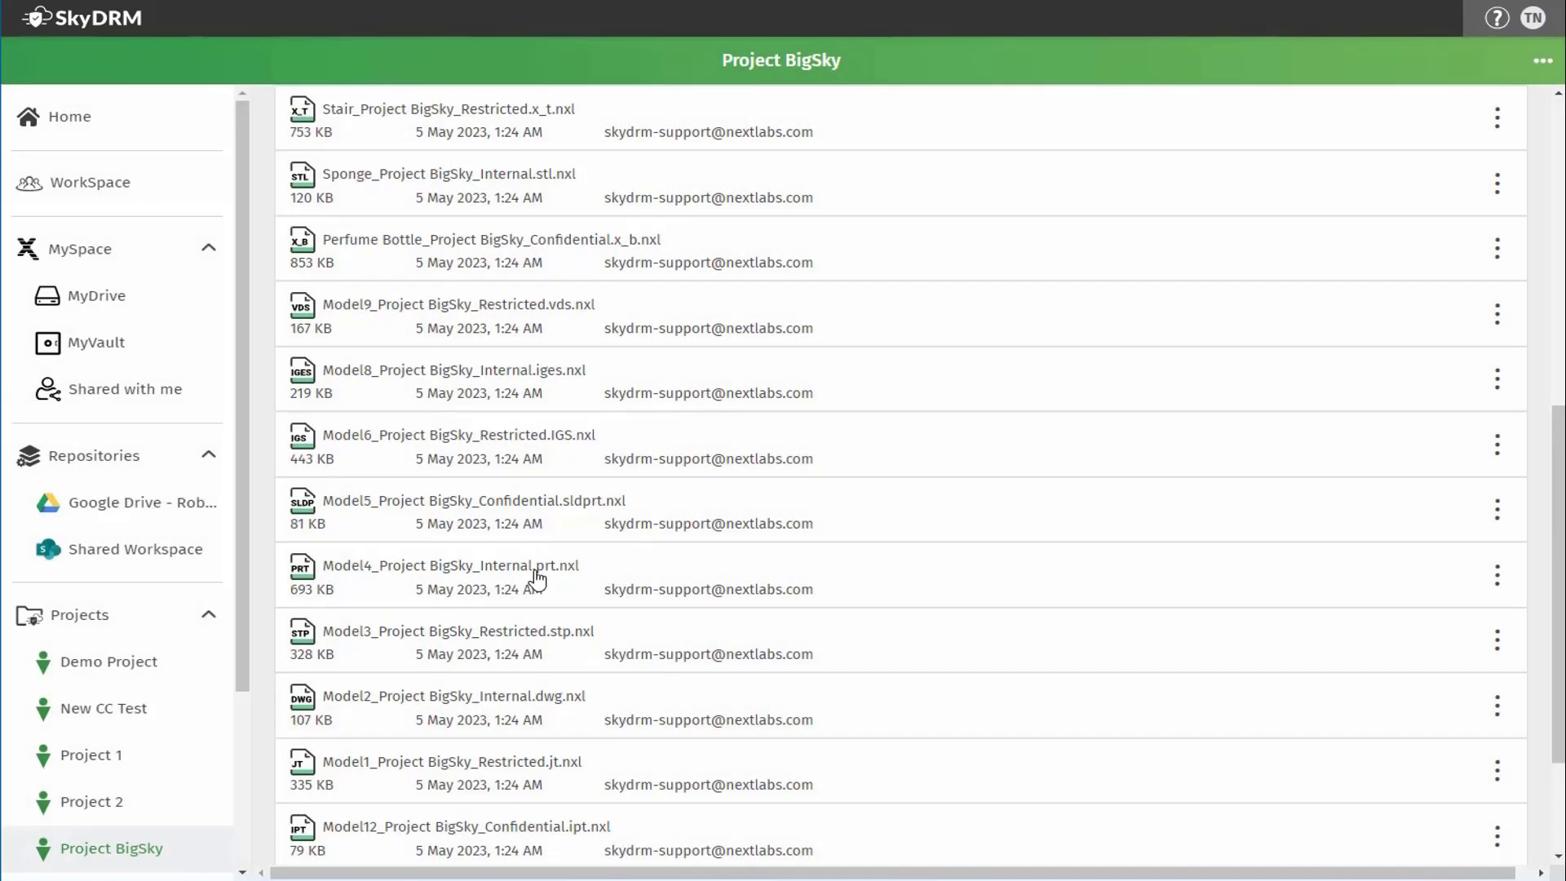
- View and rotate the model in Model6_Project BigSky_Restricted.IGS.nxl, and open the file's activity log
{"action": "left_click", "coordinate": [536, 448]}
{"action": "left_click_drag", "start_coordinate": [963, 395], "coordinate": [739, 490]}
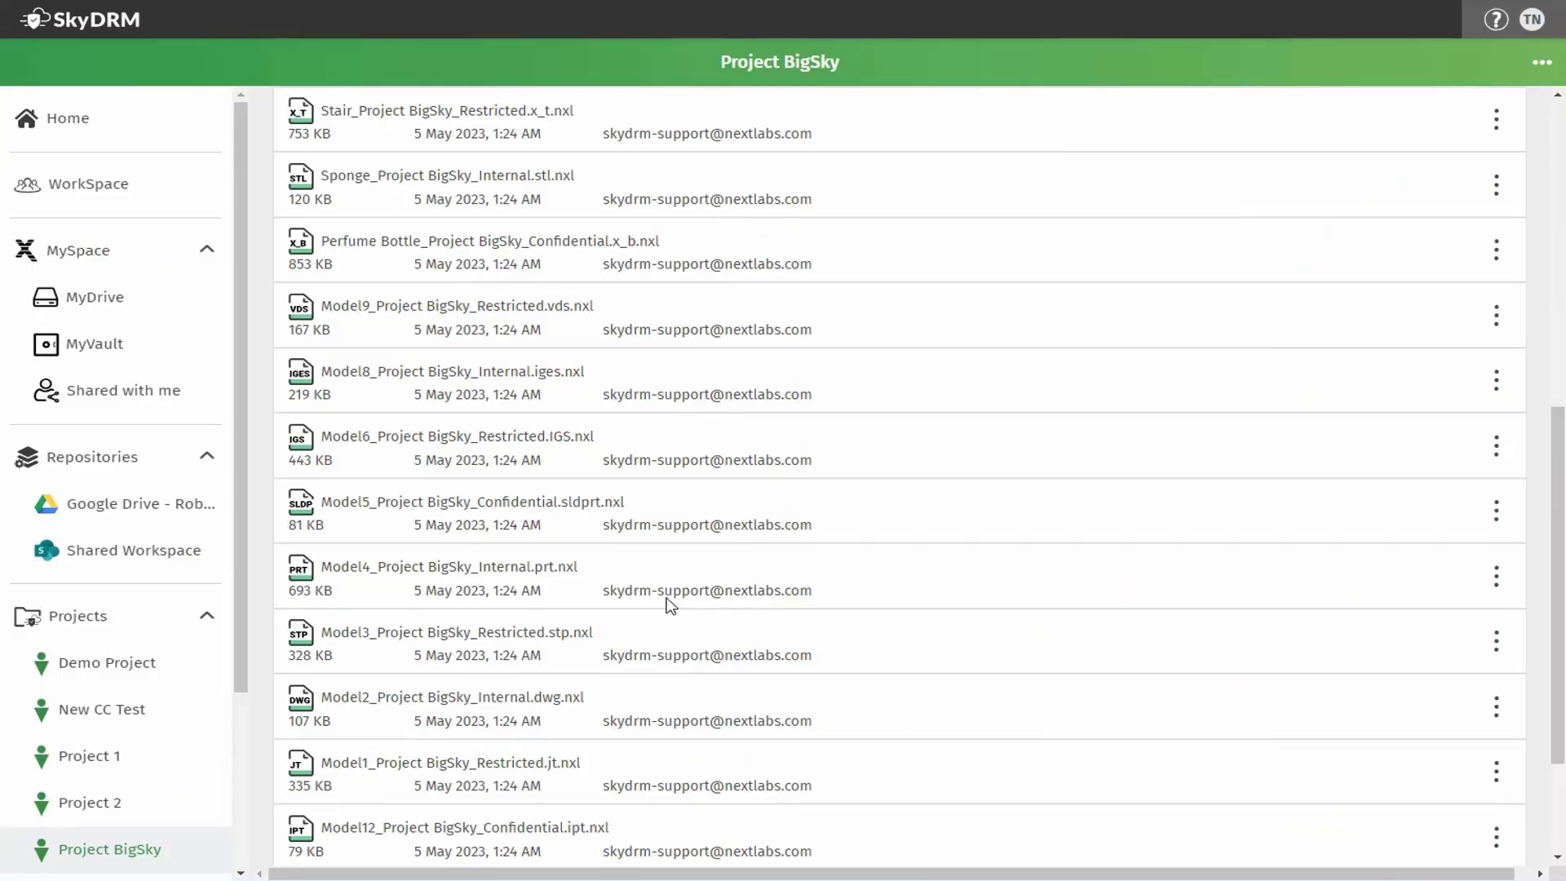
{"action": "left_click", "coordinate": [1497, 446]}
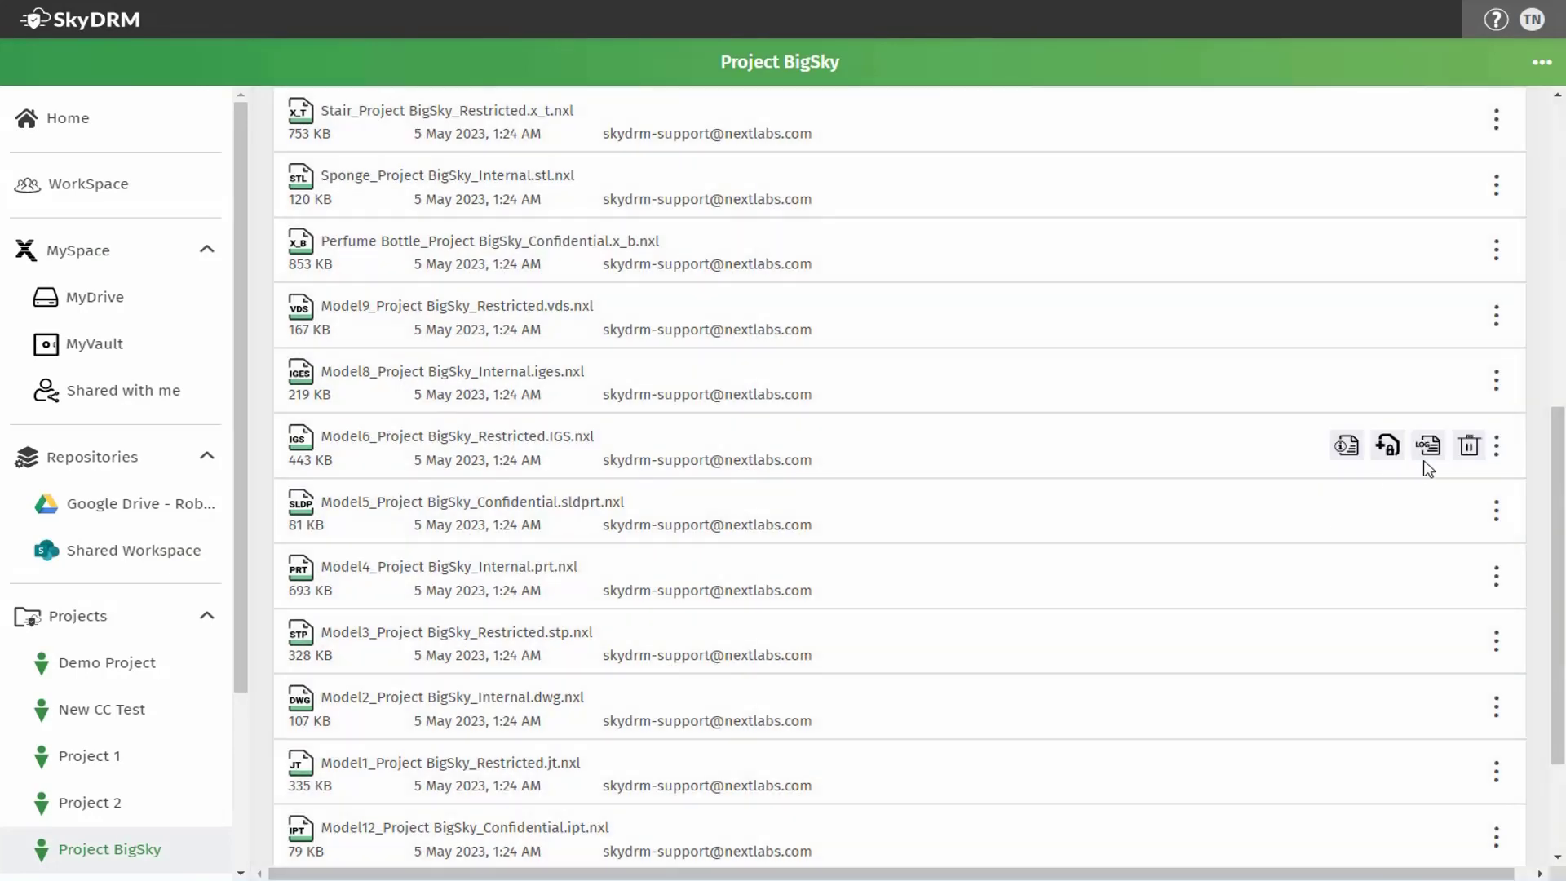
{"action": "left_click", "coordinate": [1429, 459]}
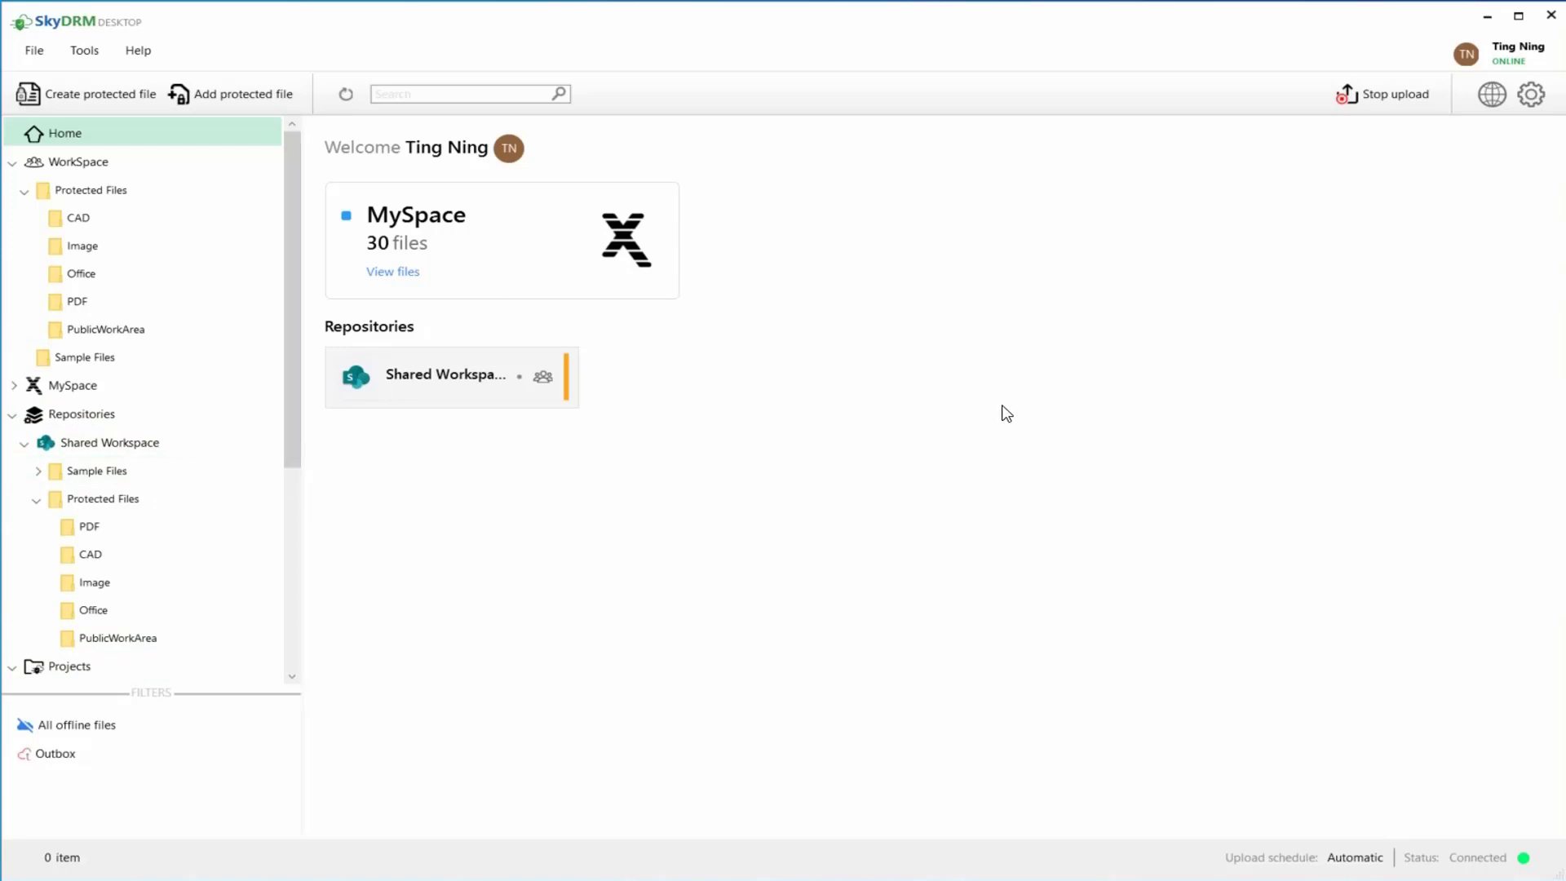
- Switch to SkyDRM Desktop and open the PDF folder of Project BigSky
{"action": "left_click_drag", "start_coordinate": [287, 407], "coordinate": [287, 601]}
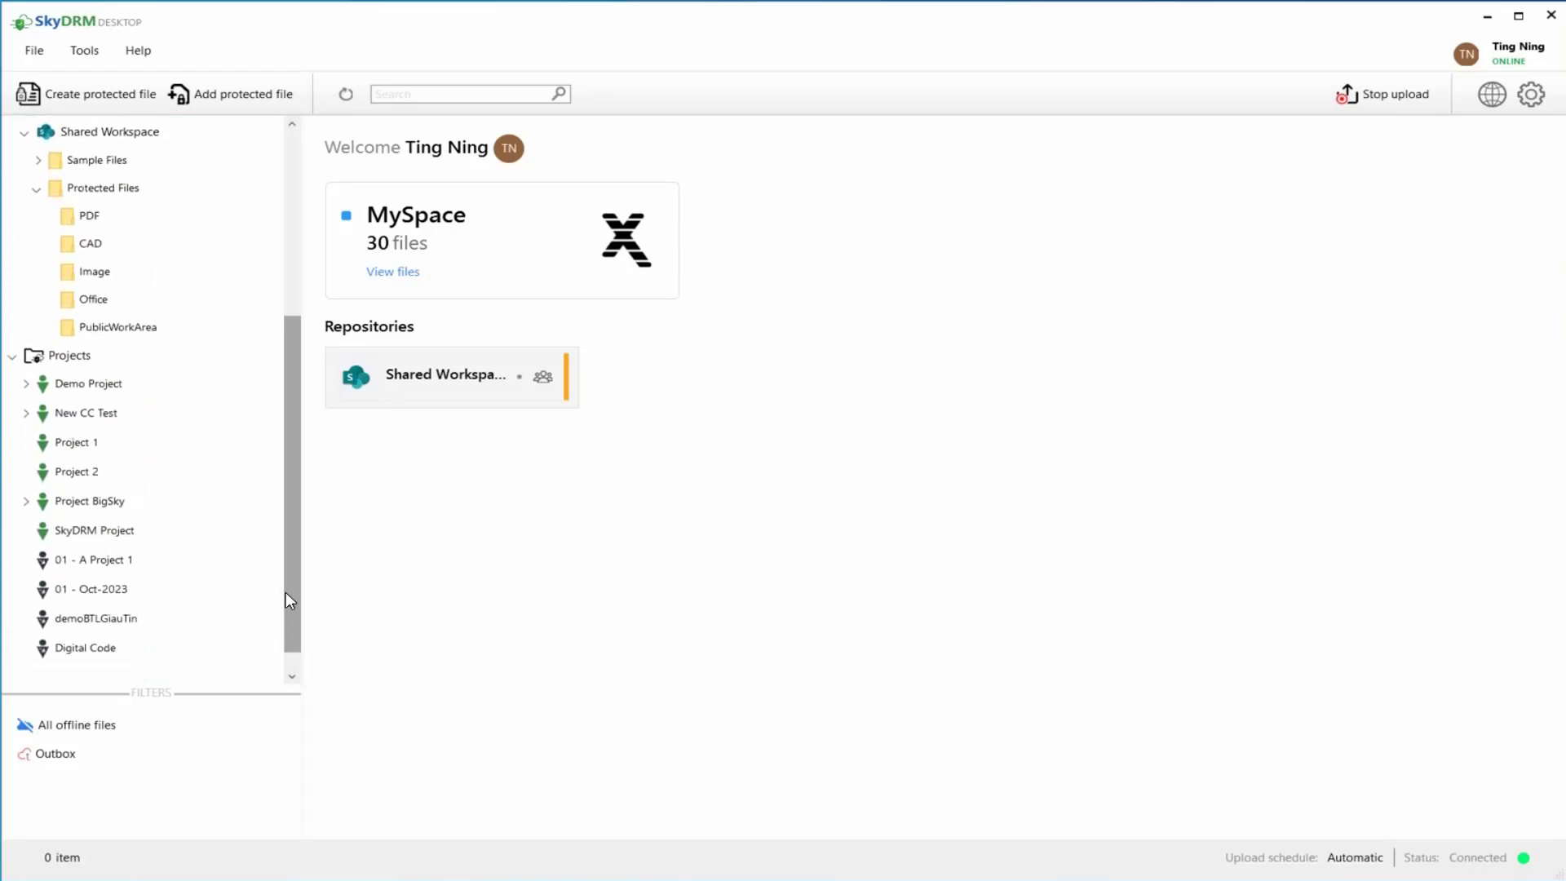
{"action": "left_click", "coordinate": [111, 504]}
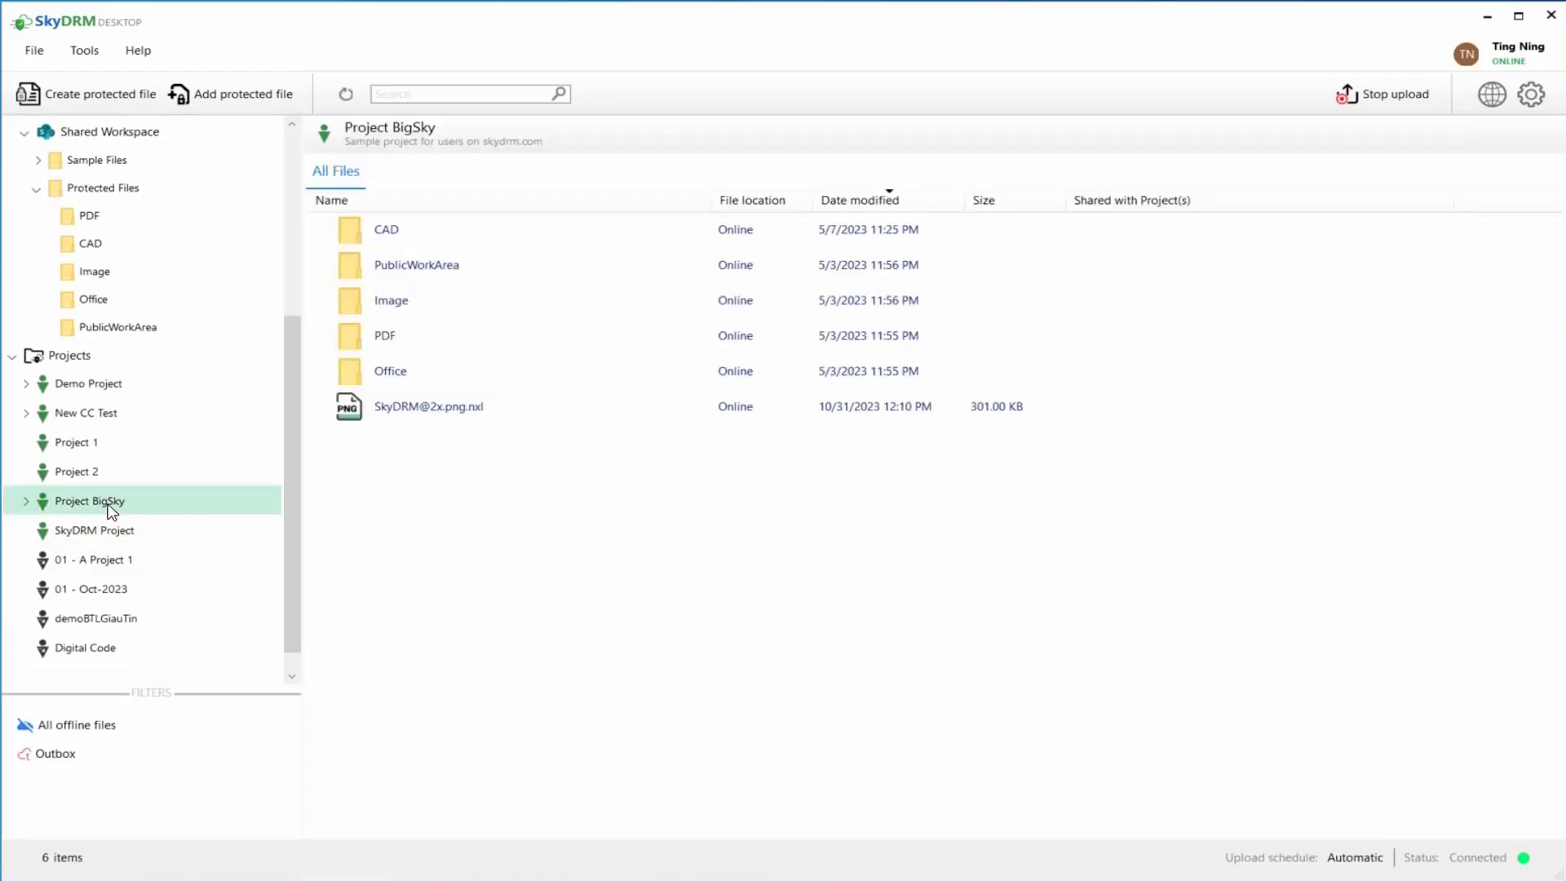
{"action": "double_click", "coordinate": [387, 336]}
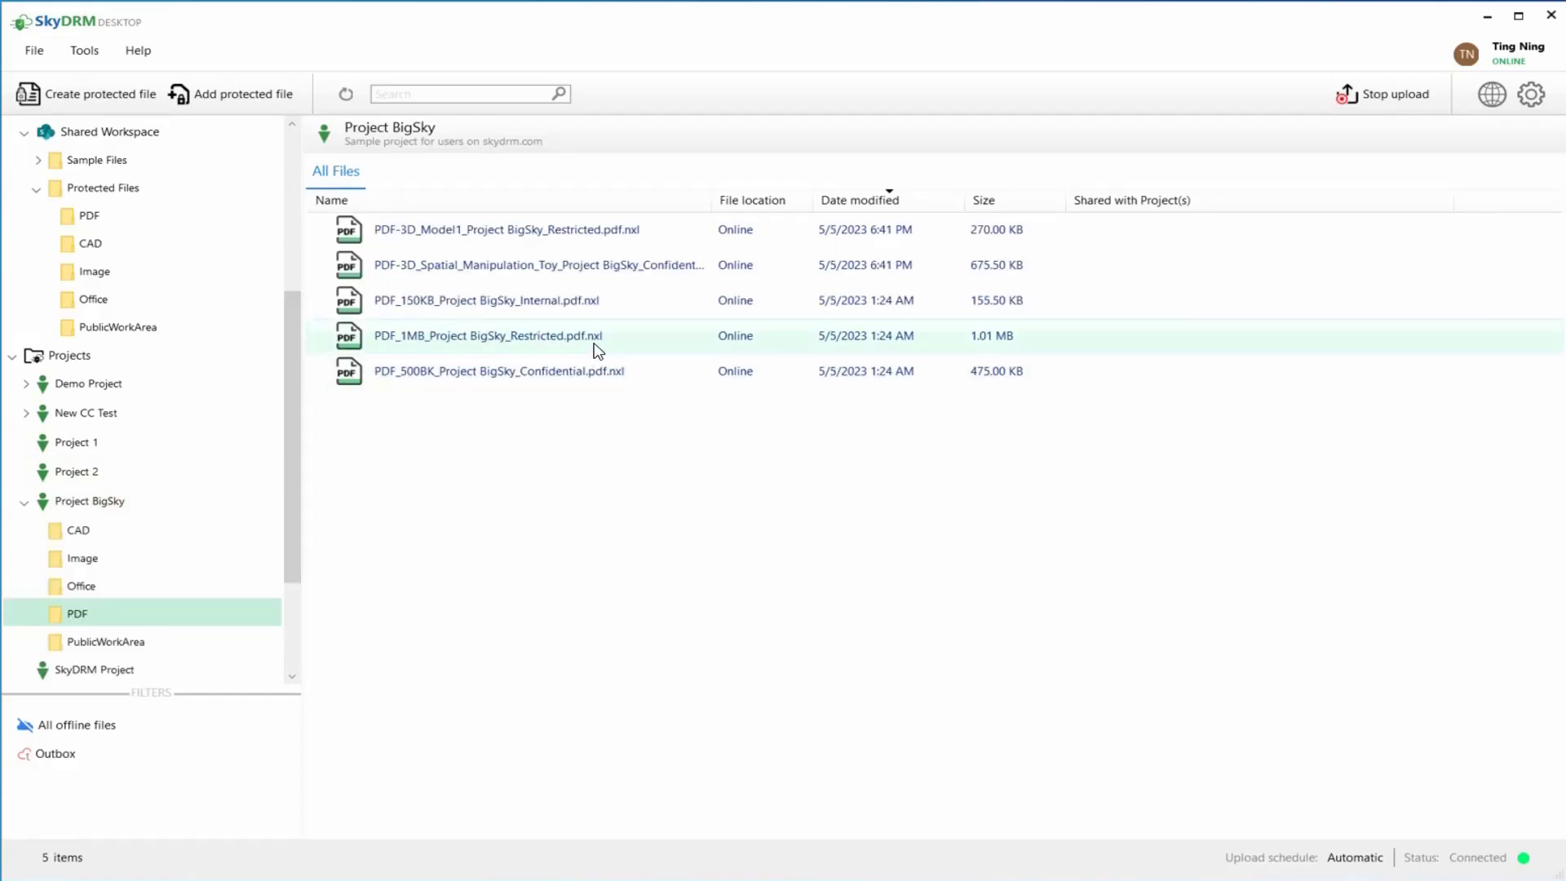
- Check the file info of PDF_150KB_Project BigSky_Internal.pdf.nxl, and view the document
{"action": "right_click", "coordinate": [556, 304]}
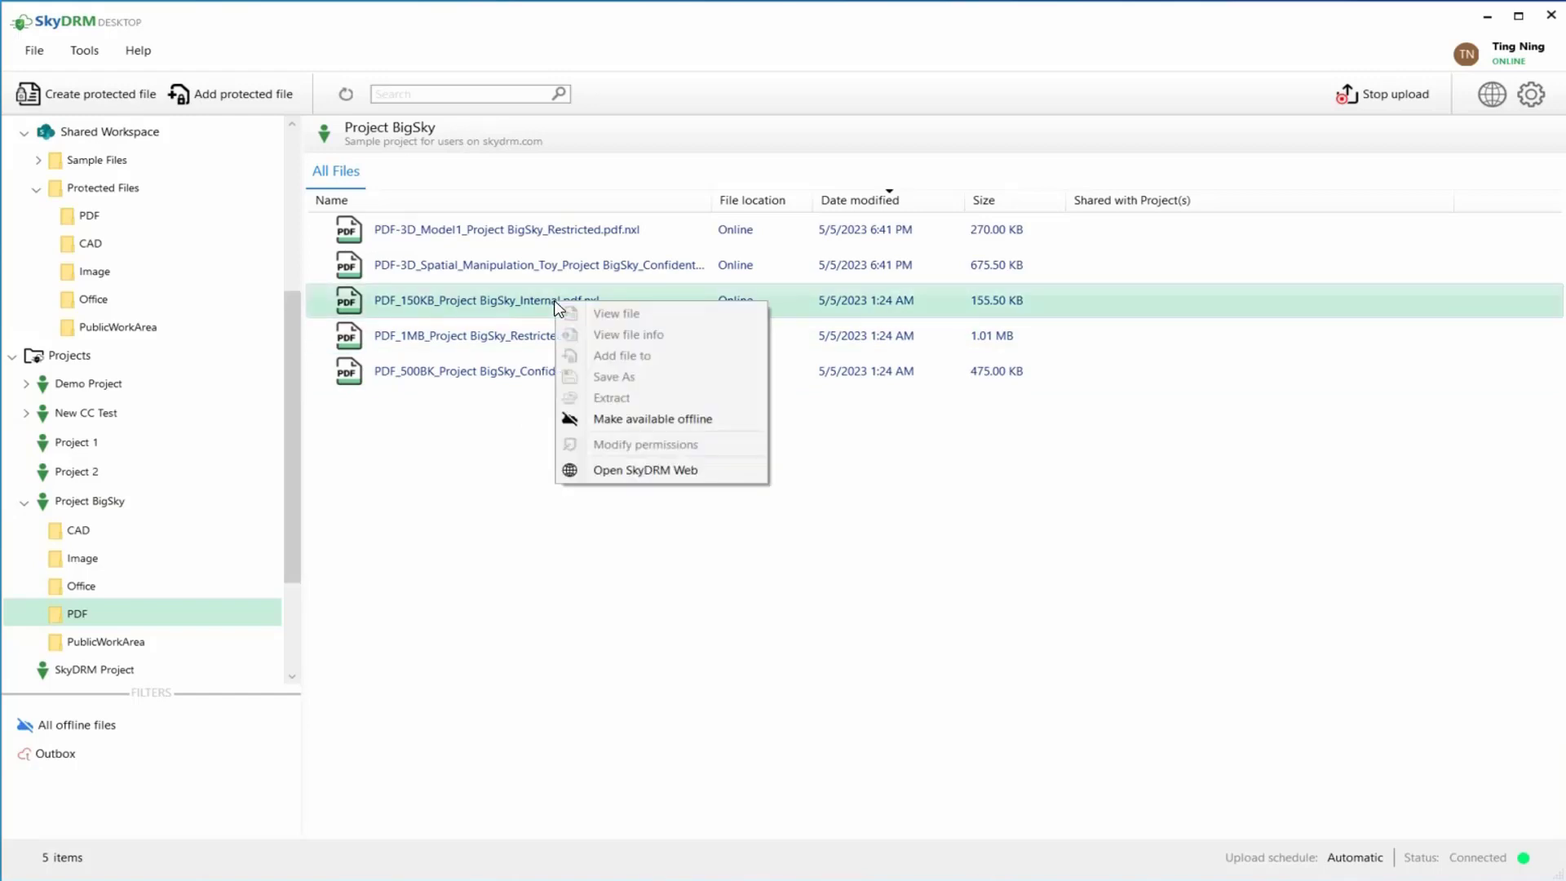
{"action": "left_click", "coordinate": [606, 341]}
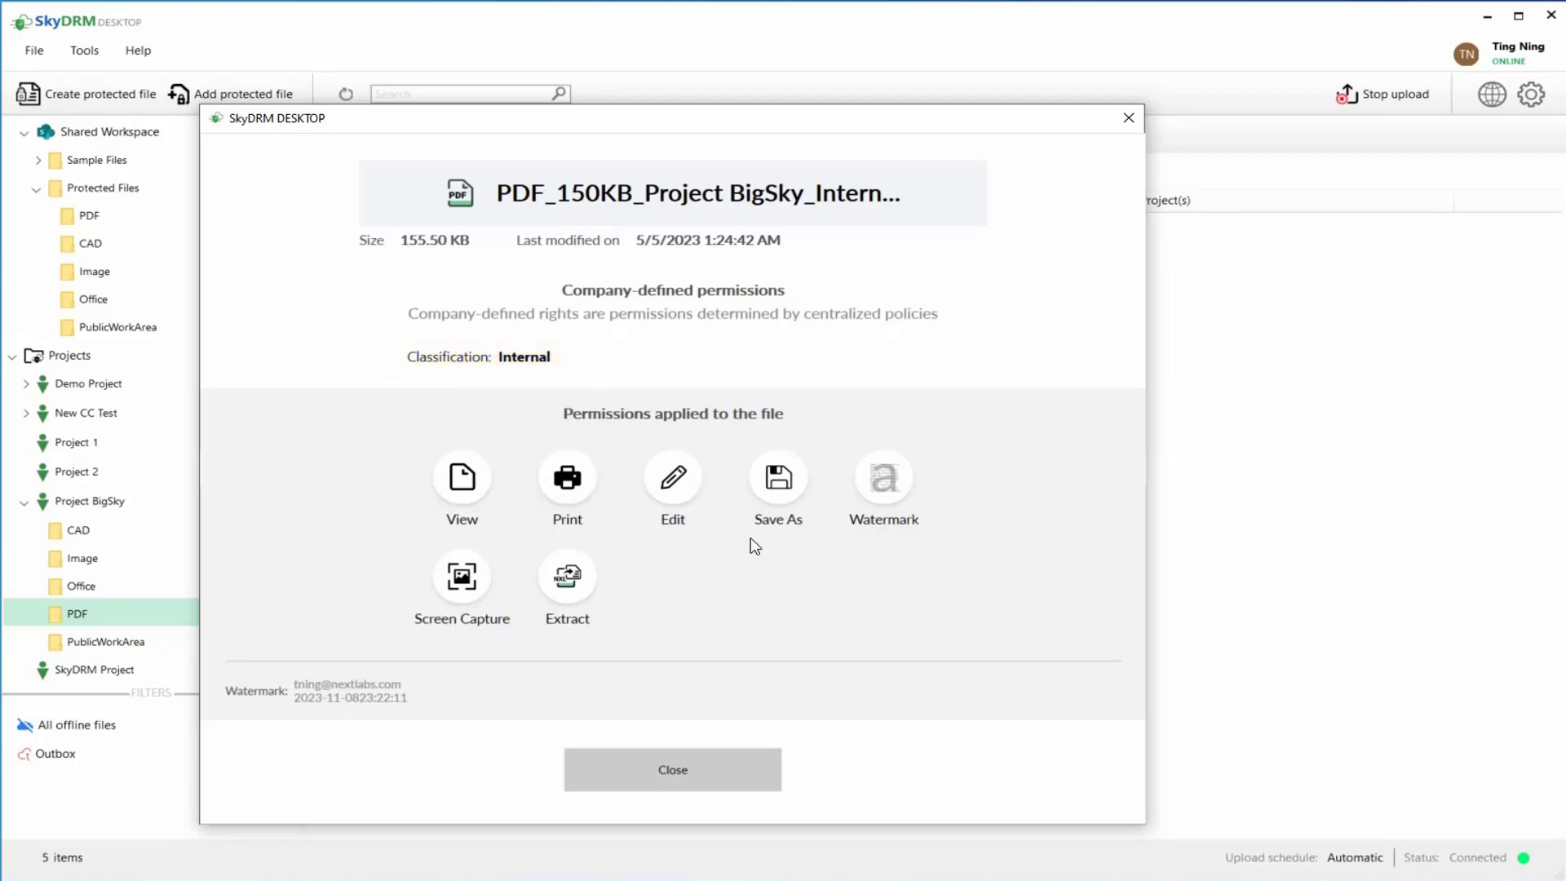
{"action": "left_click", "coordinate": [677, 769]}
{"action": "double_click", "coordinate": [546, 302]}
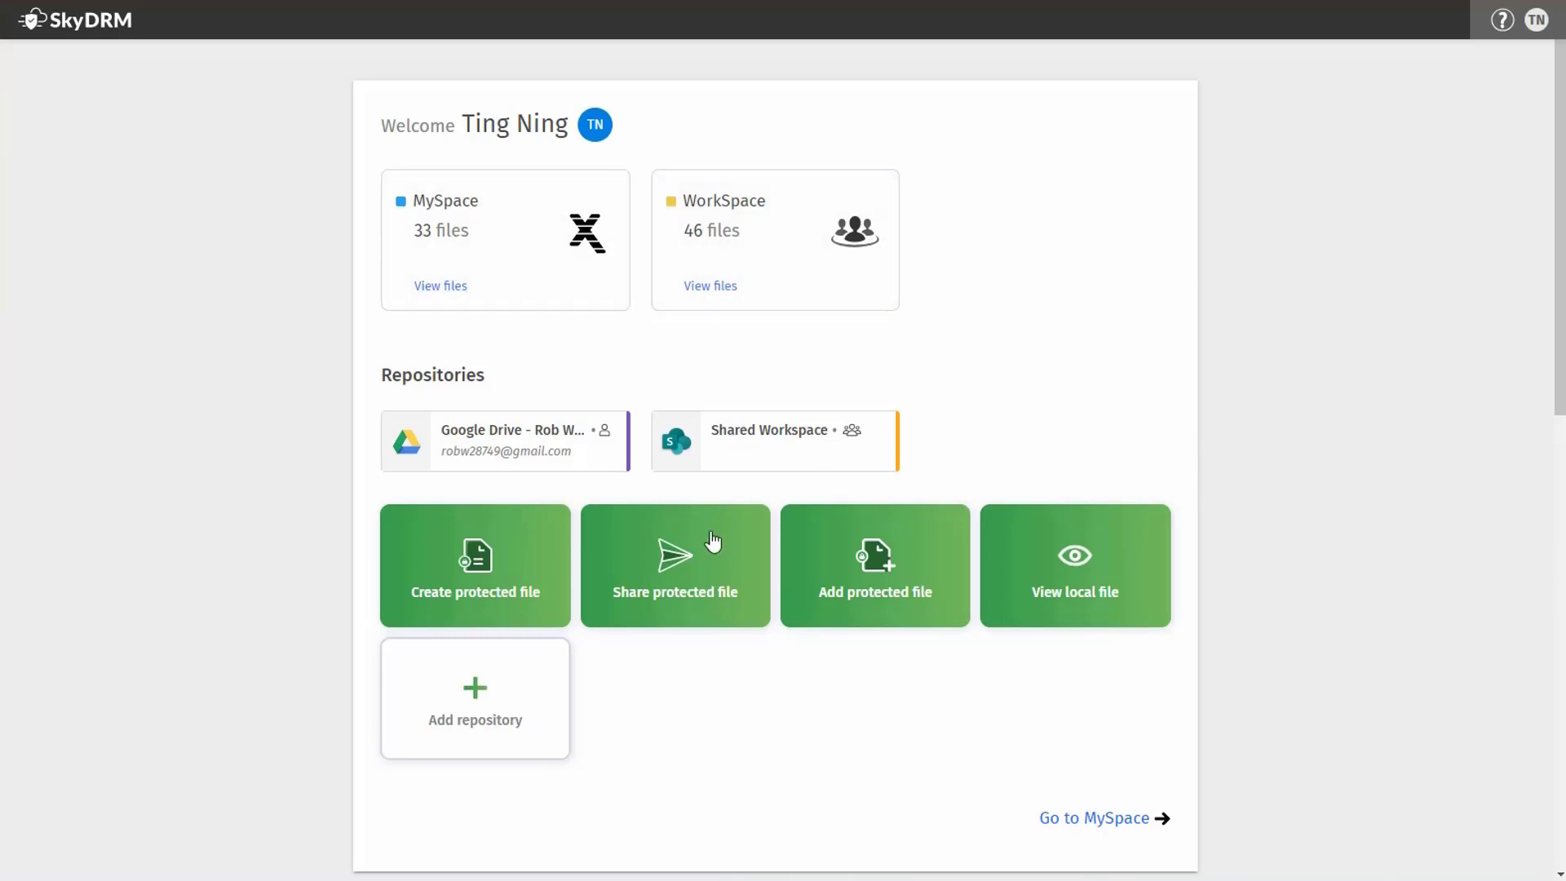
- Open the PublicWorkArea folder in the files of Project BigSky
{"action": "scroll", "coordinate": [694, 649], "scroll_direction": "down", "scroll_amount": 3}
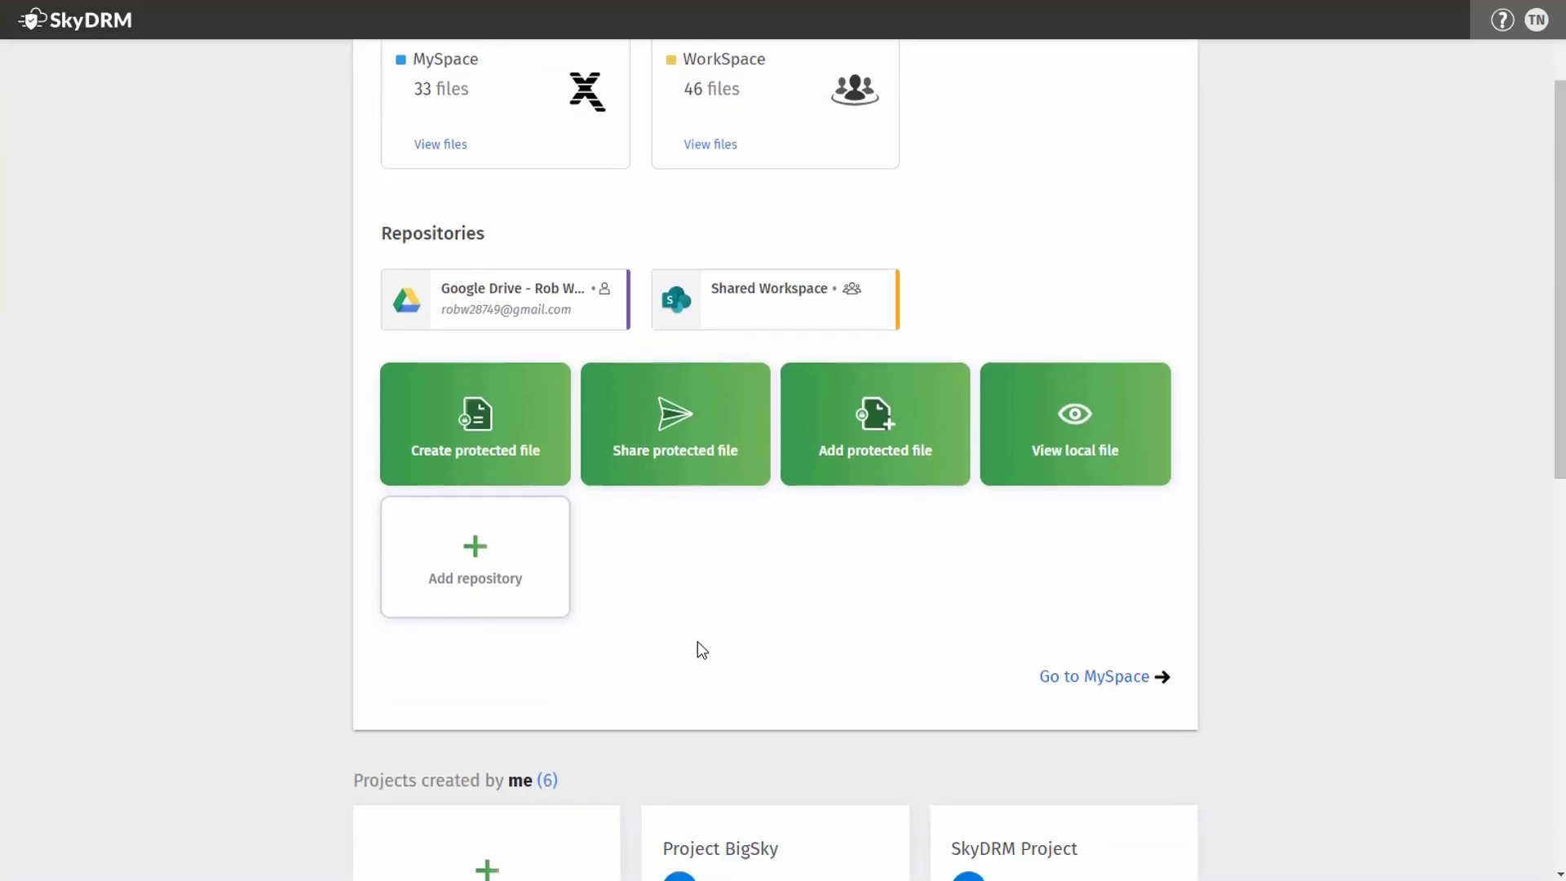
{"action": "scroll", "coordinate": [759, 648], "scroll_direction": "down", "scroll_amount": 1}
{"action": "left_click", "coordinate": [829, 647]}
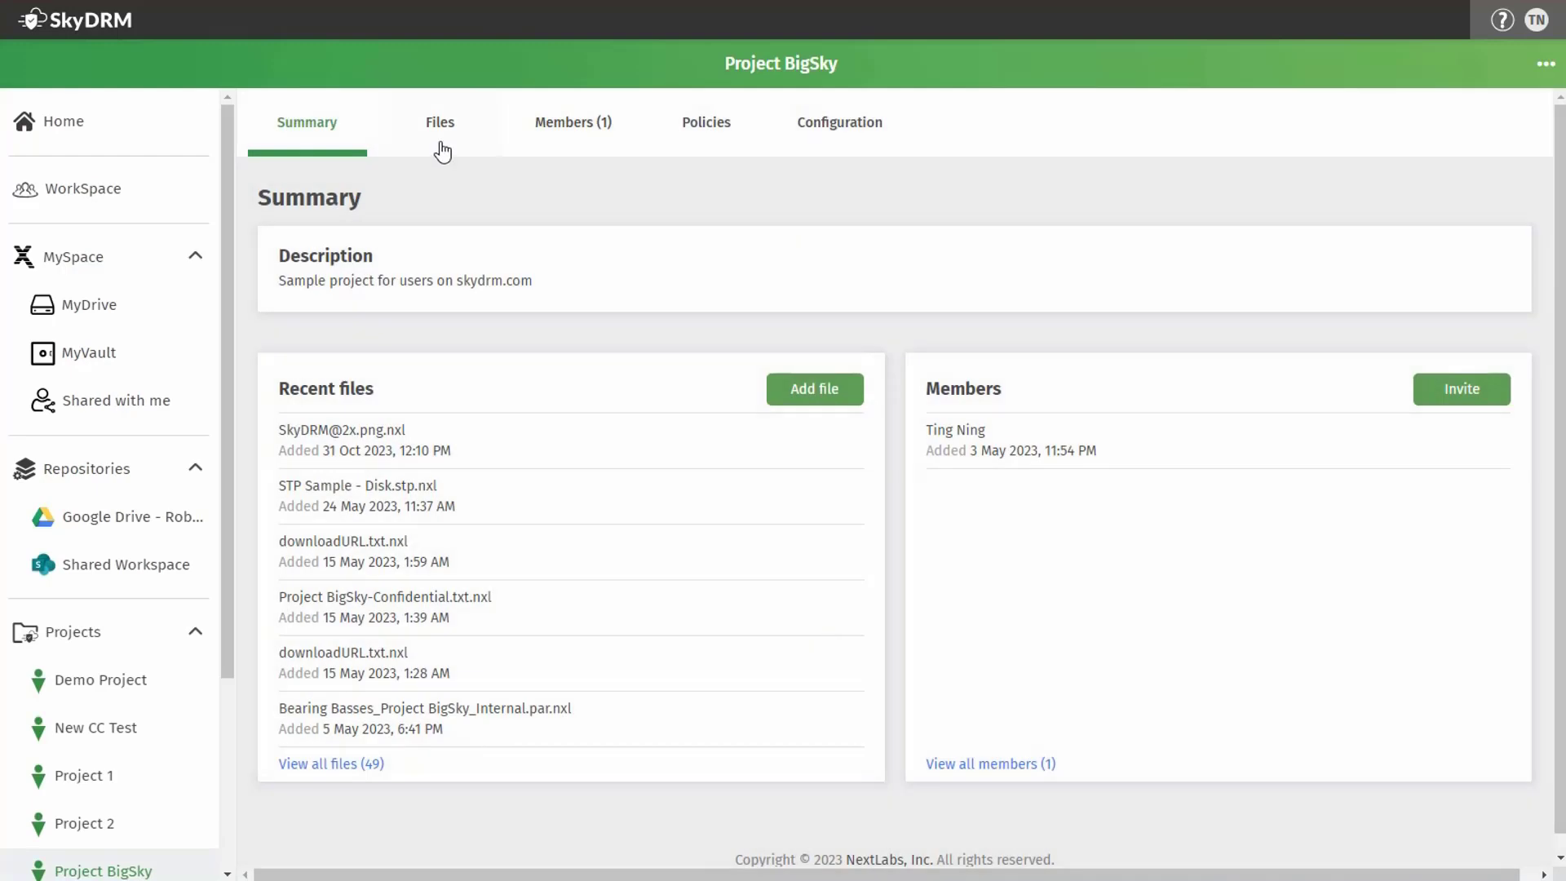
{"action": "left_click", "coordinate": [441, 131]}
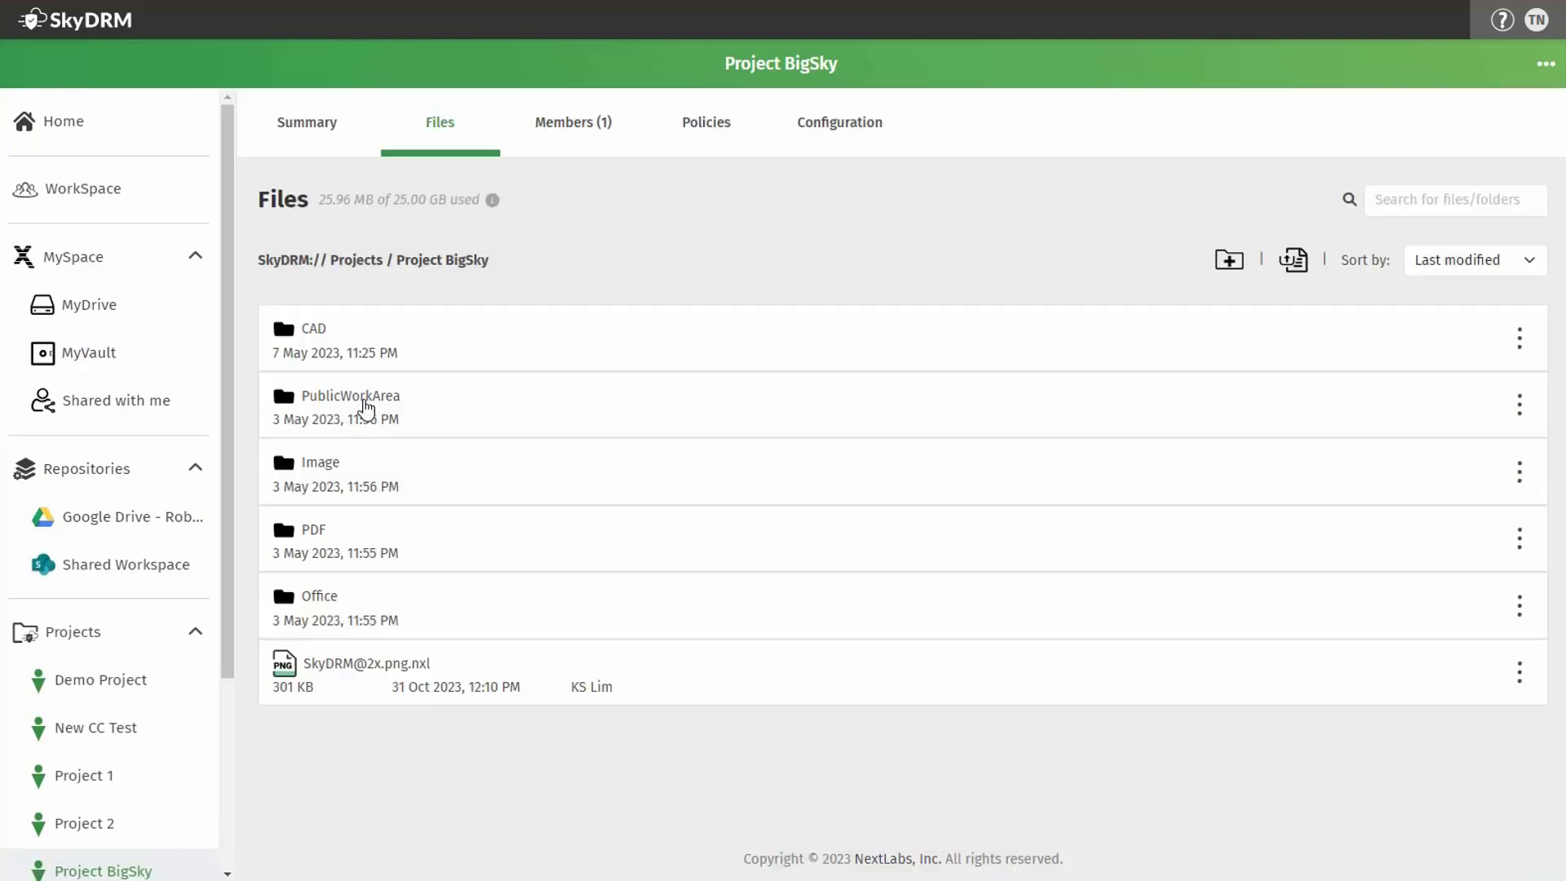
{"action": "left_click", "coordinate": [366, 405]}
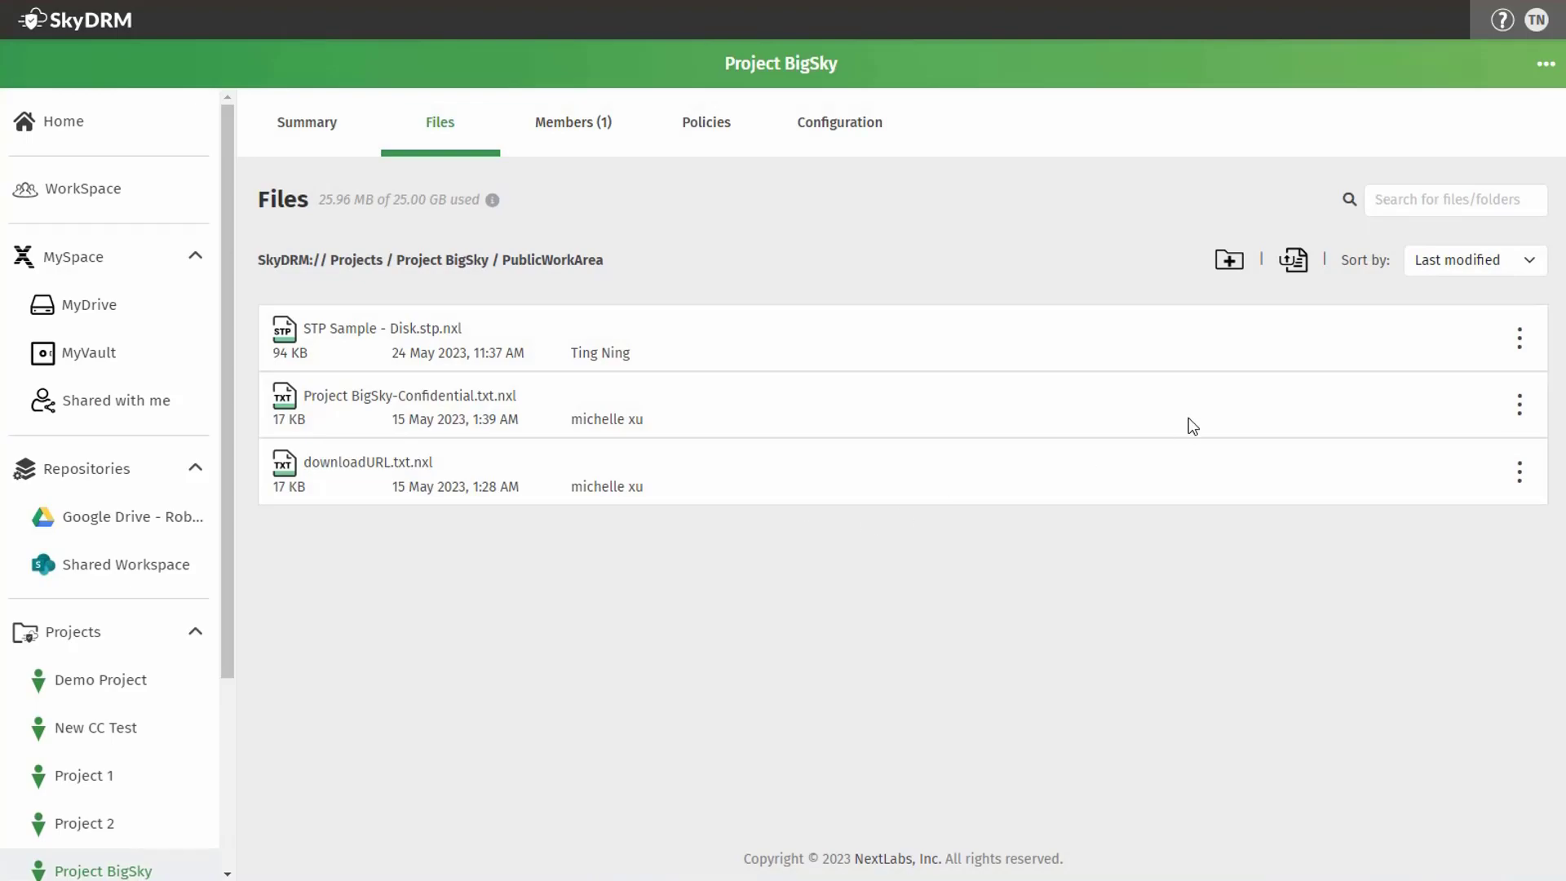
- Create a protected file from the local STP Sample - Cylinder.stp in PublicWorkArea with the company-defined classification Internal
{"action": "left_click", "coordinate": [1294, 260]}
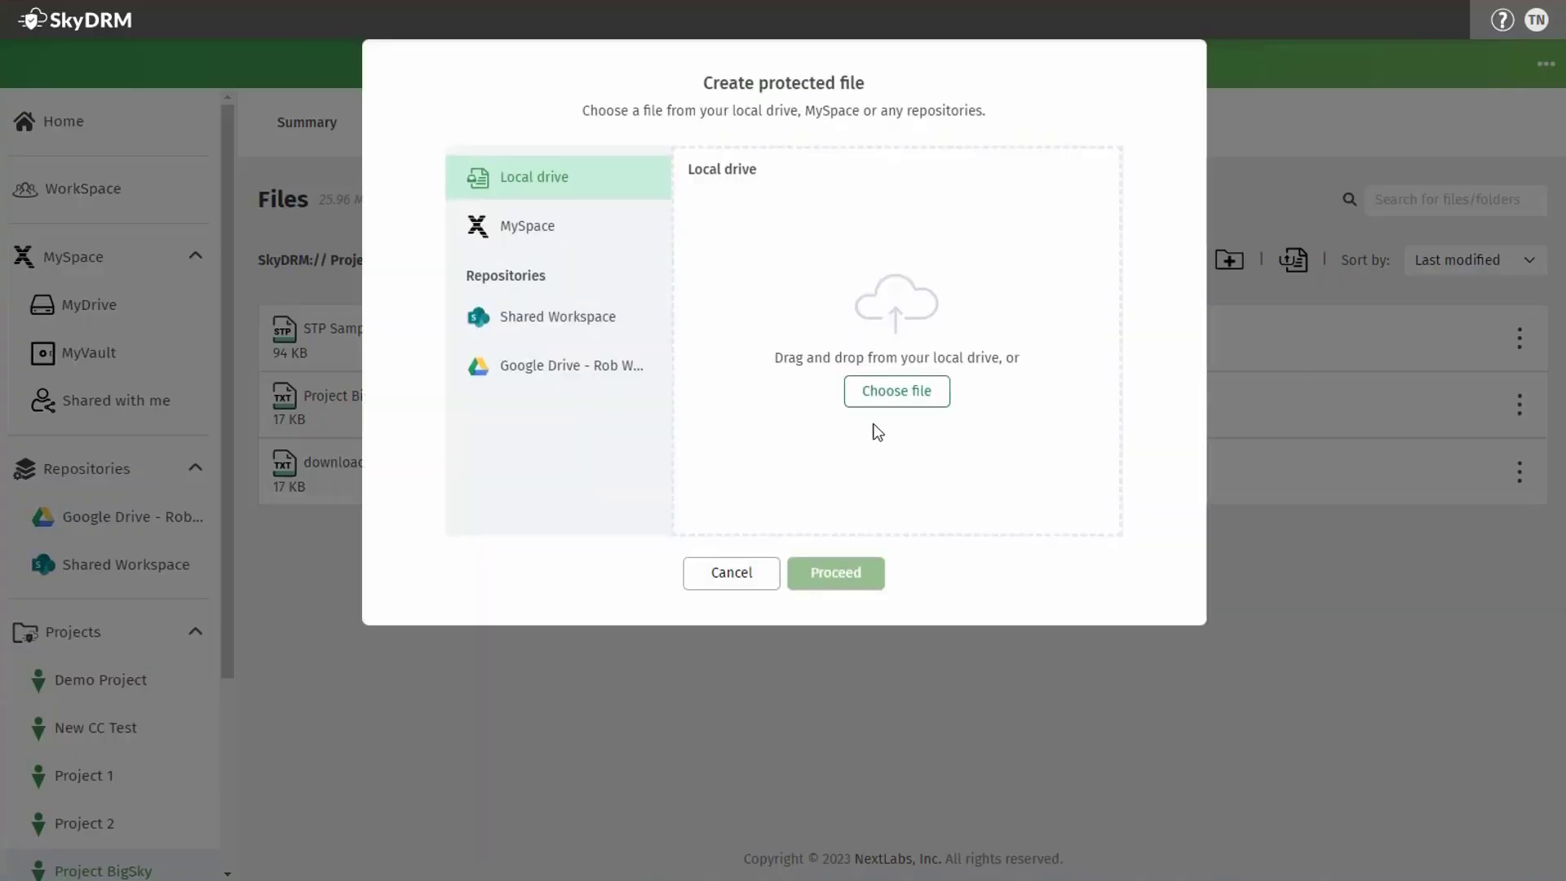
{"action": "left_click", "coordinate": [912, 400]}
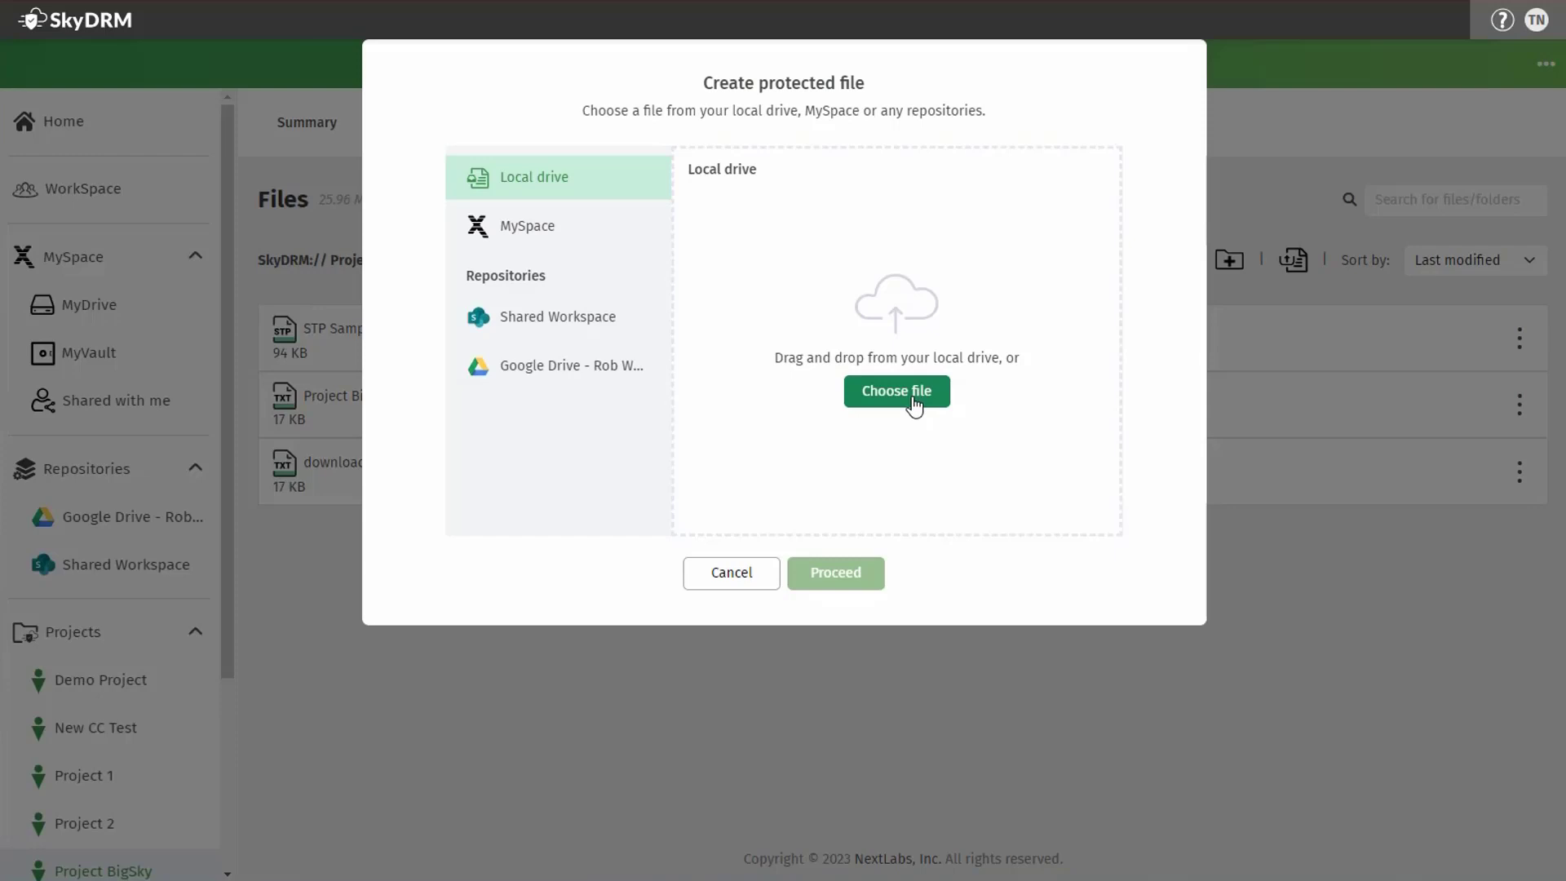
{"action": "left_click", "coordinate": [602, 271]}
{"action": "double_click", "coordinate": [600, 273]}
{"action": "left_click", "coordinate": [850, 580]}
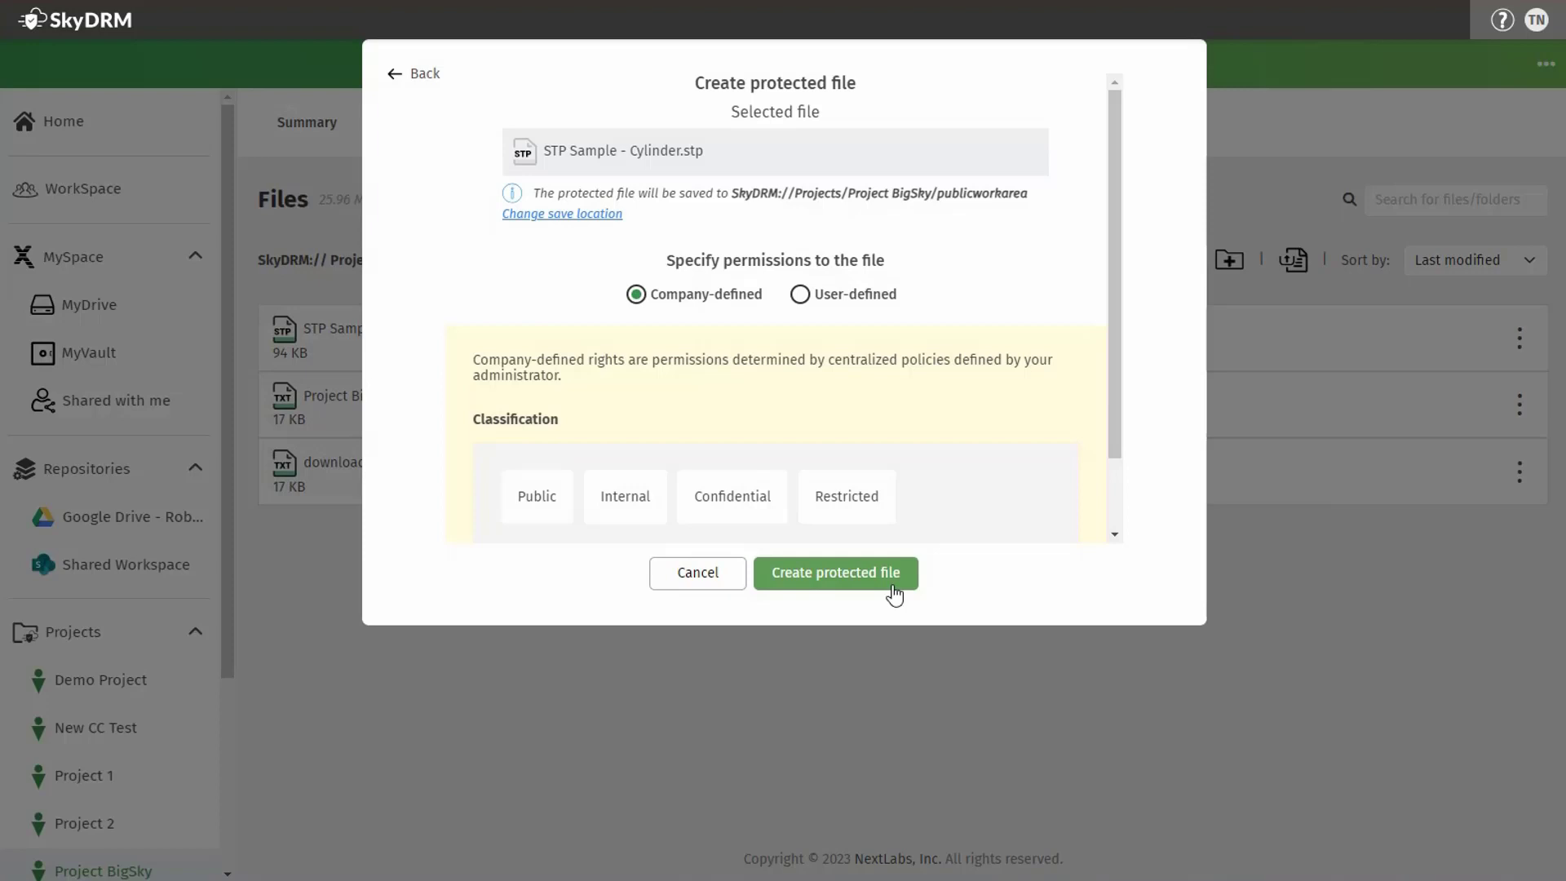
{"action": "left_click", "coordinate": [637, 498]}
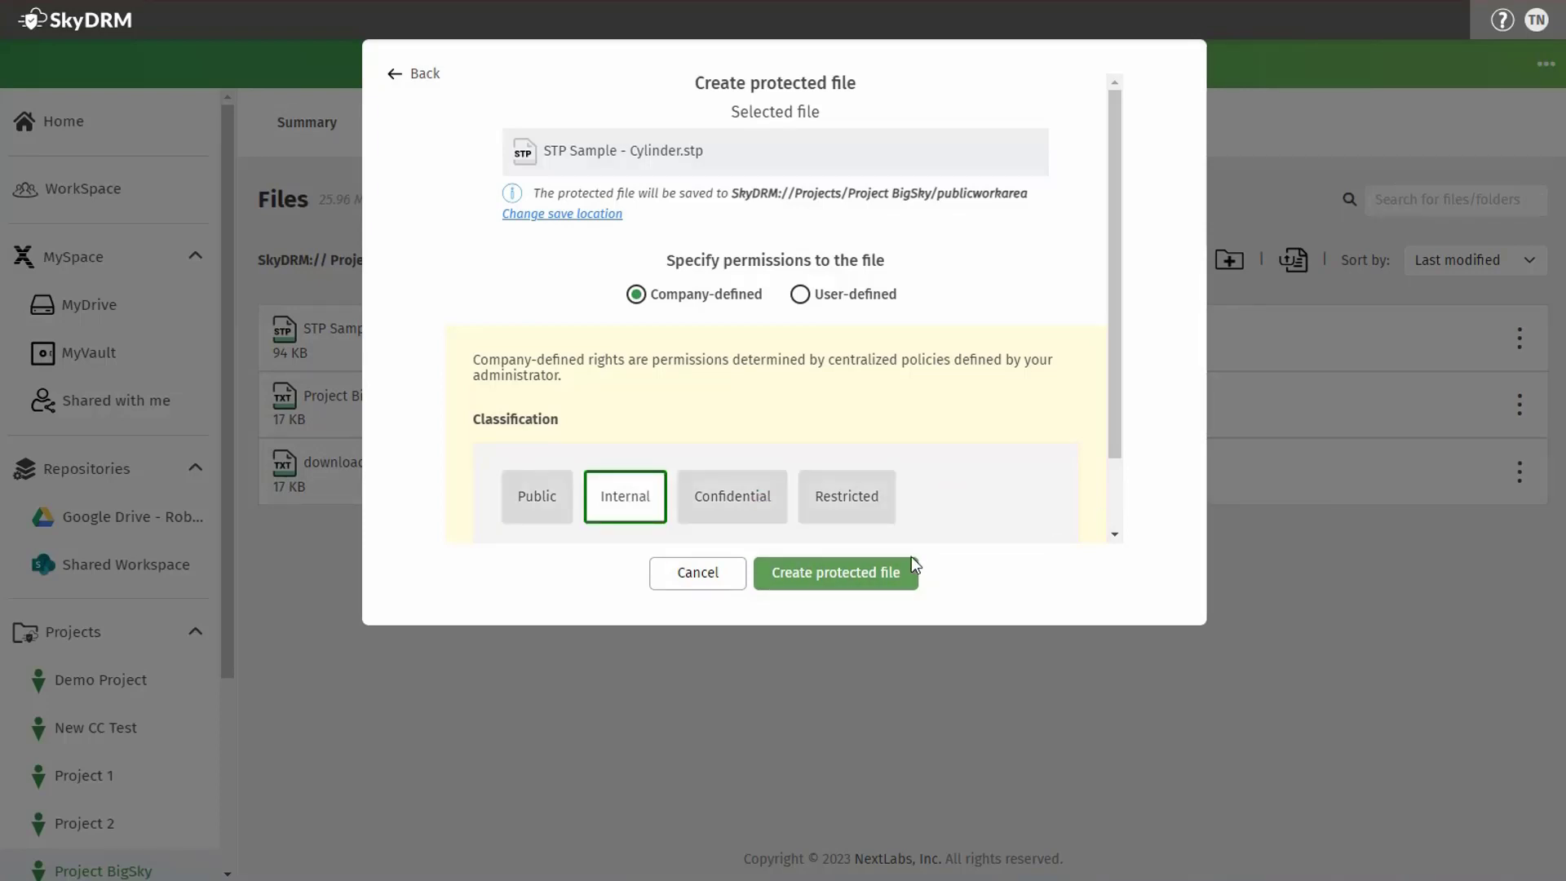
{"action": "left_click", "coordinate": [883, 575]}
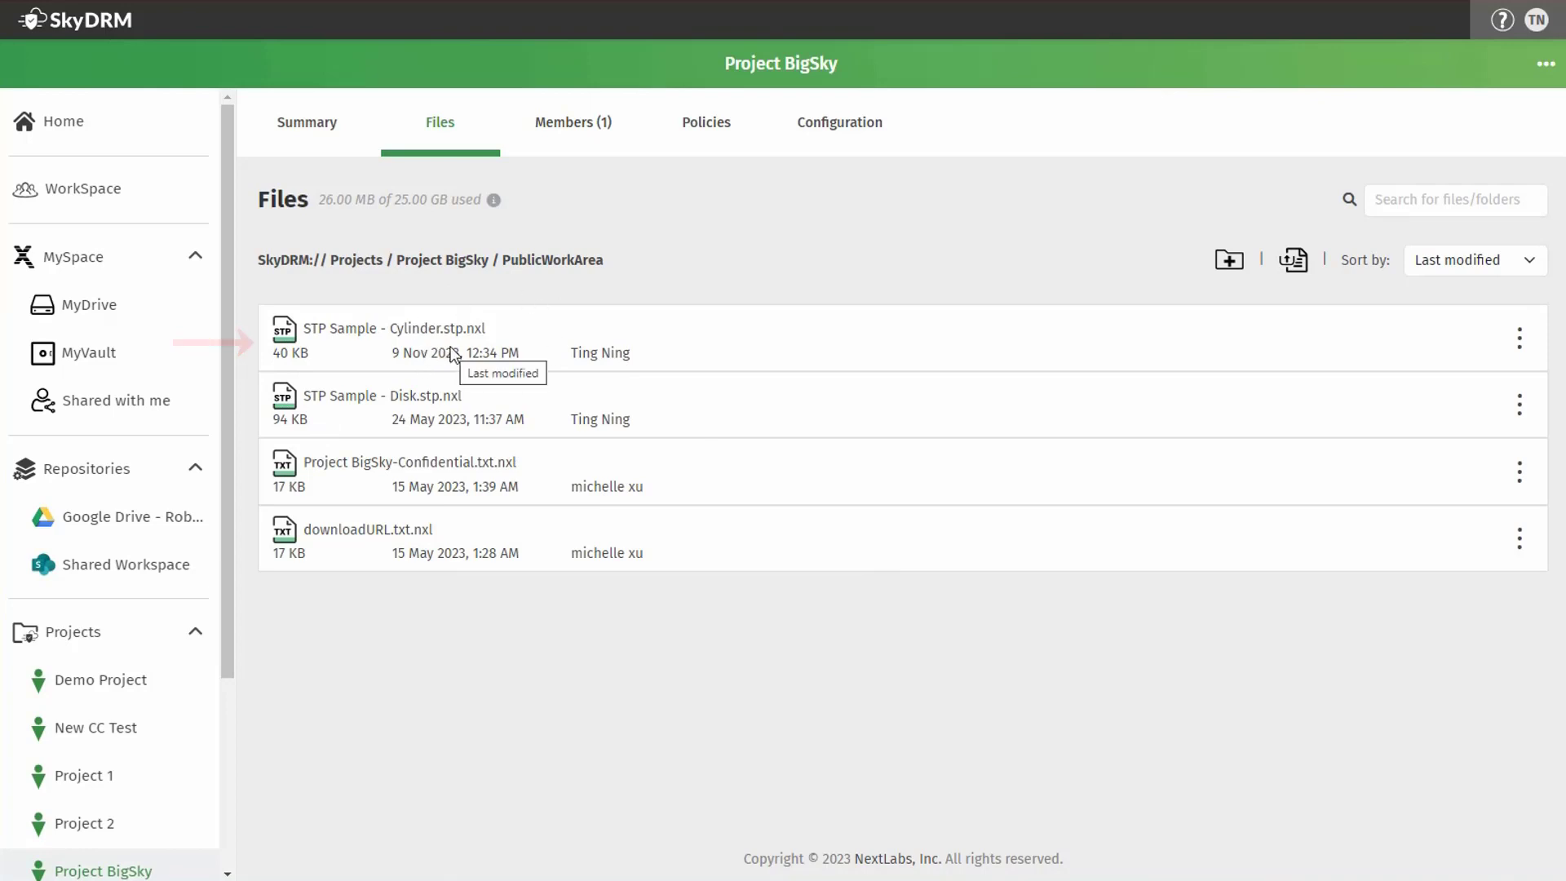
- Check the file info of STP Sample - Cylinder.stp.nxl, and view and rotate its model
{"action": "left_click", "coordinate": [1519, 338]}
{"action": "left_click", "coordinate": [1305, 346]}
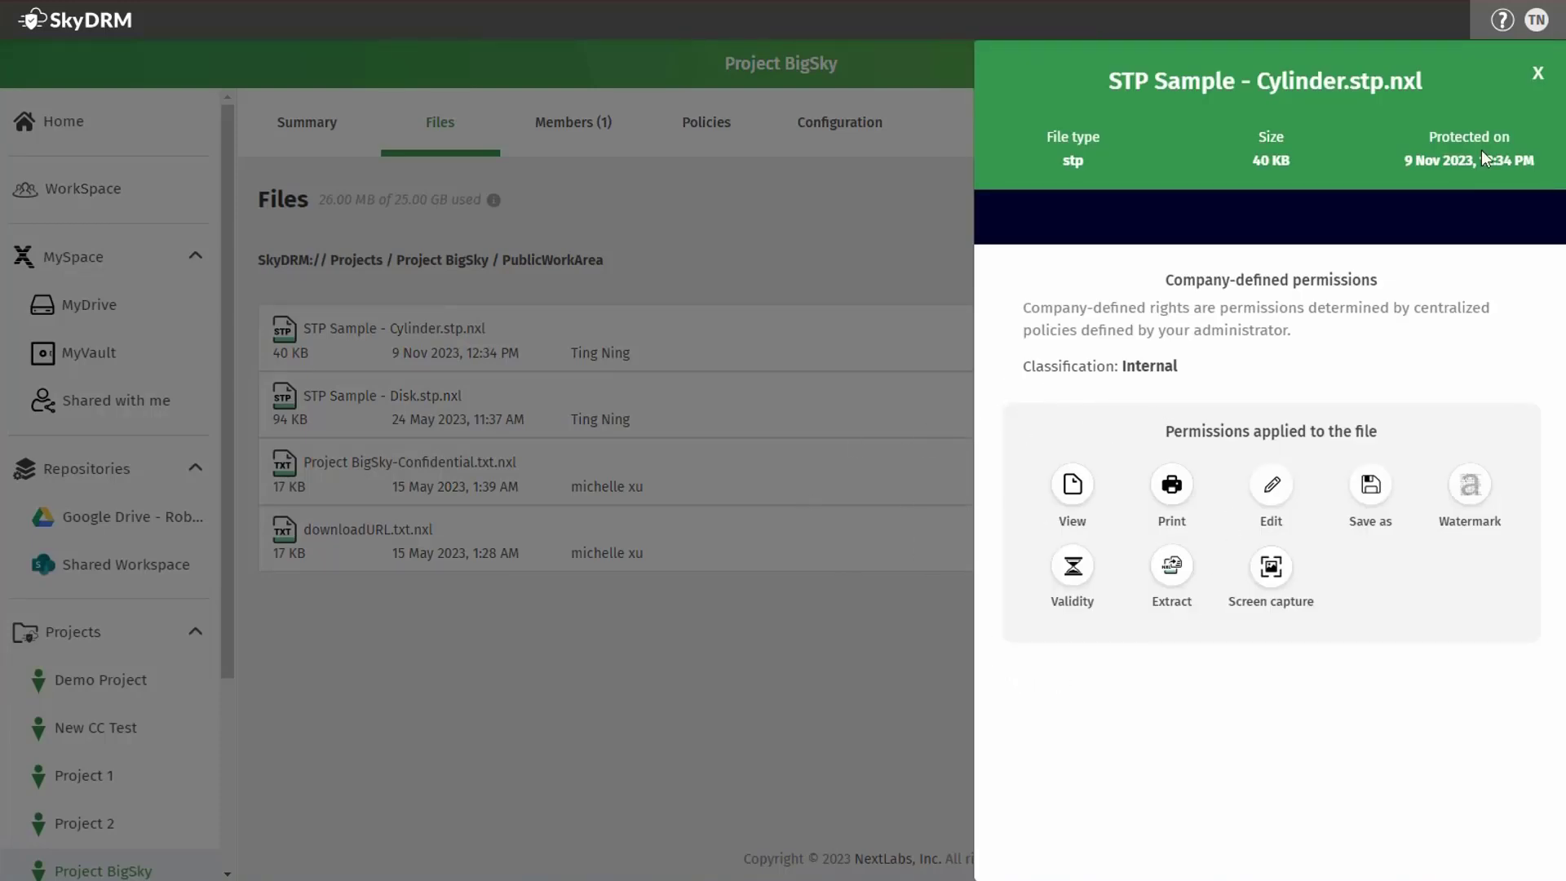
{"action": "left_click", "coordinate": [1536, 74]}
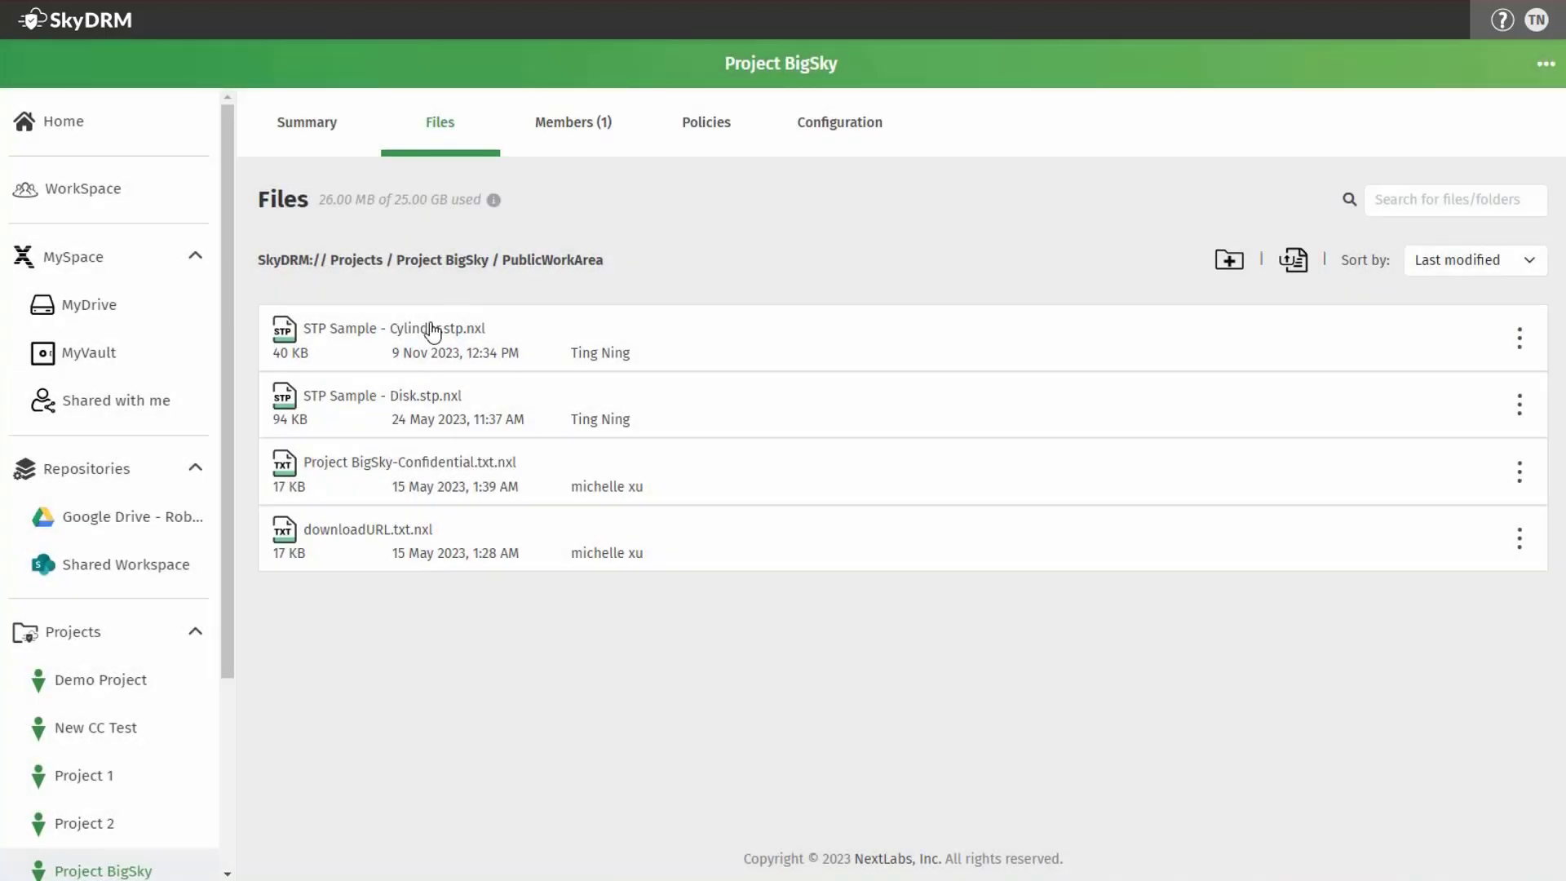
{"action": "left_click", "coordinate": [432, 329]}
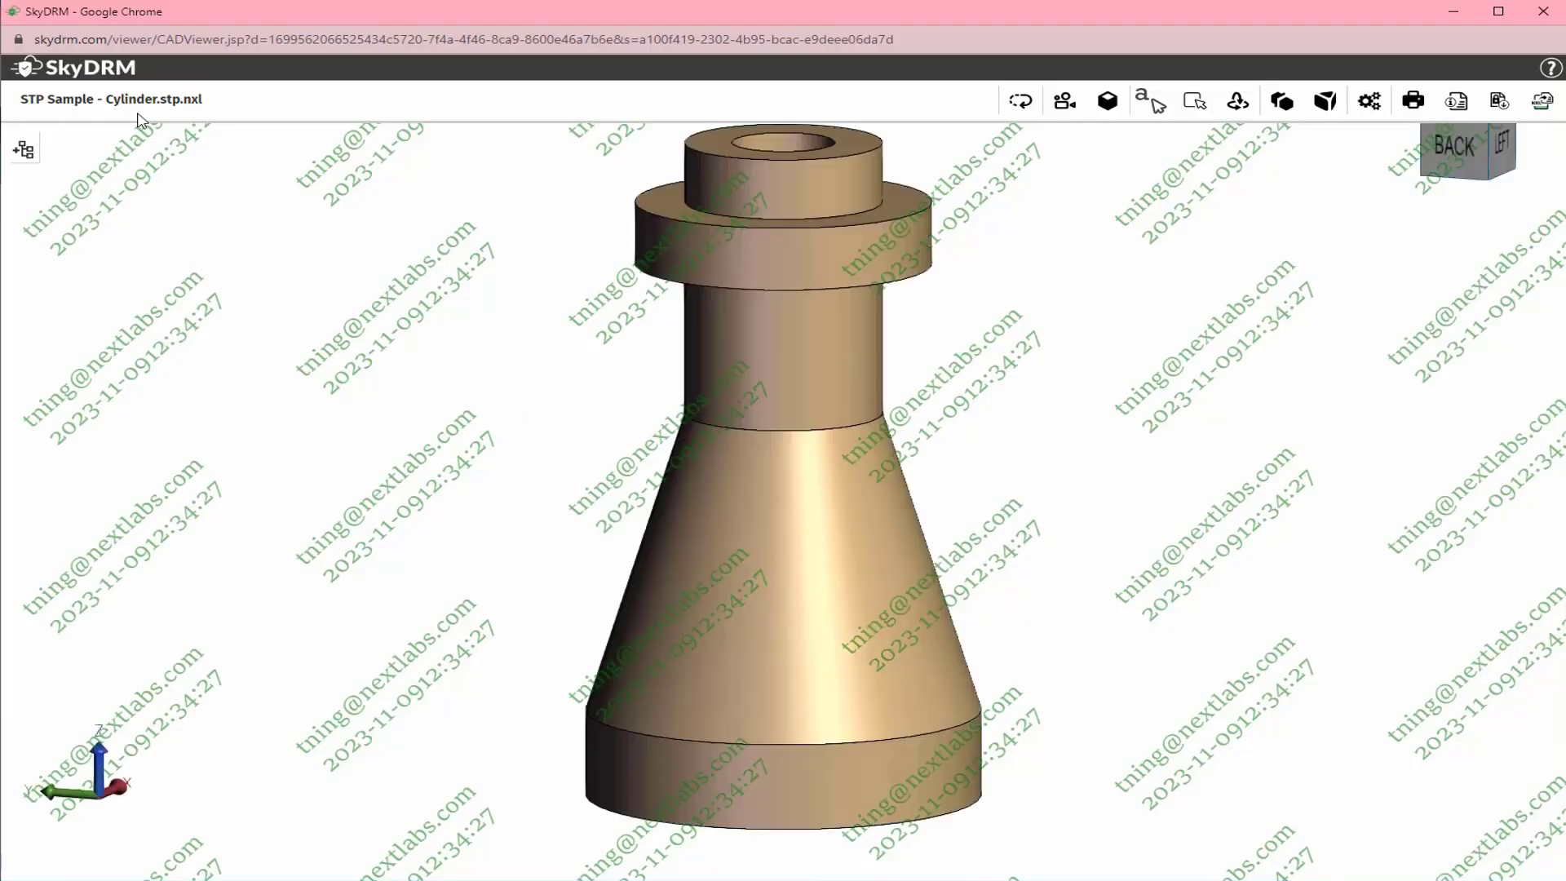
{"action": "left_click_drag", "start_coordinate": [1134, 318], "coordinate": [1251, 321]}
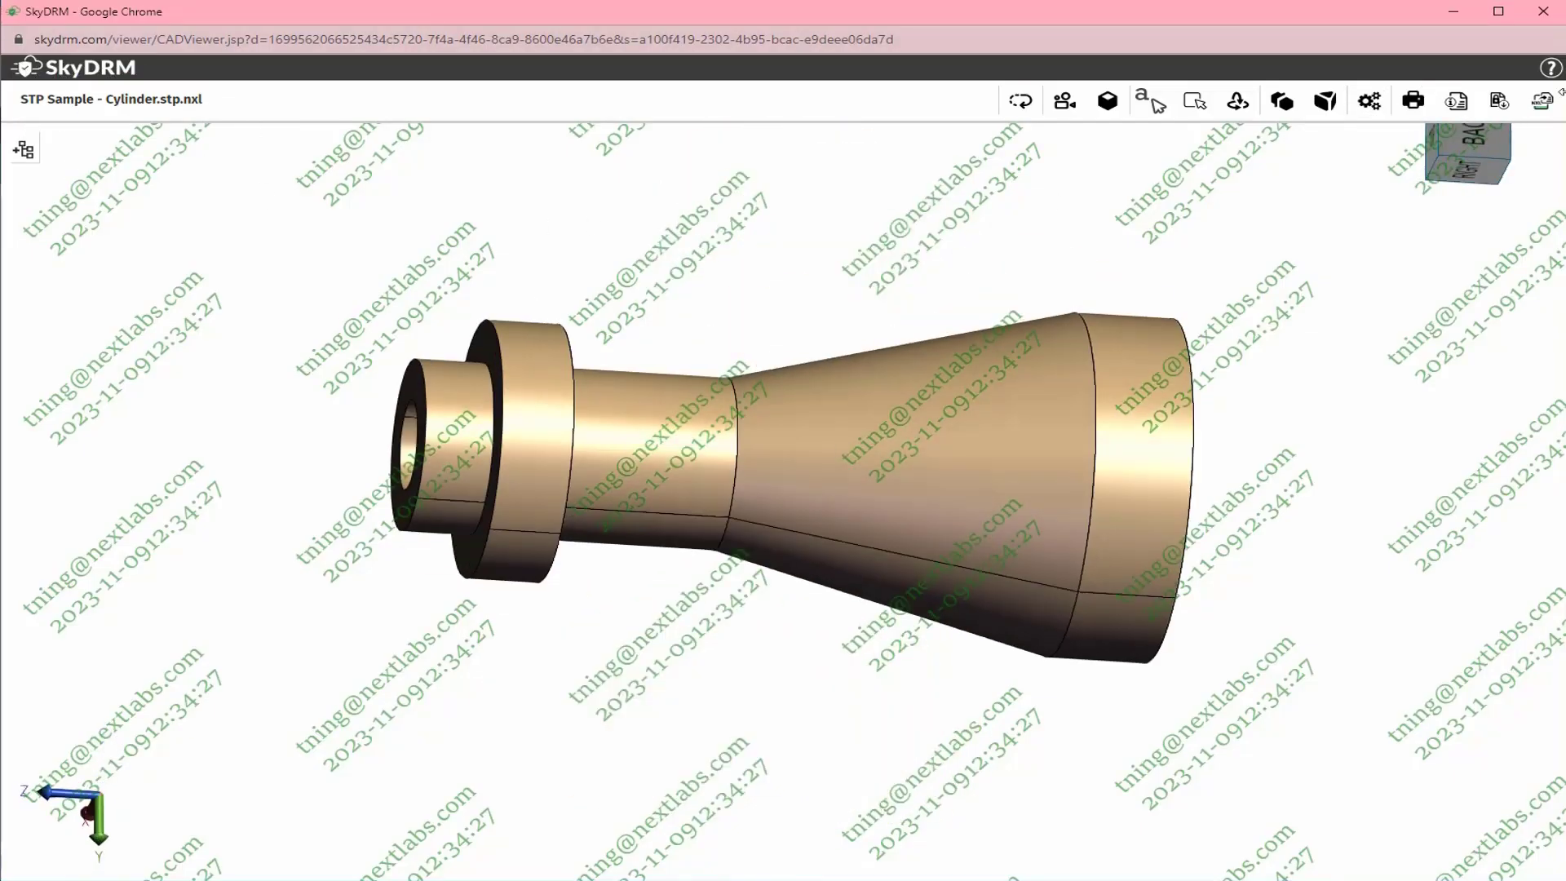
{"action": "left_click", "coordinate": [1545, 13]}
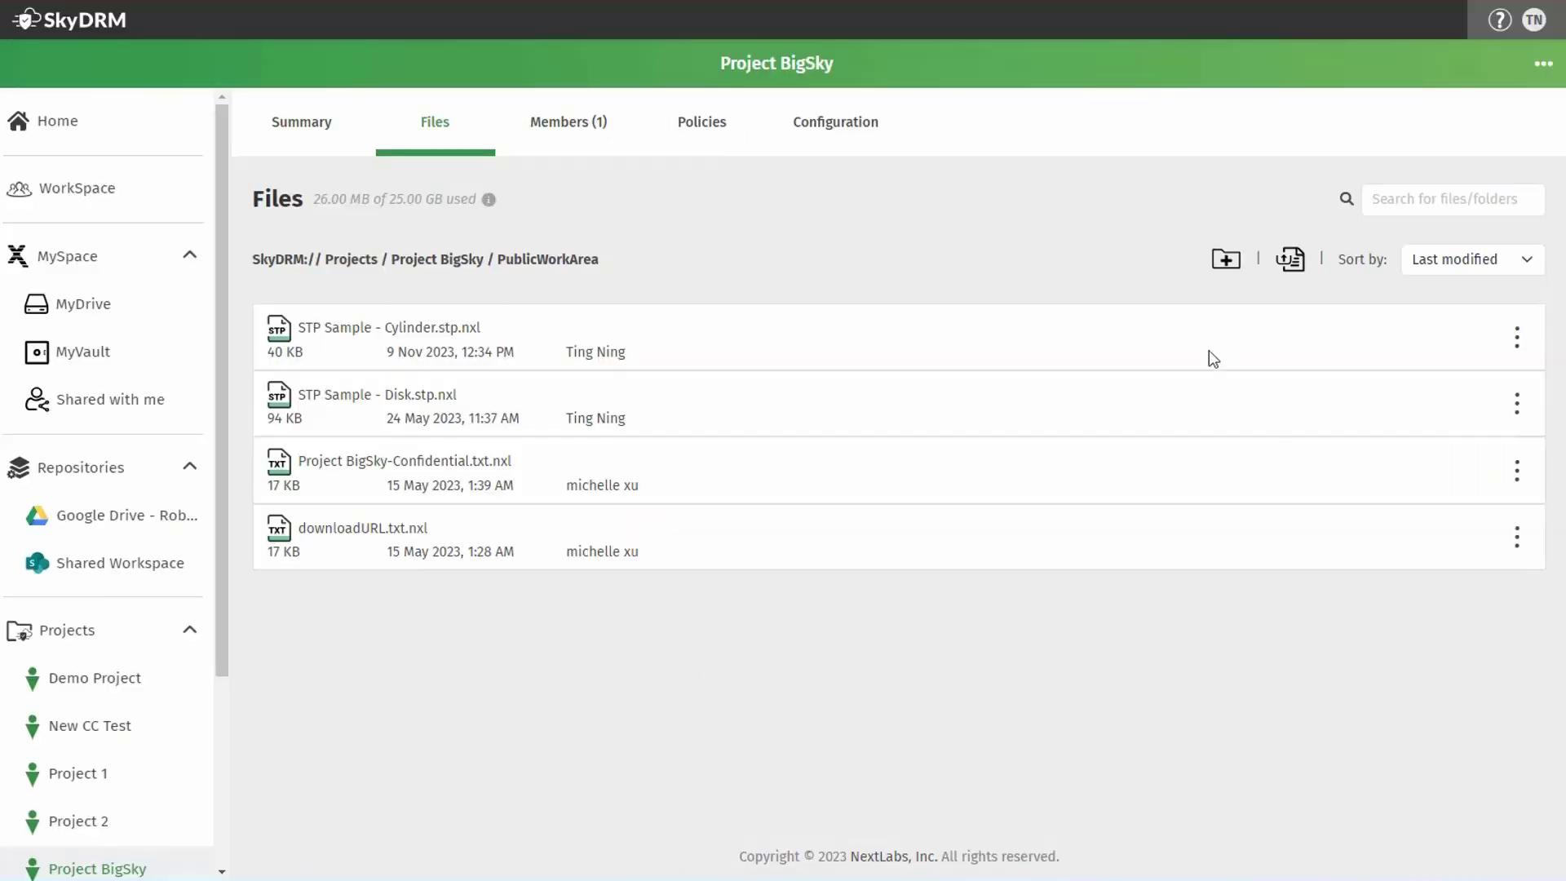
- Open the CAD folder under Sample Files in the Shared Workspace repository
{"action": "left_click", "coordinate": [90, 567]}
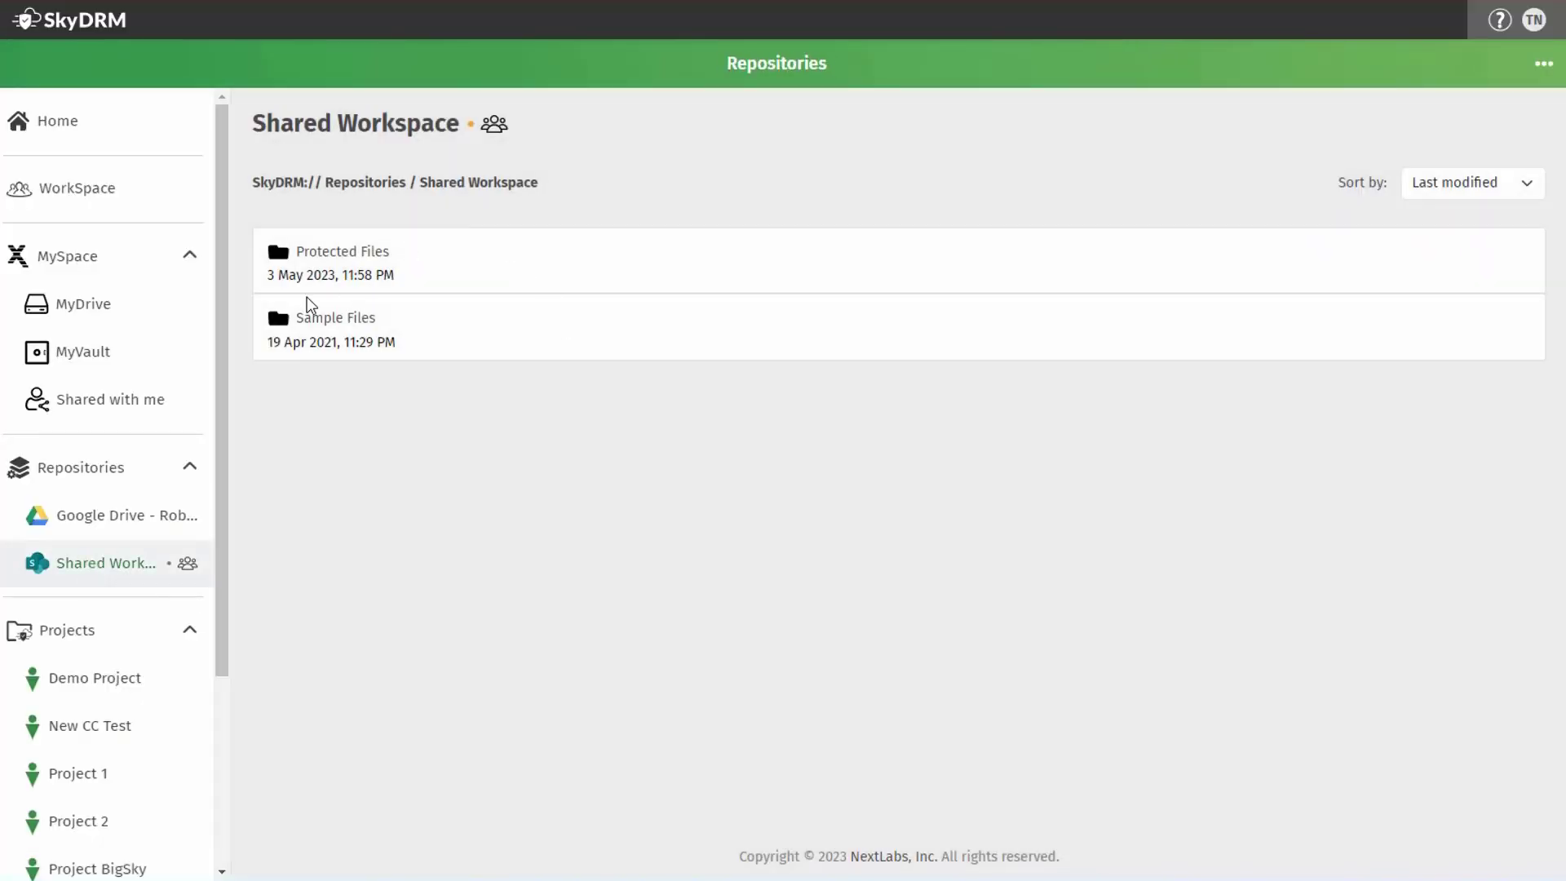
{"action": "left_click", "coordinate": [336, 326]}
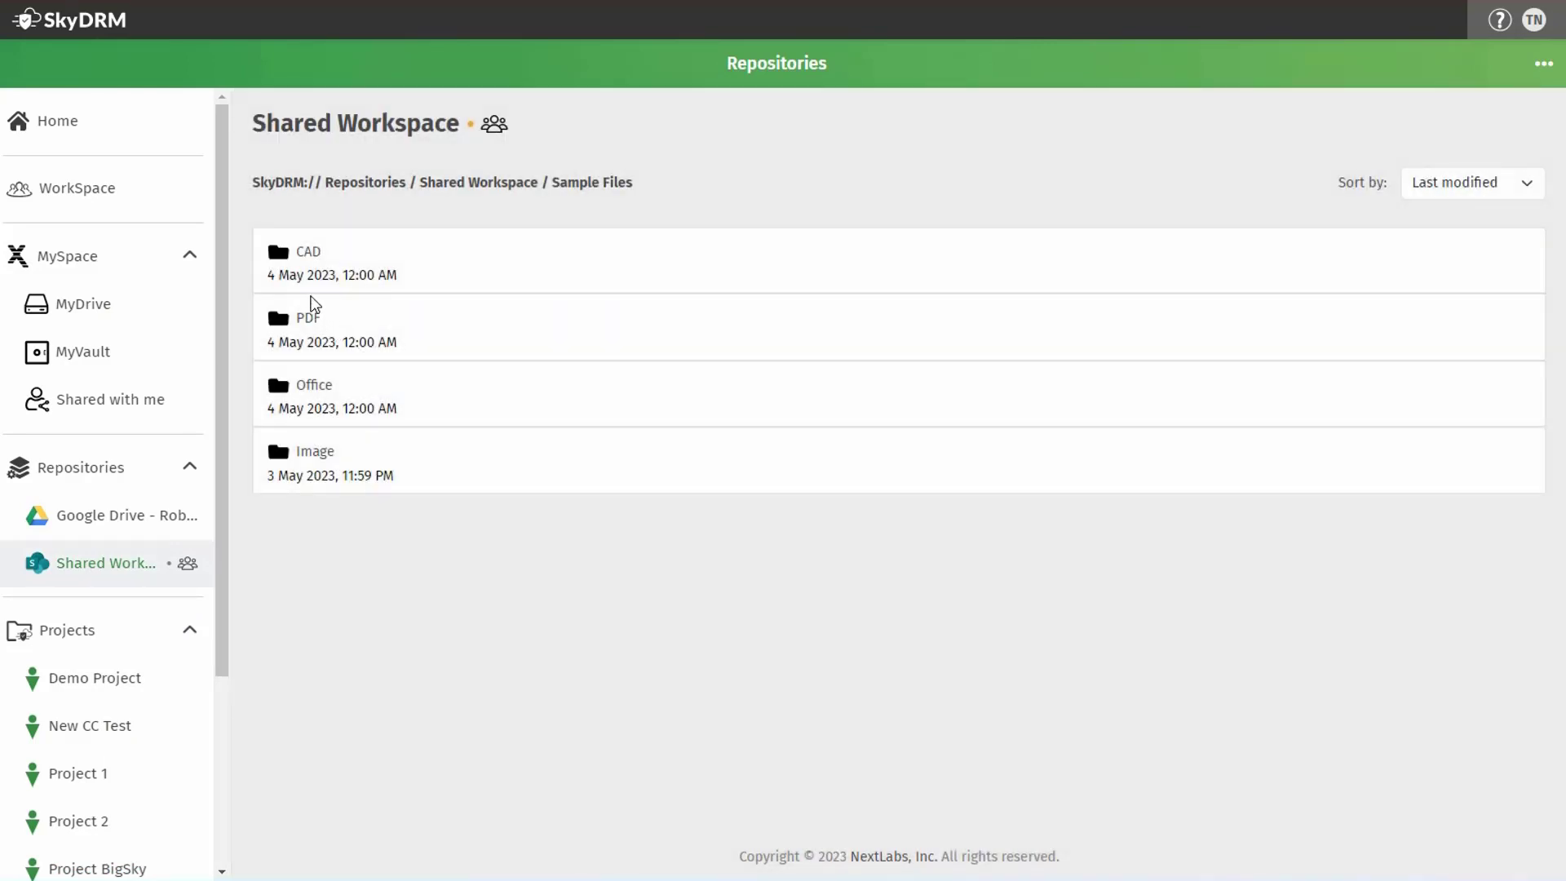
{"action": "left_click", "coordinate": [309, 251]}
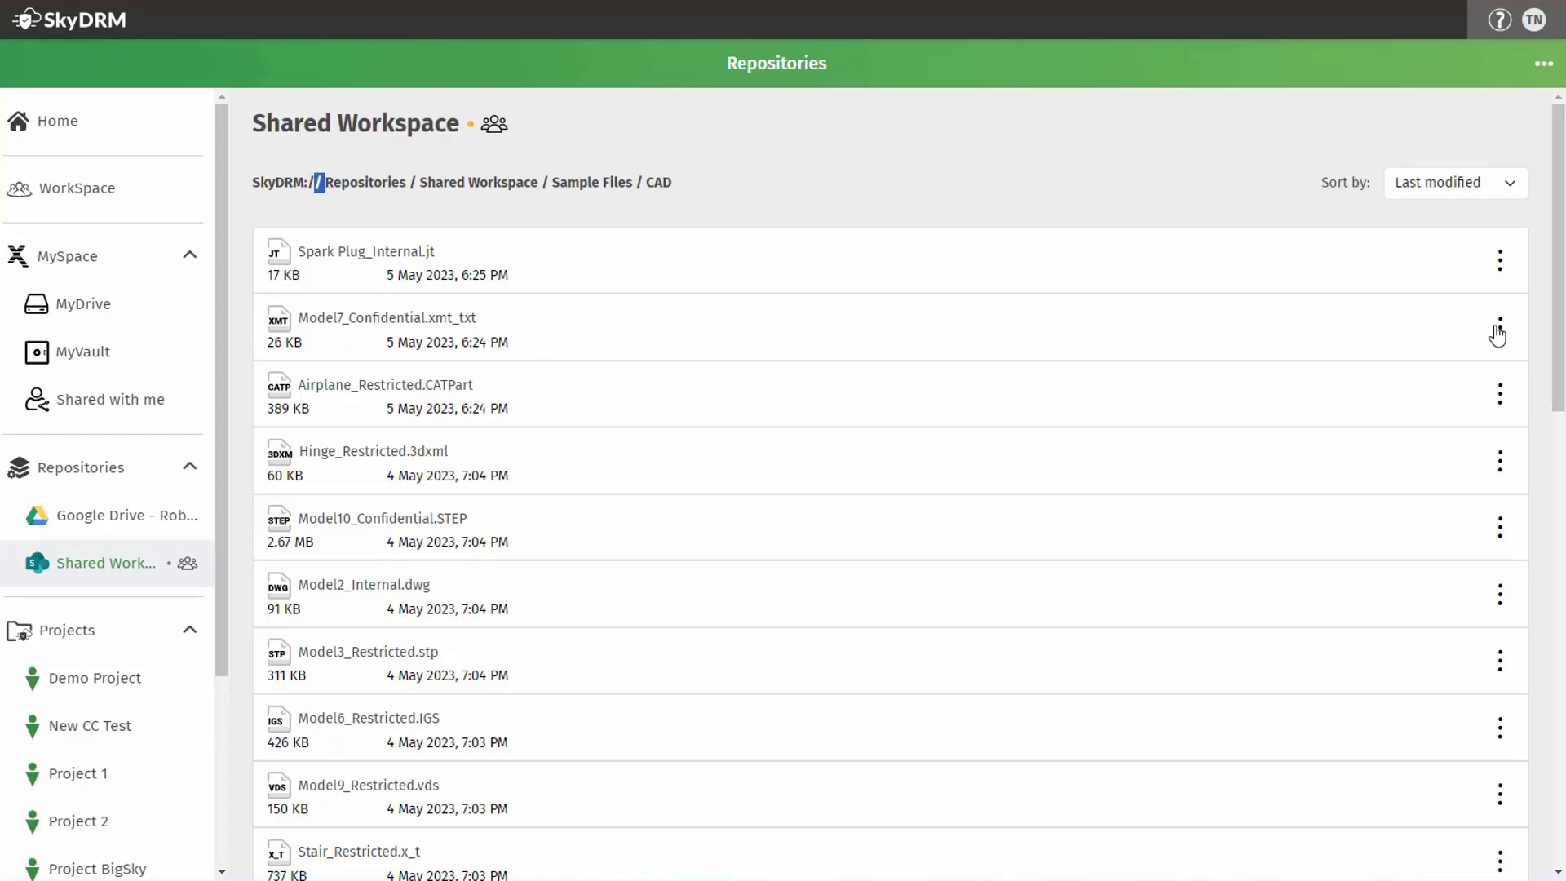
- Create a protected file from Model7_Confidential.xmt_txt, saved to PublicWorkArea of Project BigSky and classified as Confidential
{"action": "left_click", "coordinate": [1473, 327]}
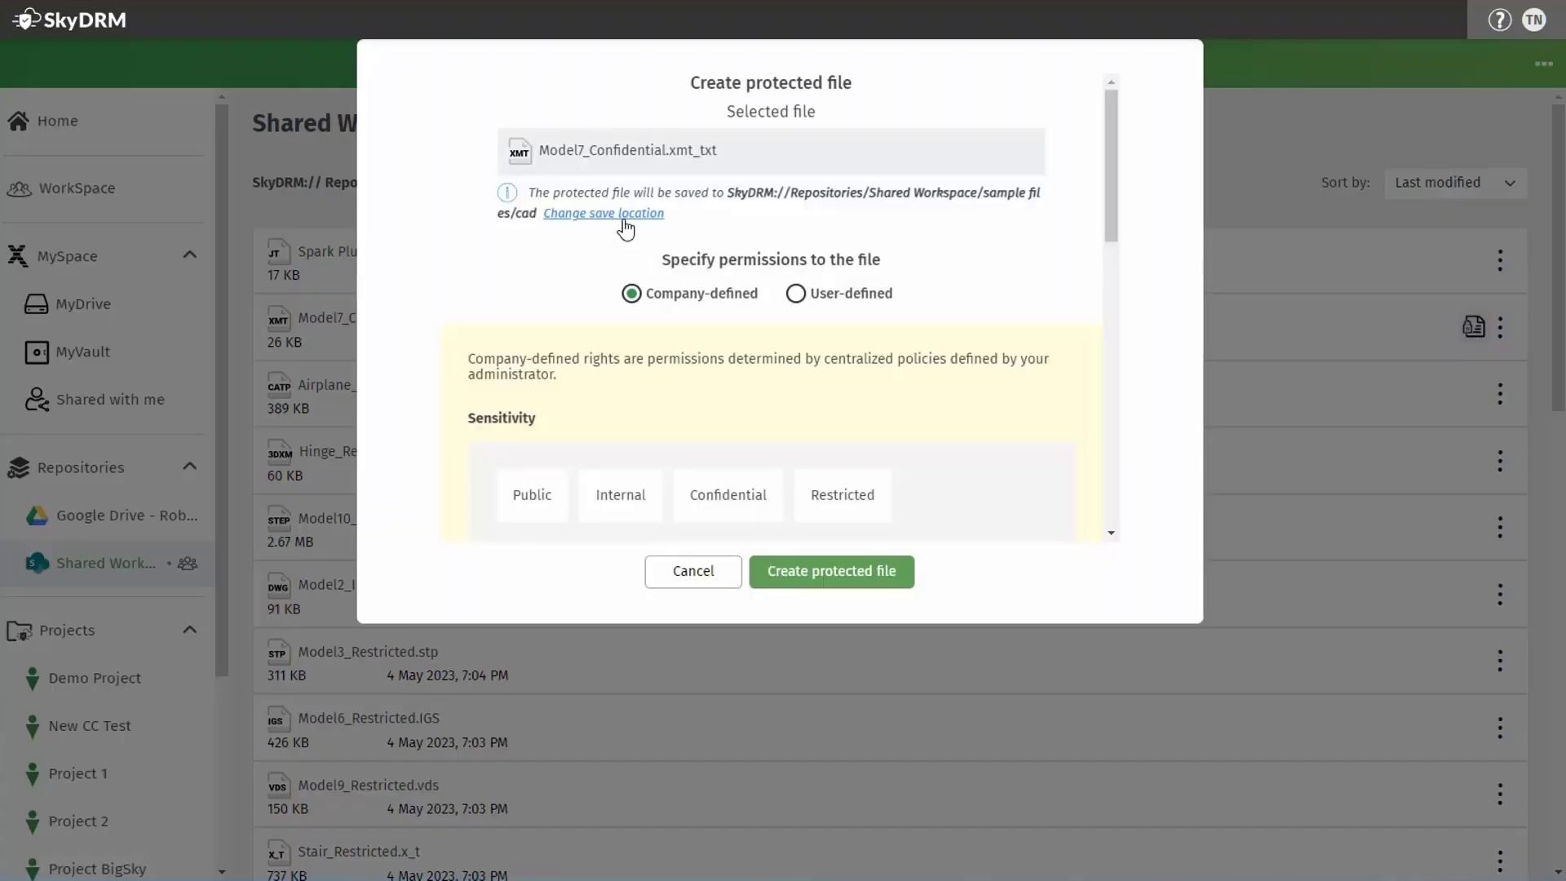
{"action": "left_click", "coordinate": [624, 217]}
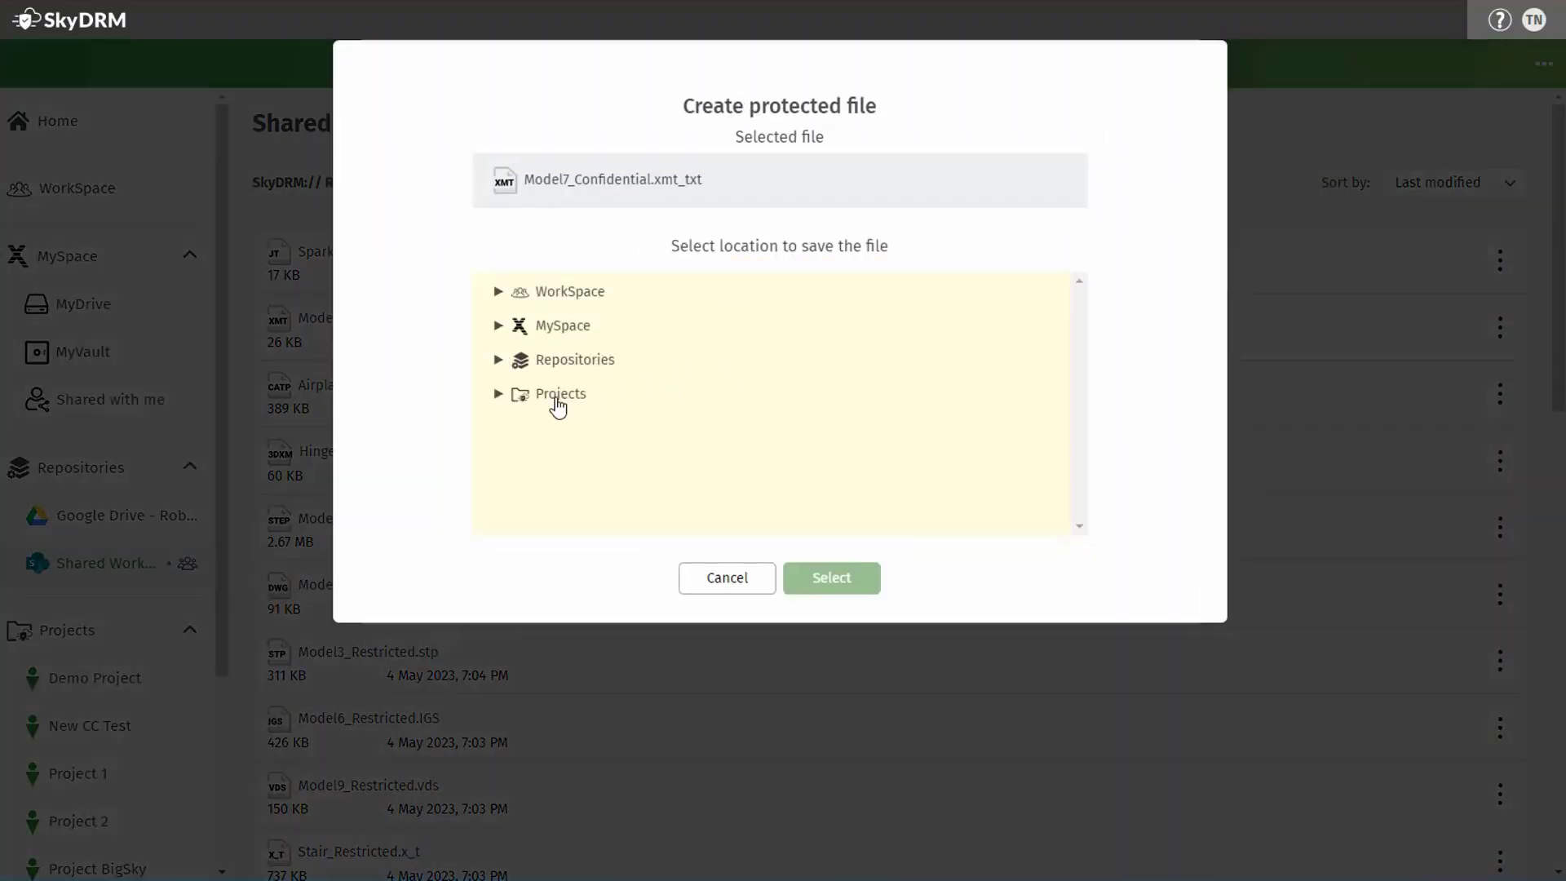
{"action": "left_click", "coordinate": [500, 395]}
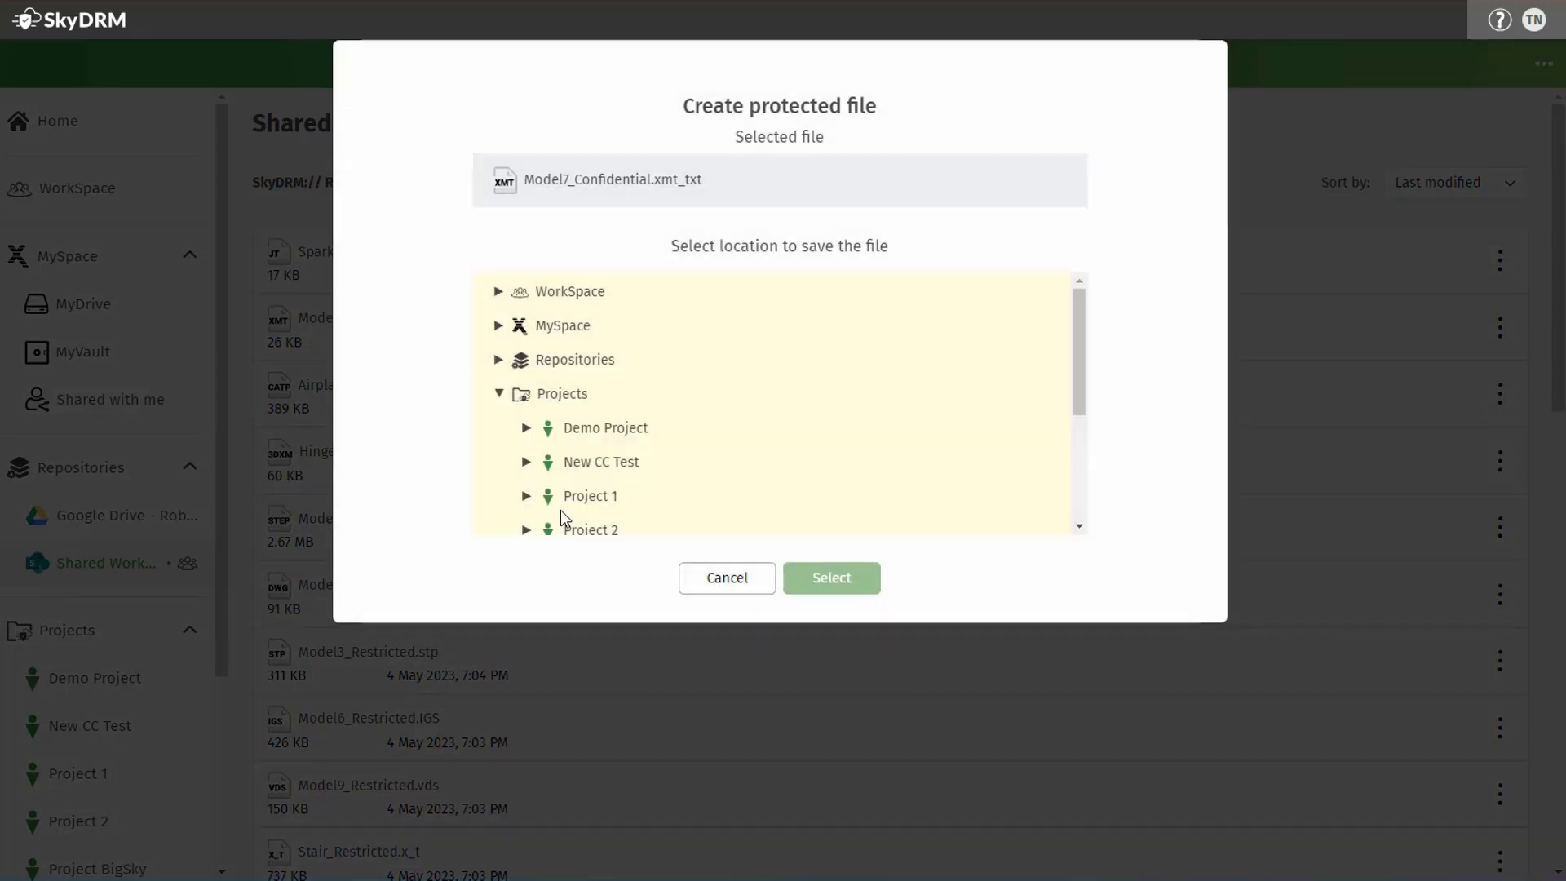
{"action": "scroll", "coordinate": [628, 510], "scroll_direction": "down", "scroll_amount": 3}
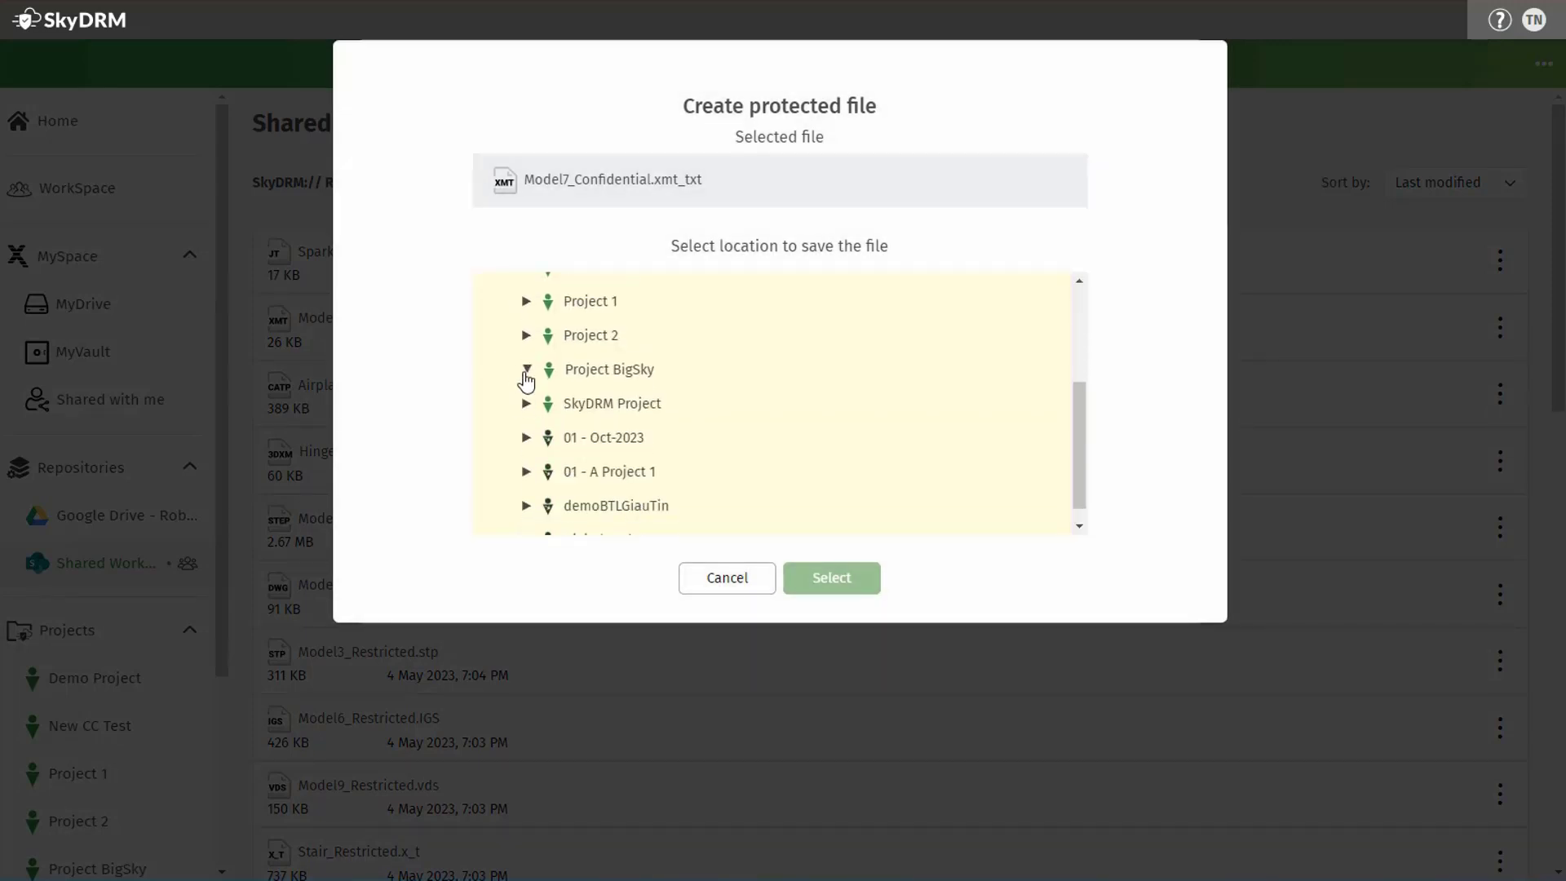
{"action": "left_click", "coordinate": [526, 371]}
{"action": "left_click", "coordinate": [632, 406]}
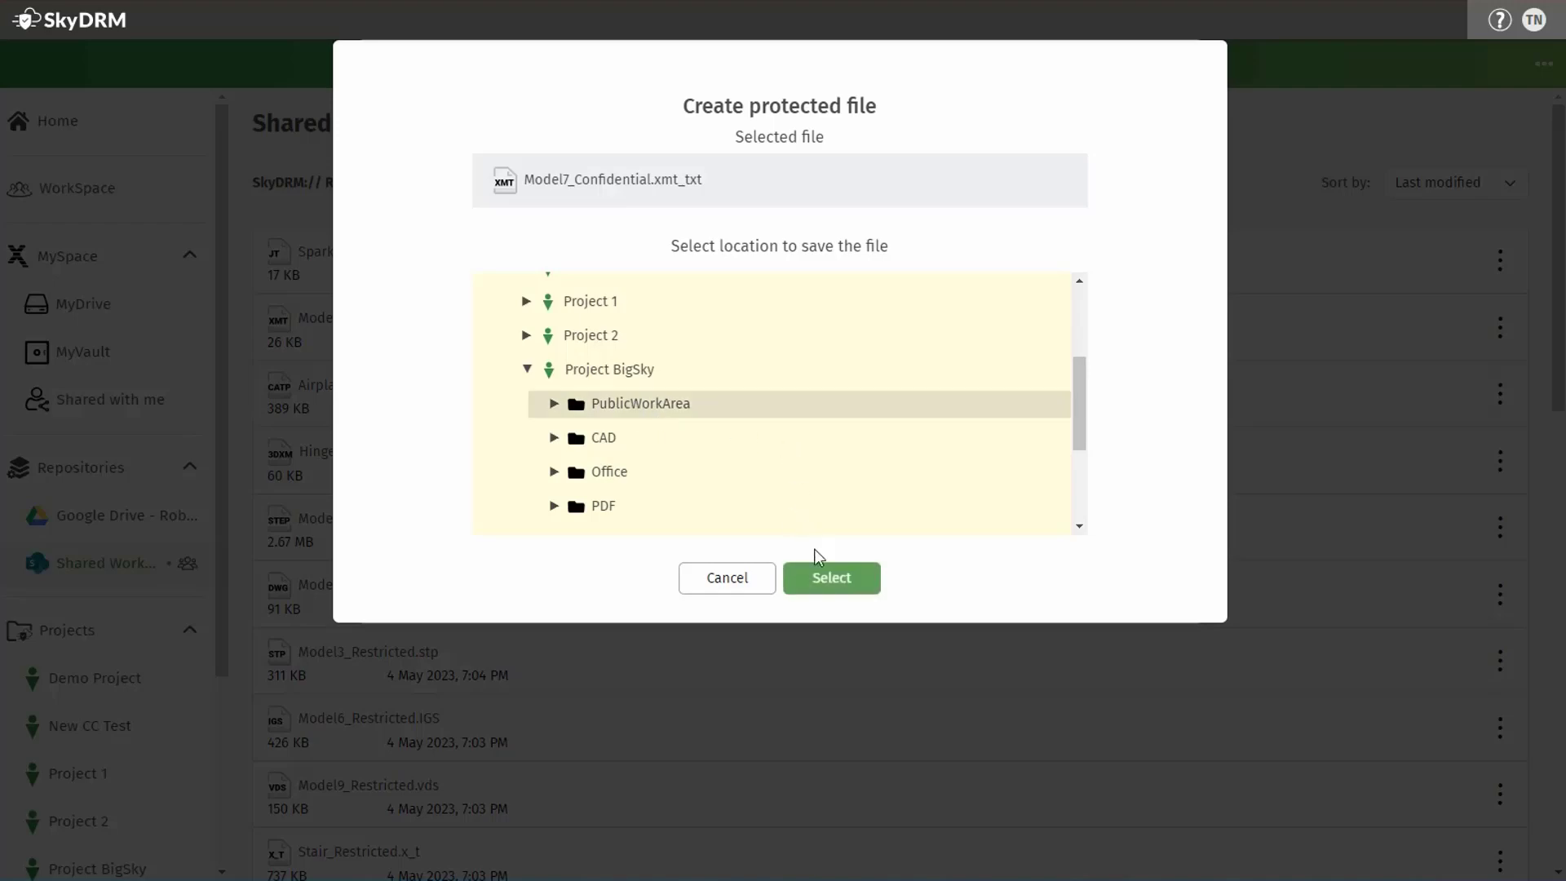
{"action": "left_click", "coordinate": [836, 584]}
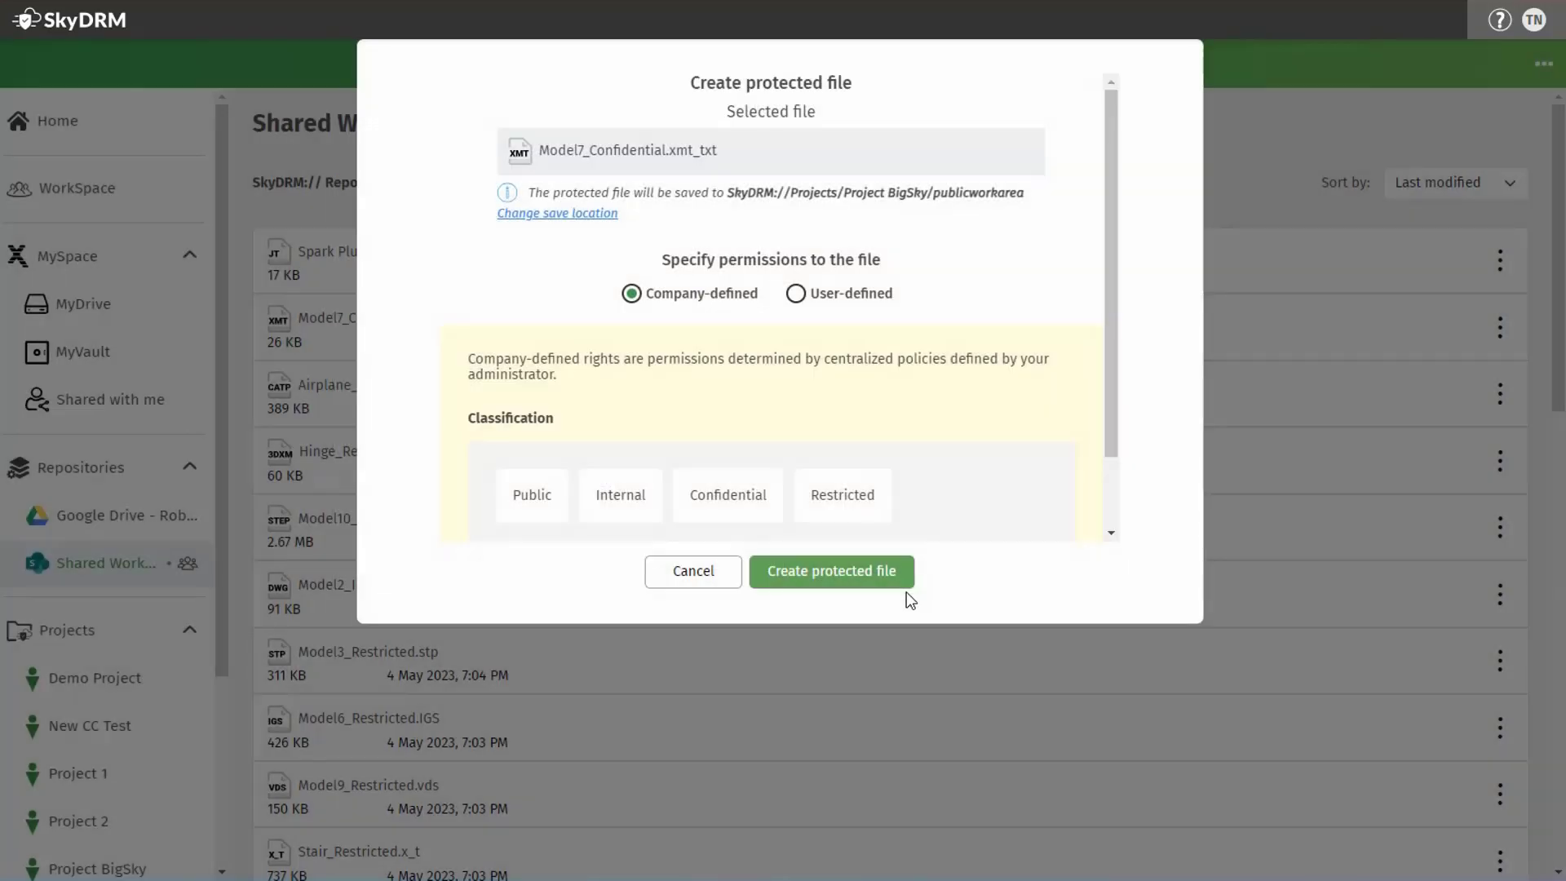
{"action": "left_click", "coordinate": [740, 509]}
{"action": "left_click", "coordinate": [832, 572]}
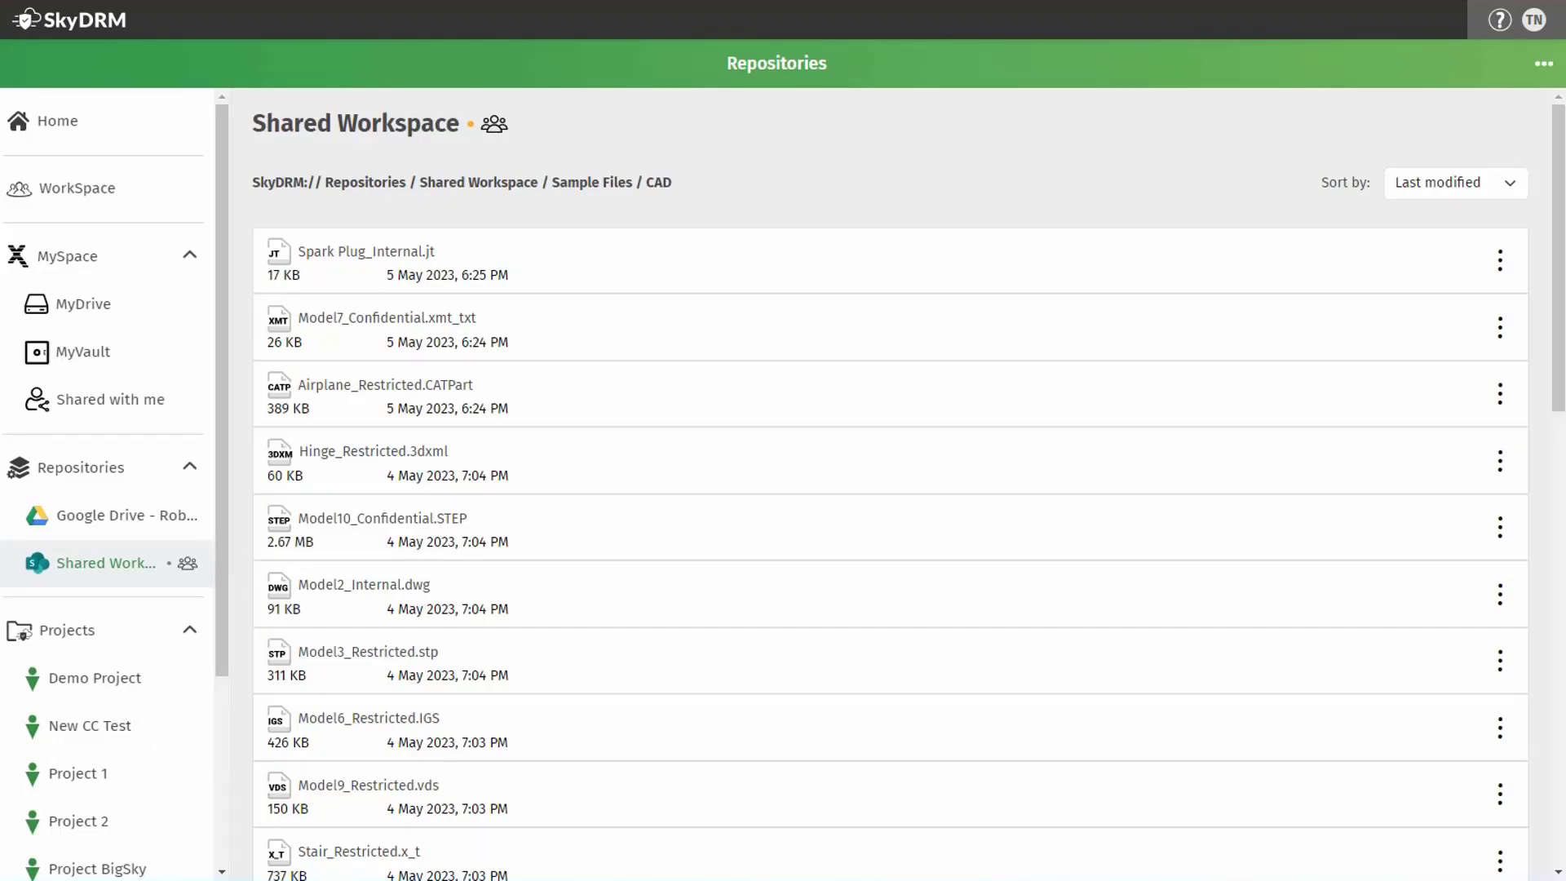
- Check the PublicWorkArea folder of Project BigSky for the protected Model7_Confidential.xmt_txt.nxl
{"action": "left_click", "coordinate": [119, 870]}
{"action": "left_click", "coordinate": [433, 155]}
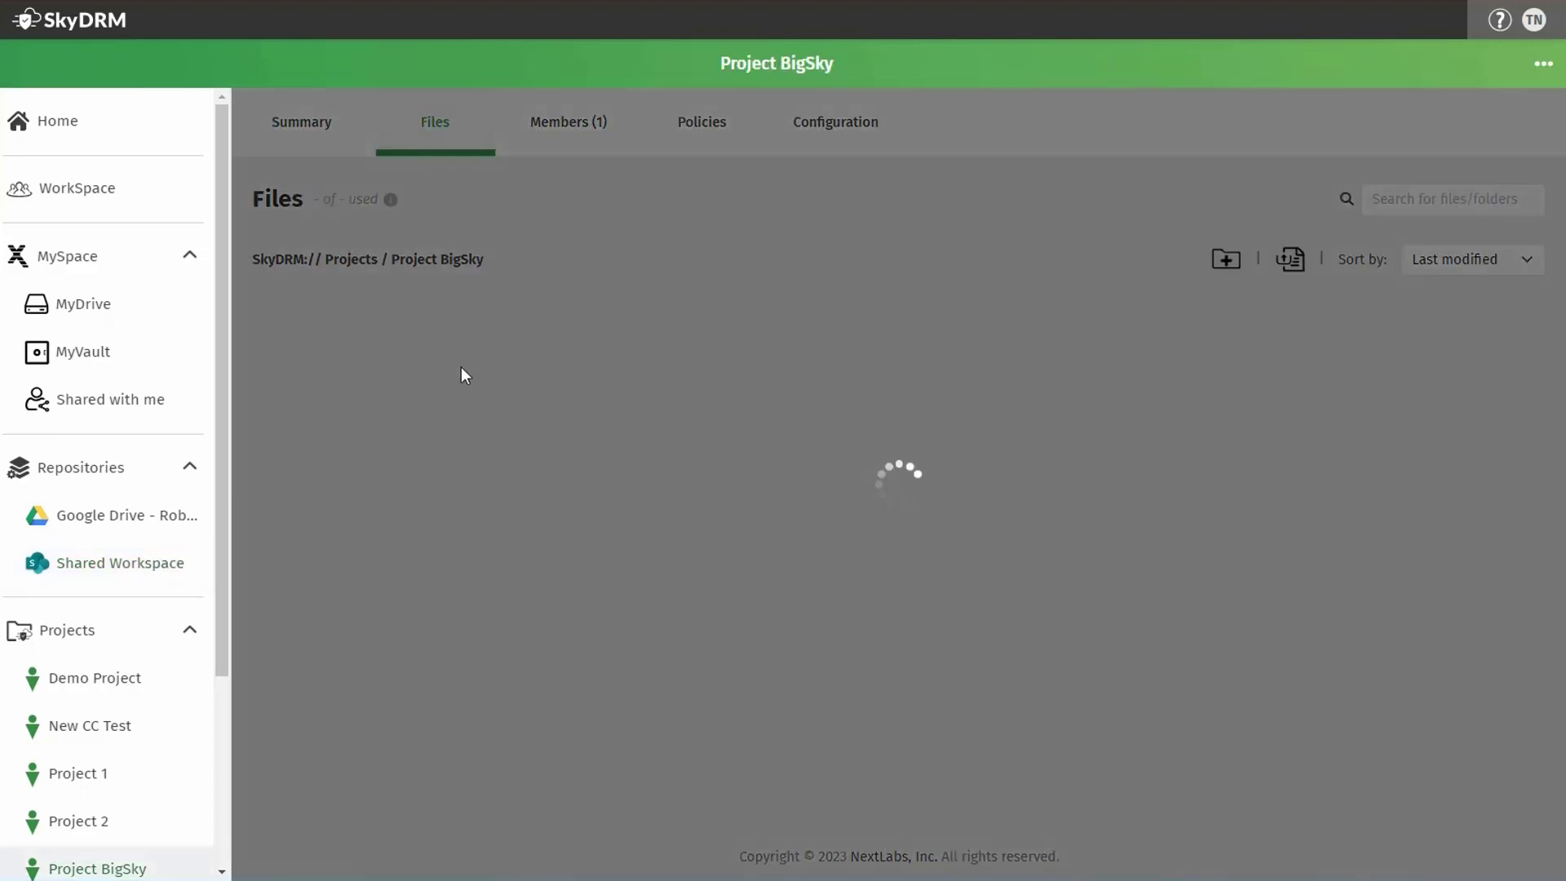
{"action": "left_click", "coordinate": [368, 397]}
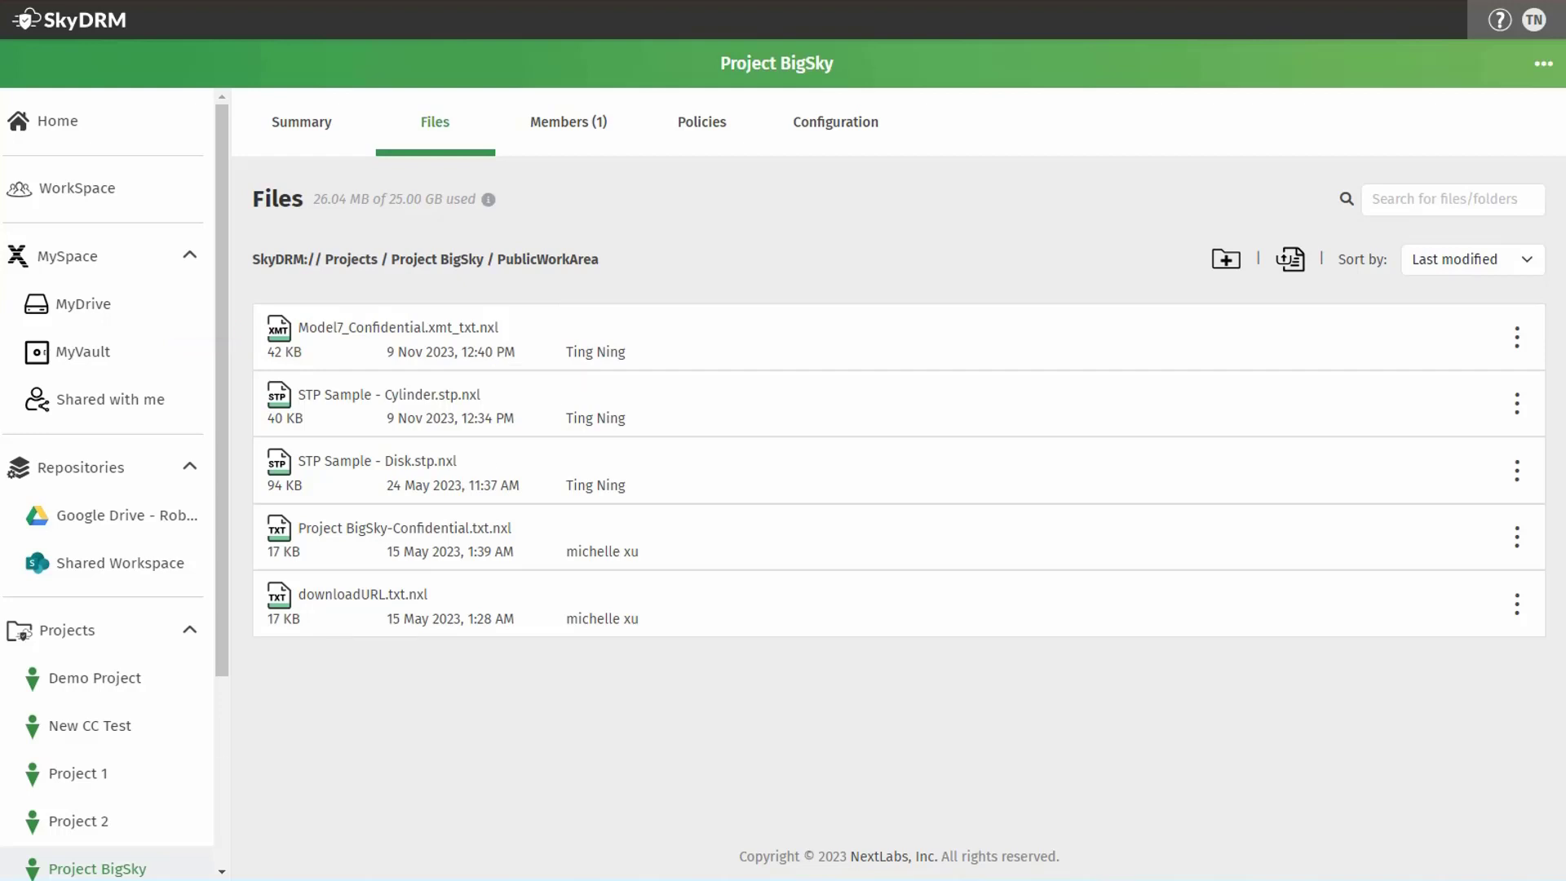
- Return to the Shared Workspace repository and open the PDF folder under Sample Files
{"action": "left_click", "coordinate": [98, 870]}
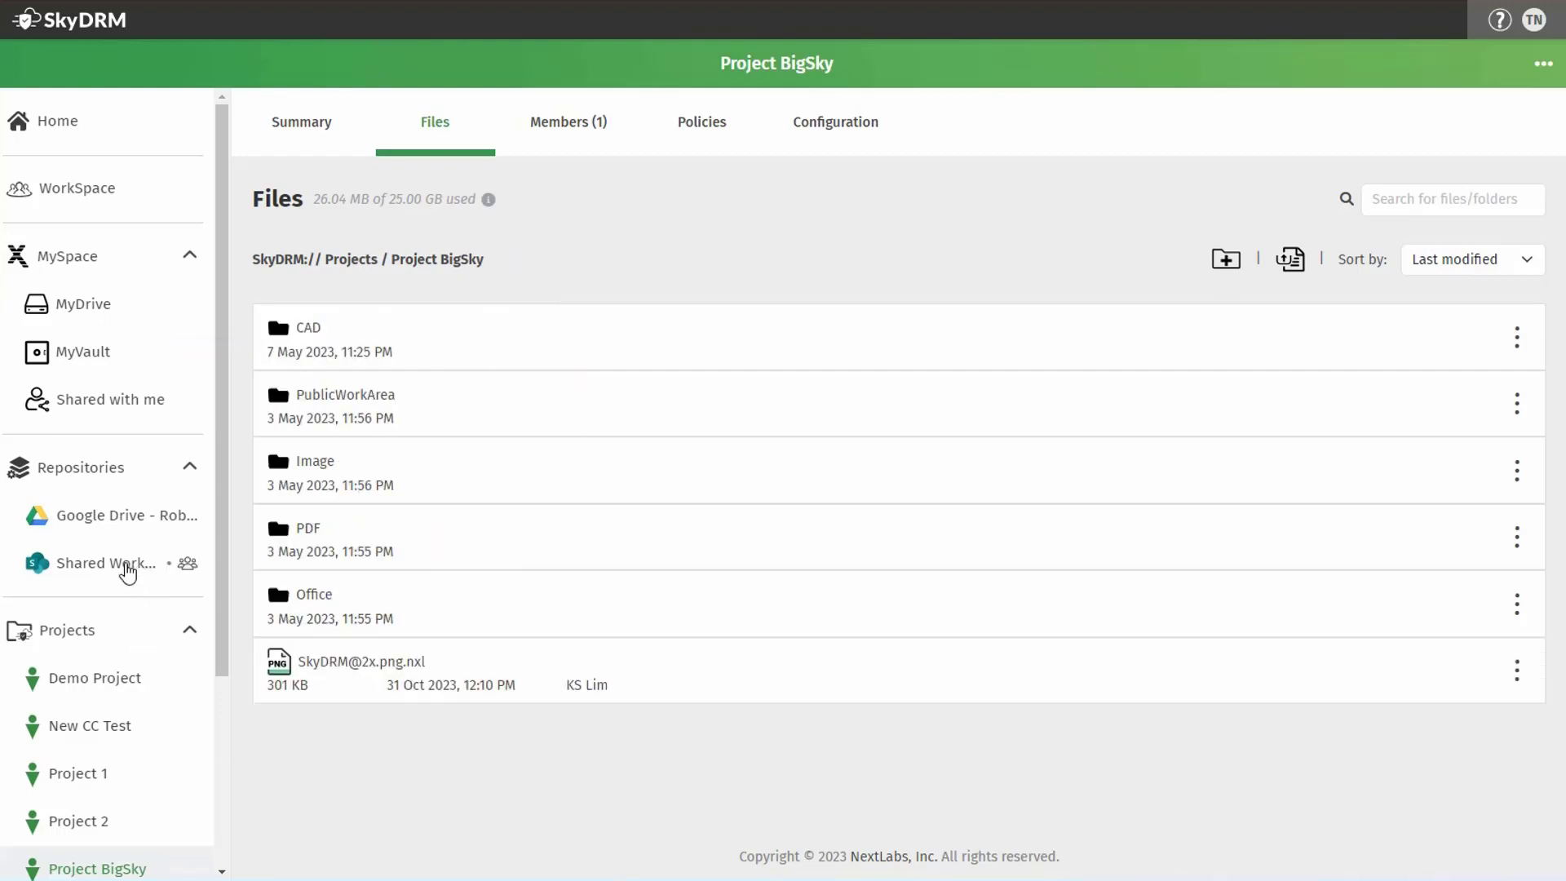
{"action": "left_click", "coordinate": [128, 569]}
{"action": "double_click", "coordinate": [324, 338]}
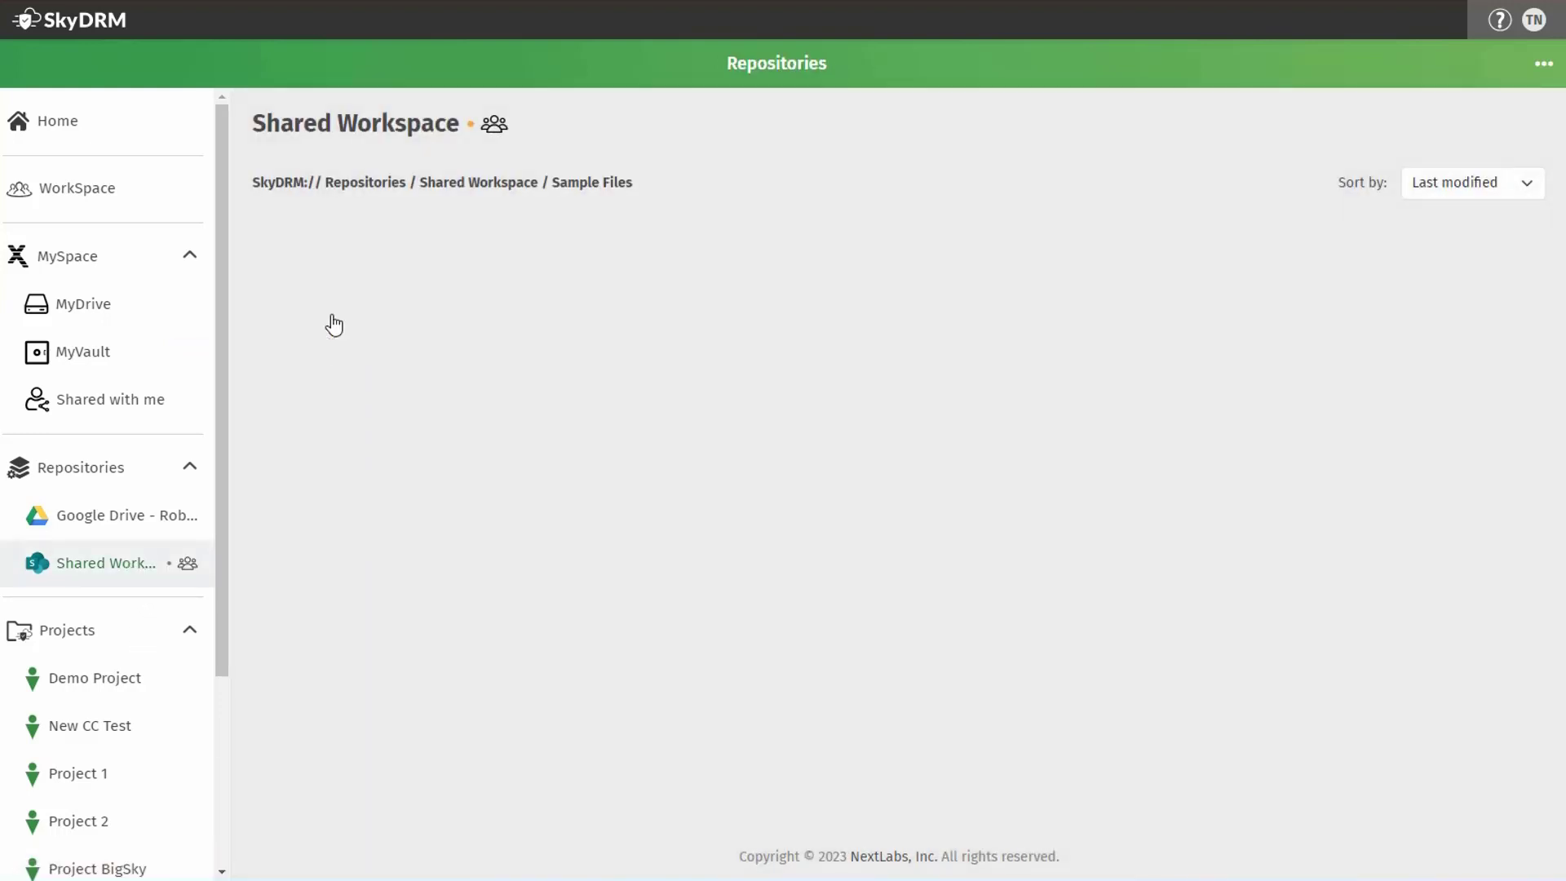
{"action": "double_click", "coordinate": [310, 326]}
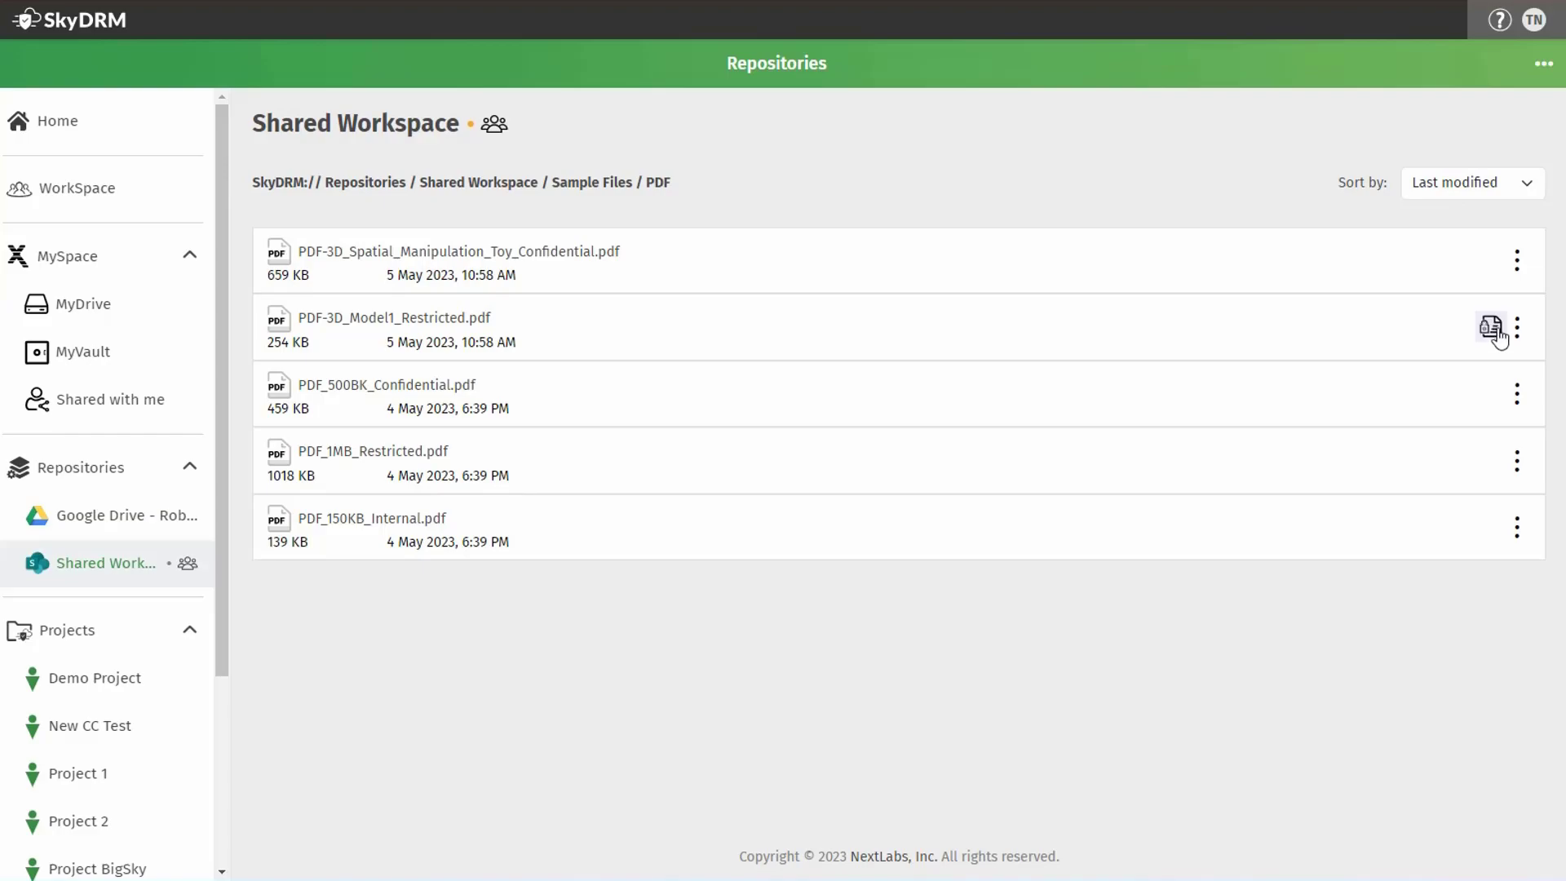
- Create a protected file from PDF-3D_Model1_Restricted.pdf, saved to PublicWorkArea under Protected Files in WorkSpace and classified as Restricted
{"action": "left_click", "coordinate": [1492, 327]}
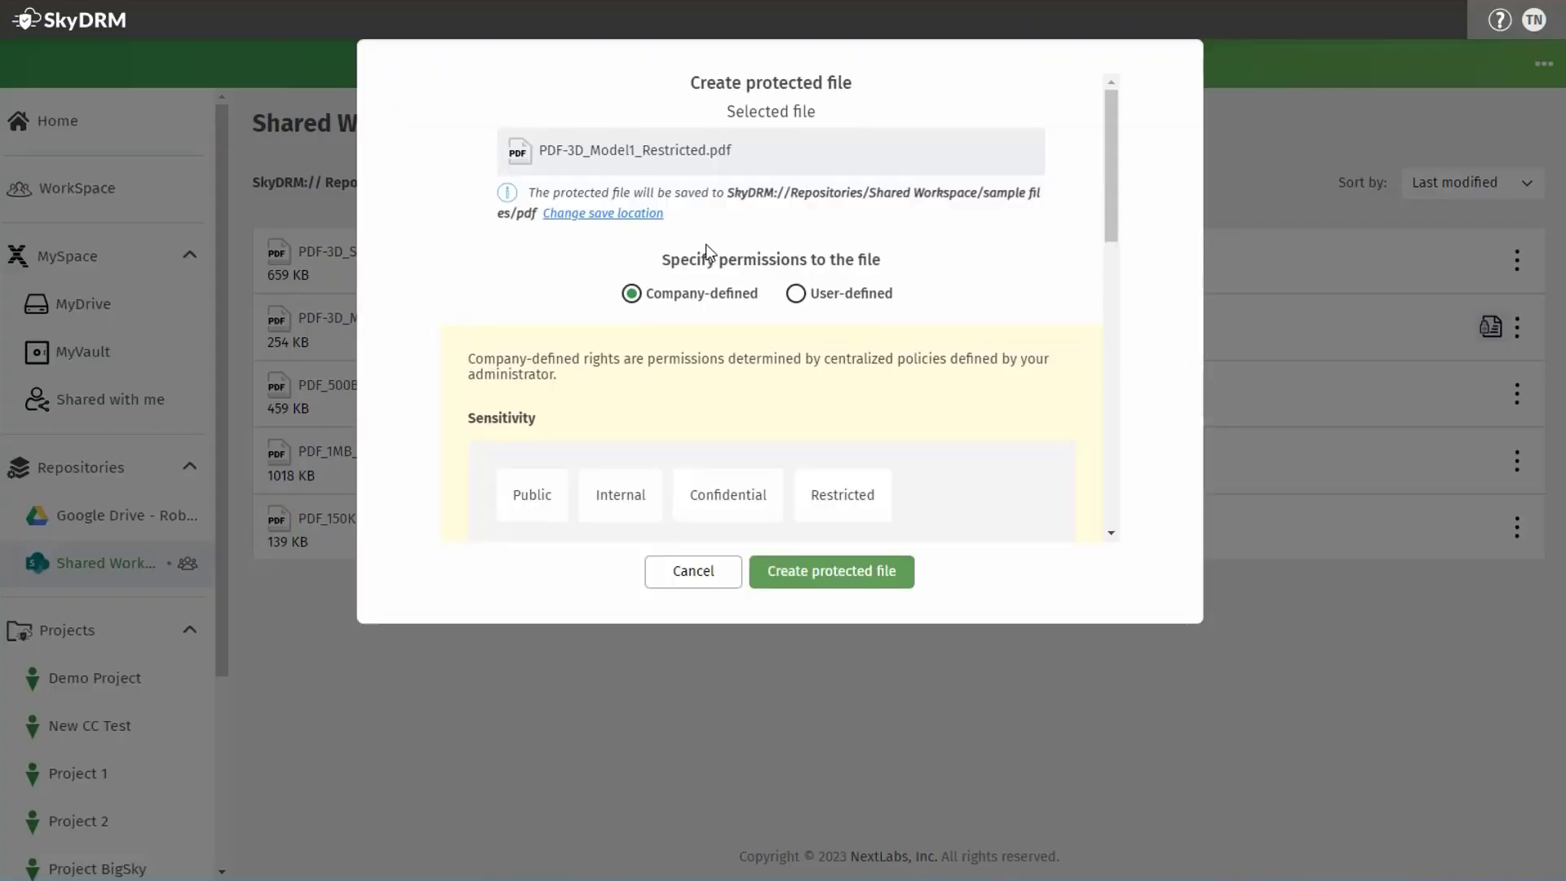
{"action": "left_click", "coordinate": [609, 216]}
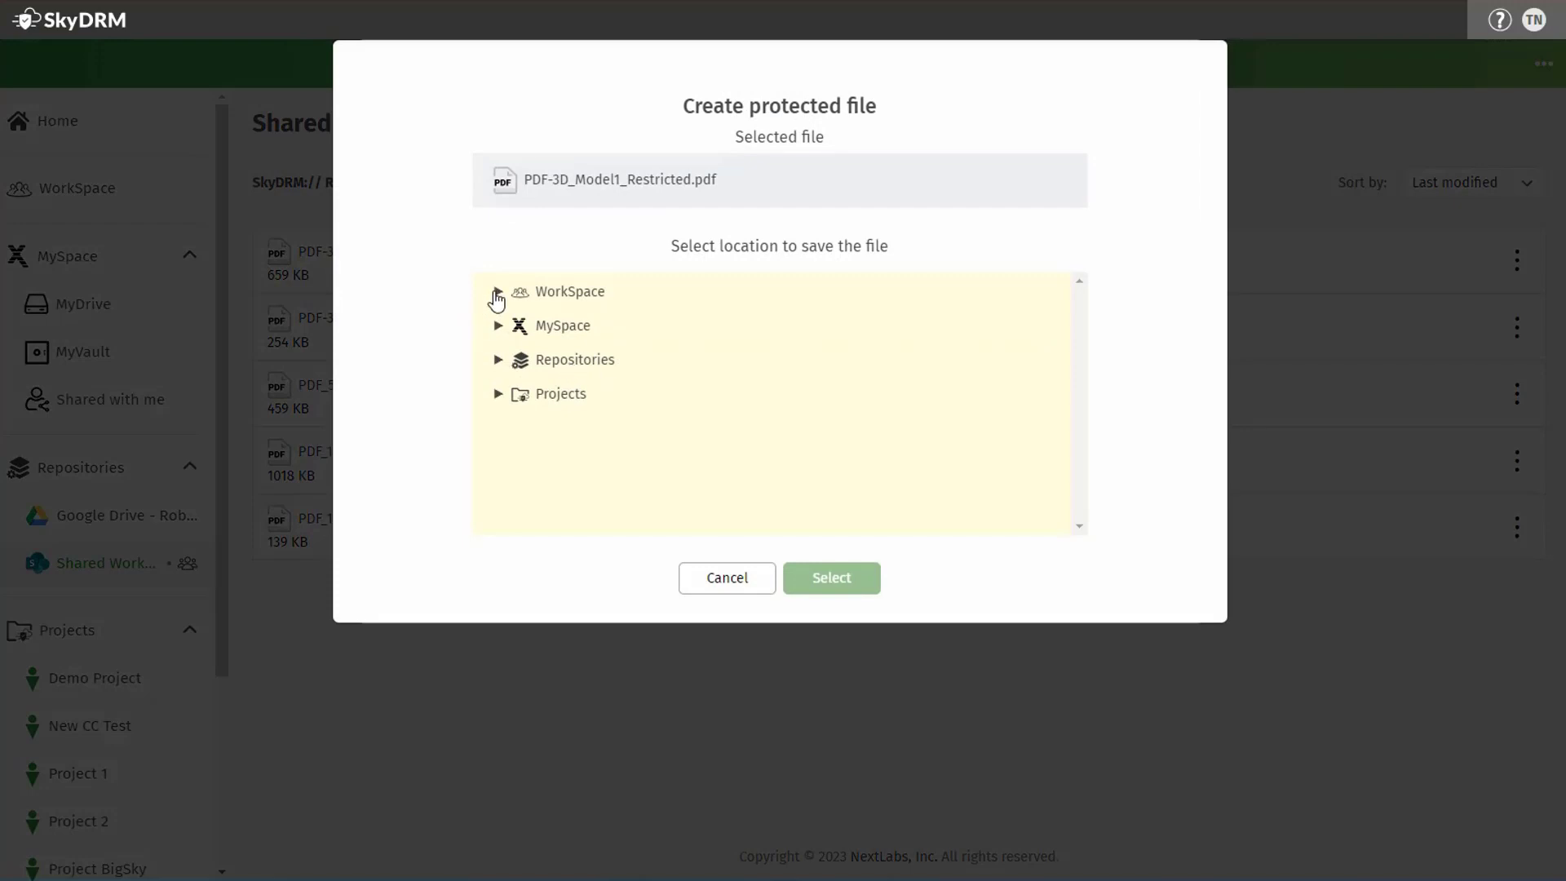
{"action": "left_click", "coordinate": [497, 294]}
{"action": "left_click", "coordinate": [527, 327]}
{"action": "left_click", "coordinate": [652, 394]}
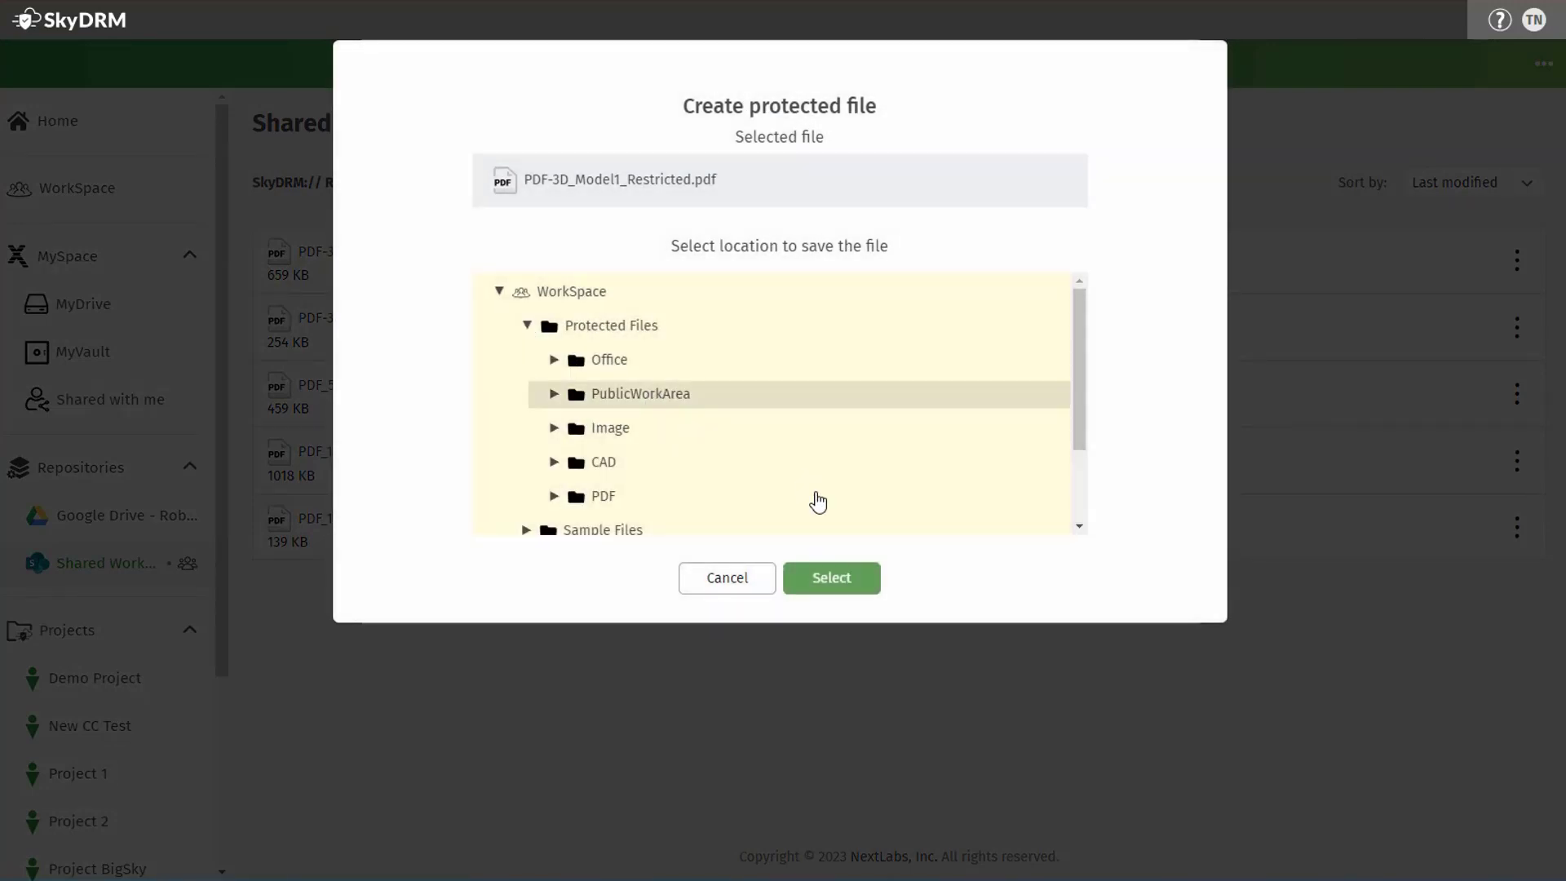
{"action": "left_click", "coordinate": [832, 581]}
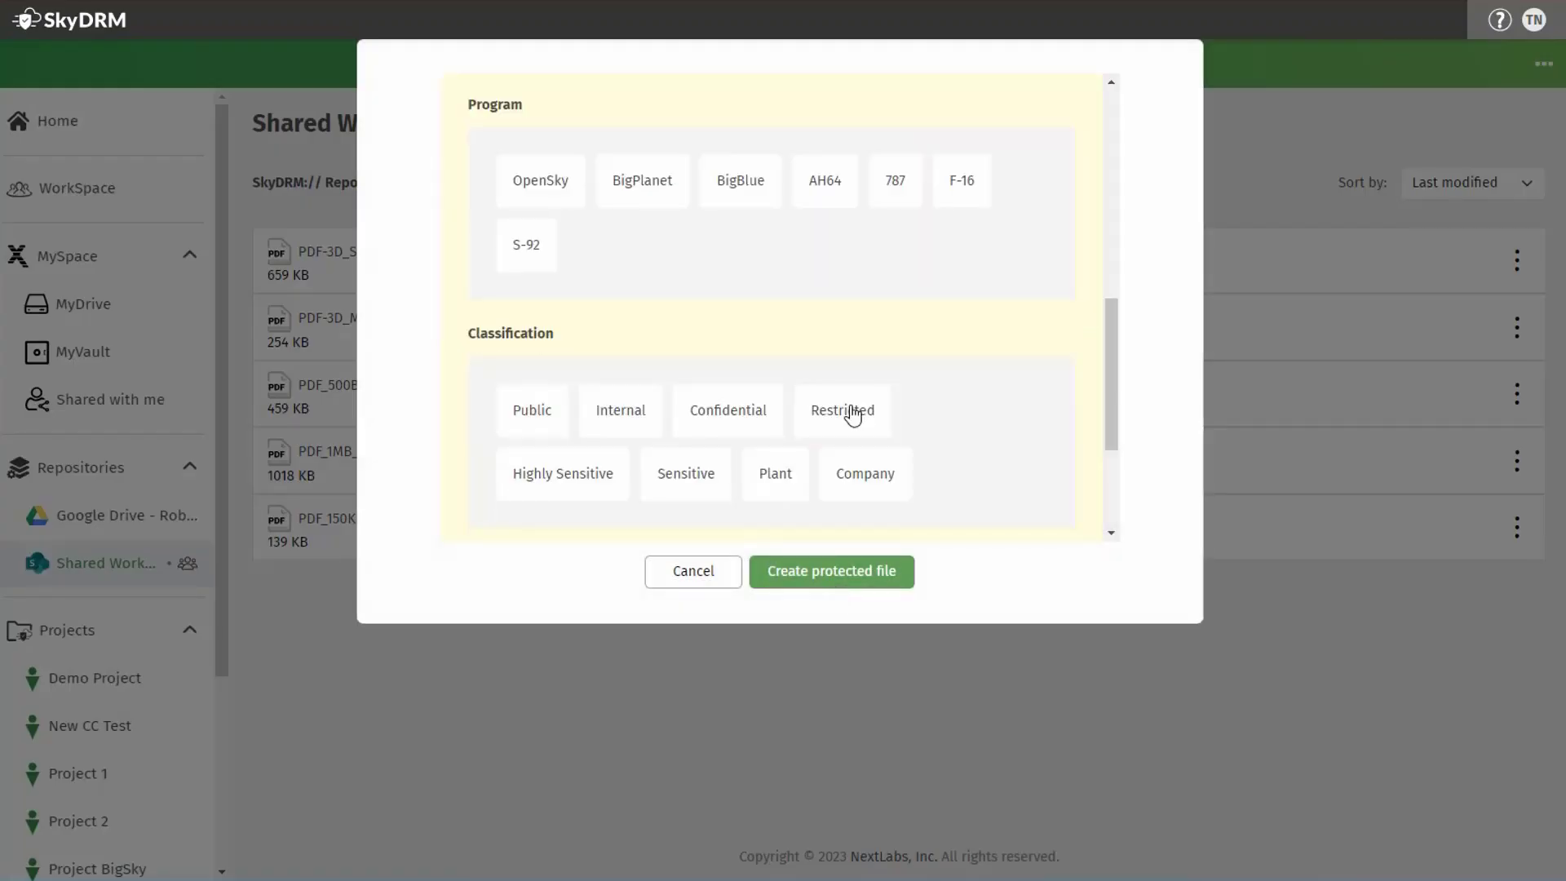
{"action": "left_click", "coordinate": [854, 416]}
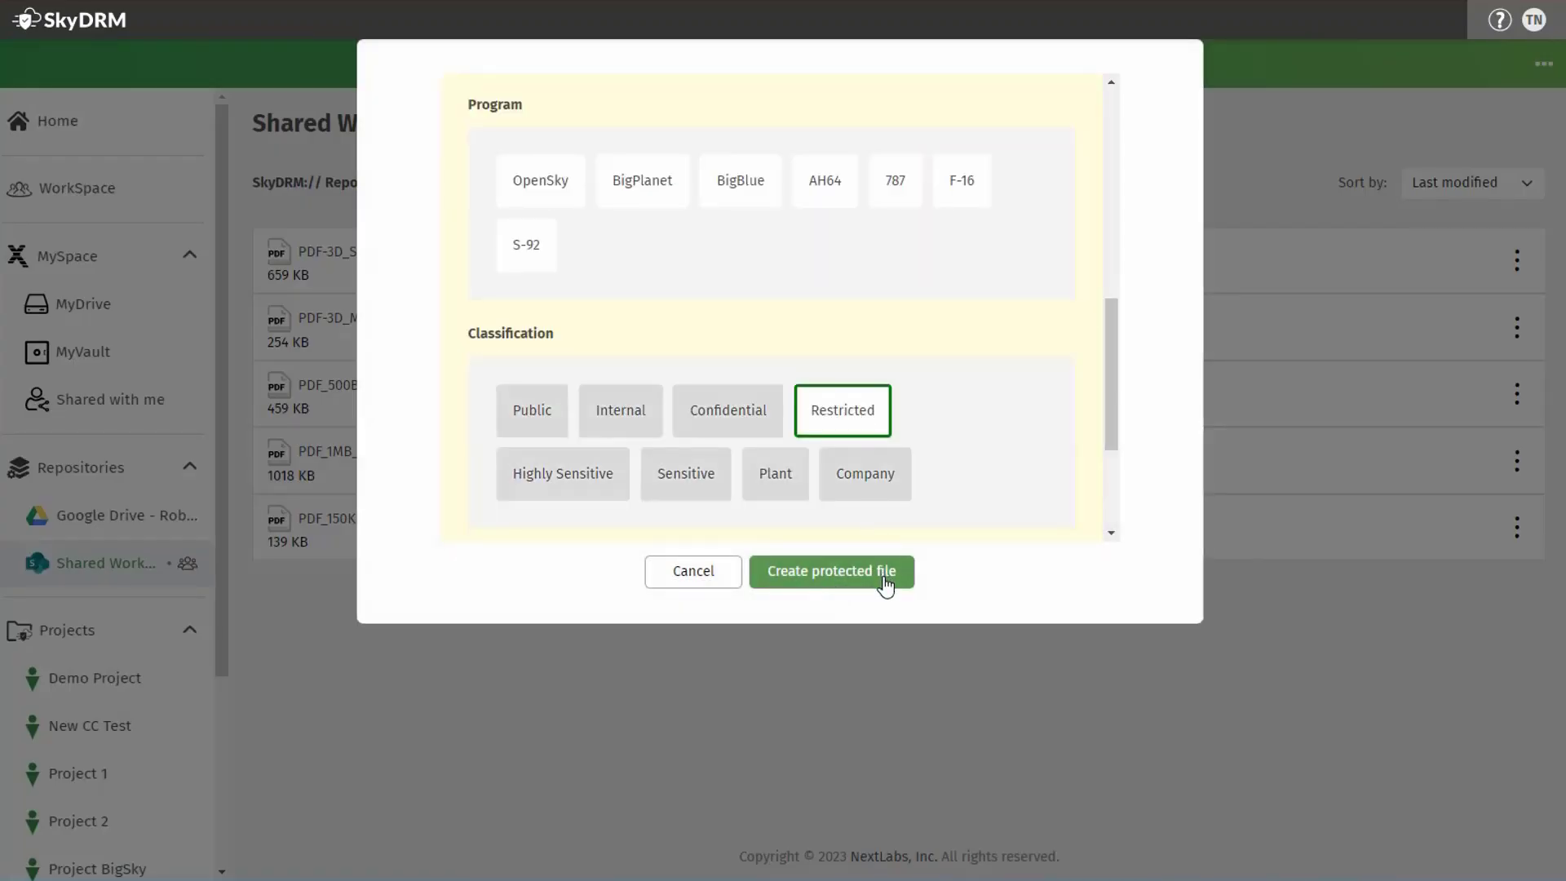
{"action": "left_click", "coordinate": [858, 574]}
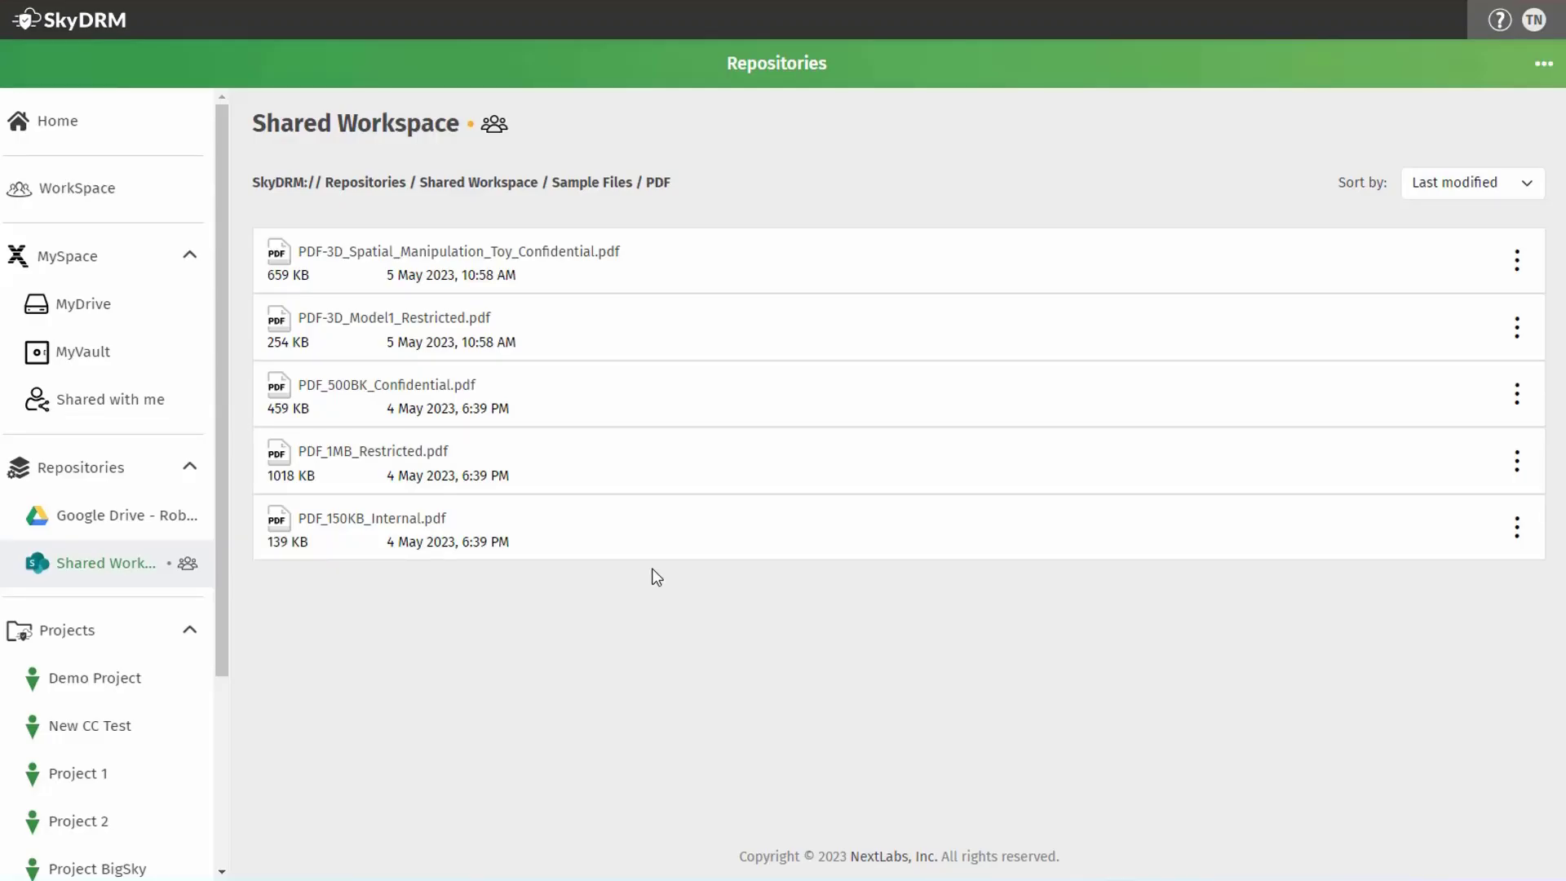
- Check the PublicWorkArea folder under Protected Files in WorkSpace for the protected PDF-3D_Model1_Restricted.pdf.nxl
{"action": "left_click", "coordinate": [63, 206]}
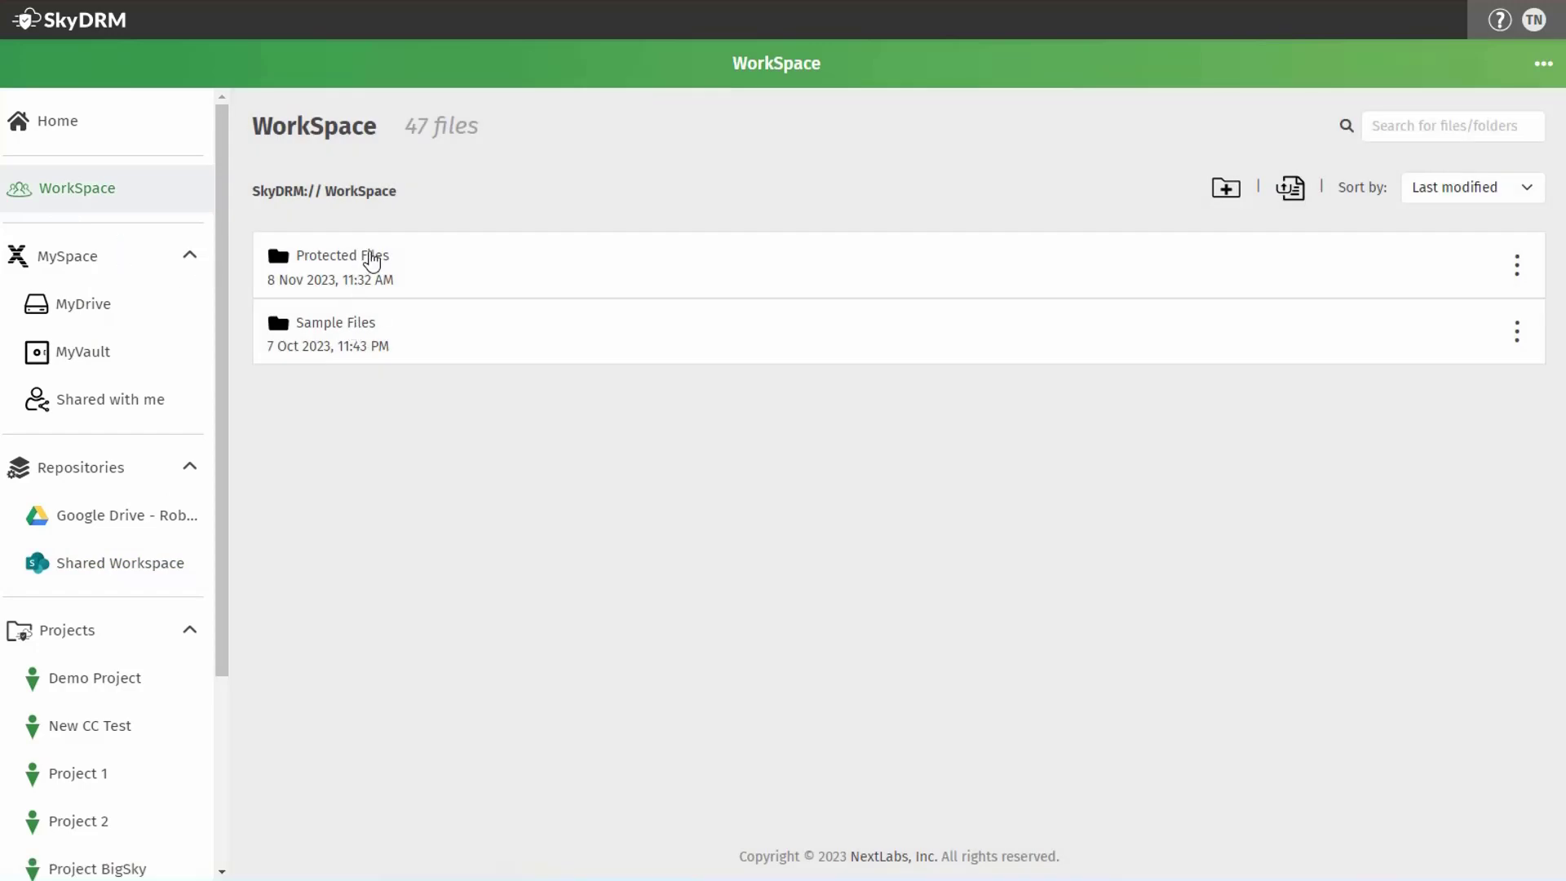
{"action": "left_click", "coordinate": [371, 263]}
{"action": "left_click", "coordinate": [357, 325]}
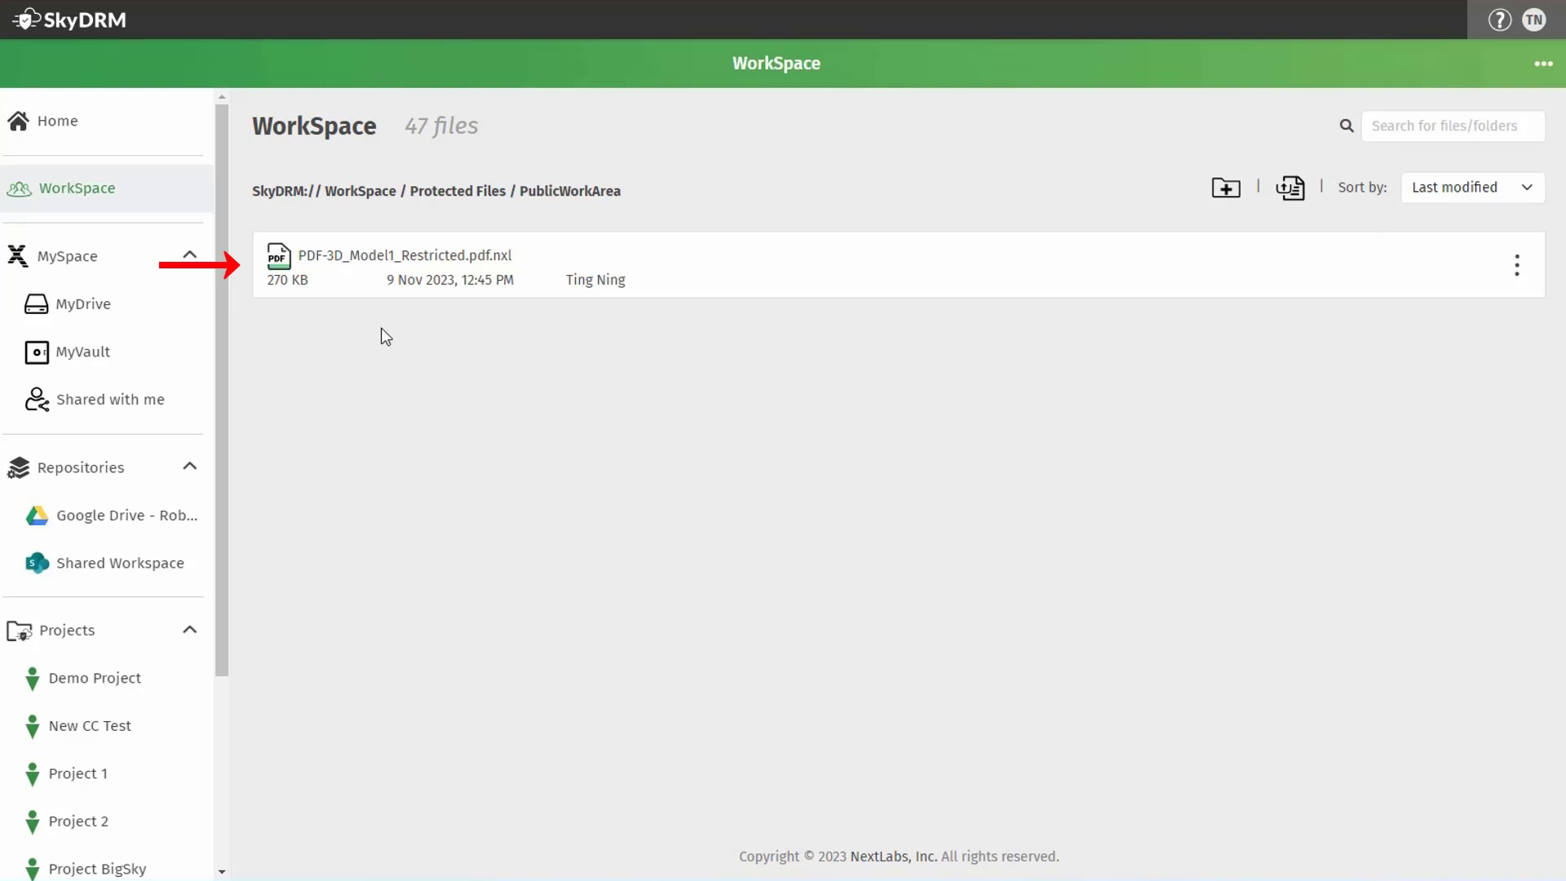
- Return to the Shared Workspace repository and open the Office folder under Sample Files
{"action": "left_click", "coordinate": [131, 571]}
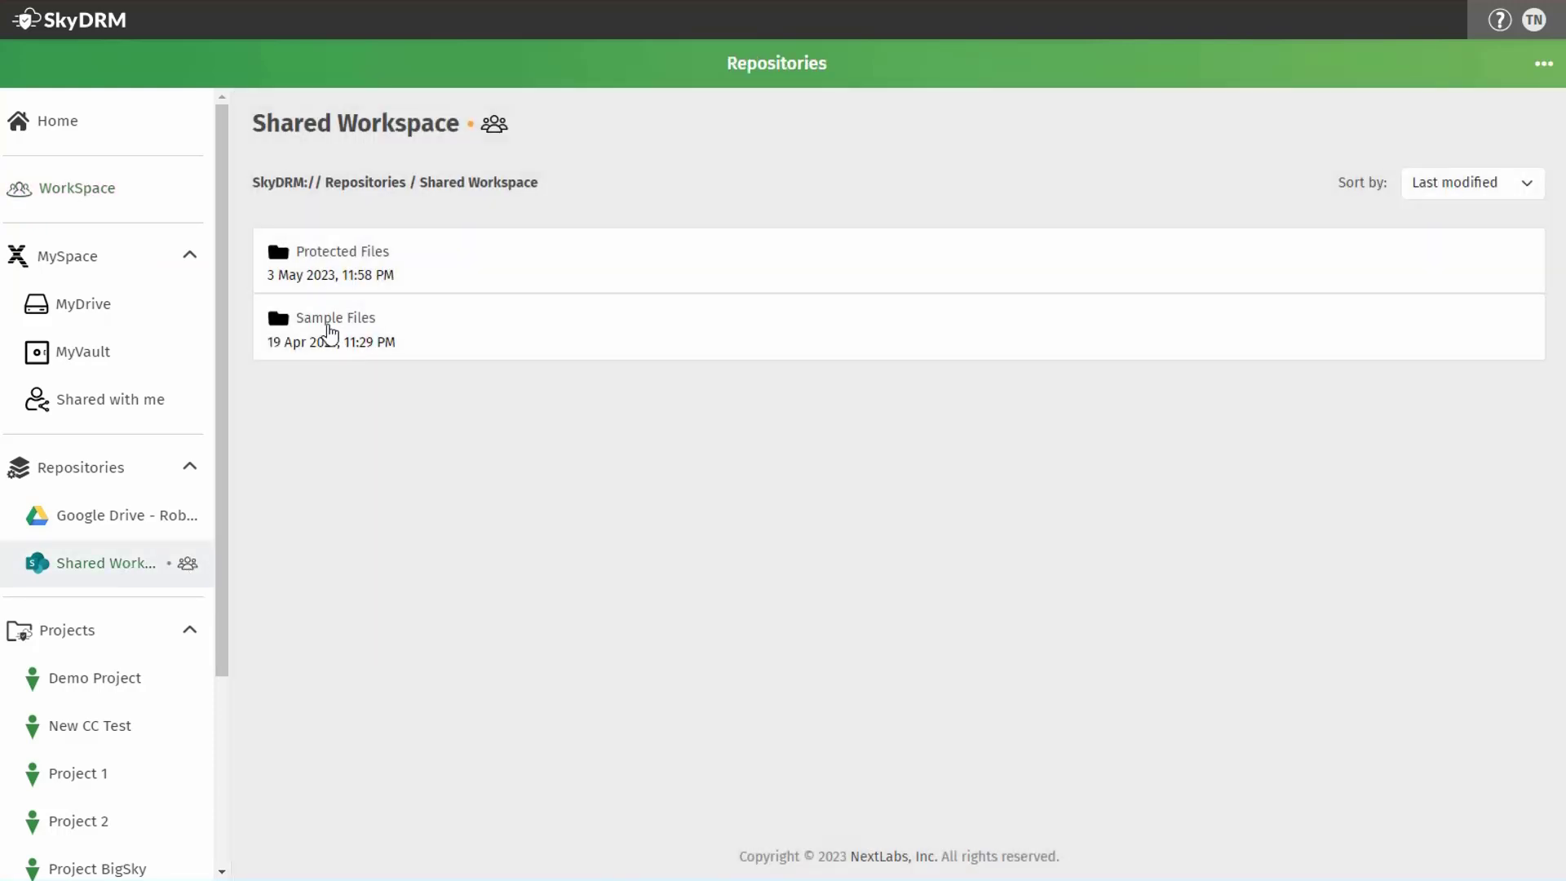
{"action": "left_click", "coordinate": [331, 327]}
{"action": "left_click", "coordinate": [316, 413]}
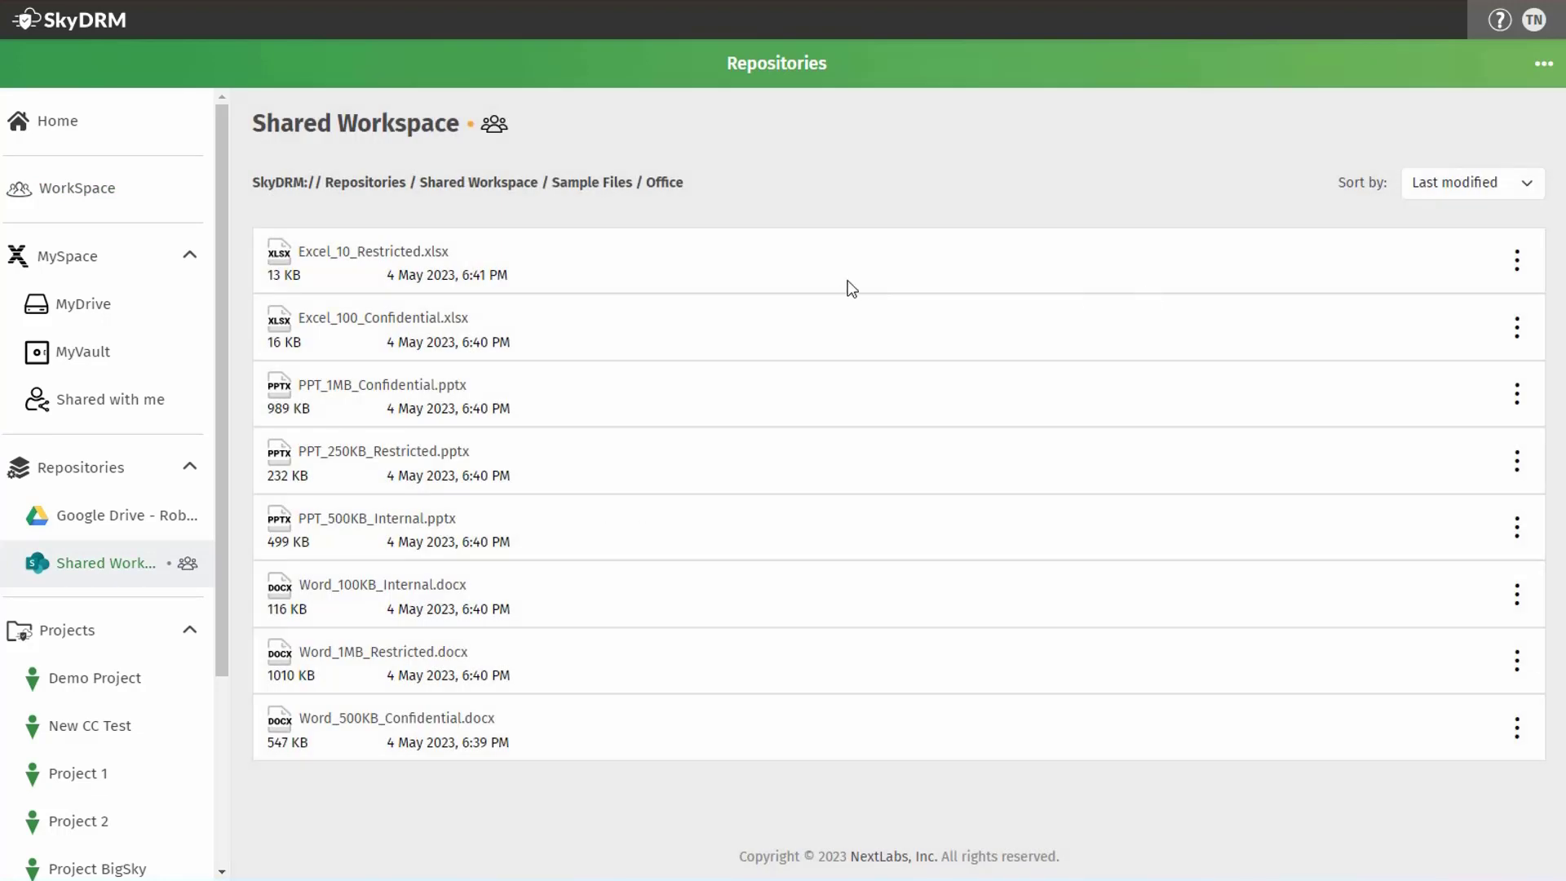
- Create a protected file from Excel_100_Confidential.xlsx, saved to PublicWorkArea under Protected Files in the Shared Workspace repository and classified as Confidential
{"action": "left_click", "coordinate": [1492, 329]}
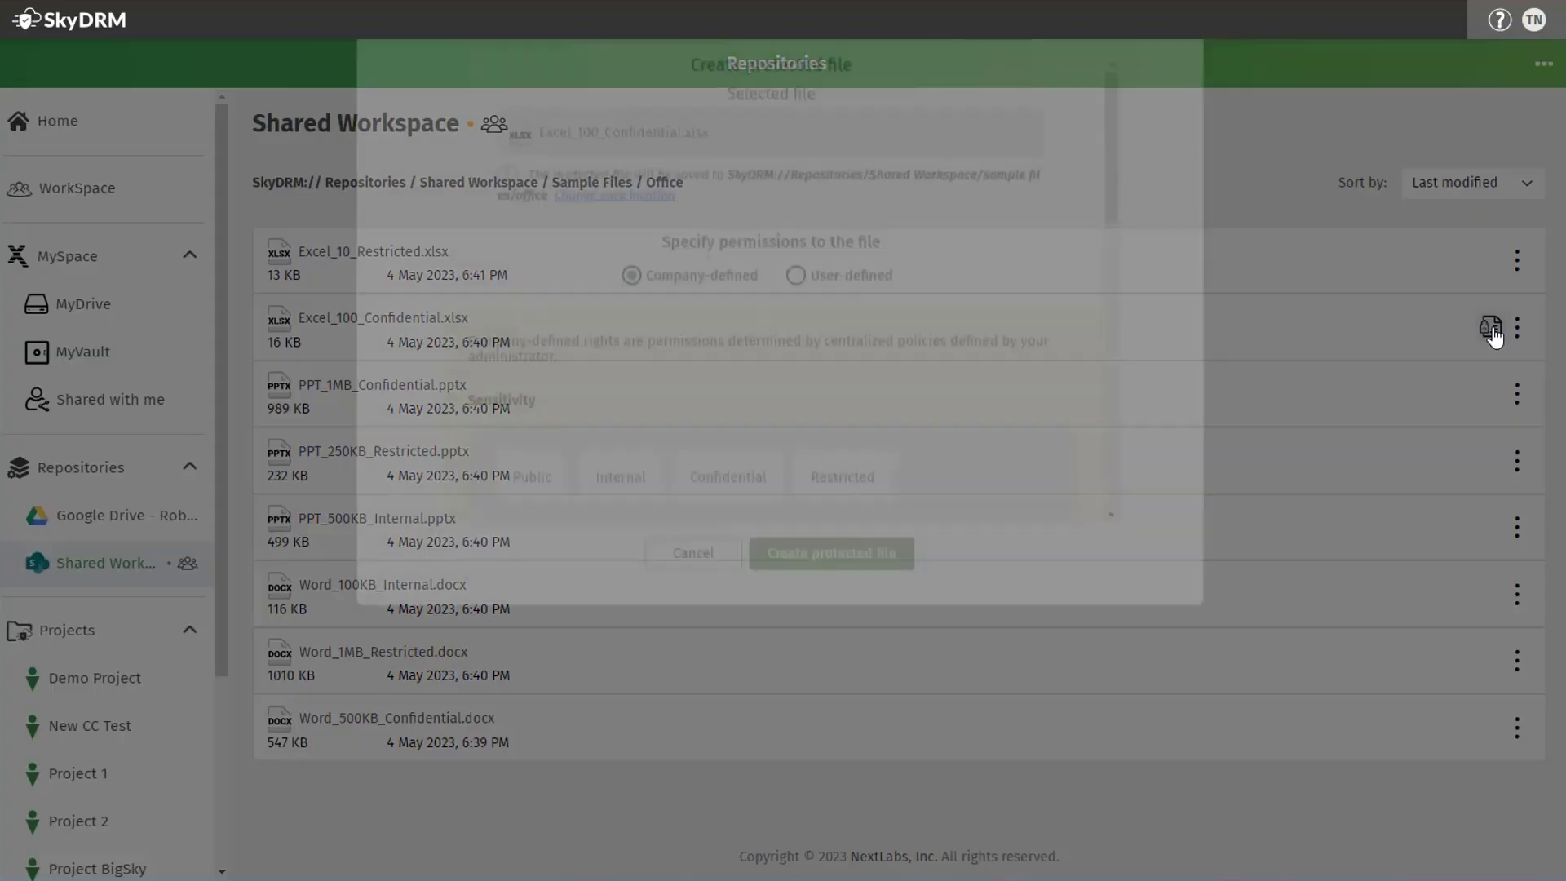
{"action": "left_click", "coordinate": [636, 215]}
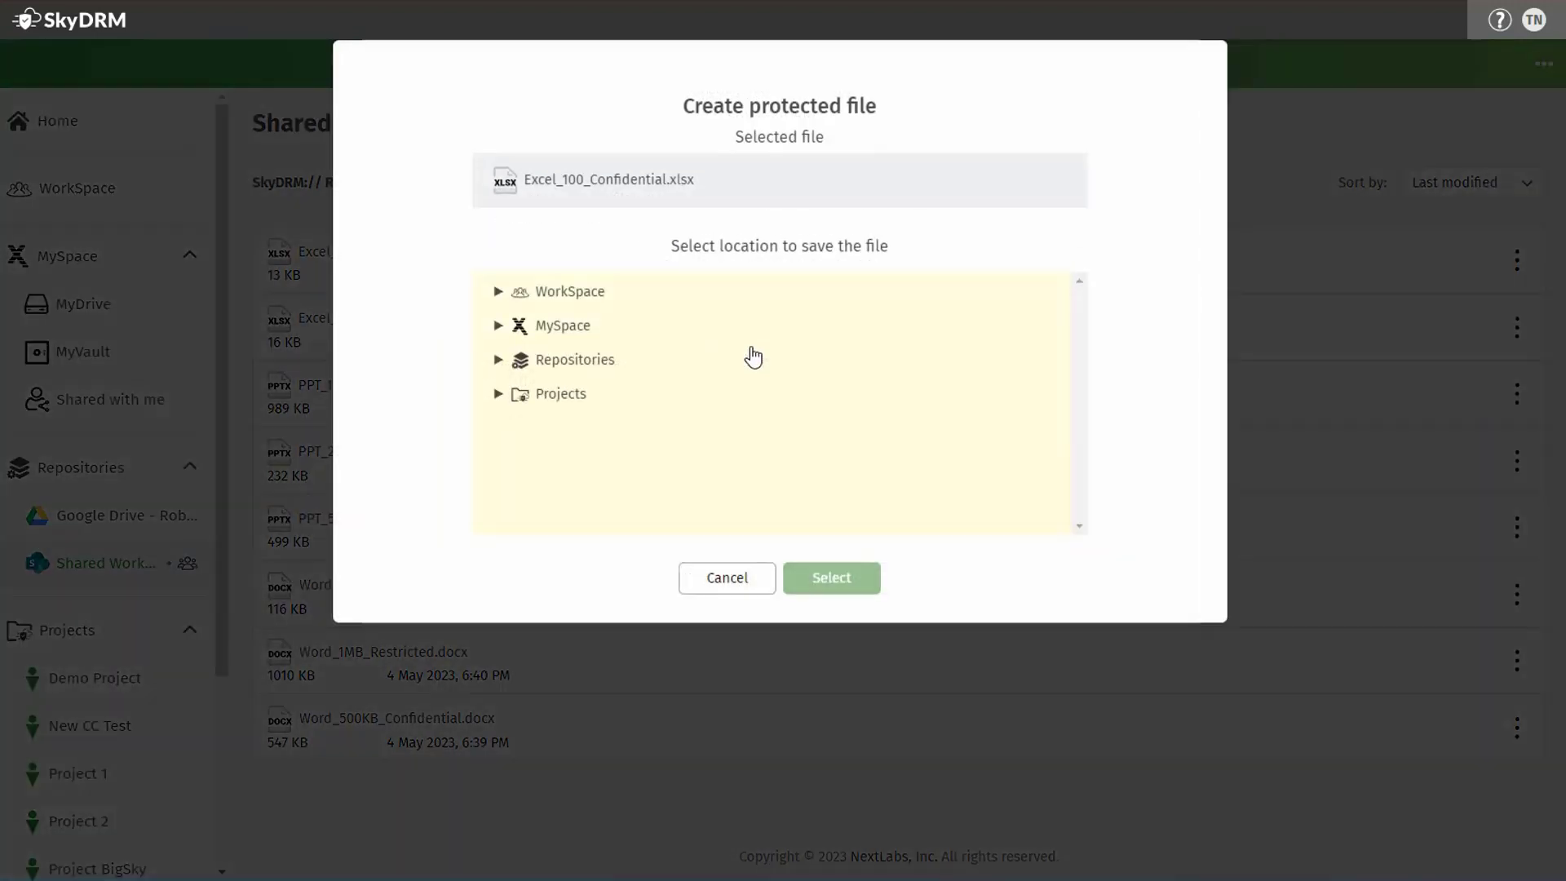
{"action": "left_click", "coordinate": [499, 359]}
{"action": "left_click", "coordinate": [527, 430]}
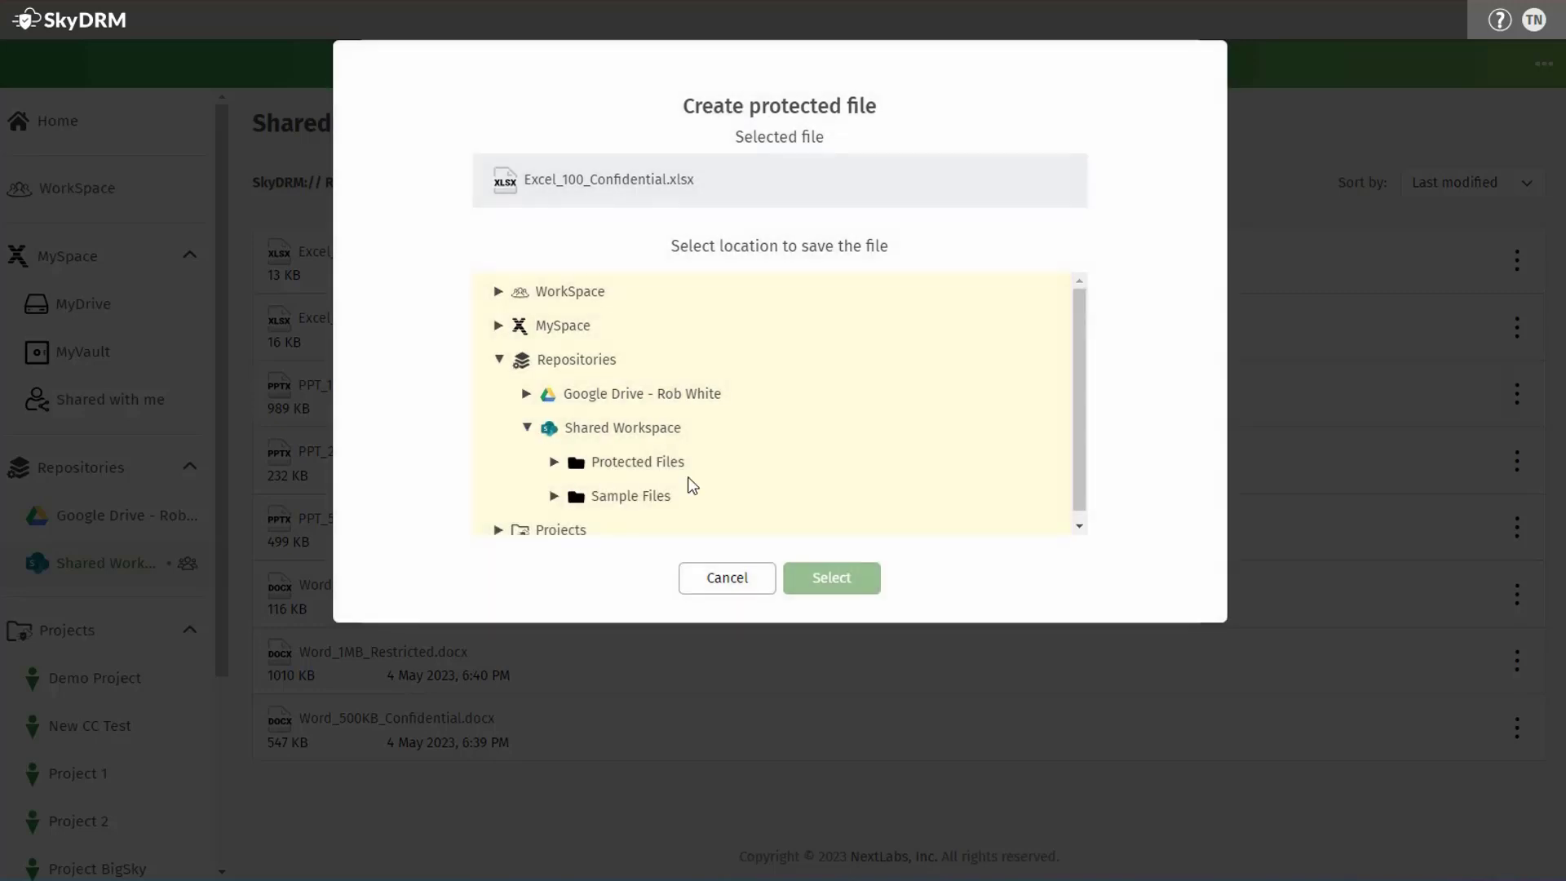
{"action": "left_click", "coordinate": [555, 464]}
{"action": "scroll", "coordinate": [734, 514], "scroll_direction": "down", "scroll_amount": 2}
{"action": "left_click", "coordinate": [663, 453]}
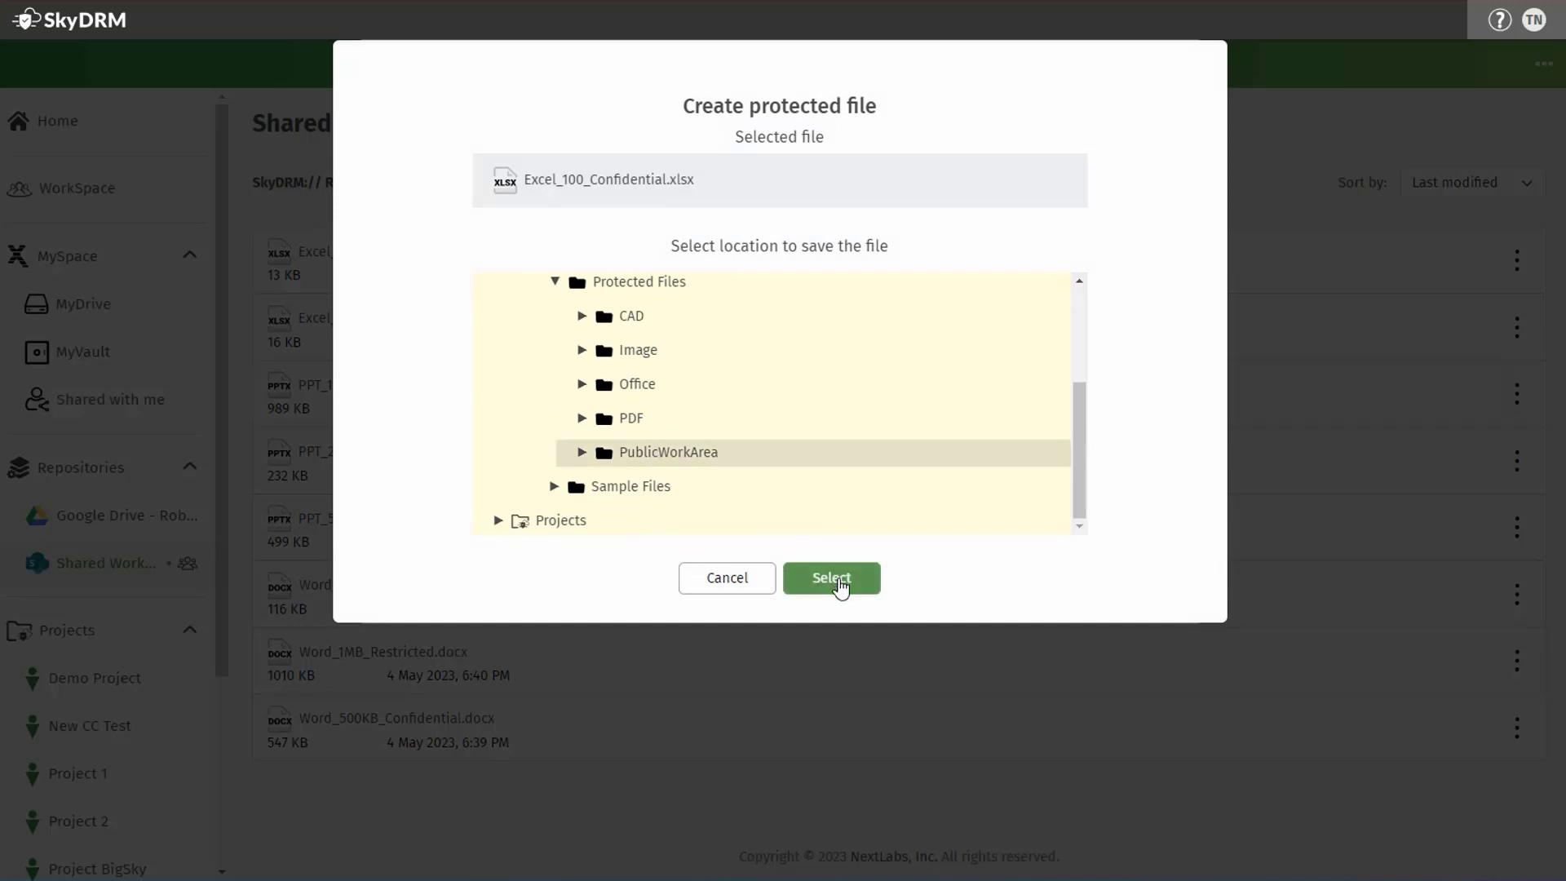
{"action": "left_click", "coordinate": [841, 586]}
{"action": "left_click_drag", "start_coordinate": [1111, 232], "coordinate": [1136, 457]}
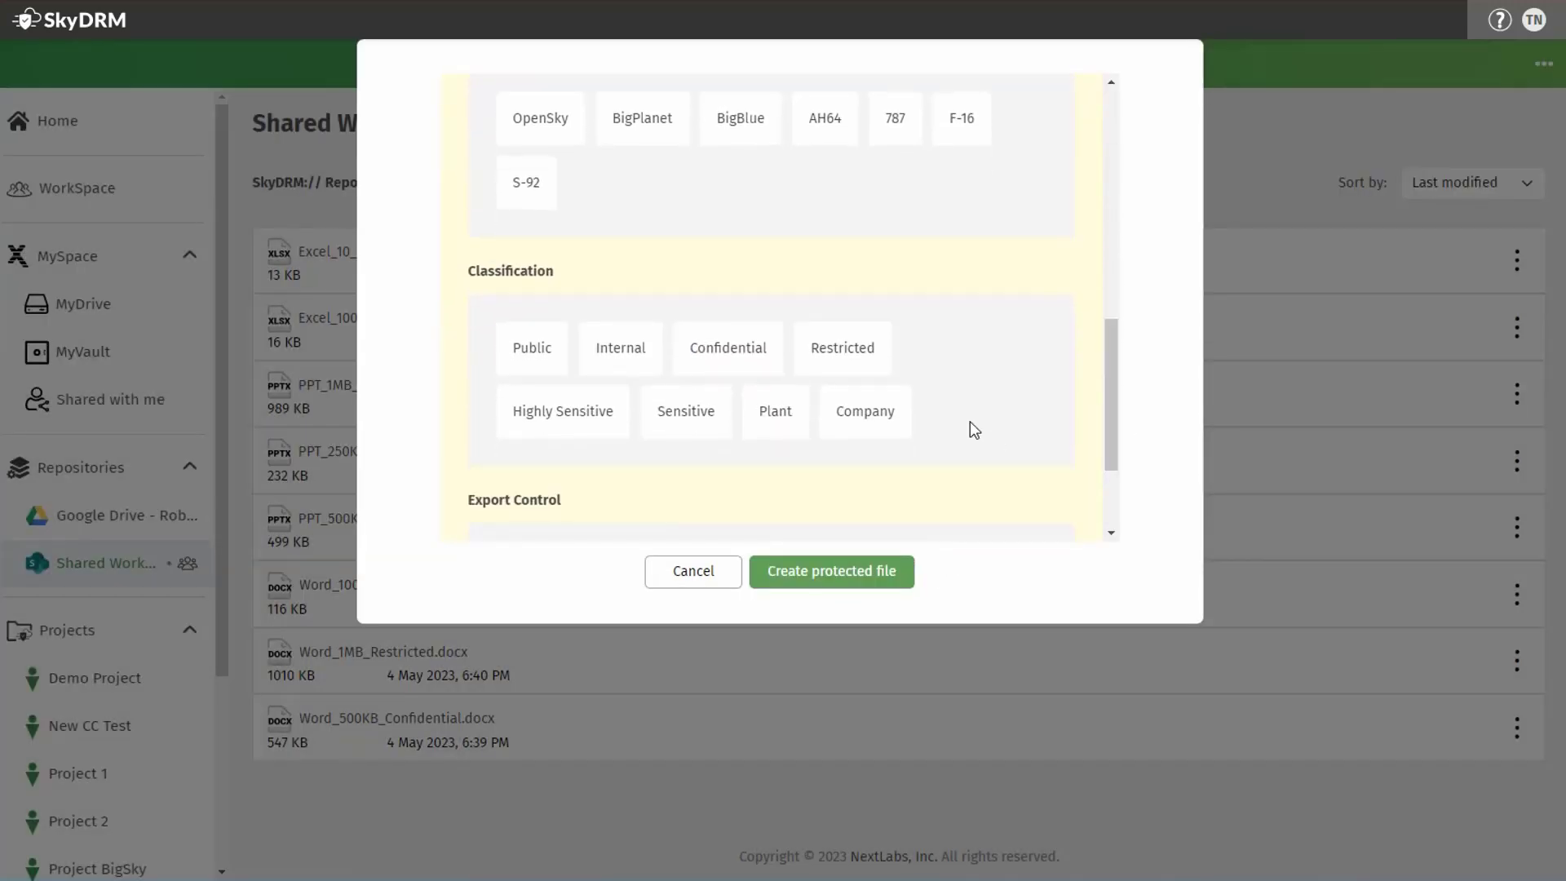
{"action": "left_click", "coordinate": [727, 356]}
{"action": "left_click", "coordinate": [857, 583]}
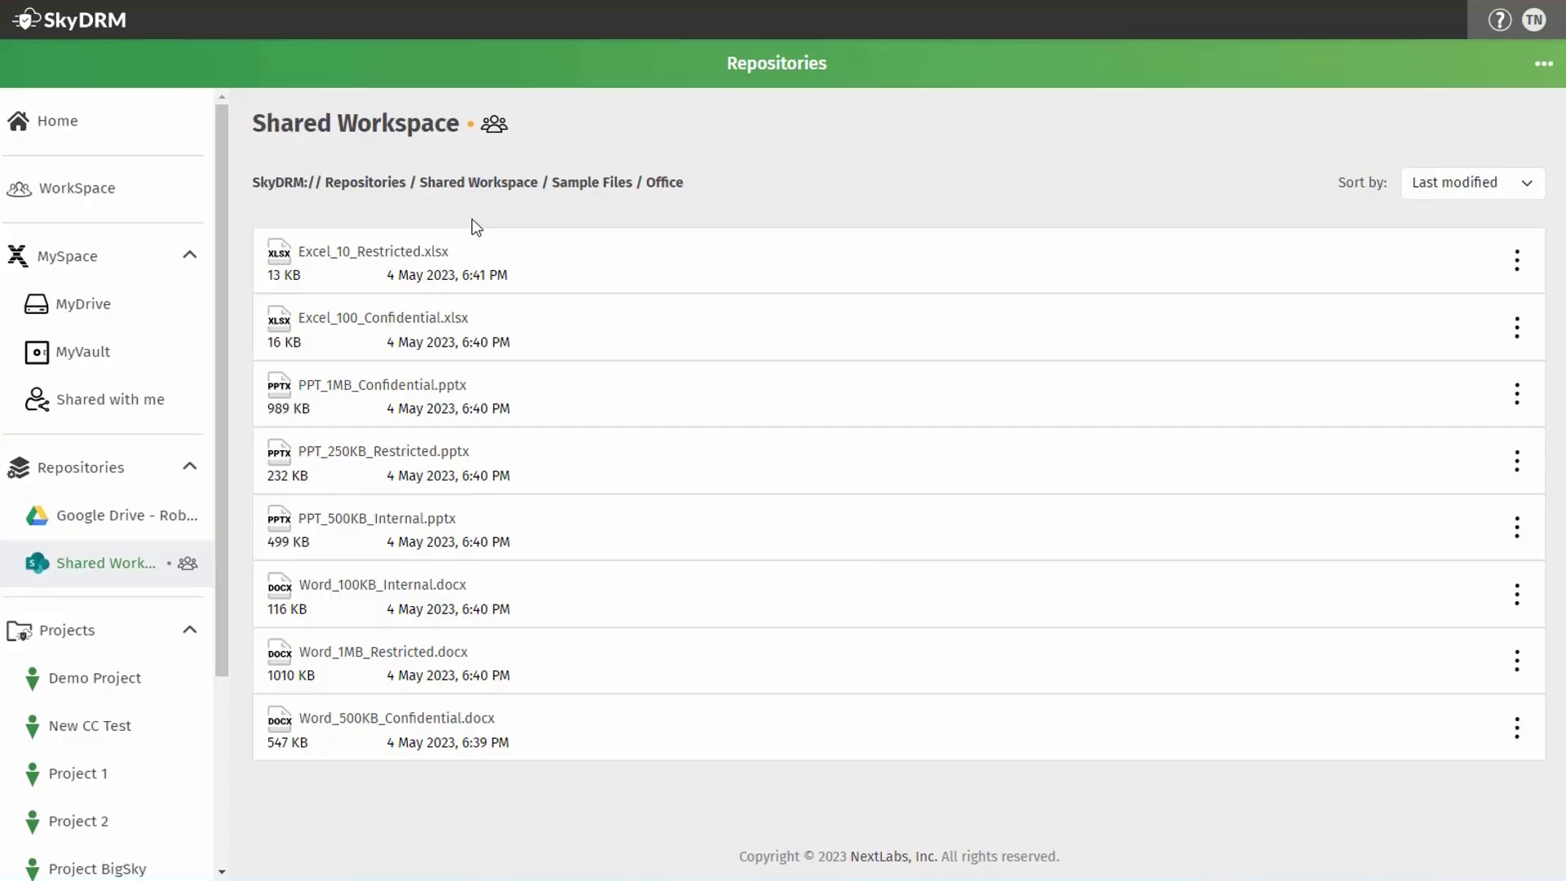
- Open the PublicWorkArea folder under Protected Files in Shared Workspace to check for the protected Excel file
{"action": "left_click", "coordinate": [497, 183]}
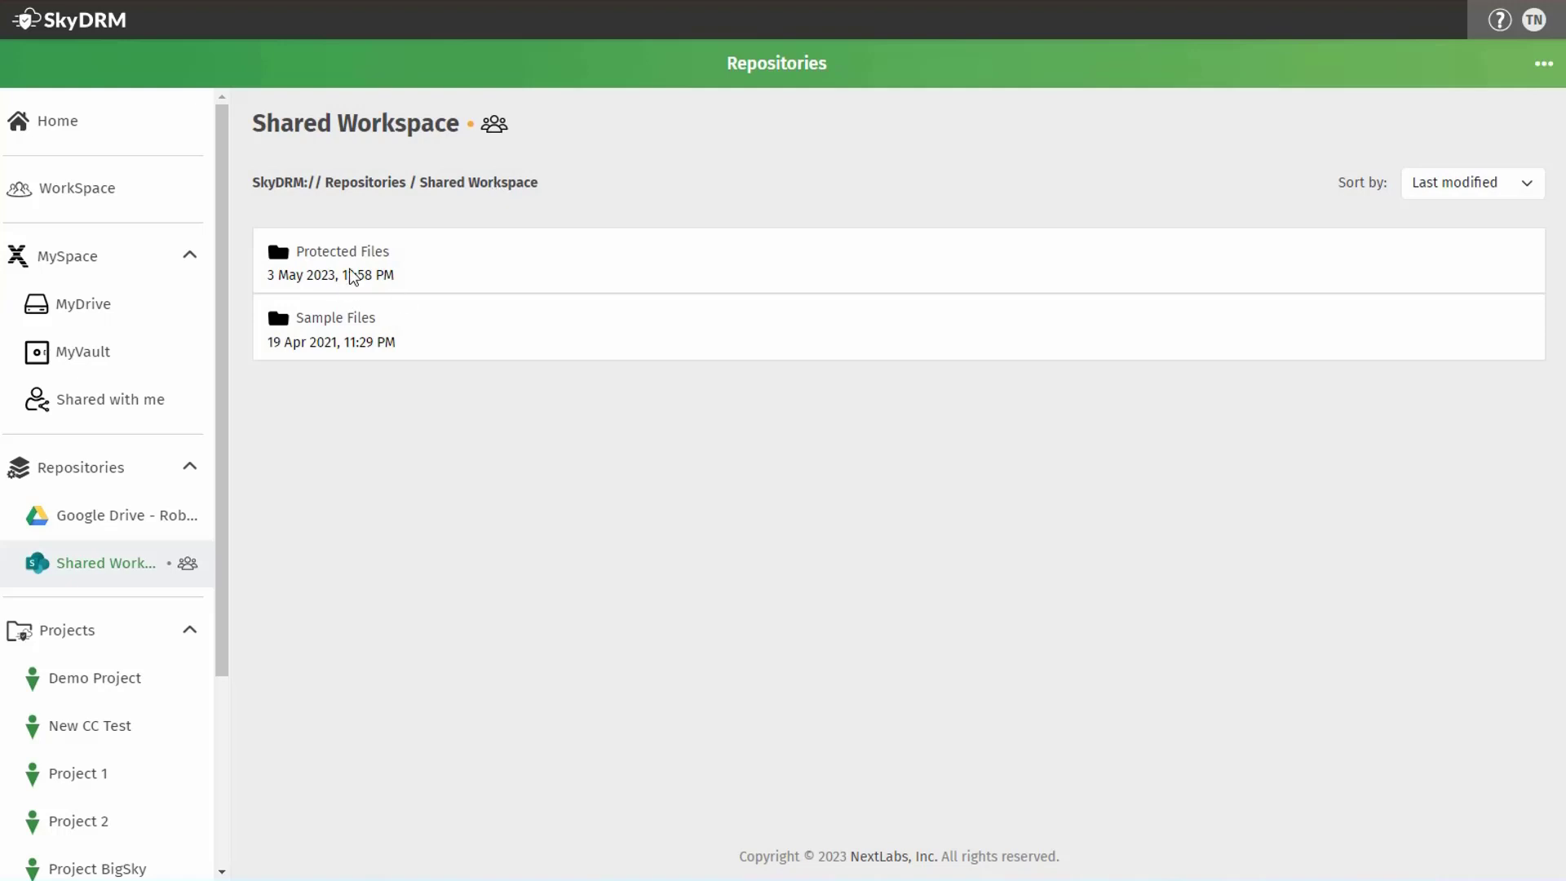
{"action": "left_click", "coordinate": [368, 257]}
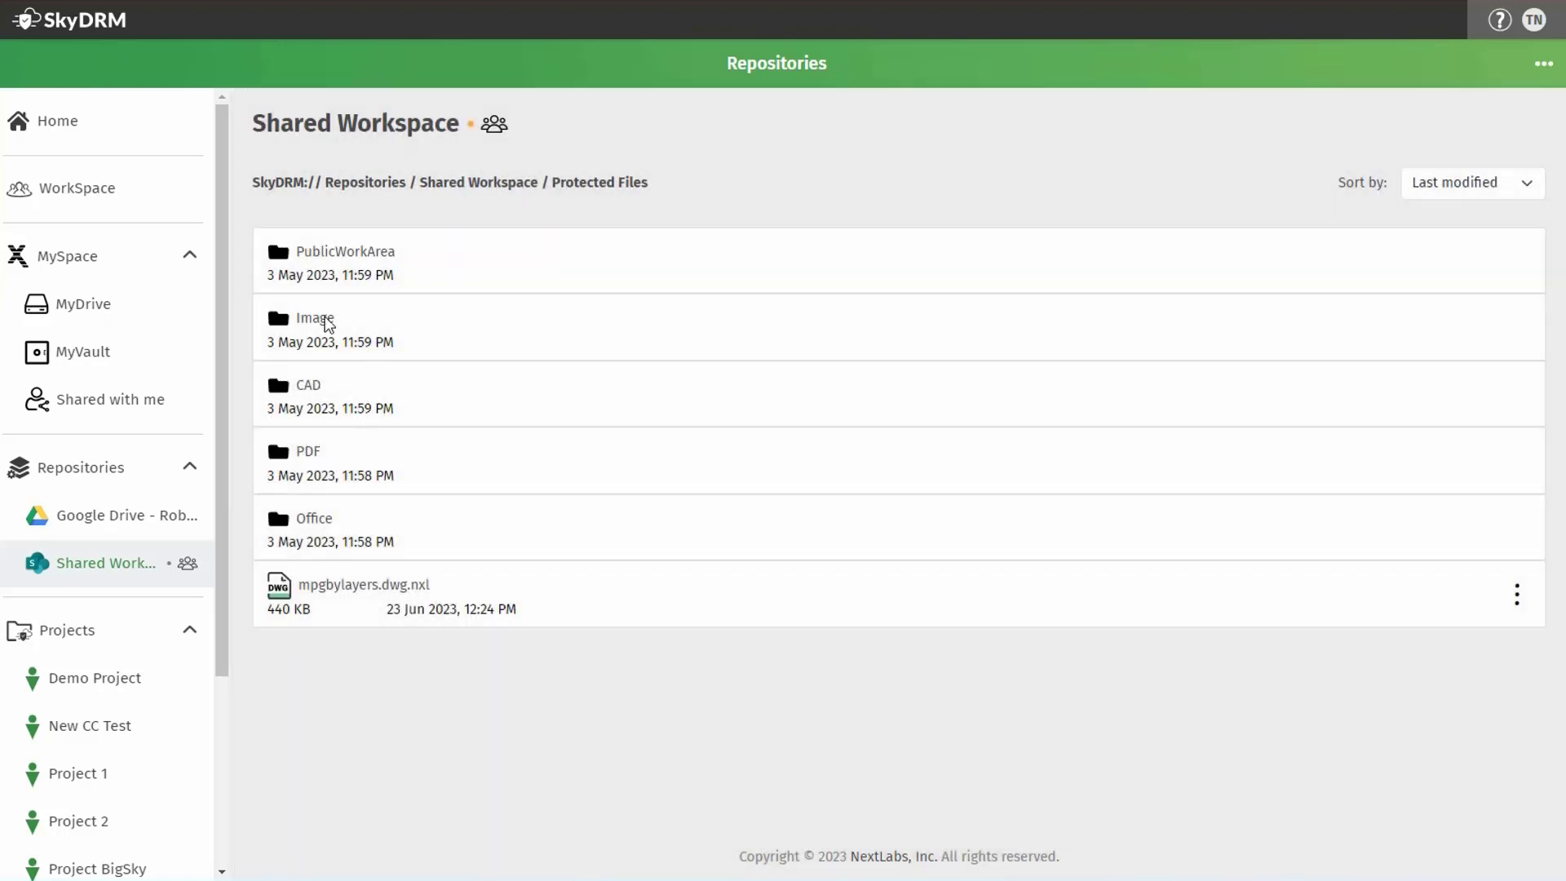
{"action": "left_click", "coordinate": [340, 252]}
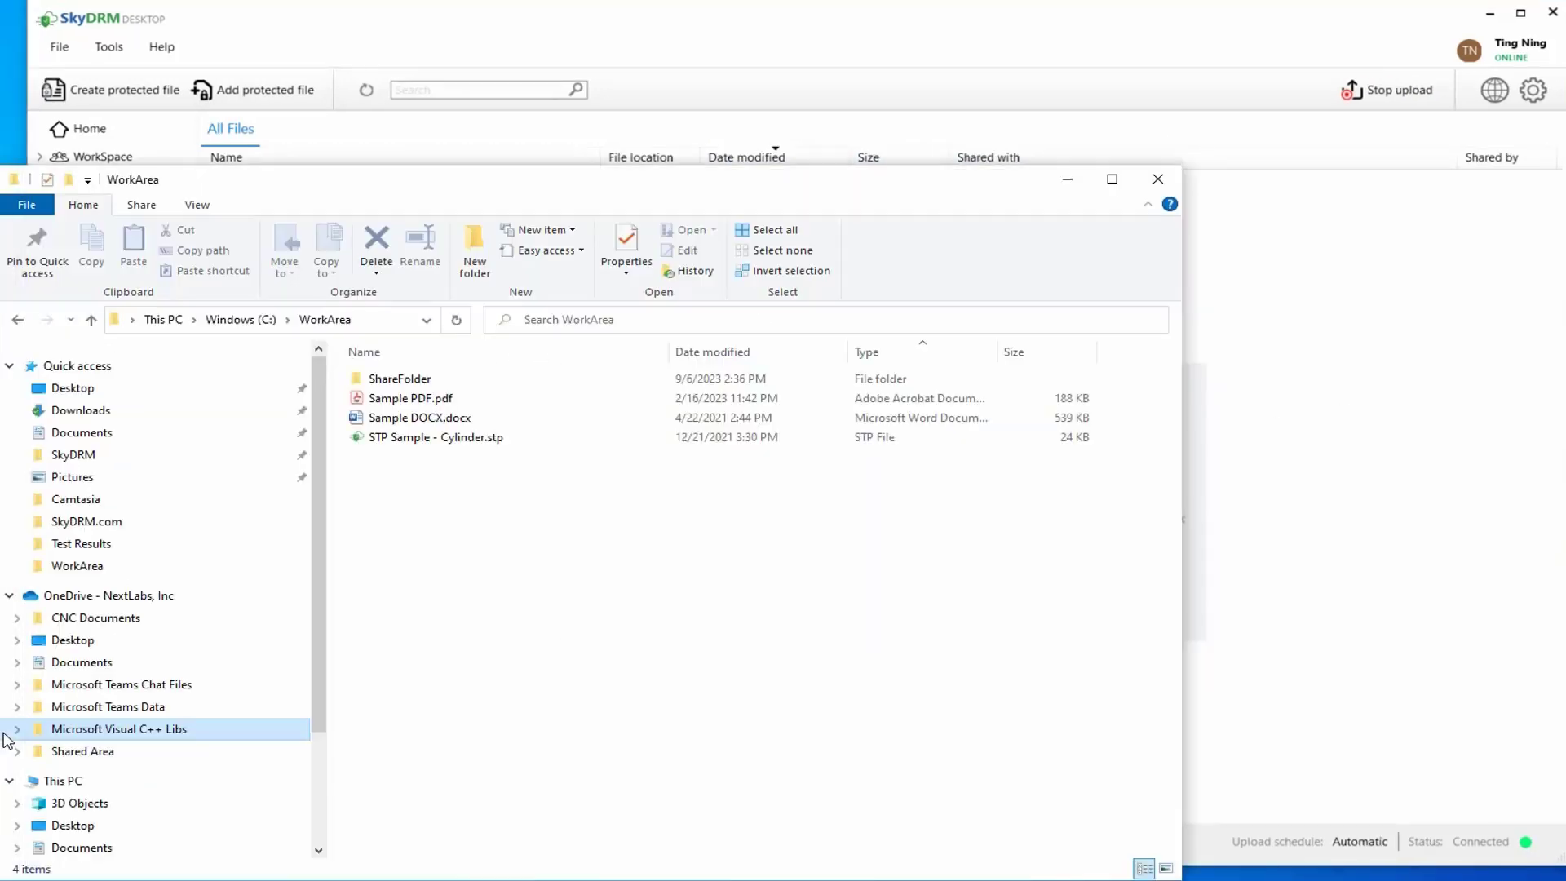
- In File Explorer, create a protected file from Sample DOCX.docx with SkyDRM, saved to C:\WorkArea and classified as Internal
{"action": "left_click", "coordinate": [560, 566]}
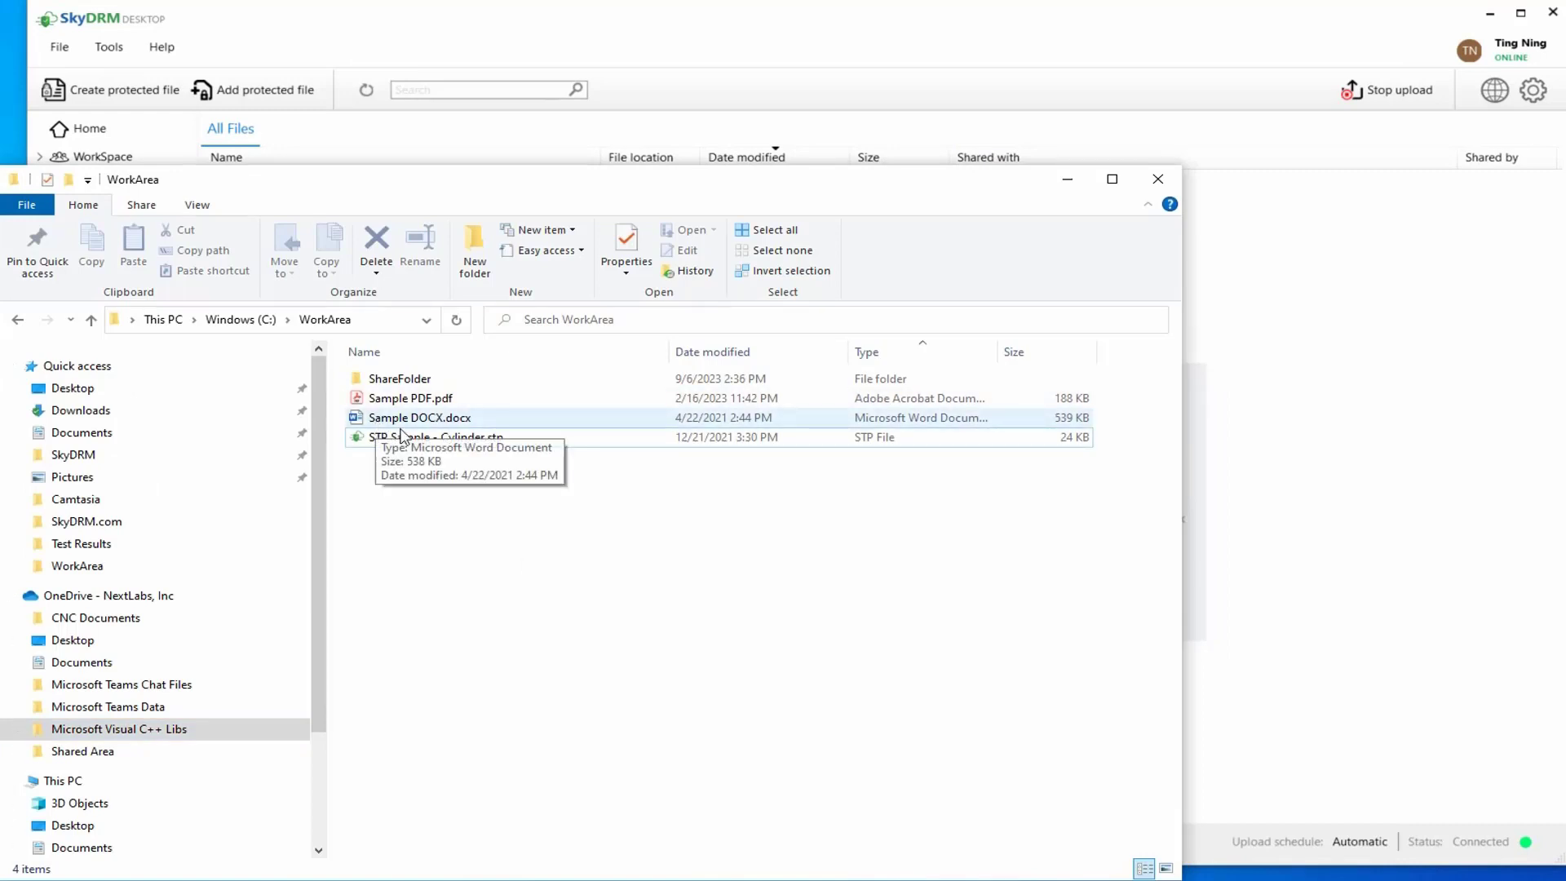
{"action": "left_click", "coordinate": [378, 419]}
{"action": "right_click", "coordinate": [427, 420]}
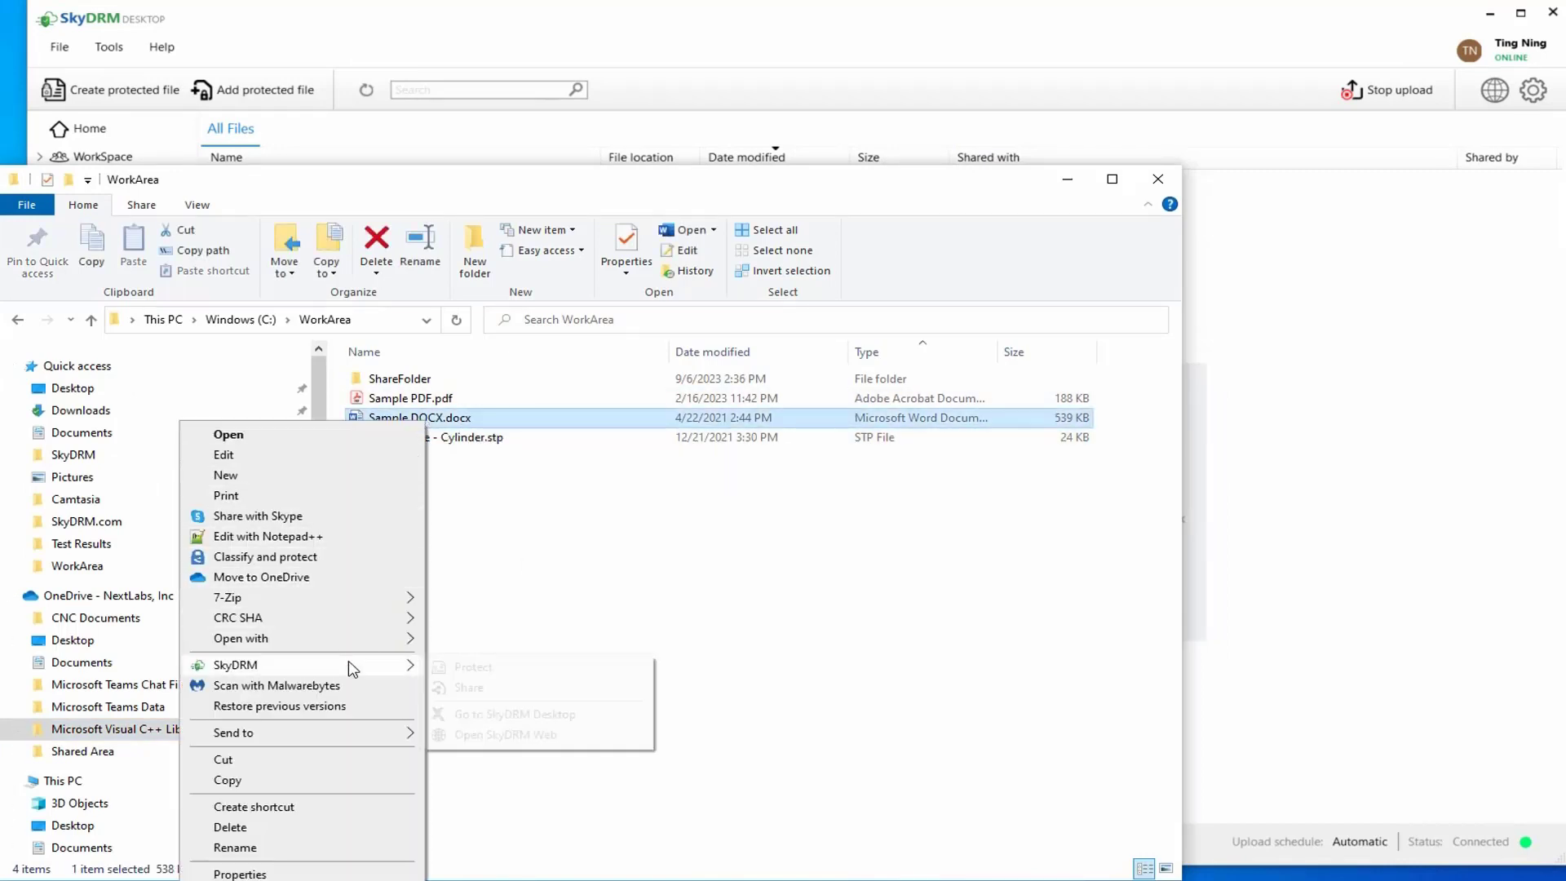
{"action": "mouse_move", "coordinate": [351, 665]}
{"action": "left_click", "coordinate": [482, 673]}
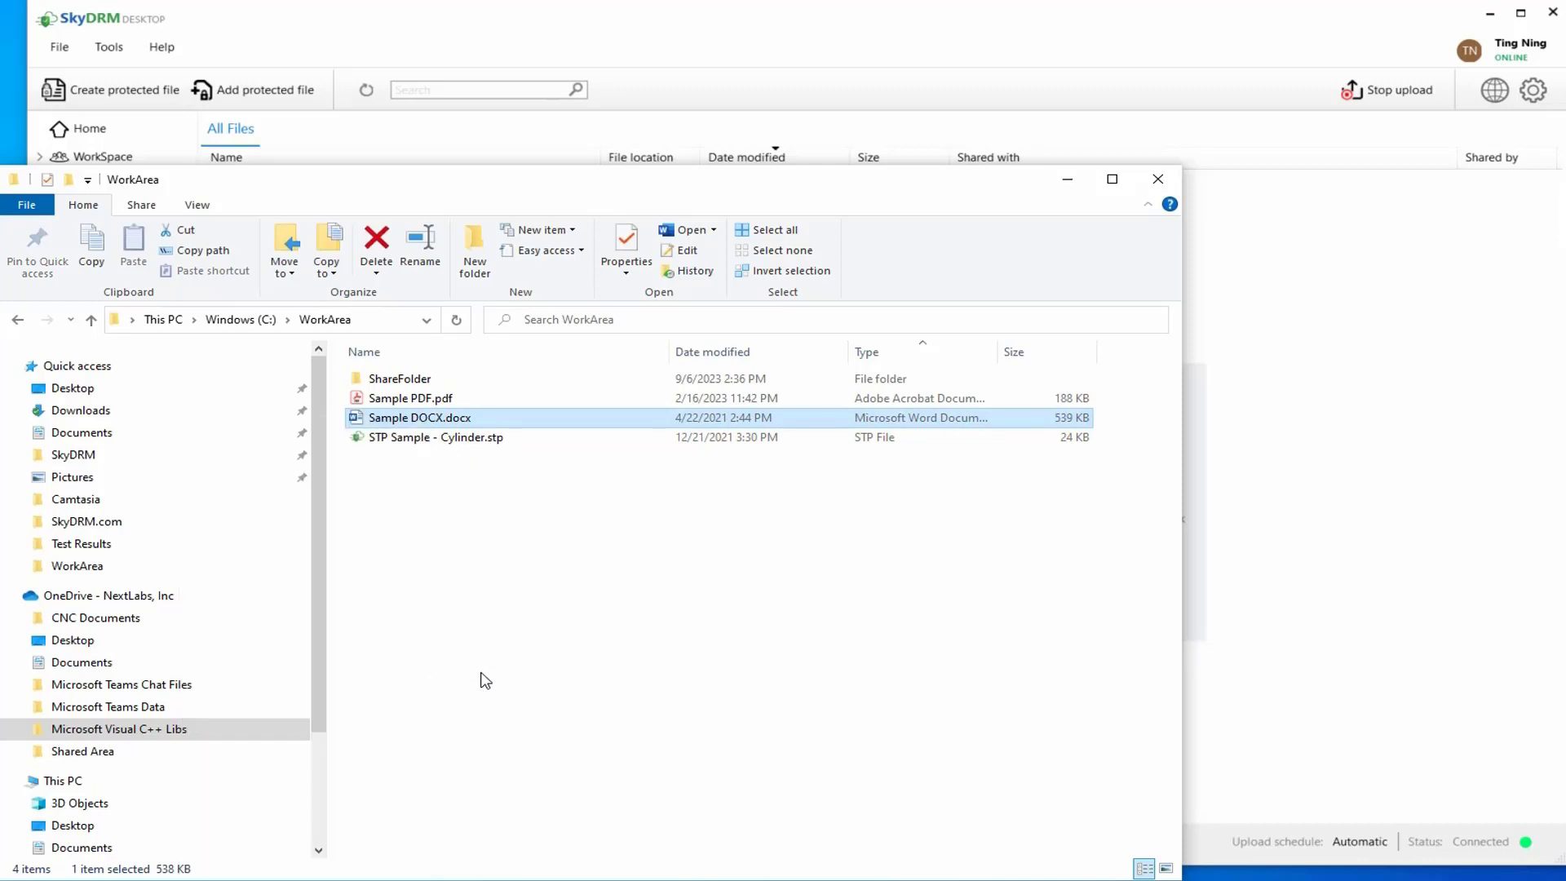
{"action": "left_click_drag", "start_coordinate": [1055, 493], "coordinate": [1086, 557]}
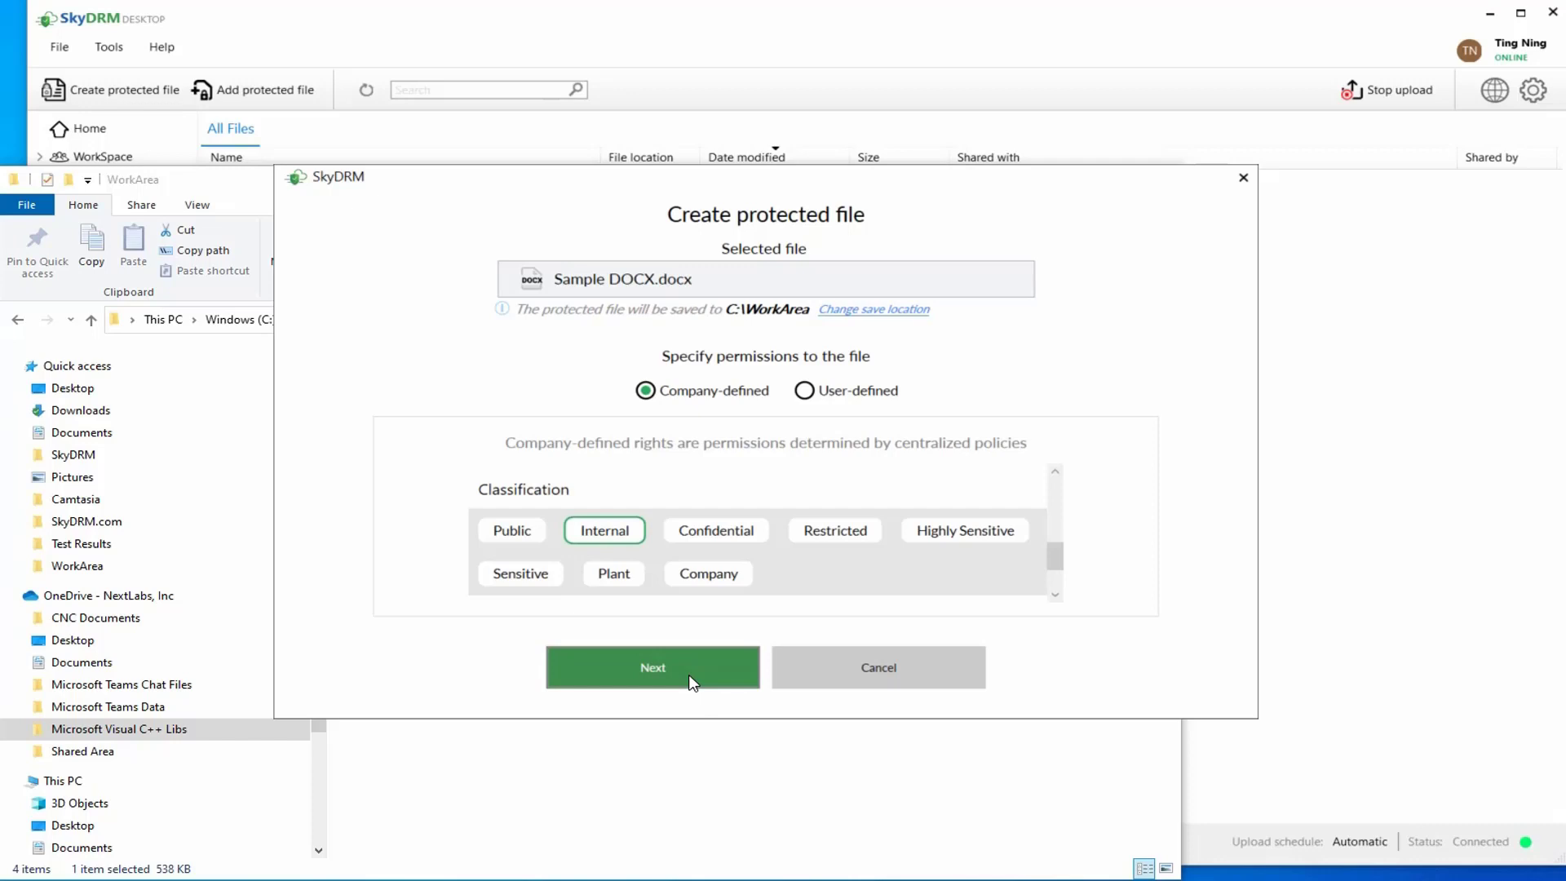
{"action": "left_click", "coordinate": [692, 682]}
{"action": "left_click", "coordinate": [651, 729]}
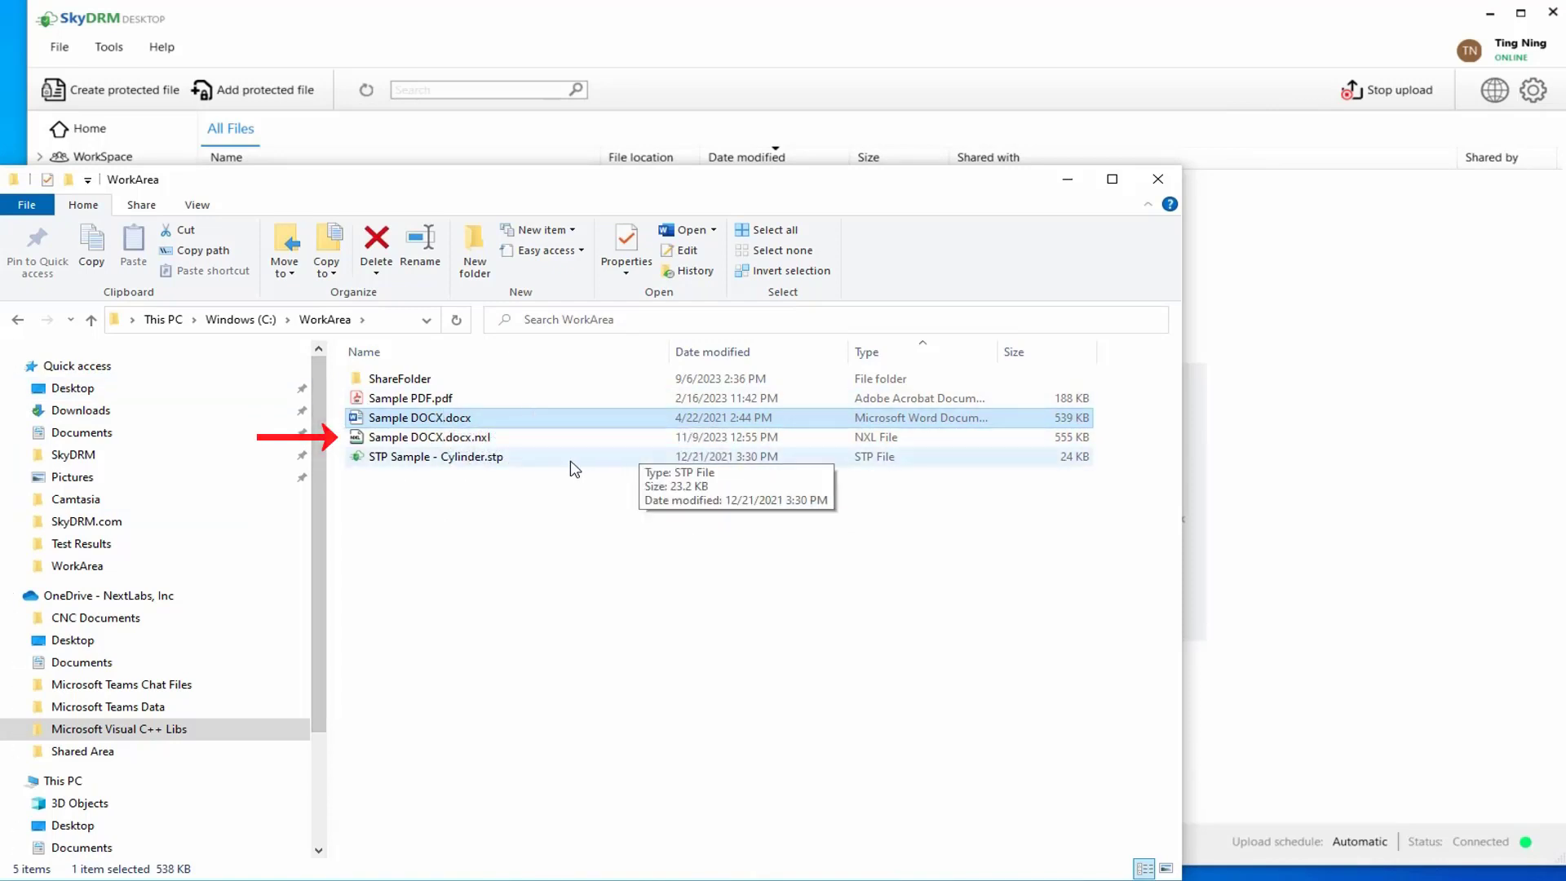
- View the SkyDRM file info of Sample DOCX.docx.nxl to examine its classification and permissions, and close it
{"action": "left_click", "coordinate": [451, 440]}
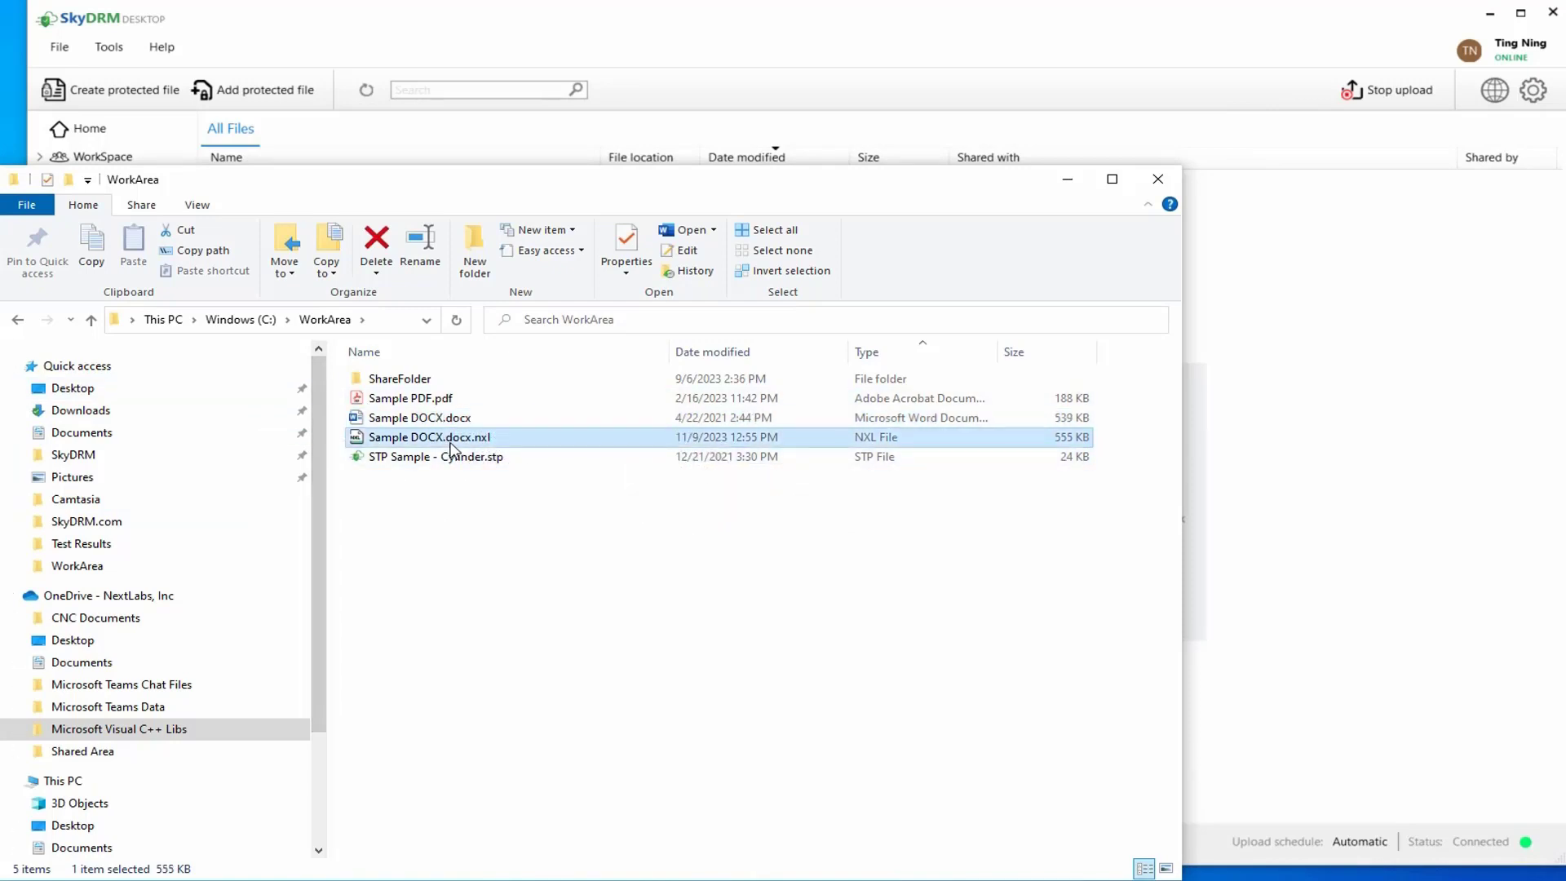
{"action": "right_click", "coordinate": [450, 445]}
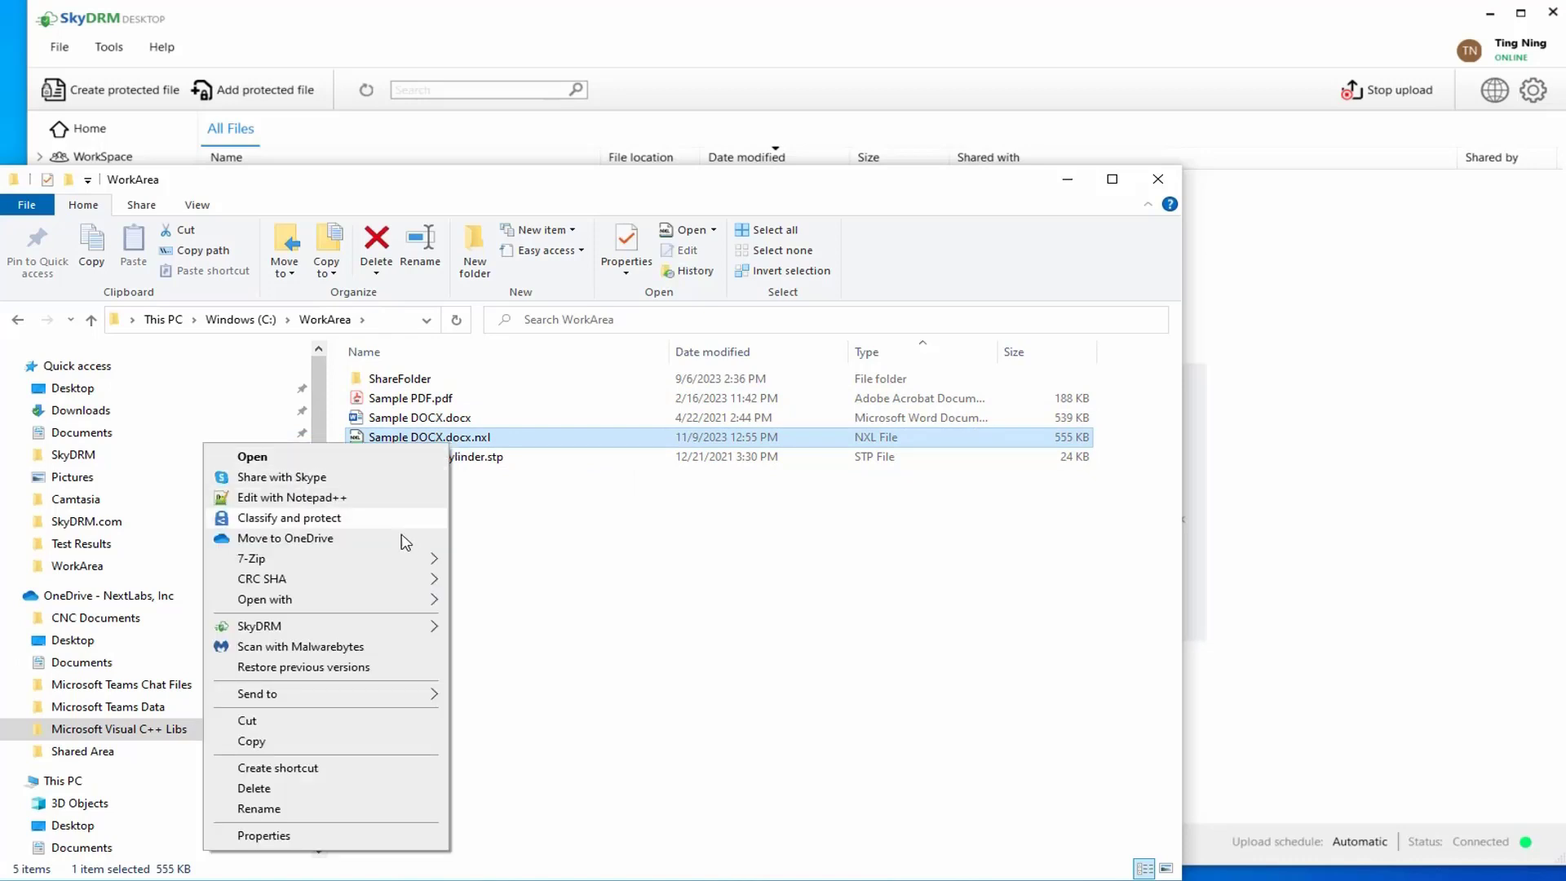
{"action": "mouse_move", "coordinate": [386, 634]}
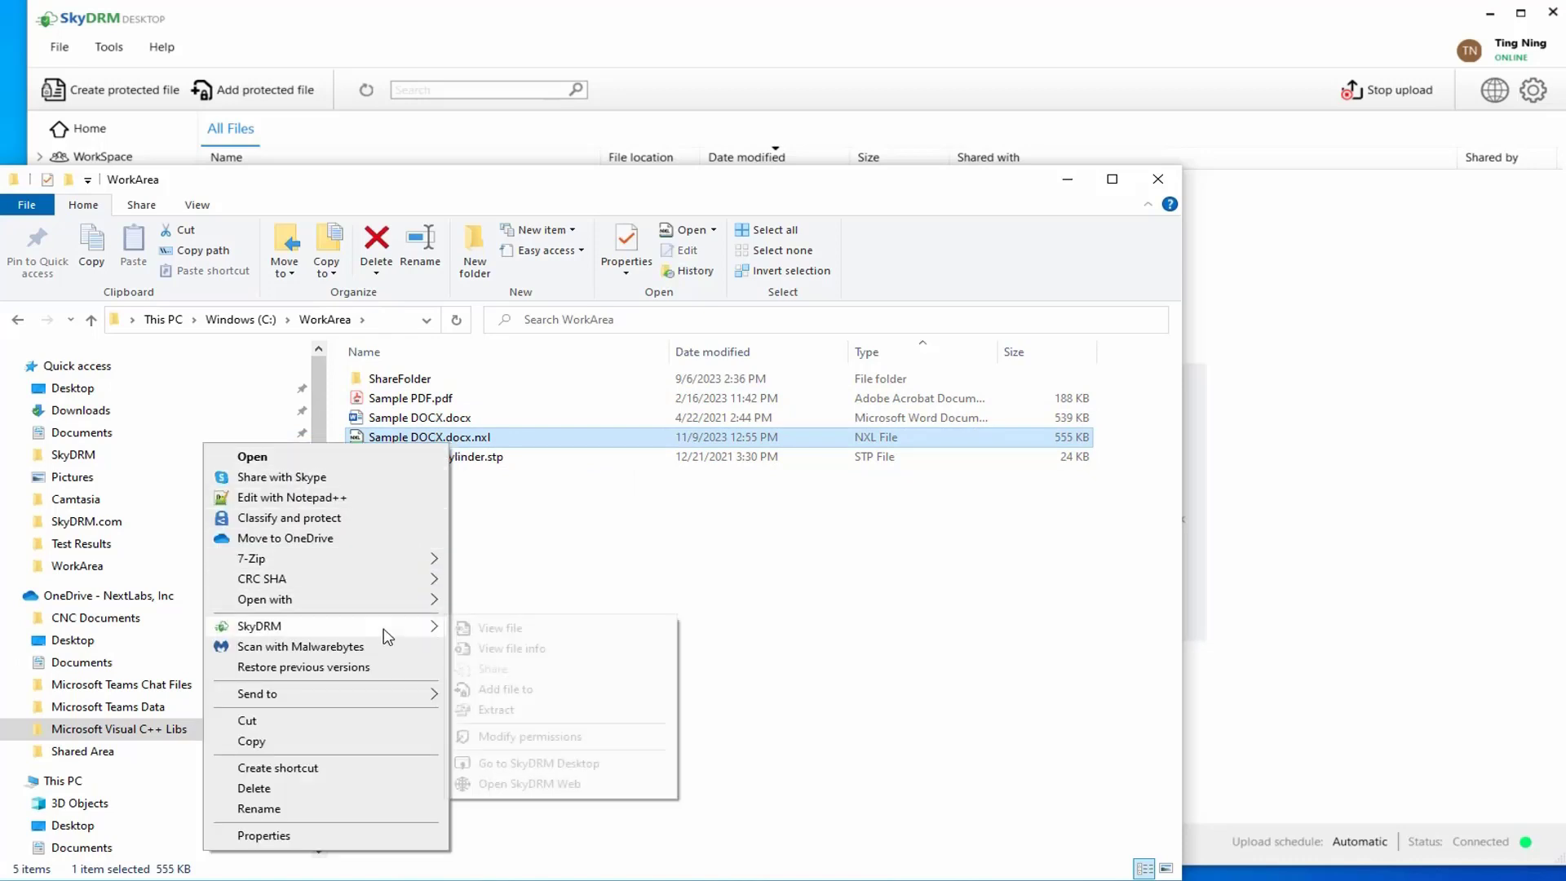
{"action": "left_click", "coordinate": [532, 651]}
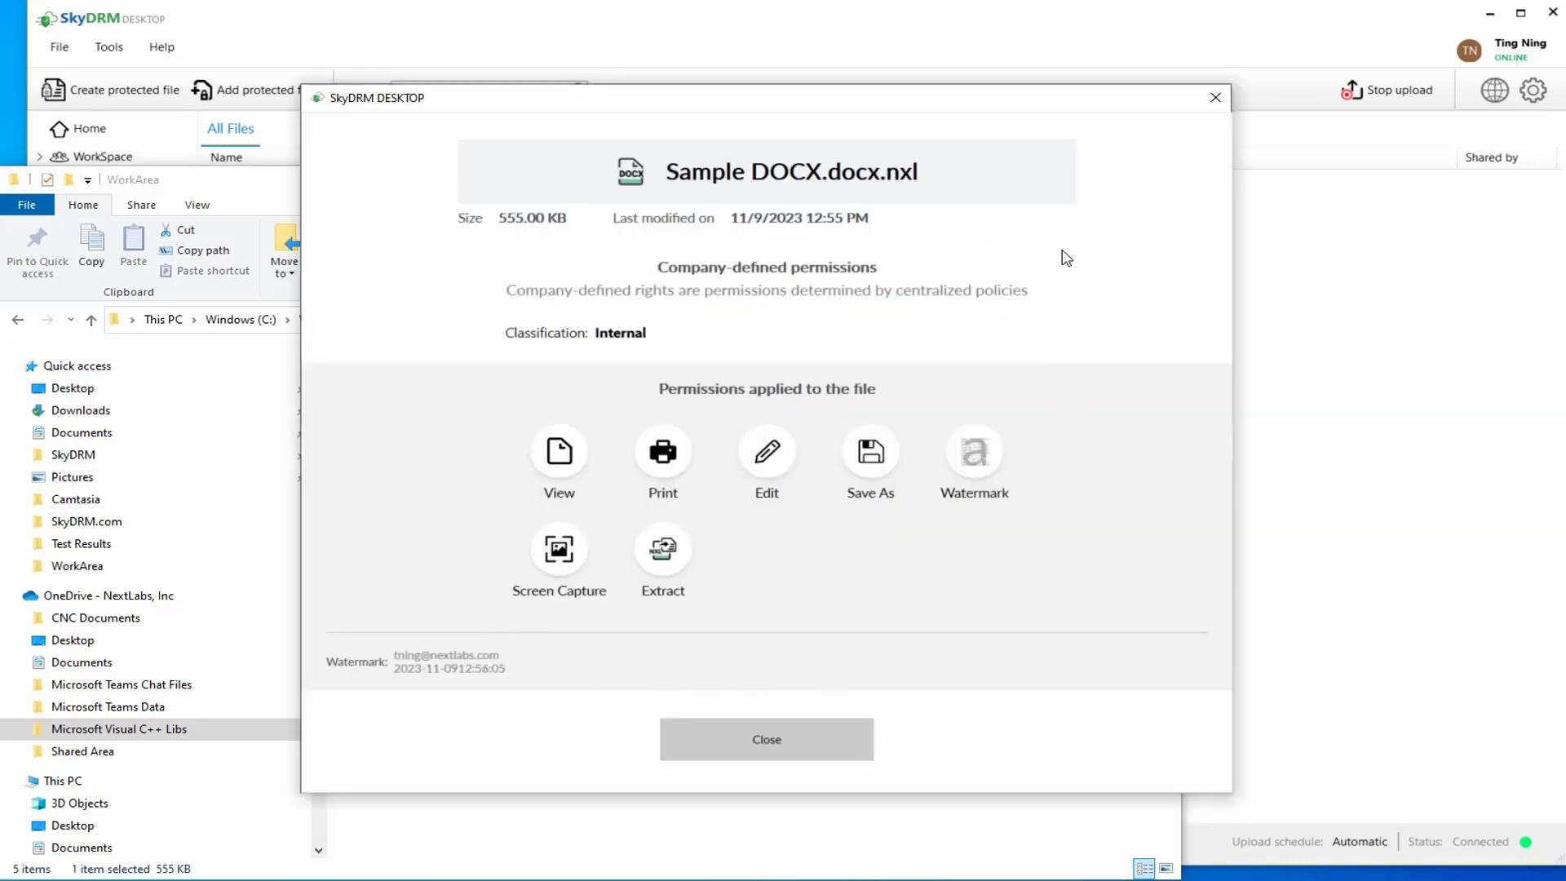
{"action": "left_click", "coordinate": [819, 740]}
- Open Sample DOCX.docx.nxl in Word, add "Updated." after "Nunc ac faucibus odio." in the heading, and save the document
{"action": "double_click", "coordinate": [454, 445]}
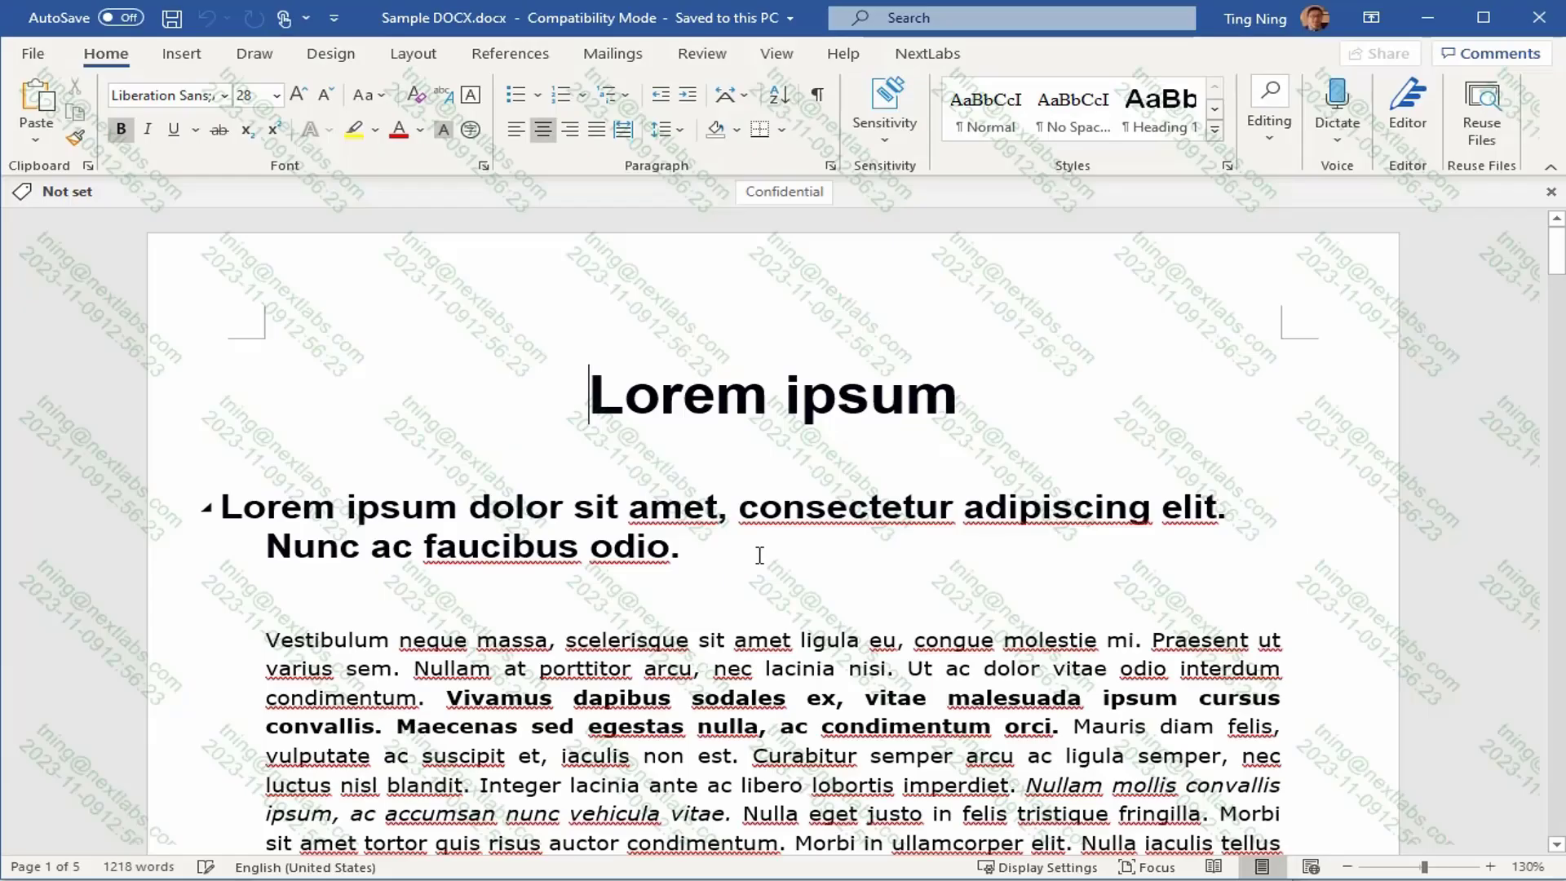
{"action": "left_click", "coordinate": [760, 555]}
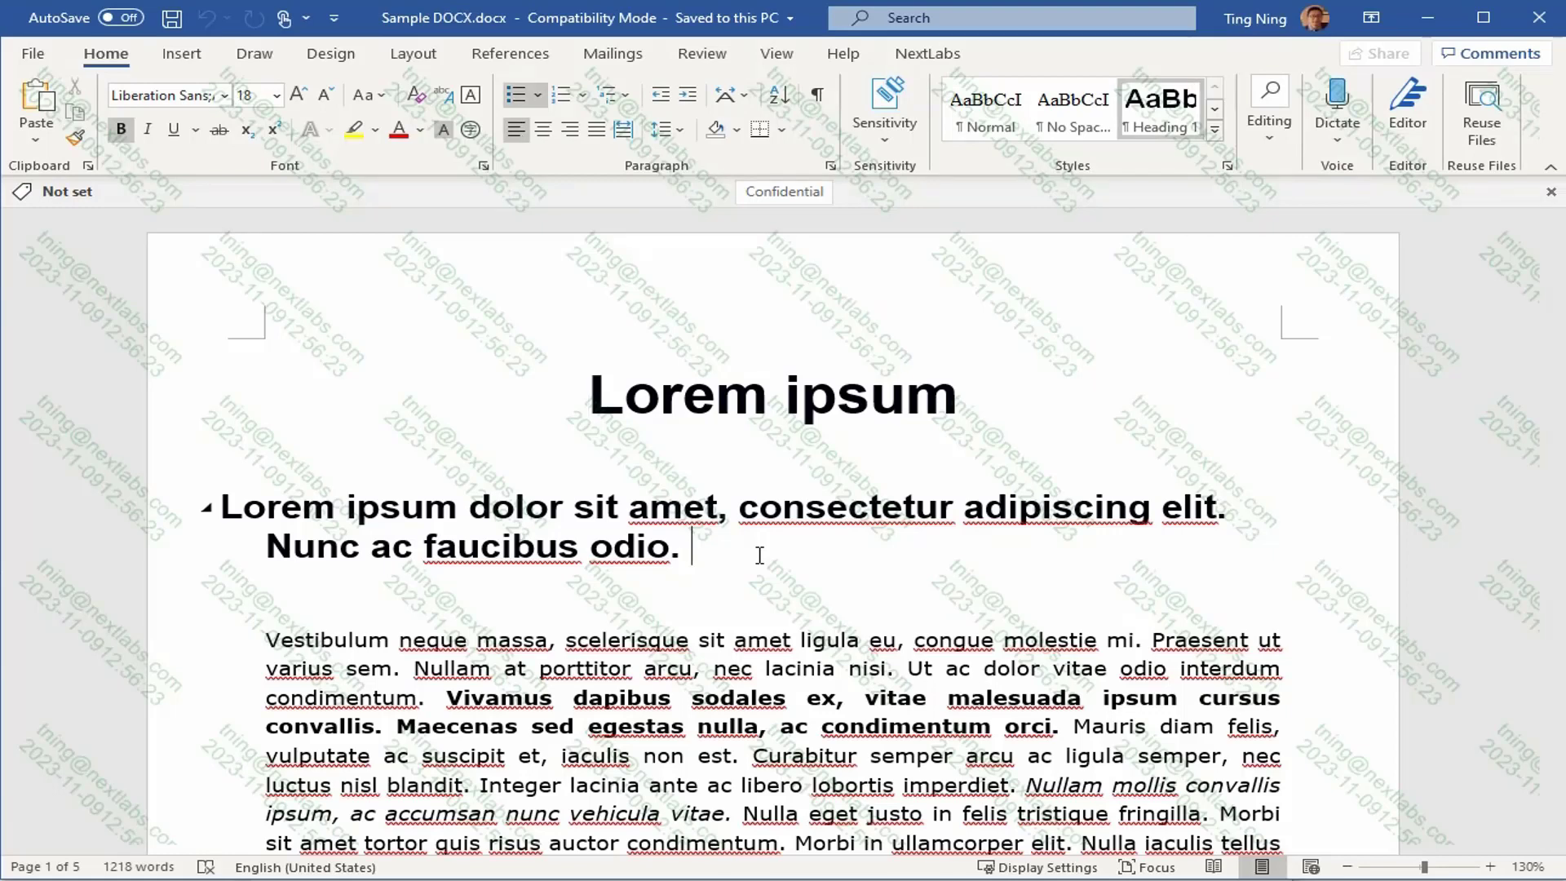
{"action": "type", "text": "Updated"}
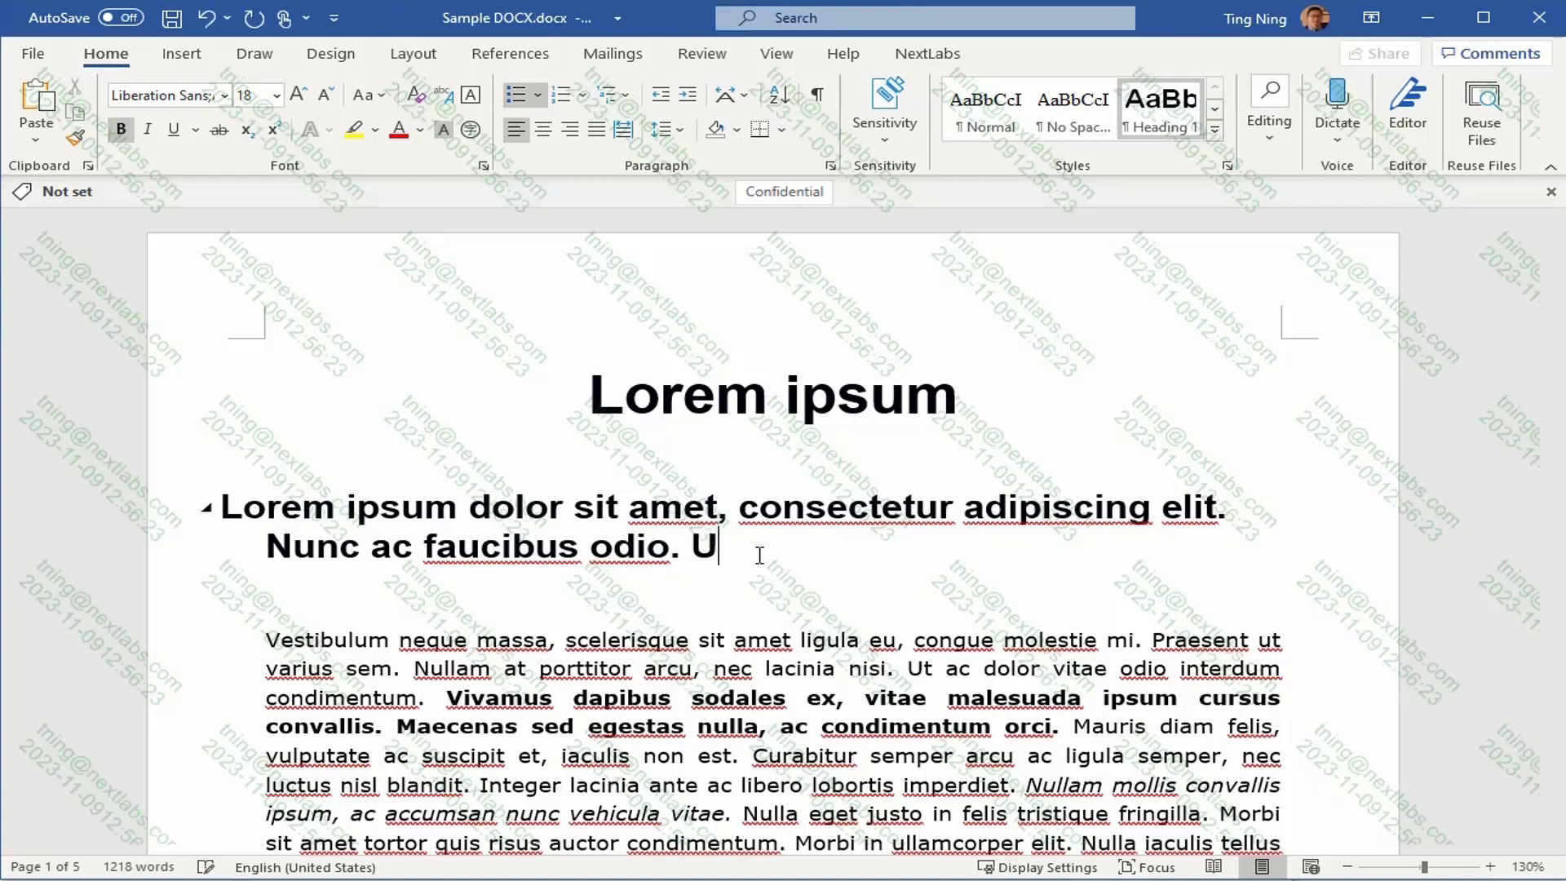
{"action": "type", "text": "."}
{"action": "key", "text": "ctrl+s"}
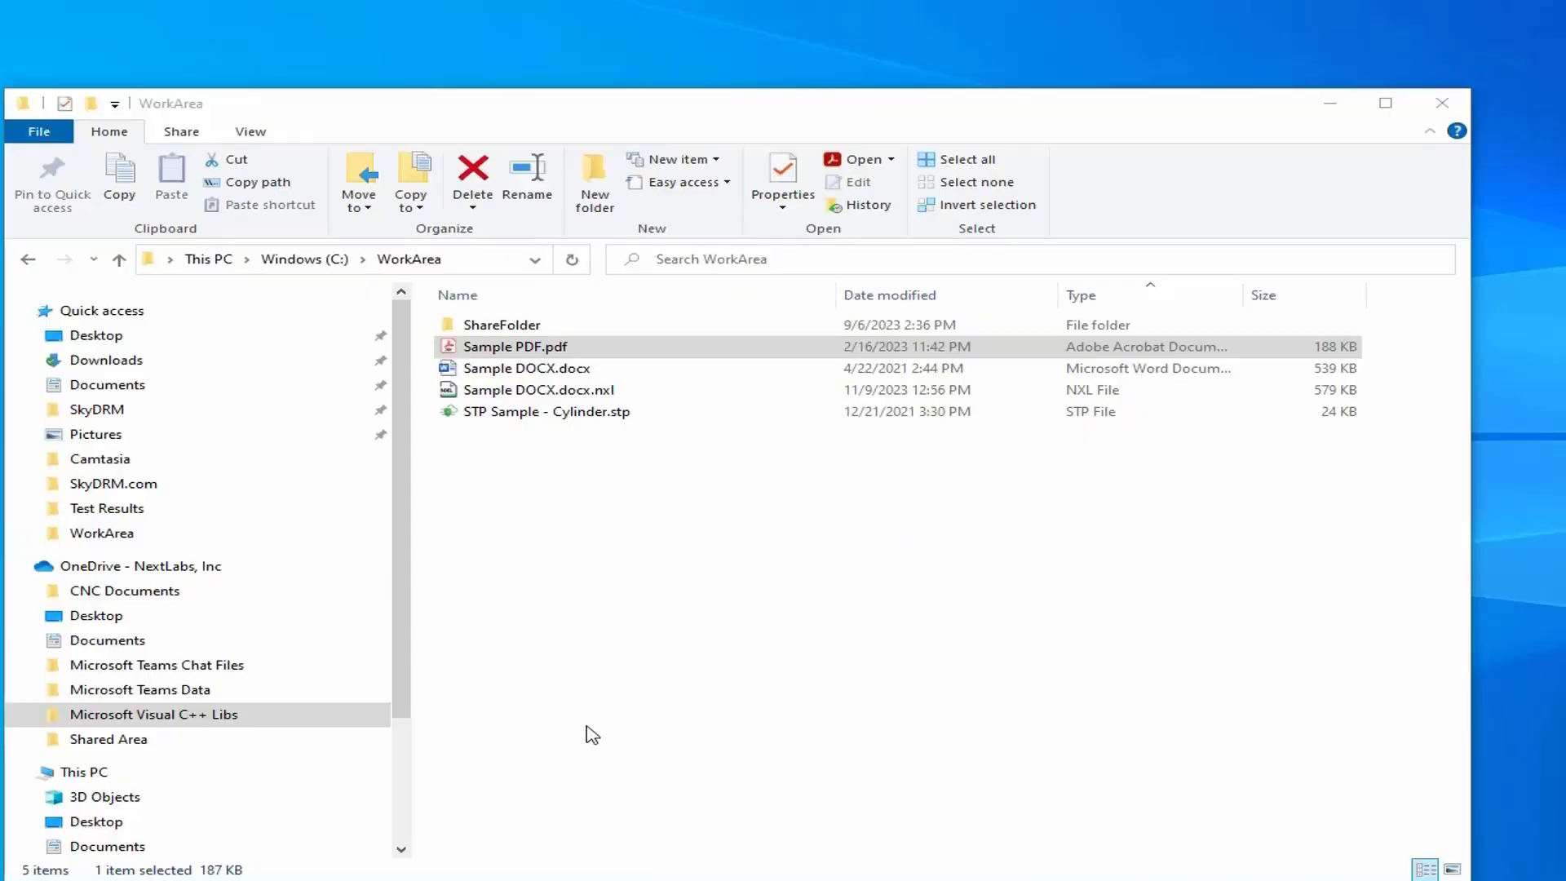
- Start protecting Sample PDF.pdf from WorkArea with SkyDRM, changing the save location to the PublicWorkArea folder of Project BigSky
{"action": "right_click", "coordinate": [538, 354]}
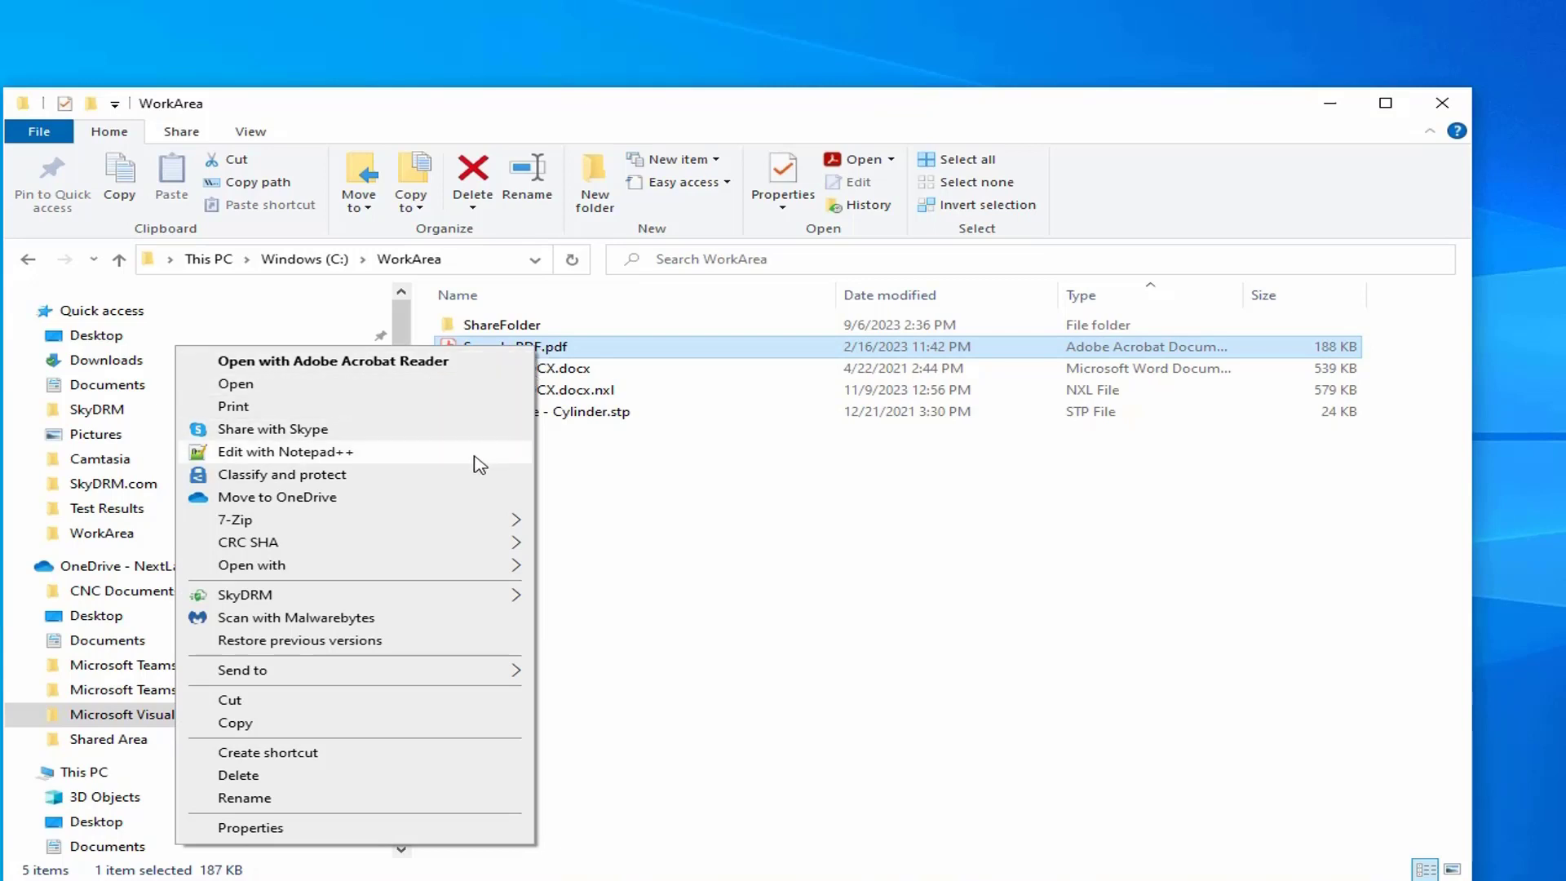
{"action": "mouse_move", "coordinate": [490, 594]}
{"action": "left_click", "coordinate": [602, 595]}
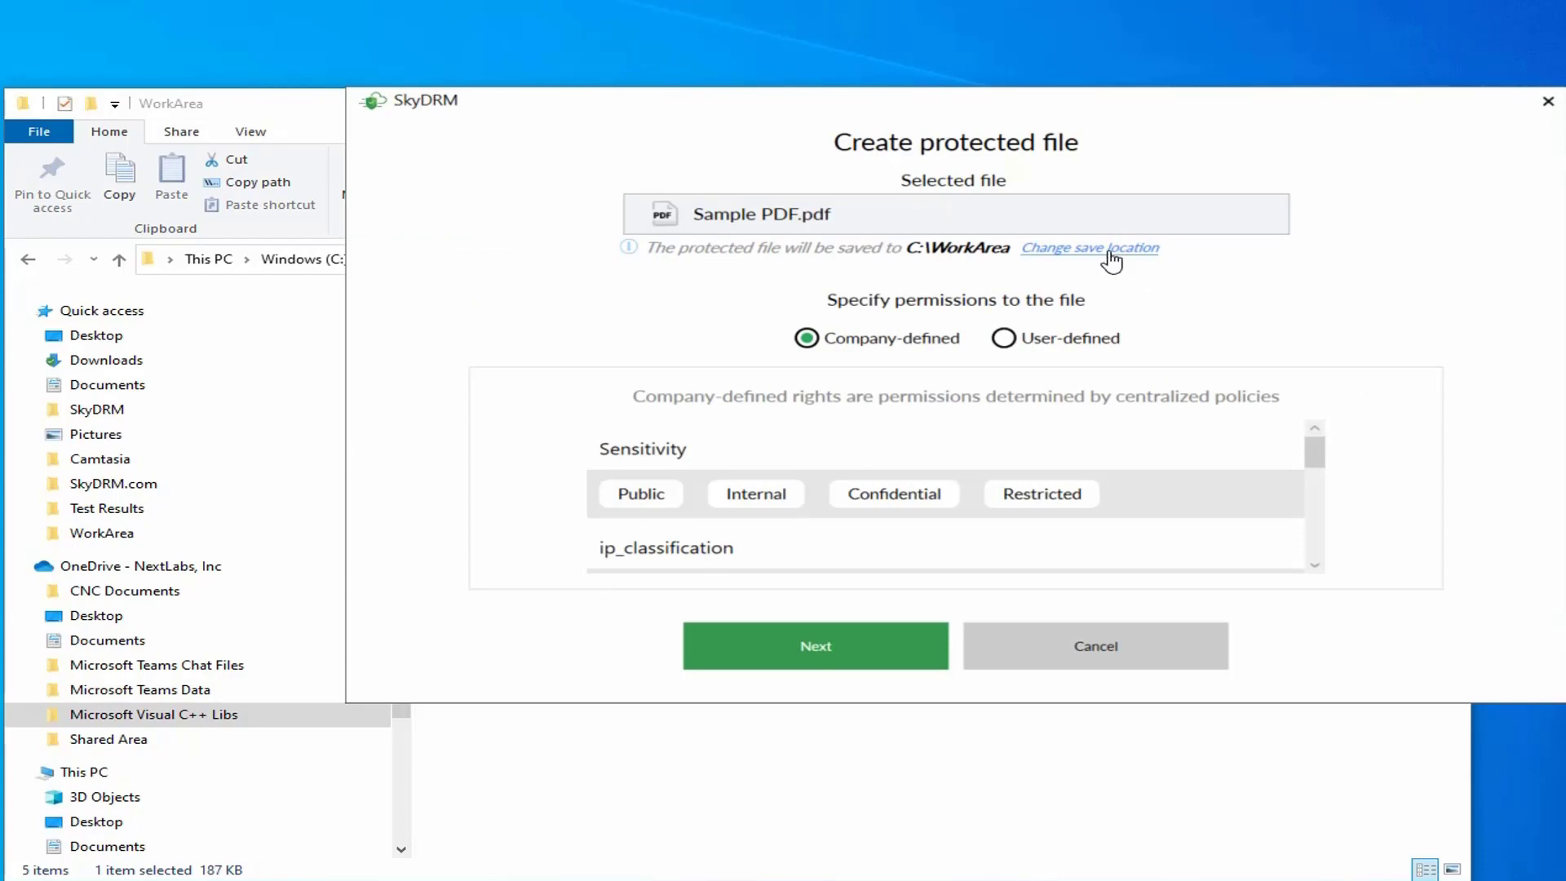
{"action": "left_click", "coordinate": [1111, 256]}
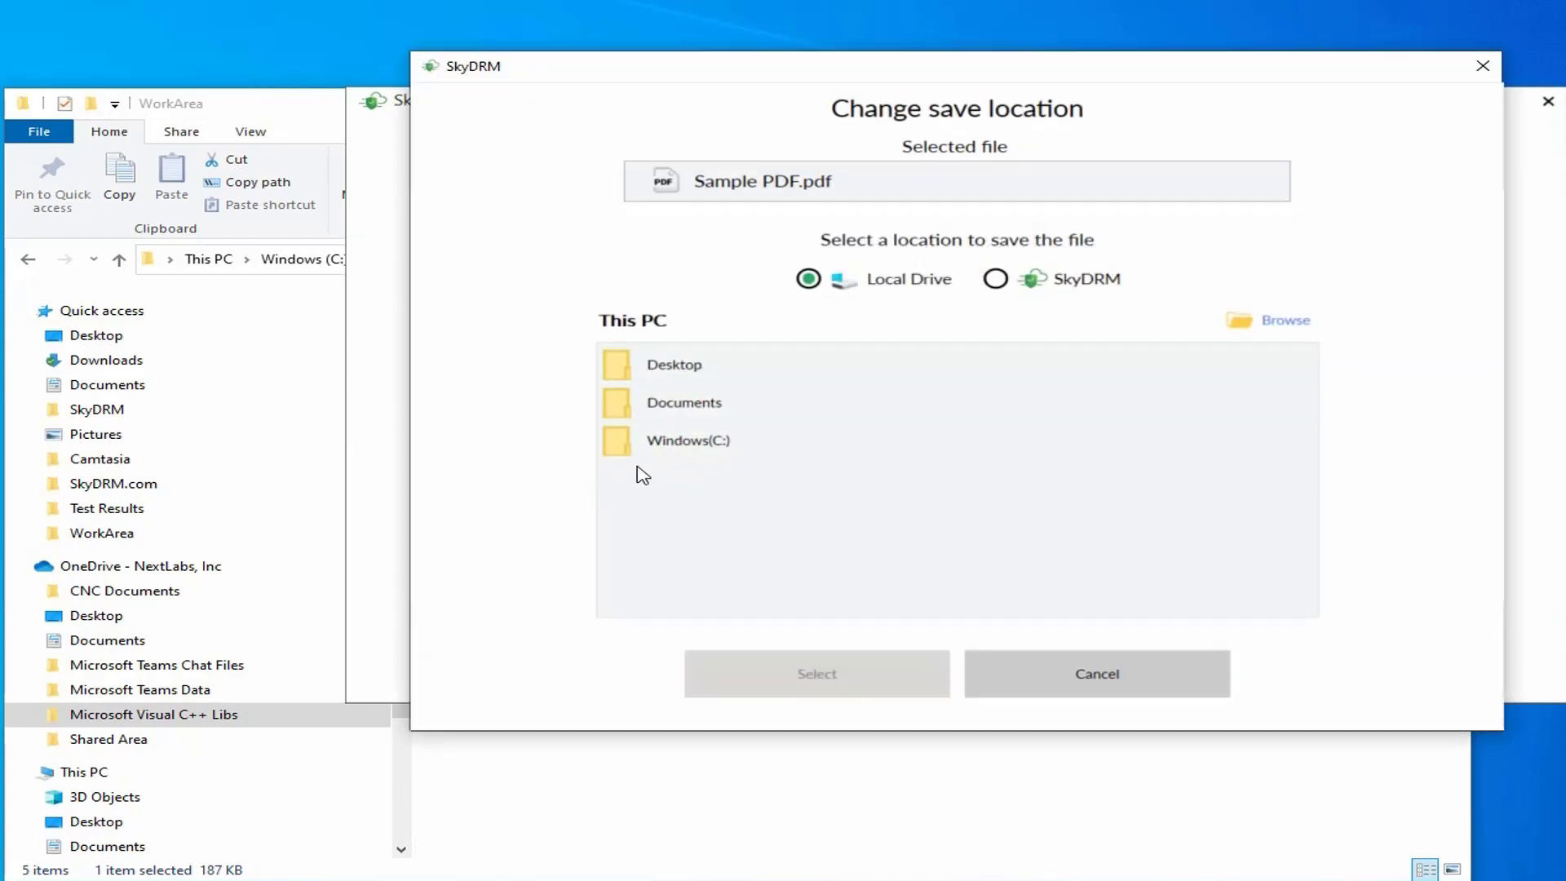
{"action": "left_click", "coordinate": [1017, 286]}
{"action": "left_click", "coordinate": [612, 425]}
{"action": "left_click", "coordinate": [707, 584]}
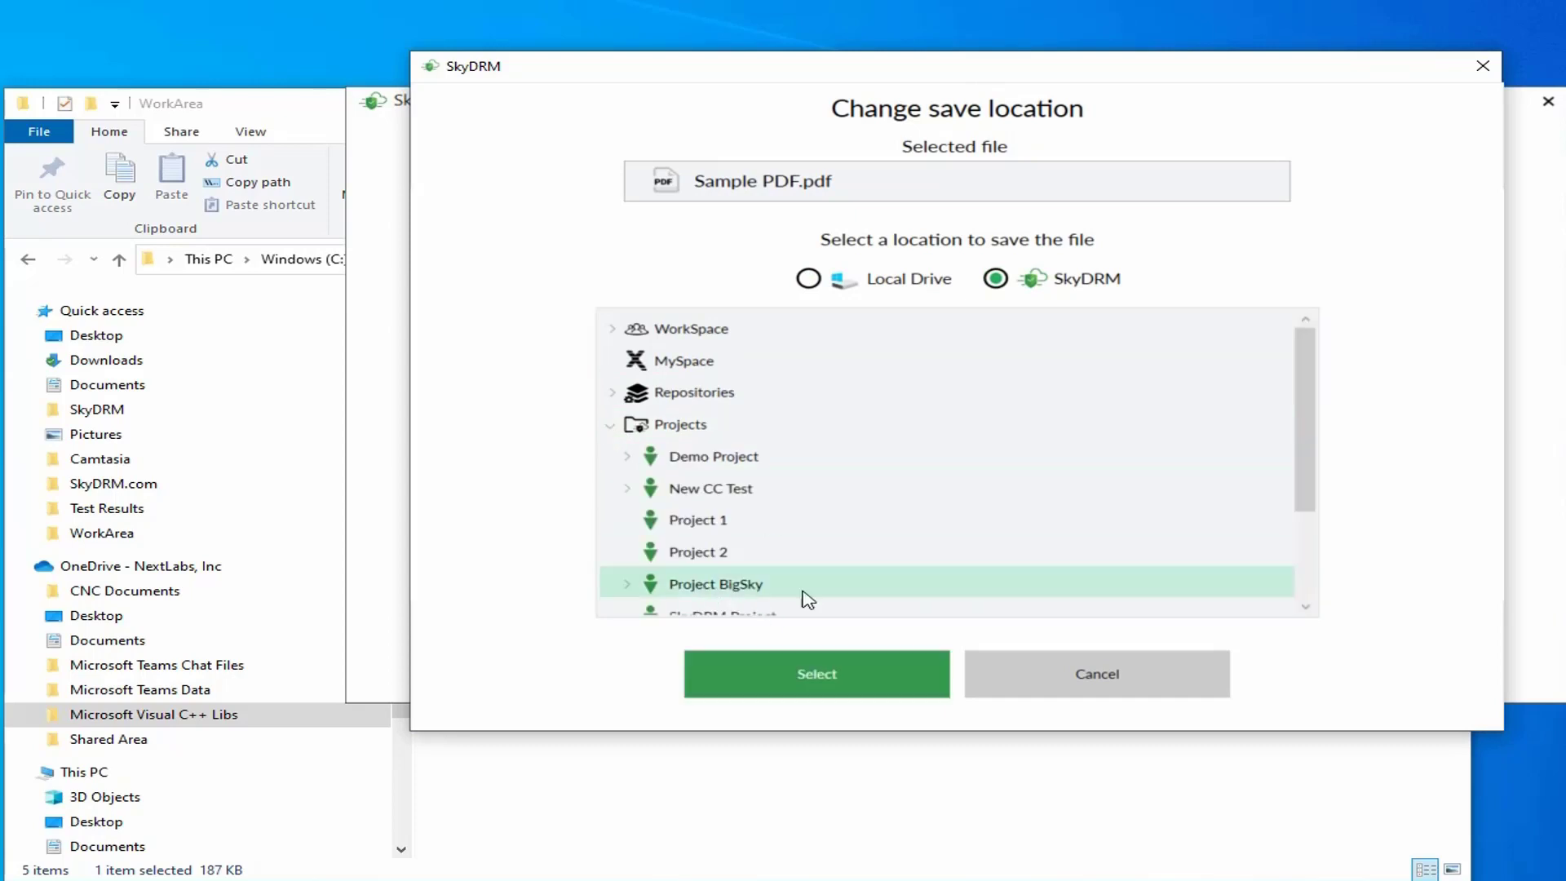
{"action": "scroll", "coordinate": [1308, 438], "scroll_direction": "down", "scroll_amount": 3}
{"action": "left_click", "coordinate": [621, 443]}
{"action": "left_click", "coordinate": [749, 610]}
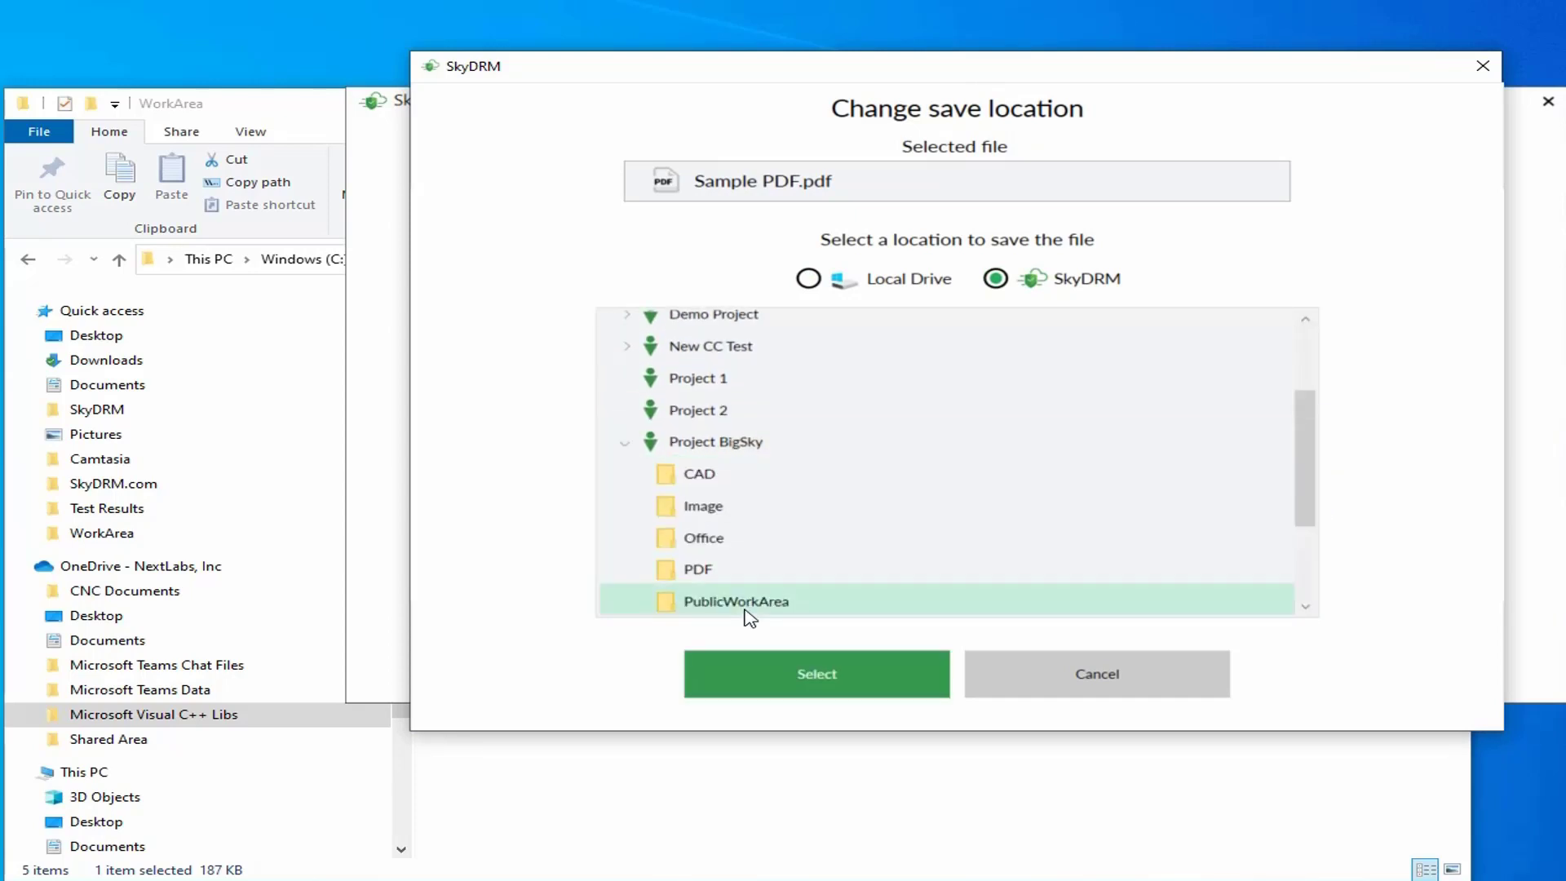
{"action": "left_click", "coordinate": [849, 690]}
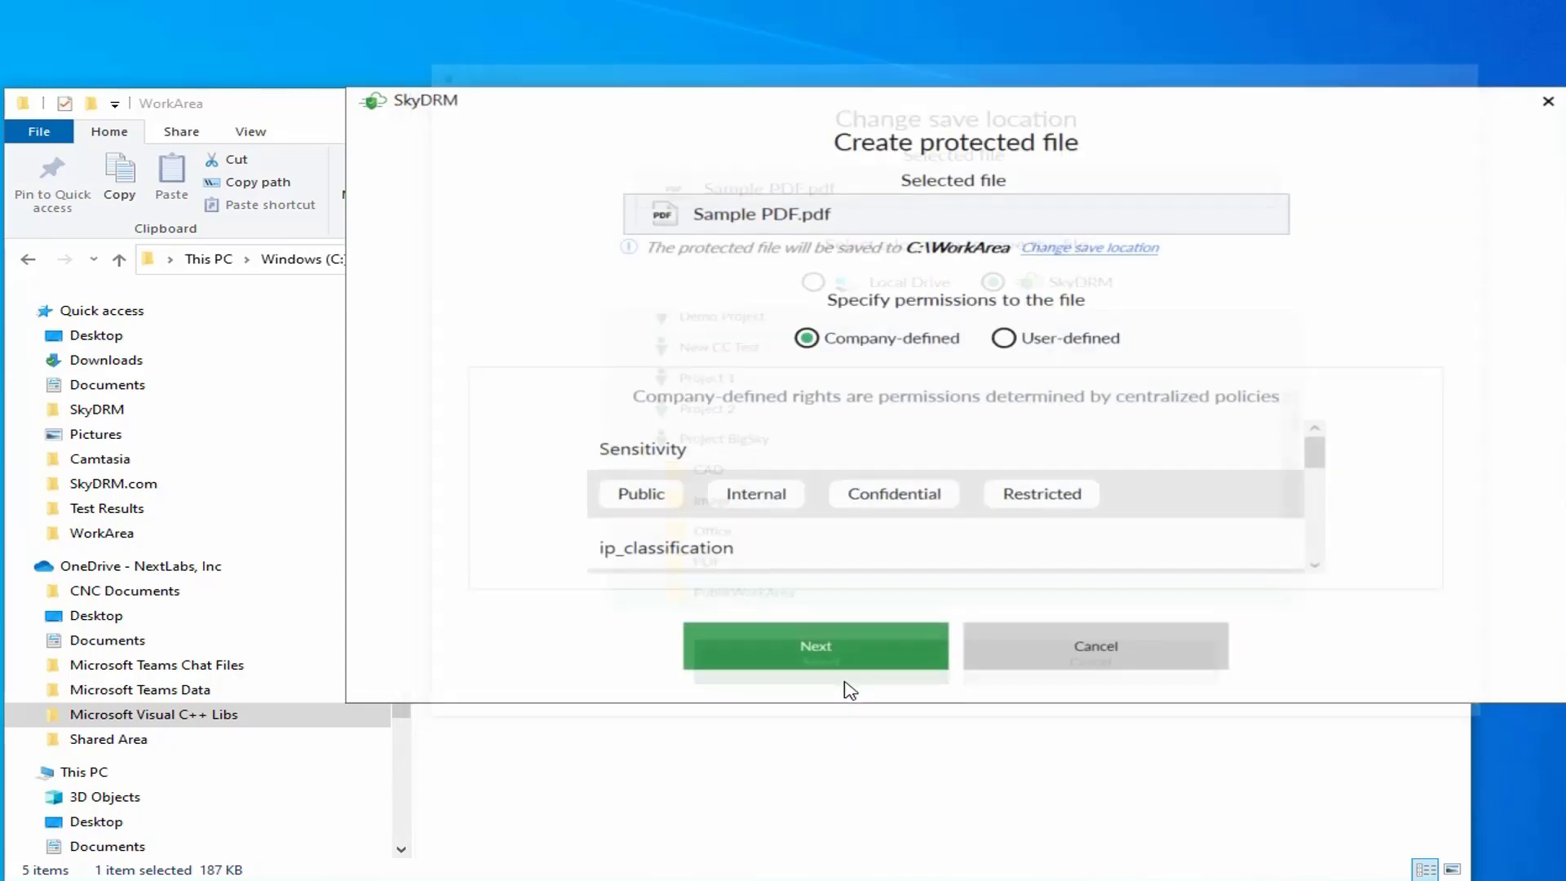
- Classify Sample PDF.pdf as Internal with company-defined permissions and create the protected file
{"action": "left_click", "coordinate": [776, 504]}
{"action": "left_click", "coordinate": [865, 672]}
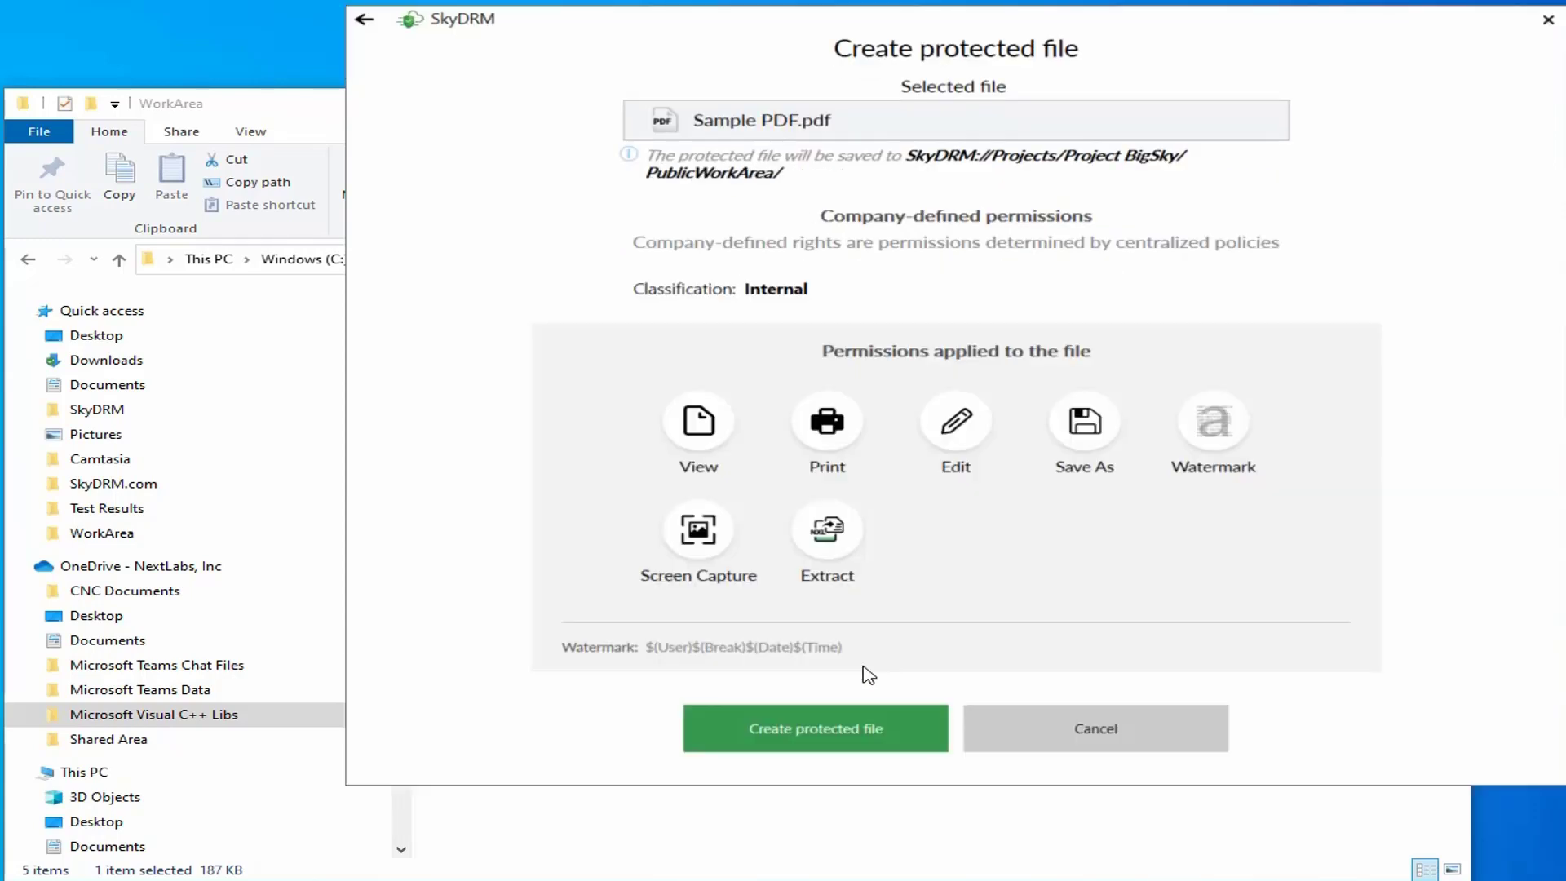
{"action": "left_click", "coordinate": [804, 728]}
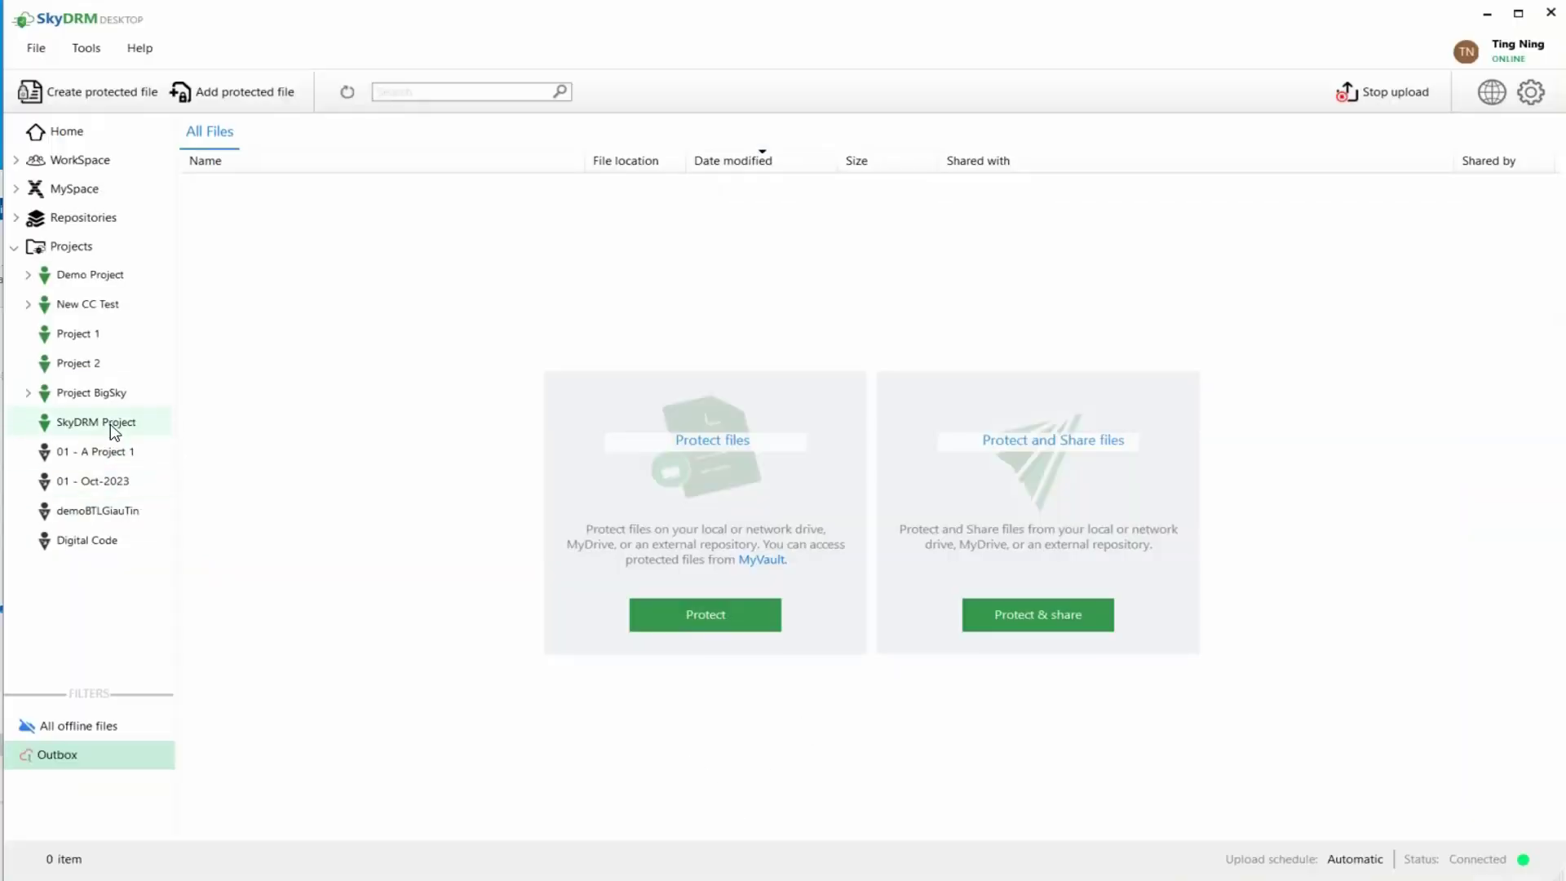
- Open the PublicWorkArea folder of Project BigSky in SkyDRM Desktop to check for the newly protected file
{"action": "left_click", "coordinate": [94, 393]}
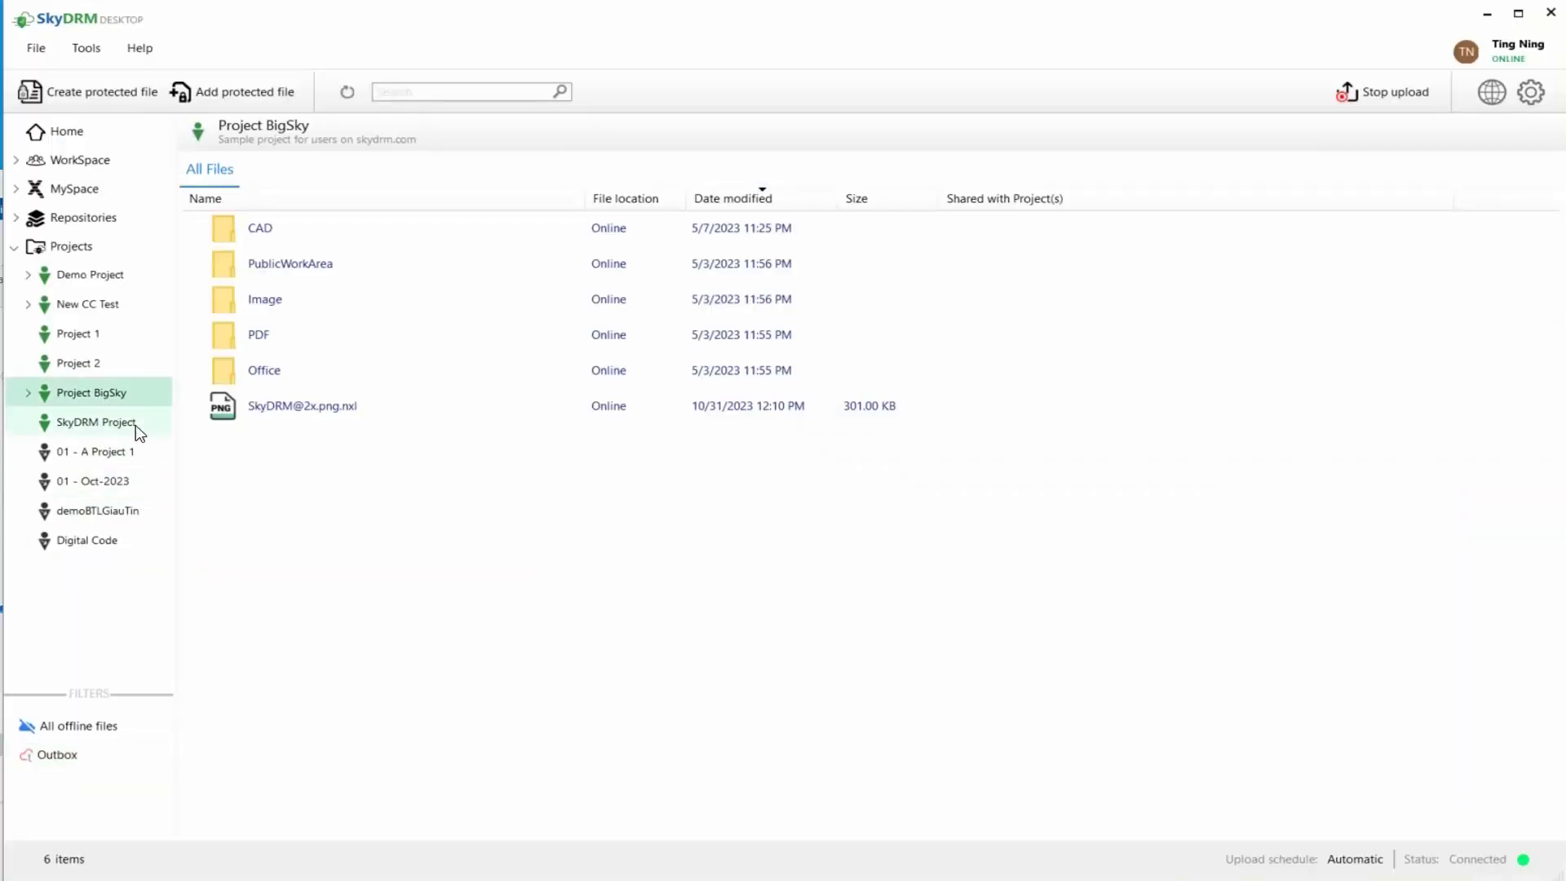
{"action": "double_click", "coordinate": [310, 280]}
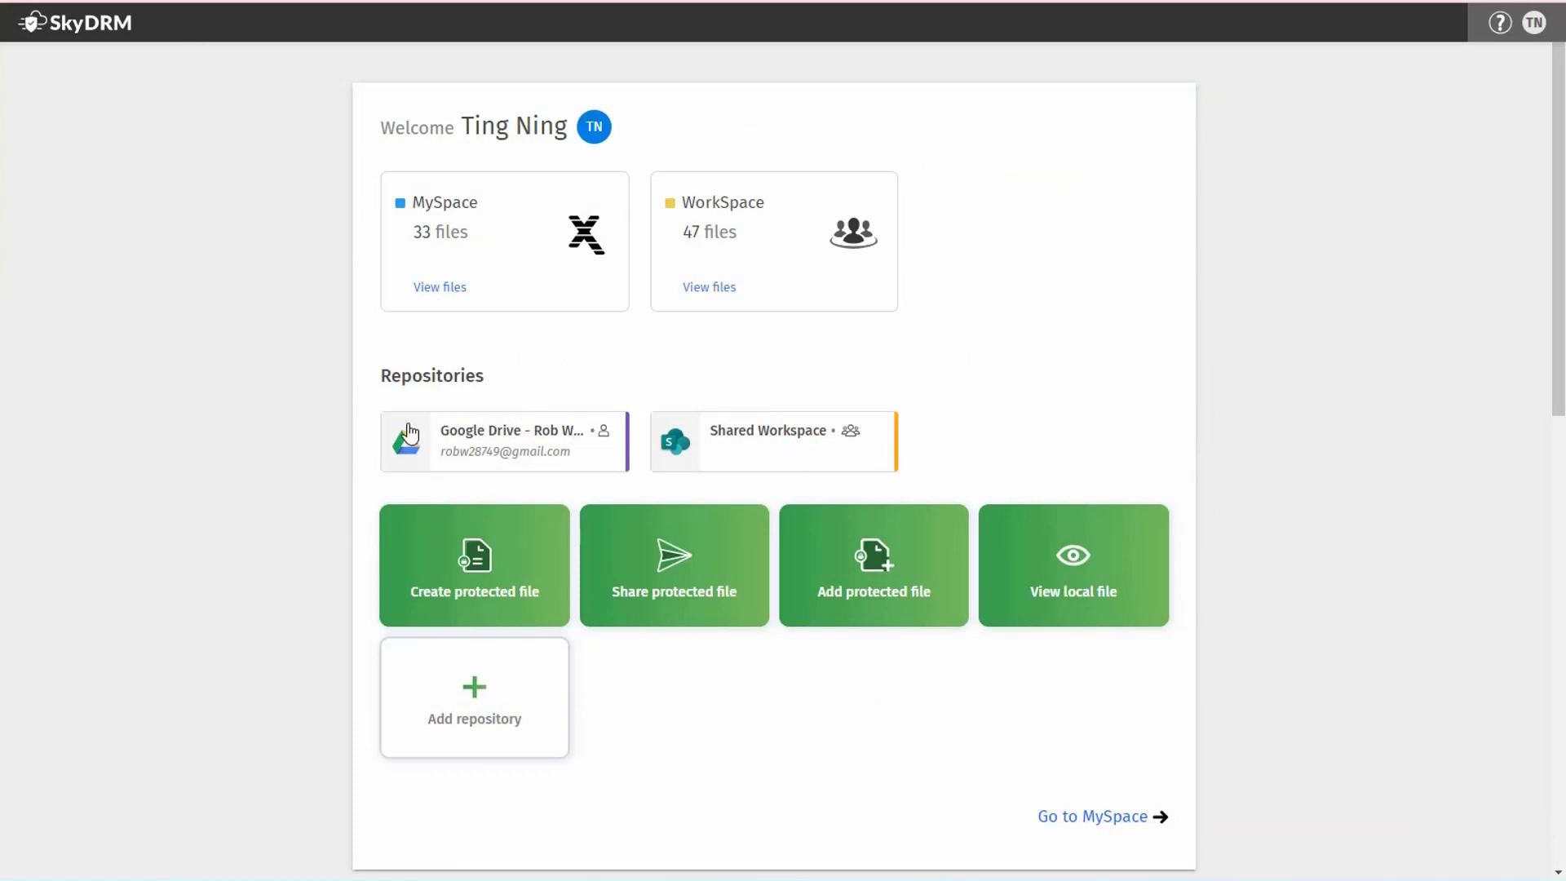
- In SkyDRM web, examine the file info of PDF_150KB_Internal.pdf.nxl in WorkSpace / Protected Files / PDF, and close it
{"action": "left_click", "coordinate": [708, 291]}
{"action": "left_click", "coordinate": [369, 273]}
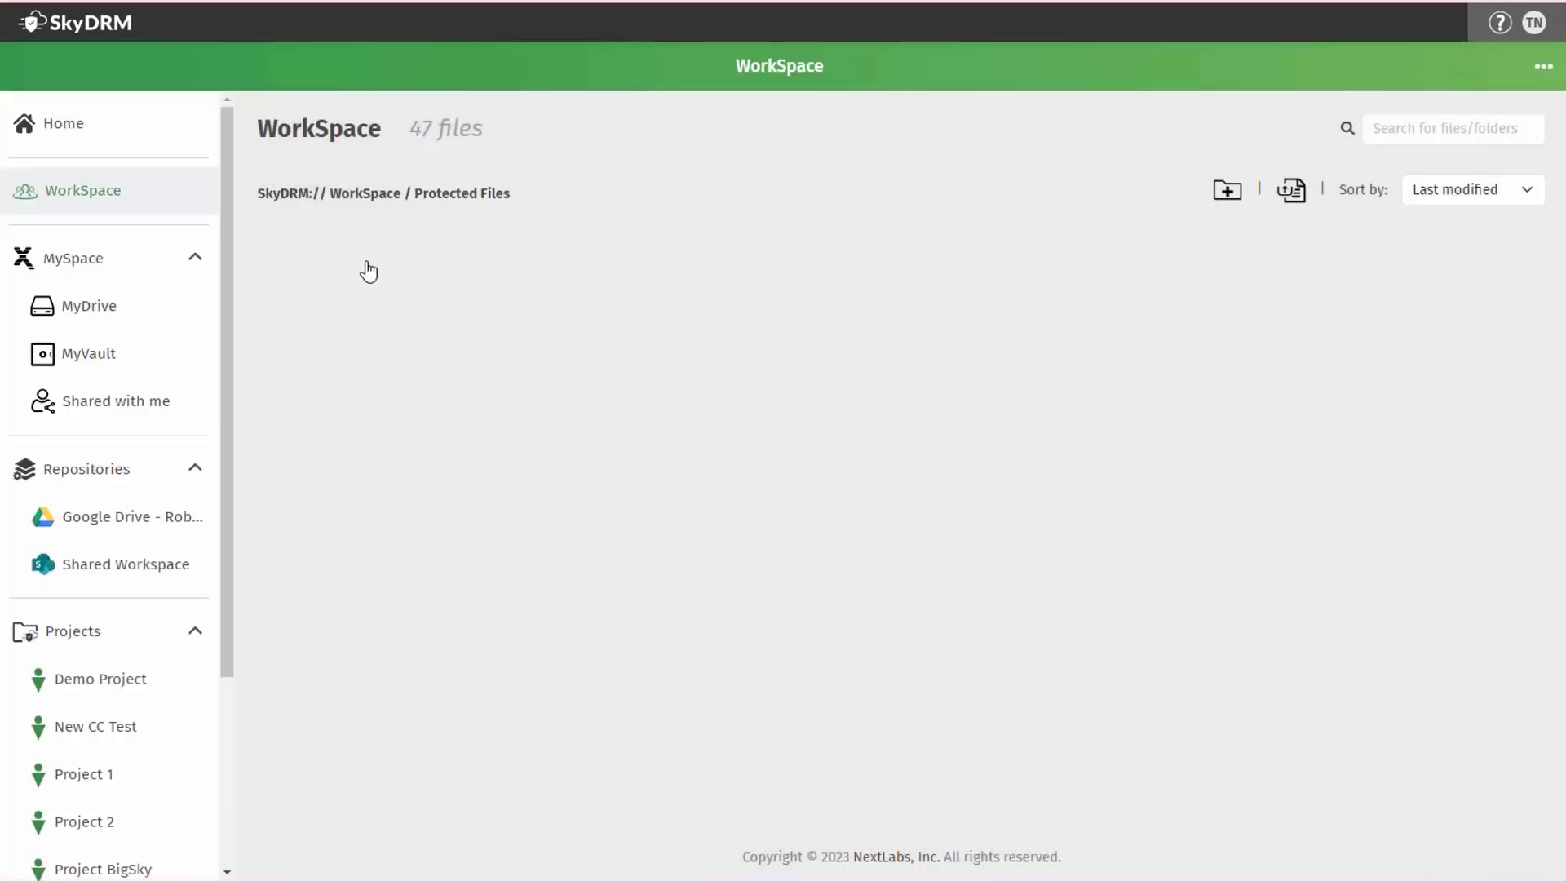
{"action": "left_click", "coordinate": [310, 261]}
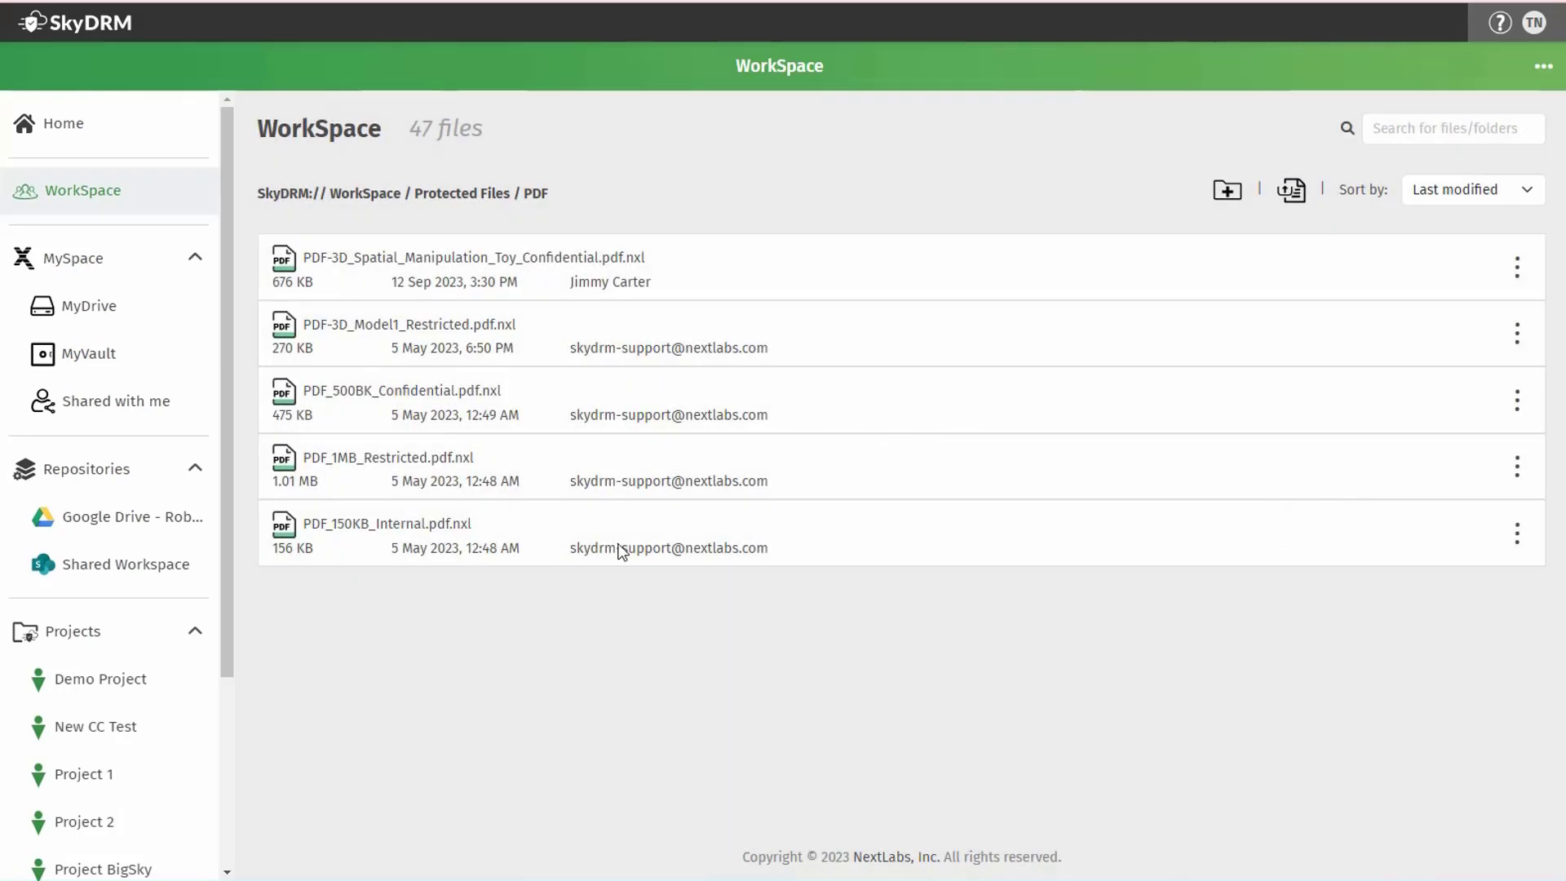
{"action": "left_click", "coordinate": [1515, 537]}
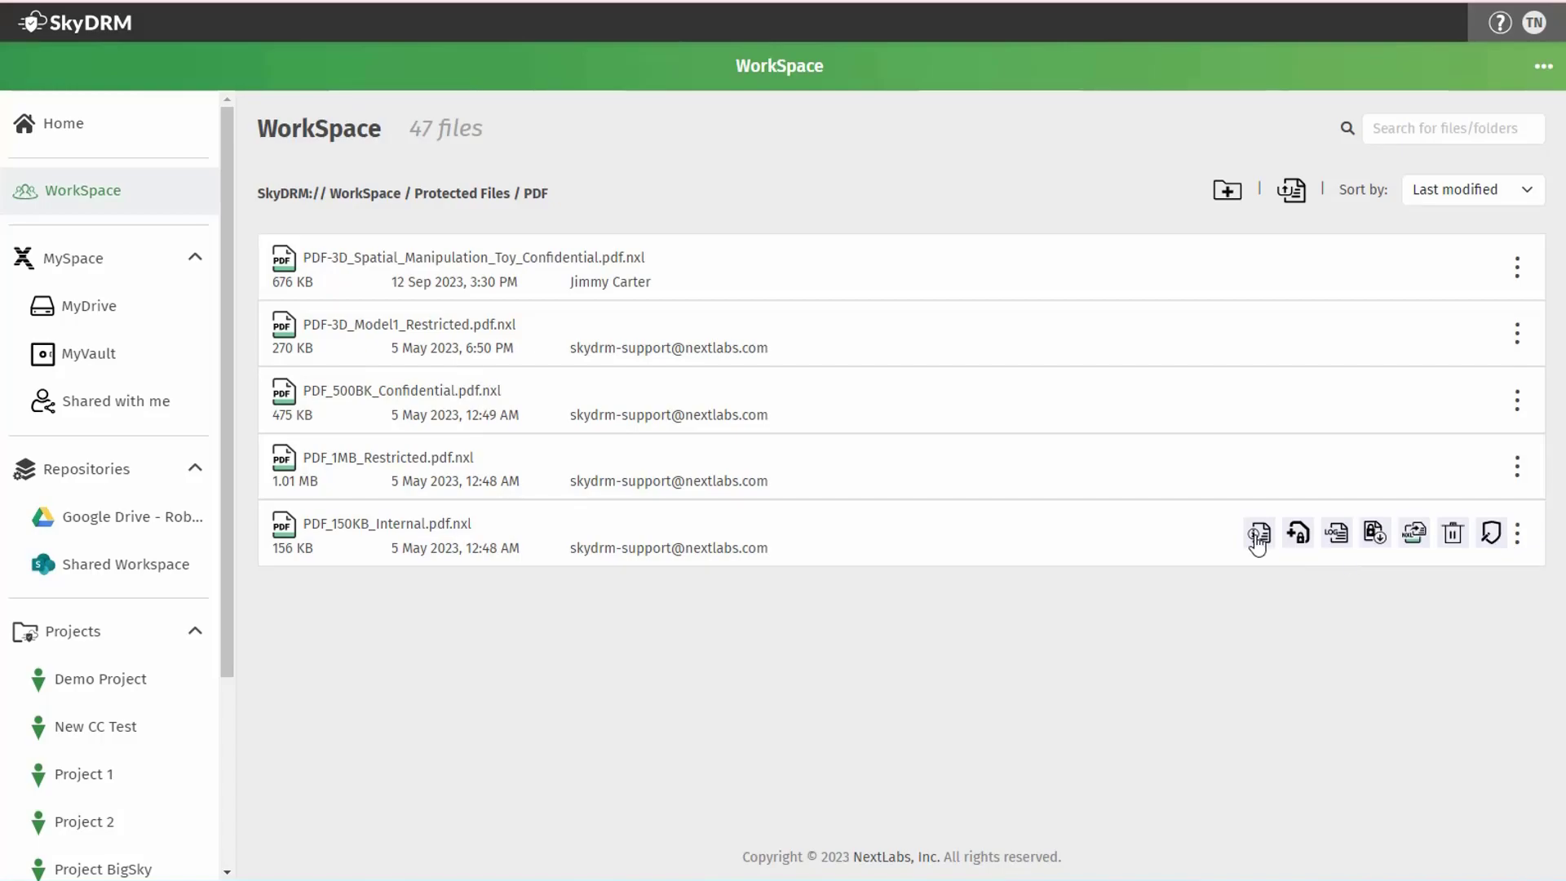
{"action": "left_click", "coordinate": [1261, 534]}
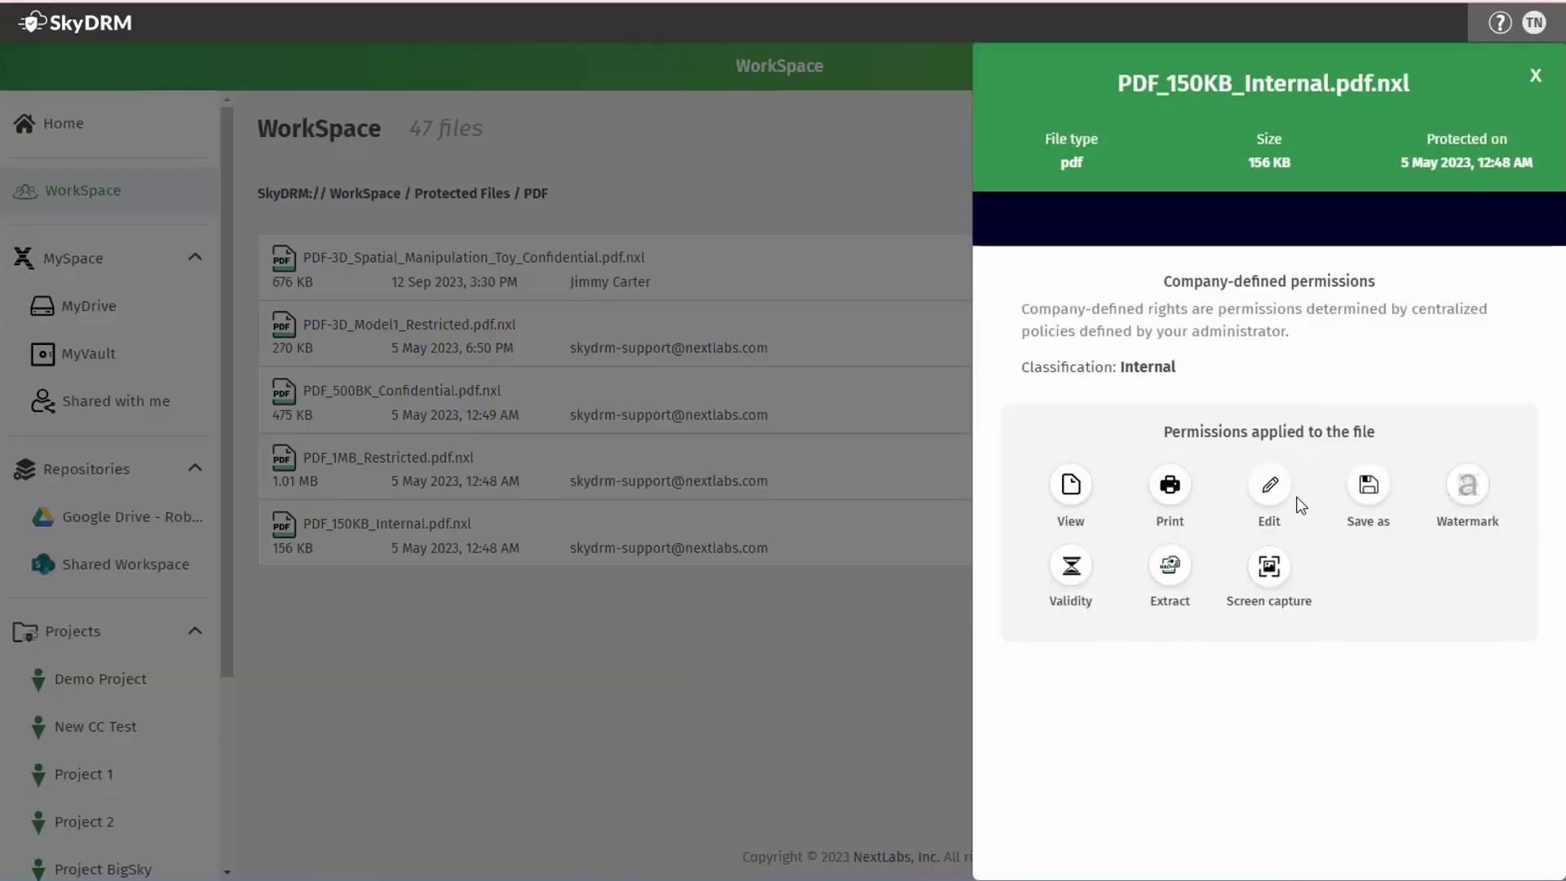
{"action": "left_click", "coordinate": [1535, 75]}
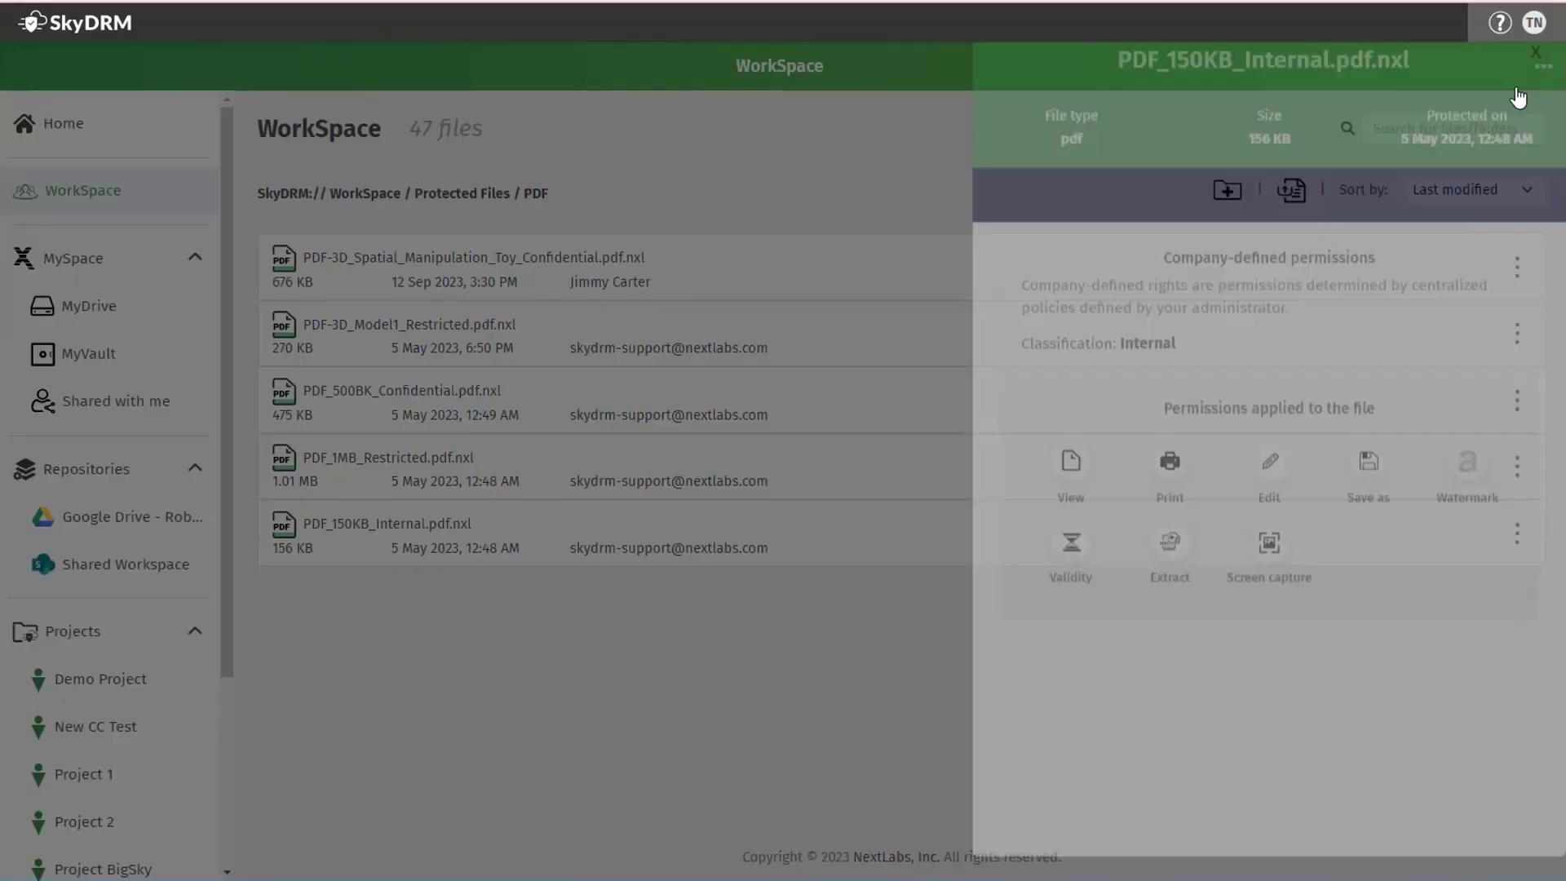
- Add the protected file PDF_150KB_Internal.pdf.nxl to the PublicWorkArea folder of Project BigSky
{"action": "left_click", "coordinate": [1516, 534]}
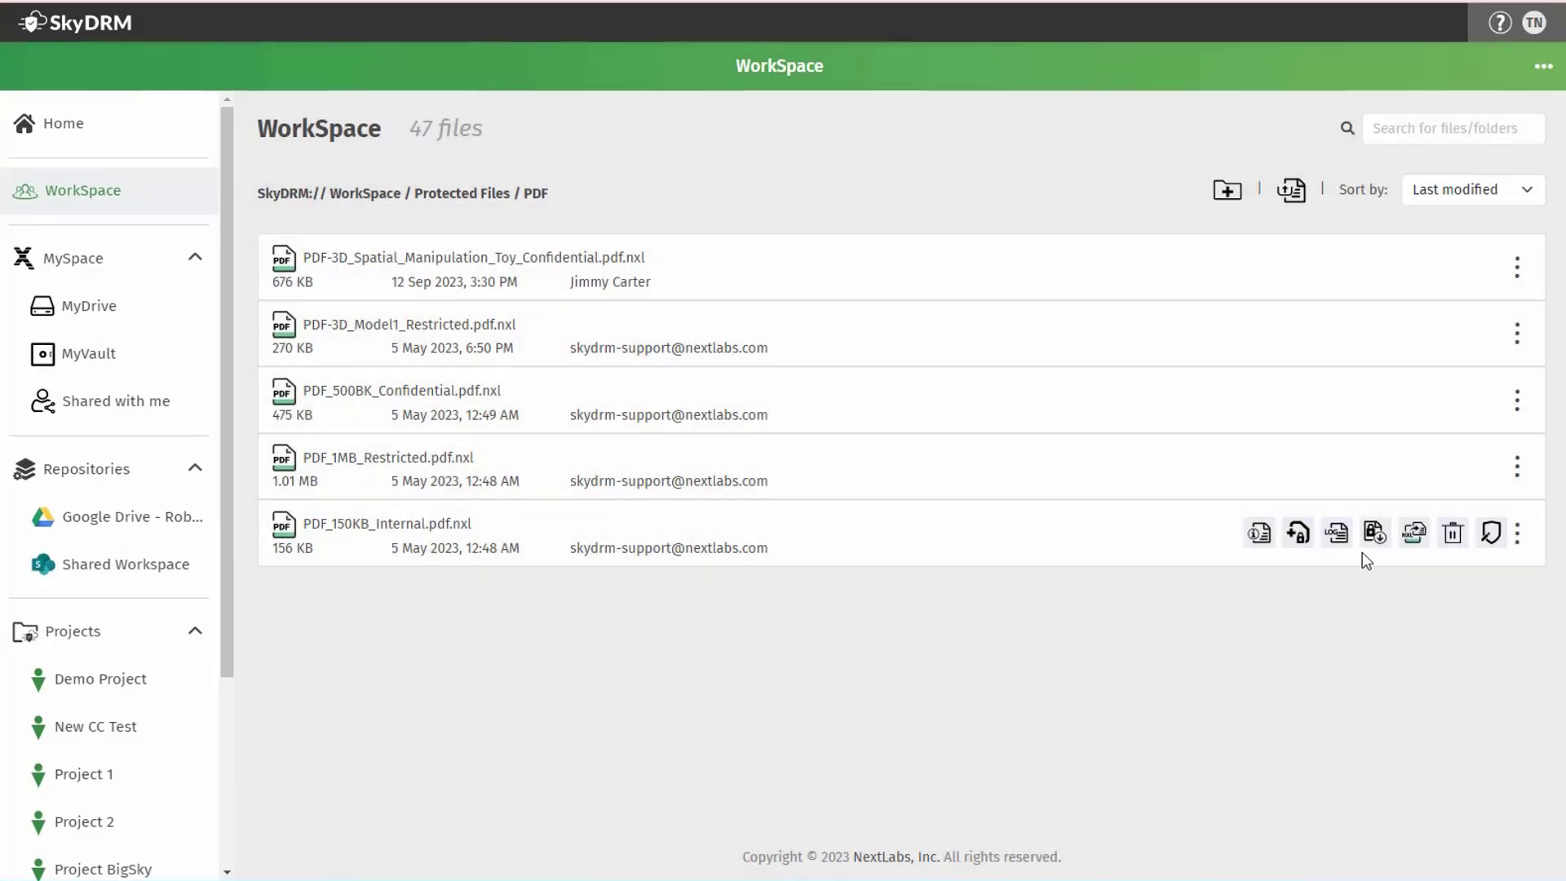
{"action": "left_click", "coordinate": [1298, 533]}
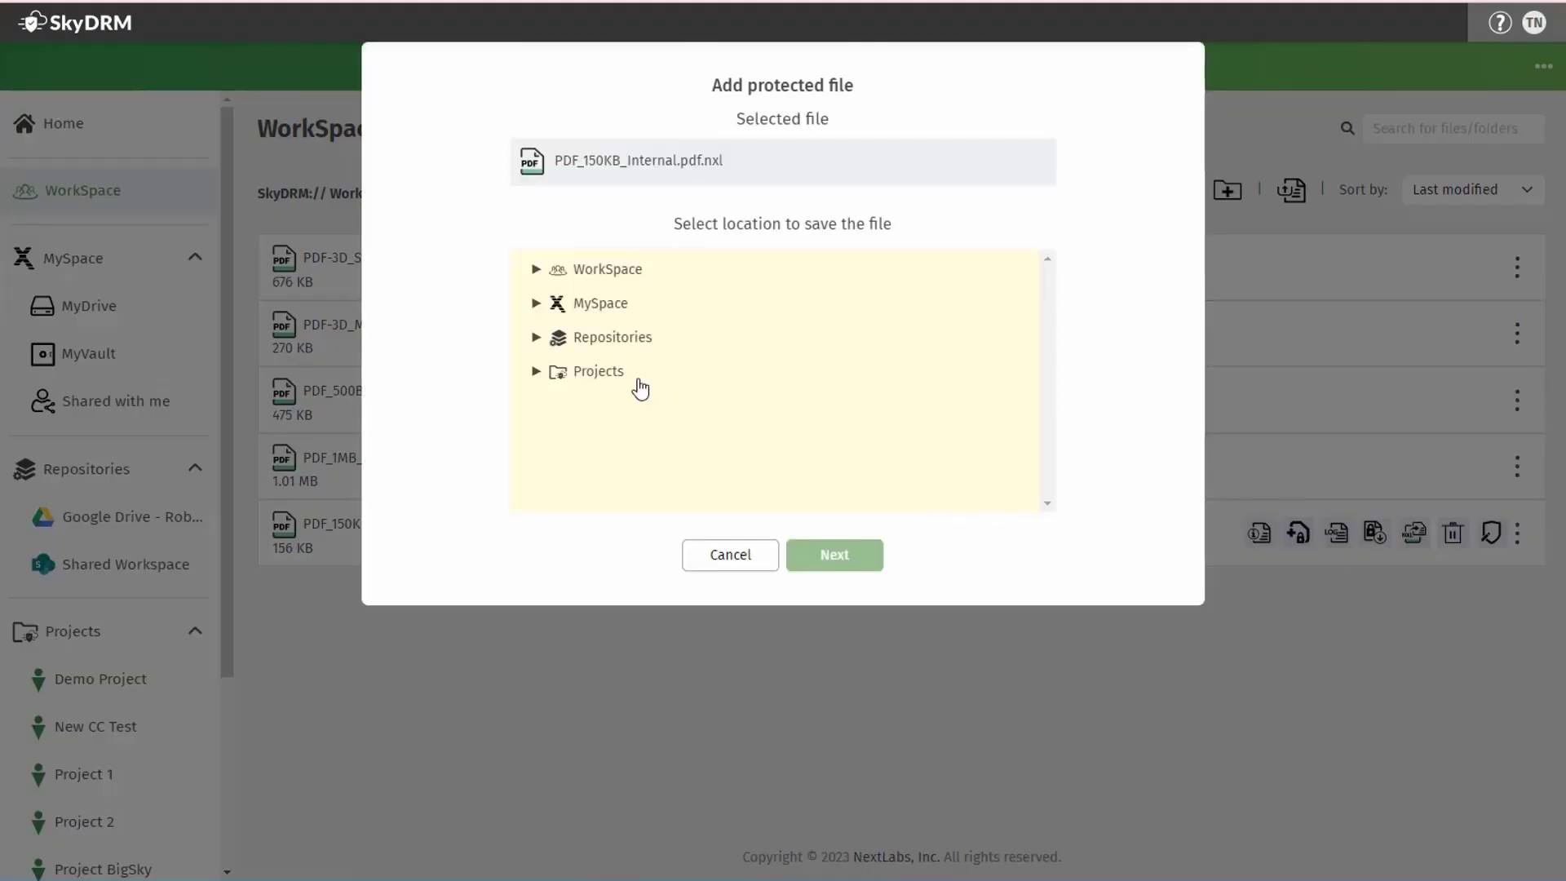
{"action": "left_click", "coordinate": [536, 377]}
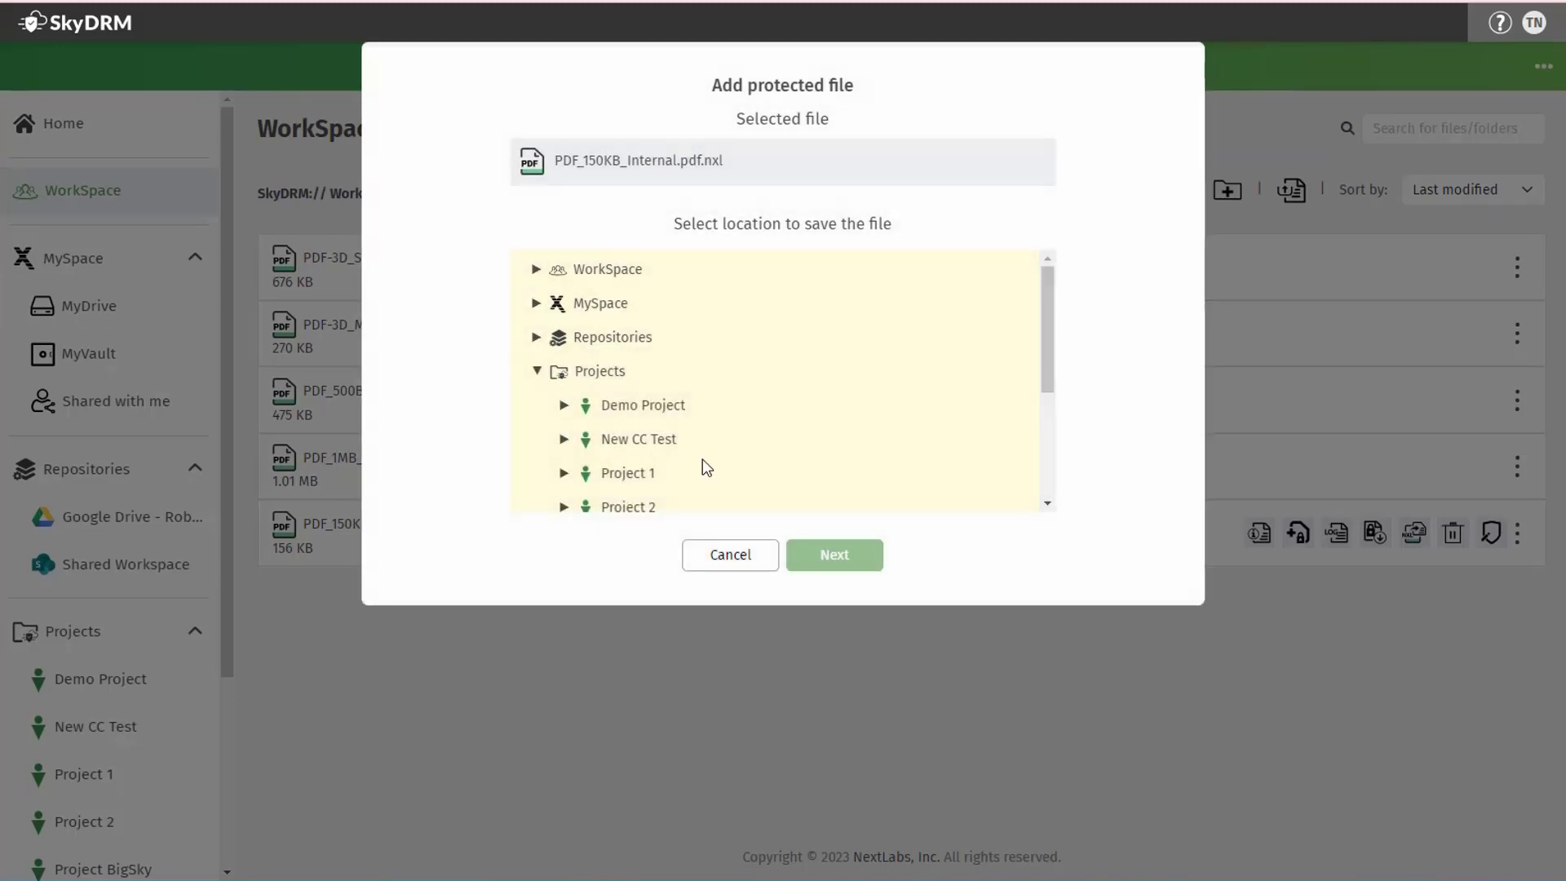
{"action": "scroll", "coordinate": [620, 392], "scroll_direction": "down", "scroll_amount": 3}
{"action": "left_click", "coordinate": [563, 351]}
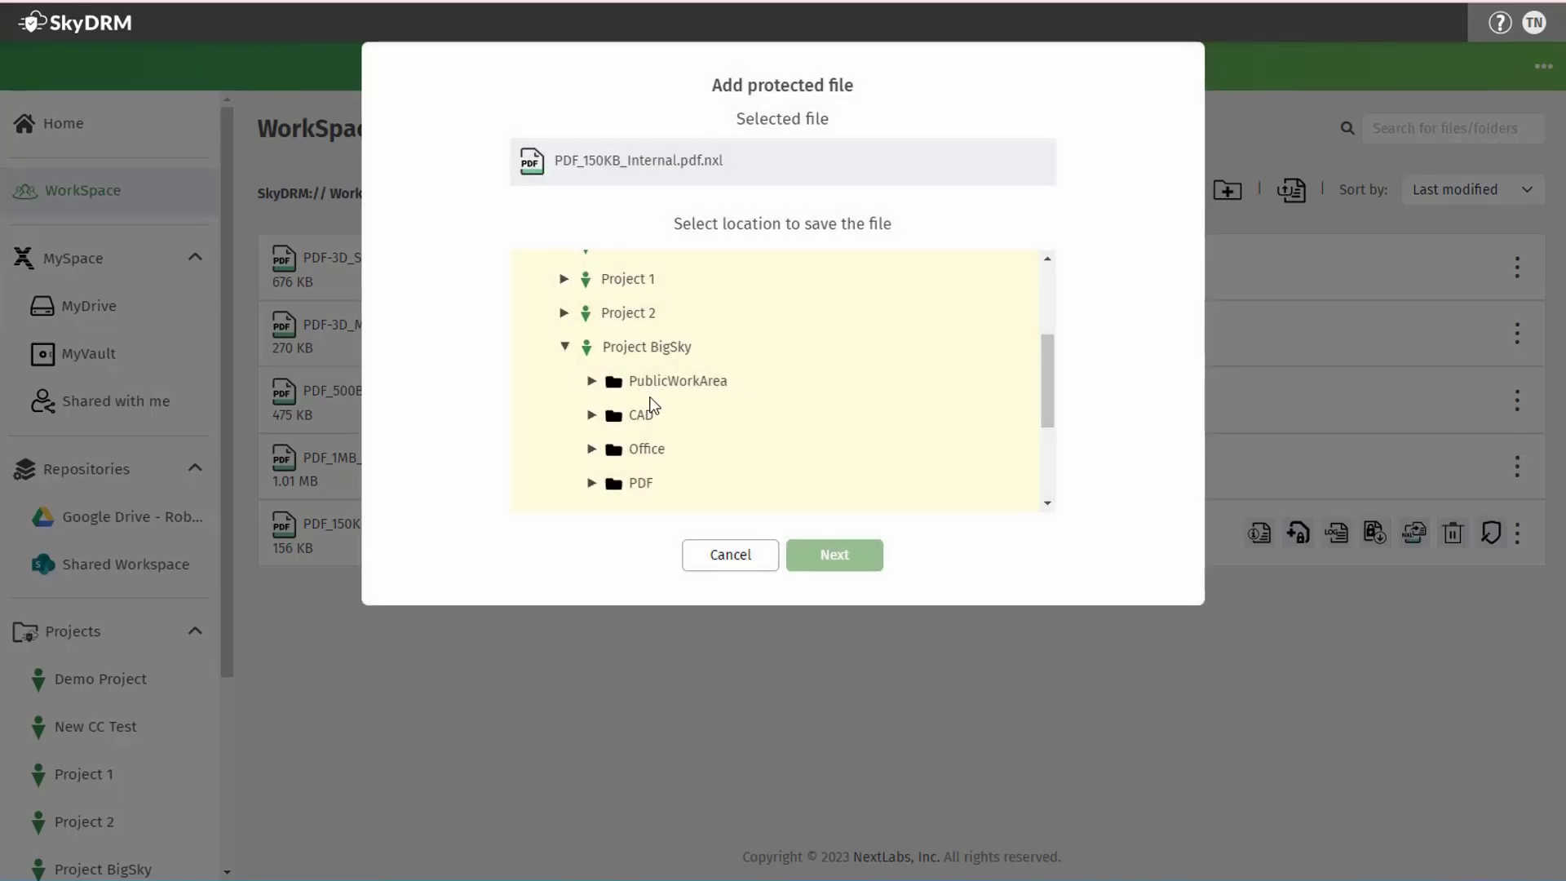
{"action": "left_click", "coordinate": [664, 383]}
{"action": "left_click", "coordinate": [853, 565]}
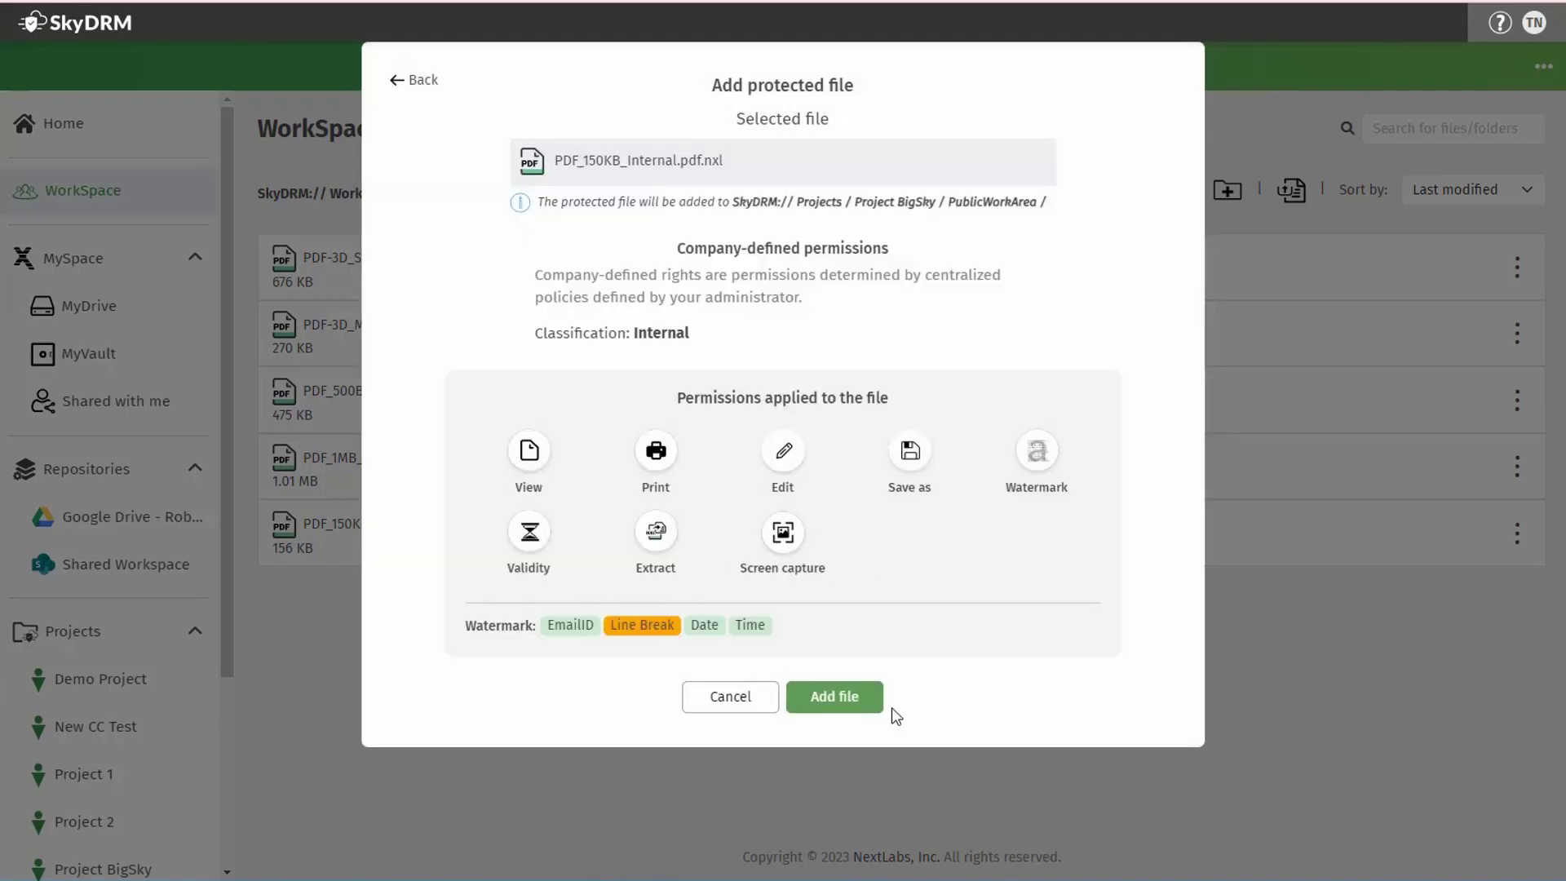
{"action": "left_click", "coordinate": [844, 697]}
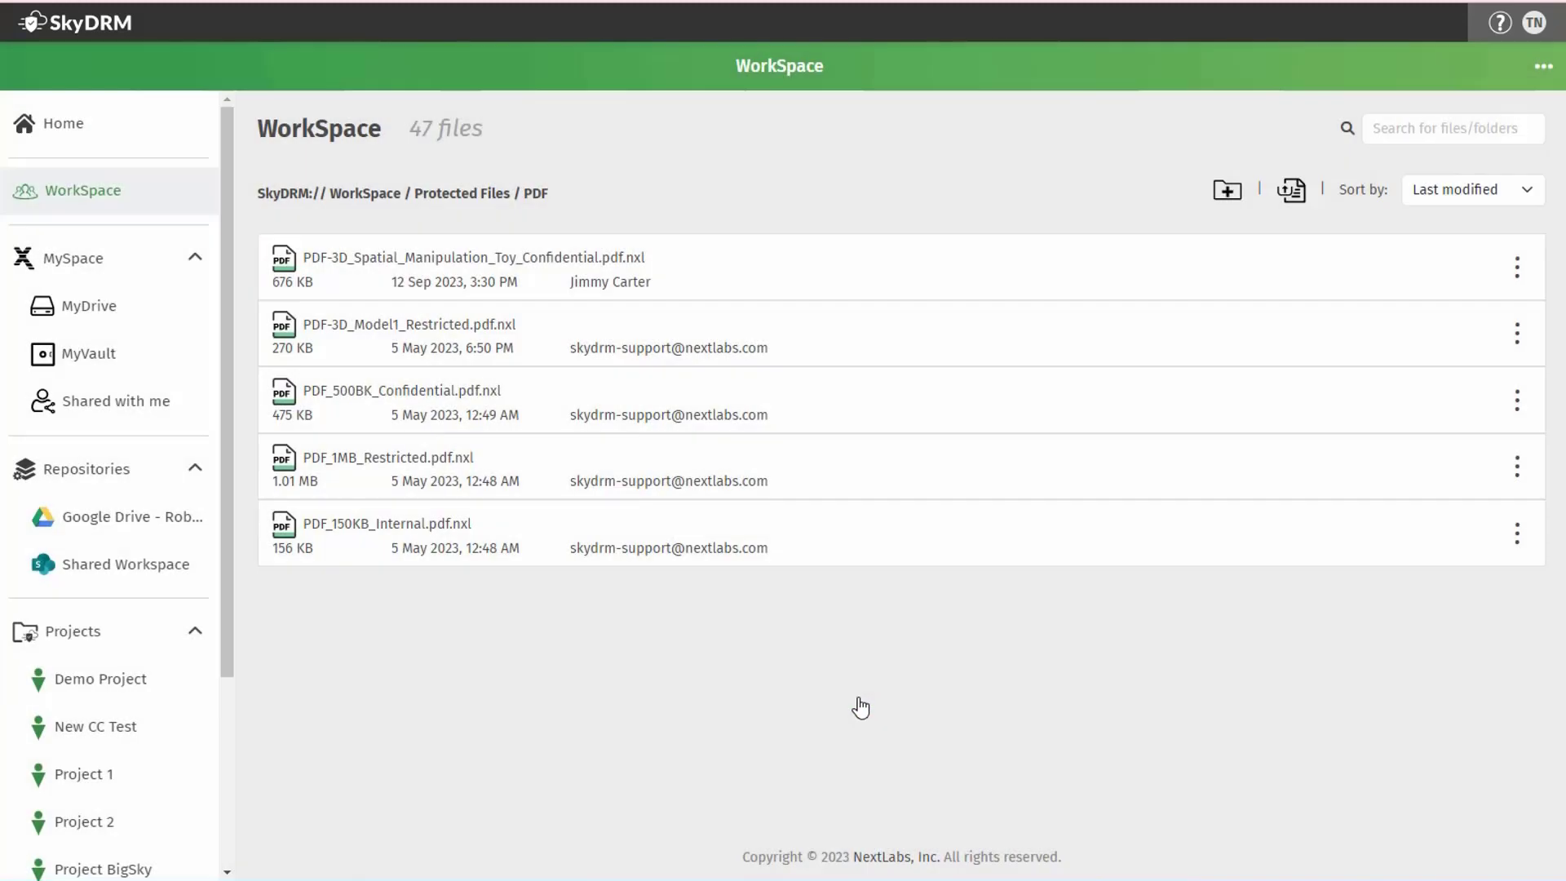
- Open Project BigSky's PublicWorkArea folder to check for the added PDF file
{"action": "scroll", "coordinate": [130, 714], "scroll_direction": "down", "scroll_amount": 3}
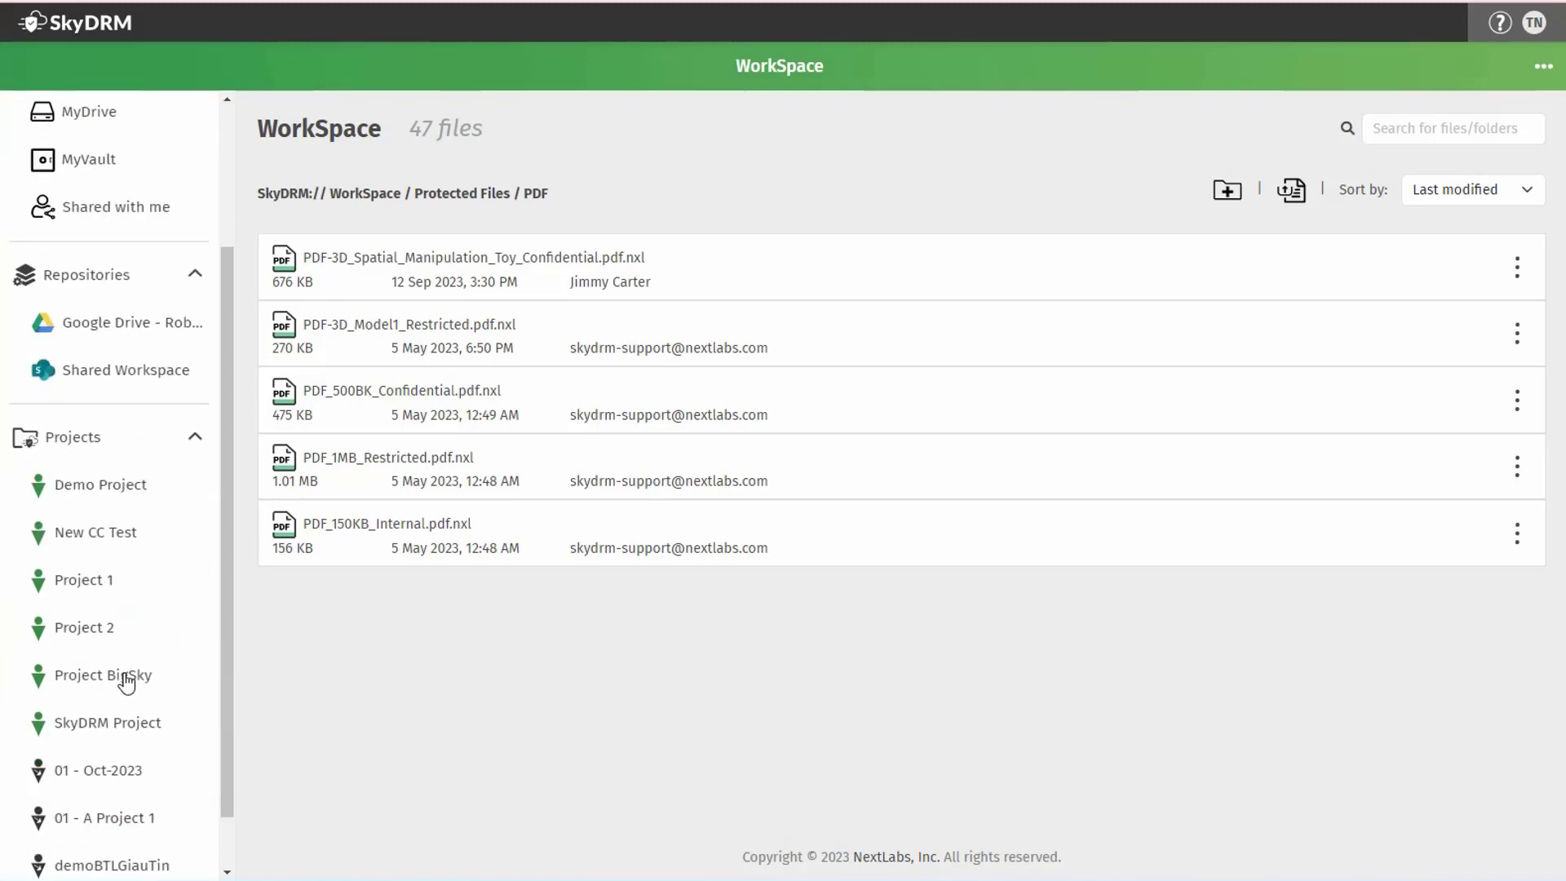
{"action": "left_click", "coordinate": [123, 681]}
{"action": "left_click", "coordinate": [440, 126]}
{"action": "left_click", "coordinate": [353, 407]}
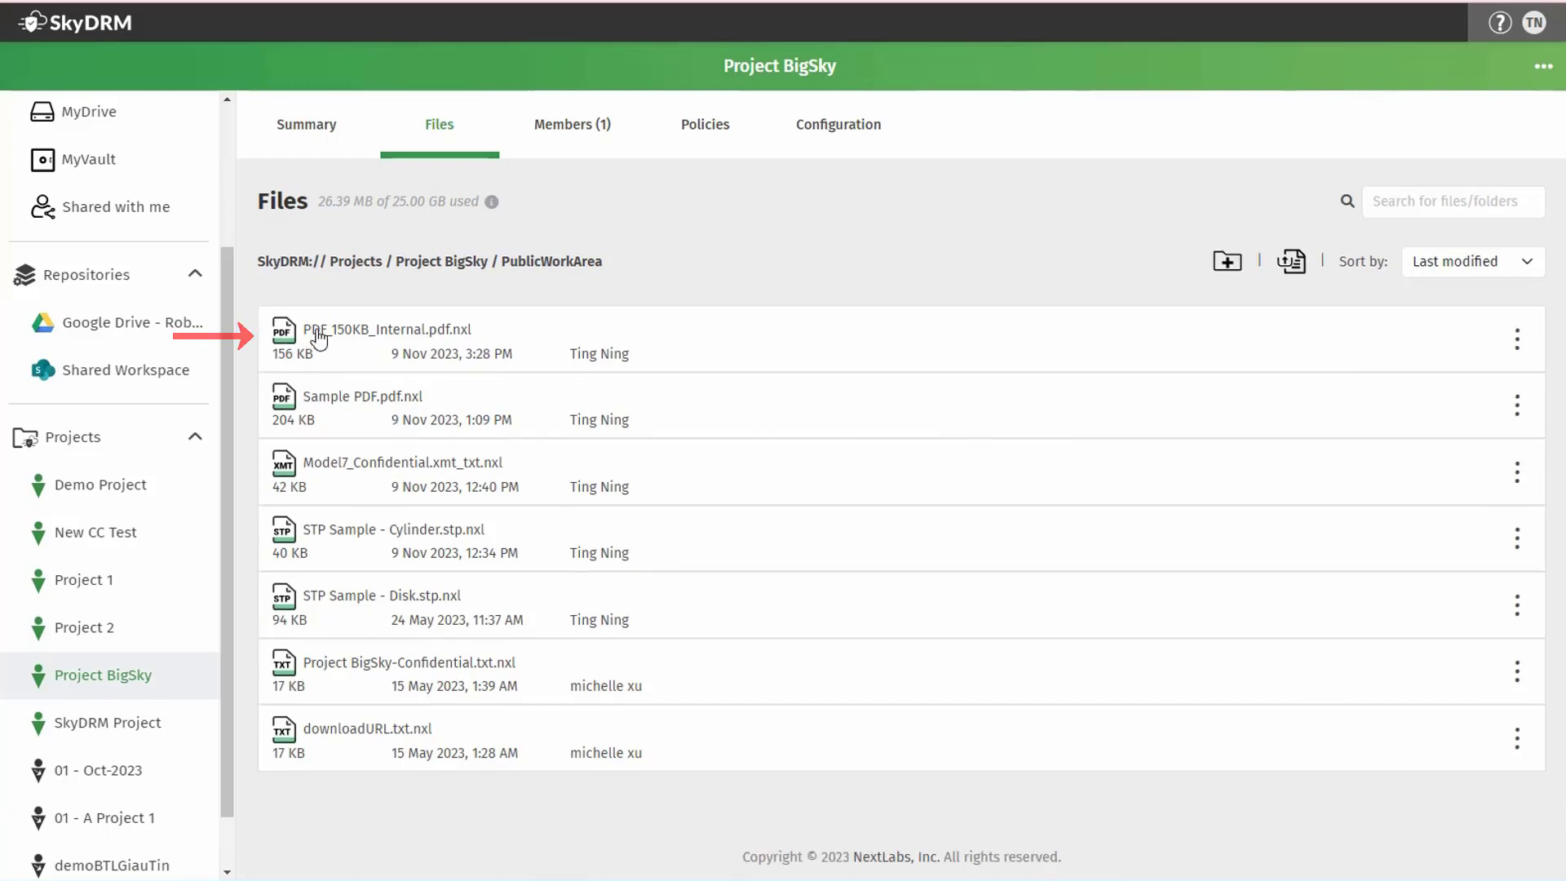
- Examine the file info of Spark Plug_Internal.jt.nxl in WorkSpace / Protected Files / CAD, and close it
{"action": "left_click", "coordinate": [87, 195]}
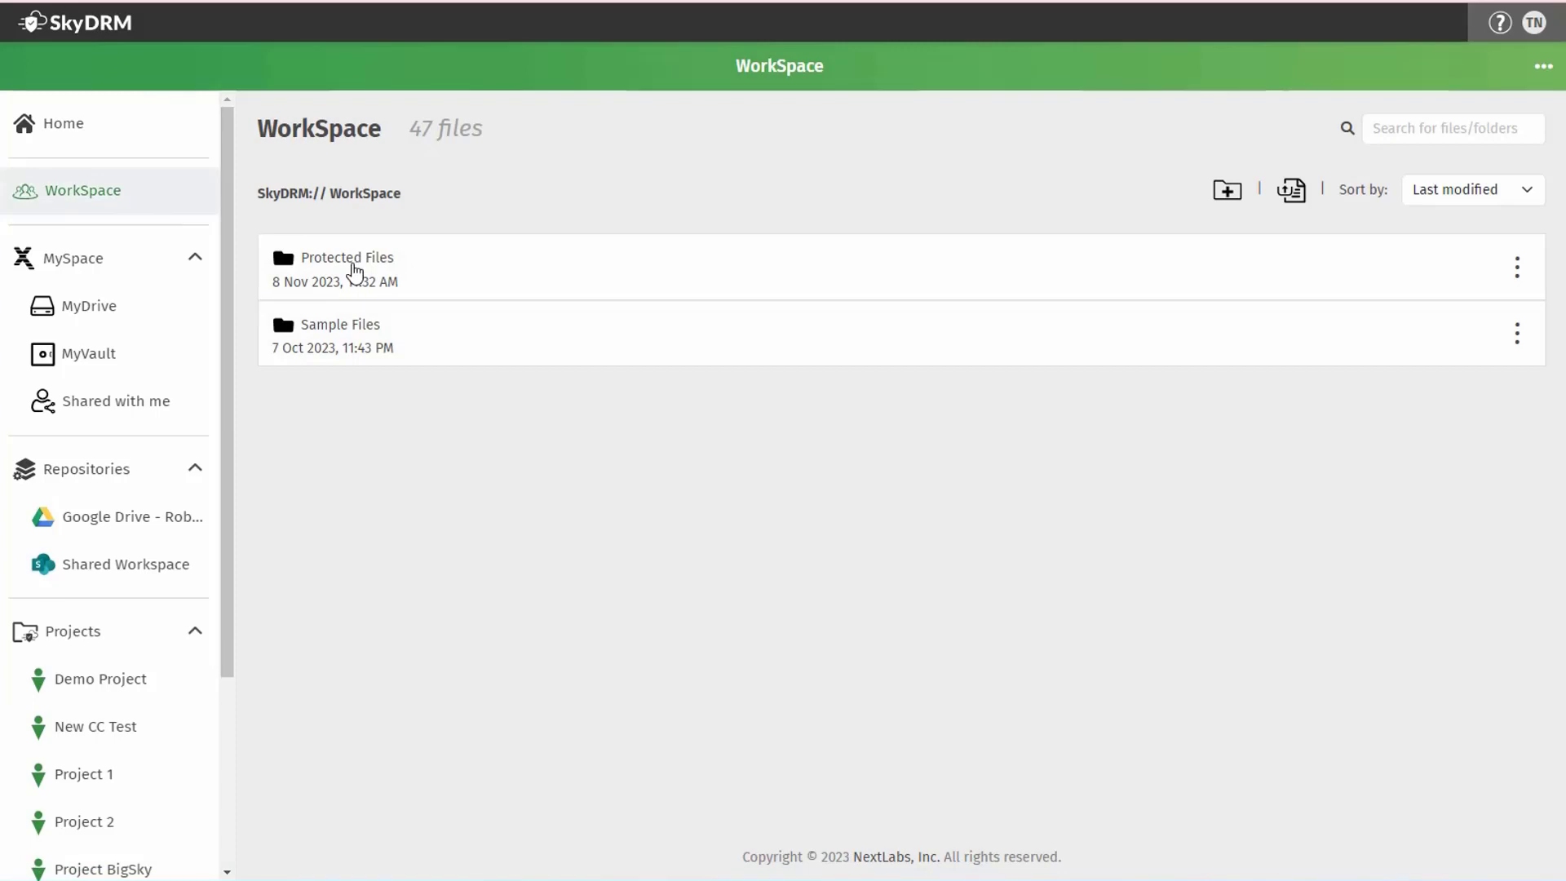
{"action": "left_click", "coordinate": [351, 269]}
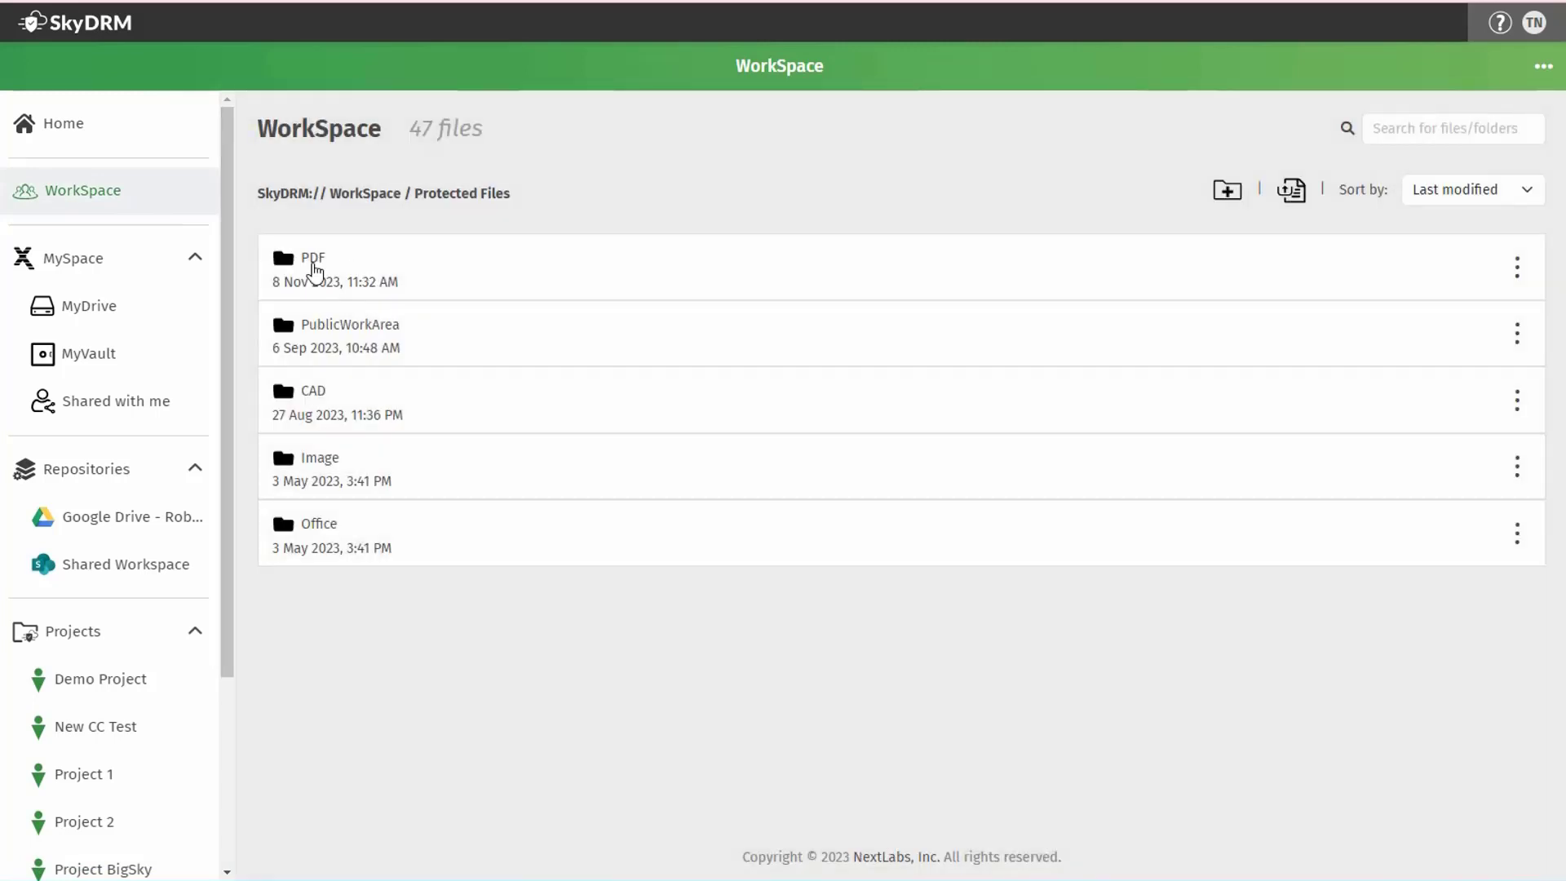
{"action": "left_click", "coordinate": [313, 393]}
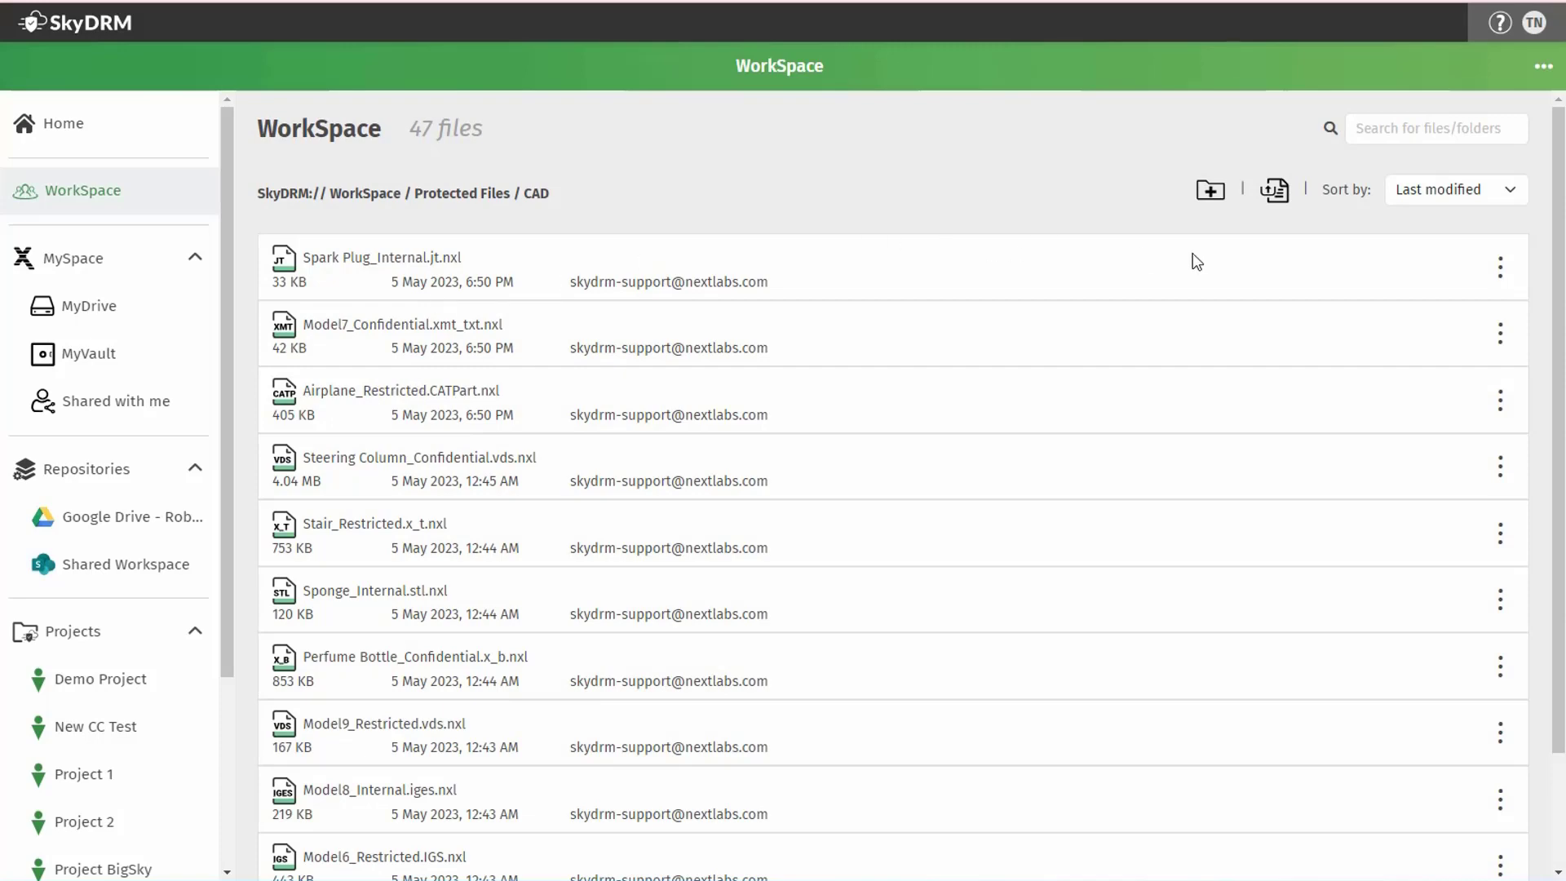
{"action": "left_click", "coordinate": [1500, 268]}
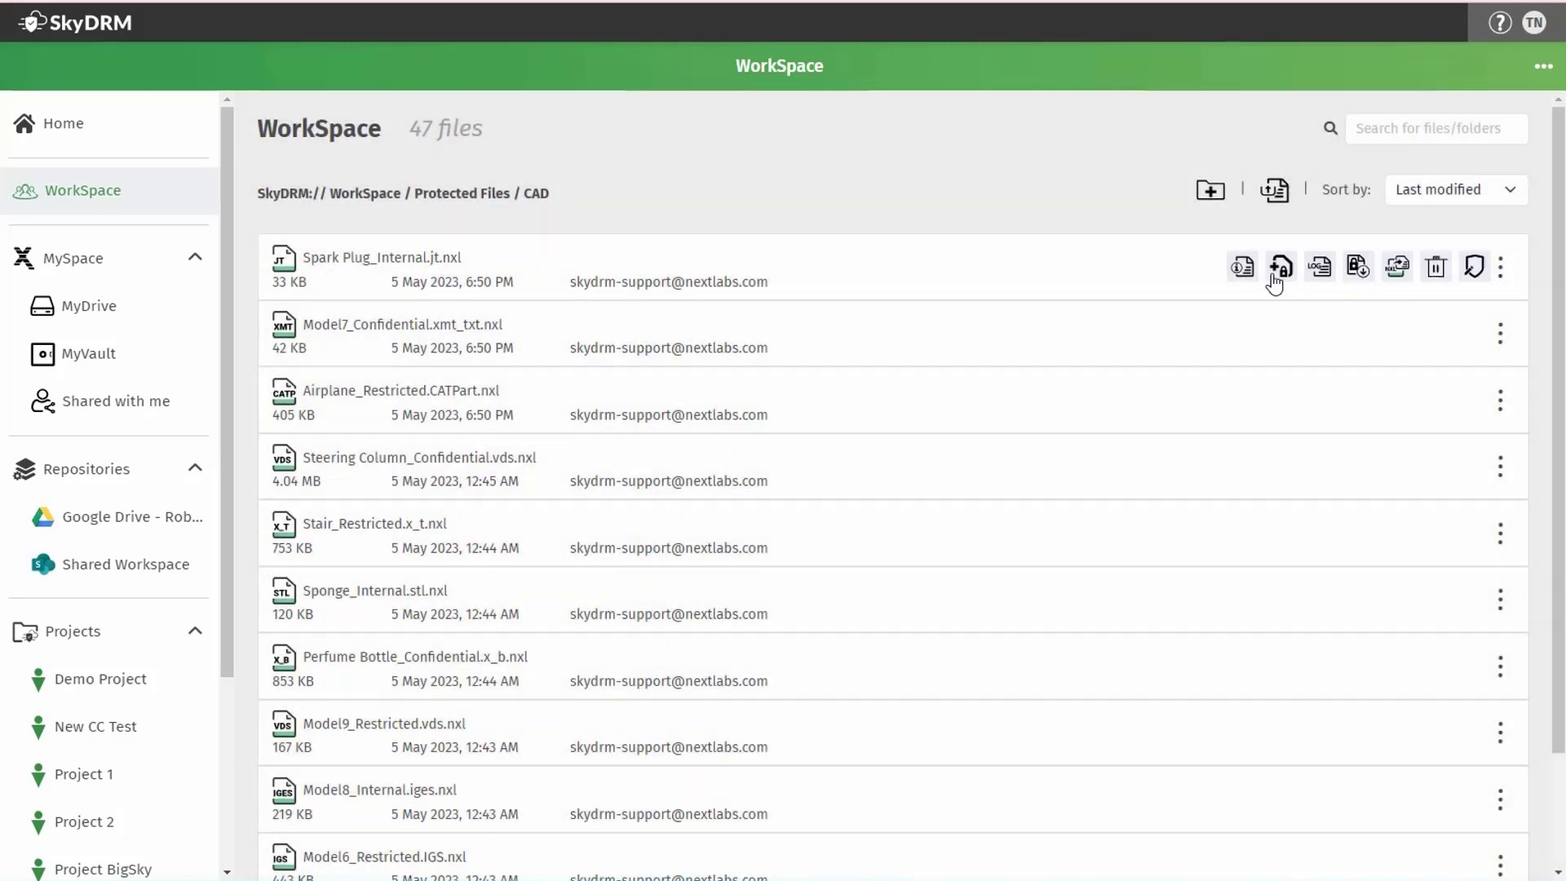
{"action": "left_click", "coordinate": [1242, 270]}
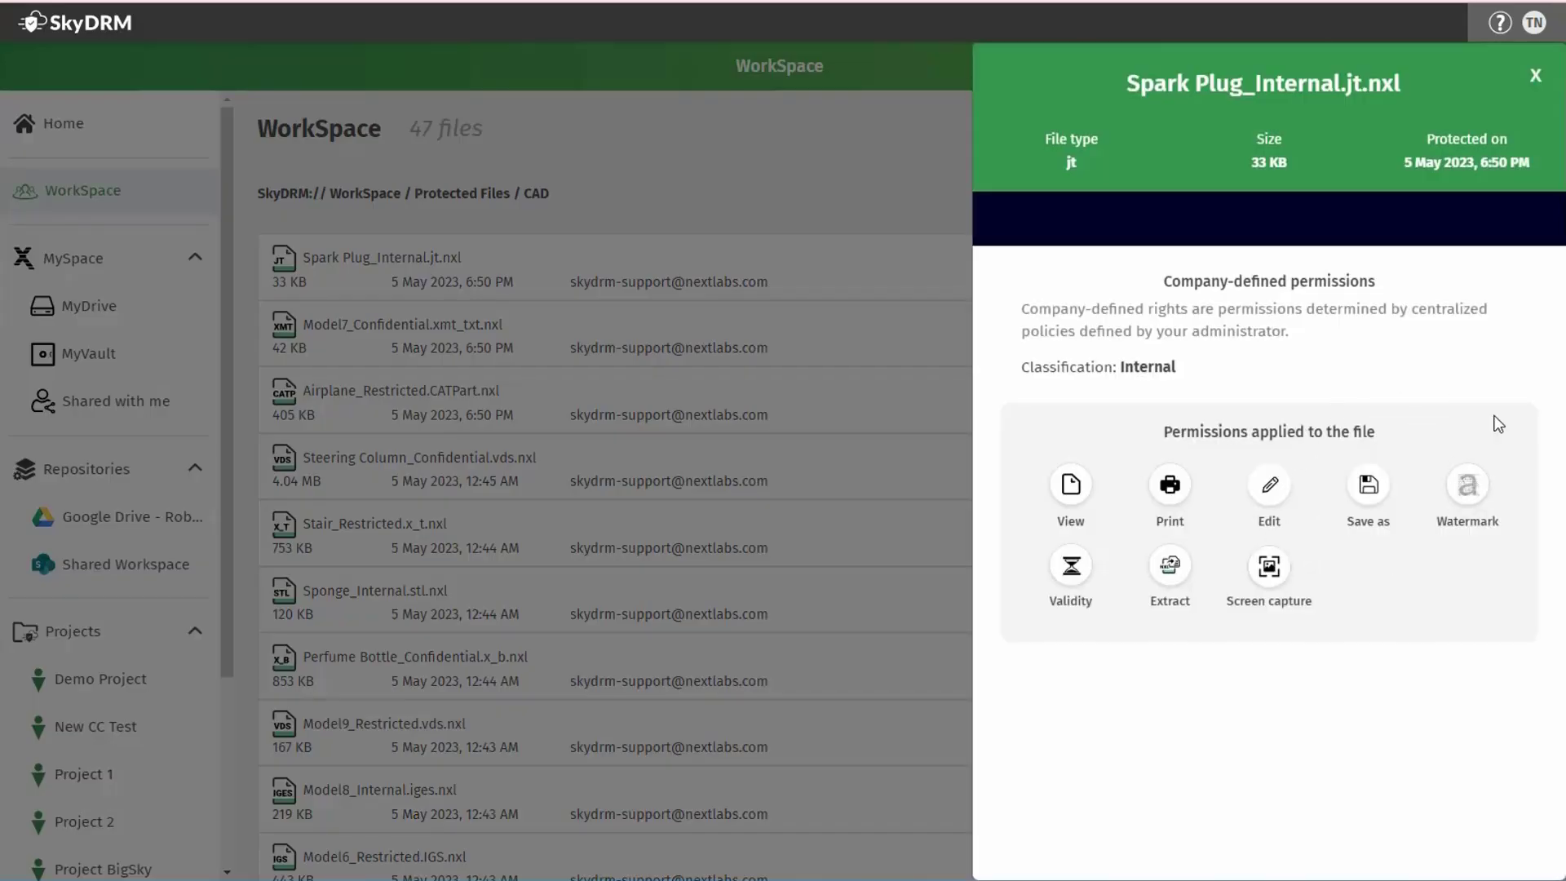
{"action": "left_click", "coordinate": [1537, 74]}
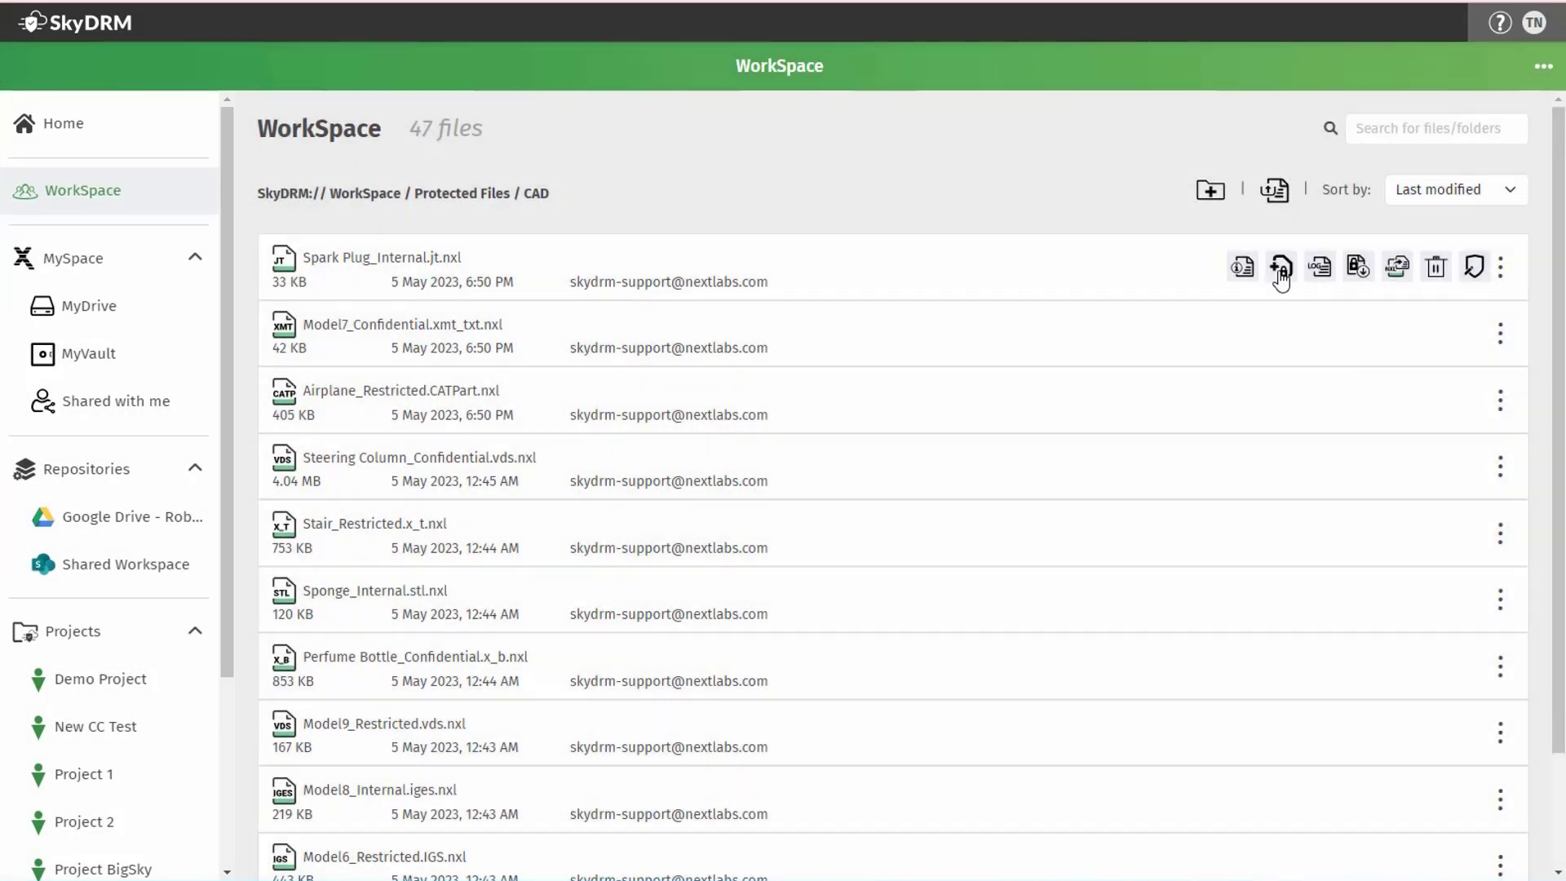
- Add the protected file Spark Plug_Internal.jt.nxl to Protected Files / PublicWorkArea in the Shared Workspace repository
{"action": "left_click", "coordinate": [1282, 269]}
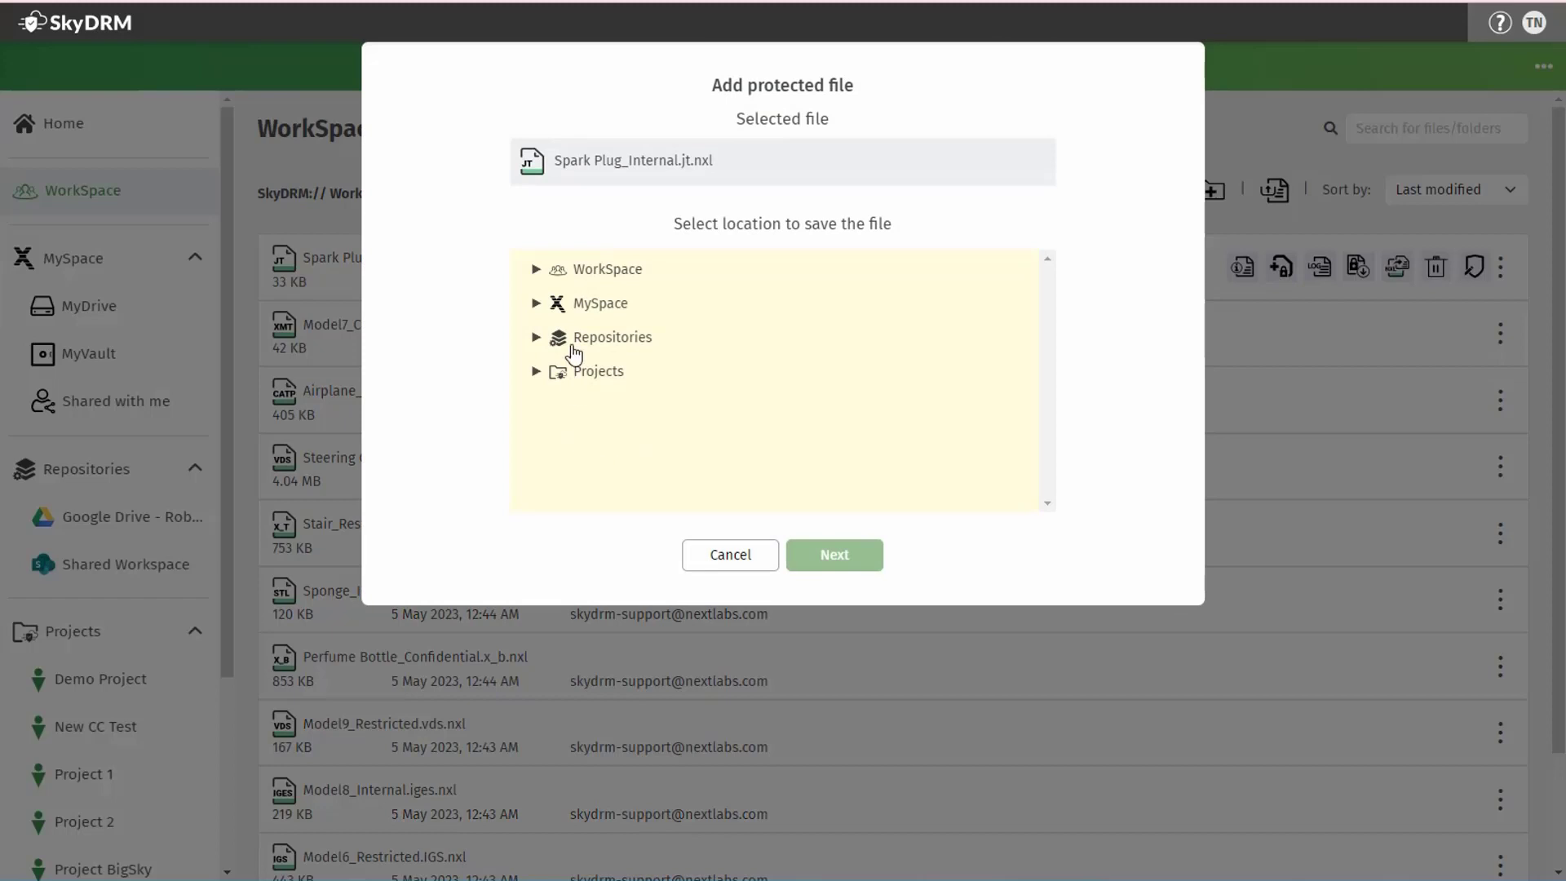
{"action": "left_click", "coordinate": [536, 340]}
{"action": "left_click", "coordinate": [564, 406]}
{"action": "left_click", "coordinate": [592, 438]}
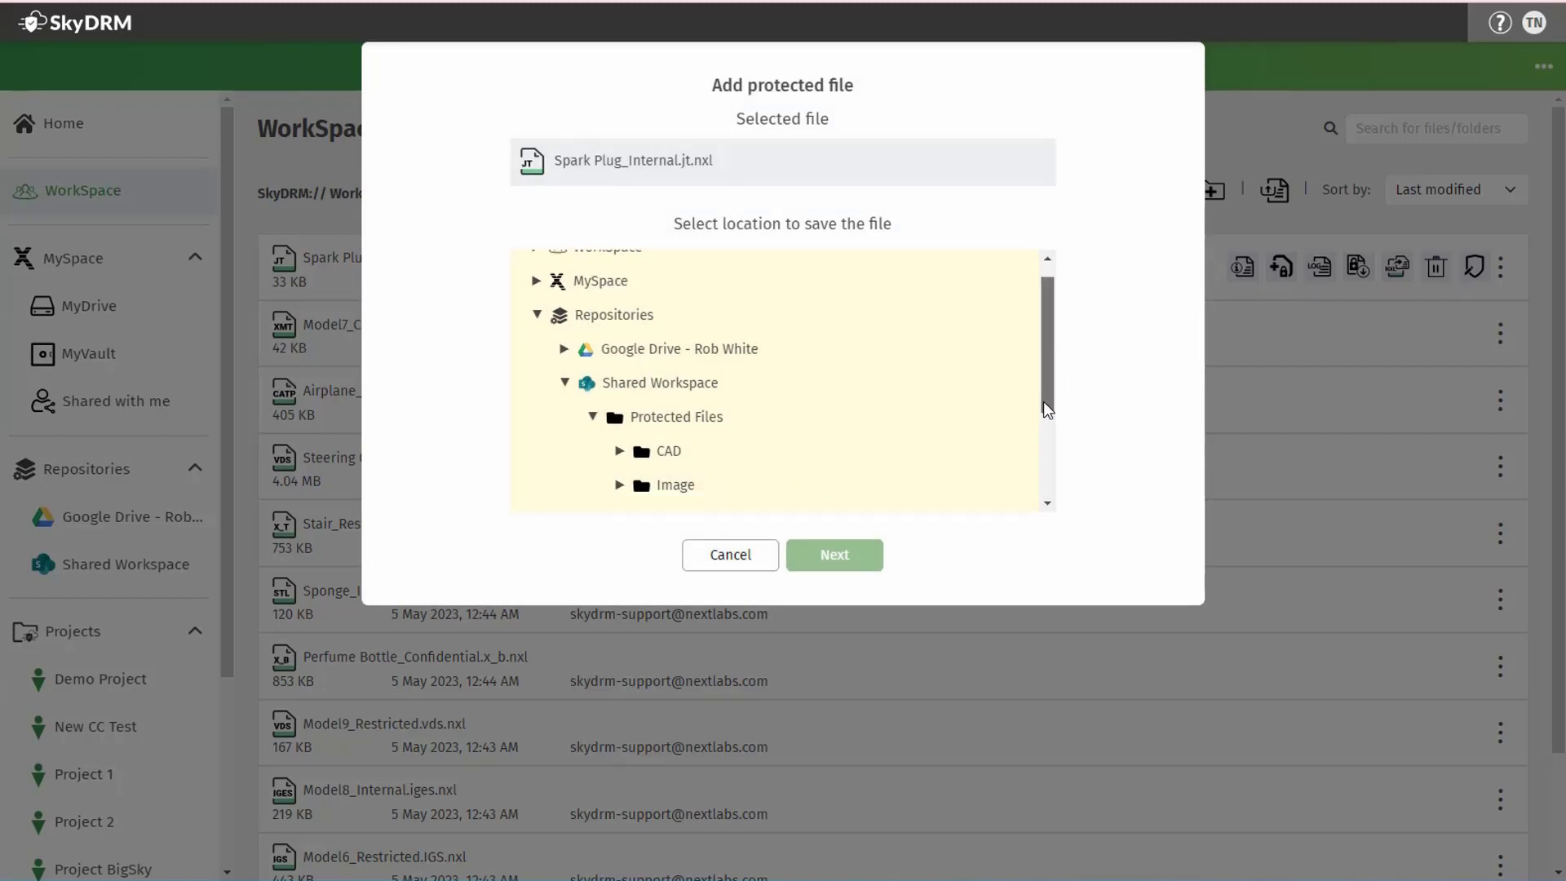
{"action": "scroll", "coordinate": [856, 476], "scroll_direction": "down", "scroll_amount": 5}
{"action": "left_click", "coordinate": [706, 433]}
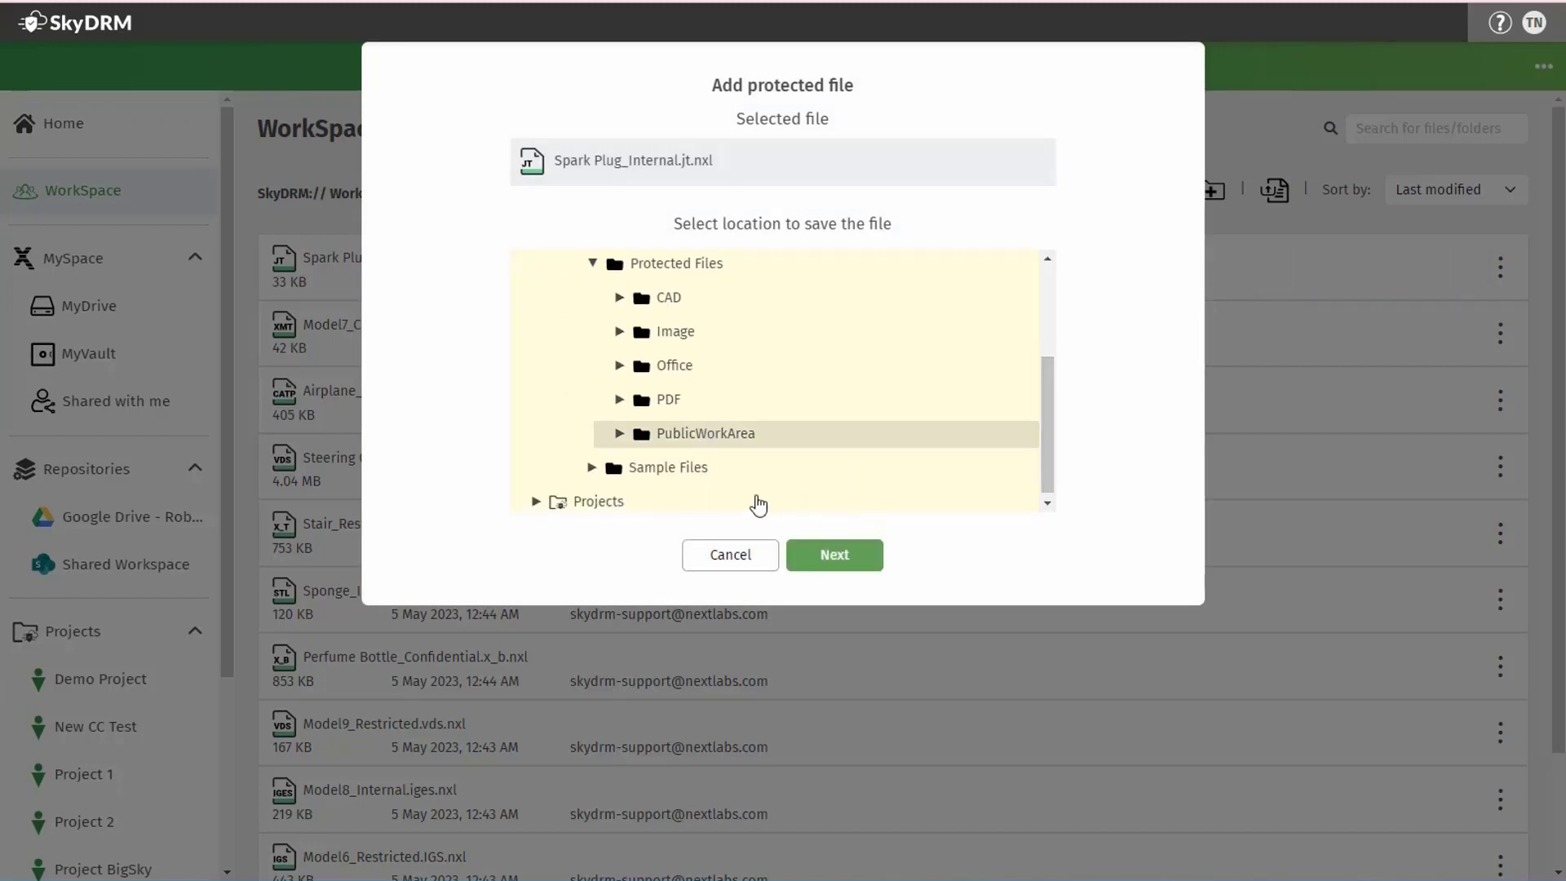
{"action": "left_click", "coordinate": [844, 560]}
{"action": "left_click", "coordinate": [853, 717]}
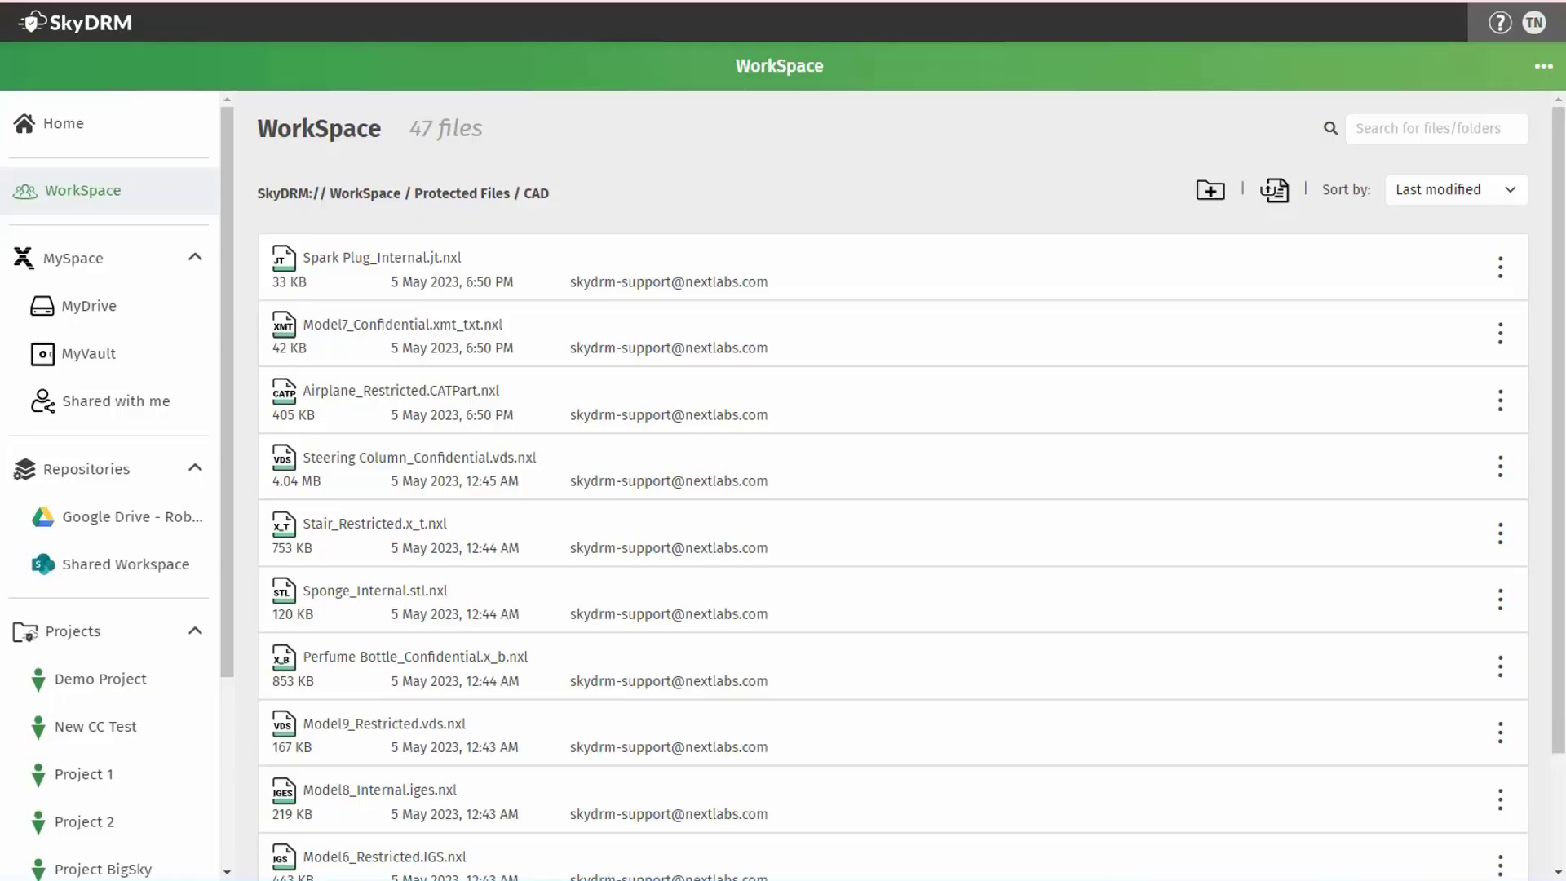
- Browse the Protected Files folder of the Shared Workspace repository to check for the added Spark Plug file
{"action": "left_click", "coordinate": [102, 573]}
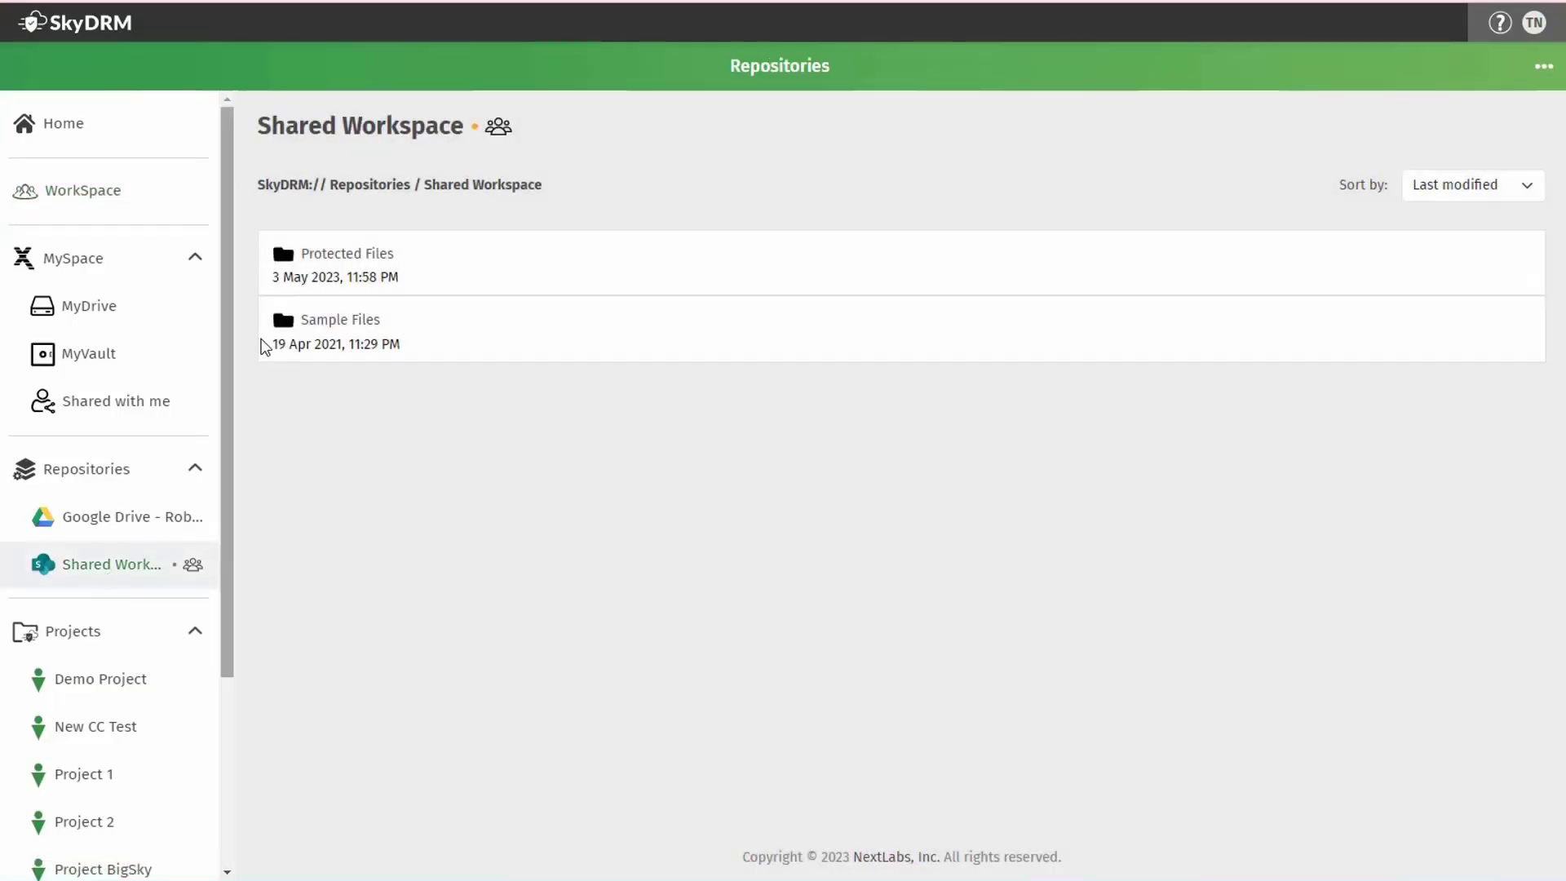
{"action": "left_click", "coordinate": [328, 254]}
{"action": "left_click", "coordinate": [365, 260]}
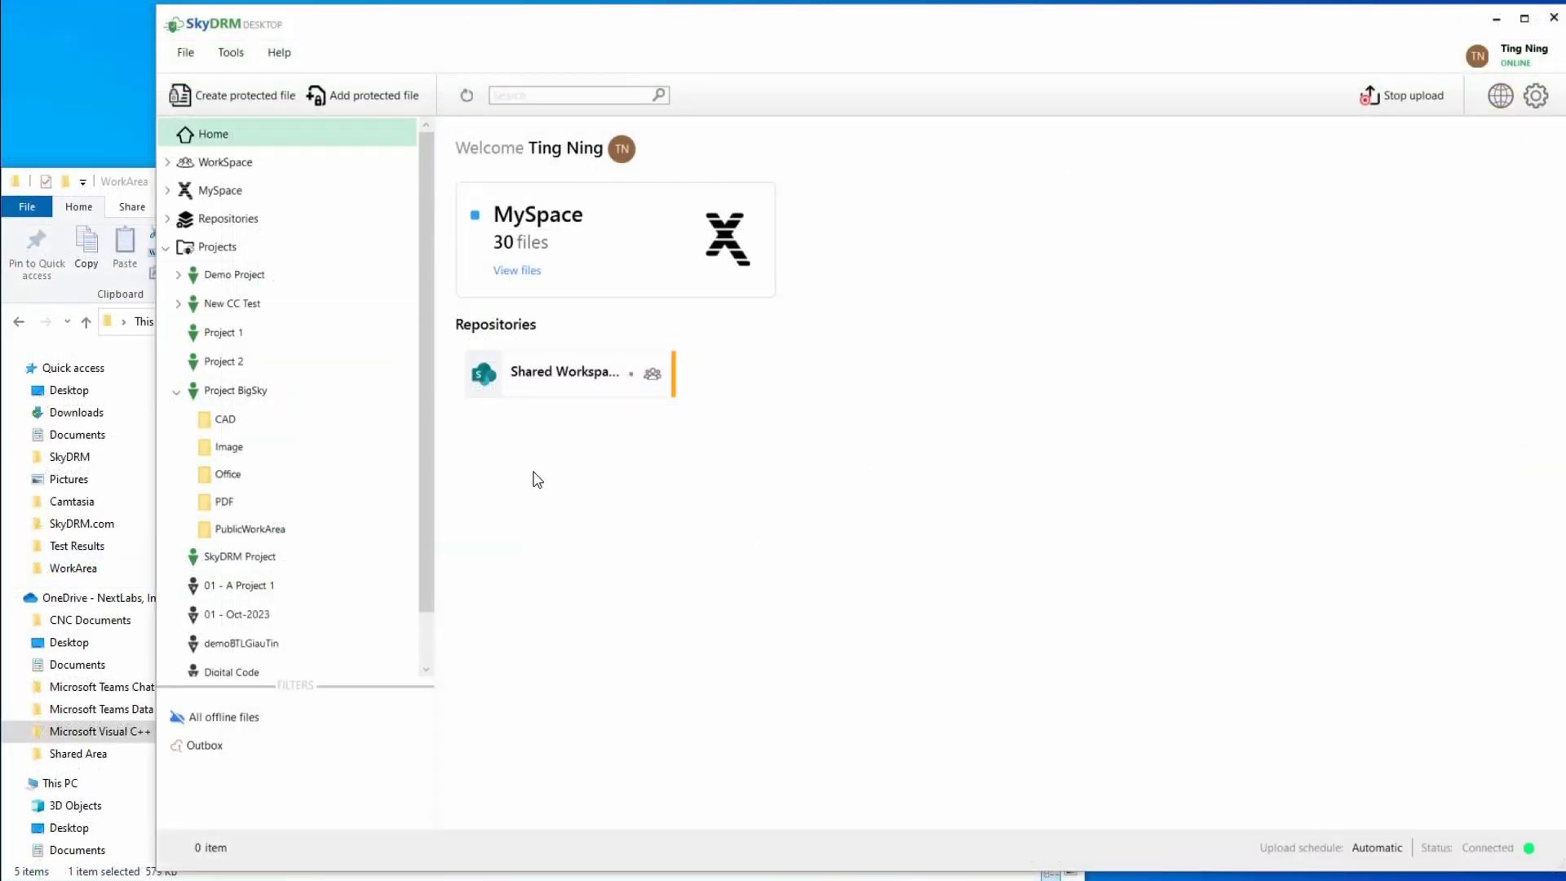
- Switch to the WorkArea folder in File Explorer, examine the SkyDRM file info of Sample DOCX.docx.nxl, and close it
{"action": "left_click", "coordinate": [139, 183]}
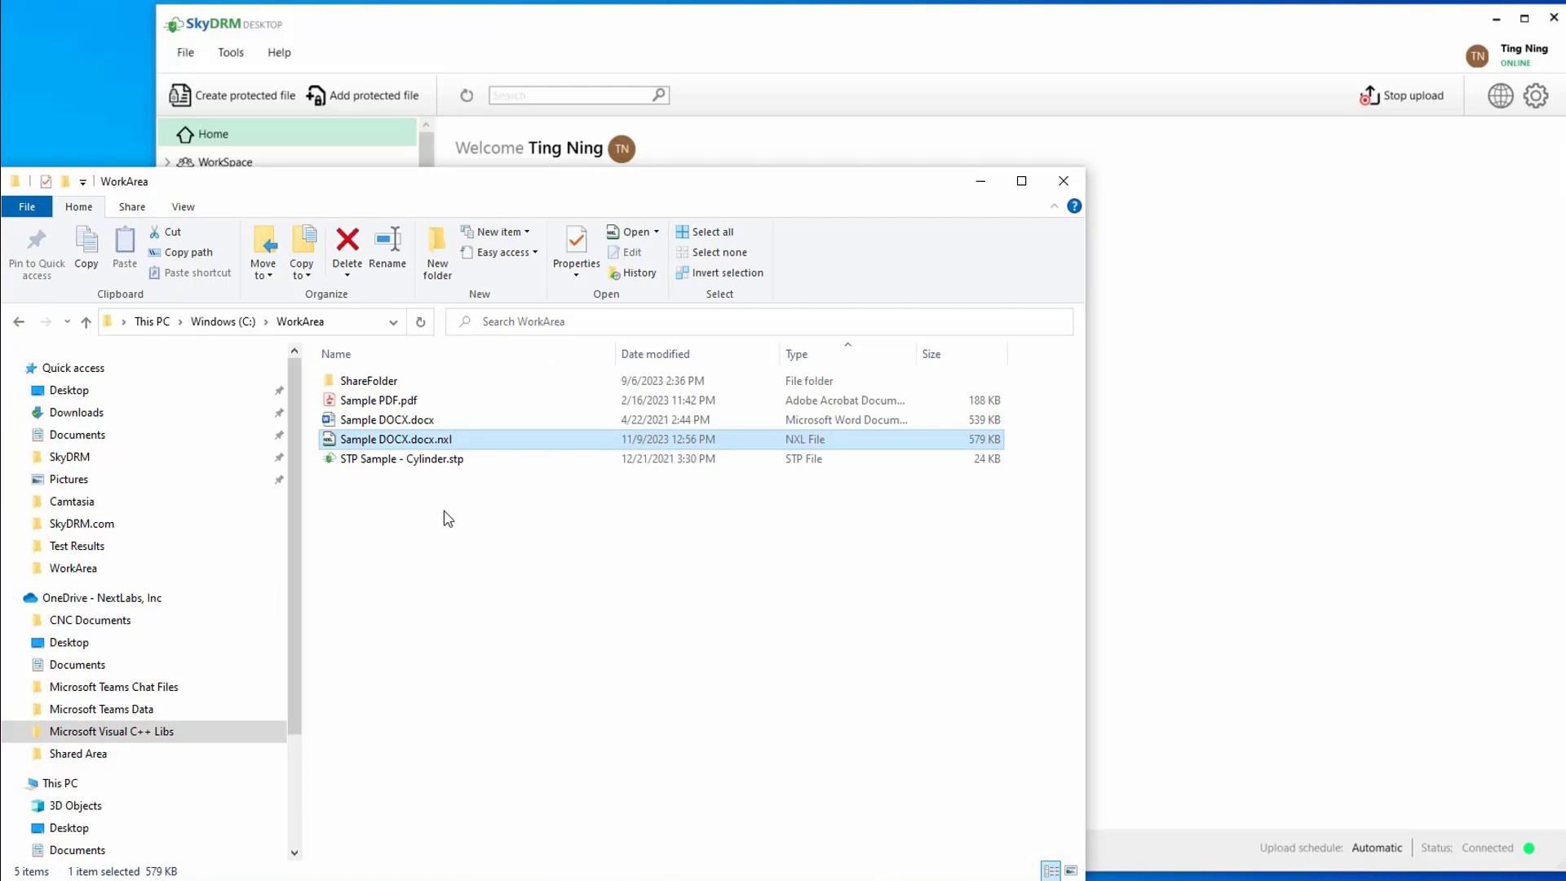
{"action": "right_click", "coordinate": [400, 440]}
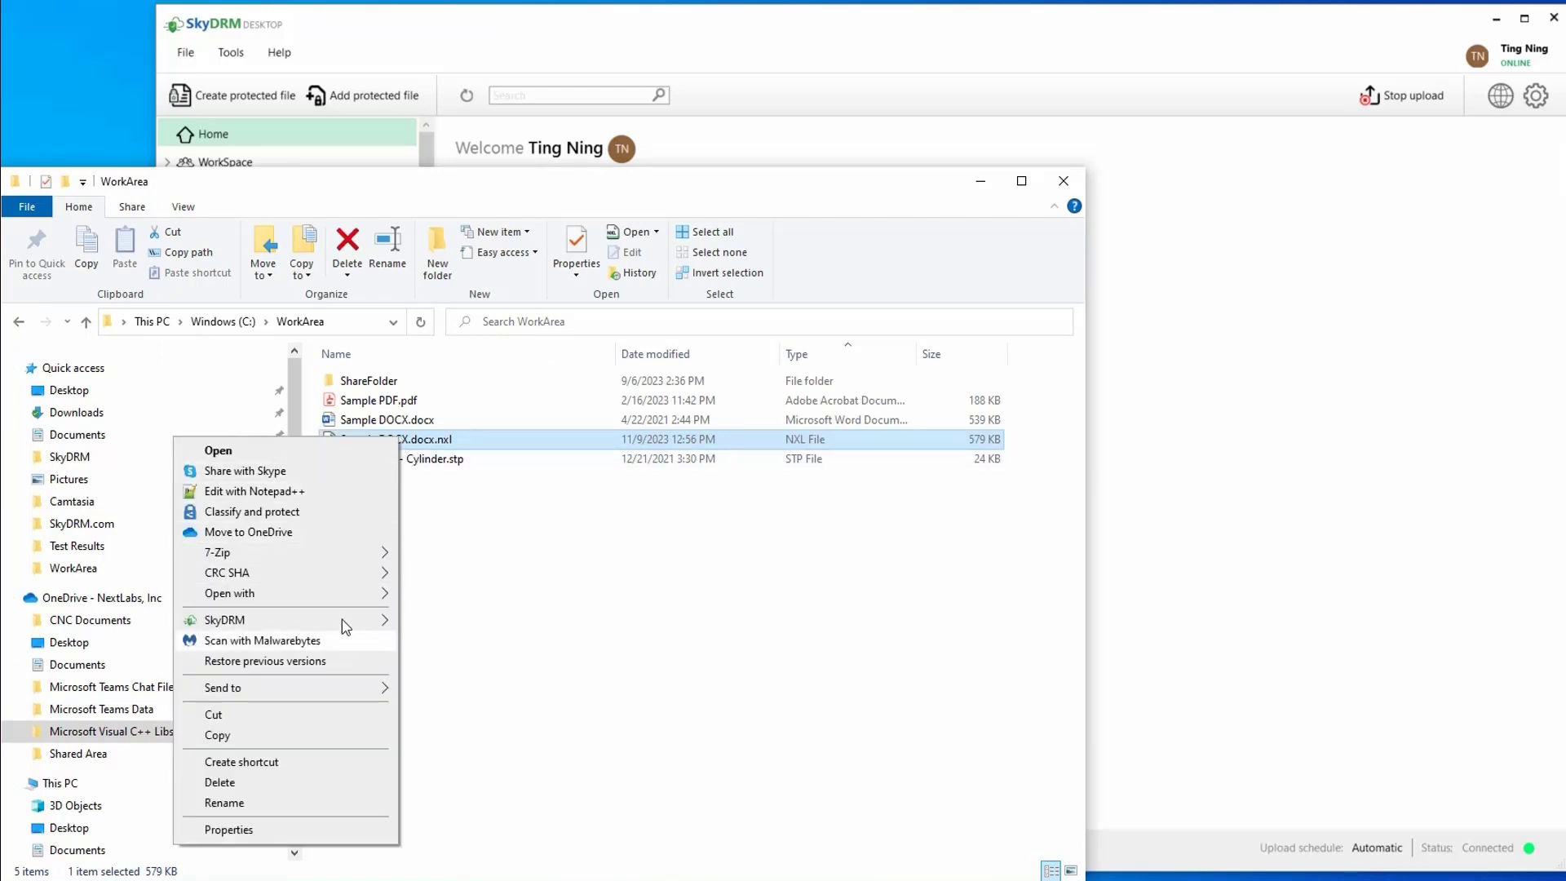
{"action": "mouse_move", "coordinate": [342, 622]}
{"action": "left_click", "coordinate": [467, 644]}
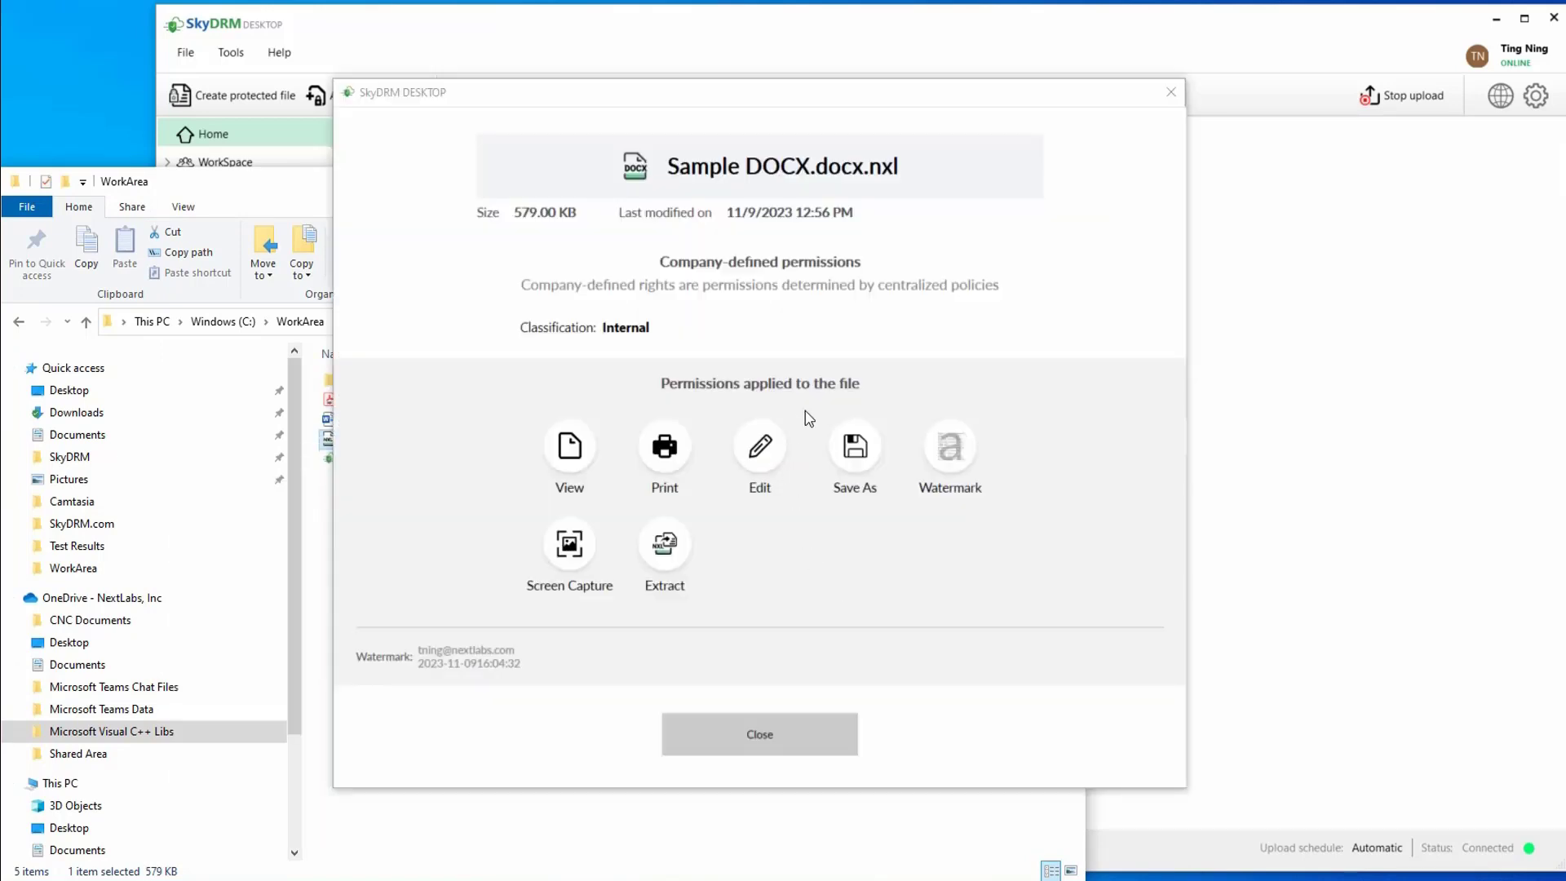
{"action": "left_click", "coordinate": [768, 746]}
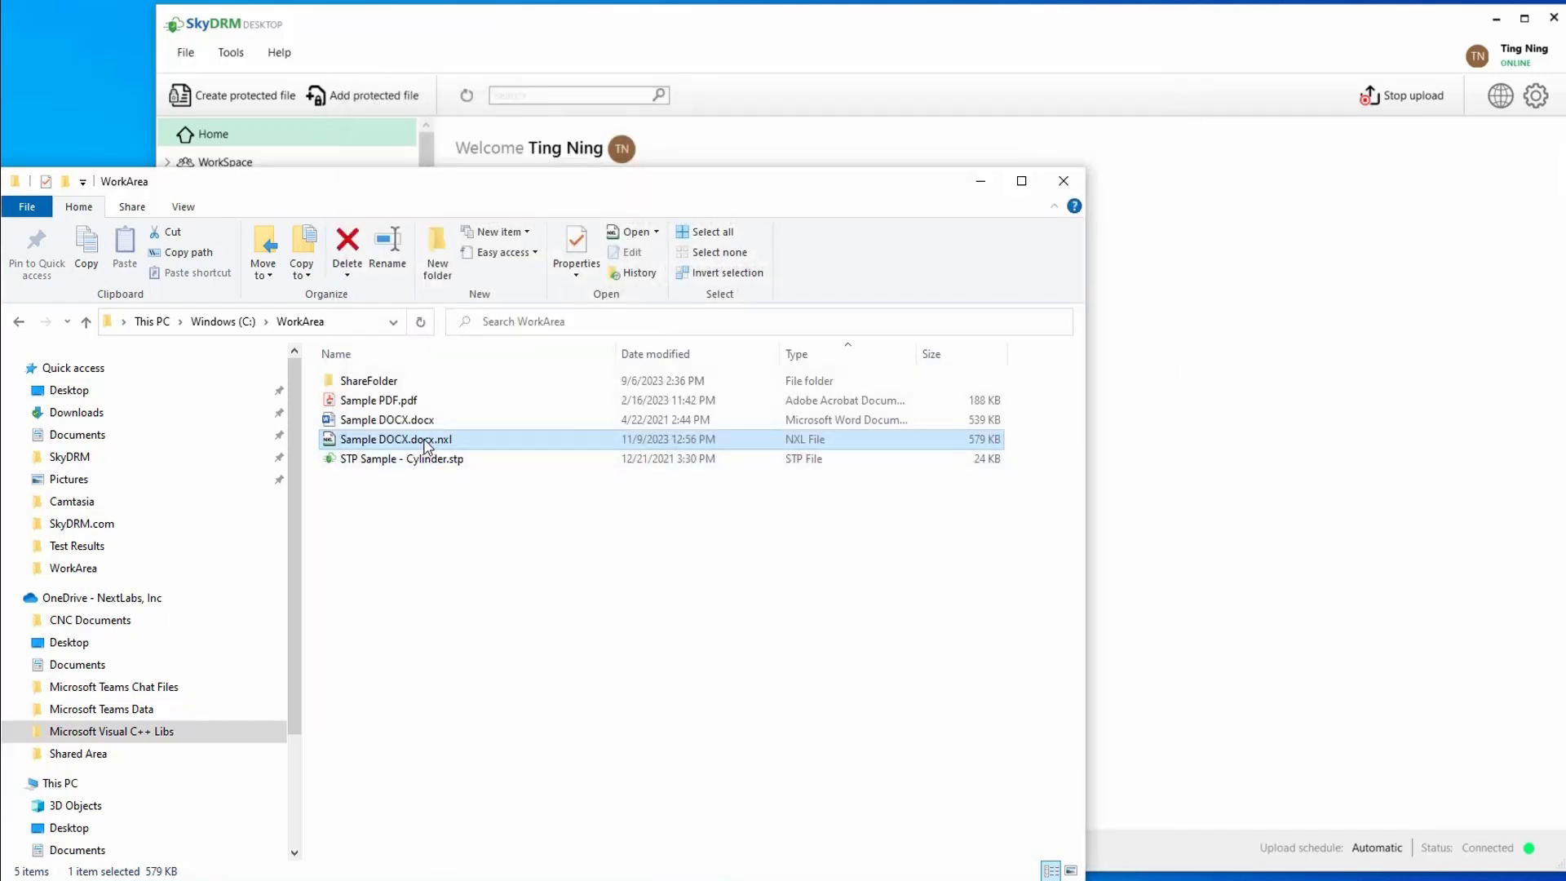
- Add Sample DOCX.docx.nxl to the PublicWorkArea folder of Project BigSky, and check that folder in SkyDRM Desktop
{"action": "right_click", "coordinate": [425, 446]}
{"action": "mouse_move", "coordinate": [385, 630]}
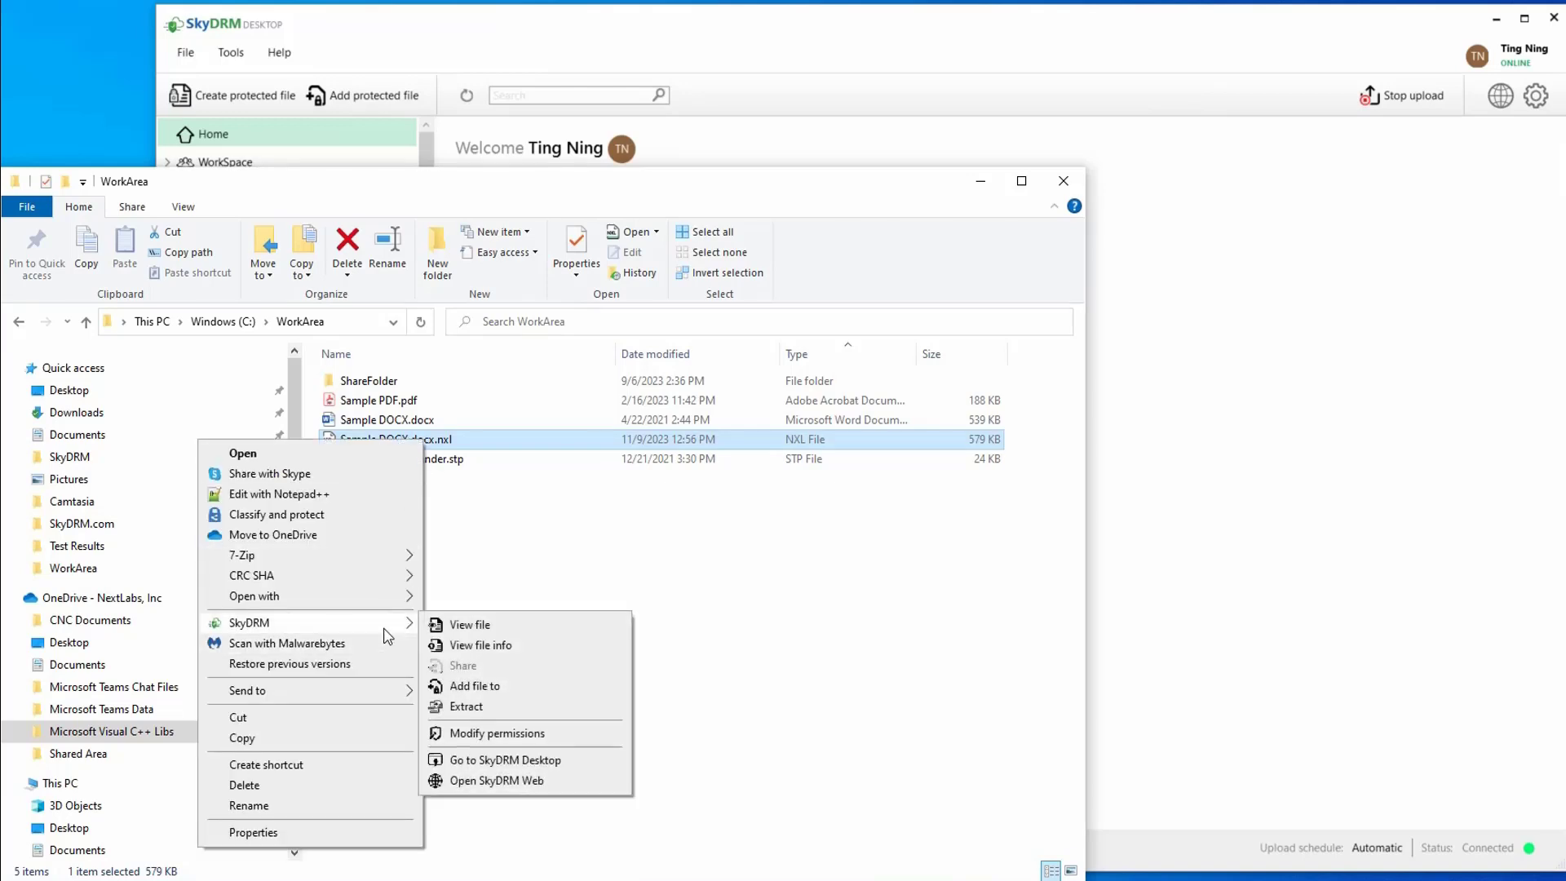
{"action": "left_click", "coordinate": [494, 687]}
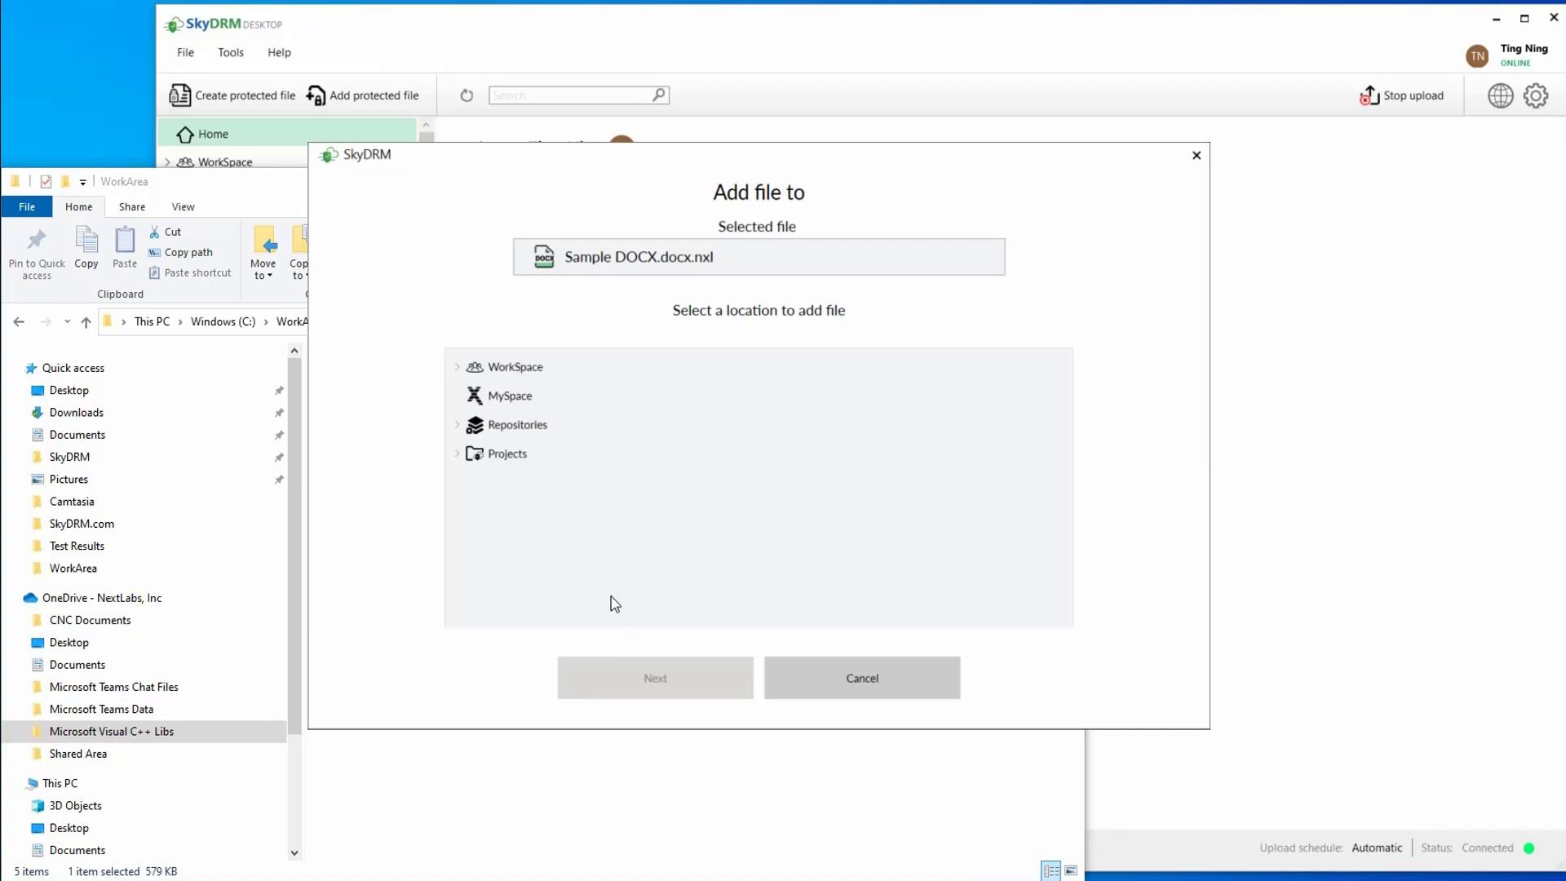
{"action": "left_click", "coordinate": [458, 457]}
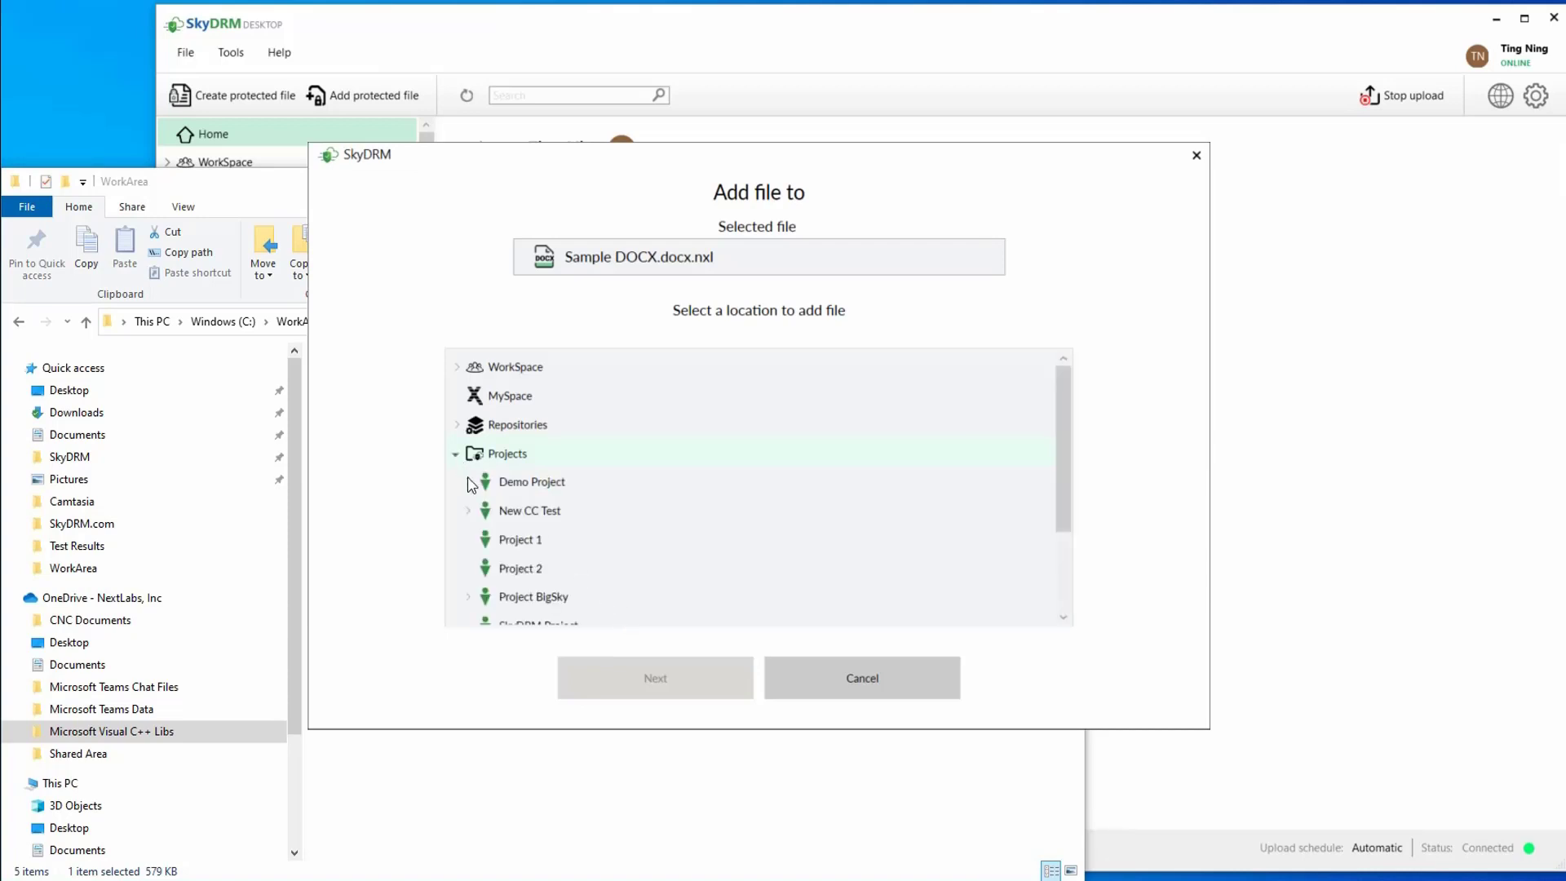
{"action": "scroll", "coordinate": [574, 561], "scroll_direction": "down", "scroll_amount": 1}
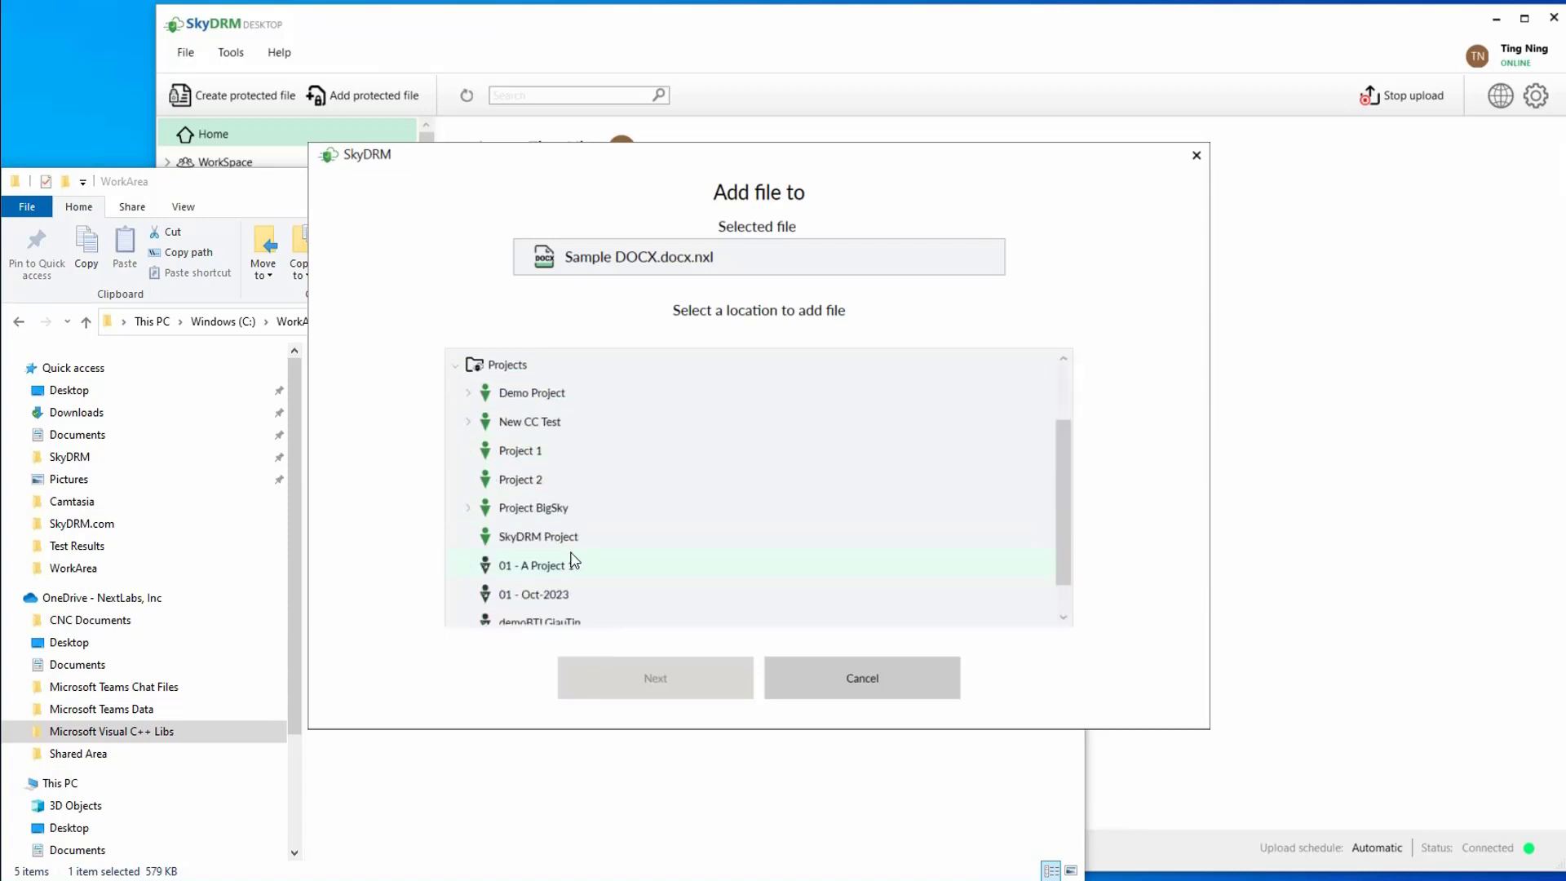
{"action": "left_click", "coordinate": [469, 507]}
{"action": "scroll", "coordinate": [608, 554], "scroll_direction": "down", "scroll_amount": 1}
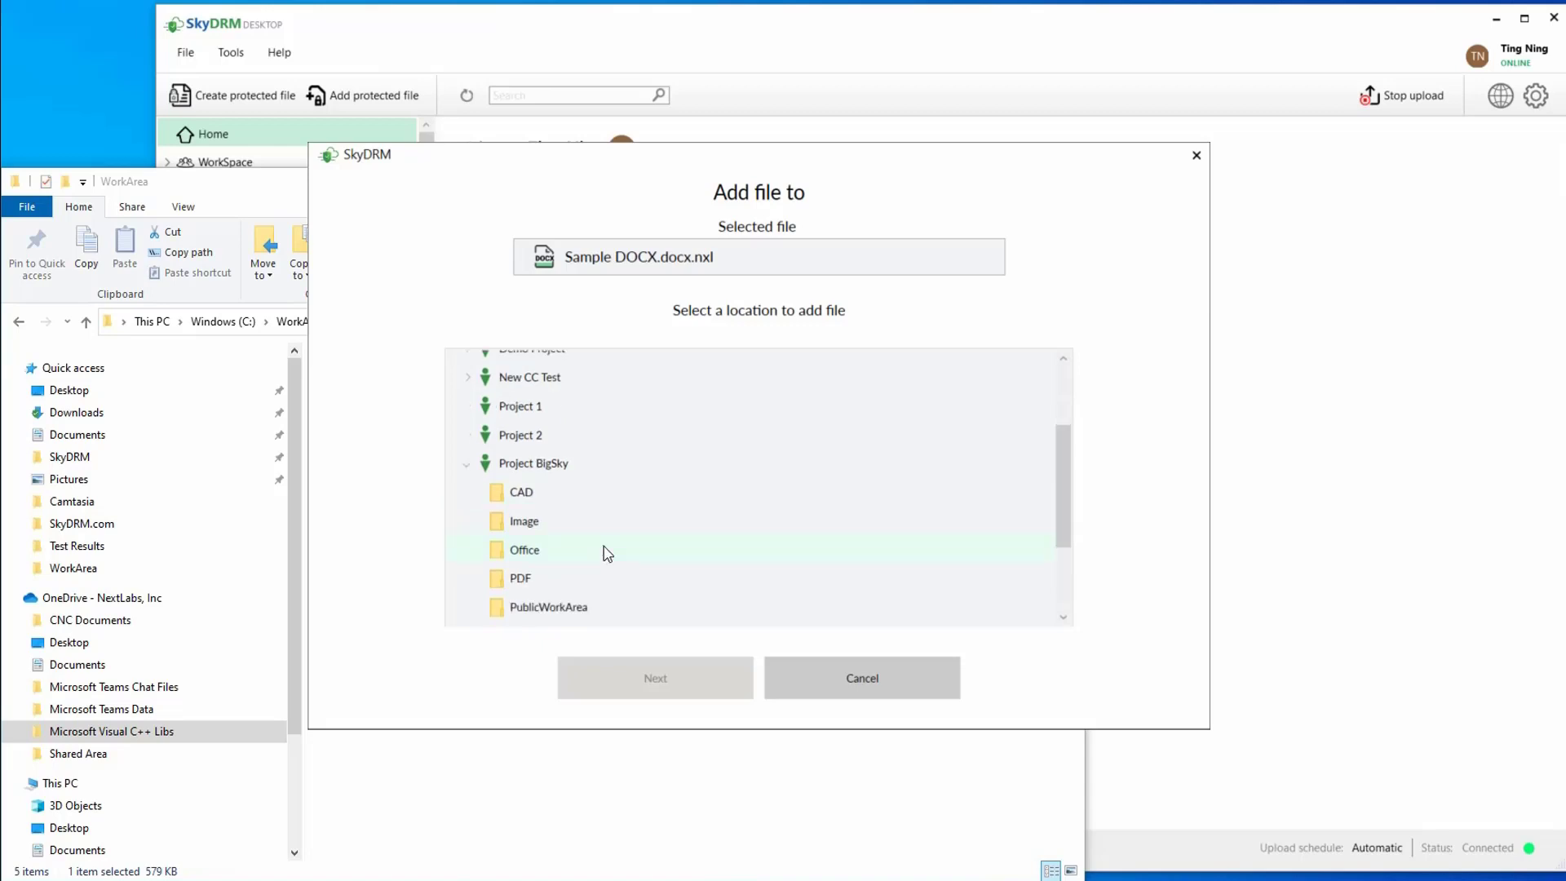
{"action": "left_click", "coordinate": [542, 619]}
{"action": "left_click", "coordinate": [677, 670]}
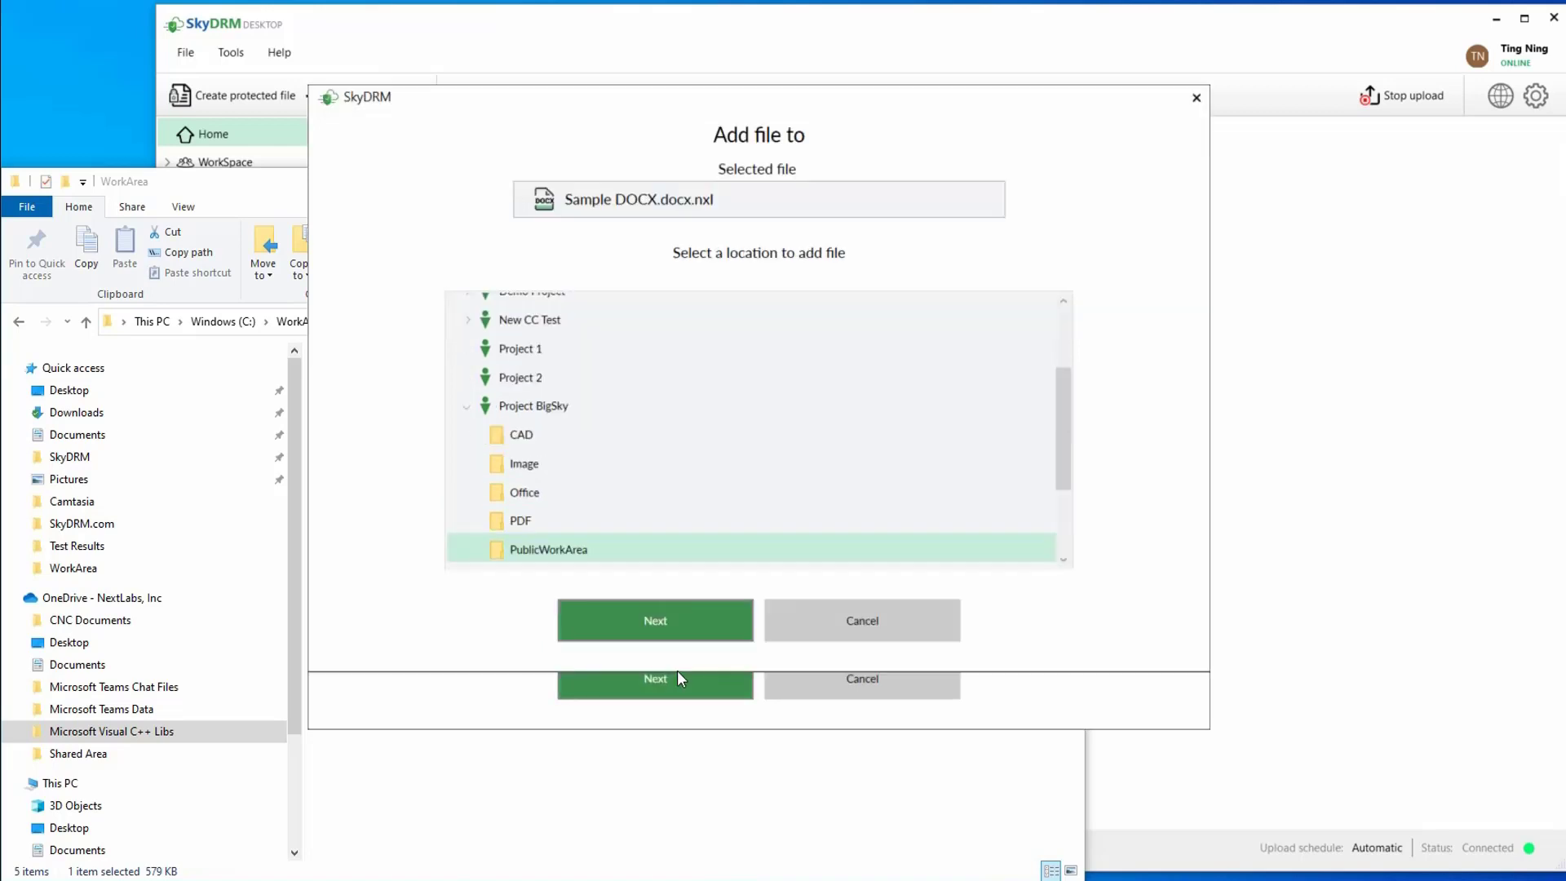
{"action": "left_click", "coordinate": [692, 751]}
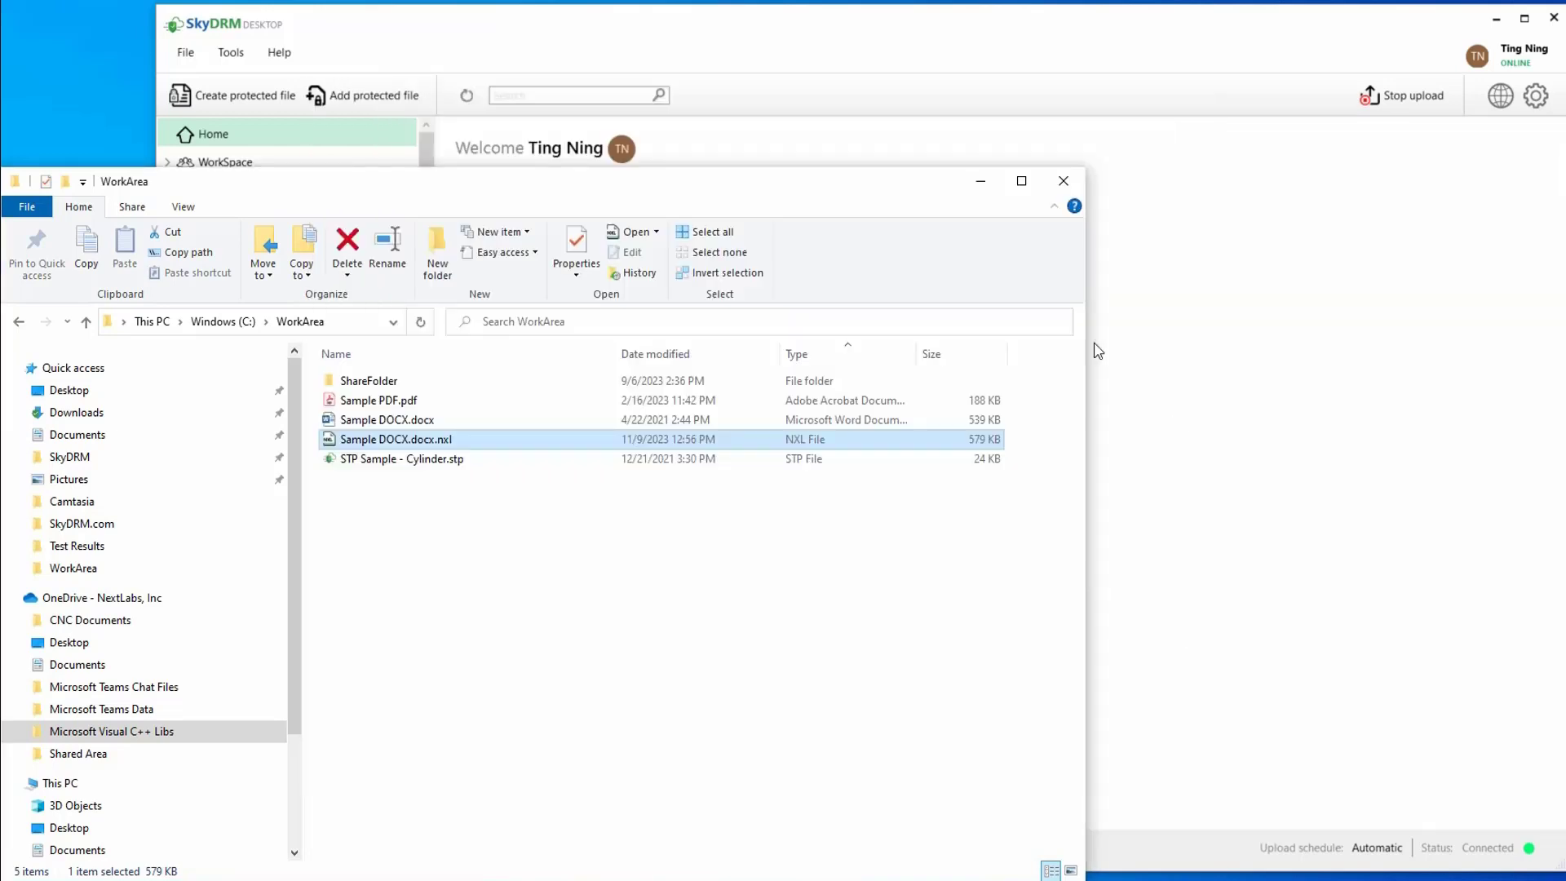
{"action": "left_click", "coordinate": [818, 17]}
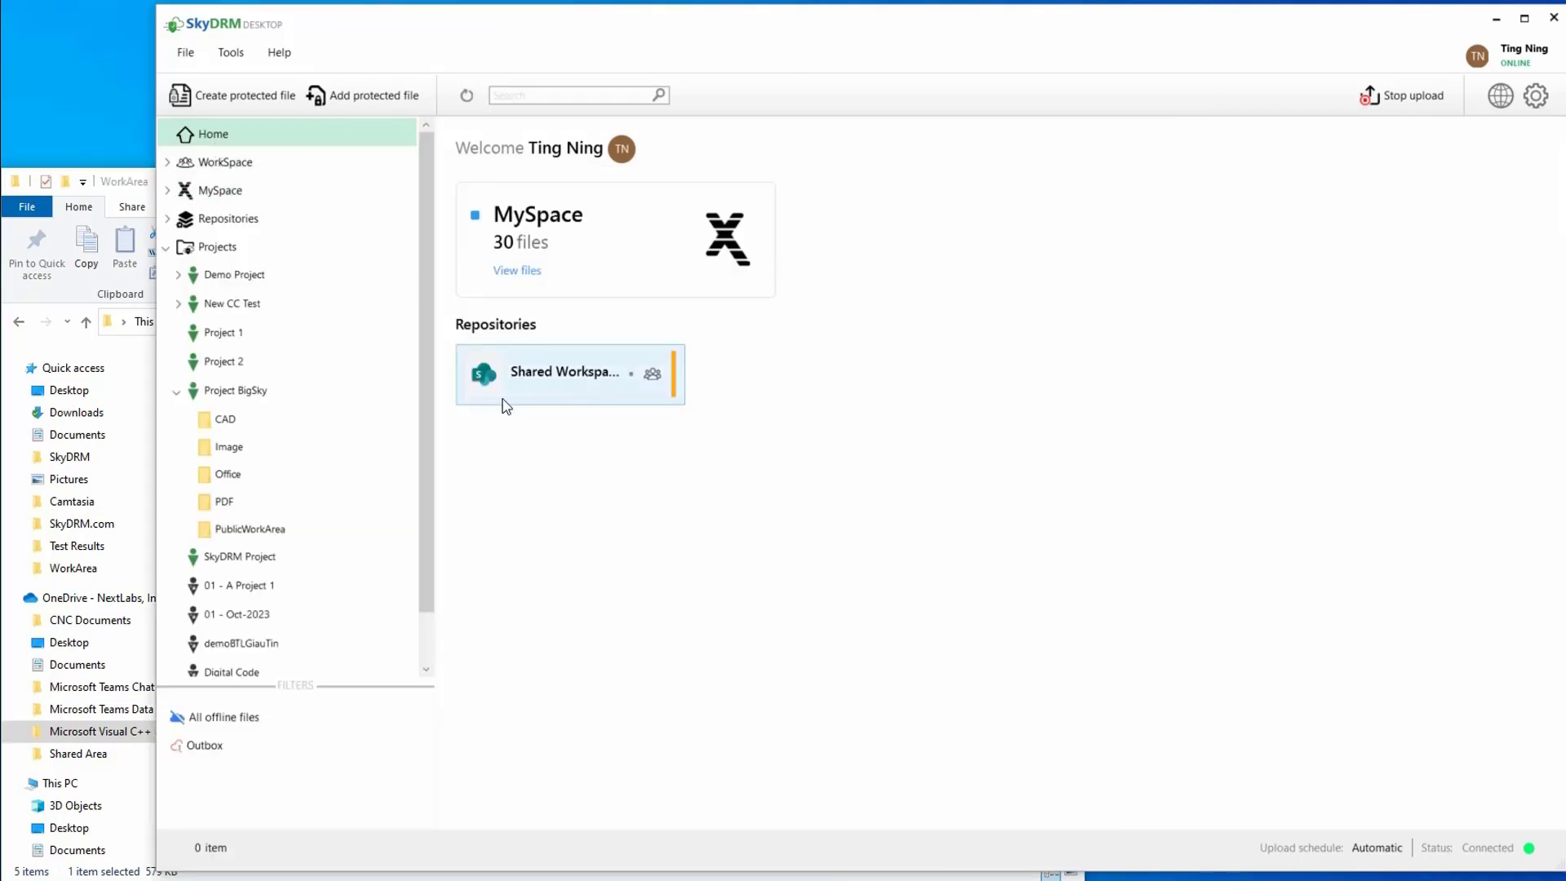
{"action": "left_click", "coordinate": [262, 540]}
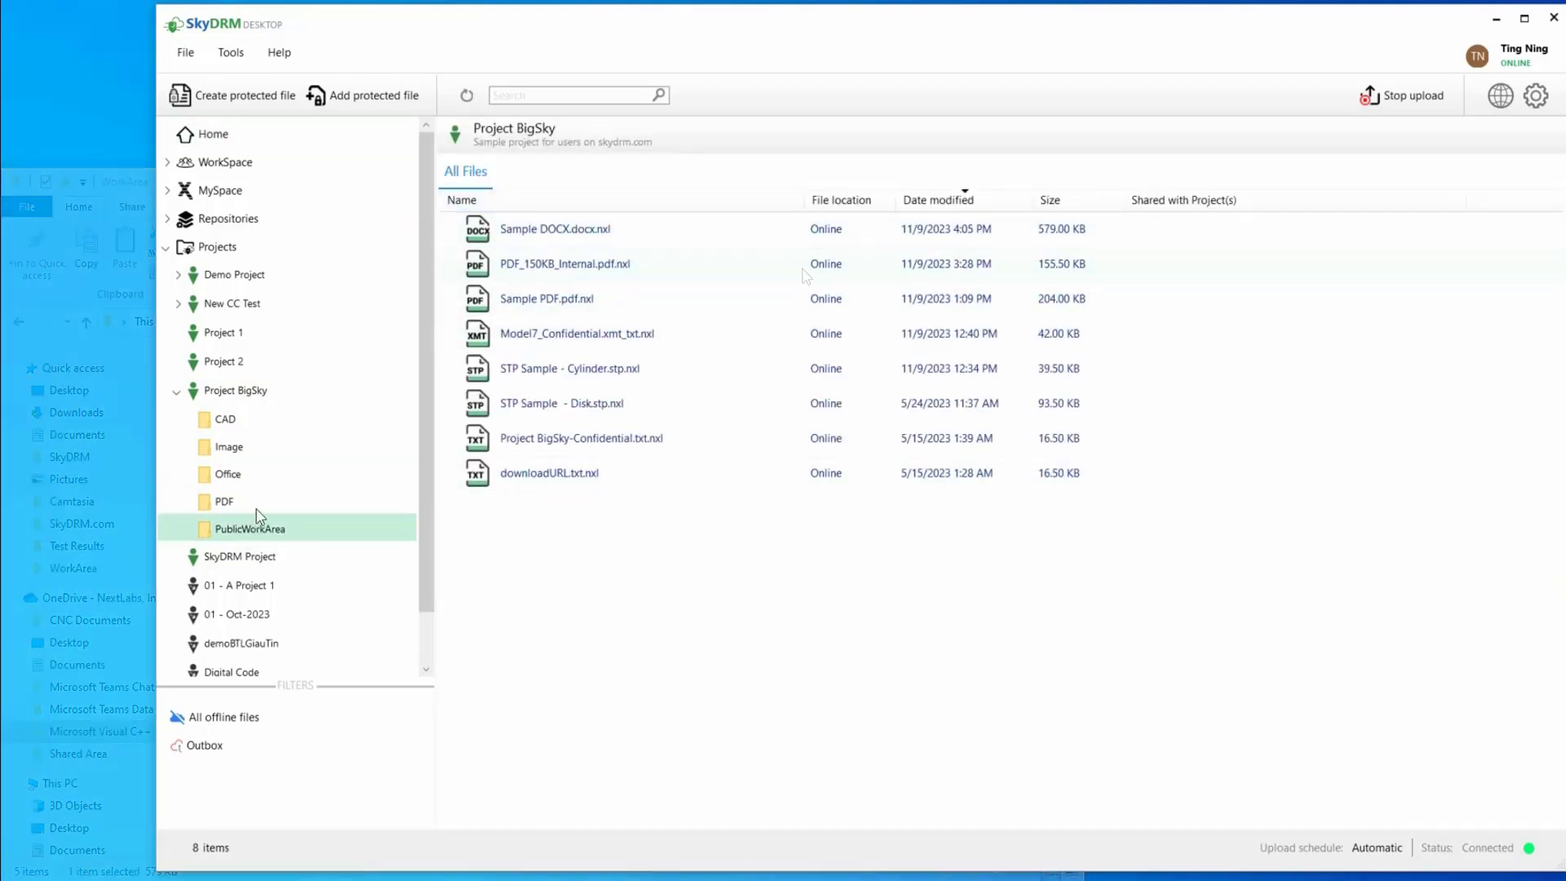
- Examine the file info of Word_100KB_Project BigSky_Internal.docx.nxl in the Office folder of Project BigSky, and close it
{"action": "left_click", "coordinate": [236, 479]}
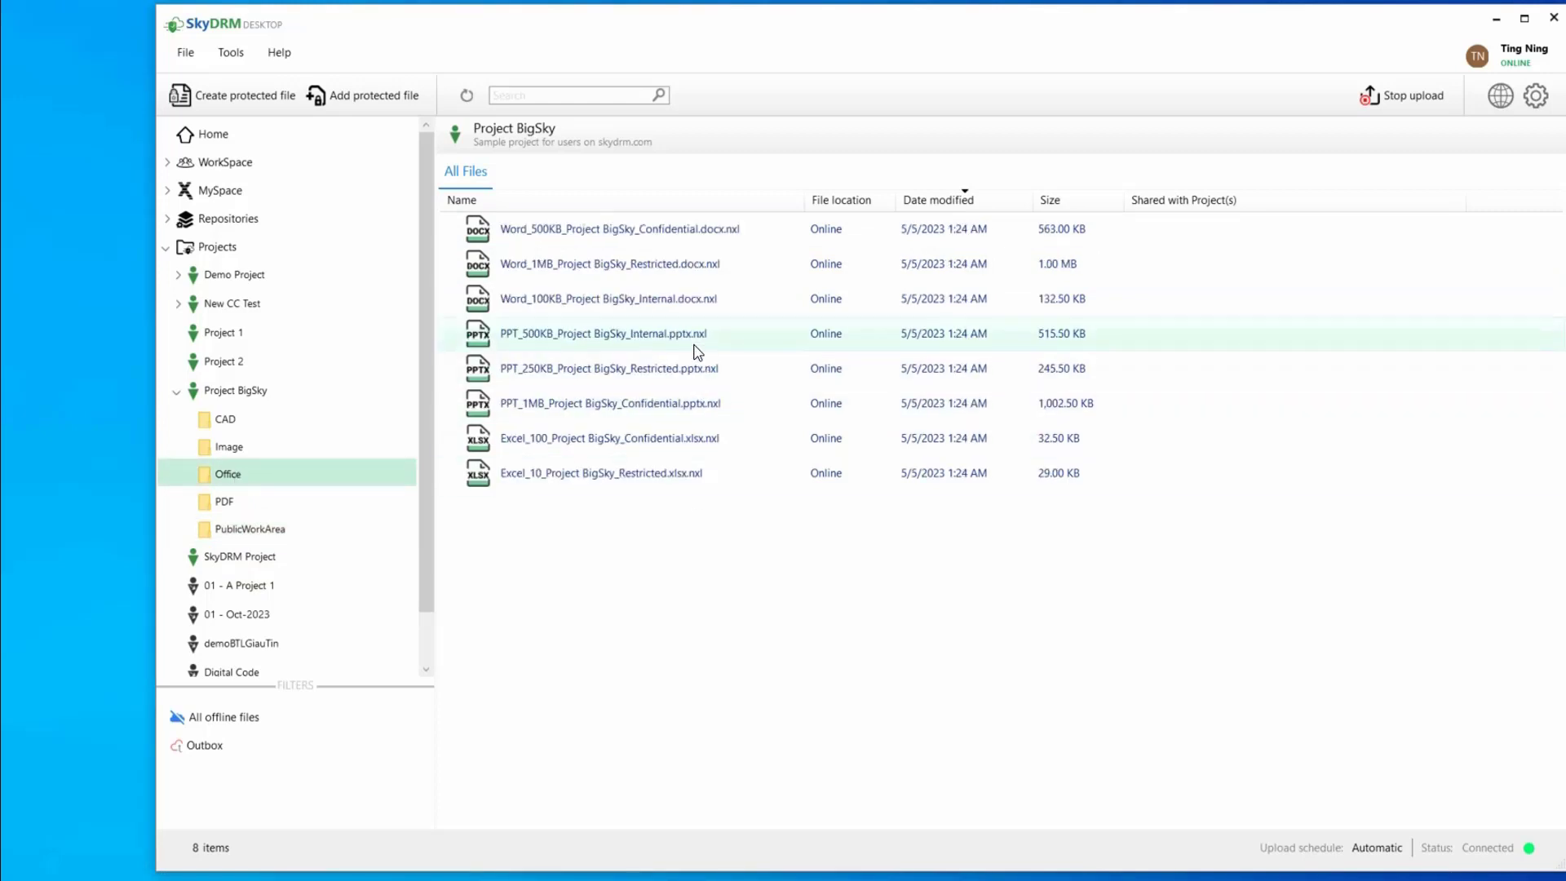
{"action": "right_click", "coordinate": [678, 300]}
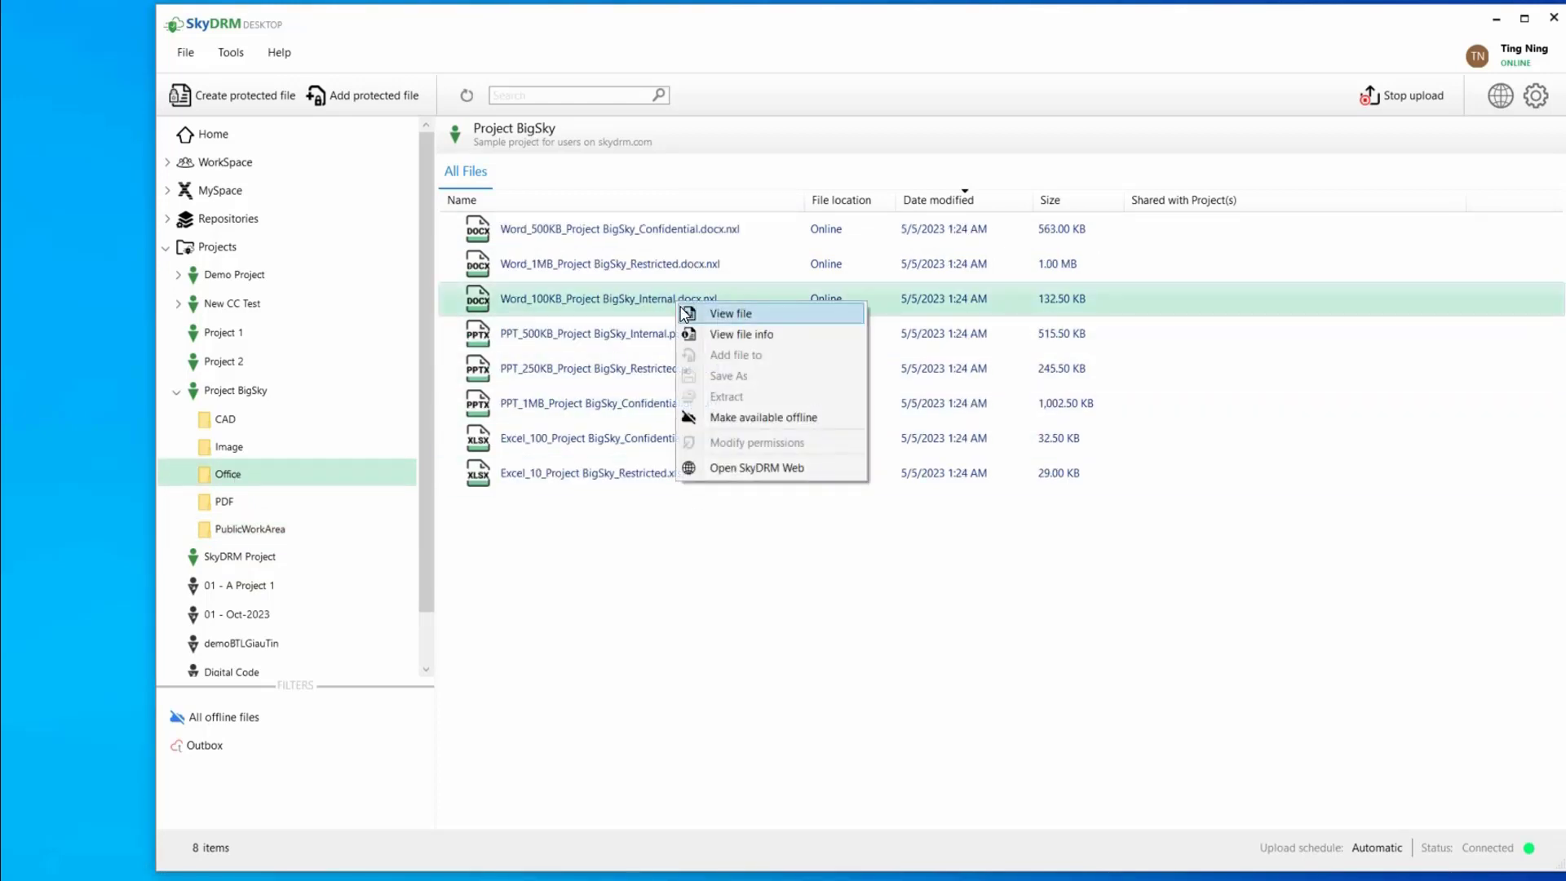
{"action": "left_click", "coordinate": [742, 334]}
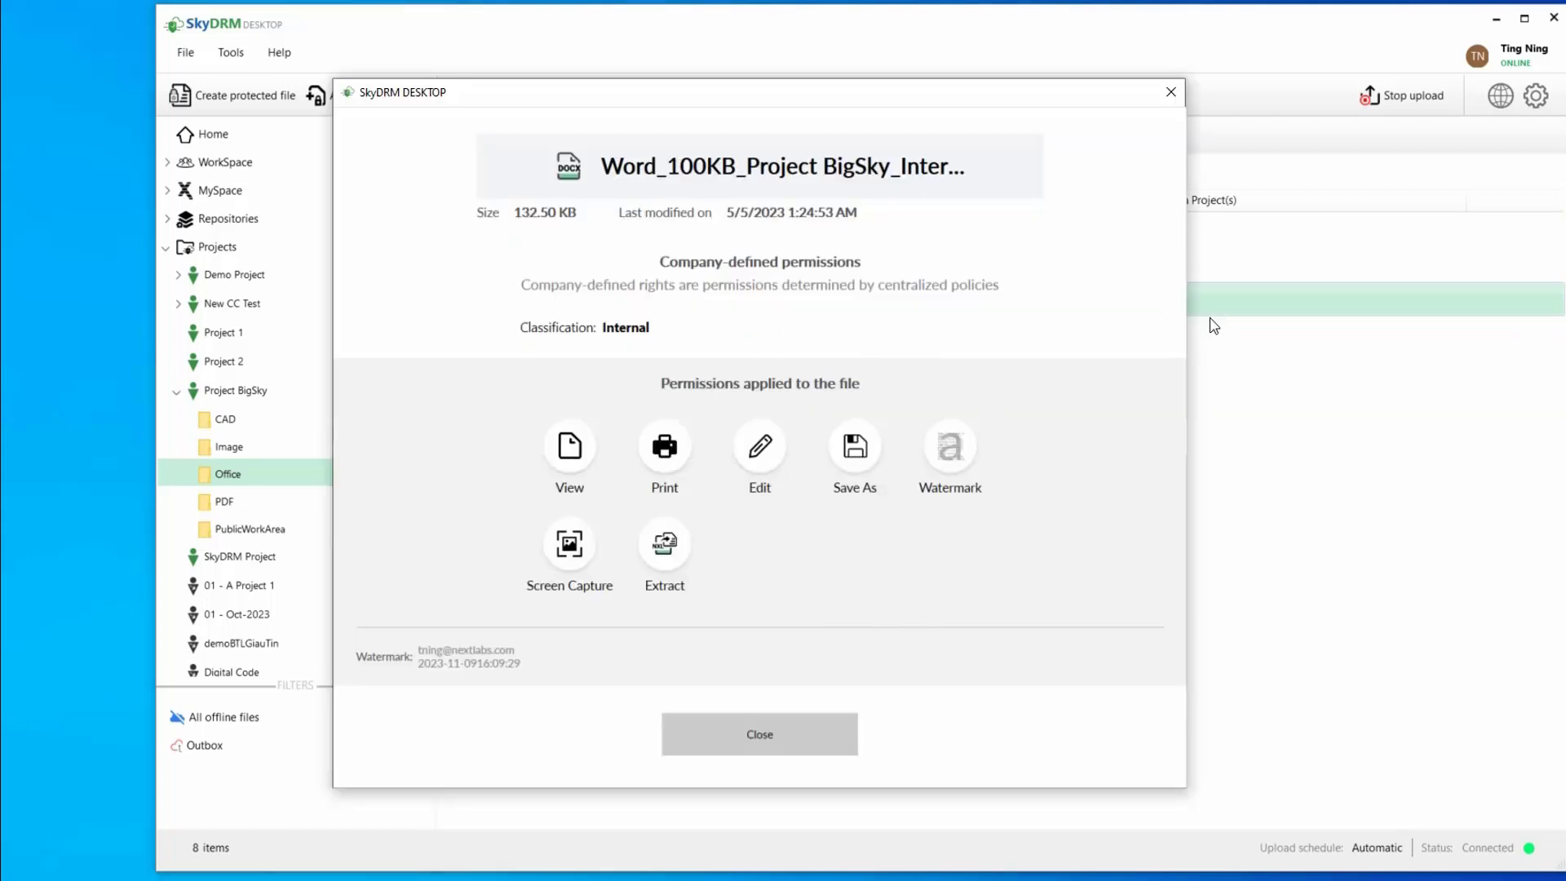
{"action": "left_click", "coordinate": [785, 739]}
- Add Word_100KB_Project BigSky_Internal.docx.nxl to Protected Files / PublicWorkArea in the Shared Workspace repository
{"action": "right_click", "coordinate": [667, 313]}
{"action": "left_click", "coordinate": [722, 360]}
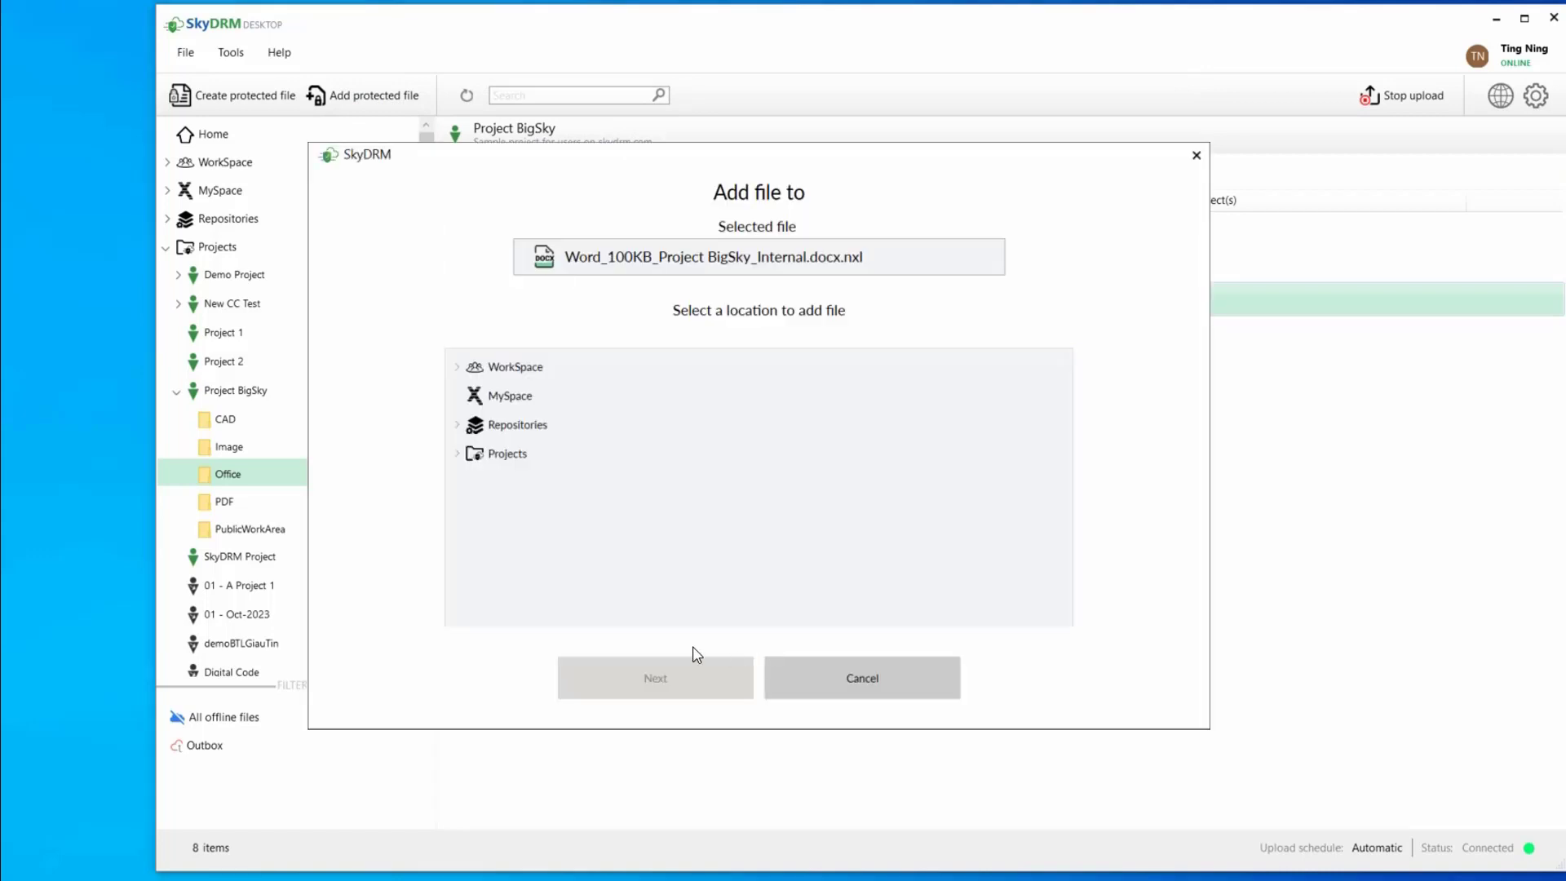
{"action": "left_click", "coordinate": [471, 456]}
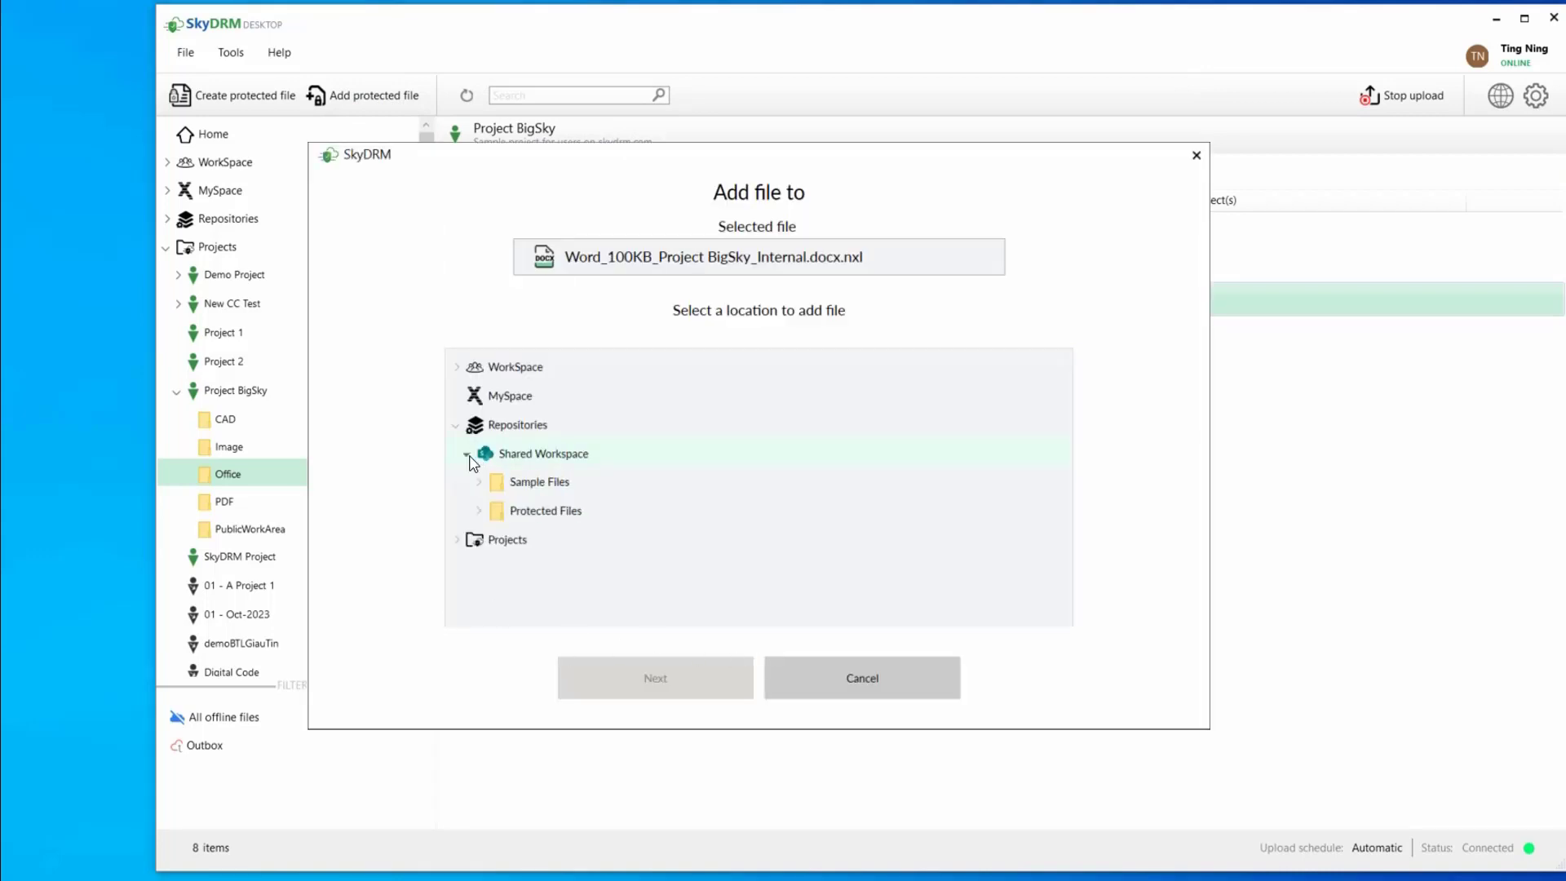
{"action": "left_click", "coordinate": [534, 512]}
{"action": "left_click", "coordinate": [479, 511]}
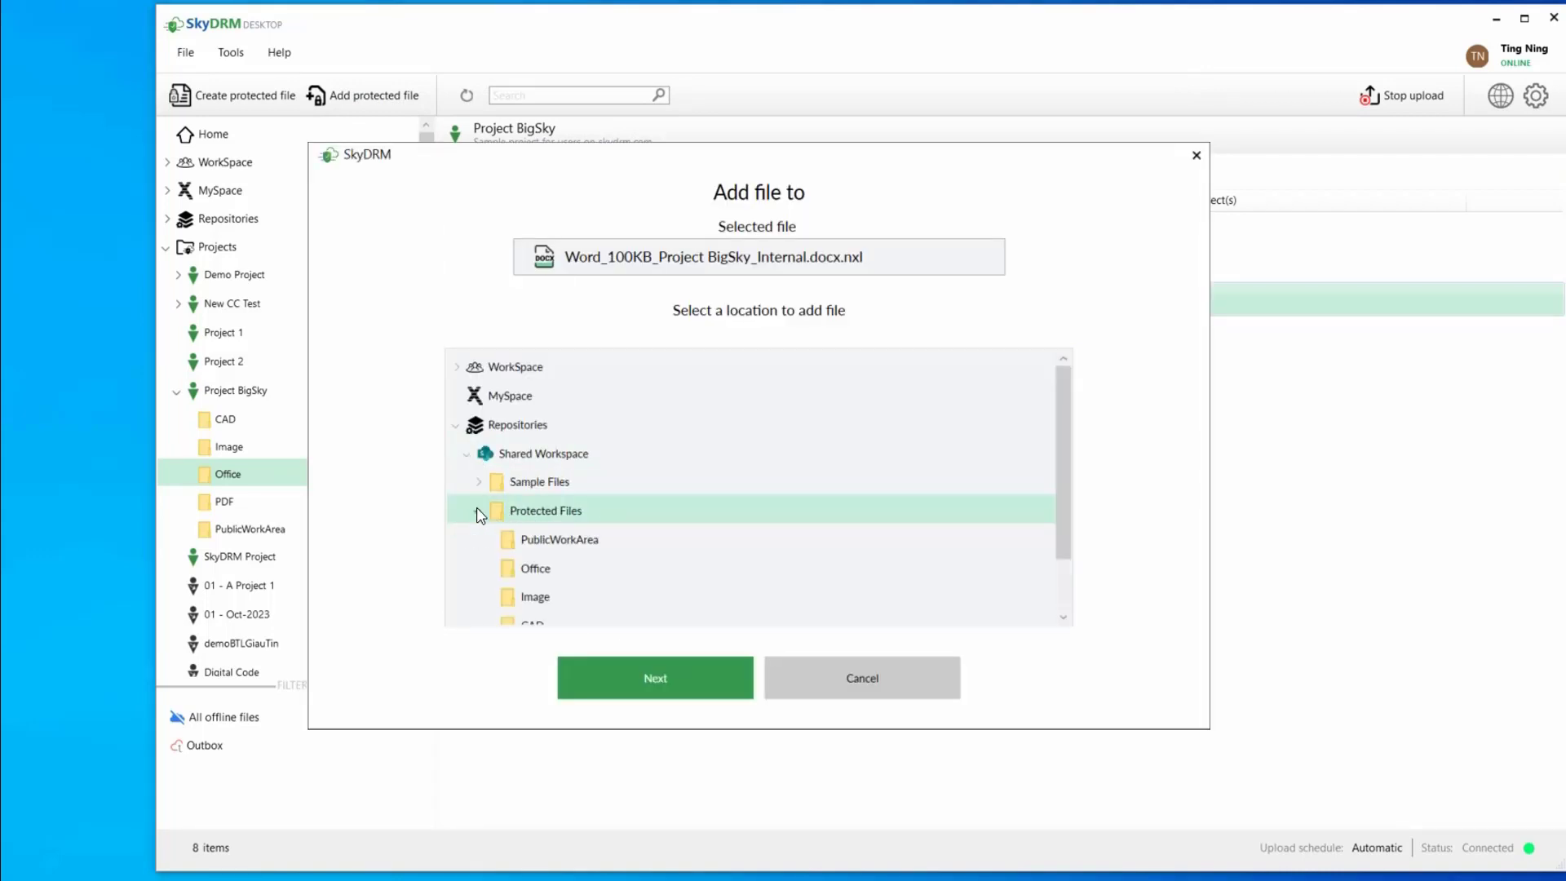
{"action": "left_click", "coordinate": [569, 542]}
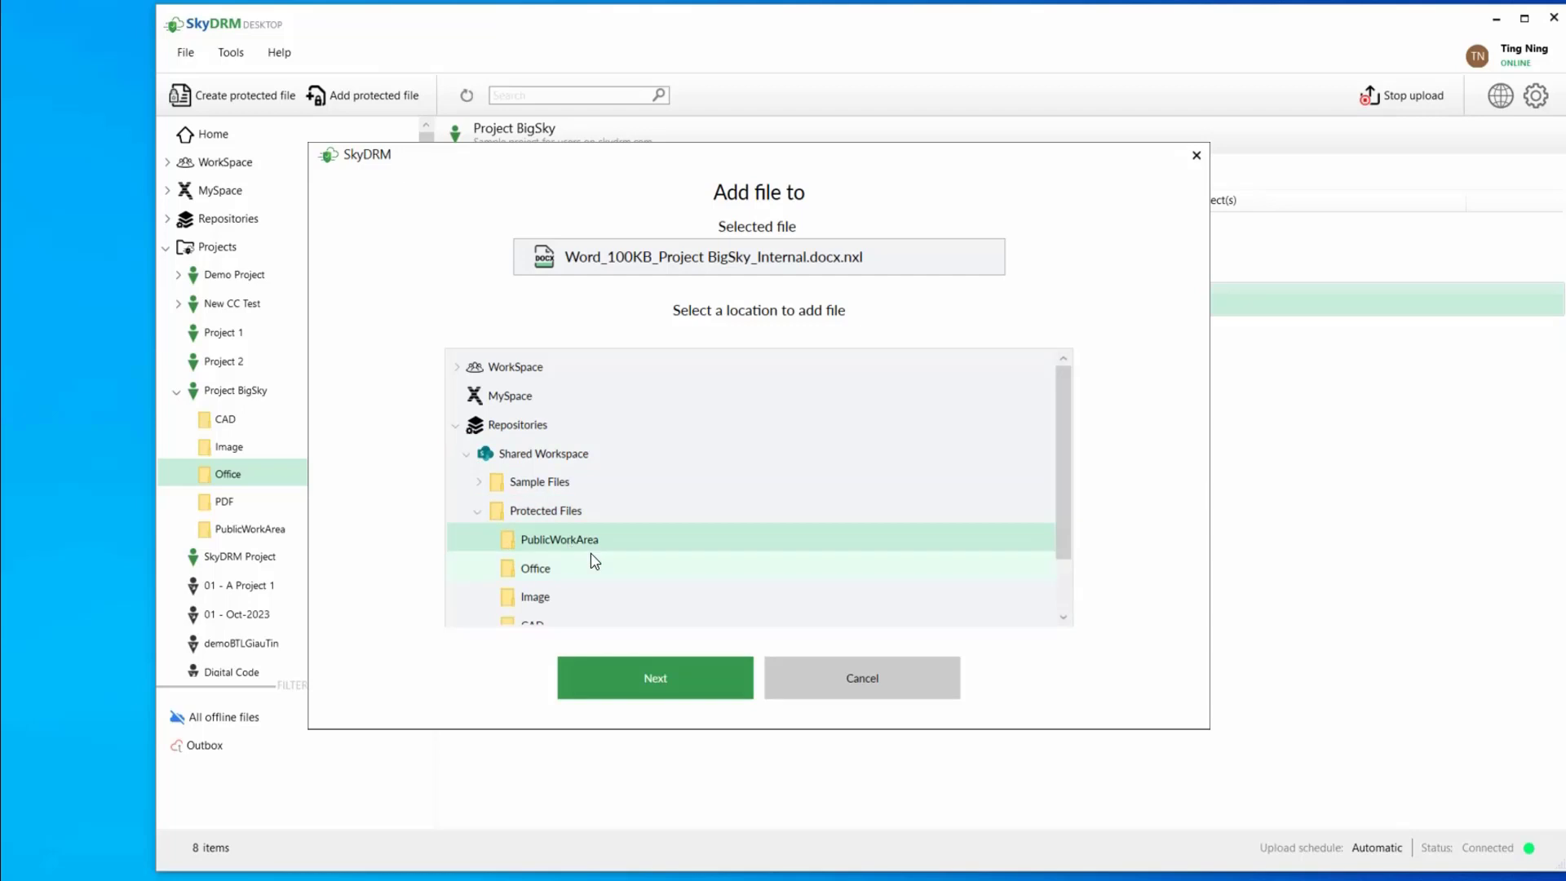
{"action": "left_click", "coordinate": [693, 692]}
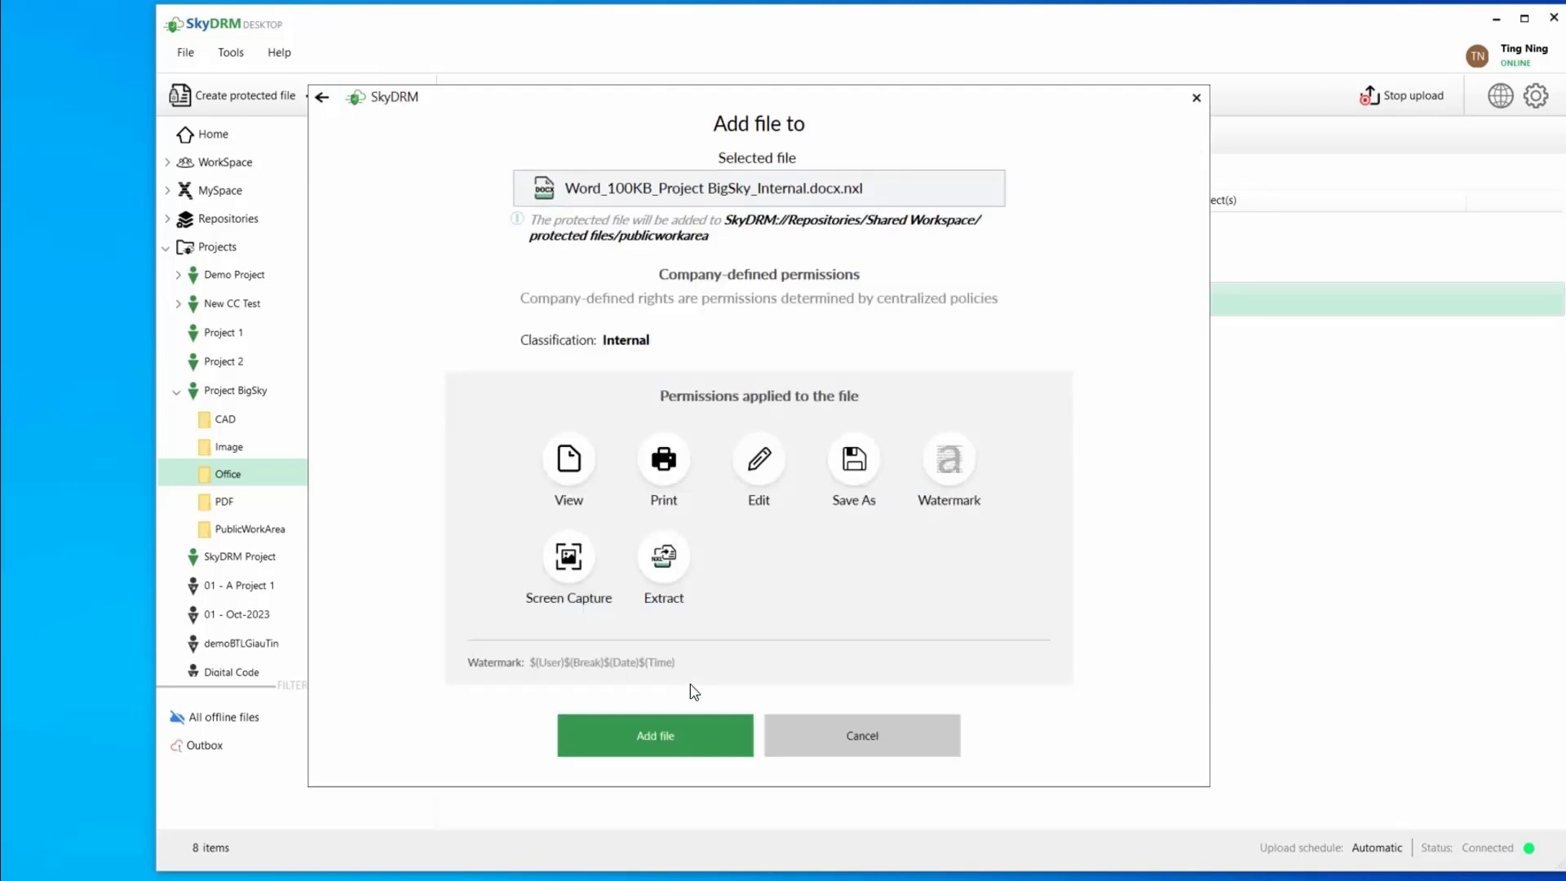
{"action": "left_click", "coordinate": [687, 734]}
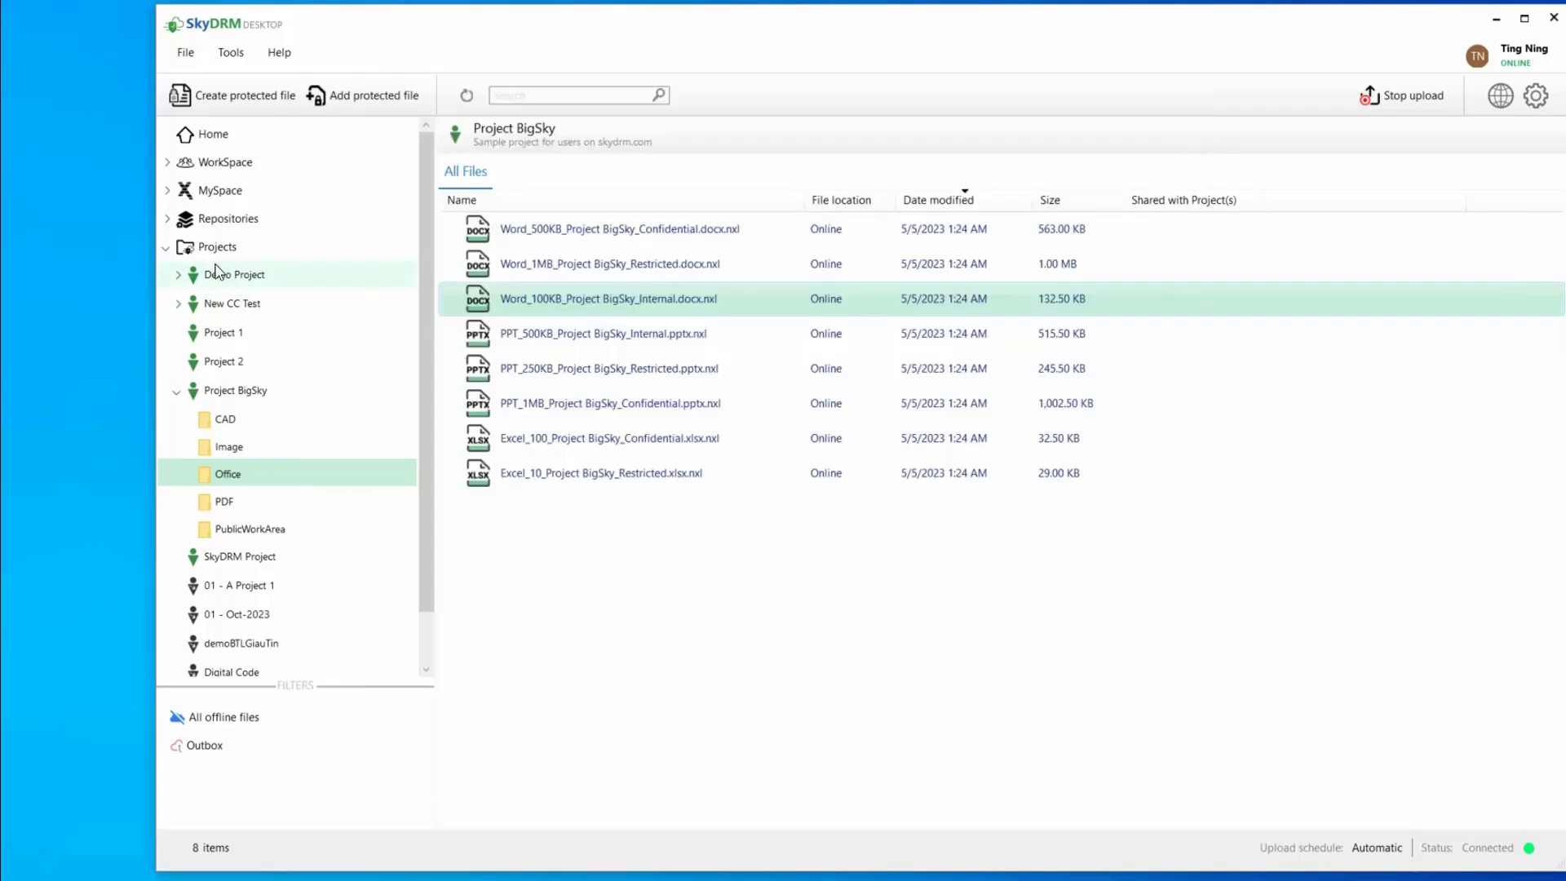
- Open Protected Files / PublicWorkArea in the Shared Workspace repository to check for the added Word file
{"action": "left_click", "coordinate": [167, 220]}
{"action": "left_click", "coordinate": [228, 250]}
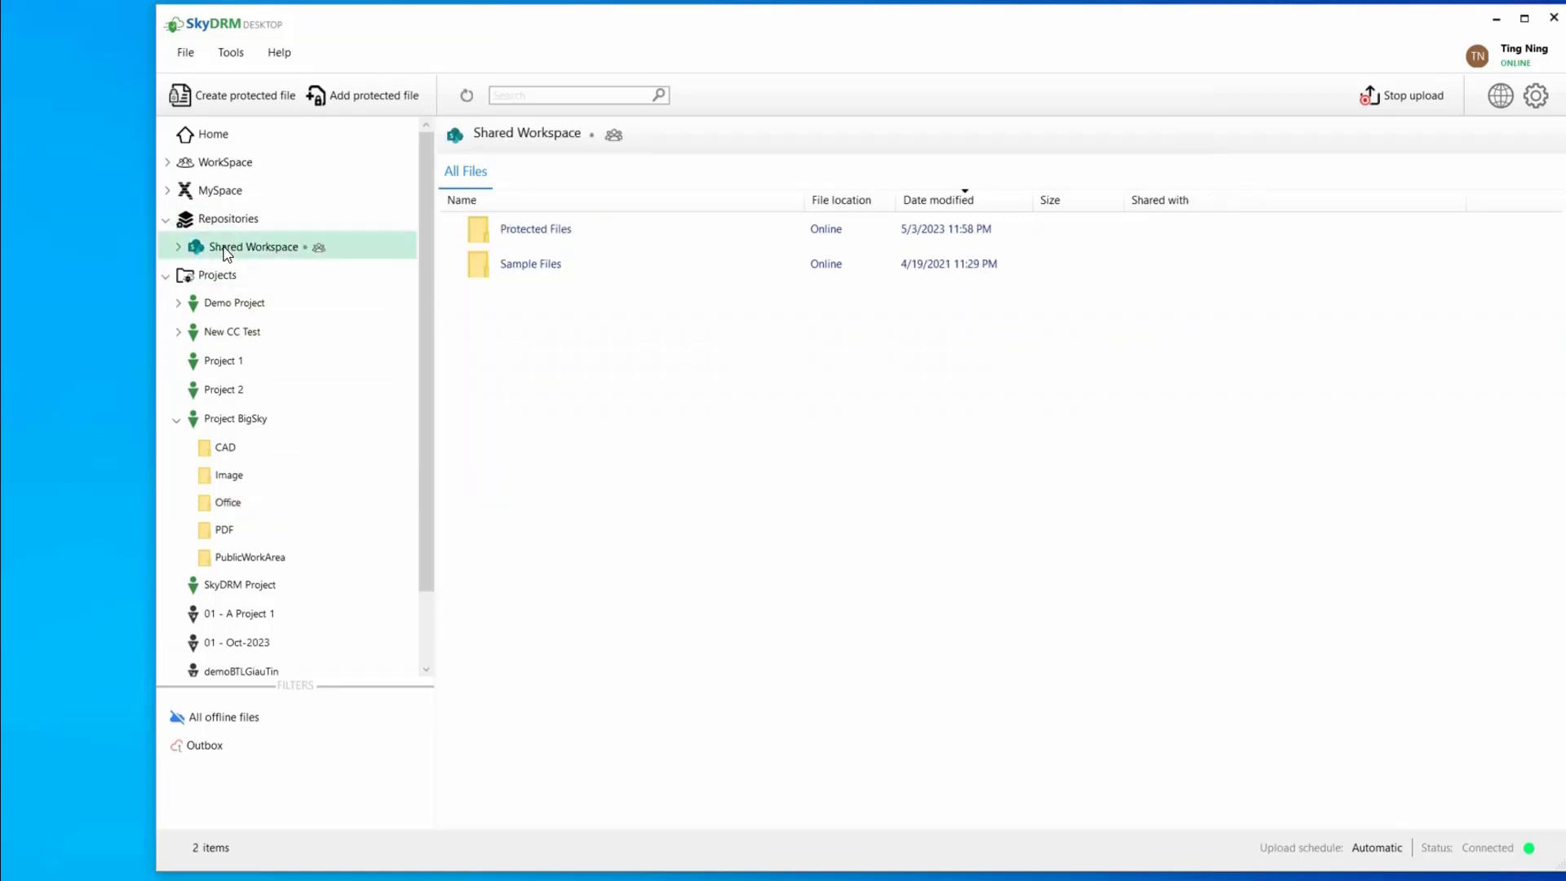
{"action": "double_click", "coordinate": [525, 234]}
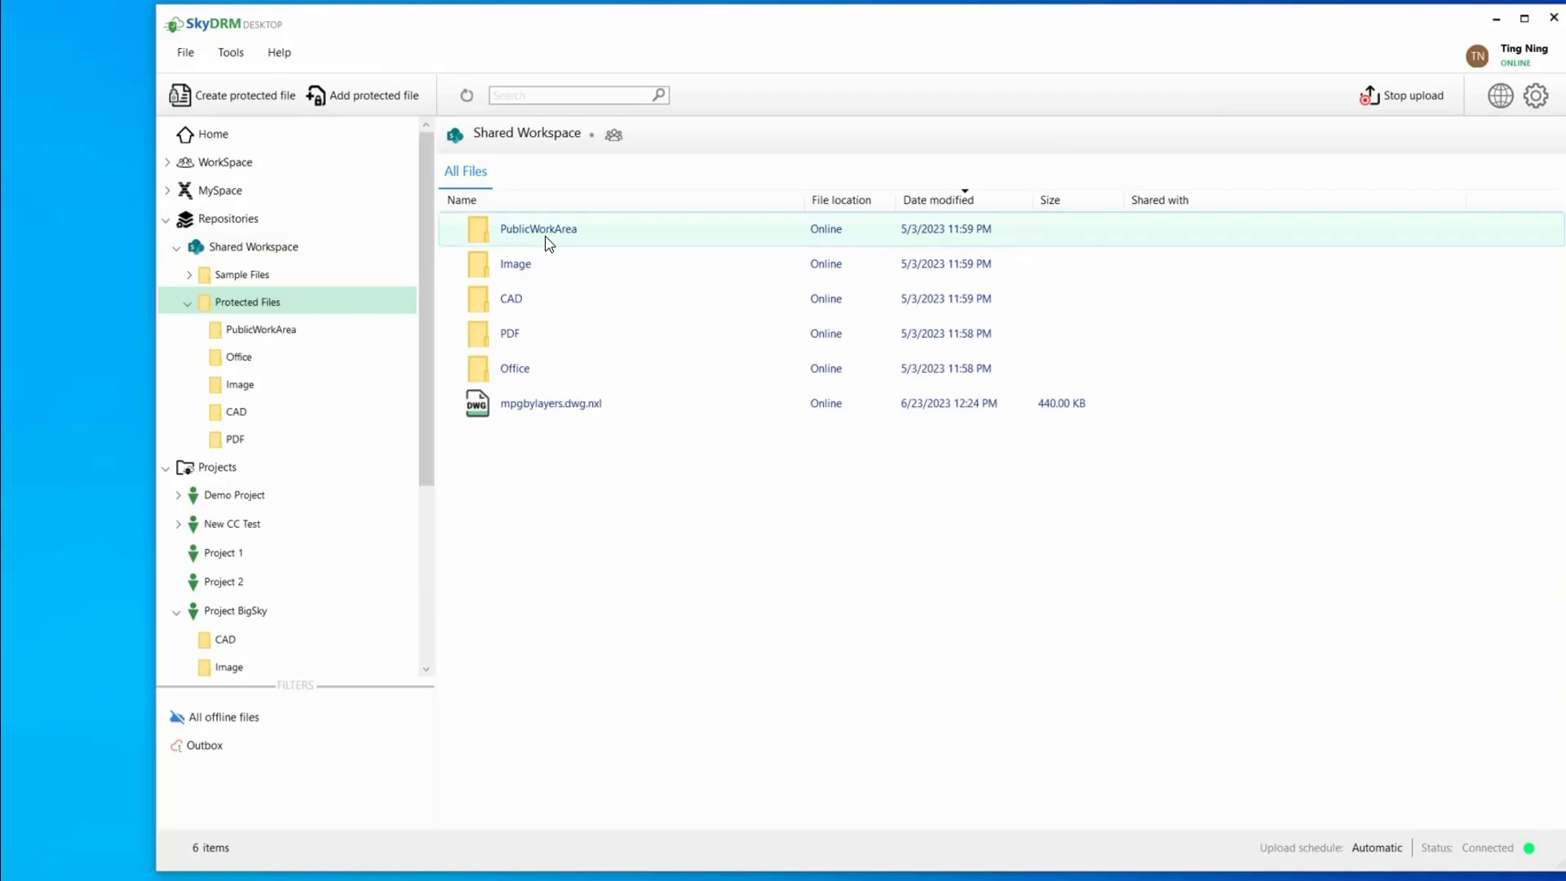
{"action": "double_click", "coordinate": [546, 241]}
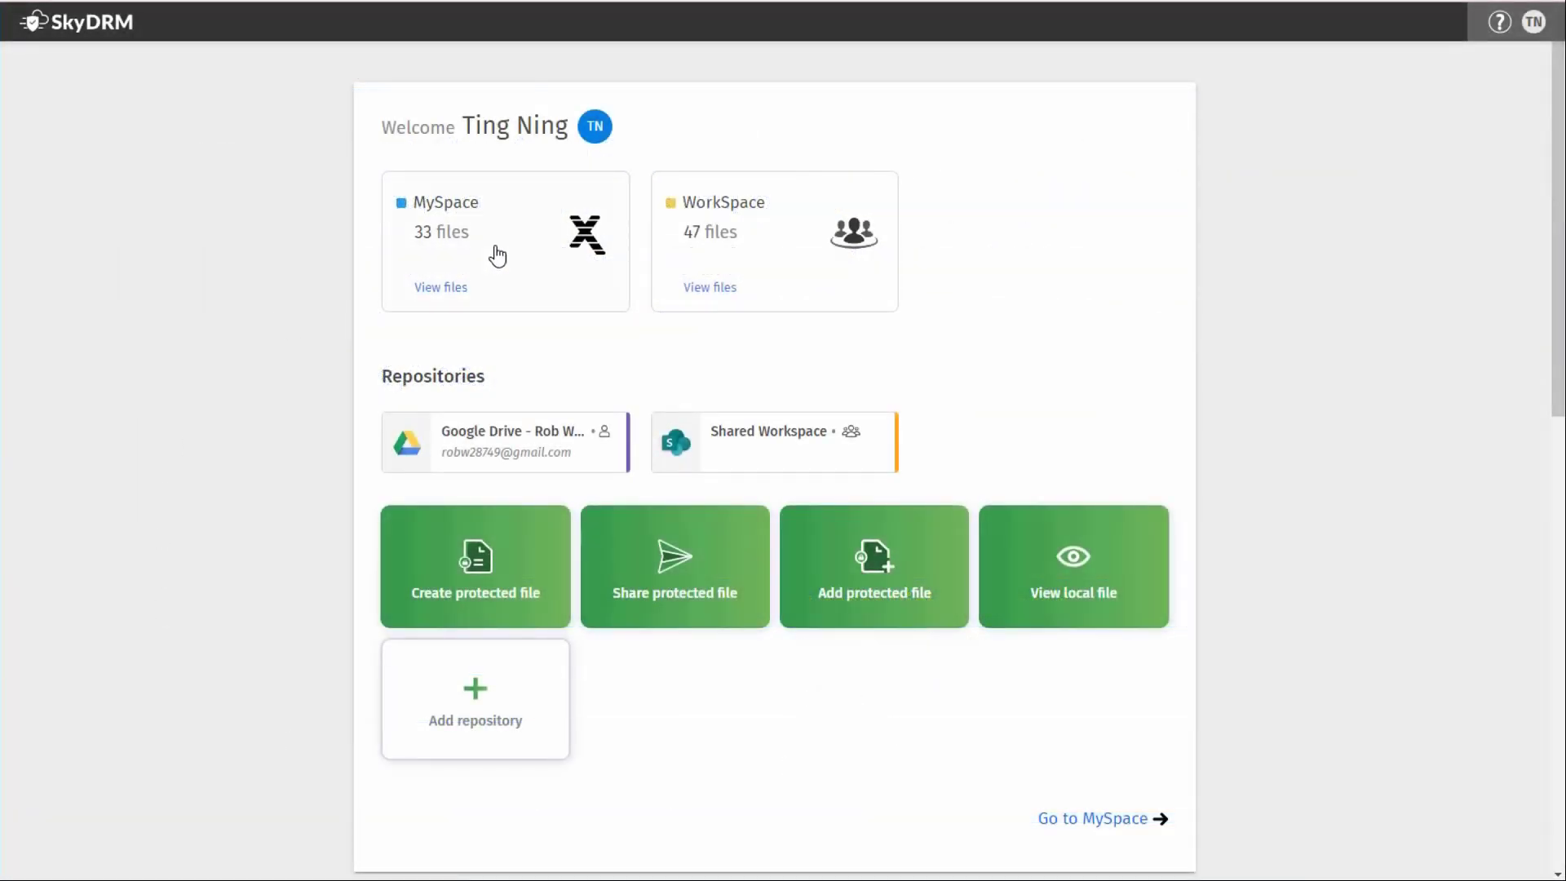
- In SkyDRM web, examine the file info and available actions of Airplane_Restricted.CATPart.nxl in WorkSpace / Protected Files / CAD
{"action": "left_click", "coordinate": [705, 289]}
{"action": "left_click", "coordinate": [365, 260]}
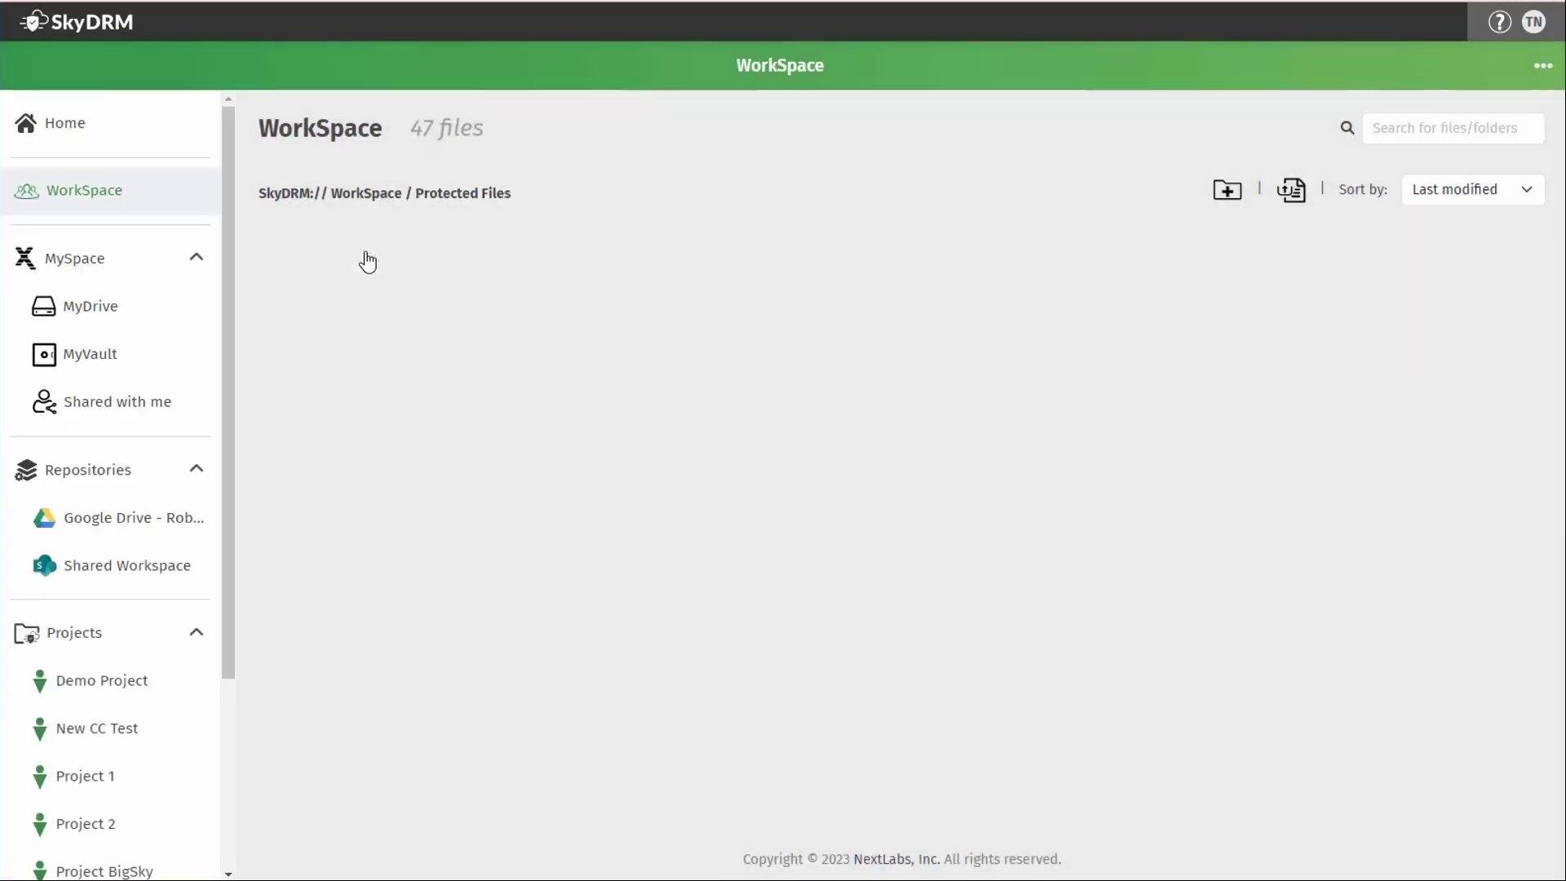
{"action": "left_click", "coordinate": [320, 393]}
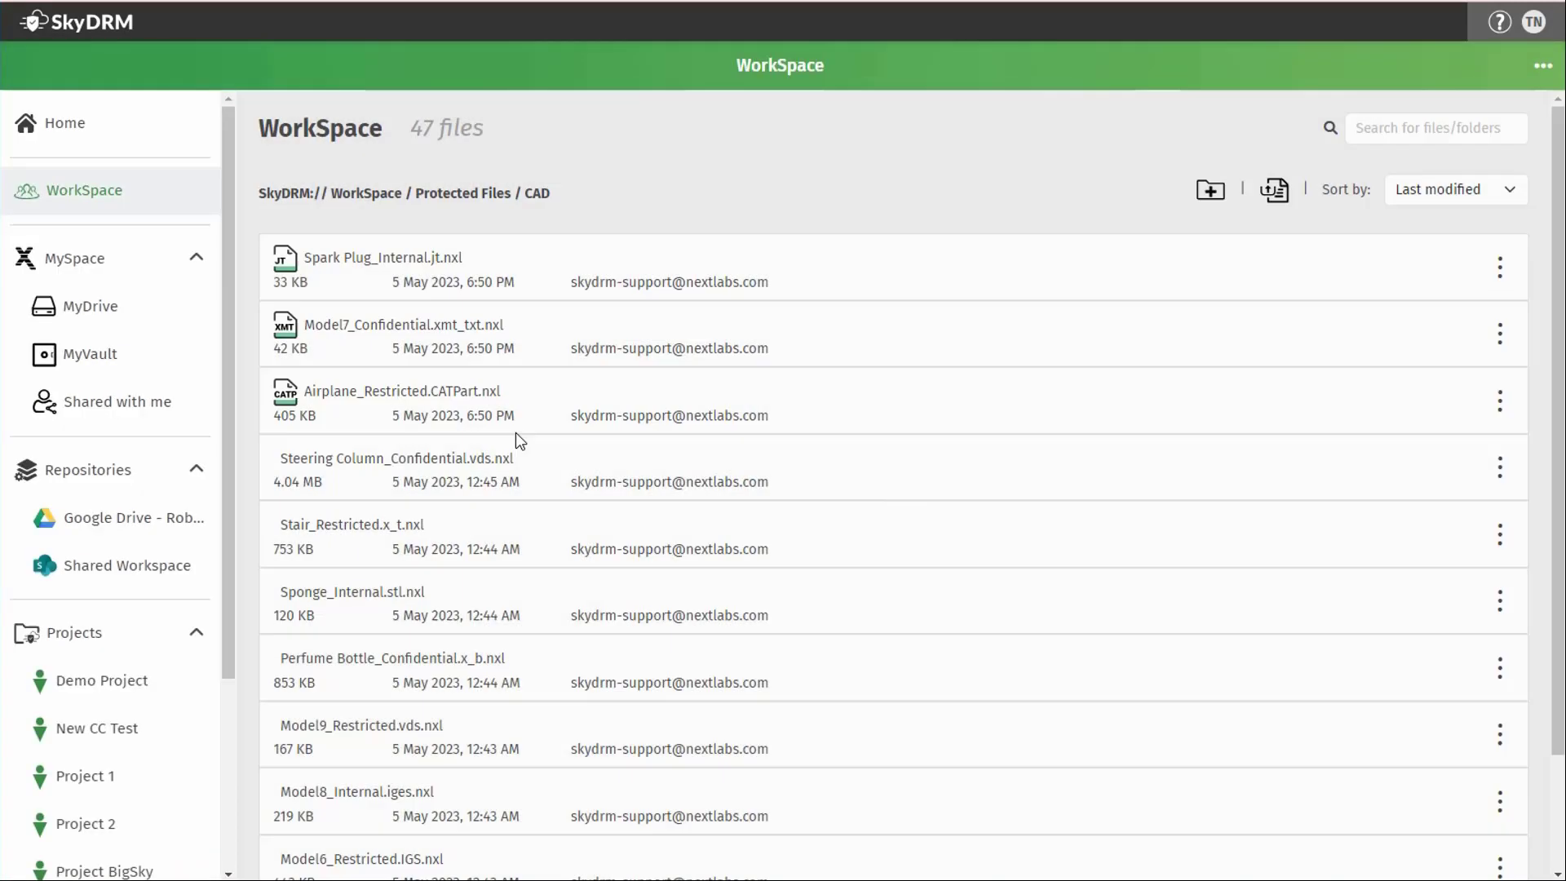
{"action": "left_click", "coordinate": [1500, 405]}
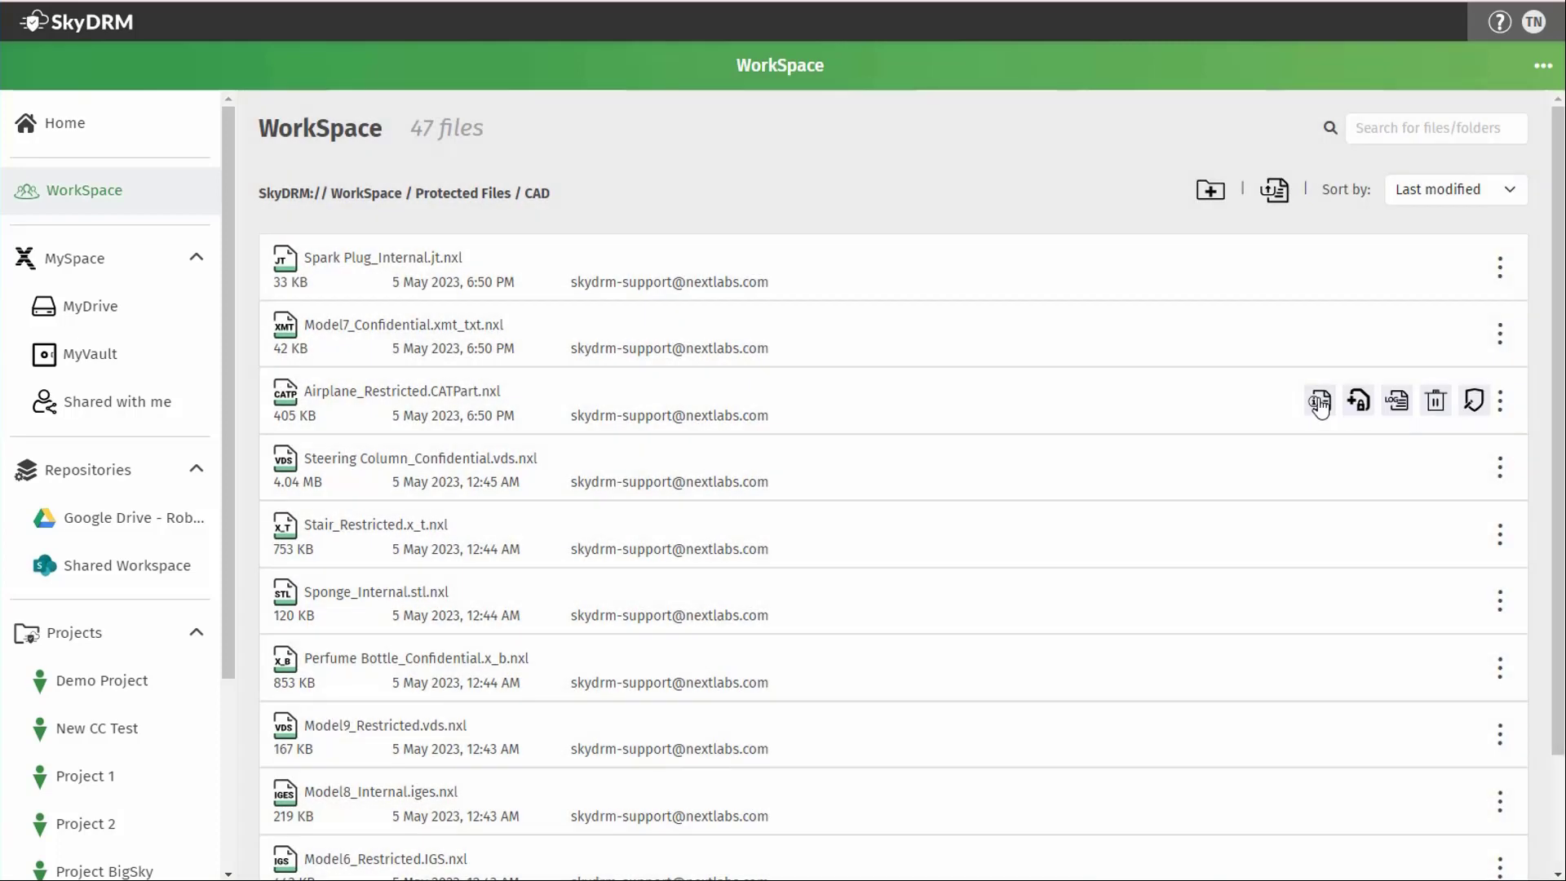
{"action": "left_click", "coordinate": [1320, 401]}
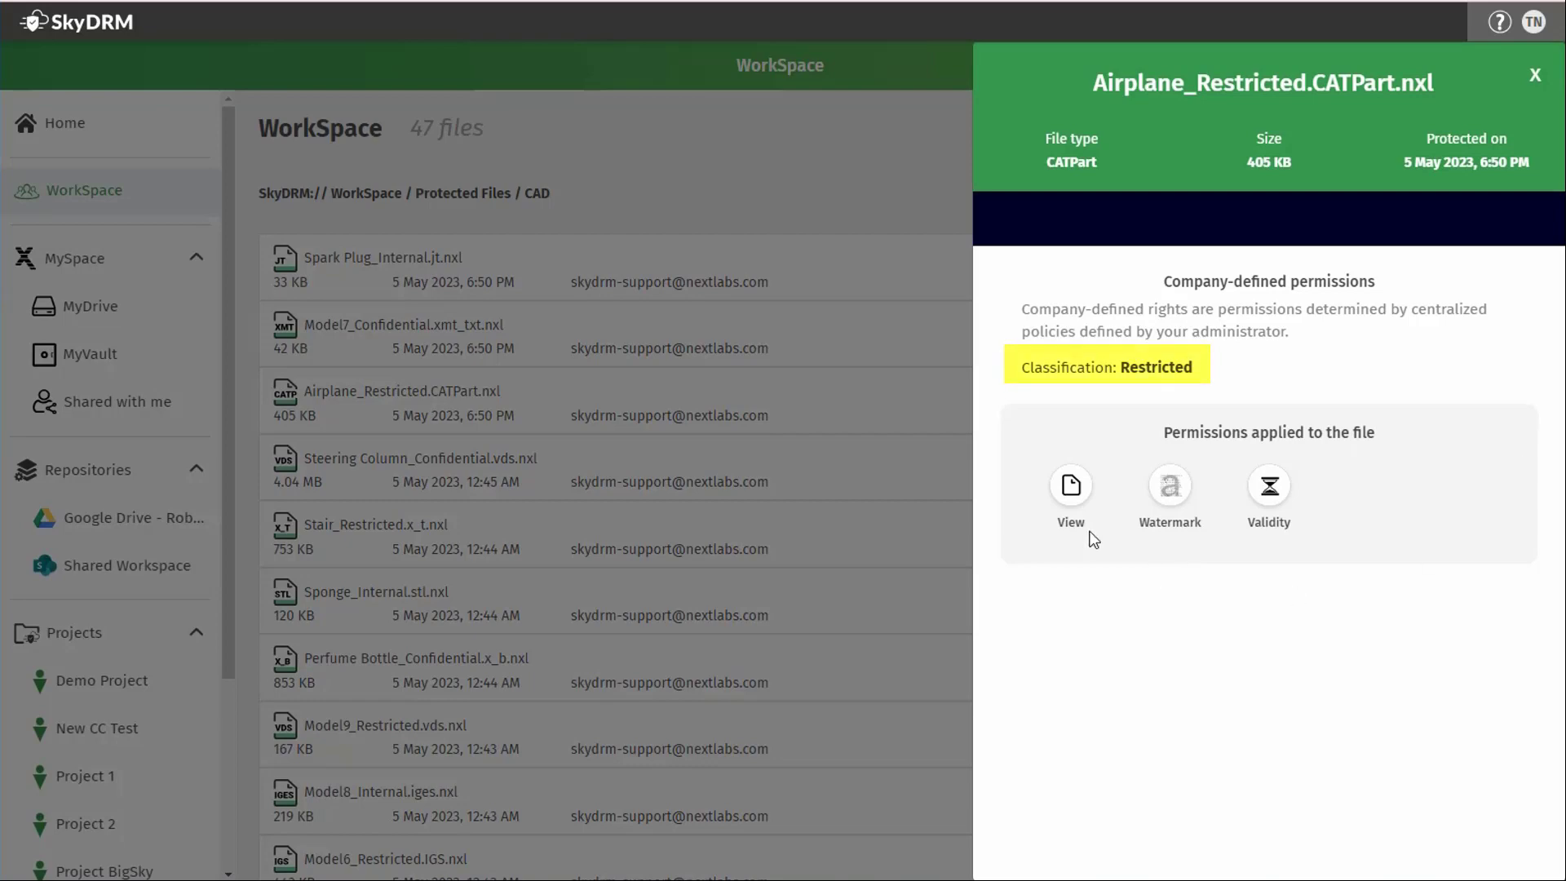
{"action": "left_click", "coordinate": [1540, 86]}
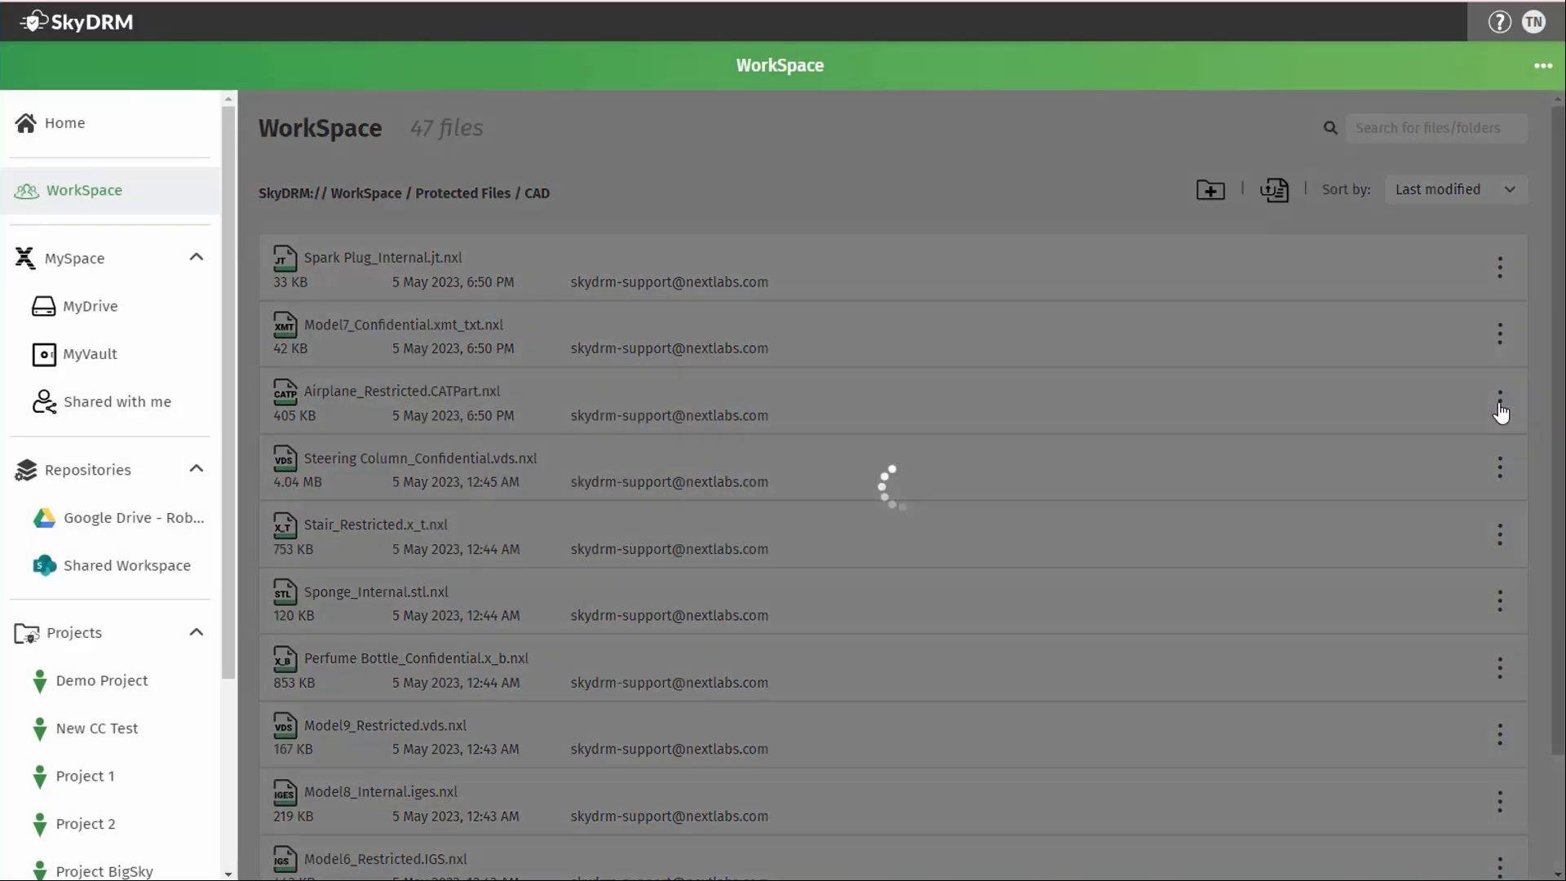
{"action": "left_click", "coordinate": [1500, 404]}
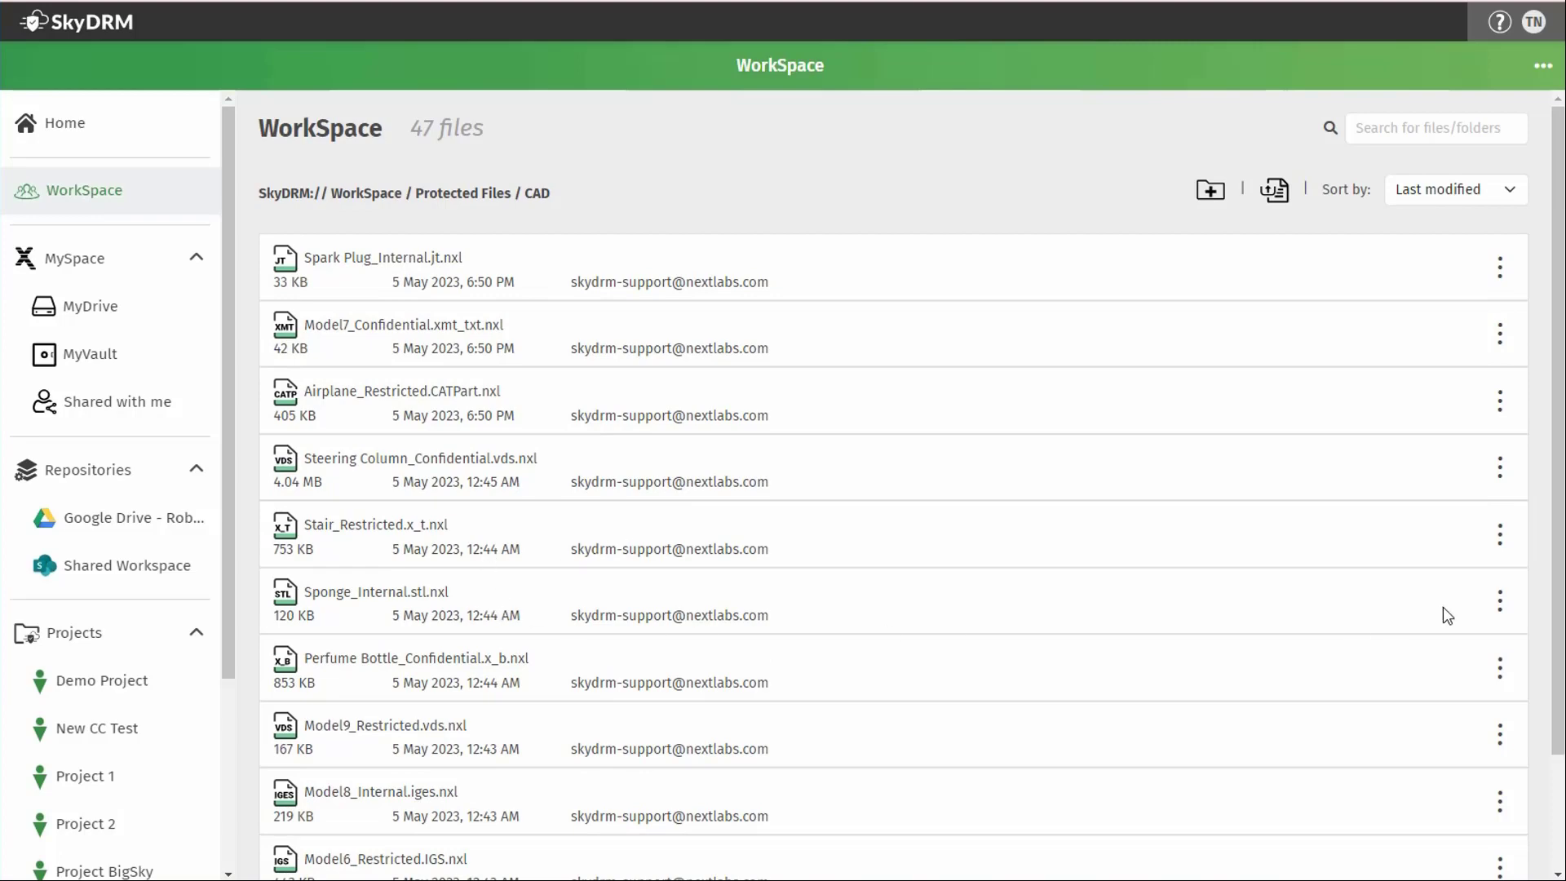
- Examine the file info of Sponge_Internal.stl.nxl in the same CAD folder, and close it
{"action": "left_click", "coordinate": [1500, 602]}
{"action": "left_click", "coordinate": [1243, 603]}
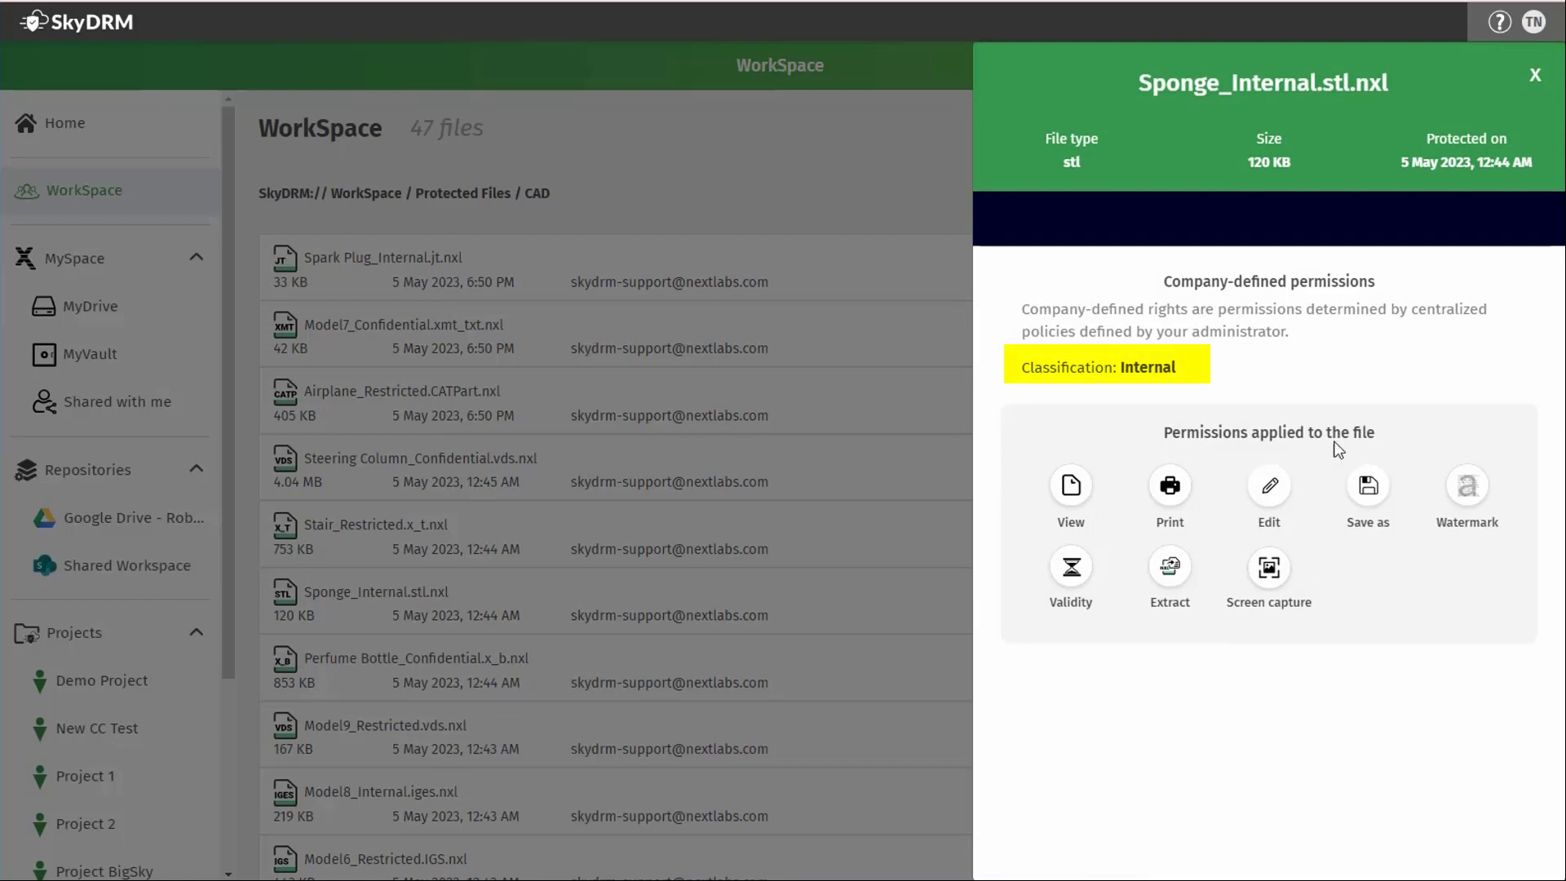
{"action": "left_click", "coordinate": [1535, 75]}
- Extract Sponge_Internal.stl.nxl as an unprotected file, and inspect the SkyDRM options of Sponge_Internal.stl in the Downloads folder
{"action": "left_click", "coordinate": [1500, 602]}
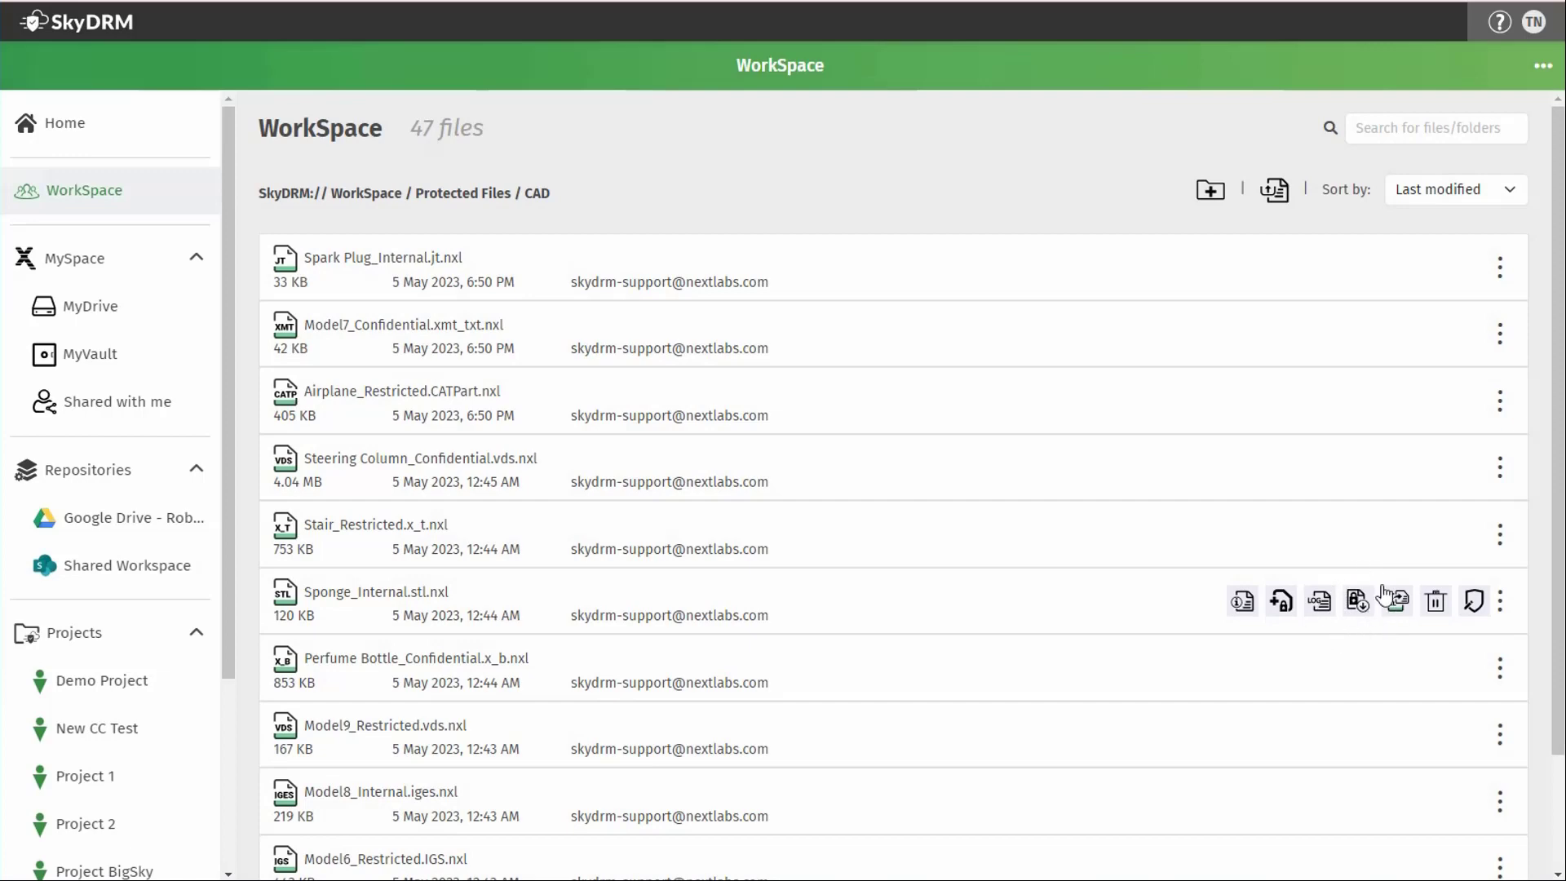
{"action": "left_click", "coordinate": [1372, 607]}
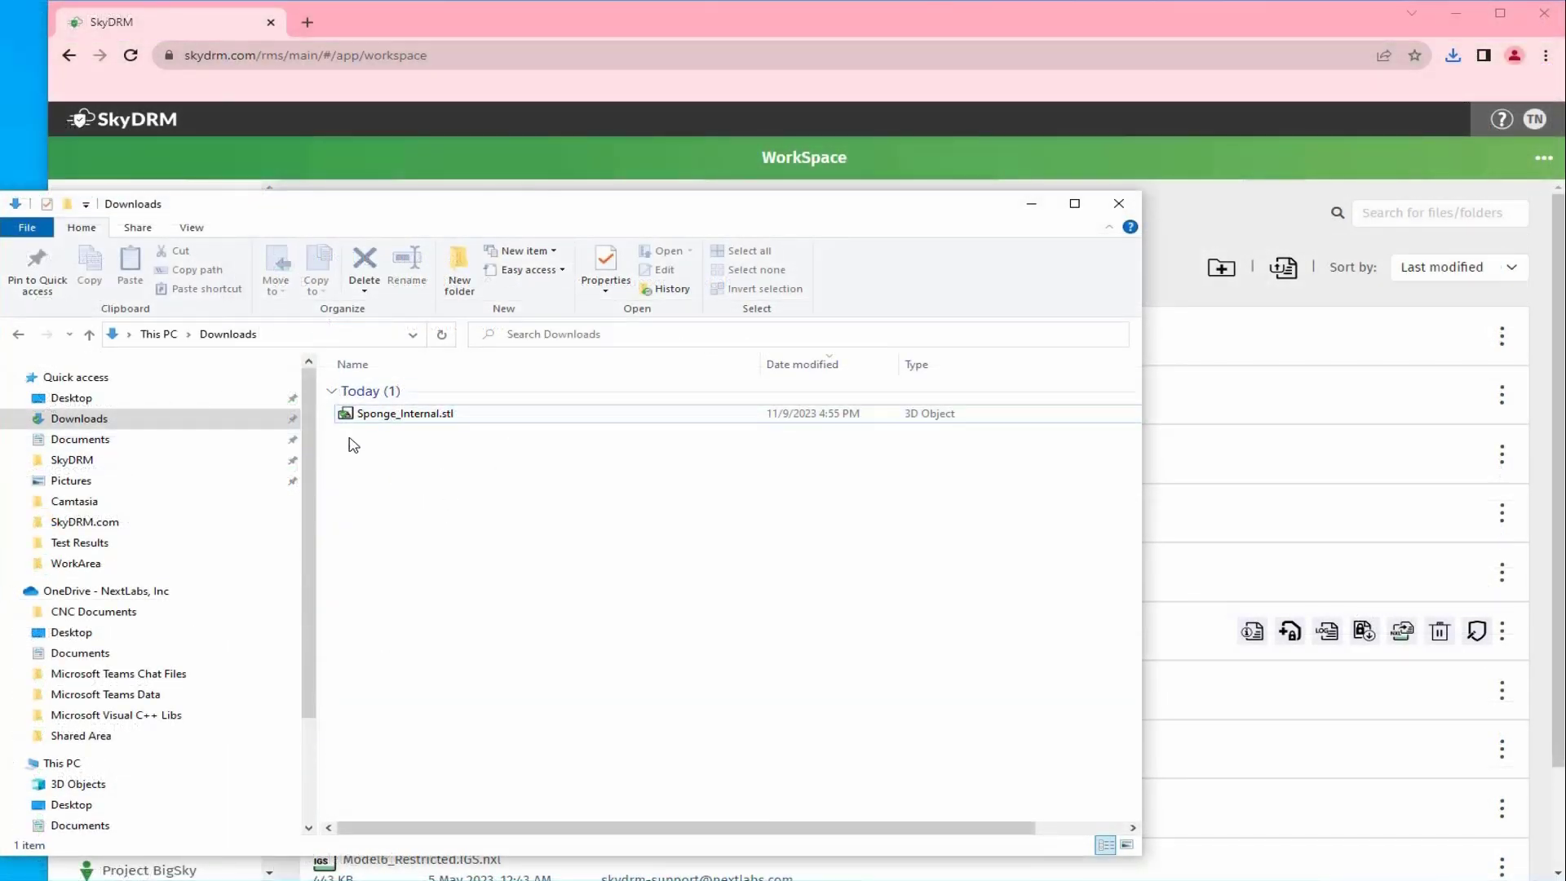
{"action": "right_click", "coordinate": [412, 418]}
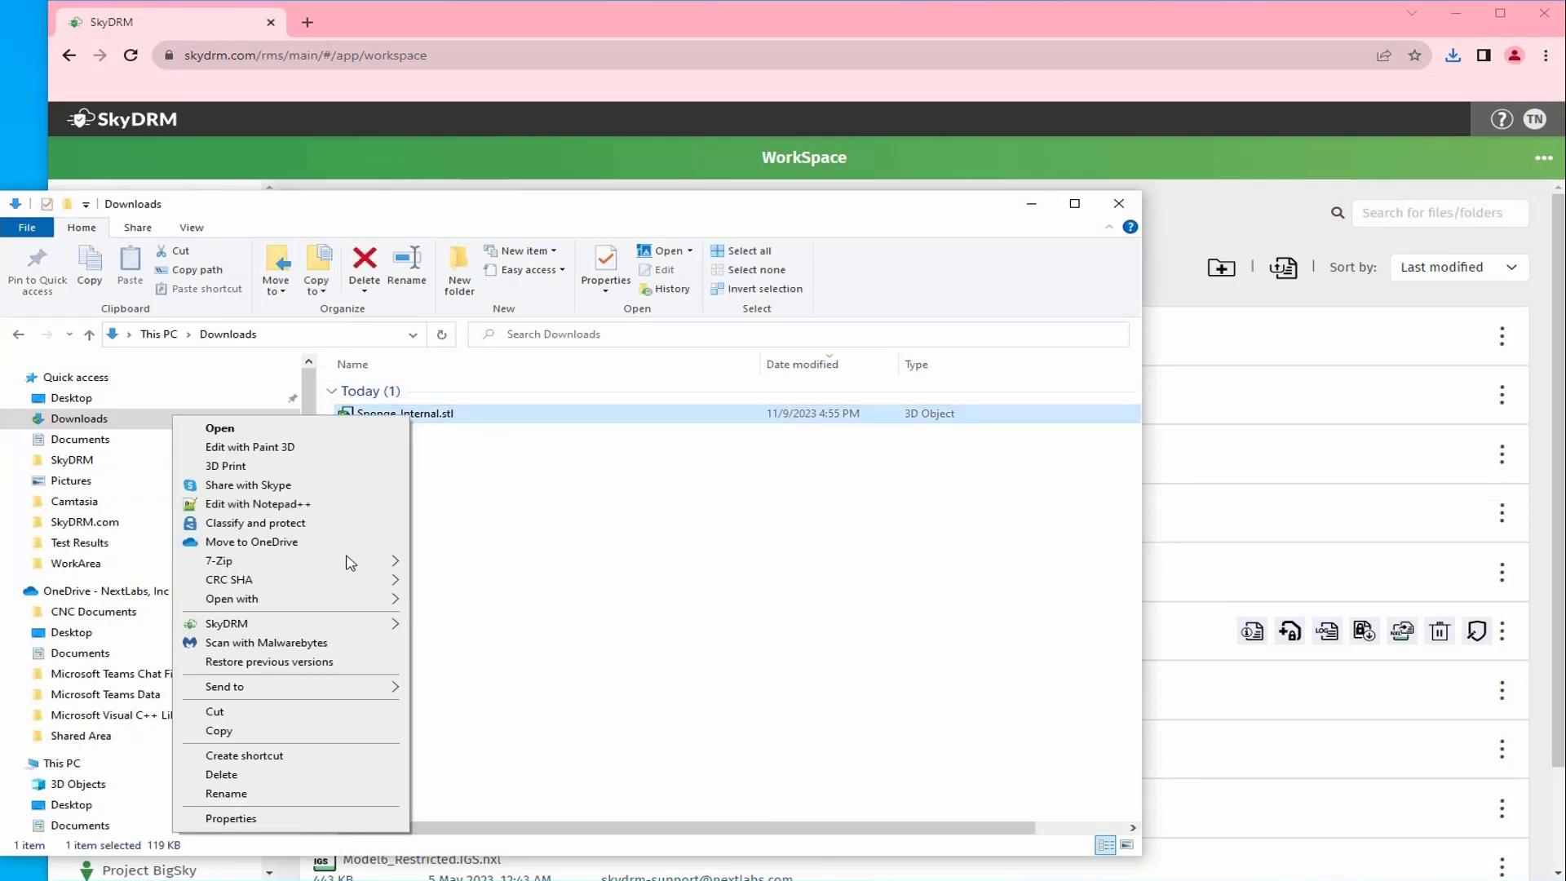
{"action": "mouse_move", "coordinate": [344, 628]}
{"action": "left_click", "coordinate": [473, 646]}
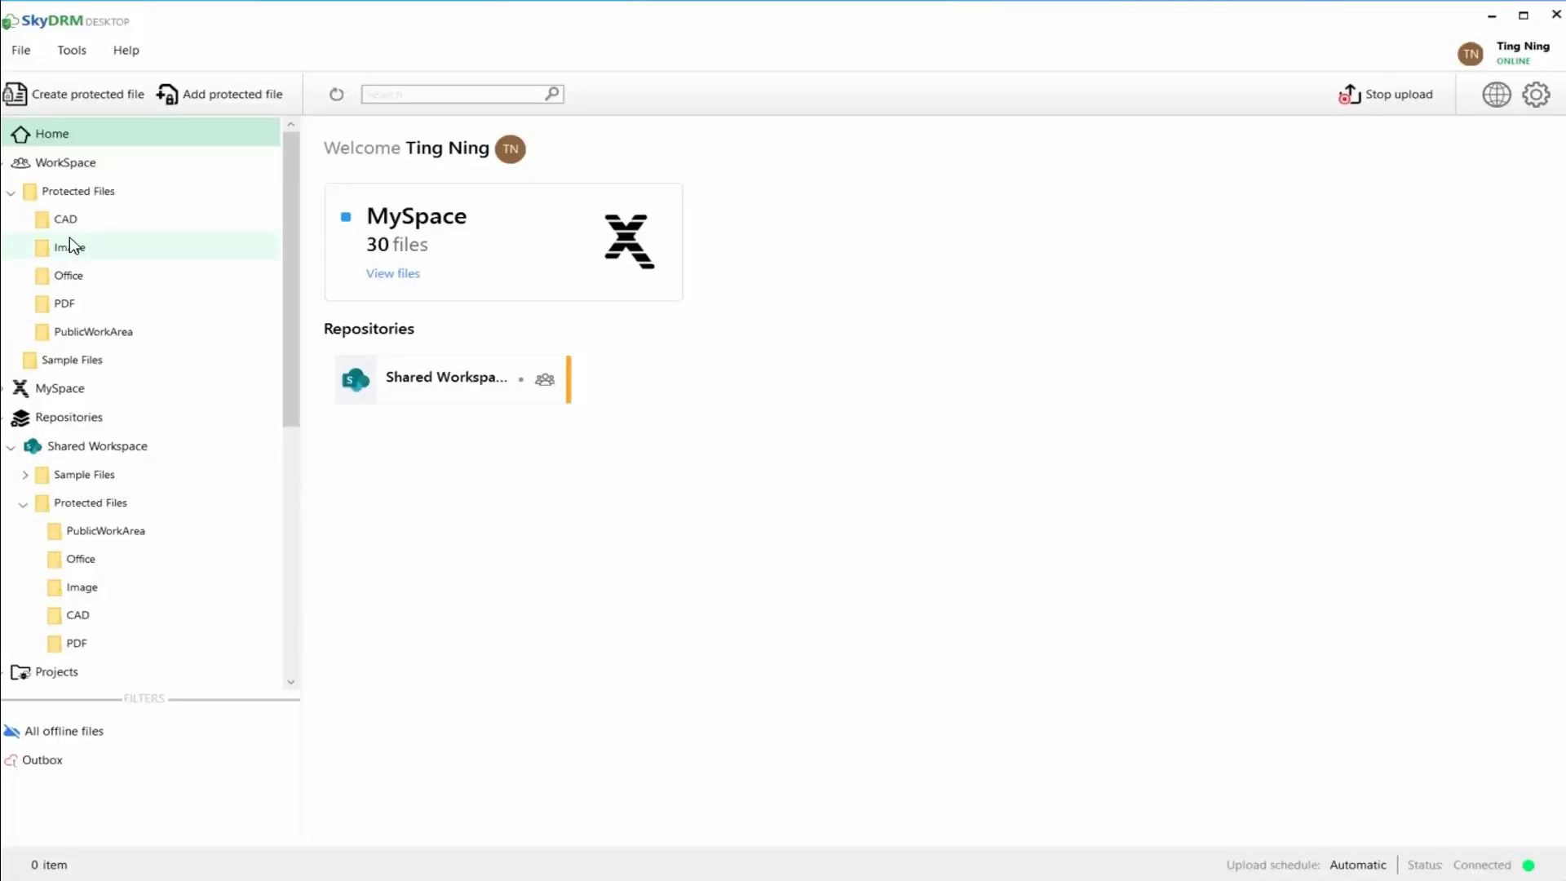
- Switch to SkyDRM Desktop, collapse the WorkSpace and Shared Workspace folders, and open the Office folder of Project BigSky
{"action": "left_click", "coordinate": [11, 193]}
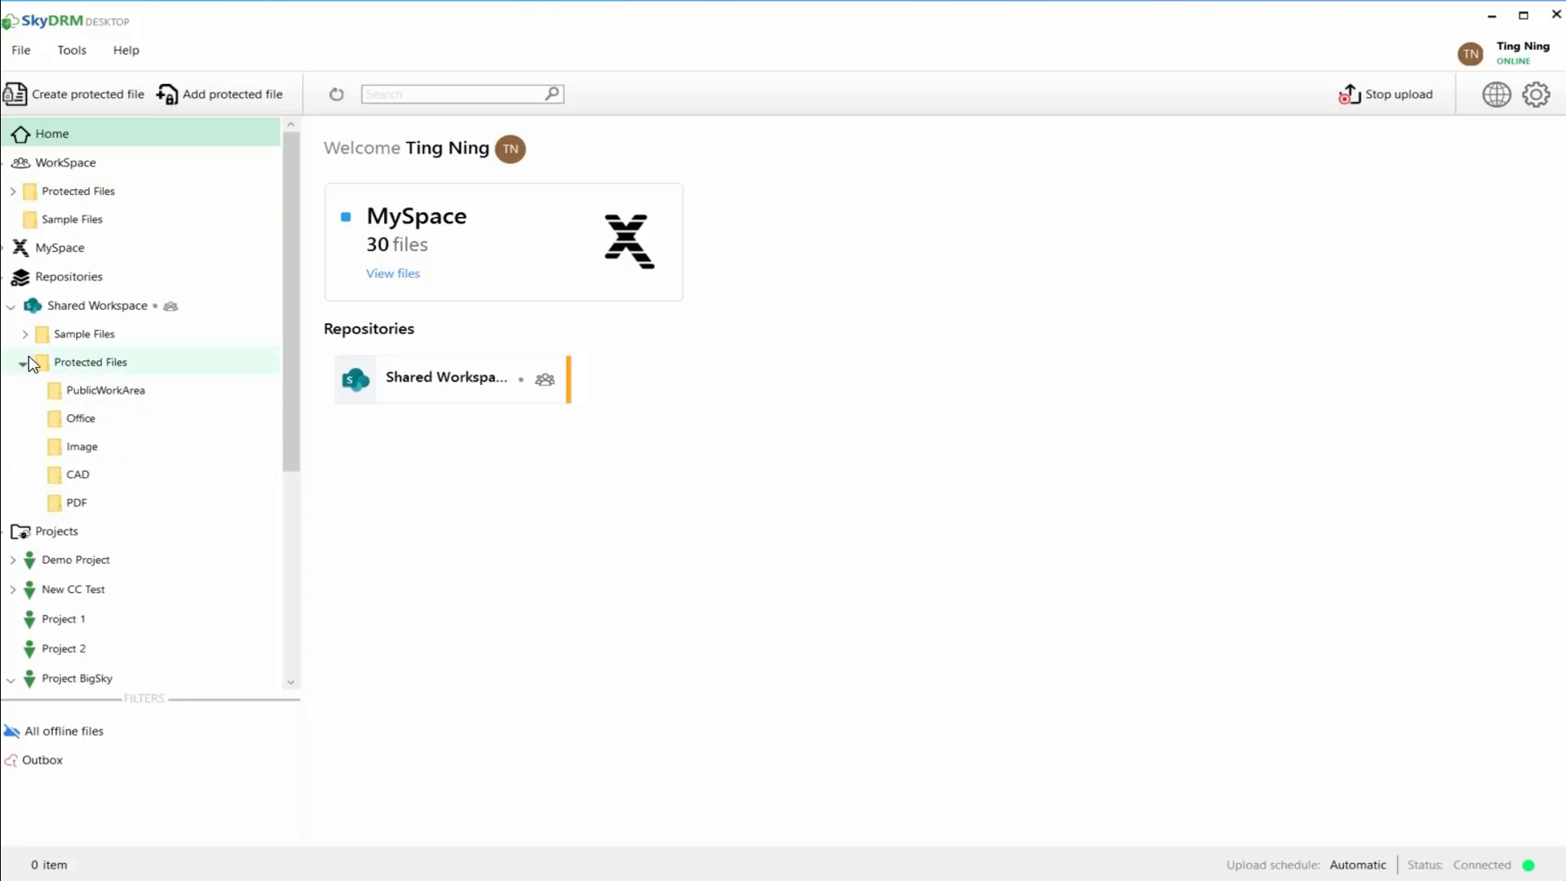
{"action": "left_click", "coordinate": [11, 306]}
{"action": "left_click", "coordinate": [77, 487]}
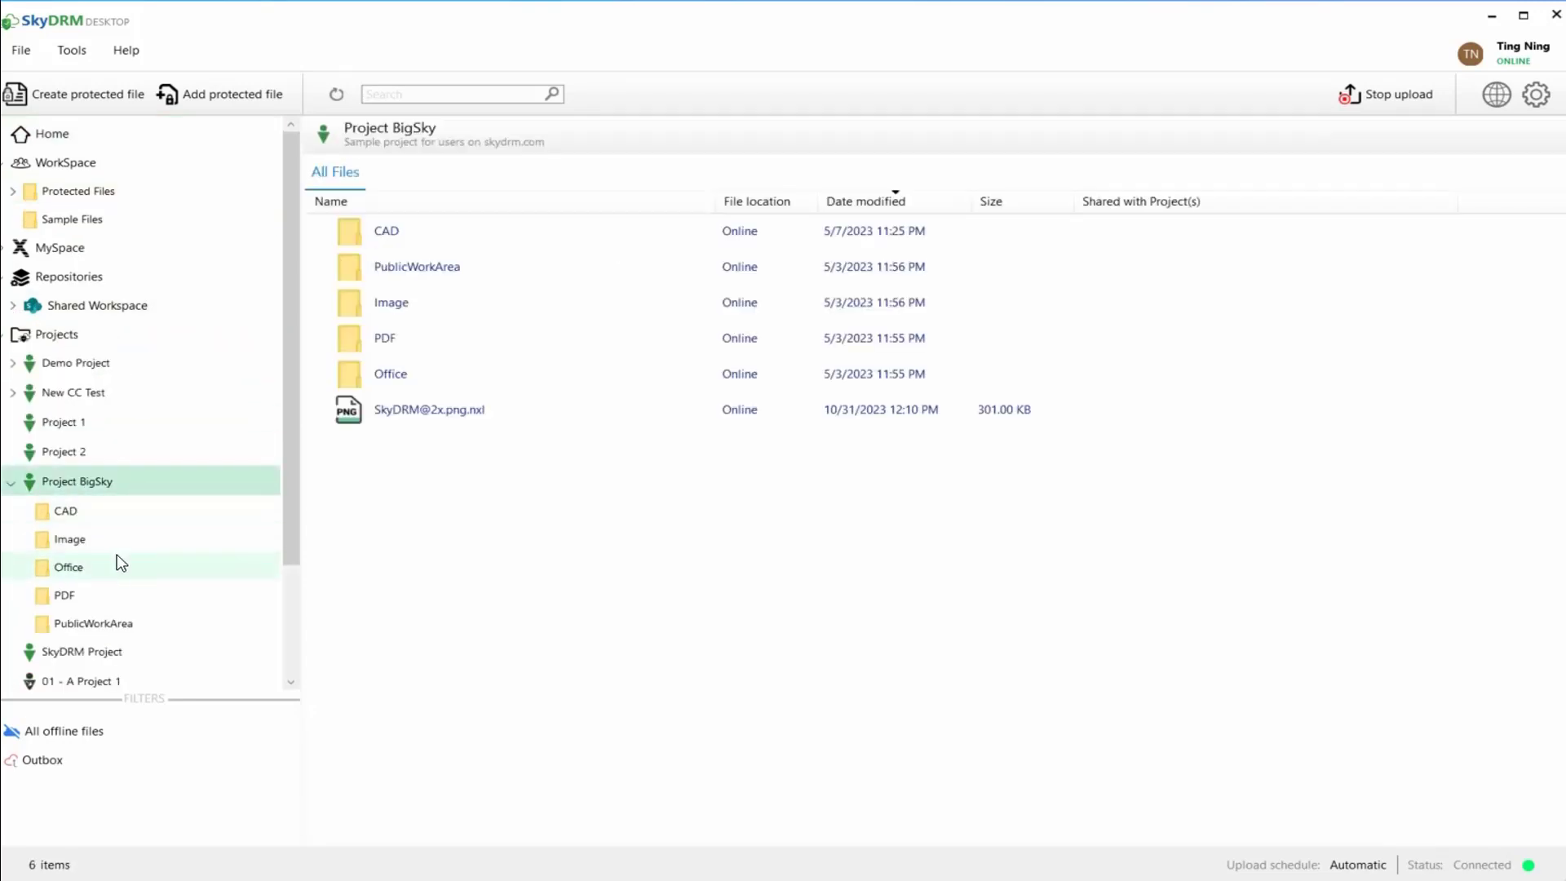
{"action": "left_click", "coordinate": [79, 569]}
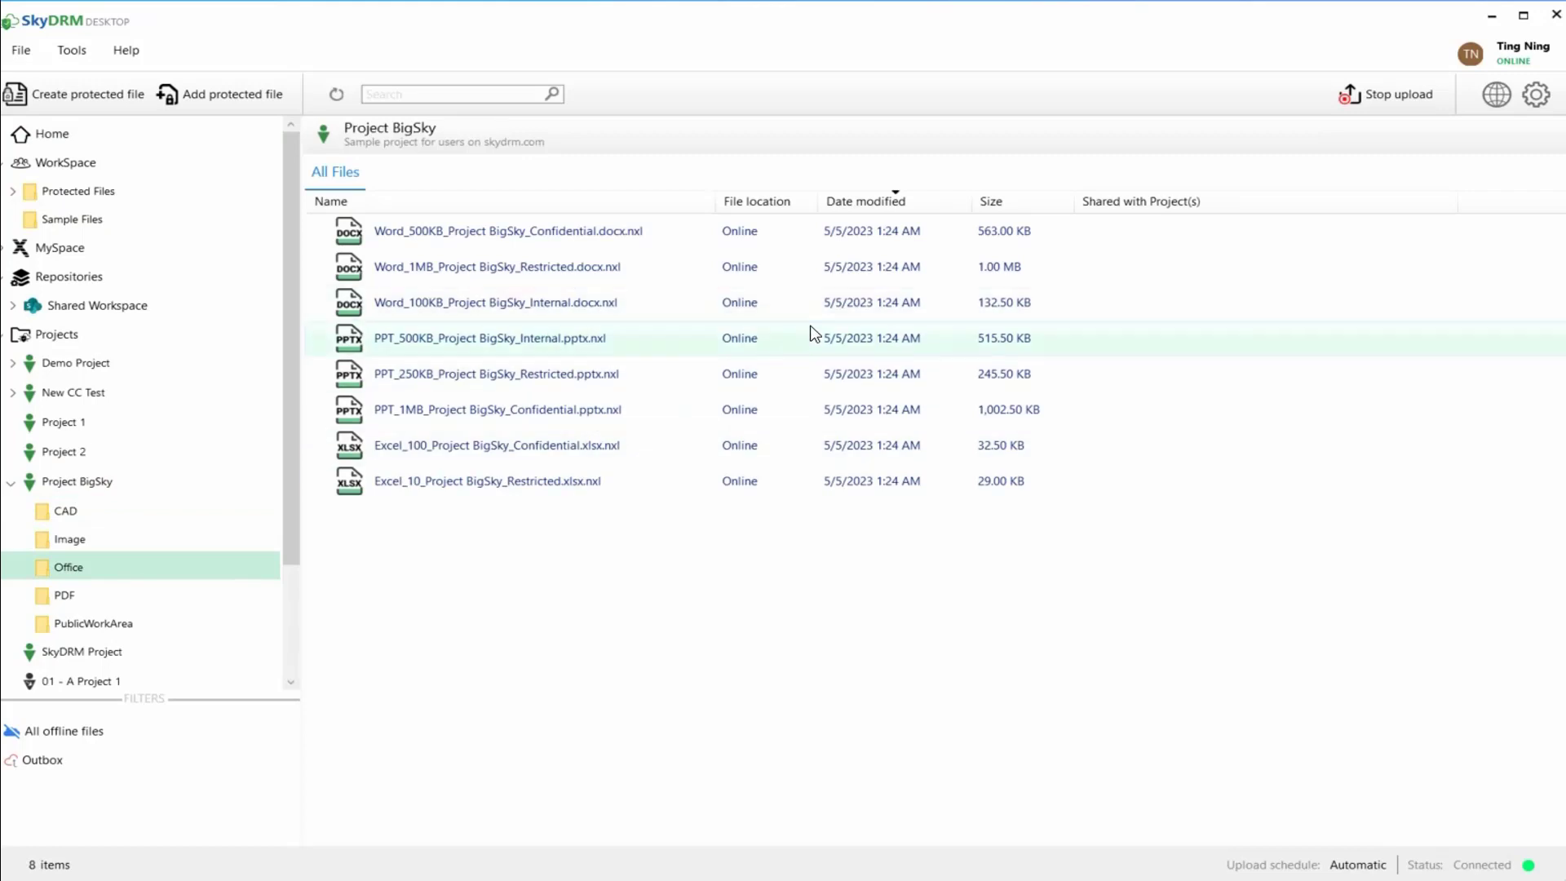
- Examine the file info and permissions of Word_100KB_Project BigSky_Internal.docx.nxl in Project BigSky's Office folder, and close it
{"action": "right_click", "coordinate": [615, 310]}
{"action": "left_click", "coordinate": [695, 343]}
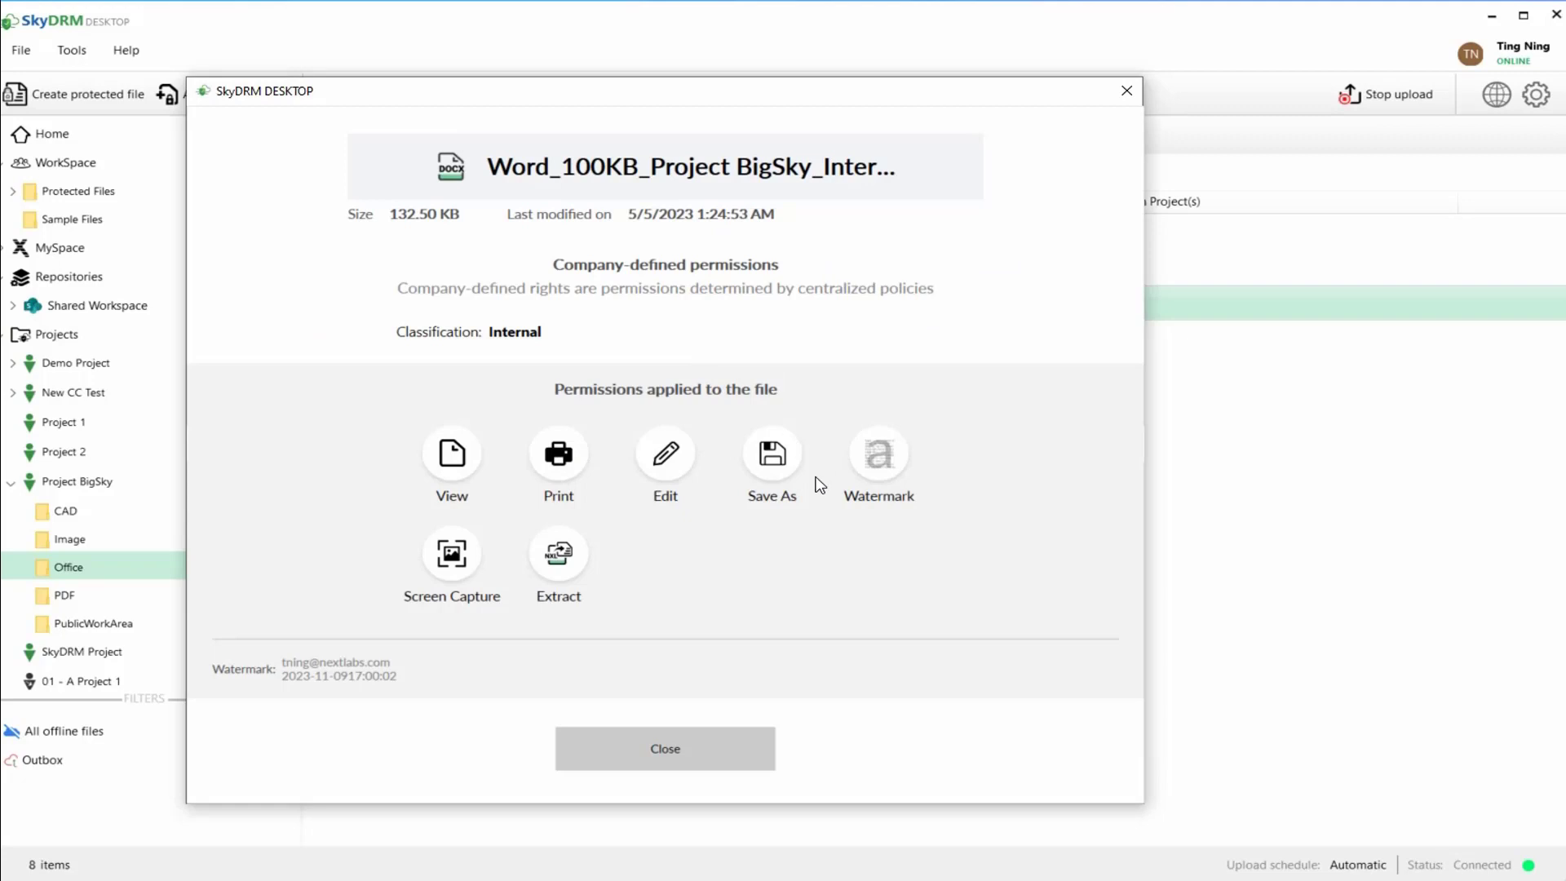
{"action": "left_click", "coordinate": [701, 767]}
- Save a protected copy of Word_100KB_Project BigSky_Internal.docx.nxl to the Downloads folder, keeping its file name
{"action": "right_click", "coordinate": [510, 306]}
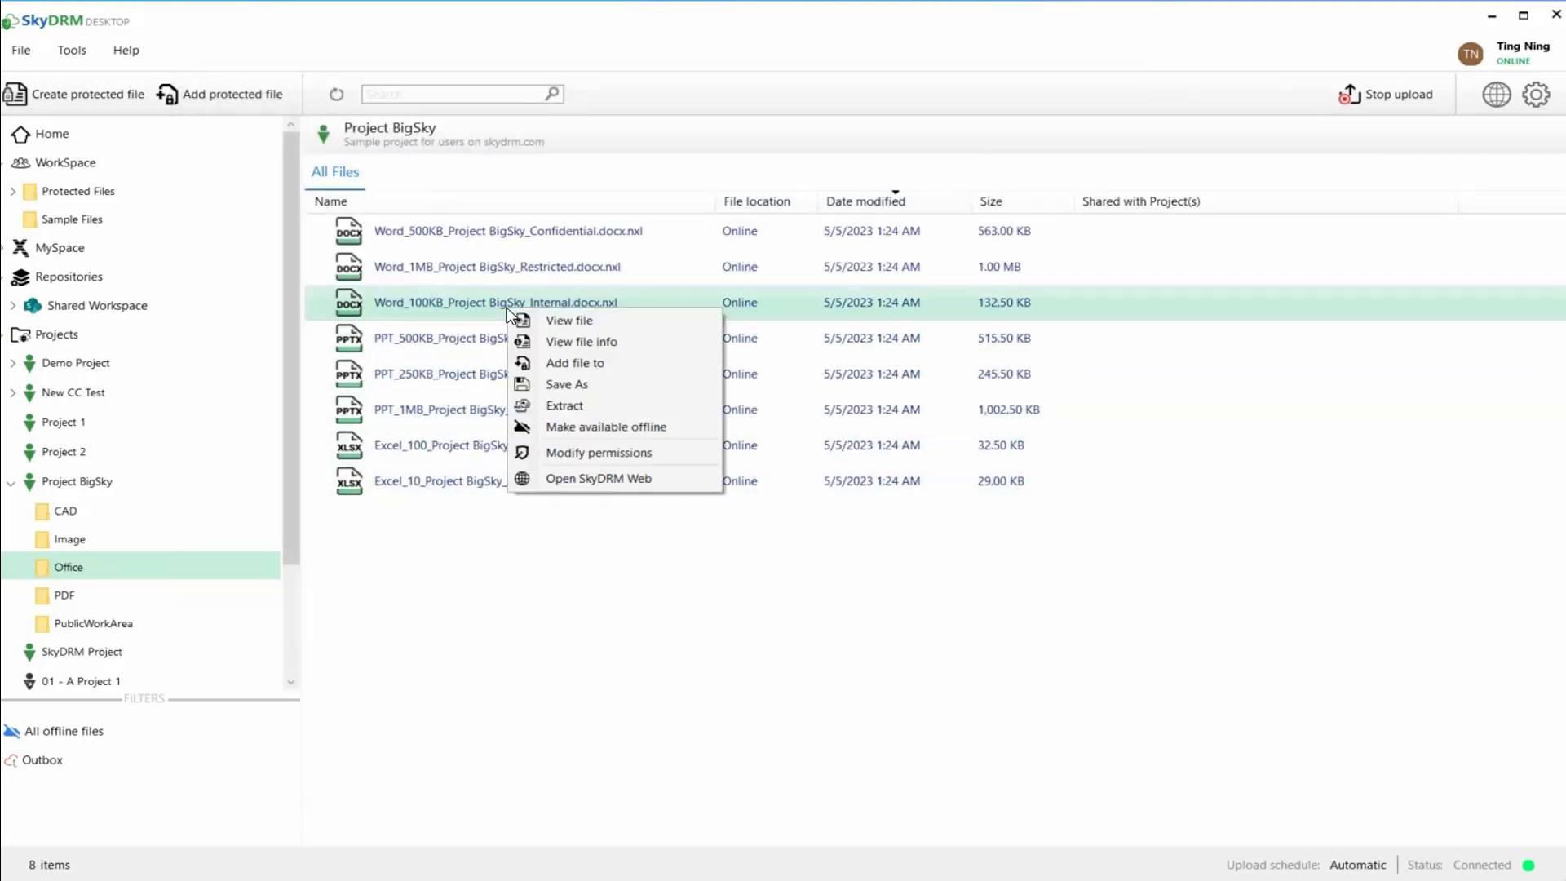
{"action": "left_click", "coordinate": [596, 390]}
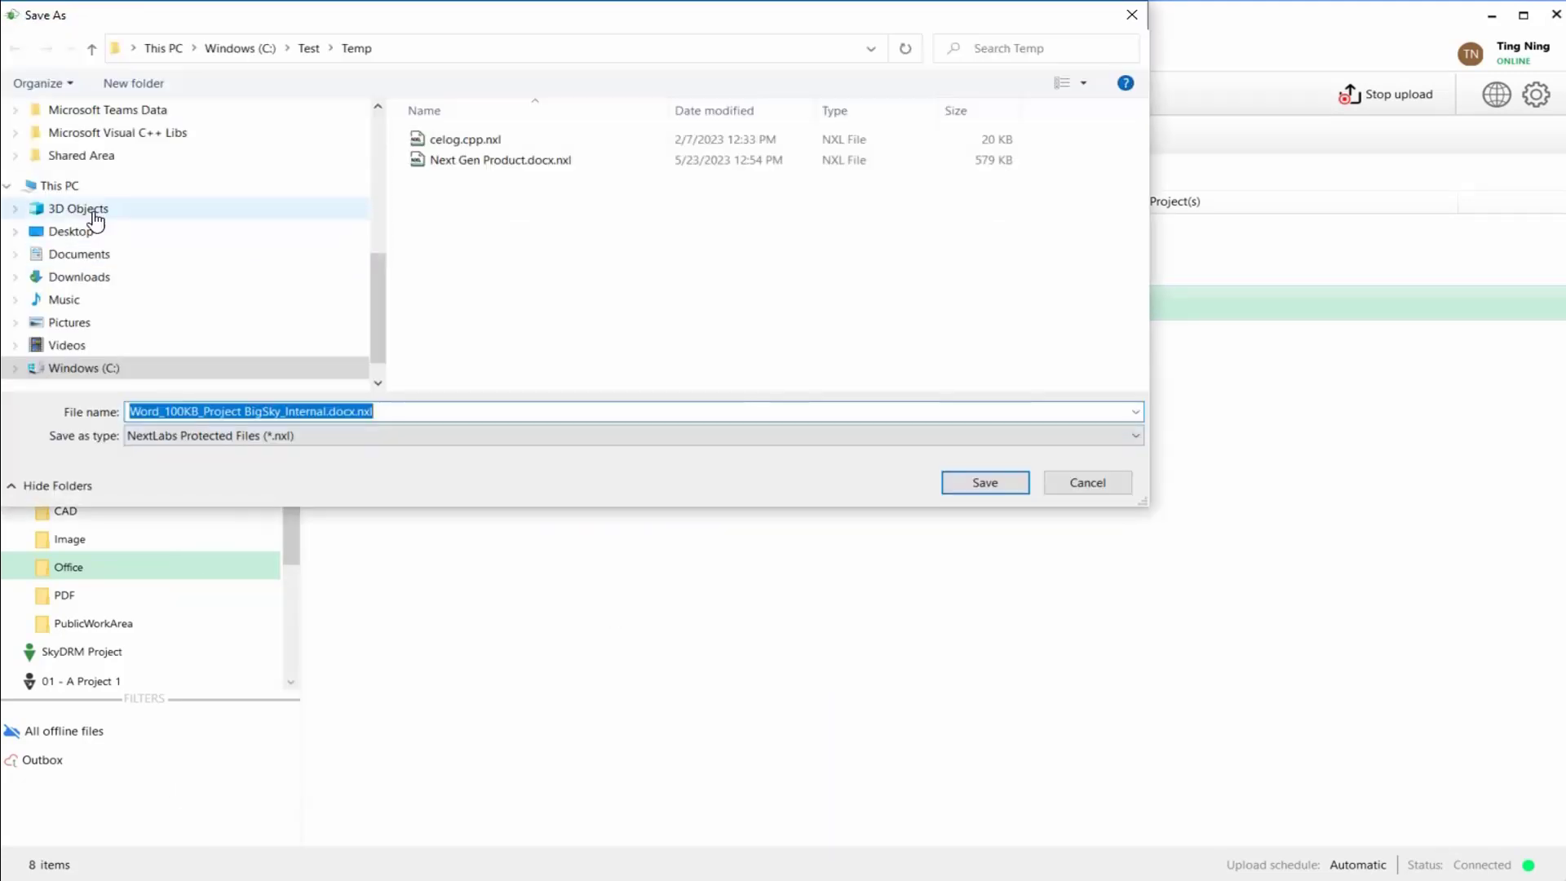
{"action": "left_click", "coordinate": [98, 169]}
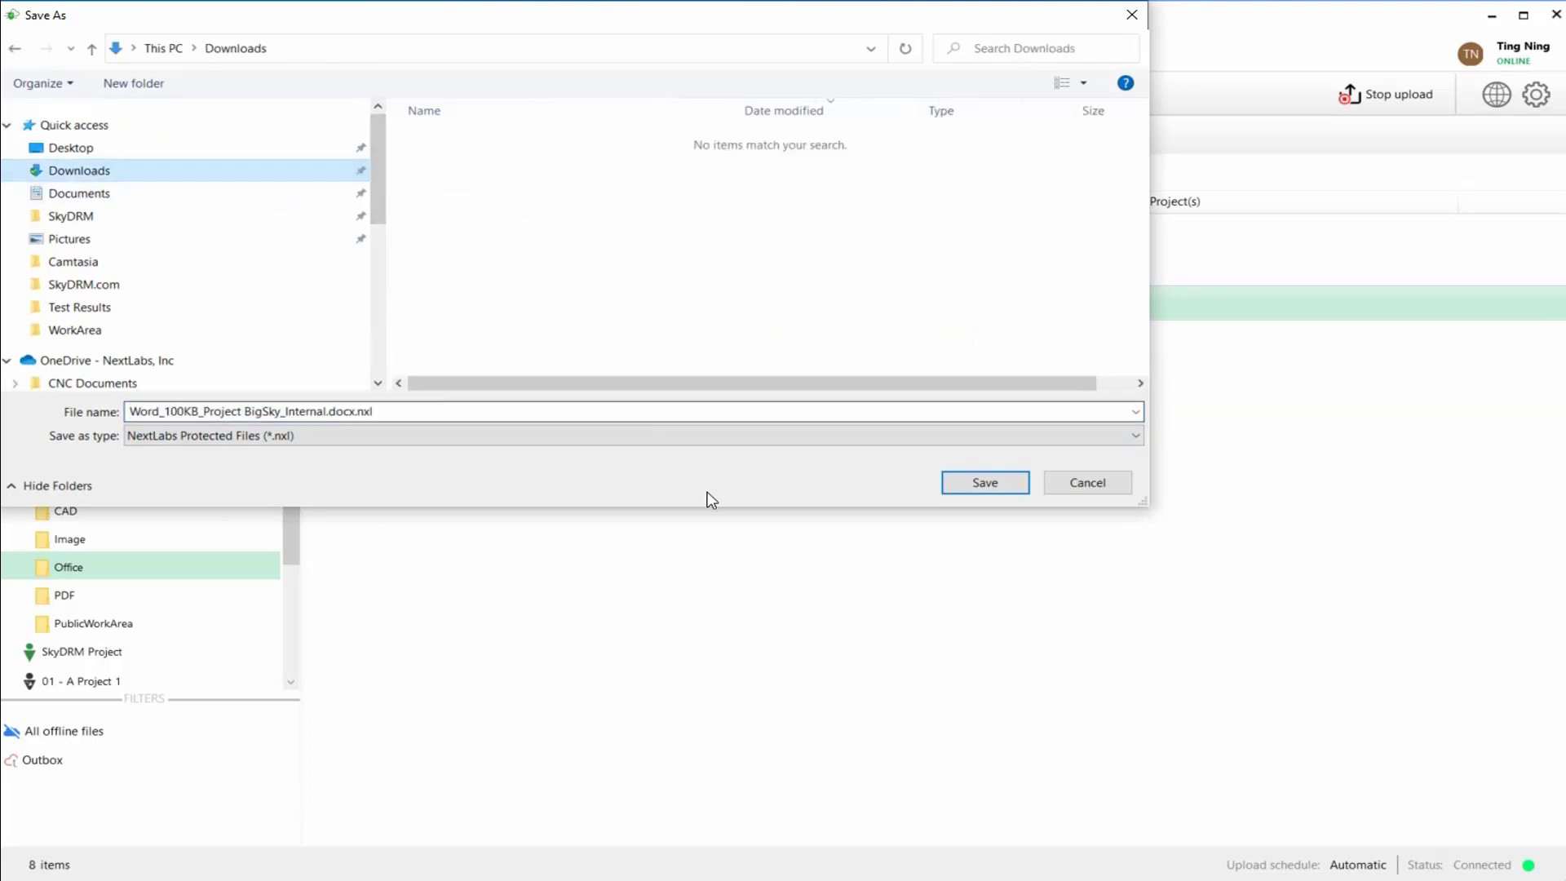
{"action": "left_click", "coordinate": [962, 488]}
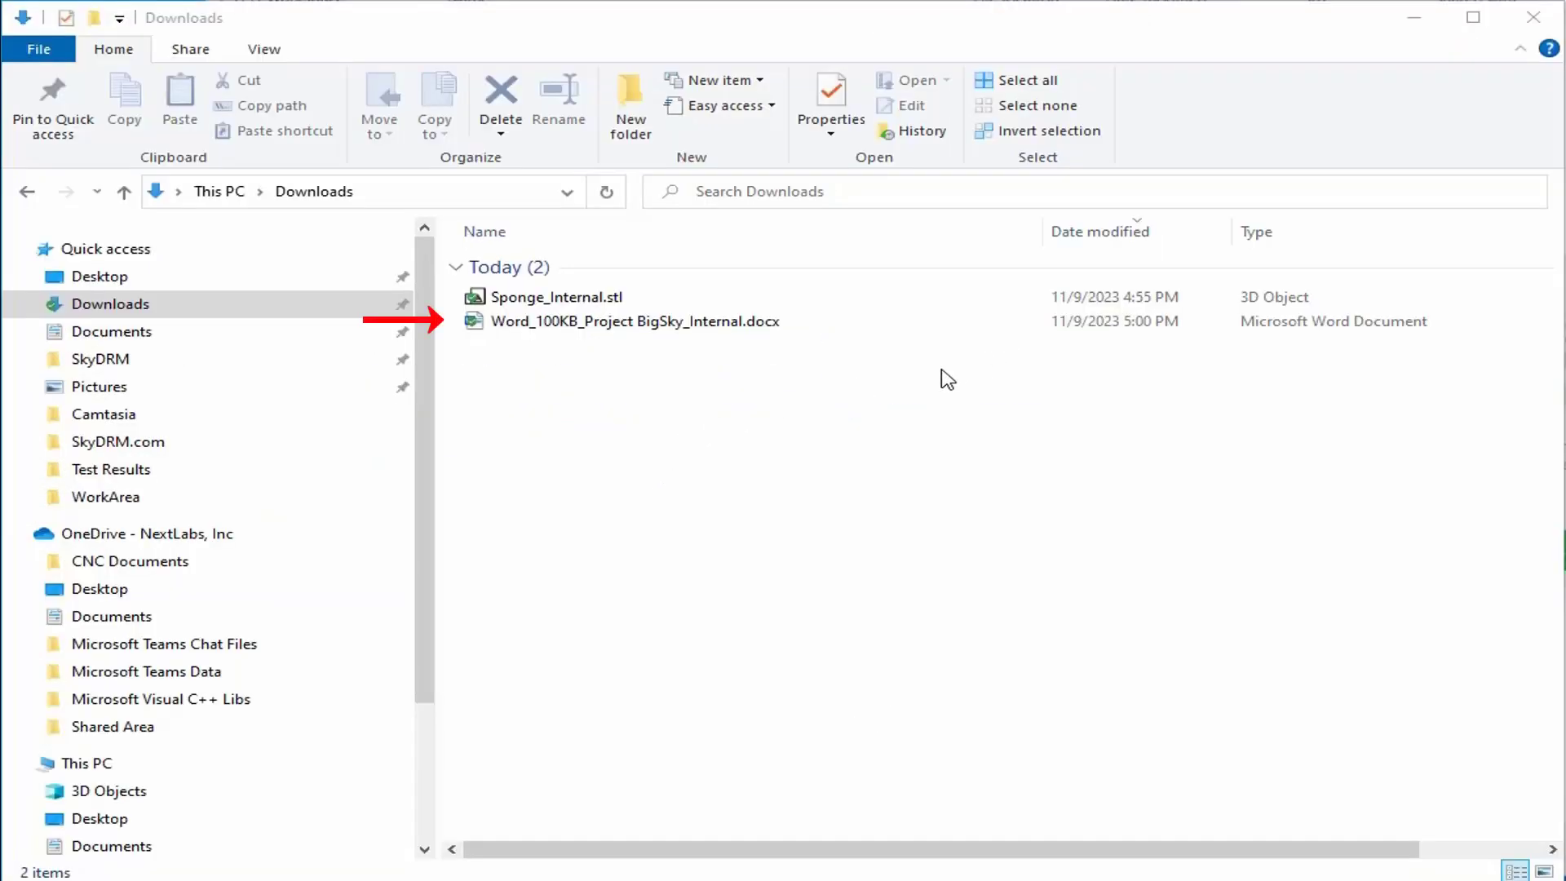
- Open the saved Word_100KB_Project BigSky_Internal.docx from the Downloads folder in Word, and inspect its NextLabs permissions
{"action": "double_click", "coordinate": [648, 323]}
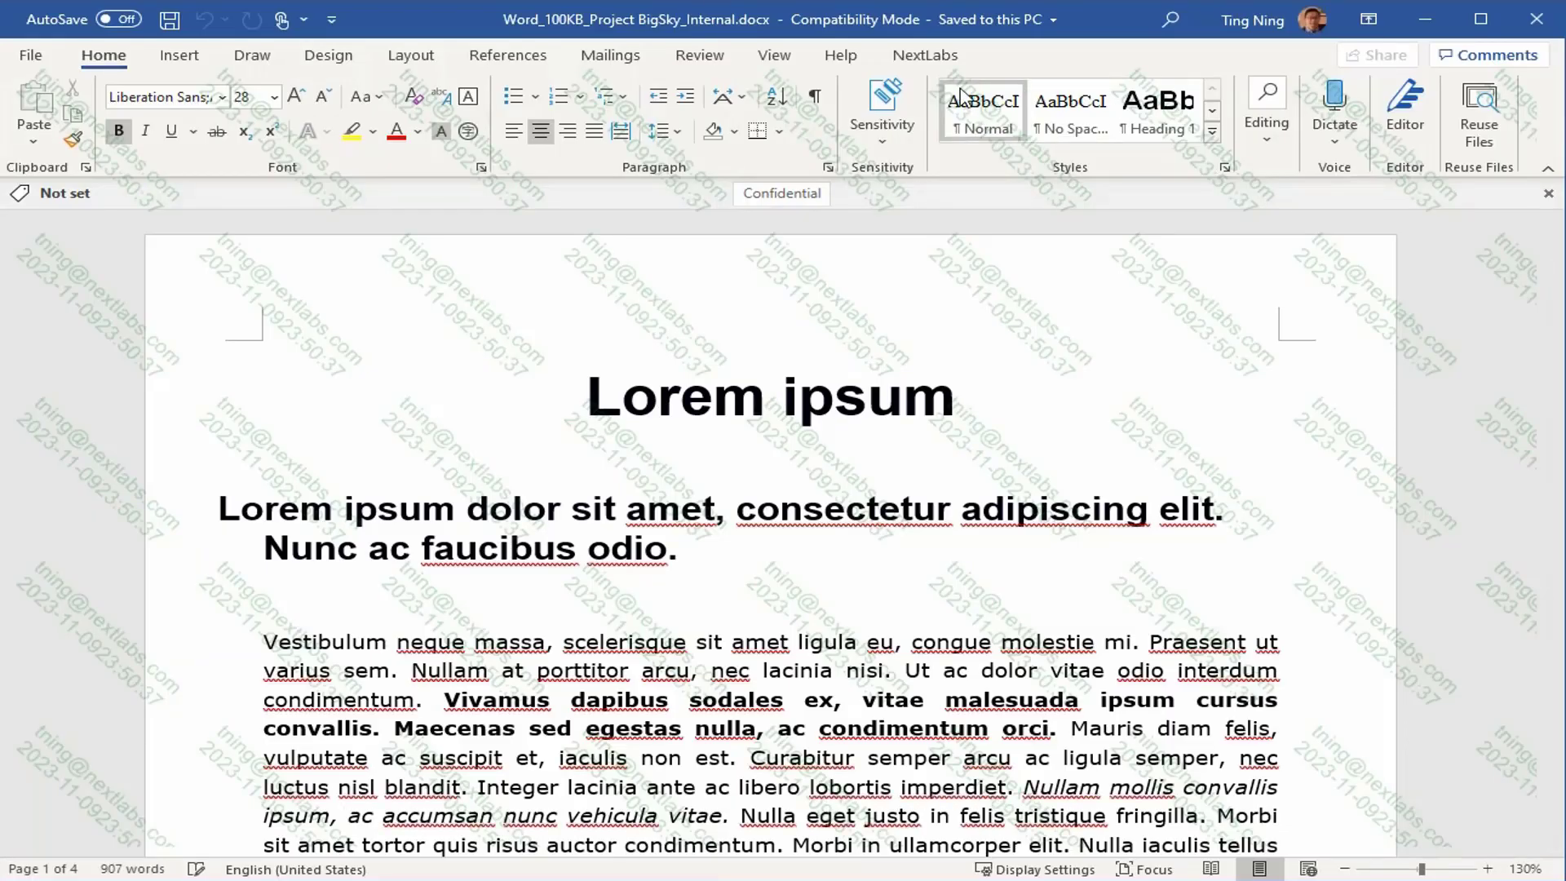
{"action": "left_click", "coordinate": [937, 63]}
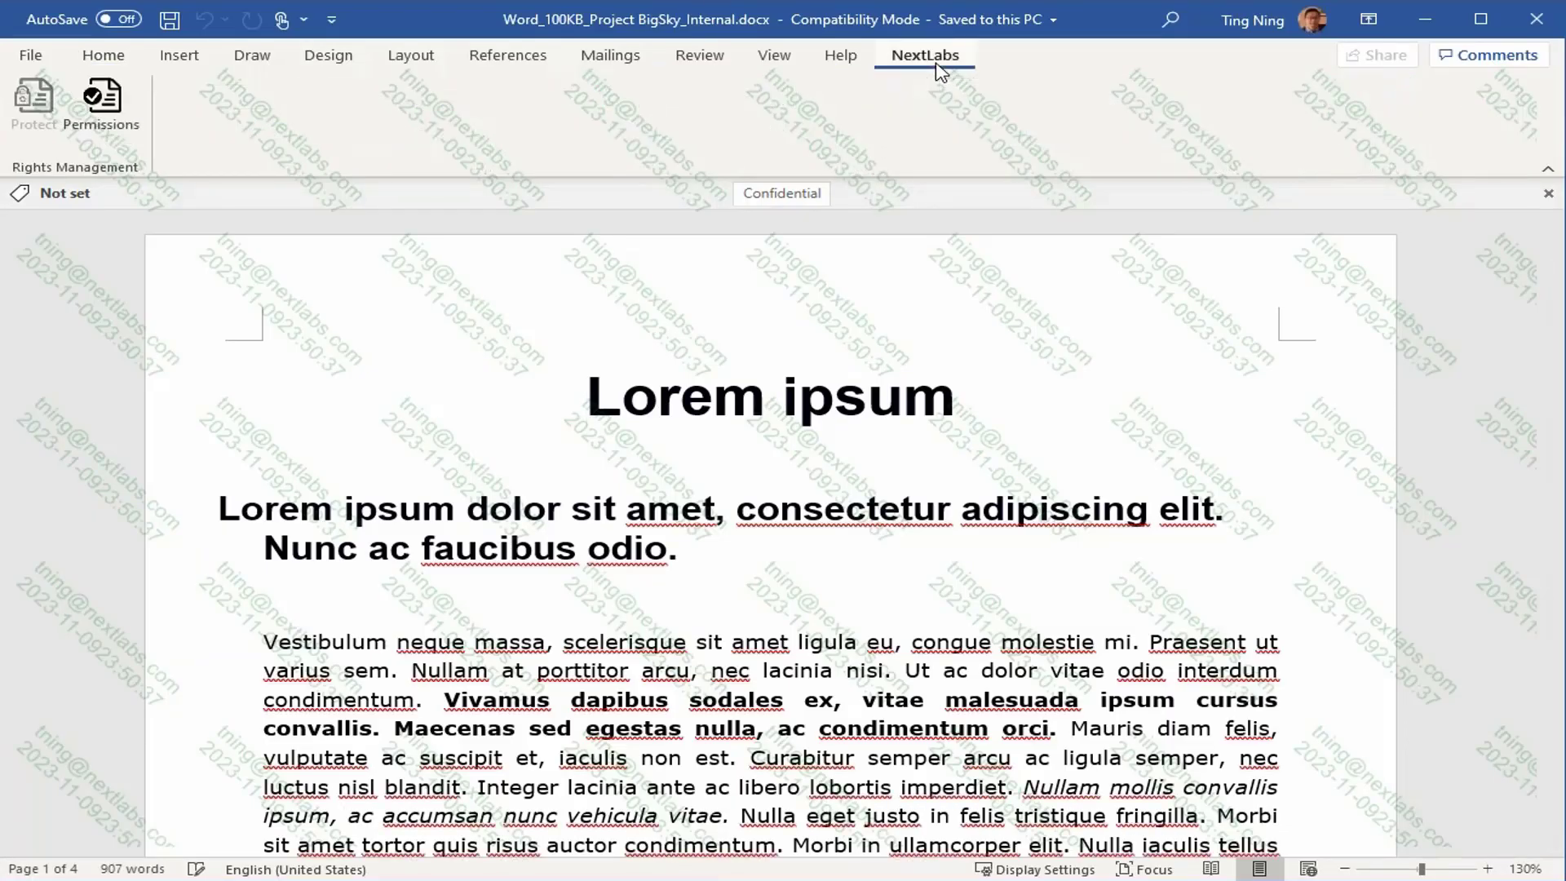
{"action": "left_click", "coordinate": [109, 114]}
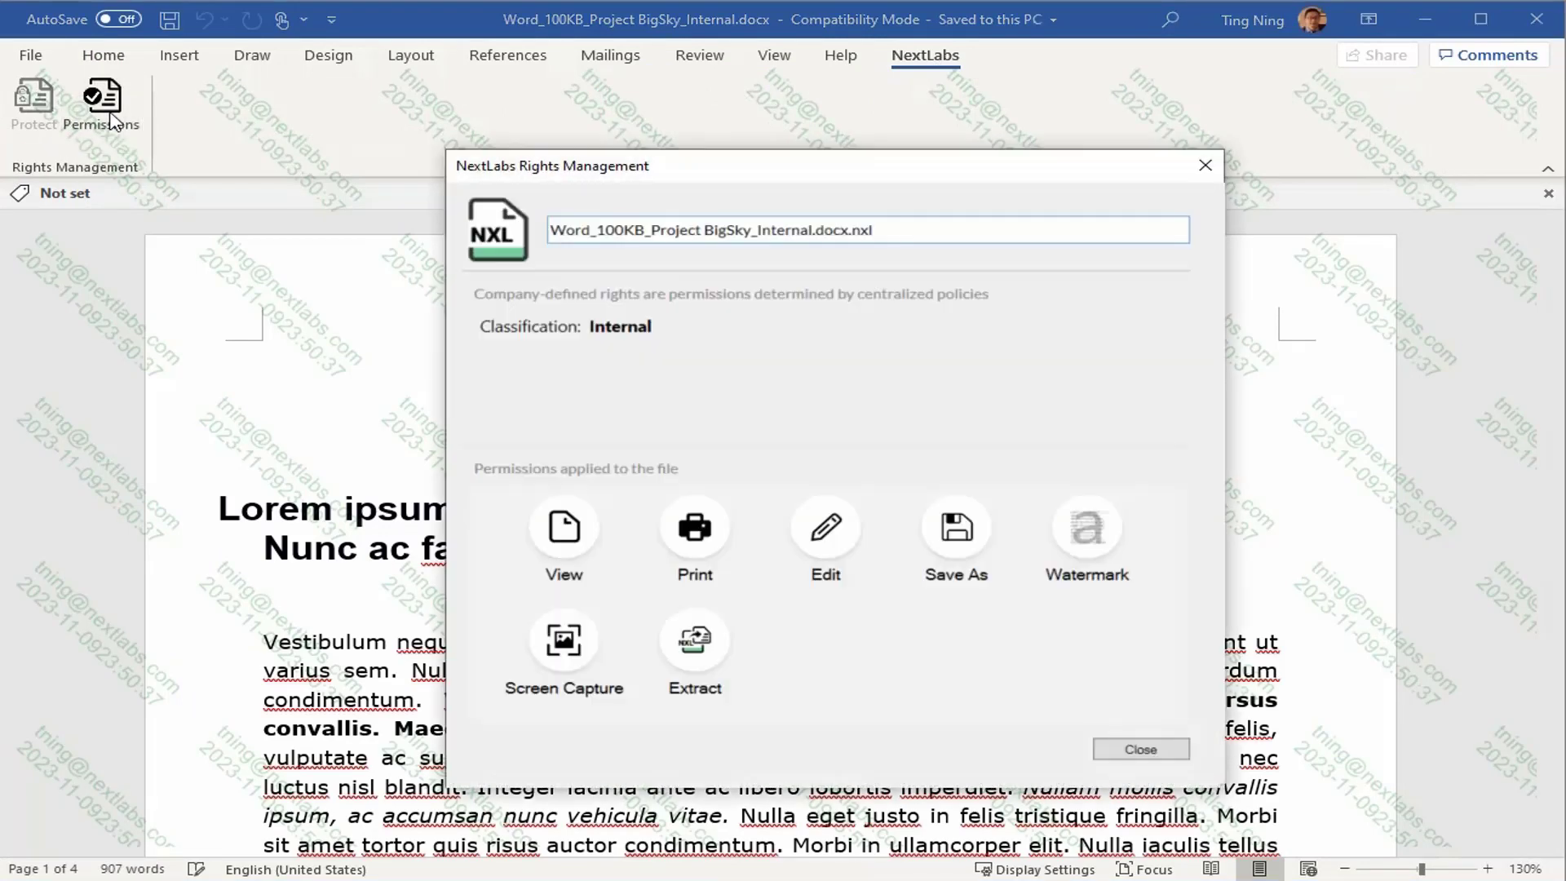
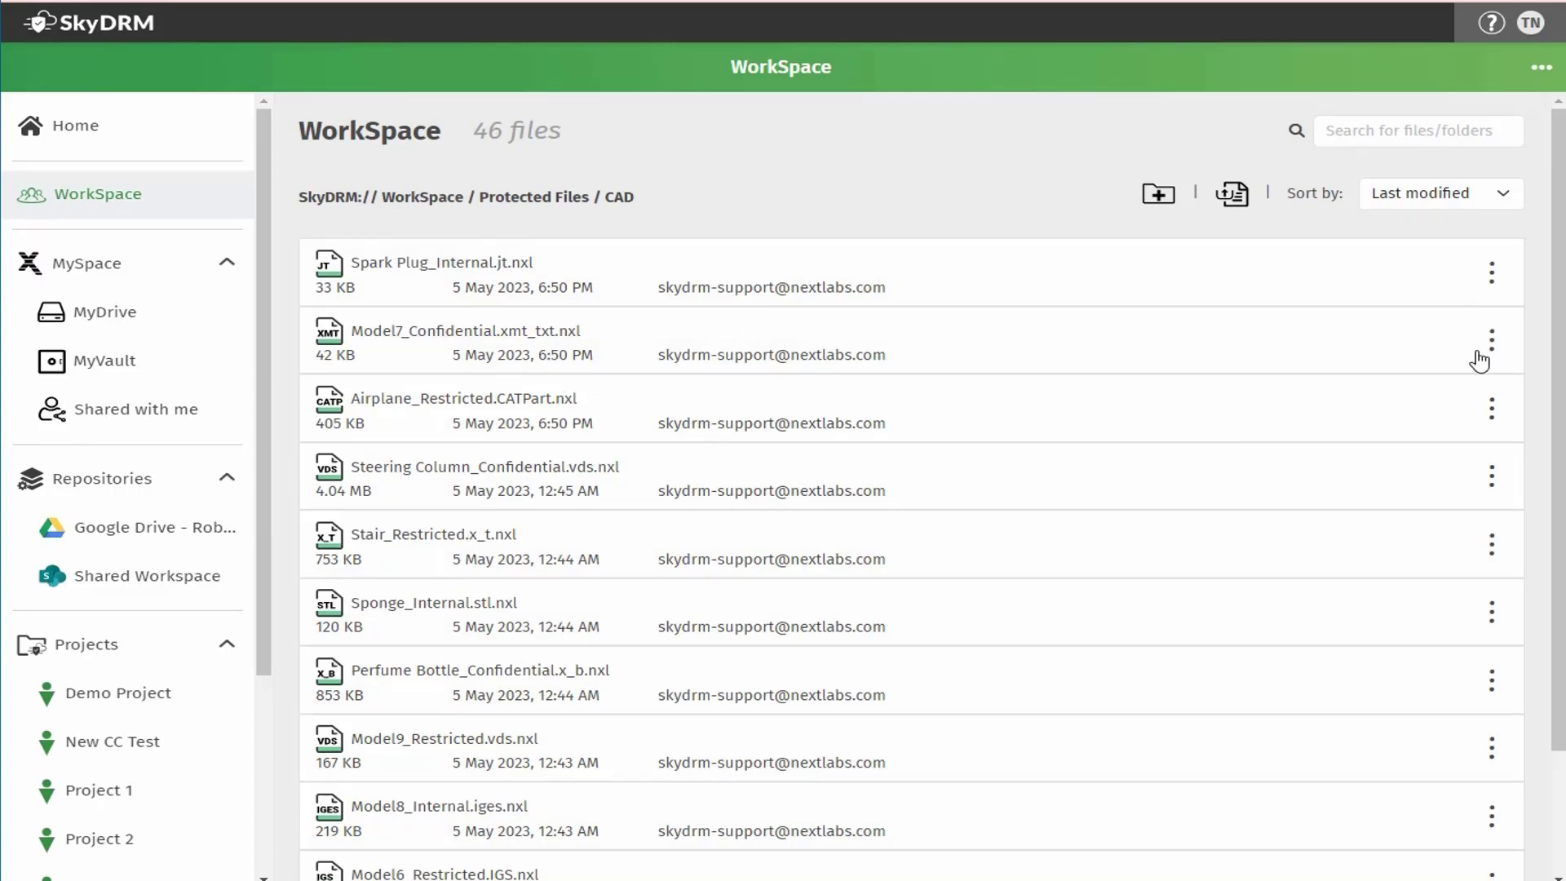
- In SkyDRM web, examine the file info of Model7_Confidential.xmt_txt.nxl in the CAD folder, close it, and try to open the file
{"action": "left_click", "coordinate": [1493, 340]}
{"action": "left_click", "coordinate": [1284, 343]}
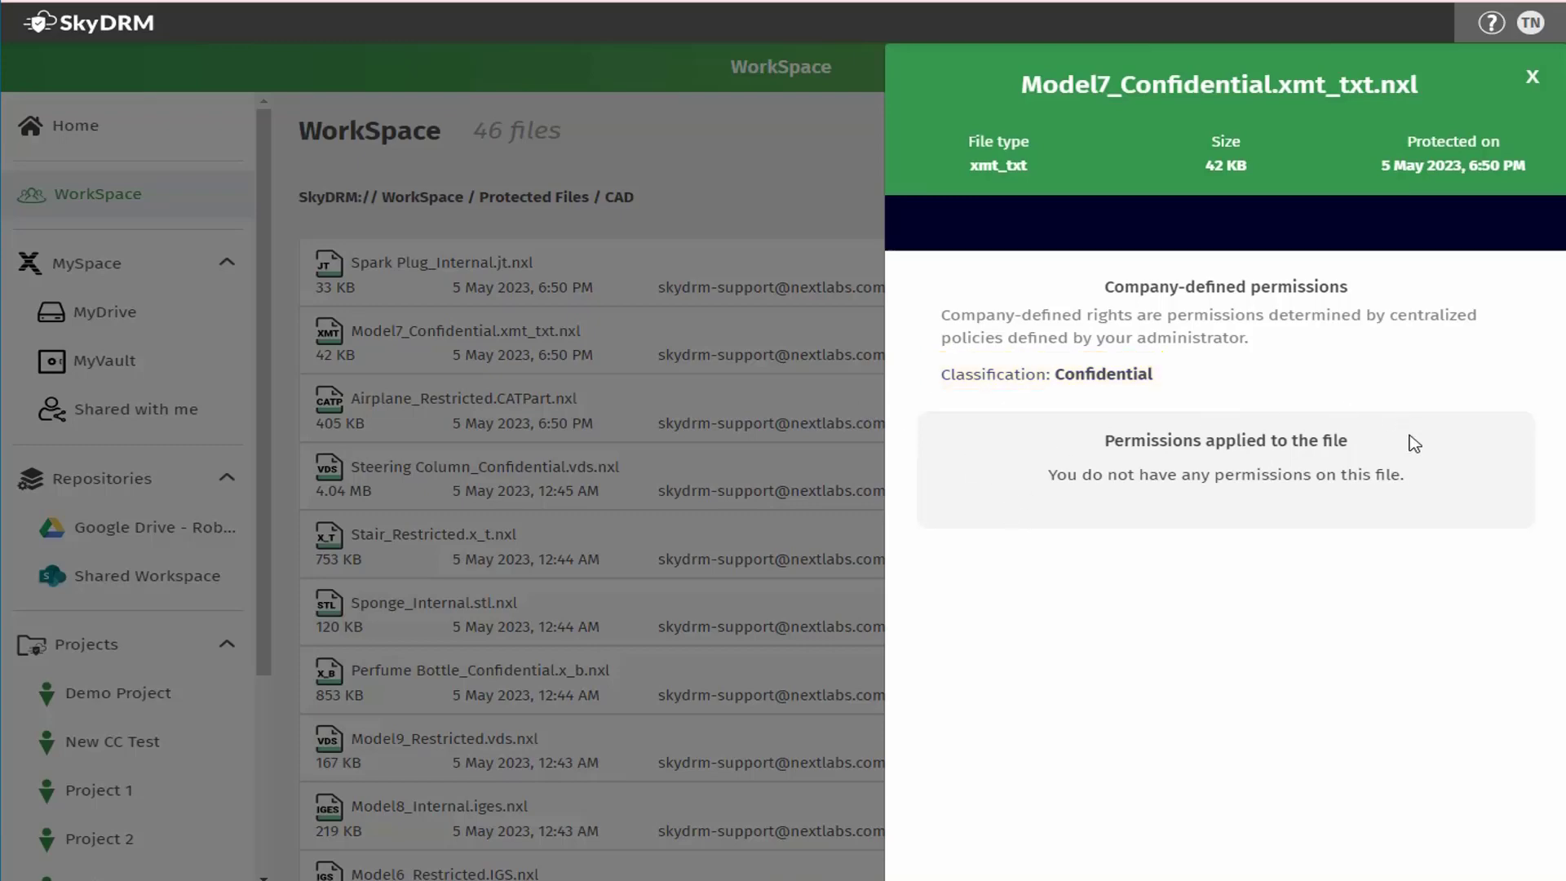
{"action": "left_click", "coordinate": [1532, 79]}
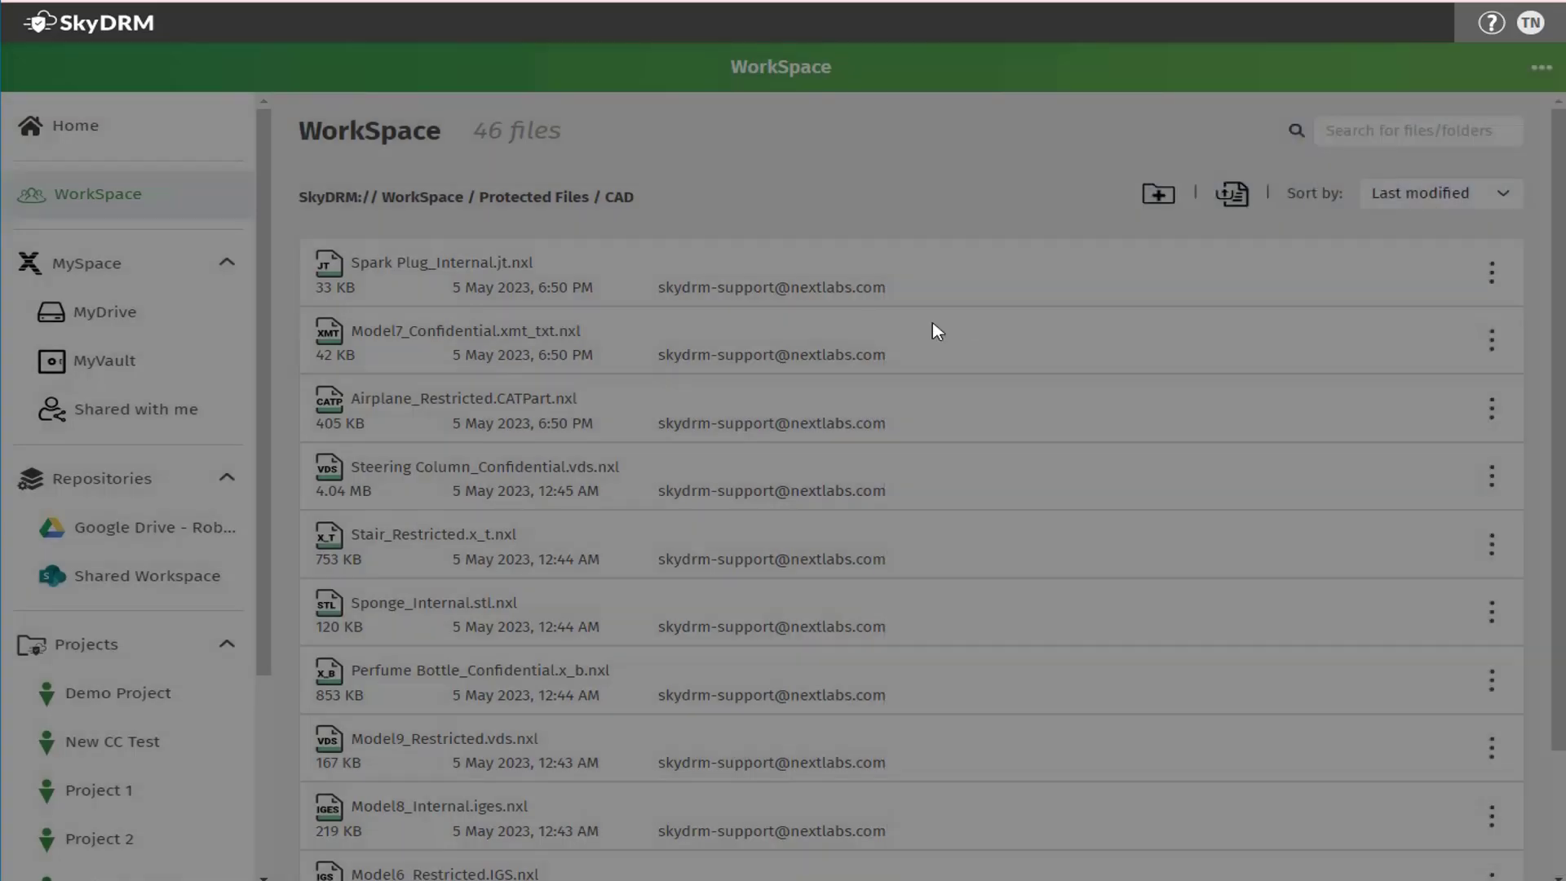
{"action": "left_click", "coordinate": [505, 341]}
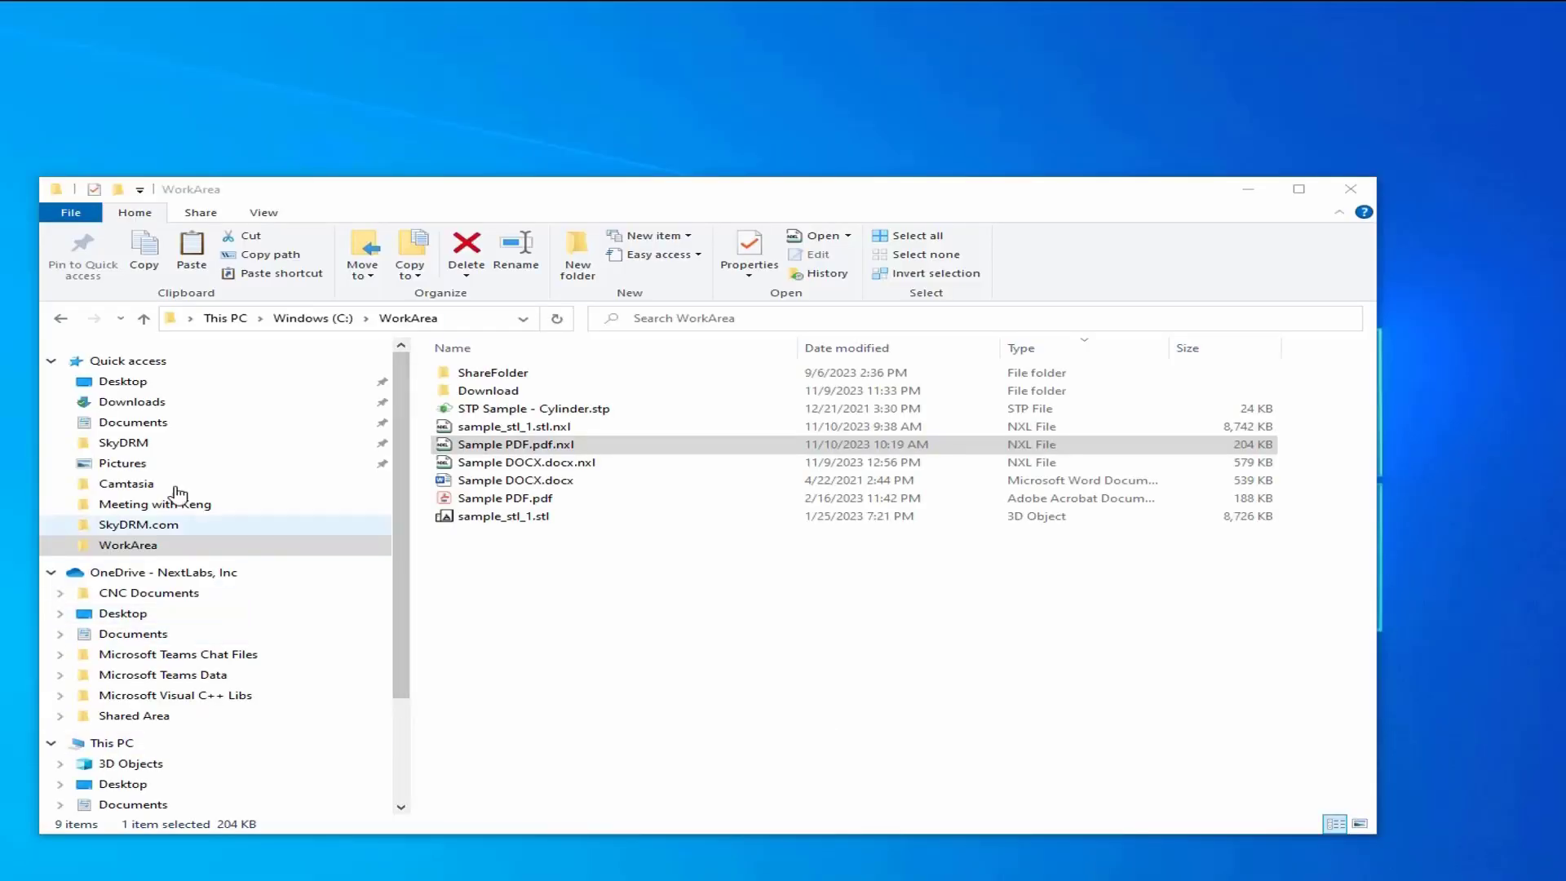
- In File Explorer's WorkArea folder, examine the SkyDRM file info of Sample PDF.pdf.nxl, close it, and try to open the file
{"action": "left_click", "coordinate": [561, 450]}
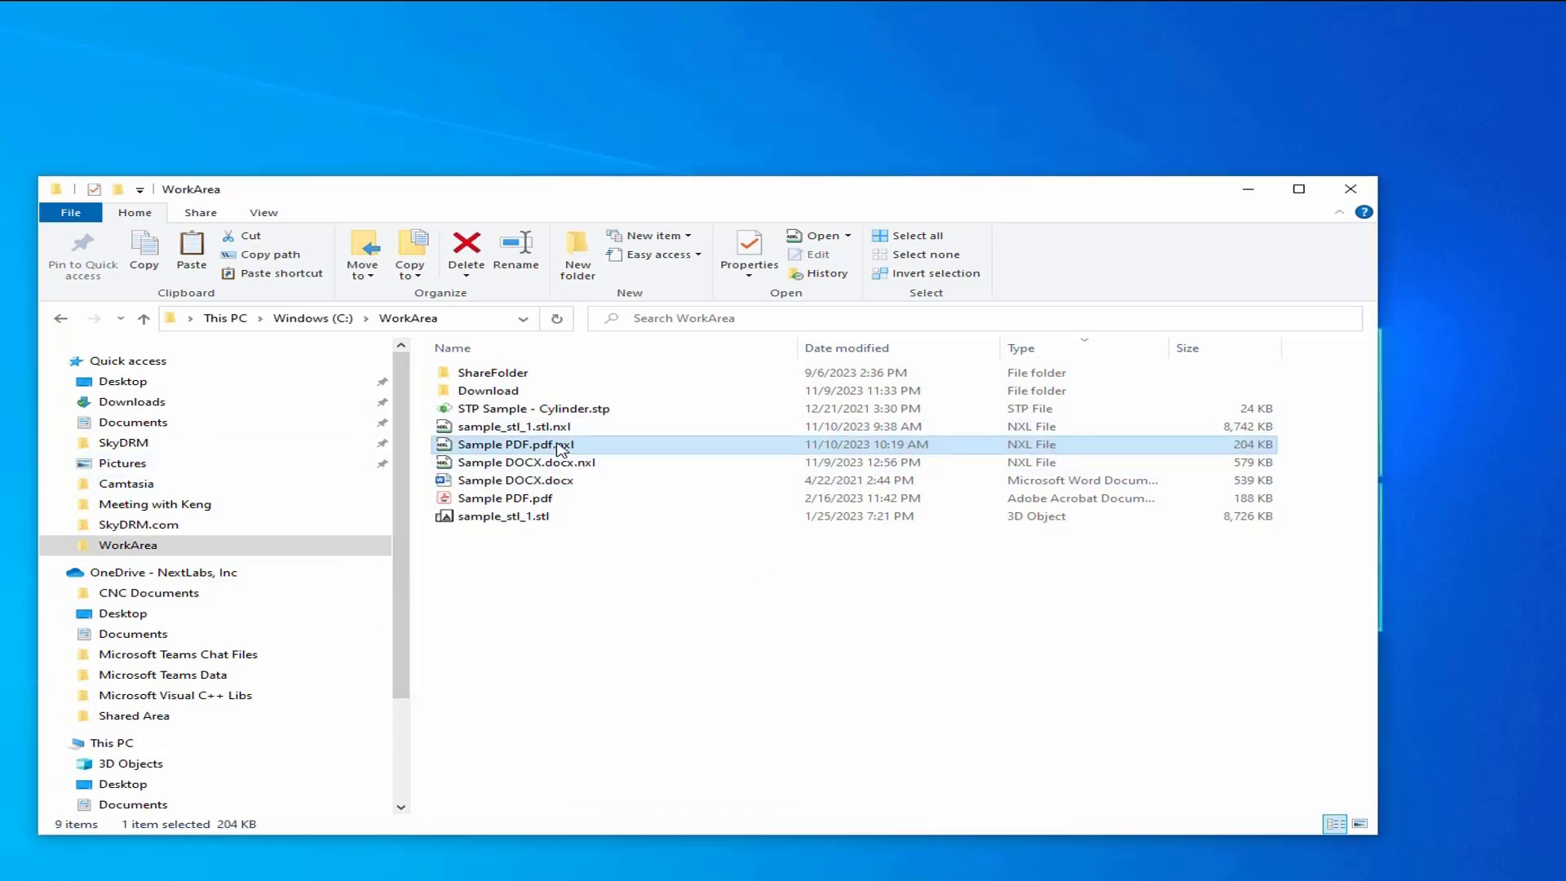
{"action": "right_click", "coordinate": [562, 448]}
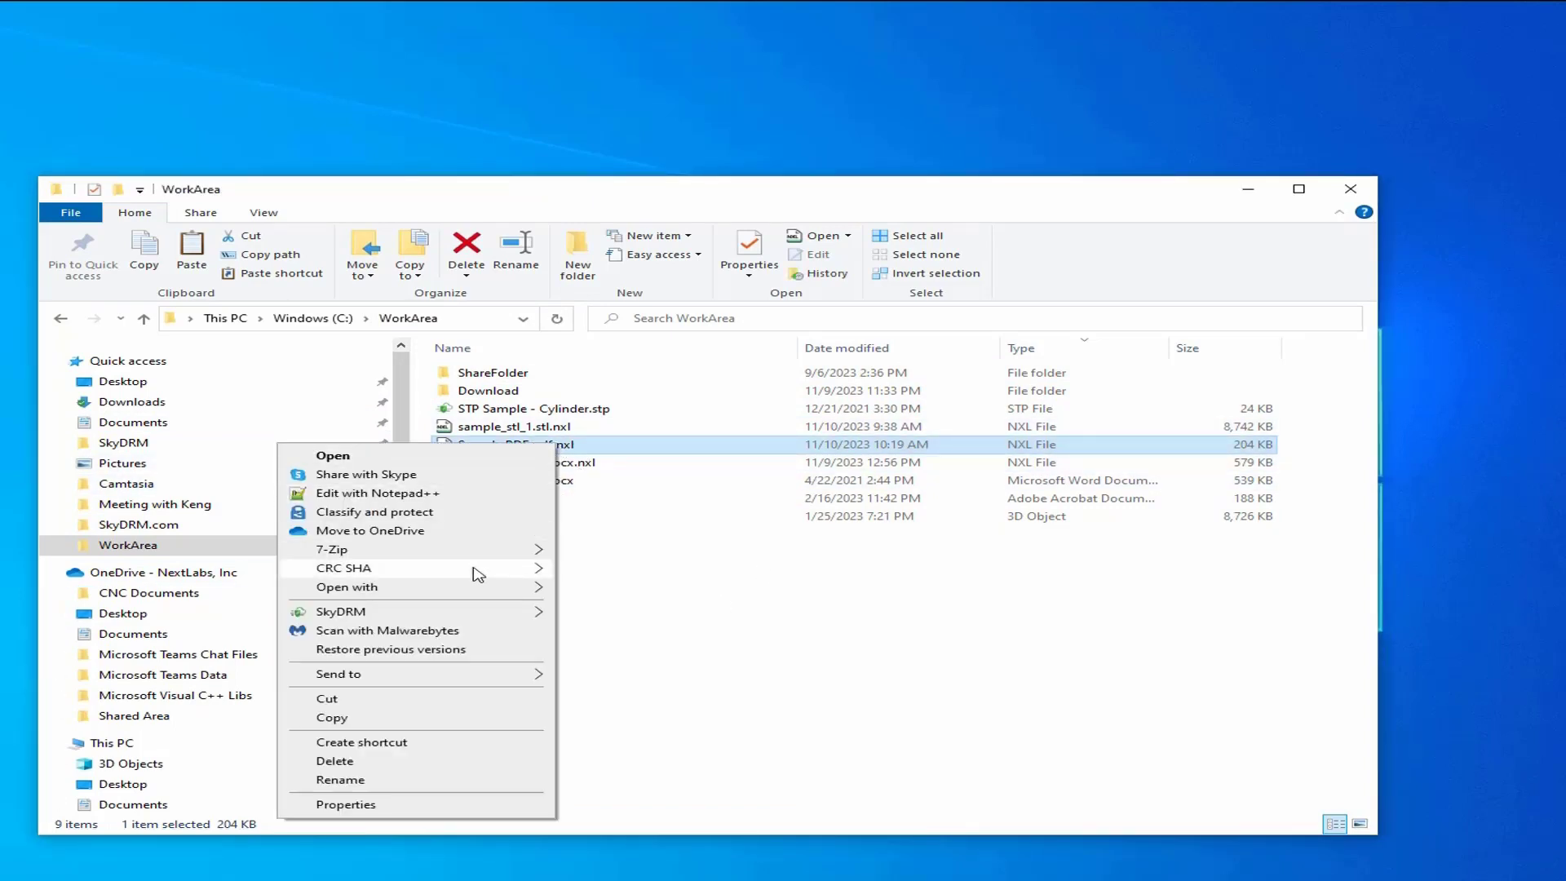
{"action": "mouse_move", "coordinate": [489, 613]}
{"action": "left_click", "coordinate": [632, 632]}
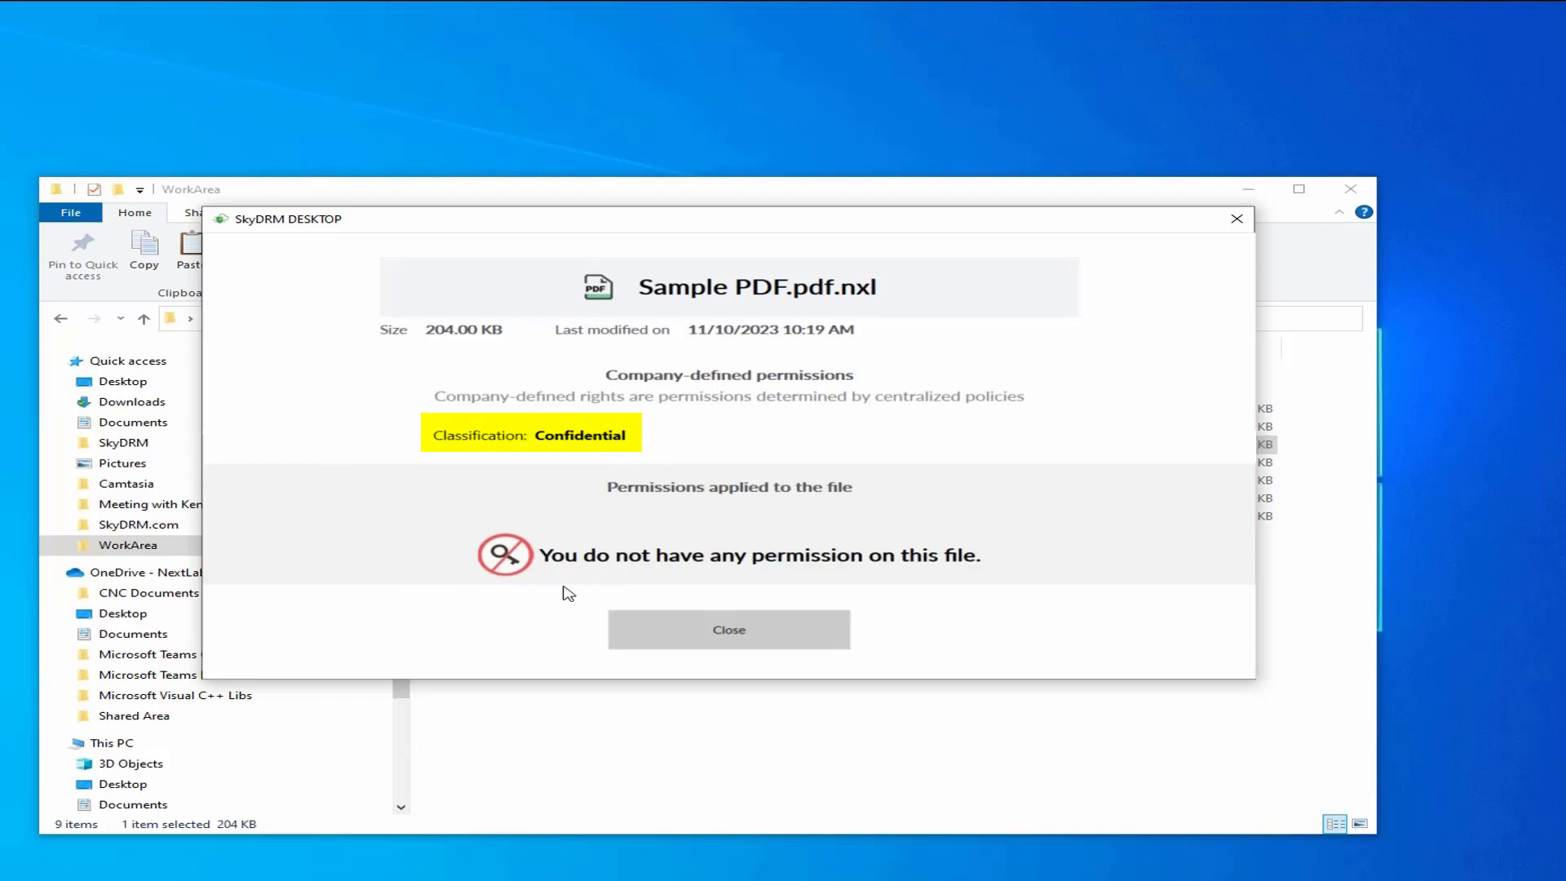
{"action": "left_click", "coordinate": [789, 633]}
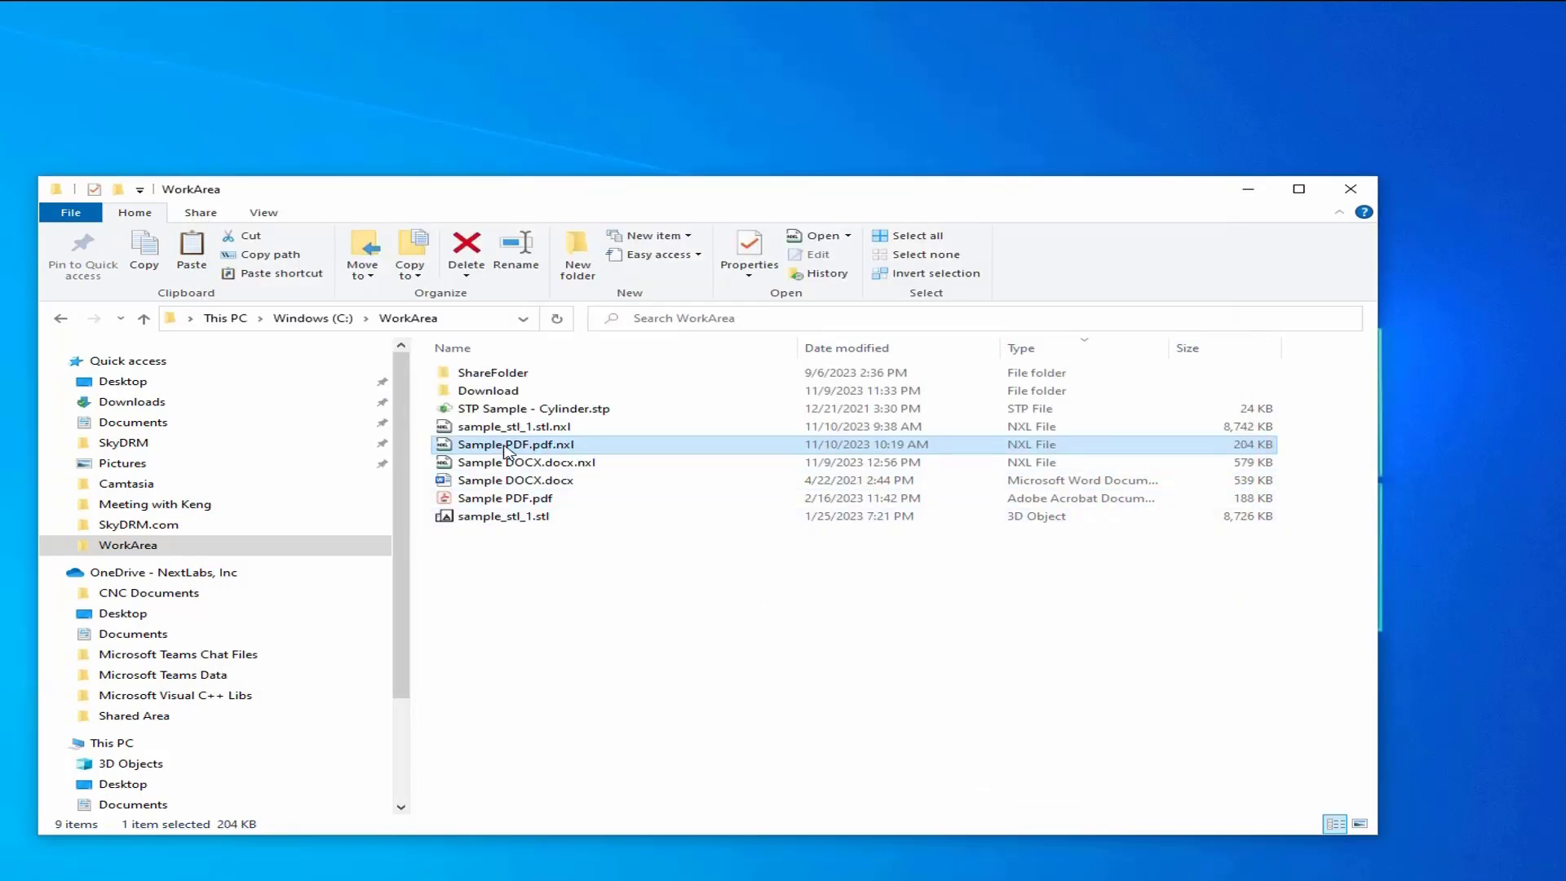
{"action": "double_click", "coordinate": [506, 447]}
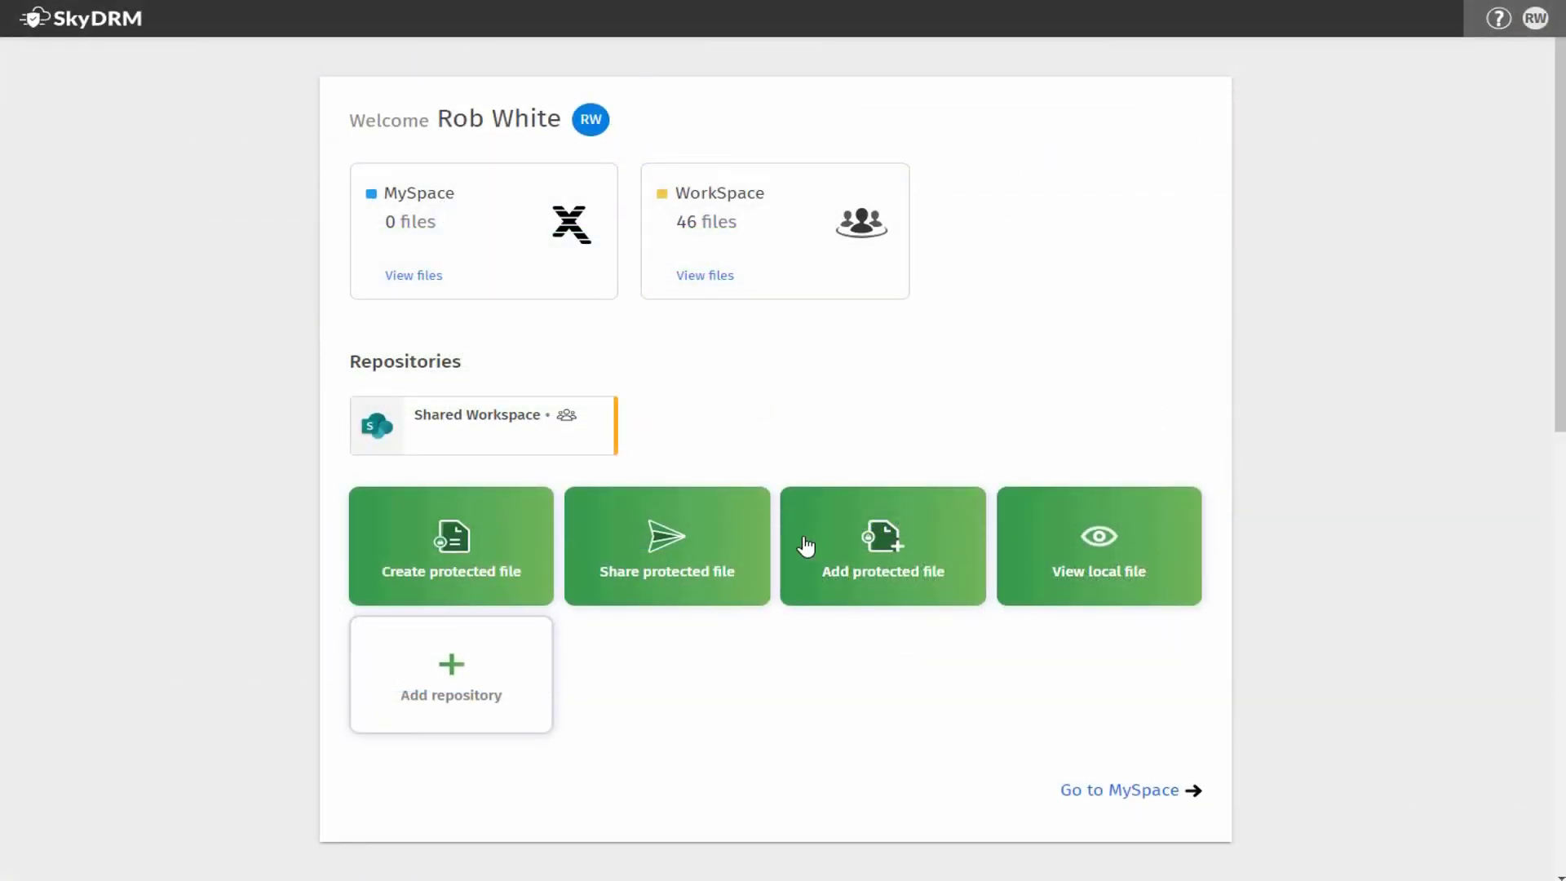
- In SkyDRM web, create a project named Summit with the description "Summit project" and the External project tag
{"action": "scroll", "coordinate": [817, 626], "scroll_direction": "down", "scroll_amount": 1}
{"action": "scroll", "coordinate": [816, 626], "scroll_direction": "down", "scroll_amount": 4}
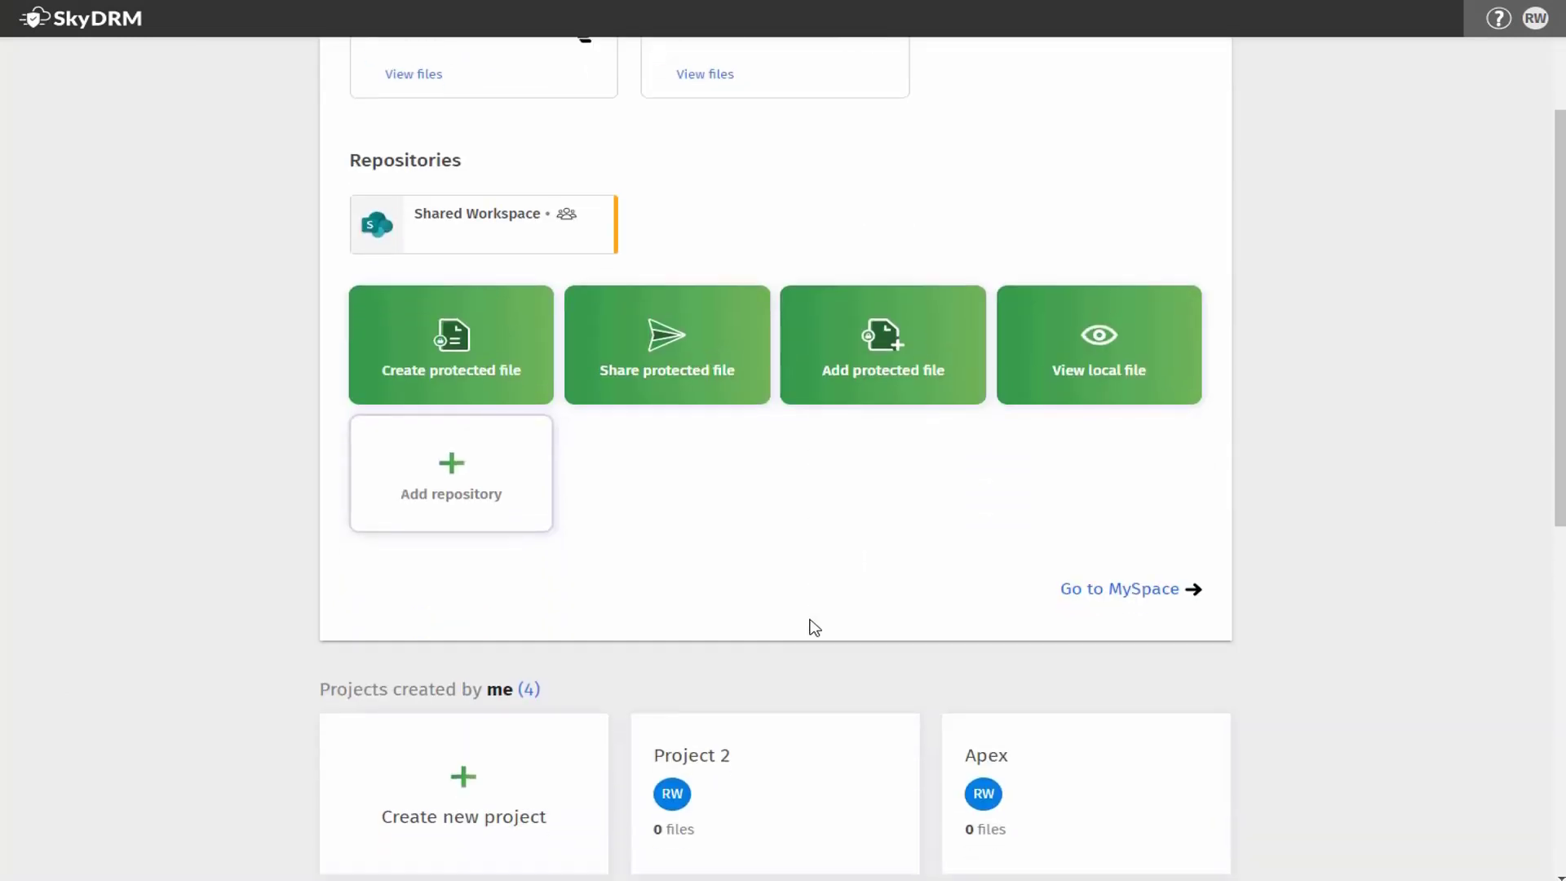
{"action": "left_click", "coordinate": [584, 746]}
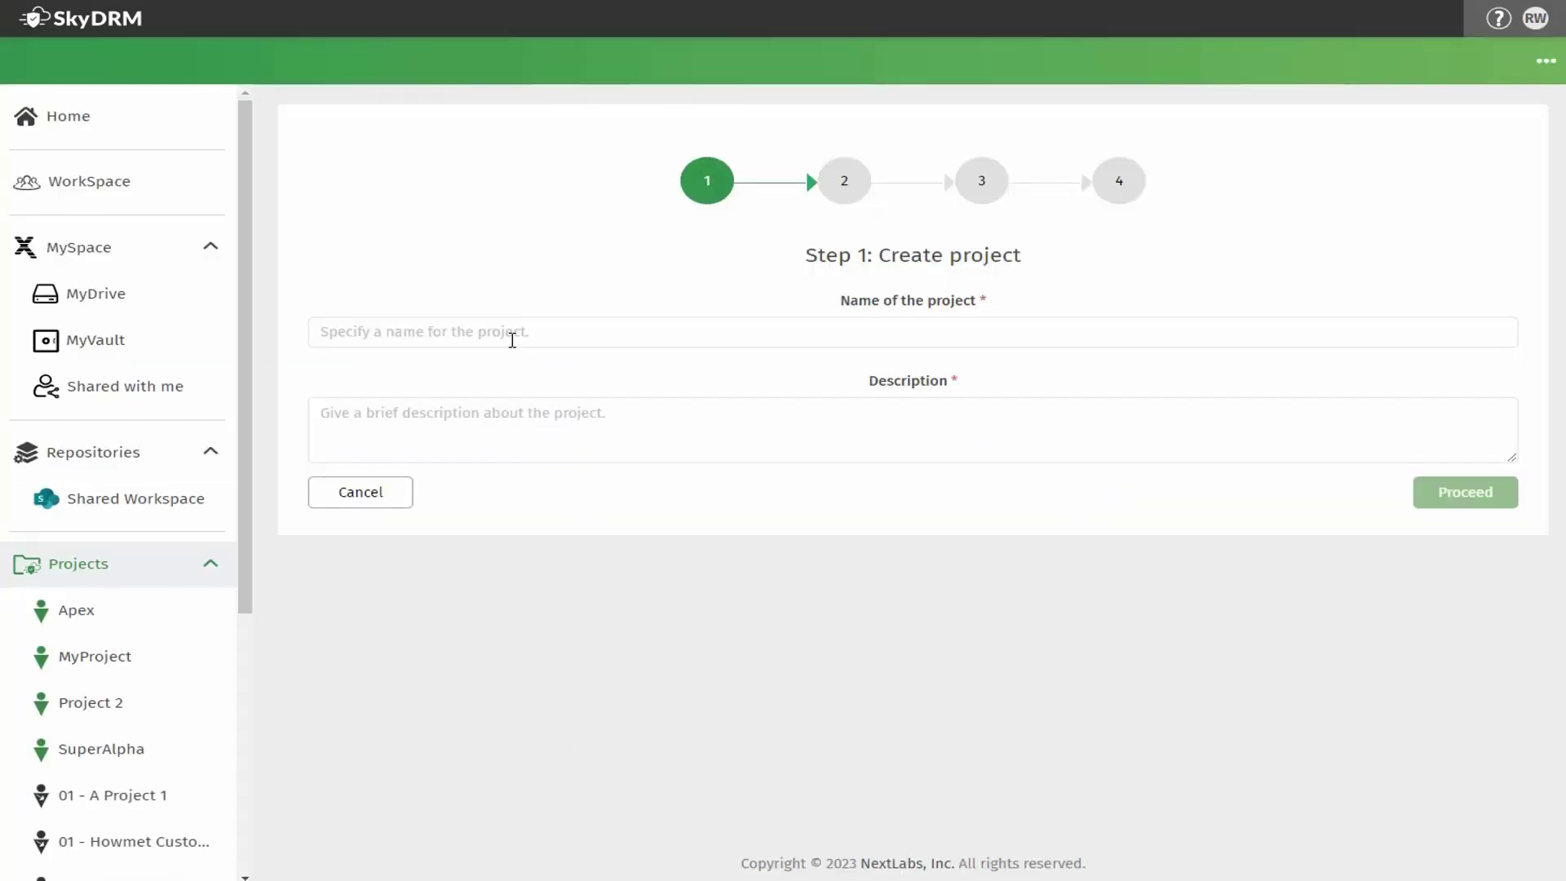
{"action": "left_click", "coordinate": [511, 337]}
{"action": "type", "text": "Summit"}
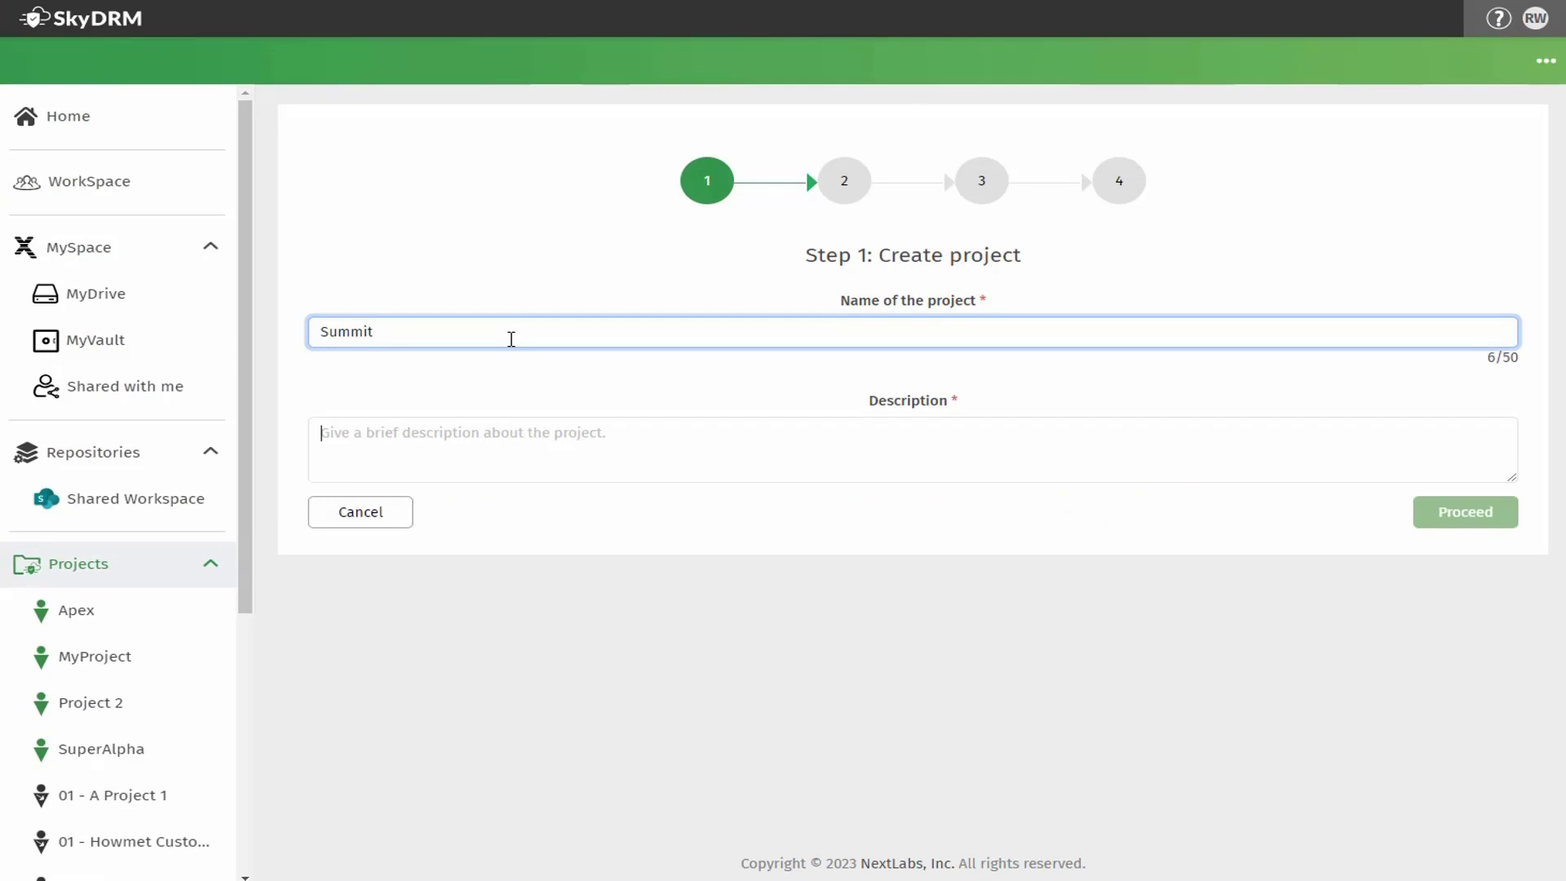
{"action": "key", "text": "Tab"}
{"action": "type", "text": "Summit"}
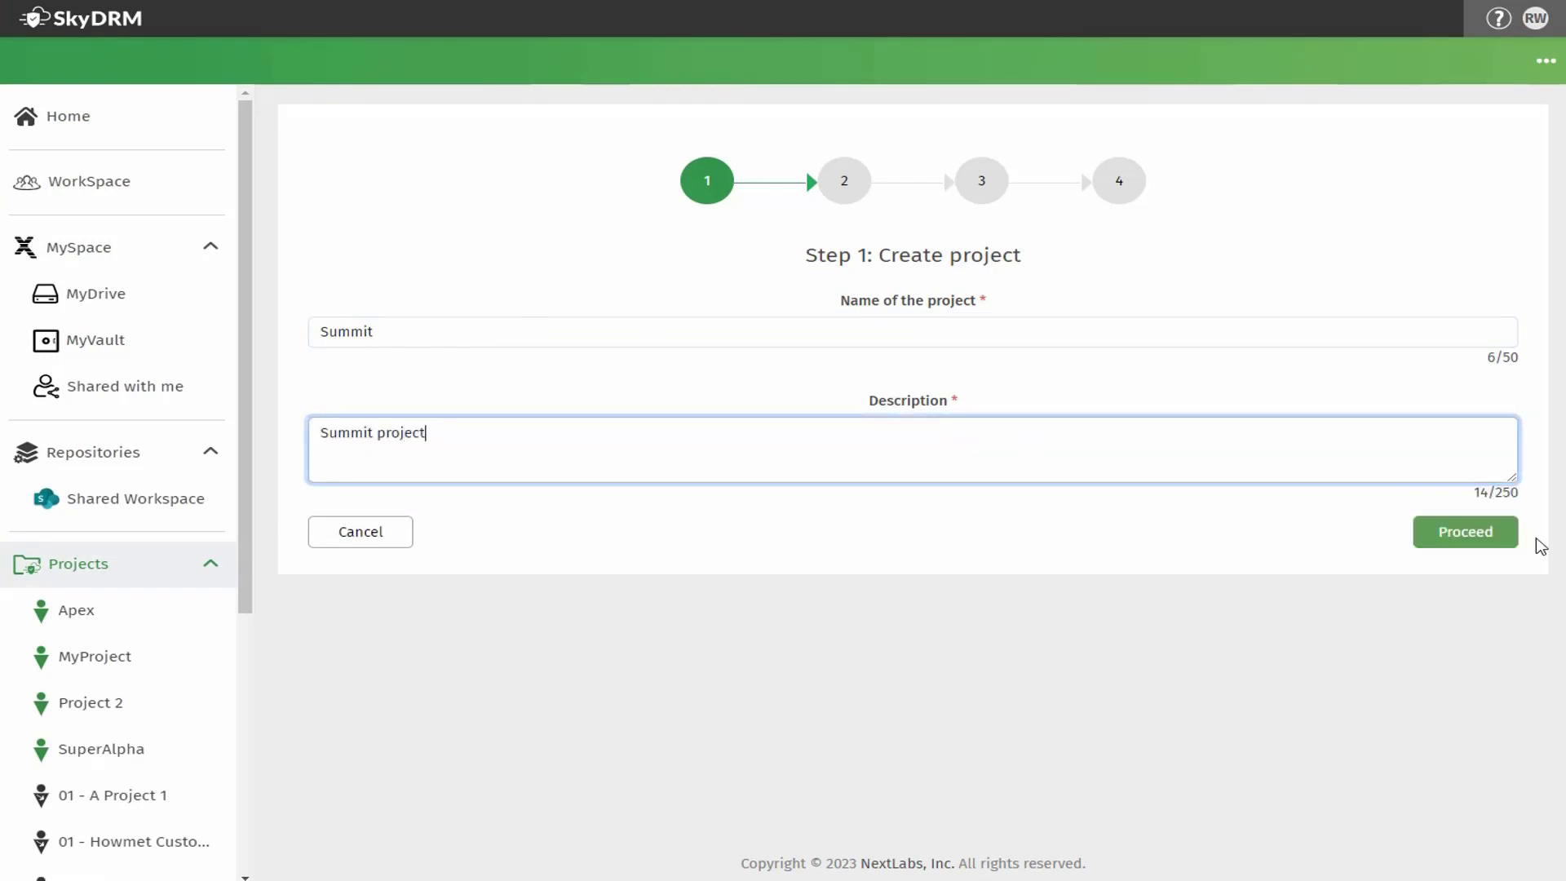
{"action": "left_click", "coordinate": [1487, 538]}
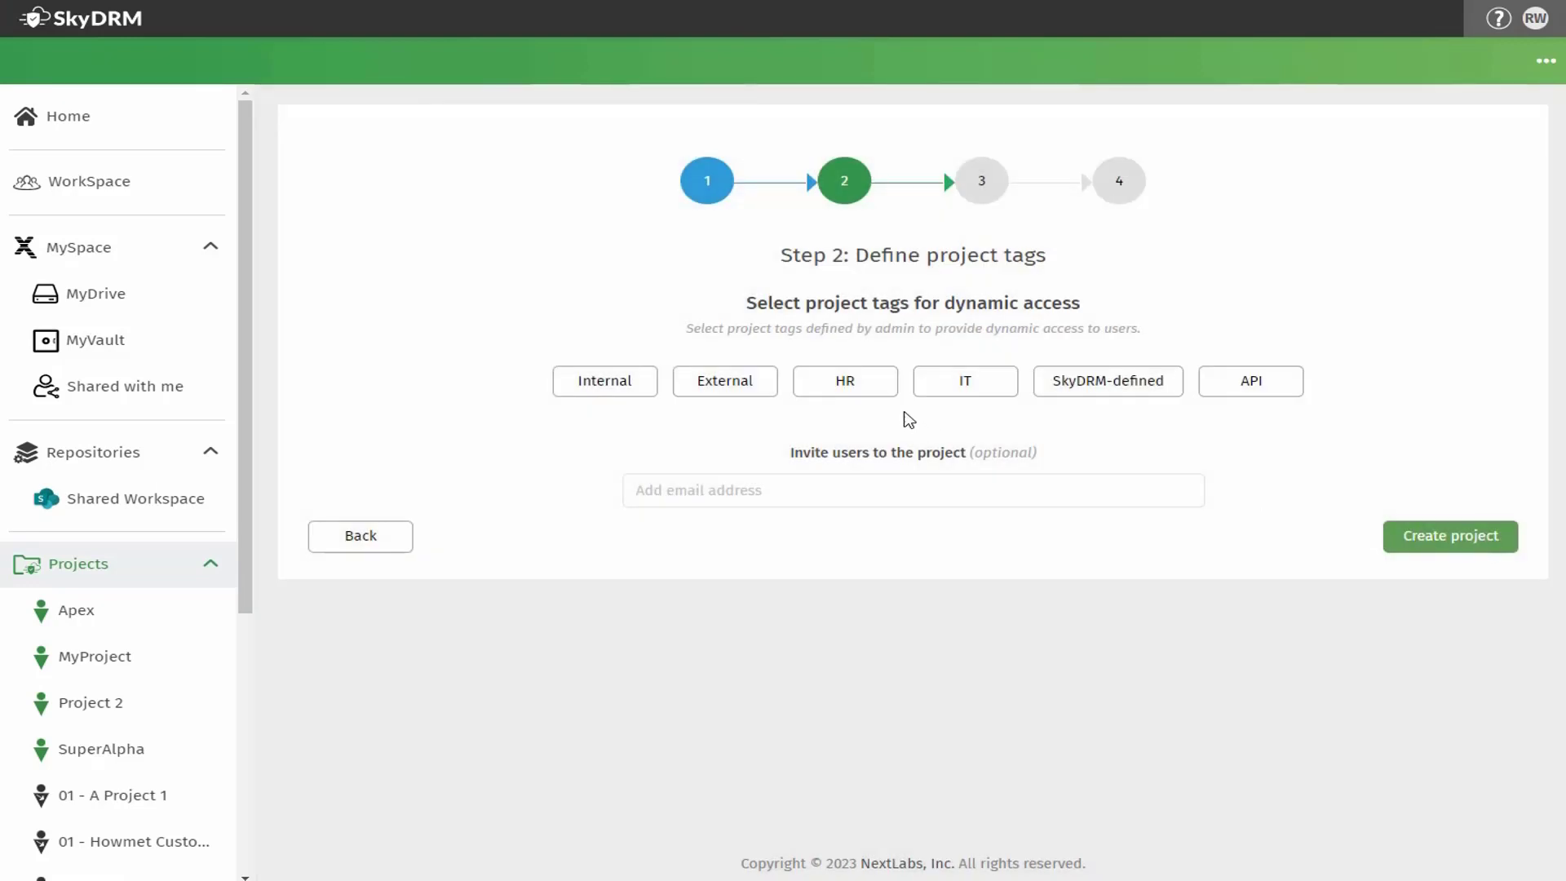
{"action": "left_click", "coordinate": [742, 387]}
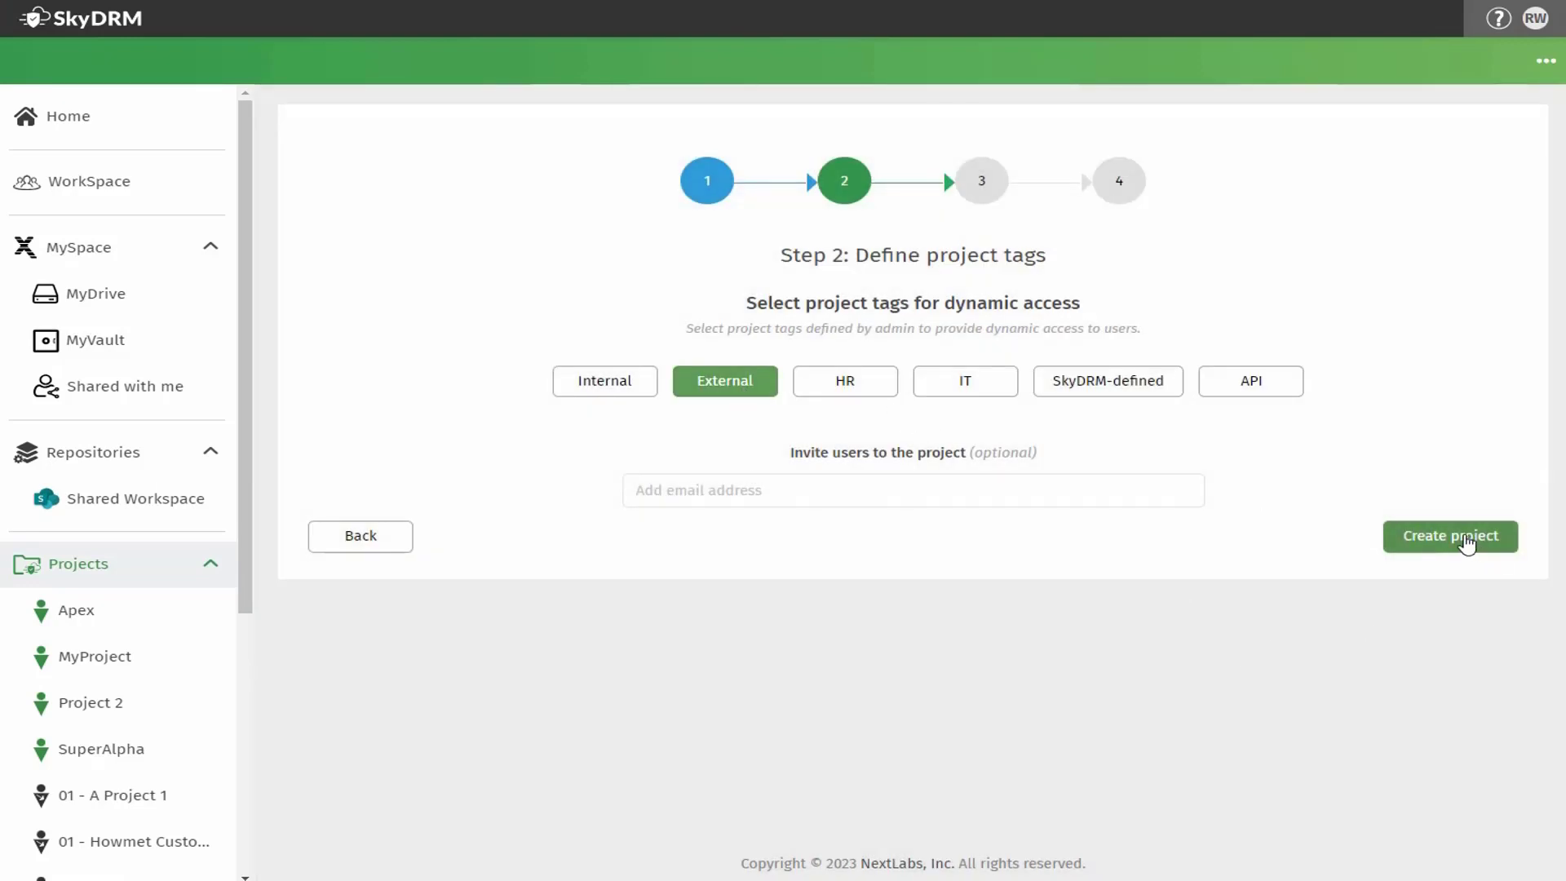
{"action": "left_click", "coordinate": [1469, 540]}
- Add a document classification category named Summit Classification, and set its first label to Public
{"action": "left_click", "coordinate": [676, 509]}
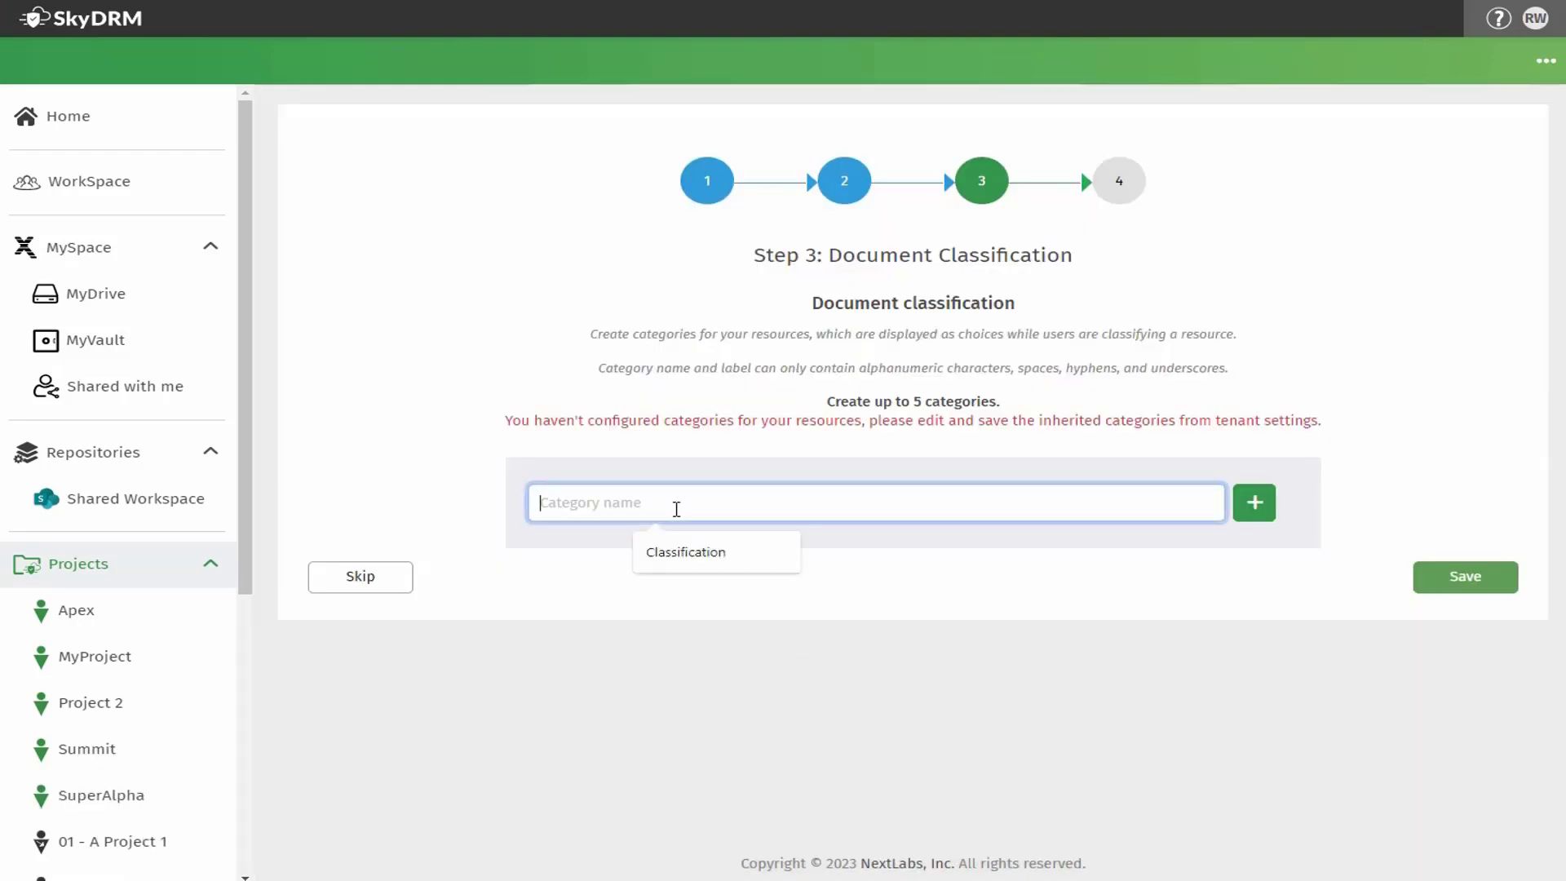
{"action": "type", "text": "Summit Classification"}
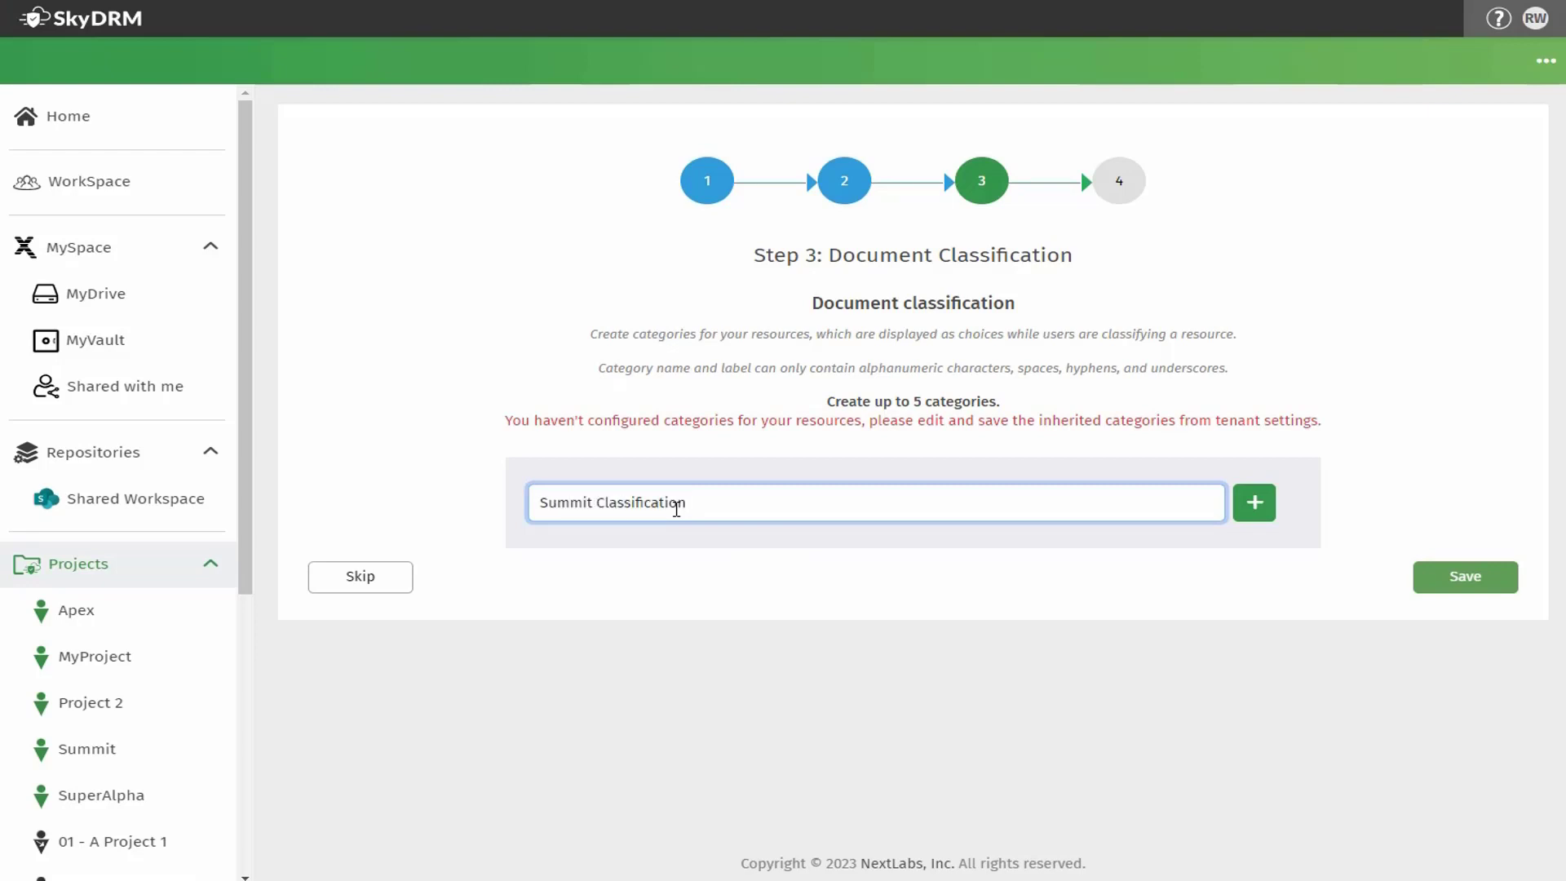
{"action": "left_click", "coordinate": [1254, 502]}
{"action": "left_click", "coordinate": [725, 653]}
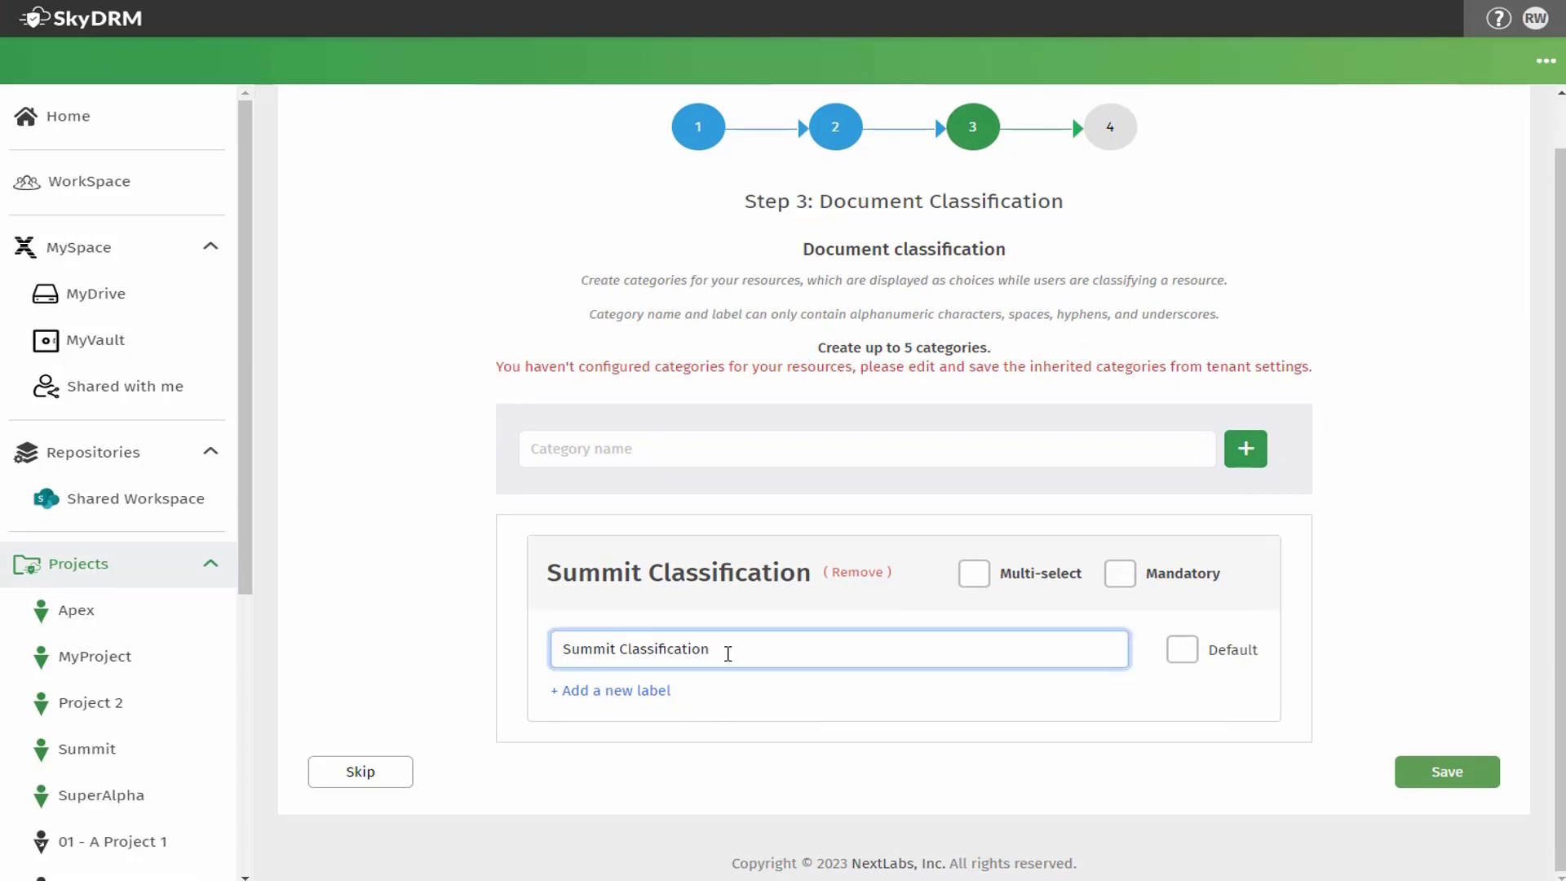
{"action": "key", "text": "BackSpace"}
{"action": "key", "text": "BackSpace"}
{"action": "key", "text": "BackSpace"}
{"action": "key", "text": "BackSpace"}
{"action": "key", "text": "BackSpace"}
{"action": "key", "text": "BackSpace"}
{"action": "key", "text": "BackSpace"}
{"action": "key", "text": "BackSpace"}
{"action": "key", "text": "BackSpace"}
{"action": "key", "text": "BackSpace"}
{"action": "key", "text": "BackSpace"}
{"action": "key", "text": "BackSpace"}
{"action": "key", "text": "BackSpace"}
{"action": "key", "text": "BackSpace"}
{"action": "key", "text": "BackSpace"}
{"action": "key", "text": "BackSpace"}
{"action": "key", "text": "BackSpace"}
{"action": "key", "text": "BackSpace"}
{"action": "key", "text": "BackSpace"}
{"action": "key", "text": "BackSpace"}
{"action": "type", "text": "Public"}
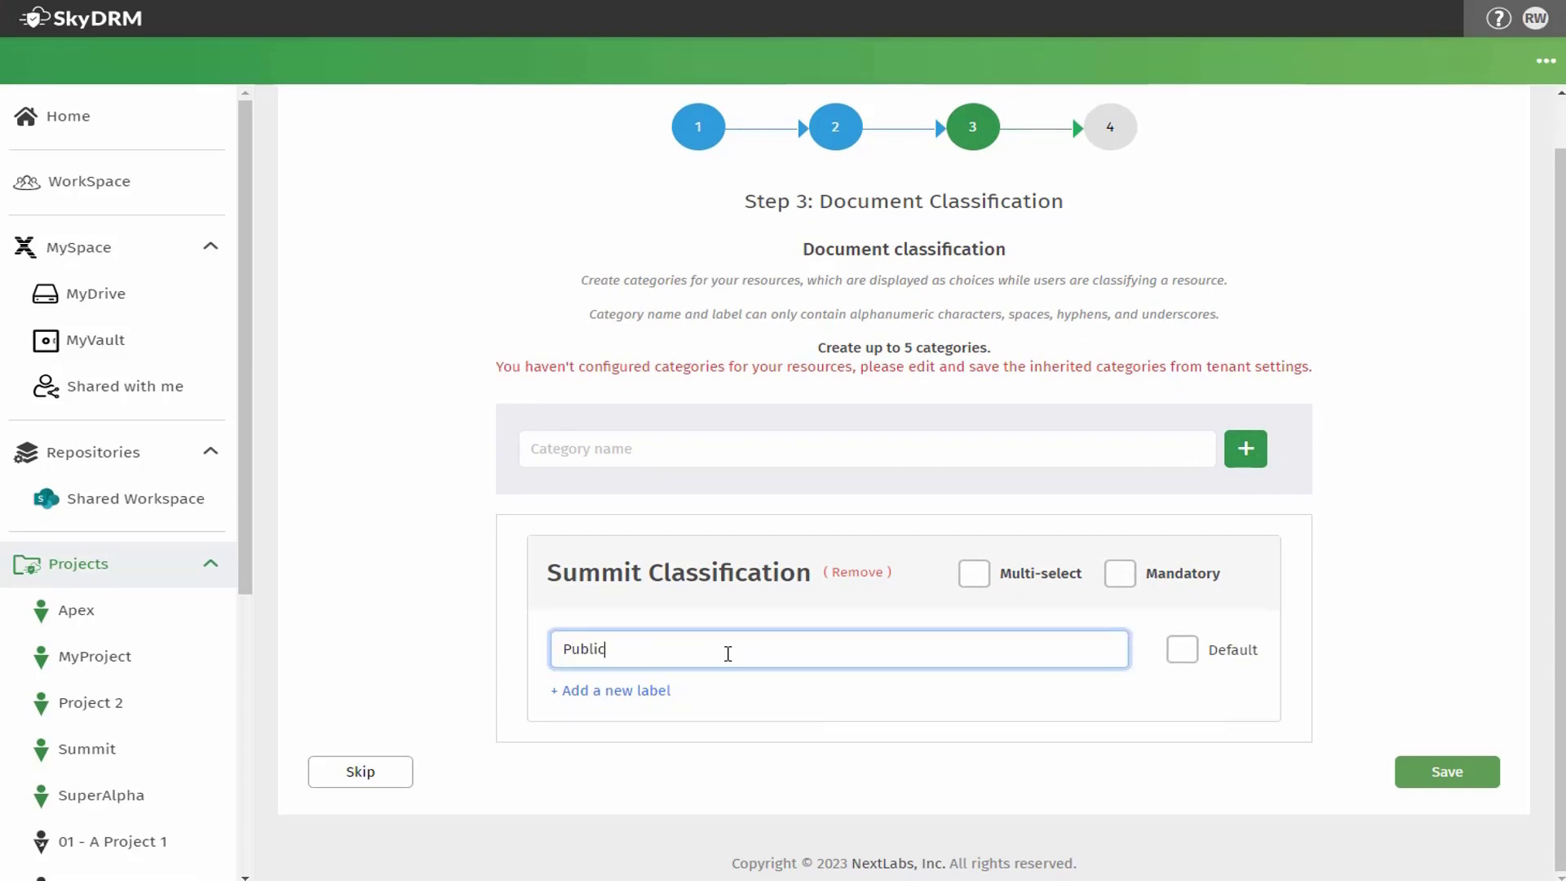
- Add the labels Internal, Confidential and Restricted to Summit Classification, save the classification, and go to the Summit project
{"action": "left_click", "coordinate": [677, 696]}
{"action": "type", "text": "Internal"}
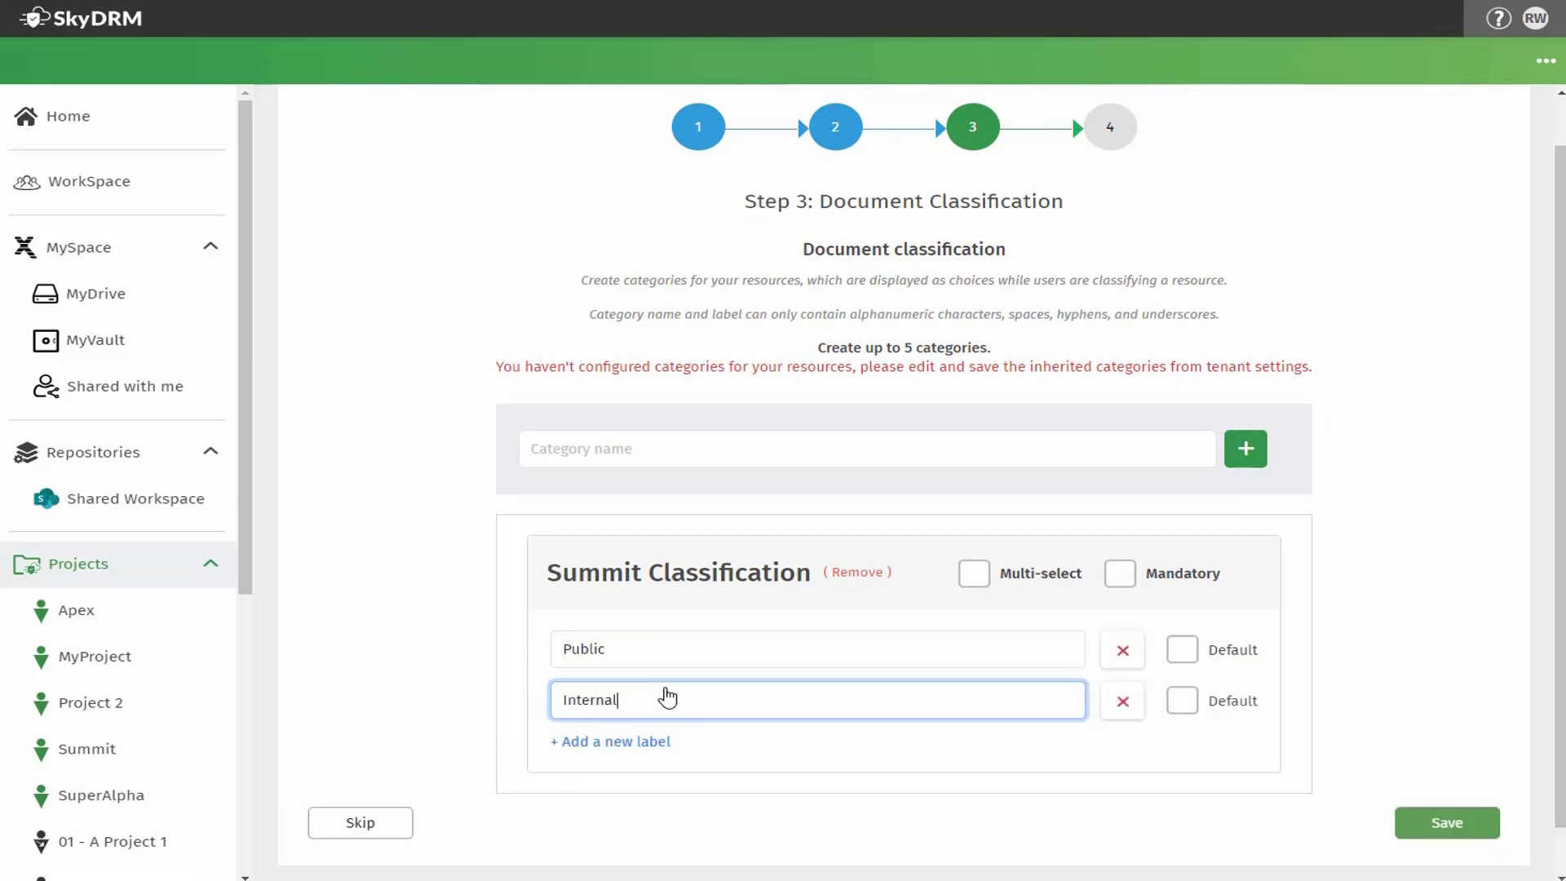
{"action": "left_click", "coordinate": [668, 743]}
{"action": "type", "text": "Confidential"}
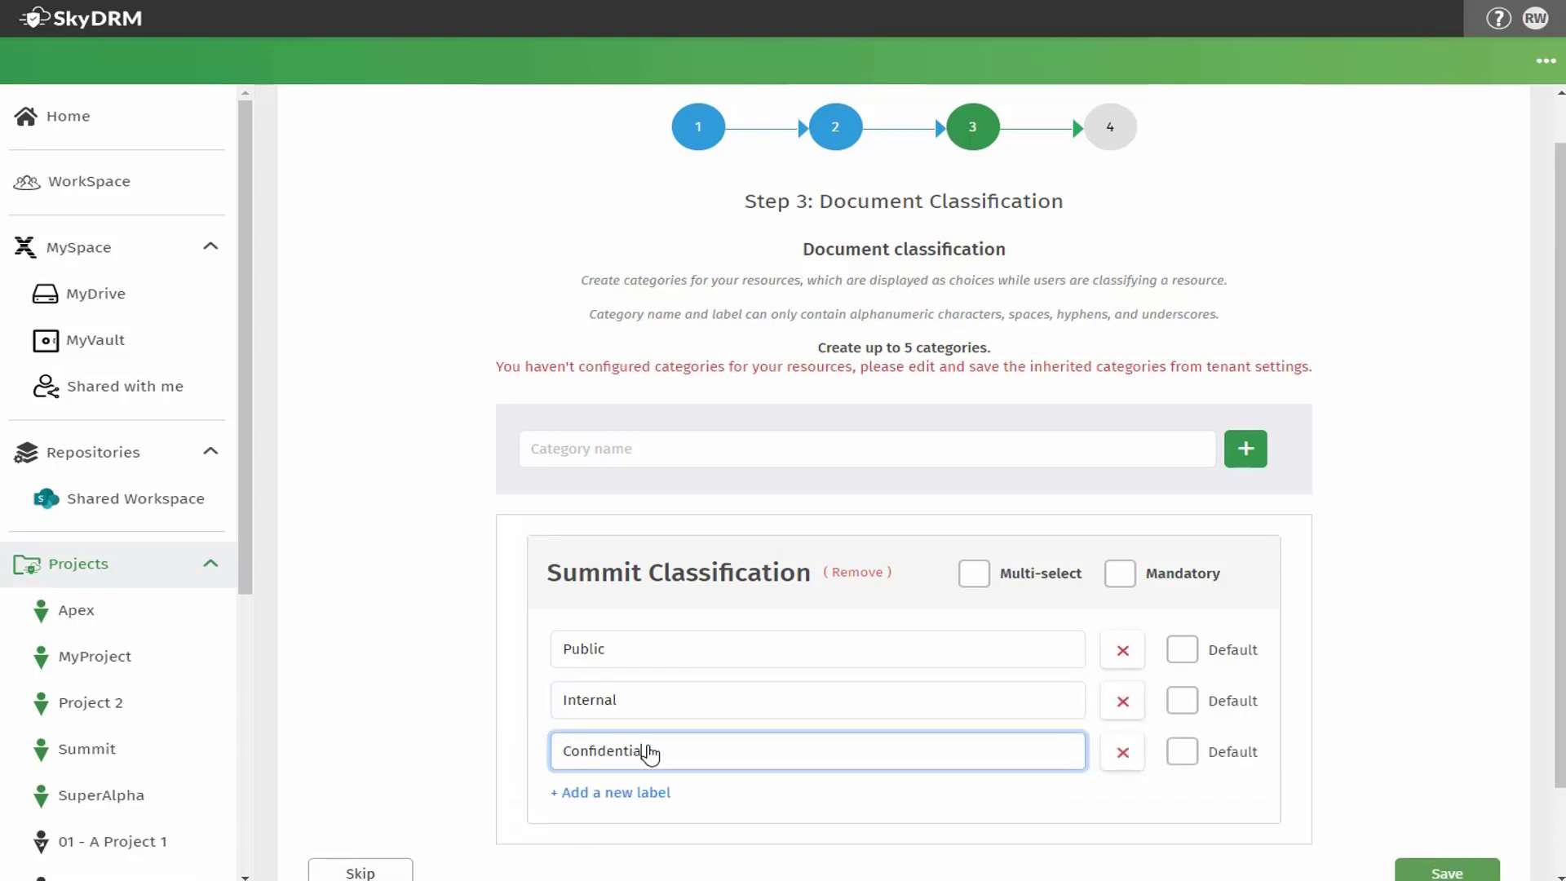
{"action": "left_click", "coordinate": [635, 795]}
{"action": "type", "text": "Restricted"}
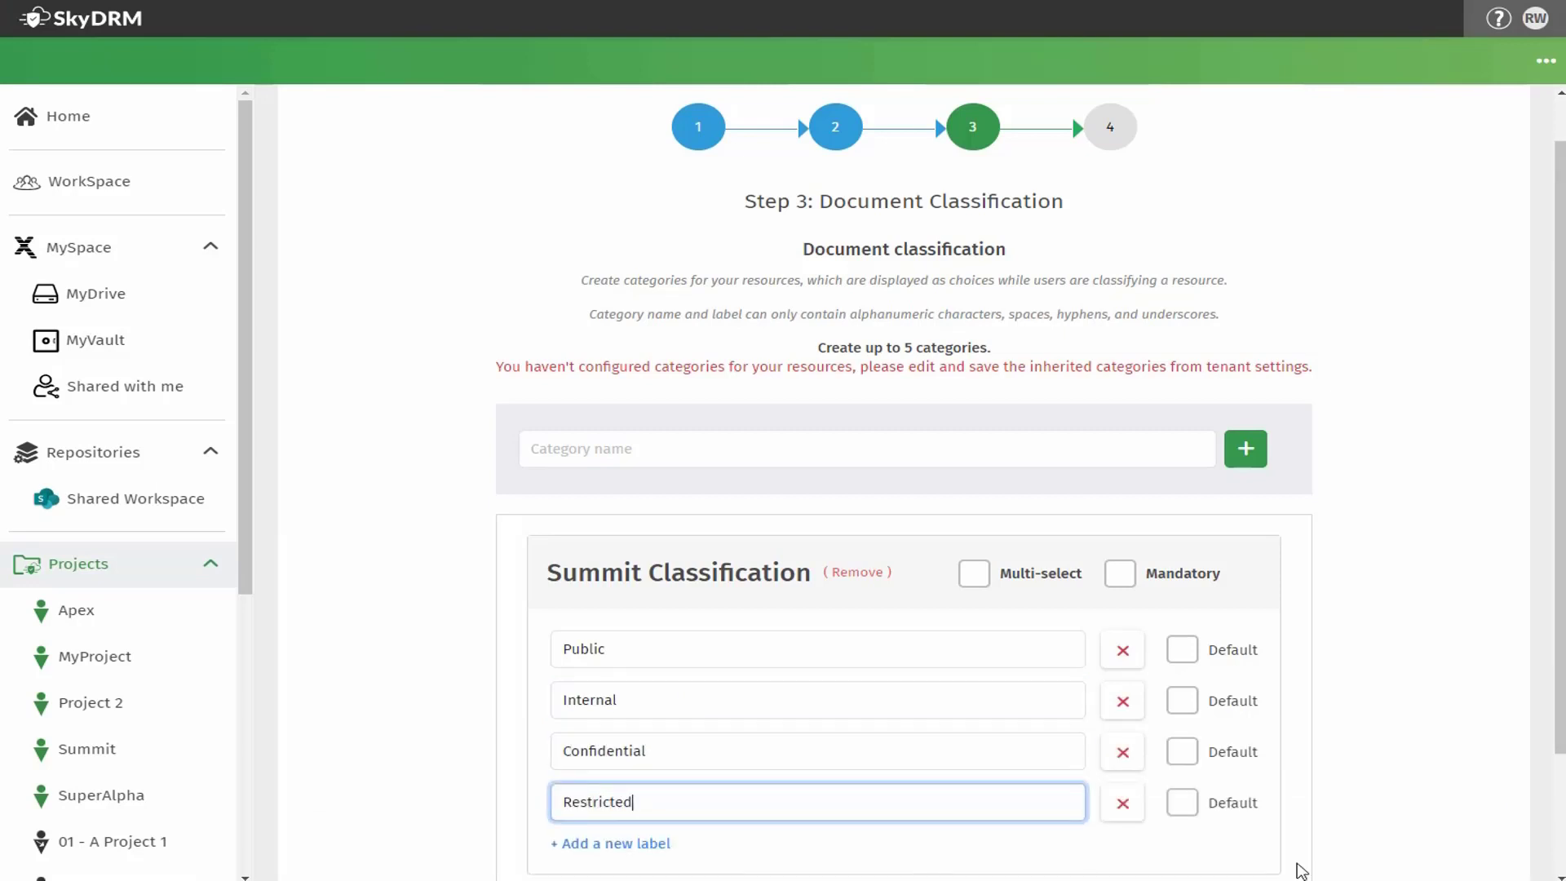
{"action": "left_click", "coordinate": [1381, 820]}
{"action": "scroll", "coordinate": [1382, 820], "scroll_direction": "down", "scroll_amount": 3}
{"action": "left_click", "coordinate": [1469, 779]}
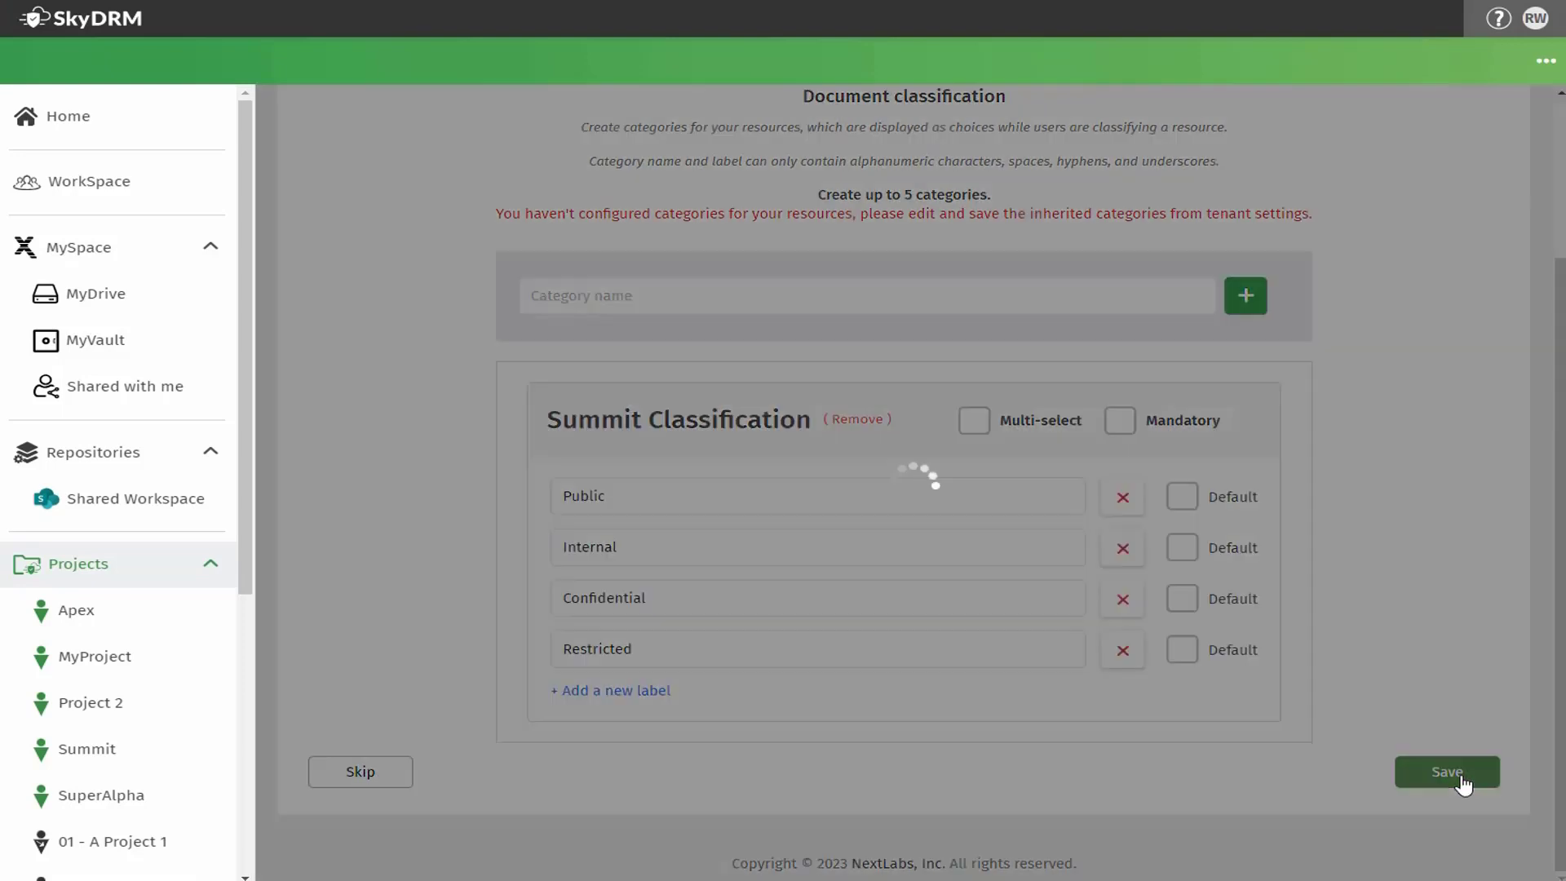
{"action": "left_click", "coordinate": [1482, 653]}
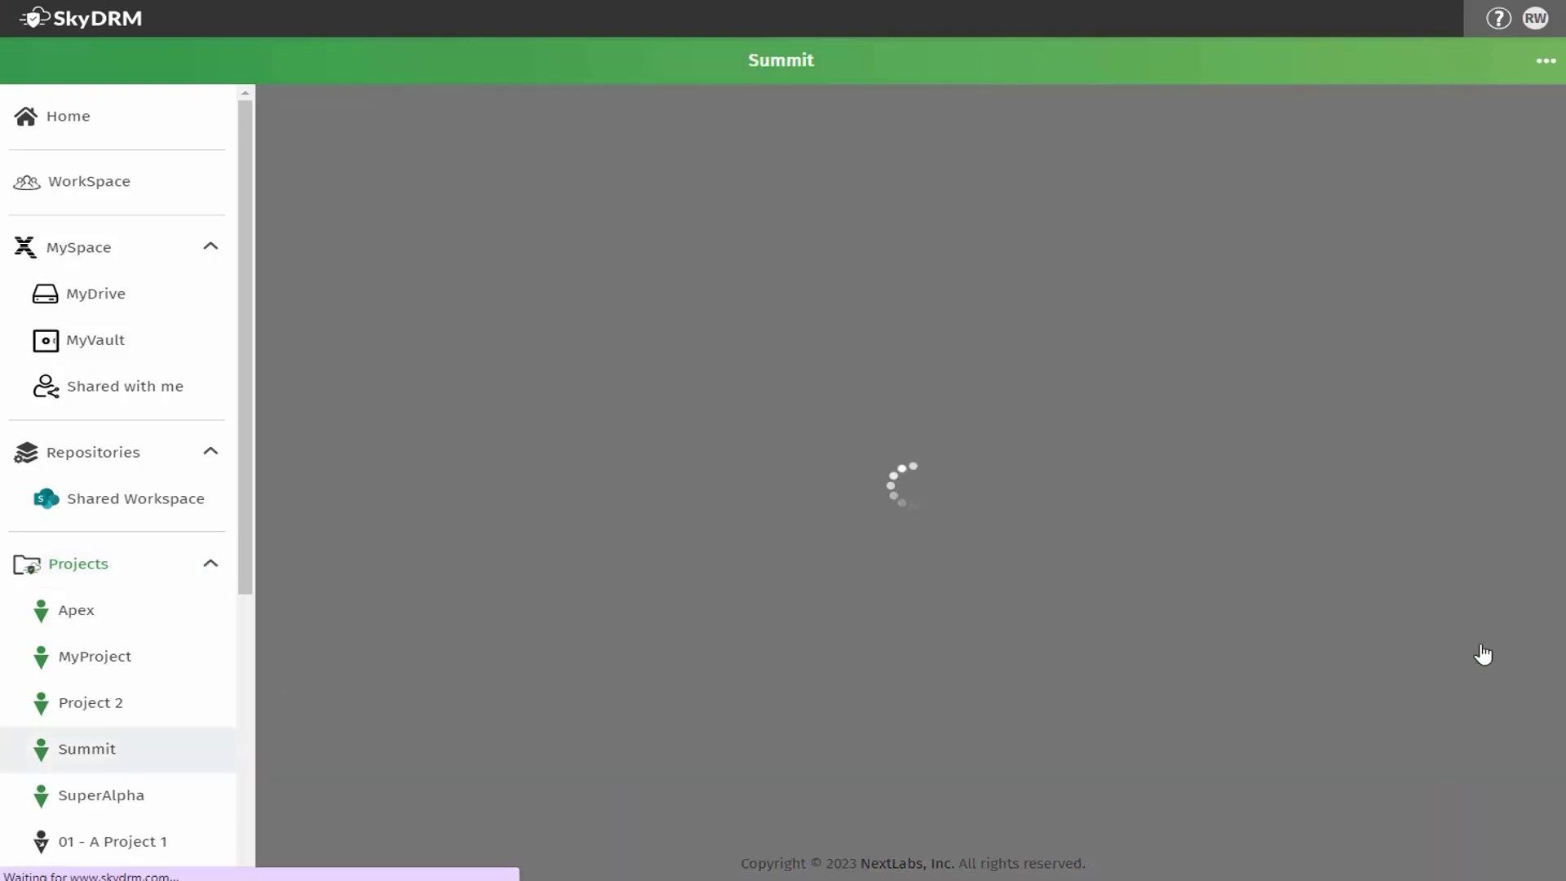
- Start a Summit project policy named "Summit policy on confidential data" for resources whose Summit Classification is Confidential
{"action": "left_click", "coordinate": [775, 132]}
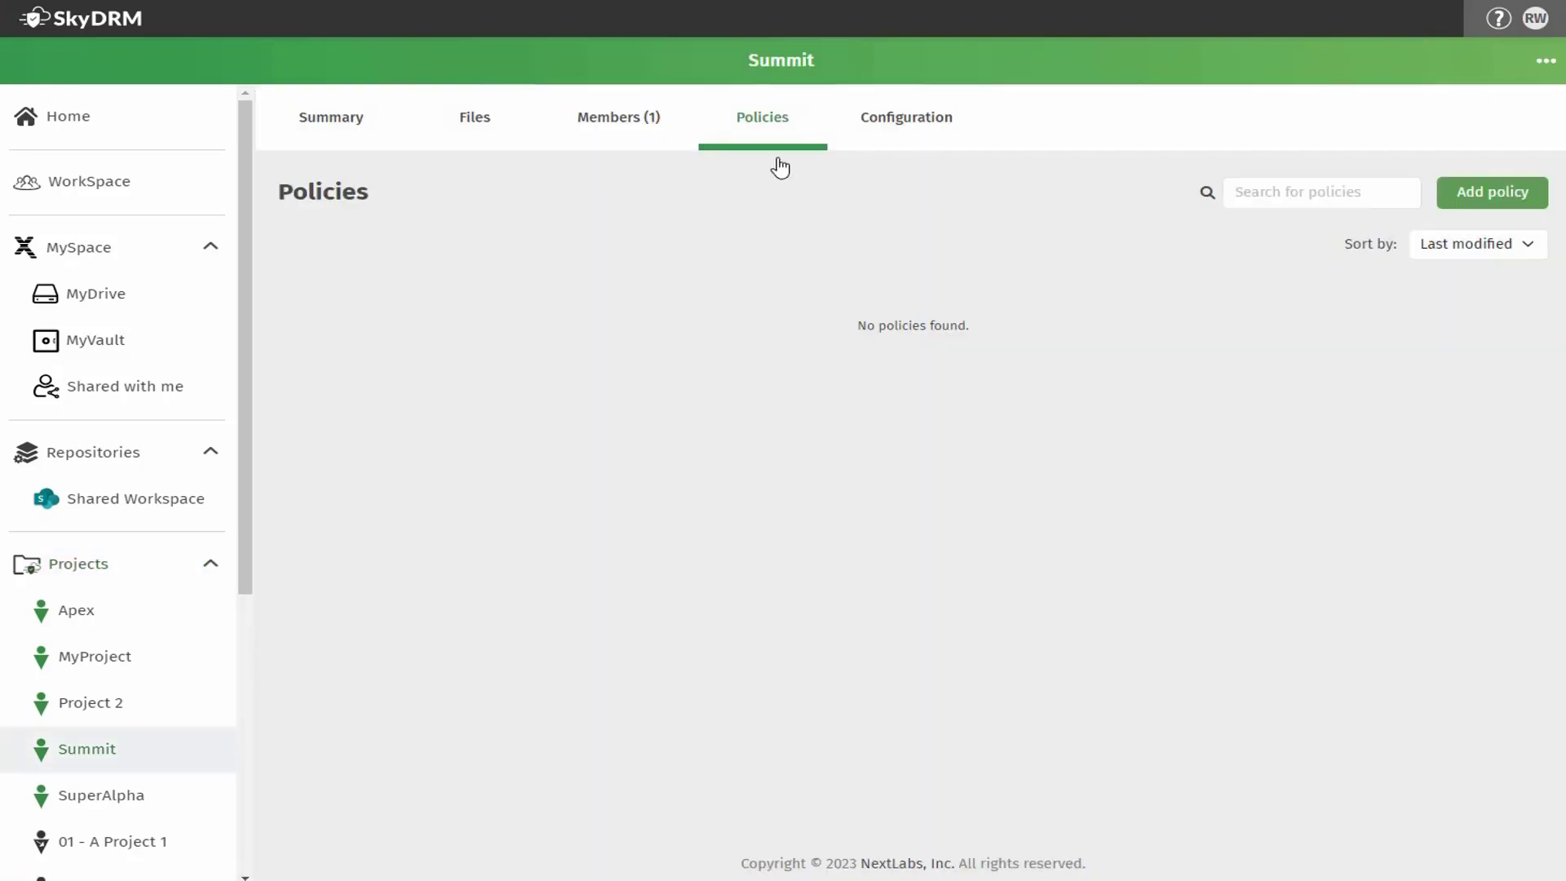
{"action": "left_click", "coordinate": [1481, 196]}
{"action": "left_click", "coordinate": [454, 194]}
{"action": "type", "text": "Summit poli"}
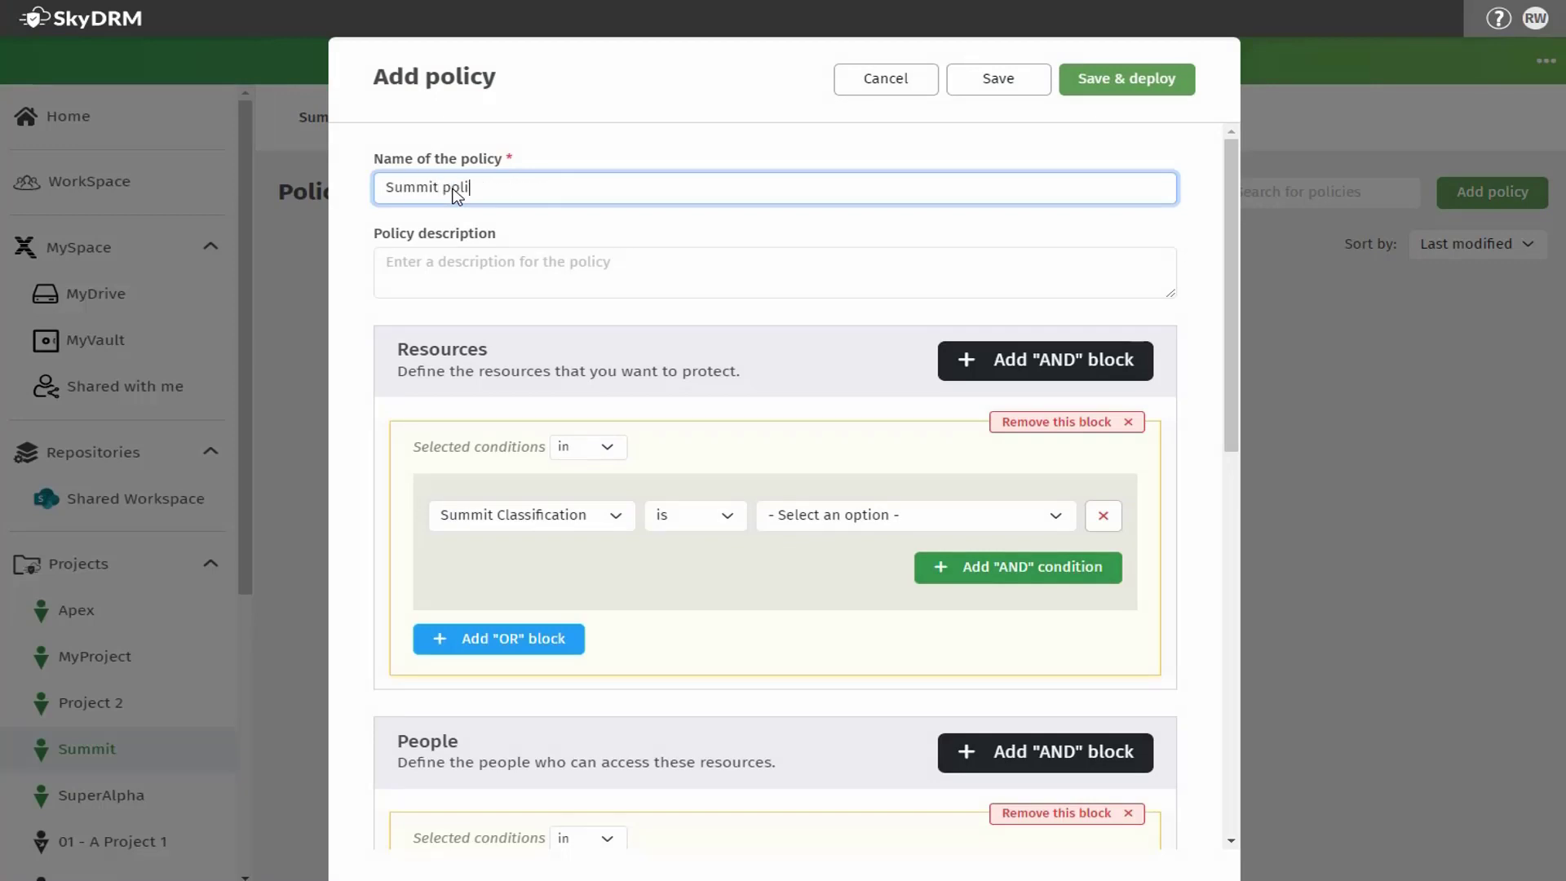
{"action": "type", "text": "cy on confidential data"}
{"action": "left_click", "coordinate": [839, 515]}
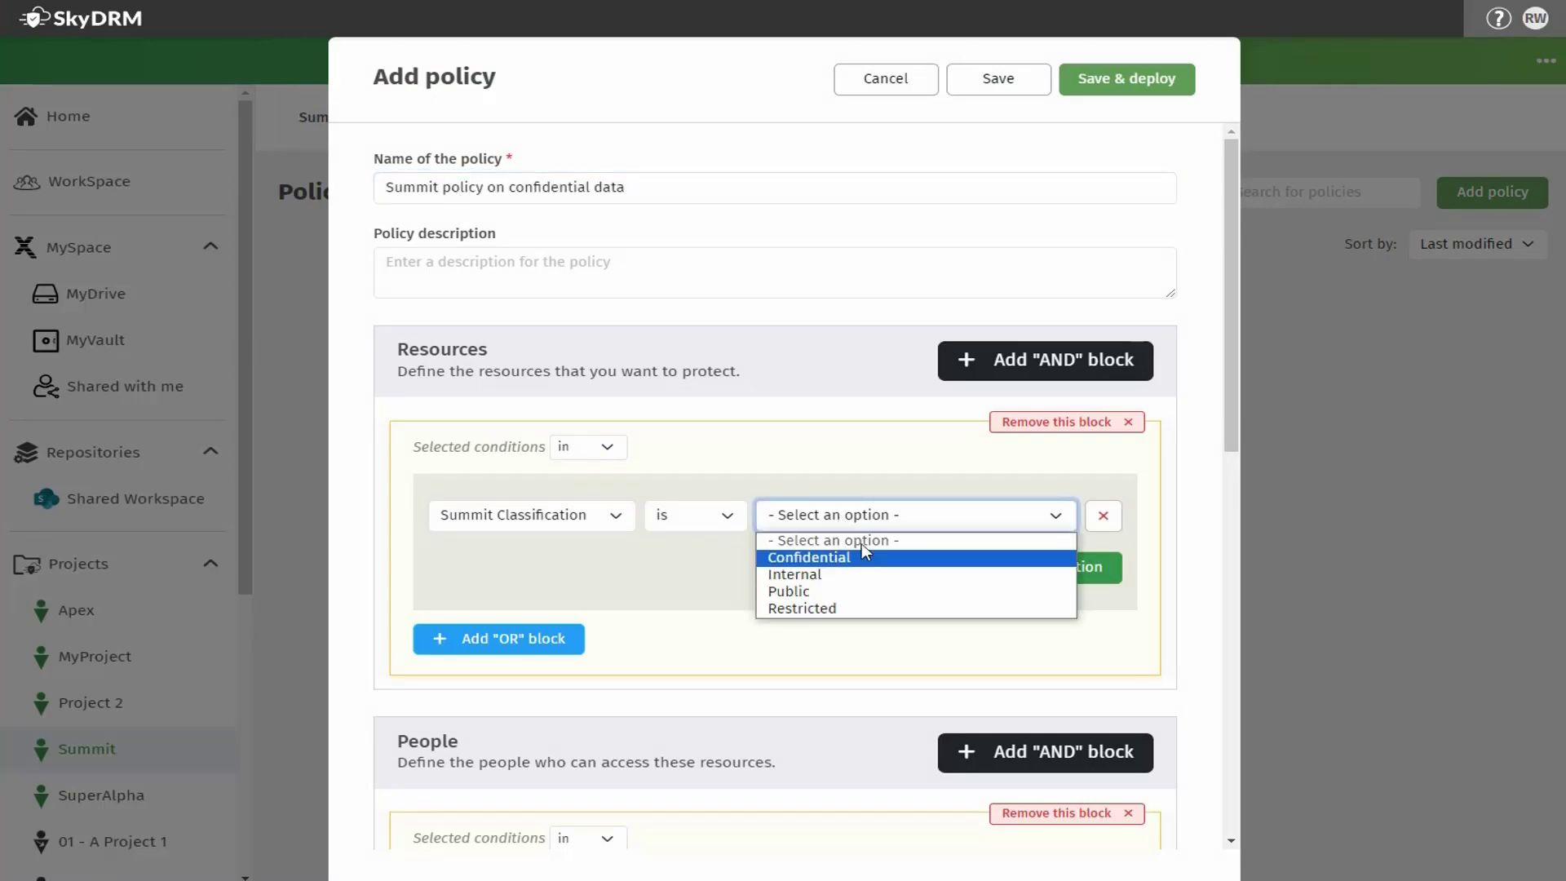
{"action": "left_click", "coordinate": [867, 560]}
- Remove the policy's People and Host condition blocks, grant the Edit and Save as permissions too, and save and deploy it
{"action": "scroll", "coordinate": [355, 612], "scroll_direction": "down", "scroll_amount": 4}
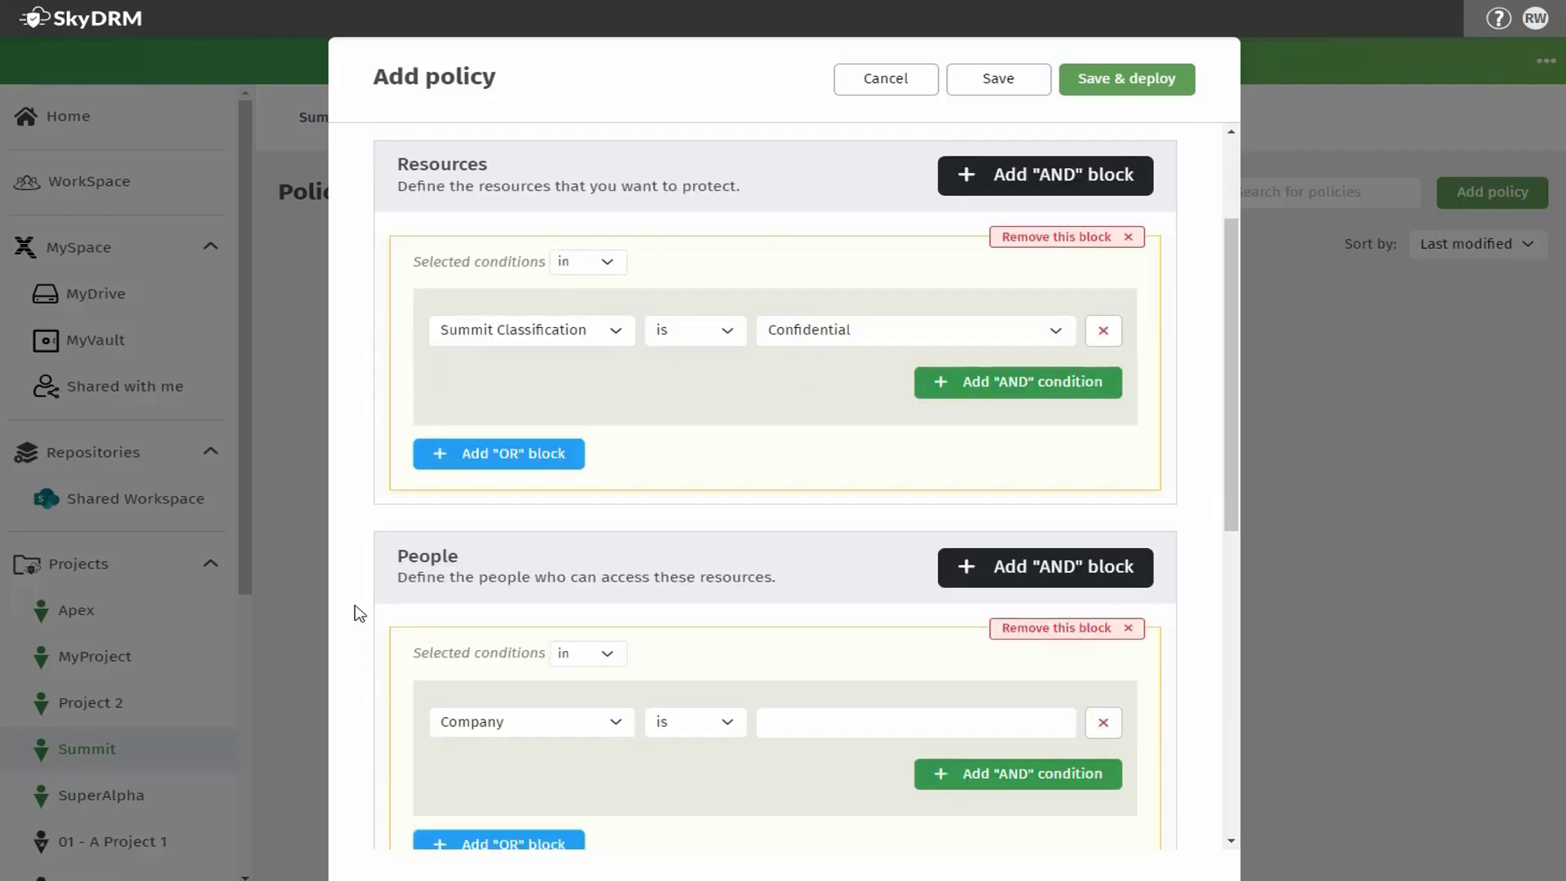
{"action": "left_click", "coordinate": [1067, 529]}
{"action": "left_click", "coordinate": [1061, 537]}
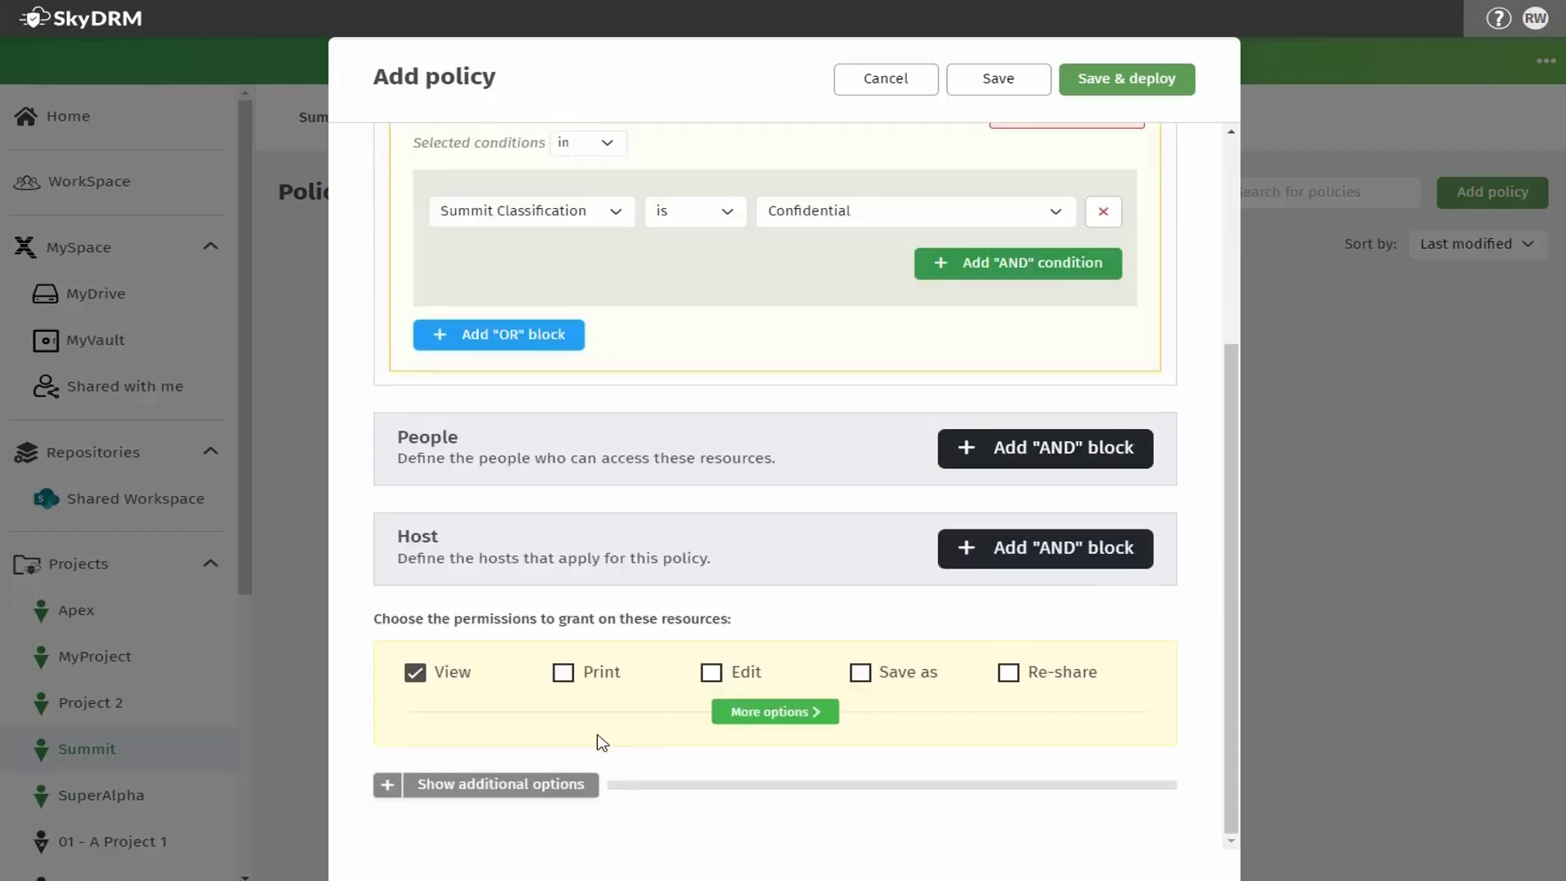
{"action": "left_click", "coordinate": [711, 673]}
{"action": "left_click", "coordinate": [860, 673]}
{"action": "left_click", "coordinate": [1147, 89]}
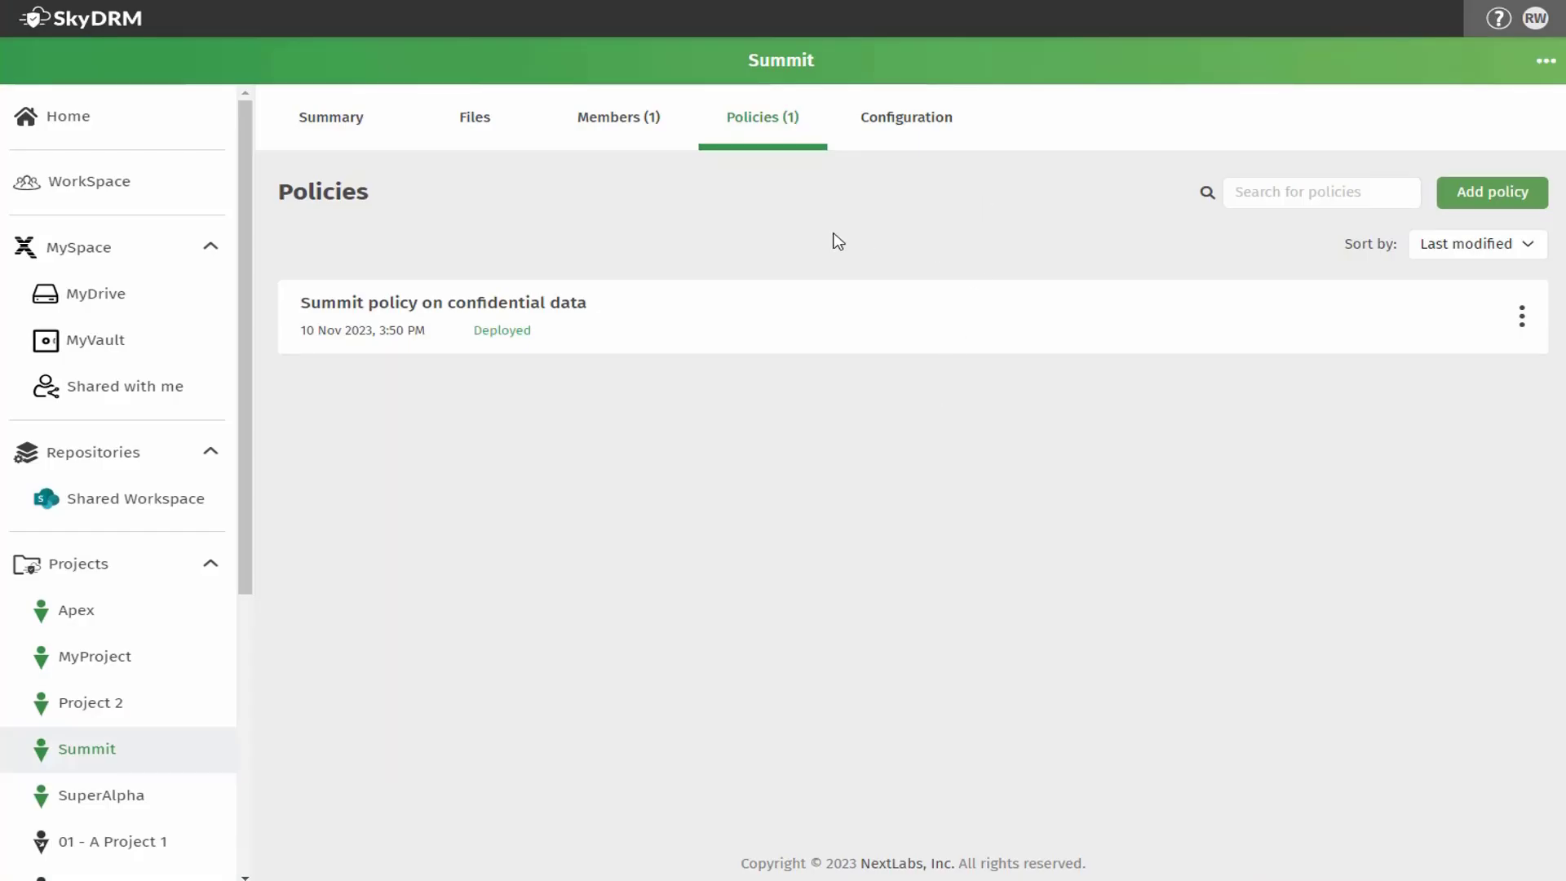
- Create a protected file in the Summit project from the local sample_stl_1.stl, classified as Confidential with company-defined permissions
{"action": "left_click", "coordinate": [475, 122]}
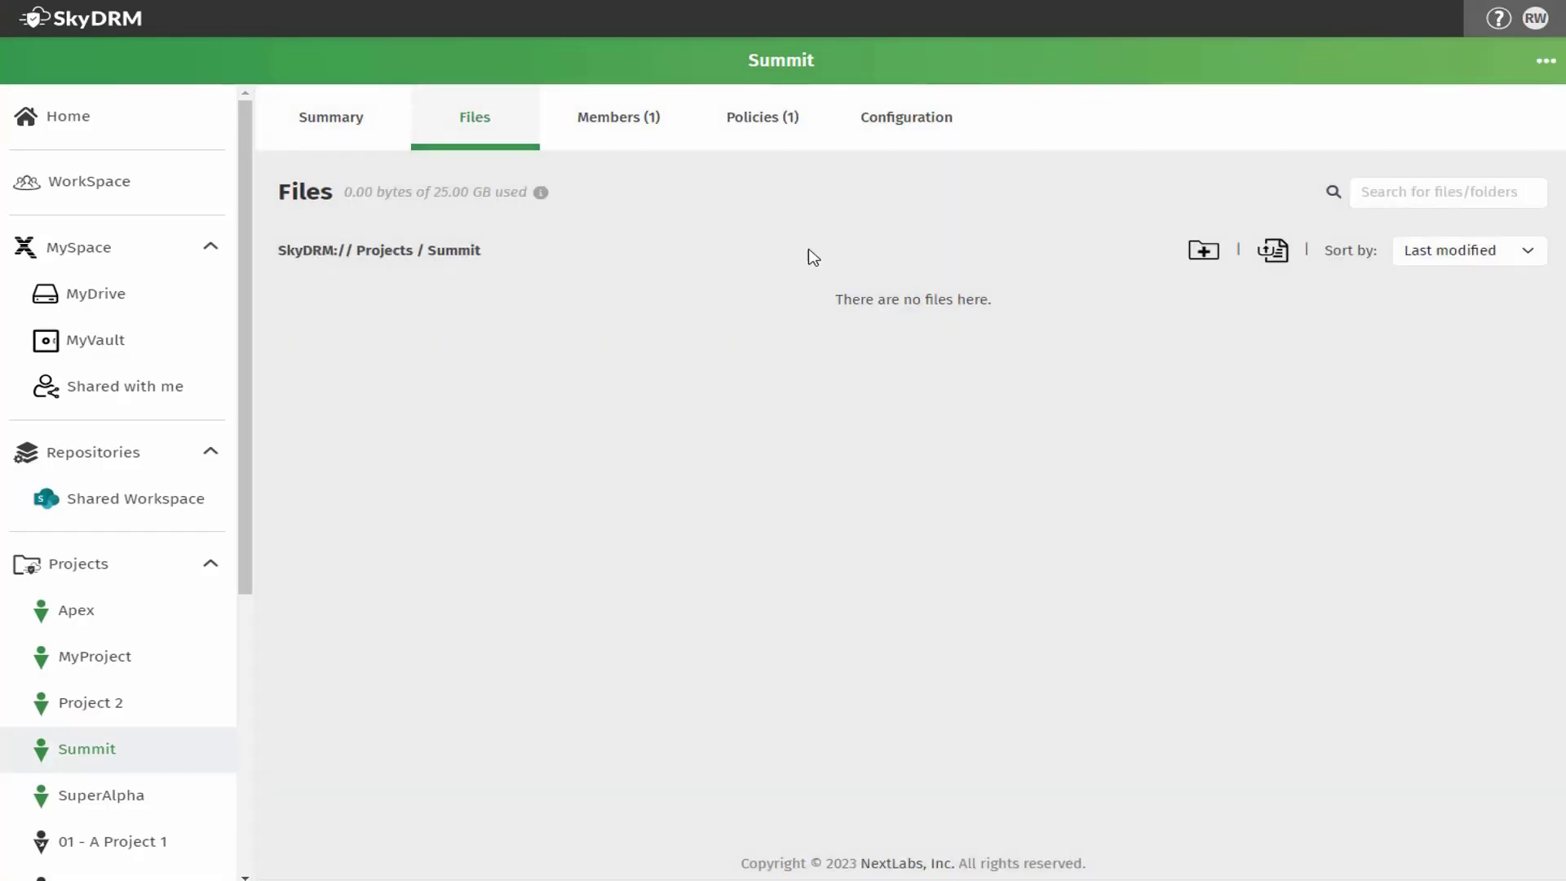
{"action": "left_click", "coordinate": [1279, 254]}
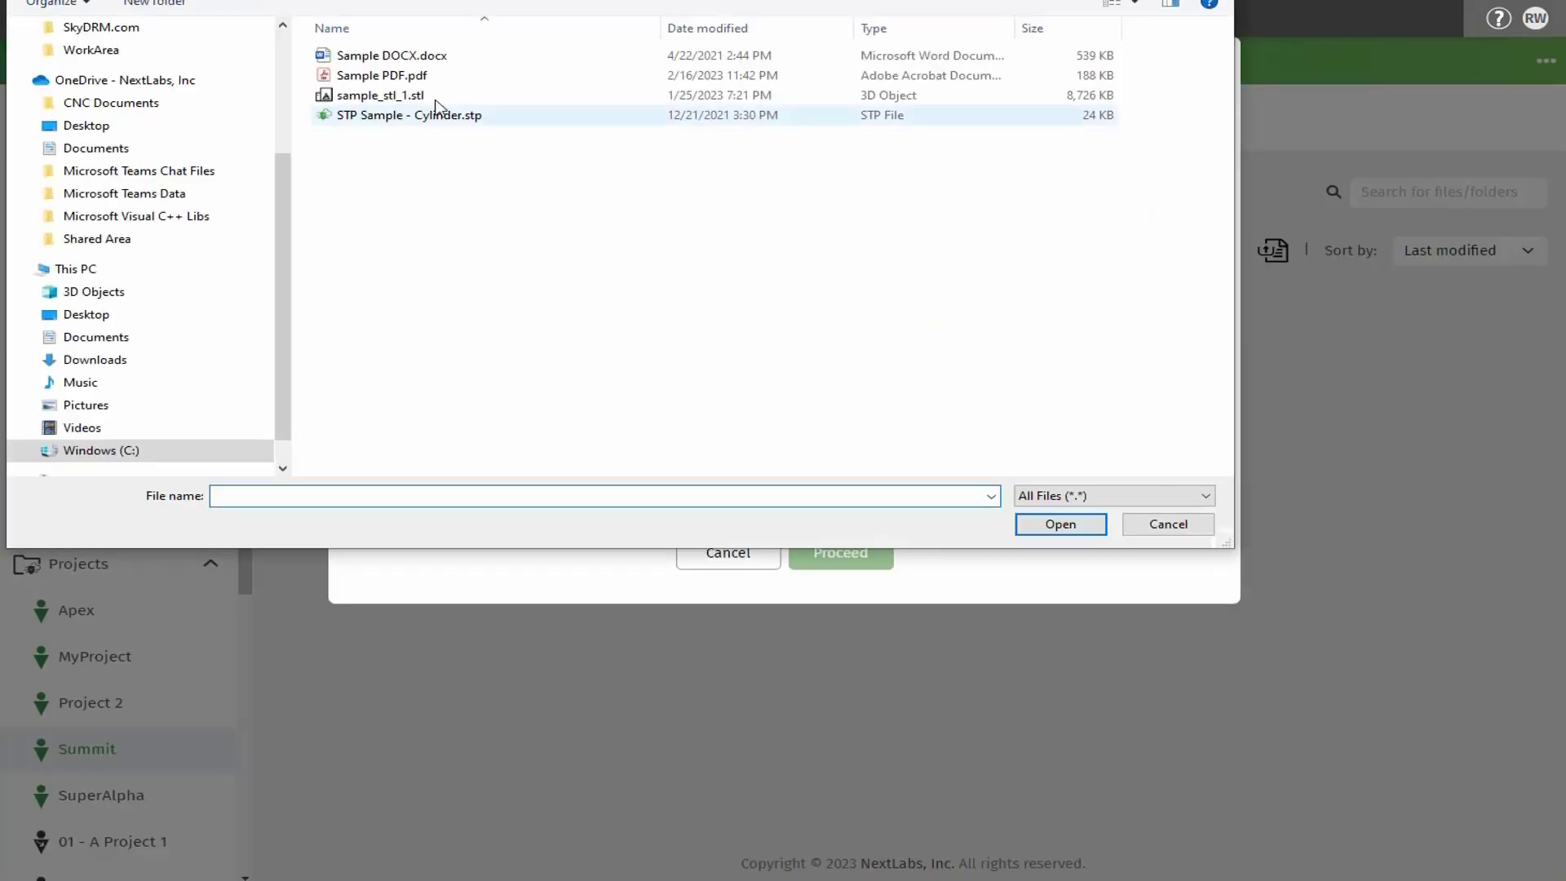
{"action": "left_click", "coordinate": [407, 95]}
{"action": "left_click", "coordinate": [1059, 524]}
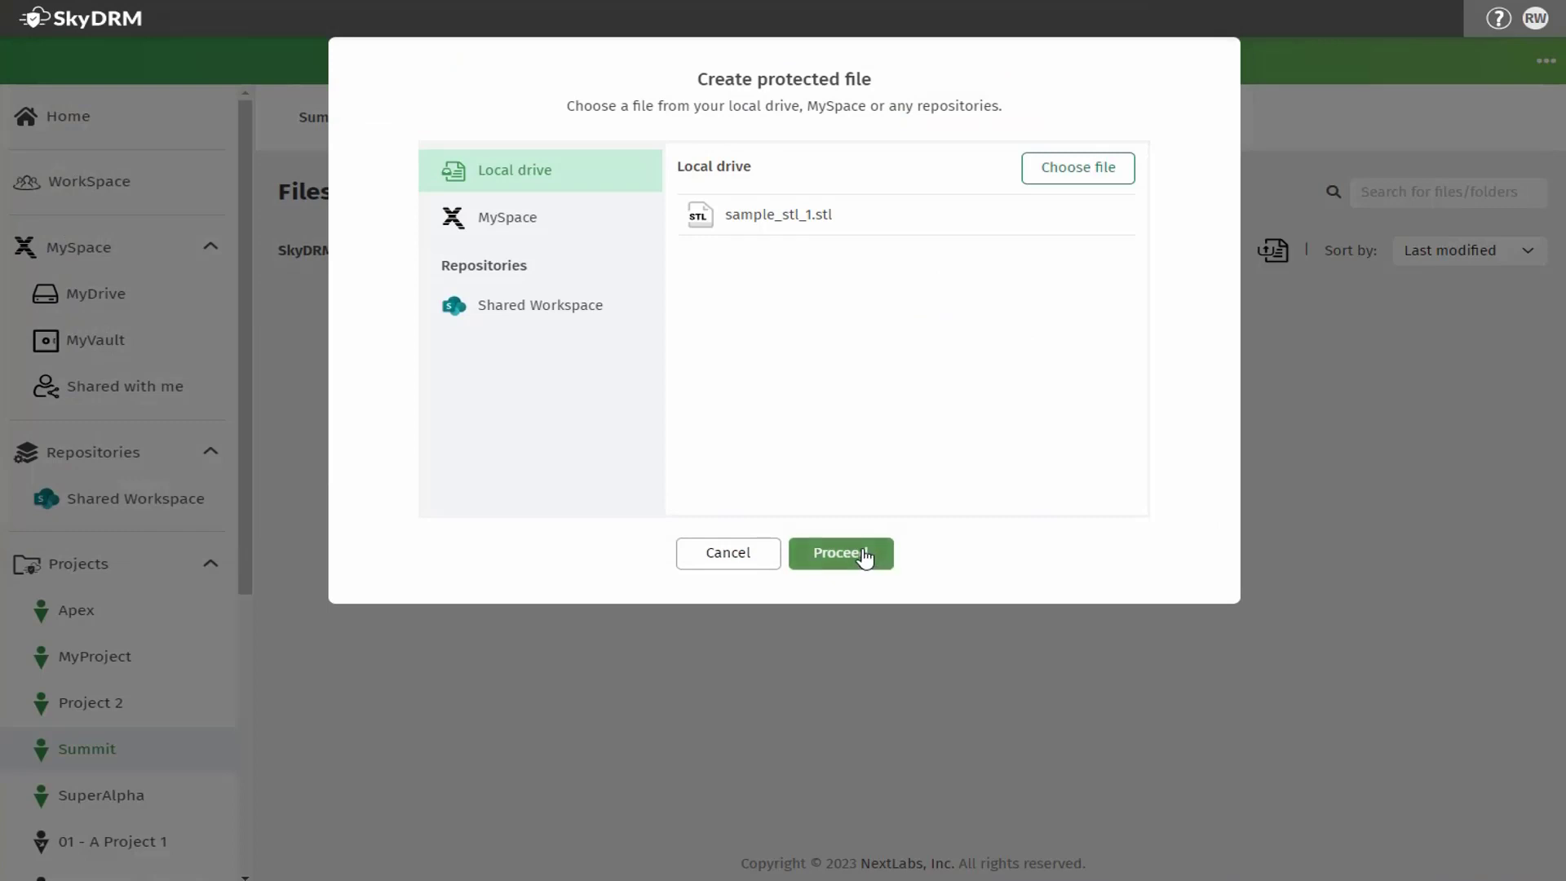
{"action": "left_click", "coordinate": [864, 552]}
{"action": "left_click", "coordinate": [738, 462]}
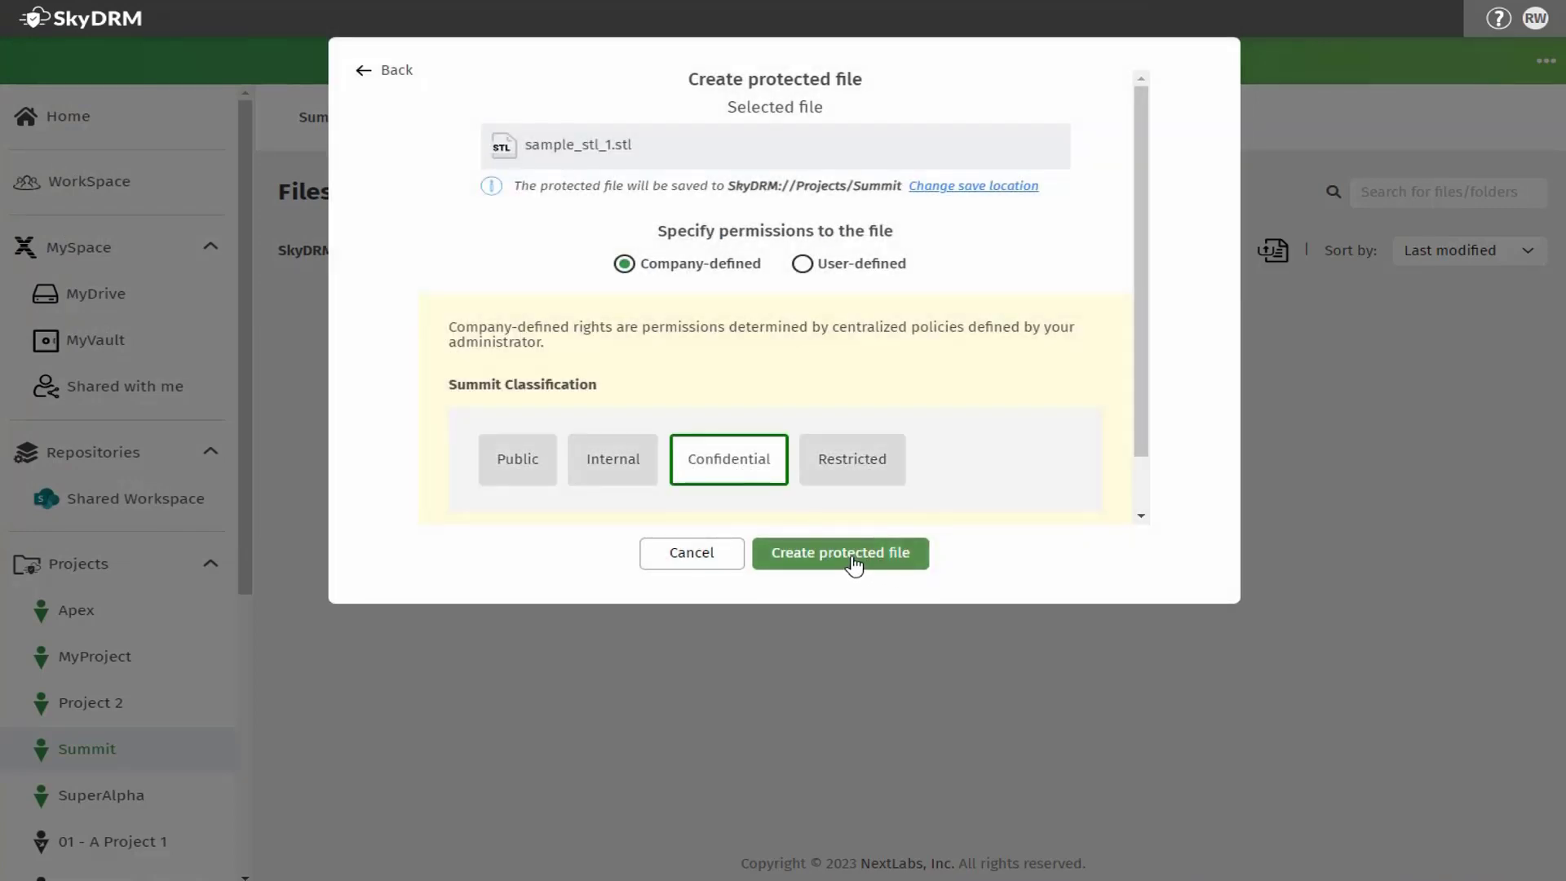
{"action": "left_click", "coordinate": [854, 553]}
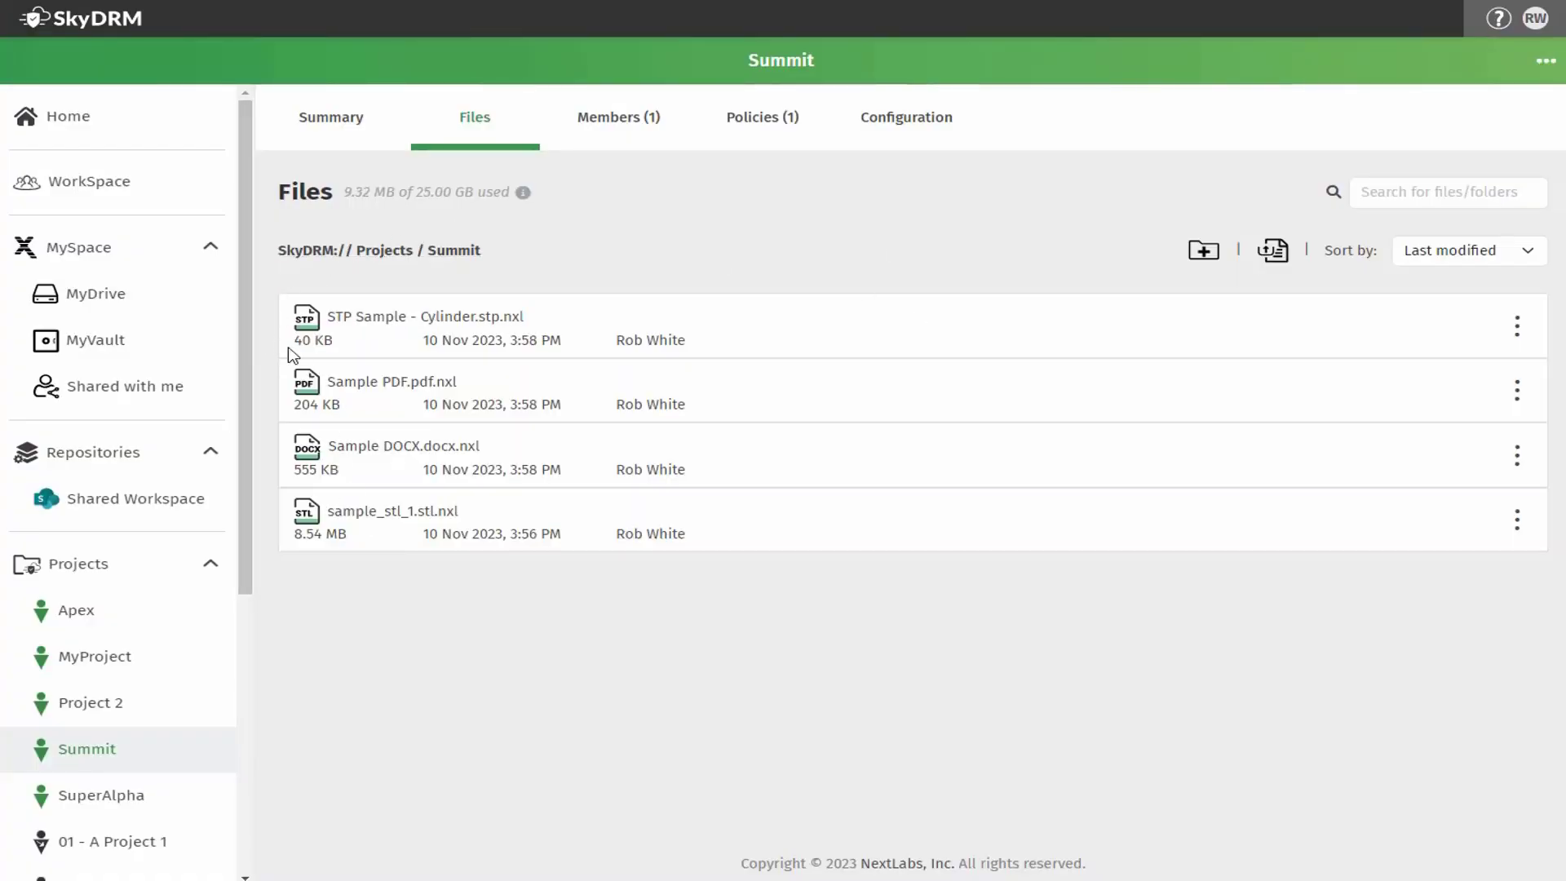
- Examine the classification and permissions of sample_stl_1.stl.nxl, and view its 3D model from another angle
{"action": "left_click", "coordinate": [1518, 520]}
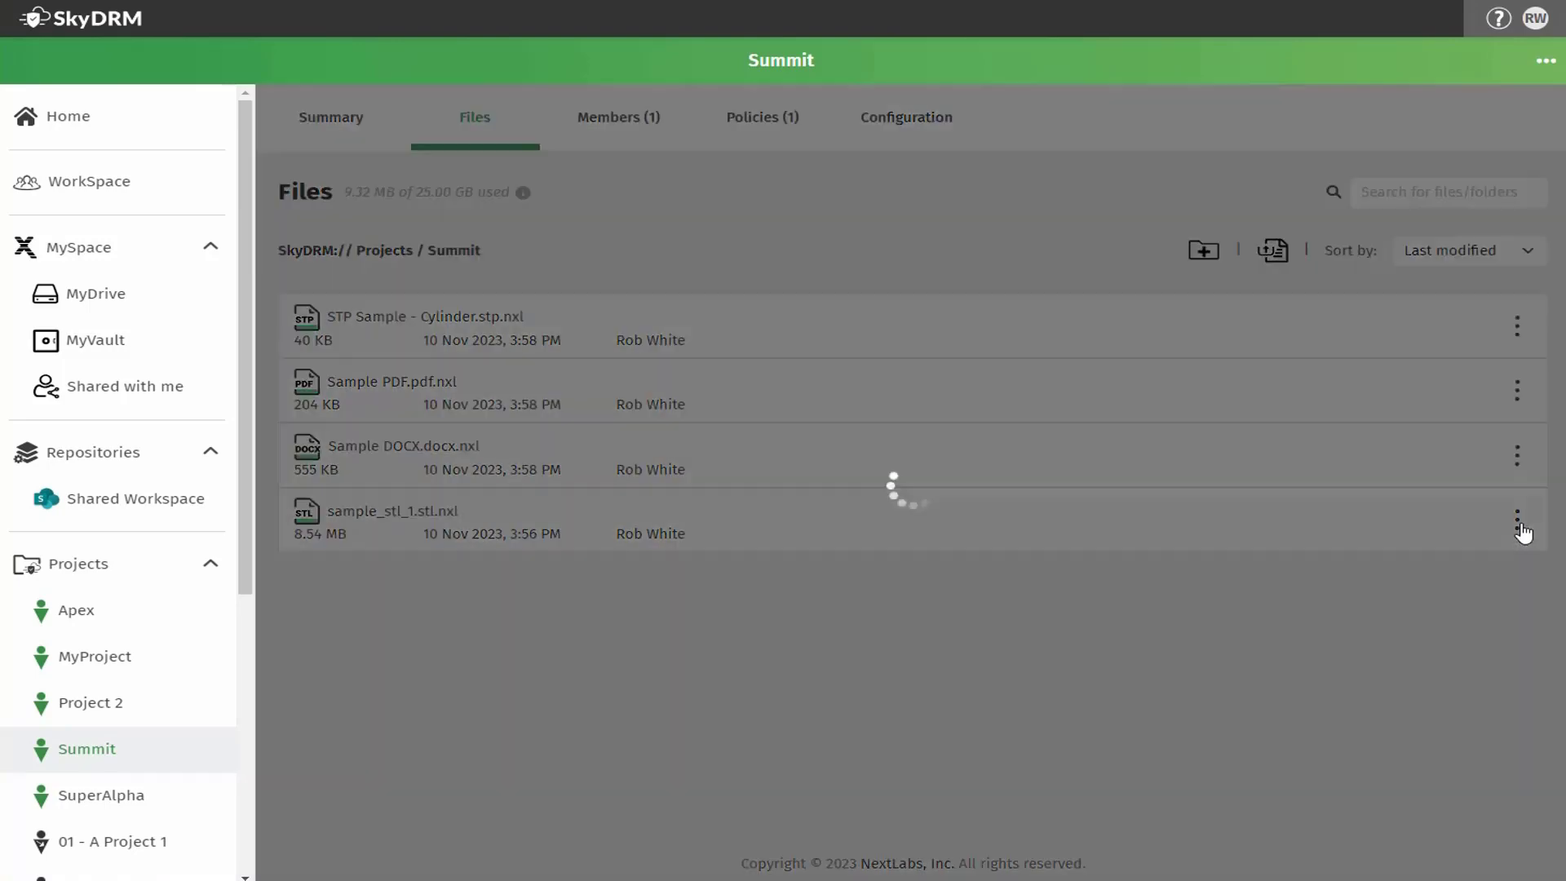
{"action": "left_click", "coordinate": [1322, 523]}
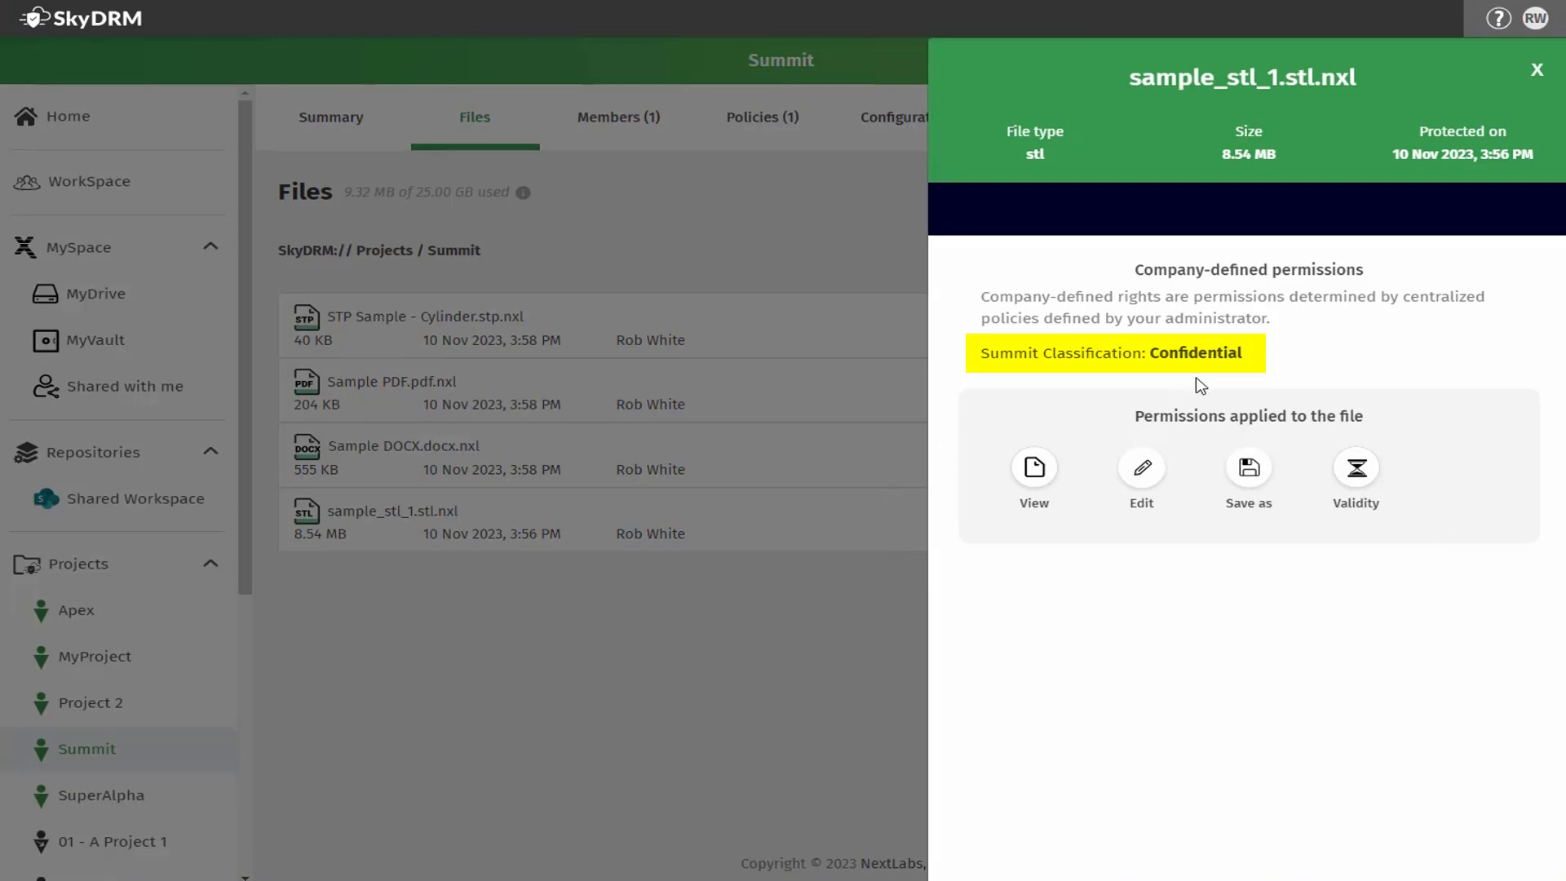
{"action": "left_click", "coordinate": [1530, 74]}
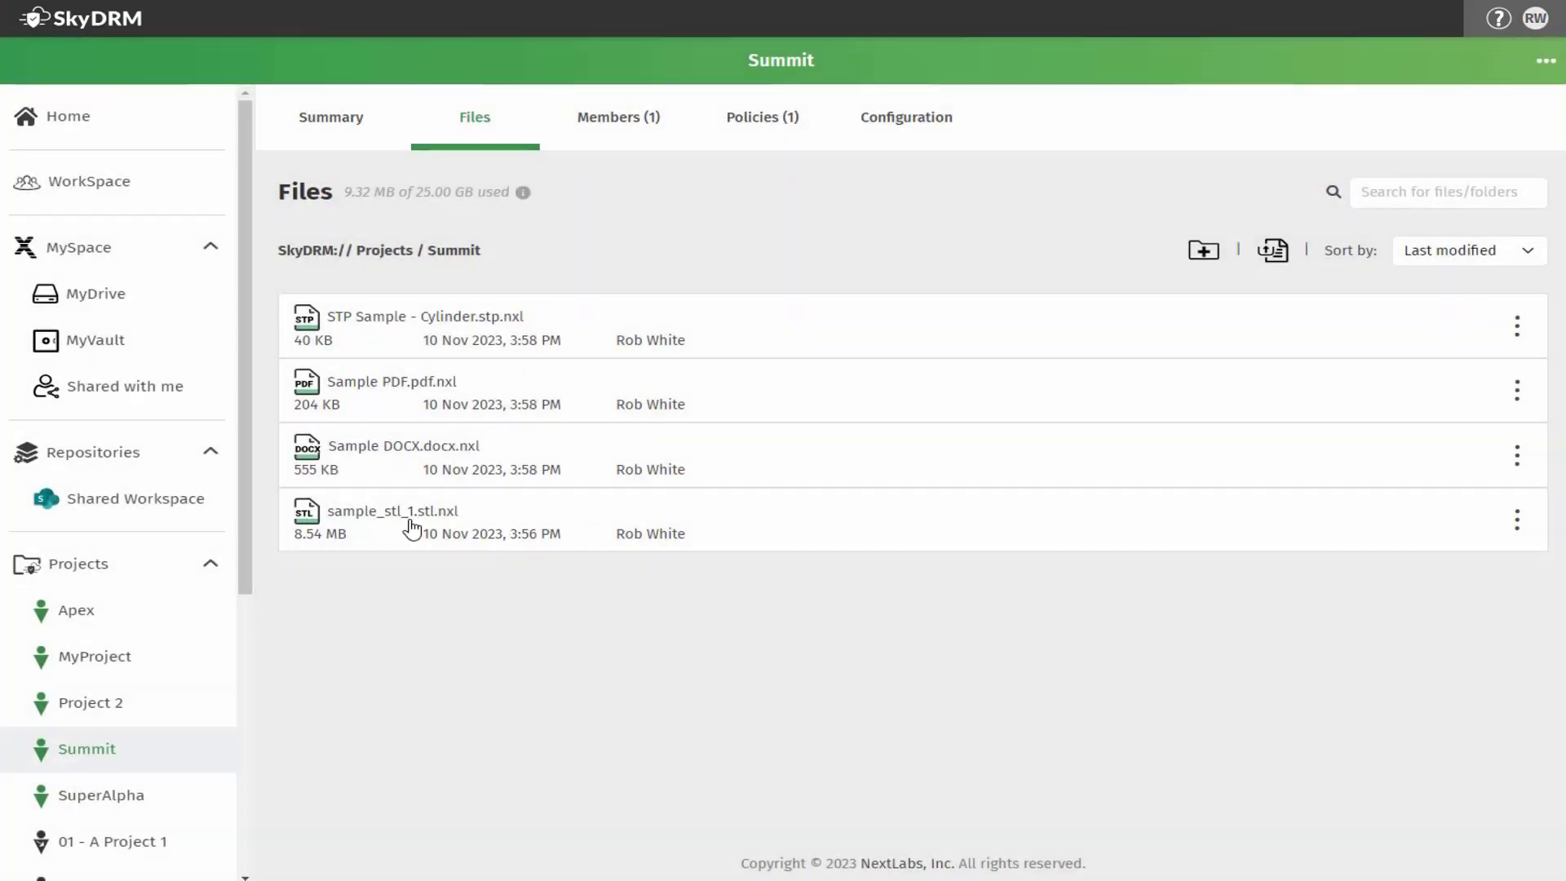
{"action": "left_click", "coordinate": [411, 525]}
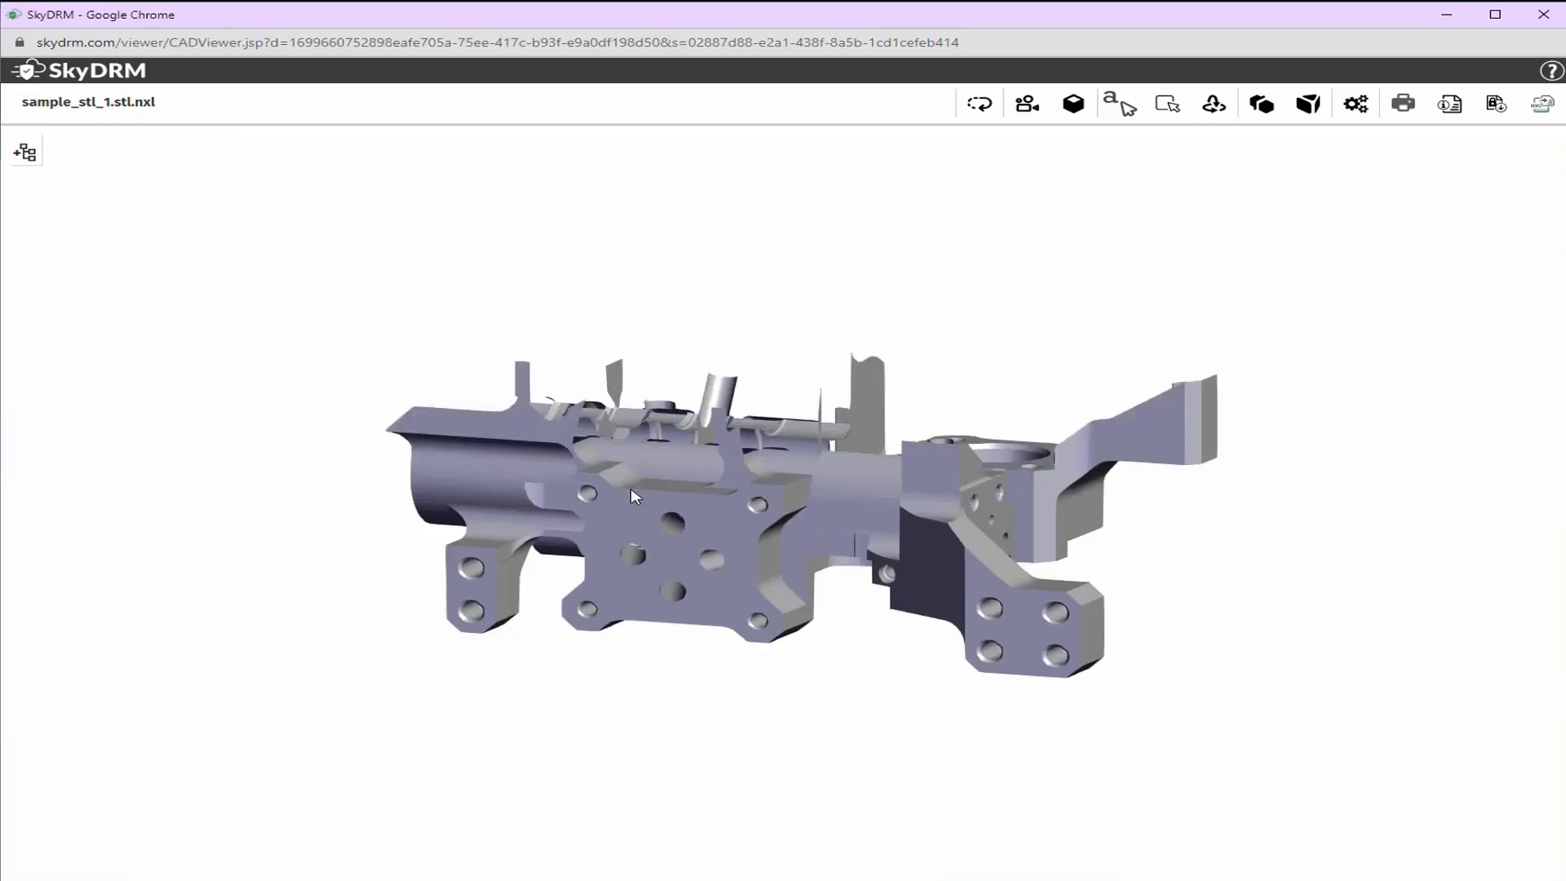
{"action": "left_click_drag", "start_coordinate": [898, 430], "coordinate": [220, 220]}
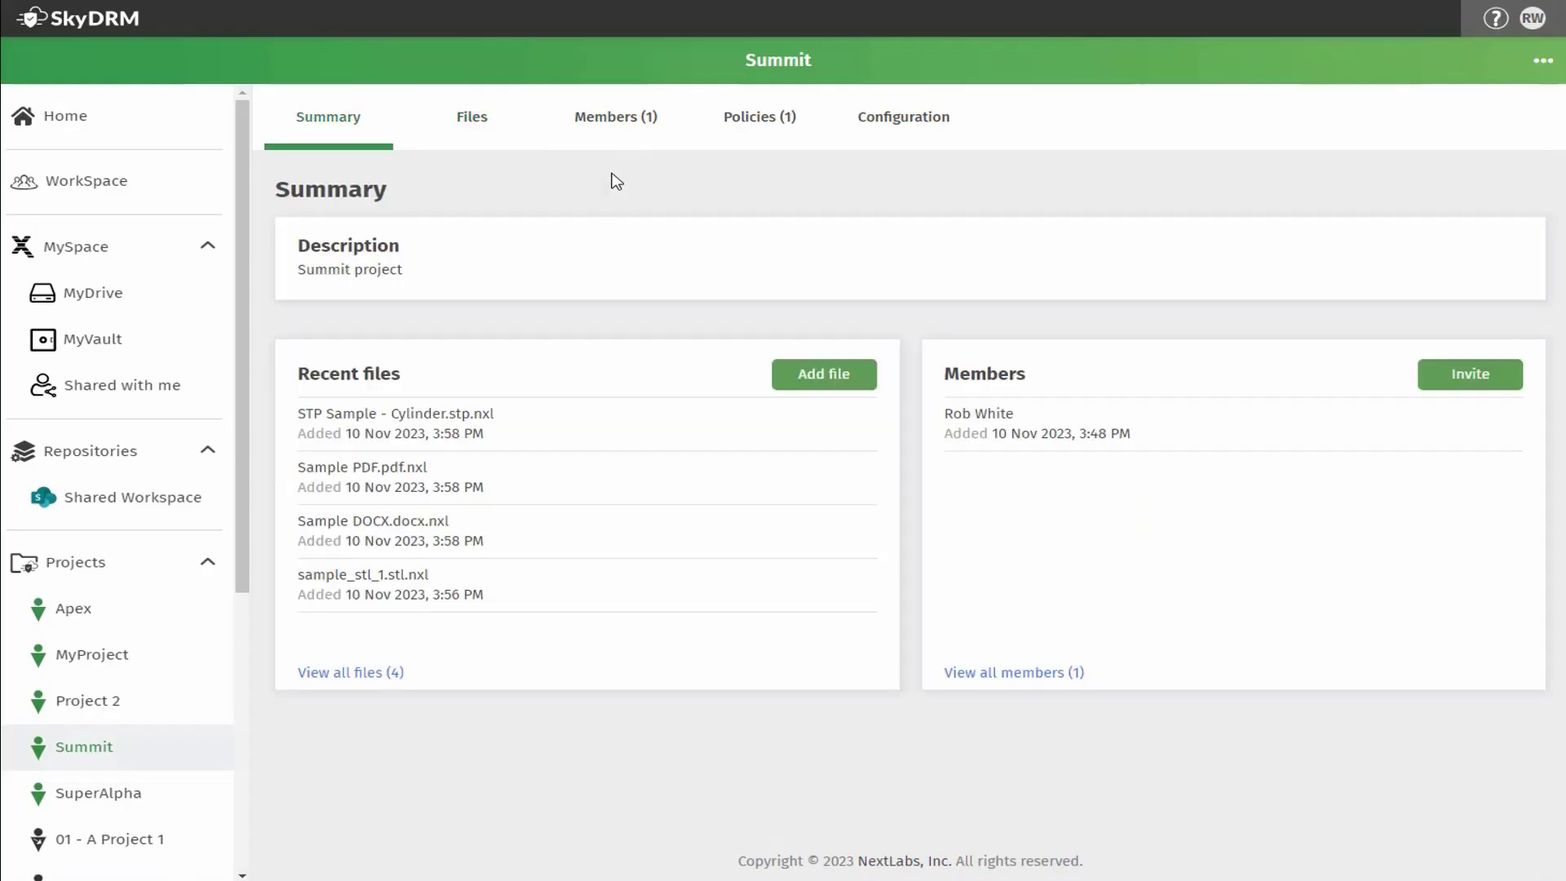
- Invite a new member to the Summit project by email address with the message "Please join Summit project"
{"action": "left_click", "coordinate": [682, 151]}
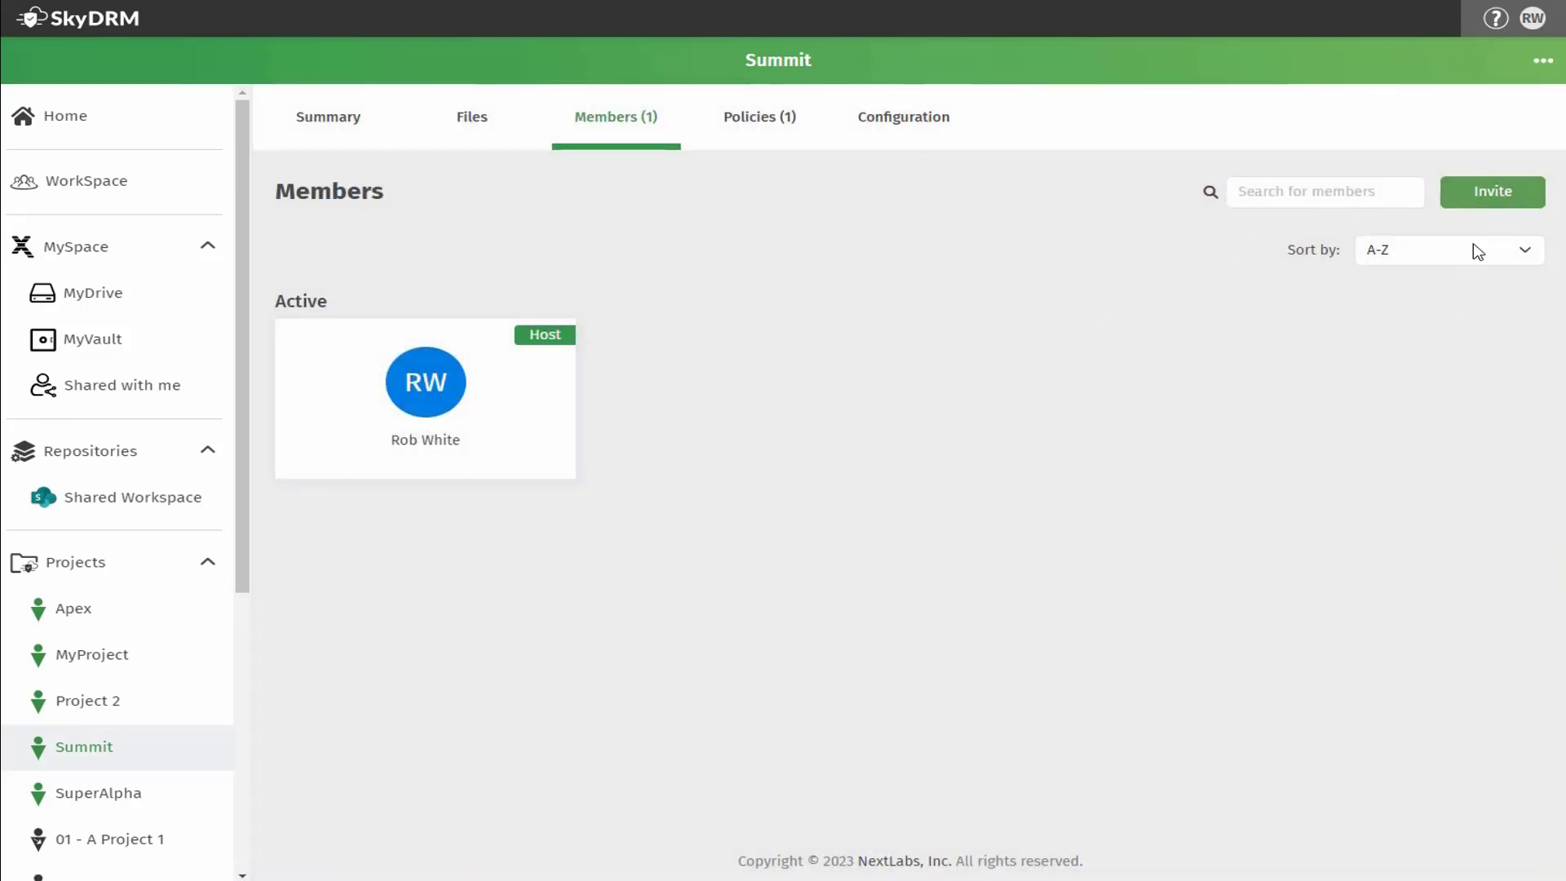
{"action": "left_click", "coordinate": [1493, 199]}
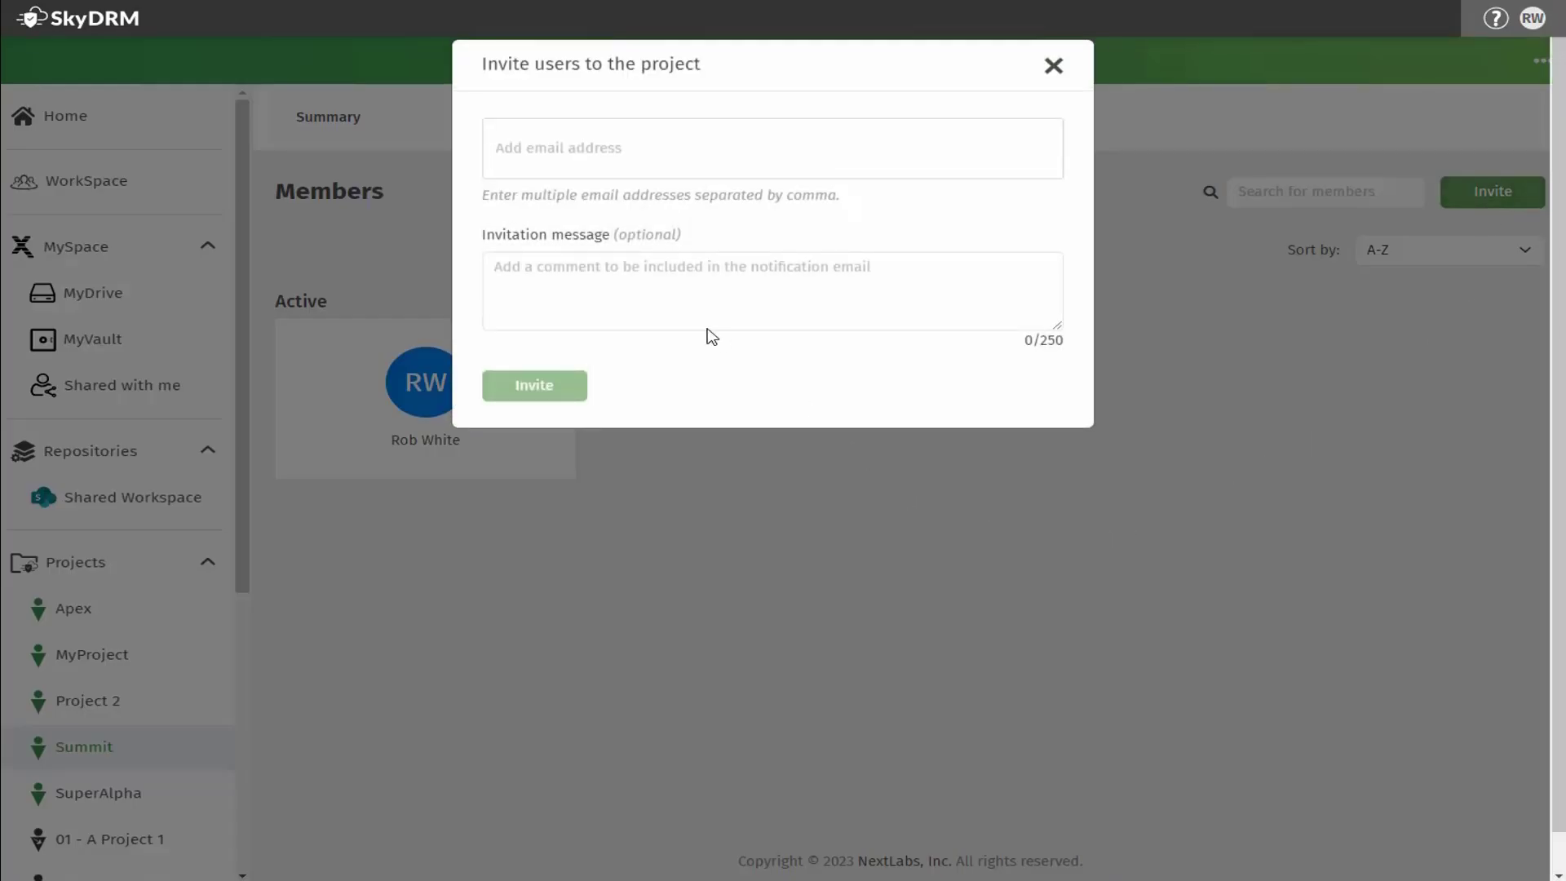
{"action": "left_click", "coordinate": [650, 155]}
{"action": "key", "text": "ctrl+v"}
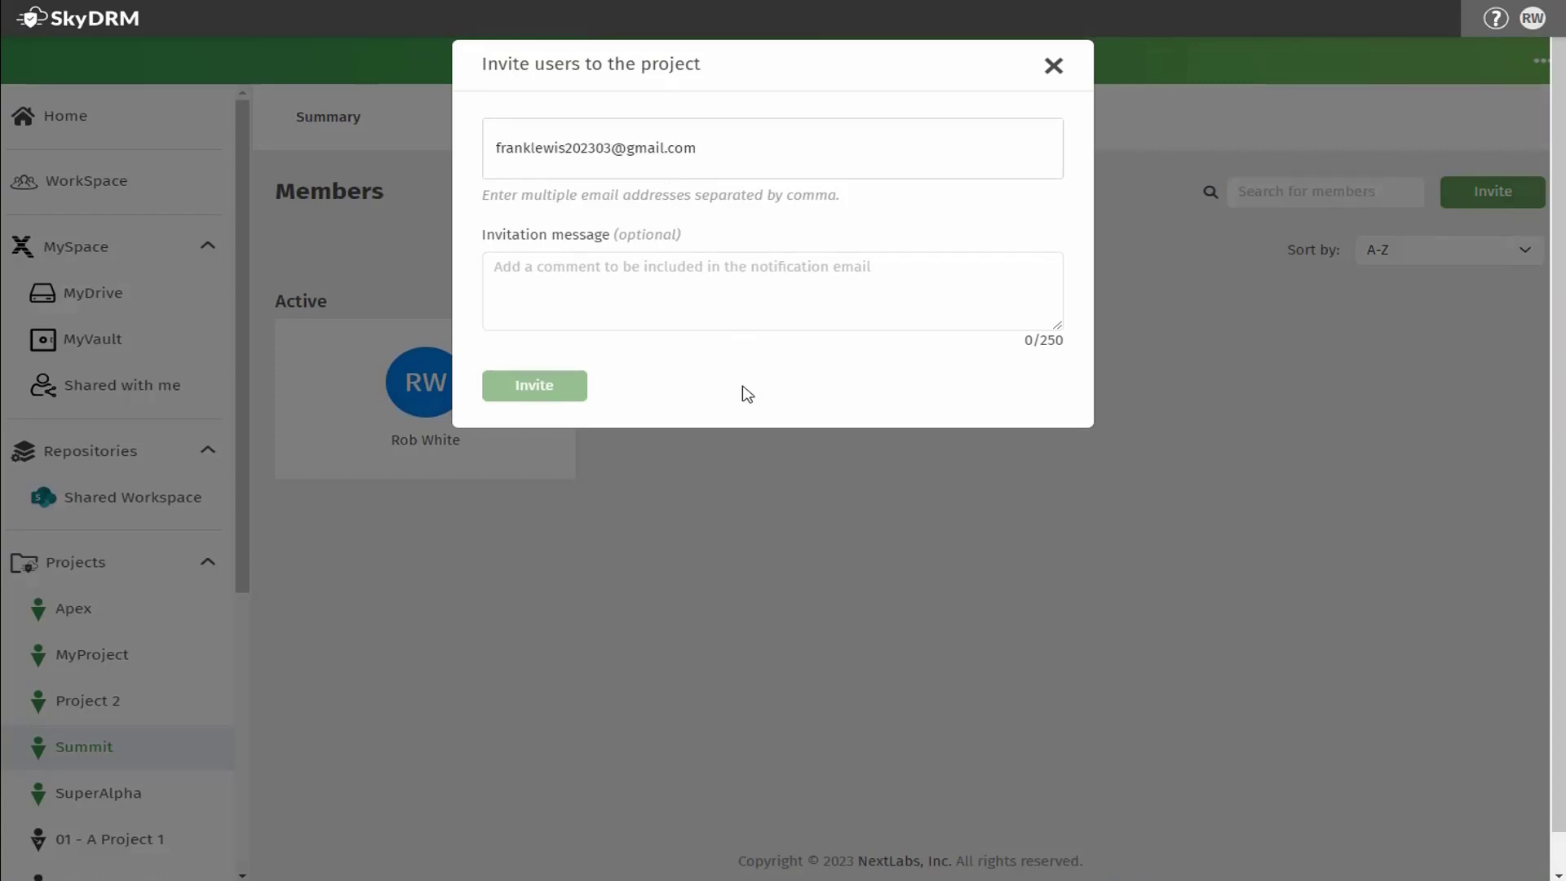
{"action": "left_click", "coordinate": [588, 281]}
{"action": "type", "text": "Please join Summit project"}
{"action": "left_click", "coordinate": [560, 388]}
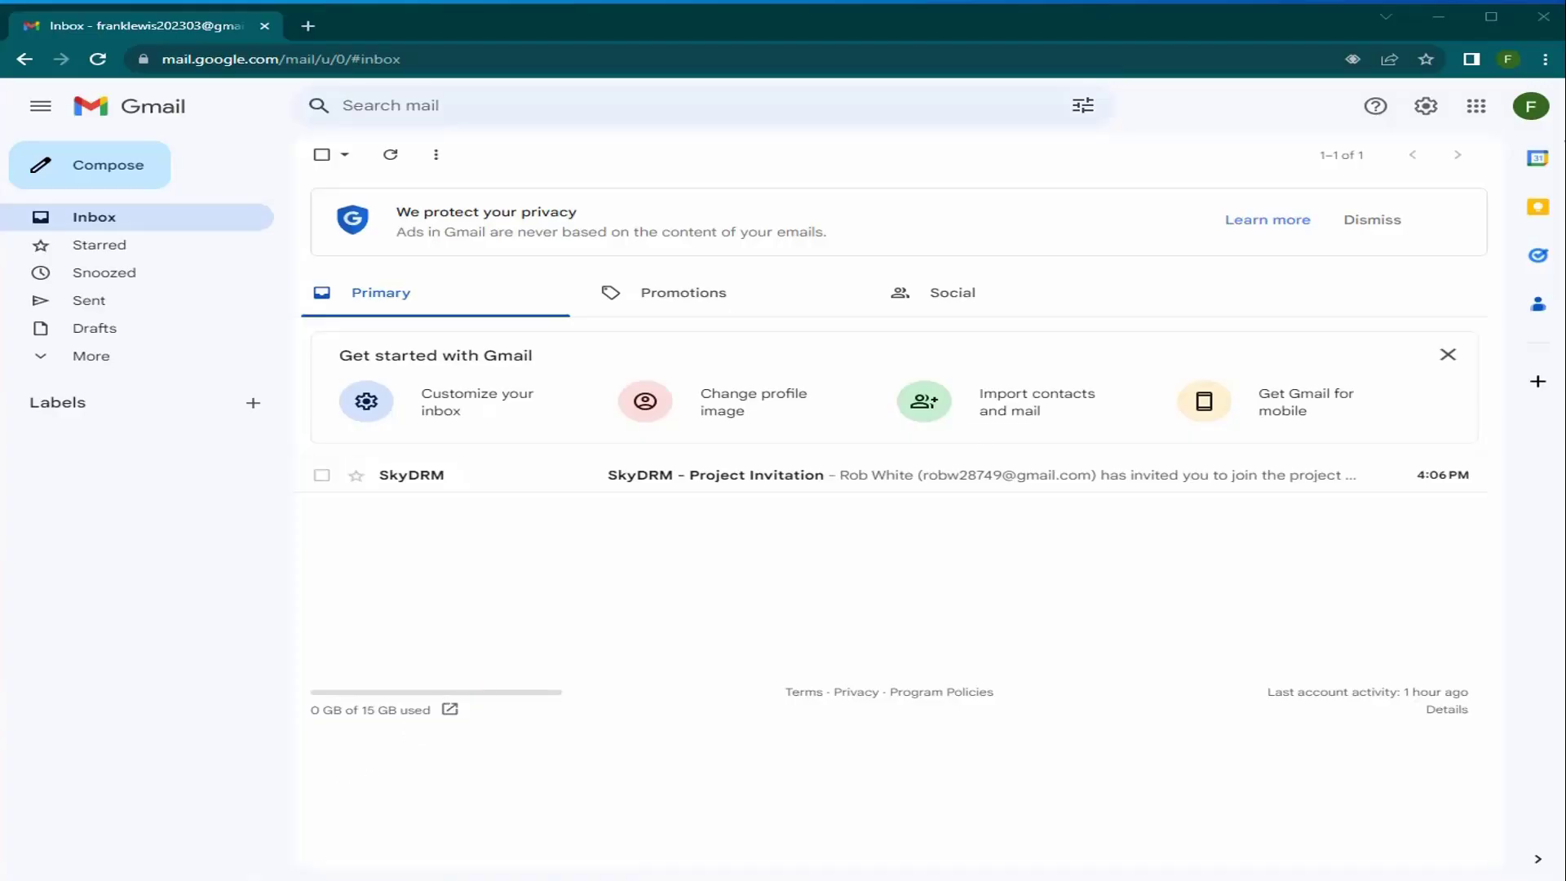
- In the invitee's Gmail, check the signed-in account, open the SkyDRM project invitation email and follow it to join the project
{"action": "left_click", "coordinate": [1531, 108]}
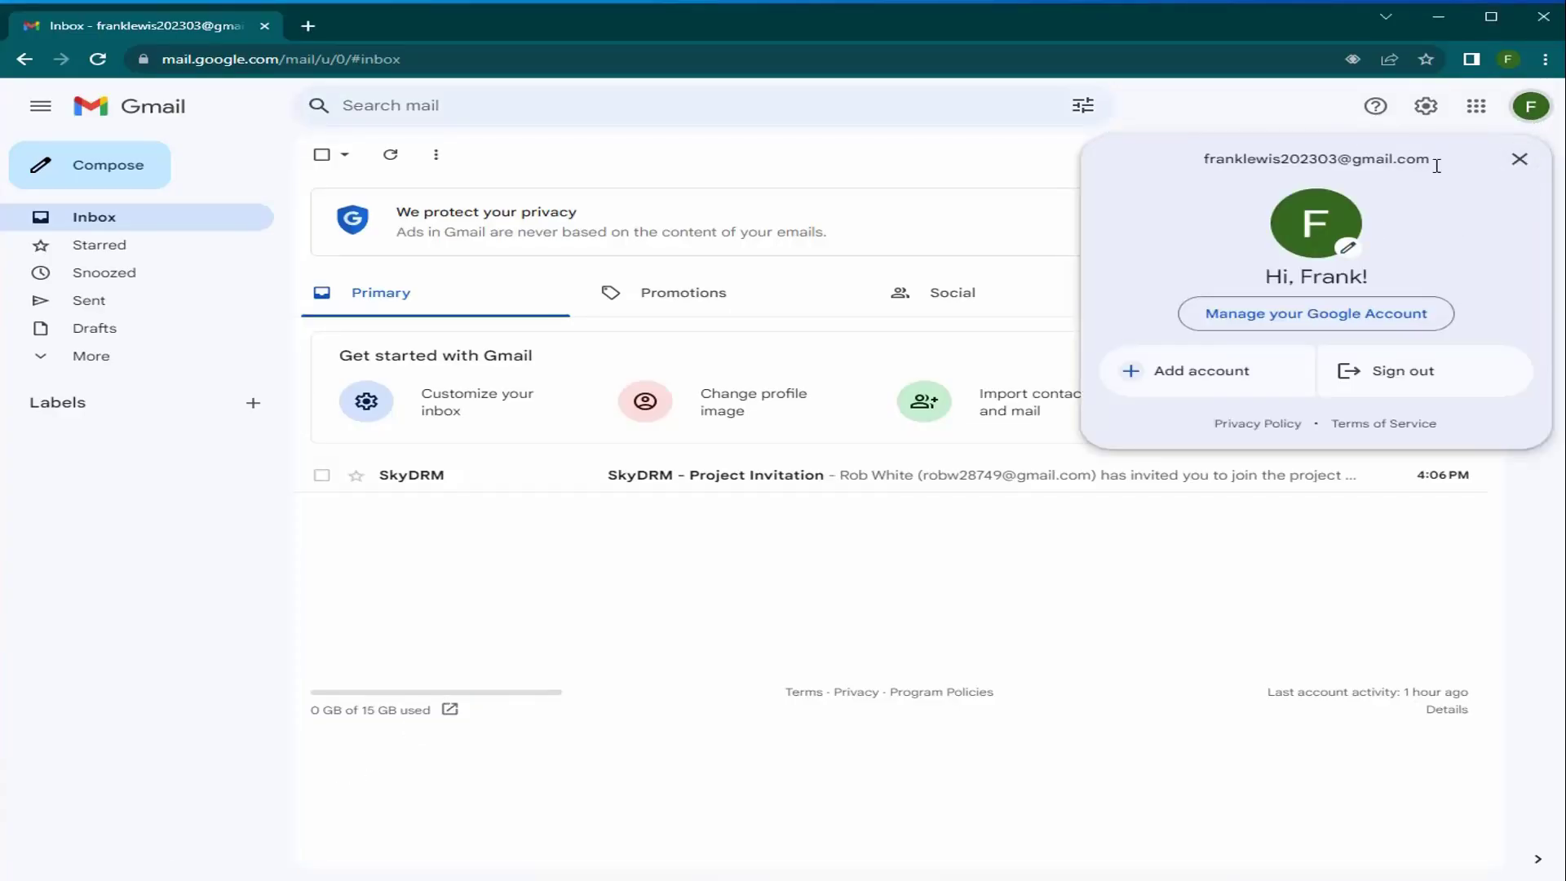
{"action": "left_click", "coordinate": [1520, 161]}
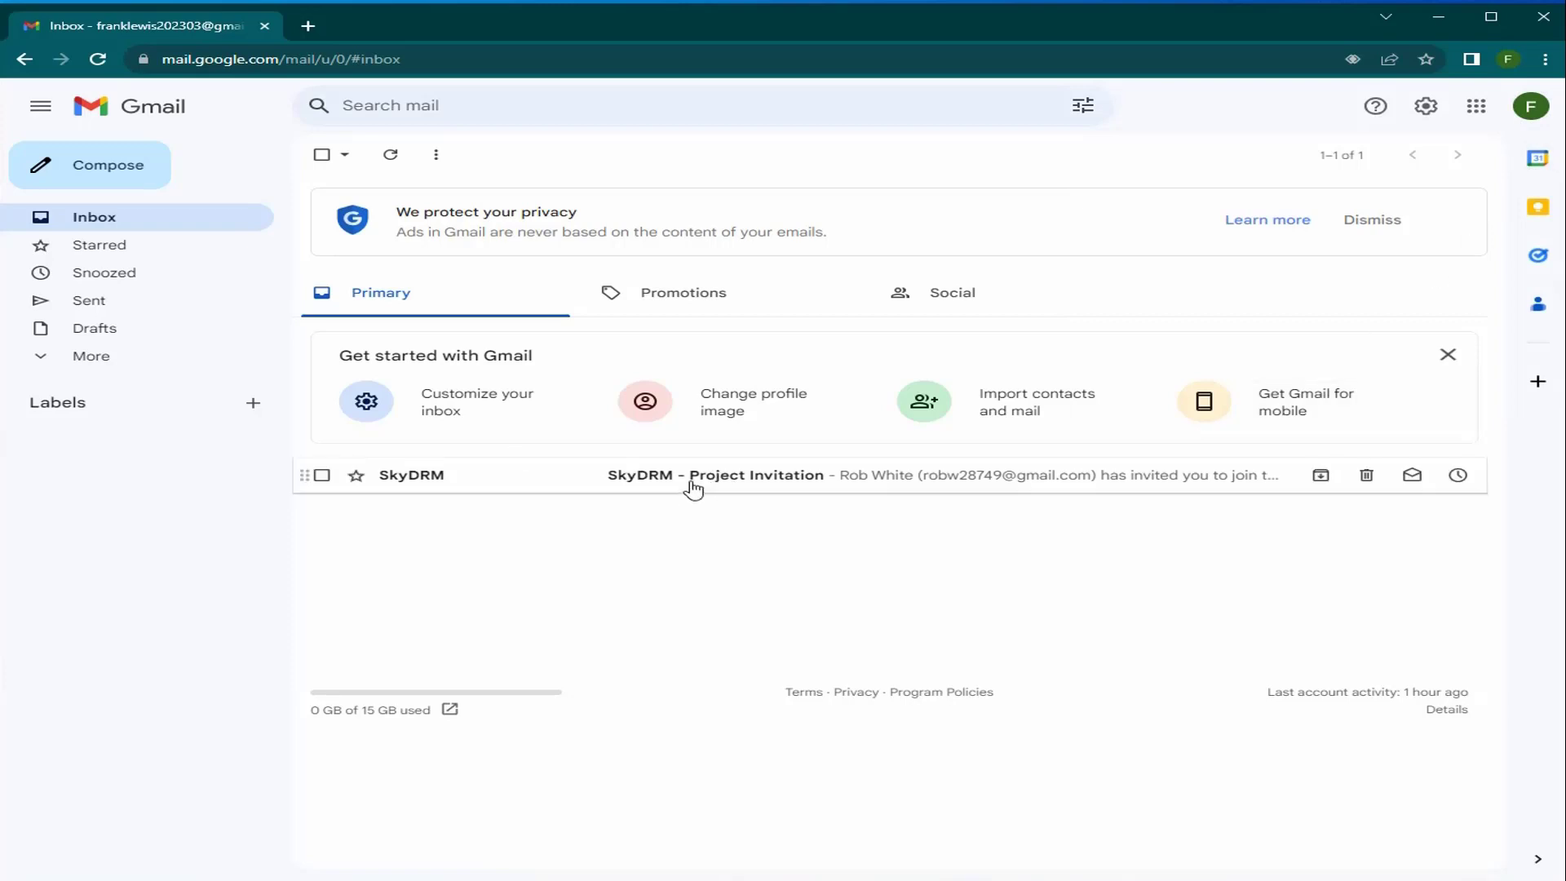
{"action": "left_click", "coordinate": [783, 482]}
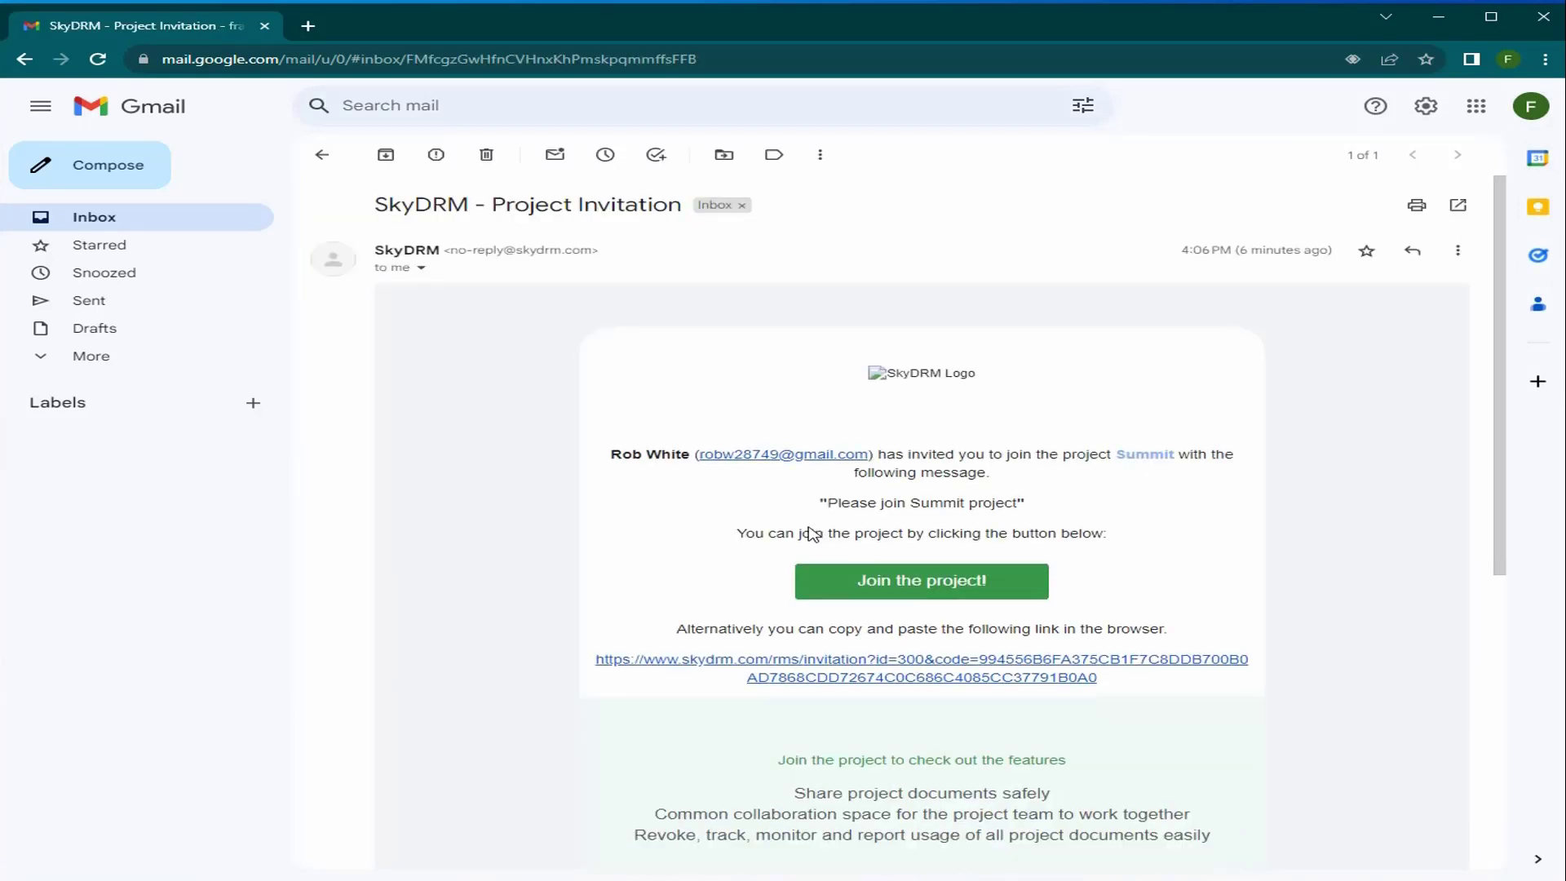
{"action": "left_click", "coordinate": [916, 596]}
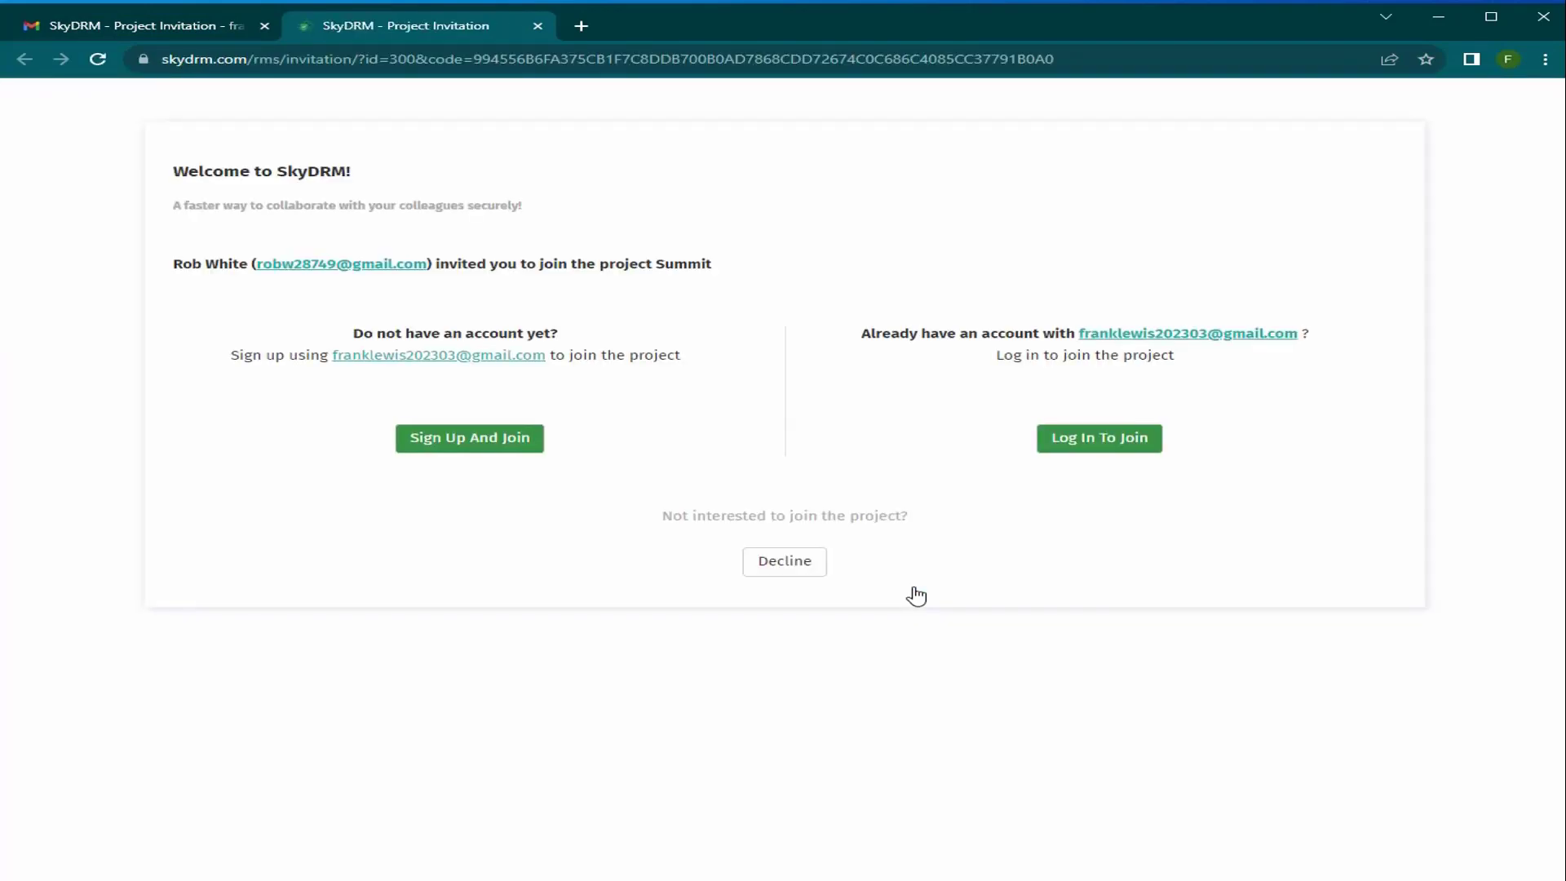
- Choose to sign up and join the project, and send the completed registration request for a Personal account
{"action": "left_click", "coordinate": [495, 449]}
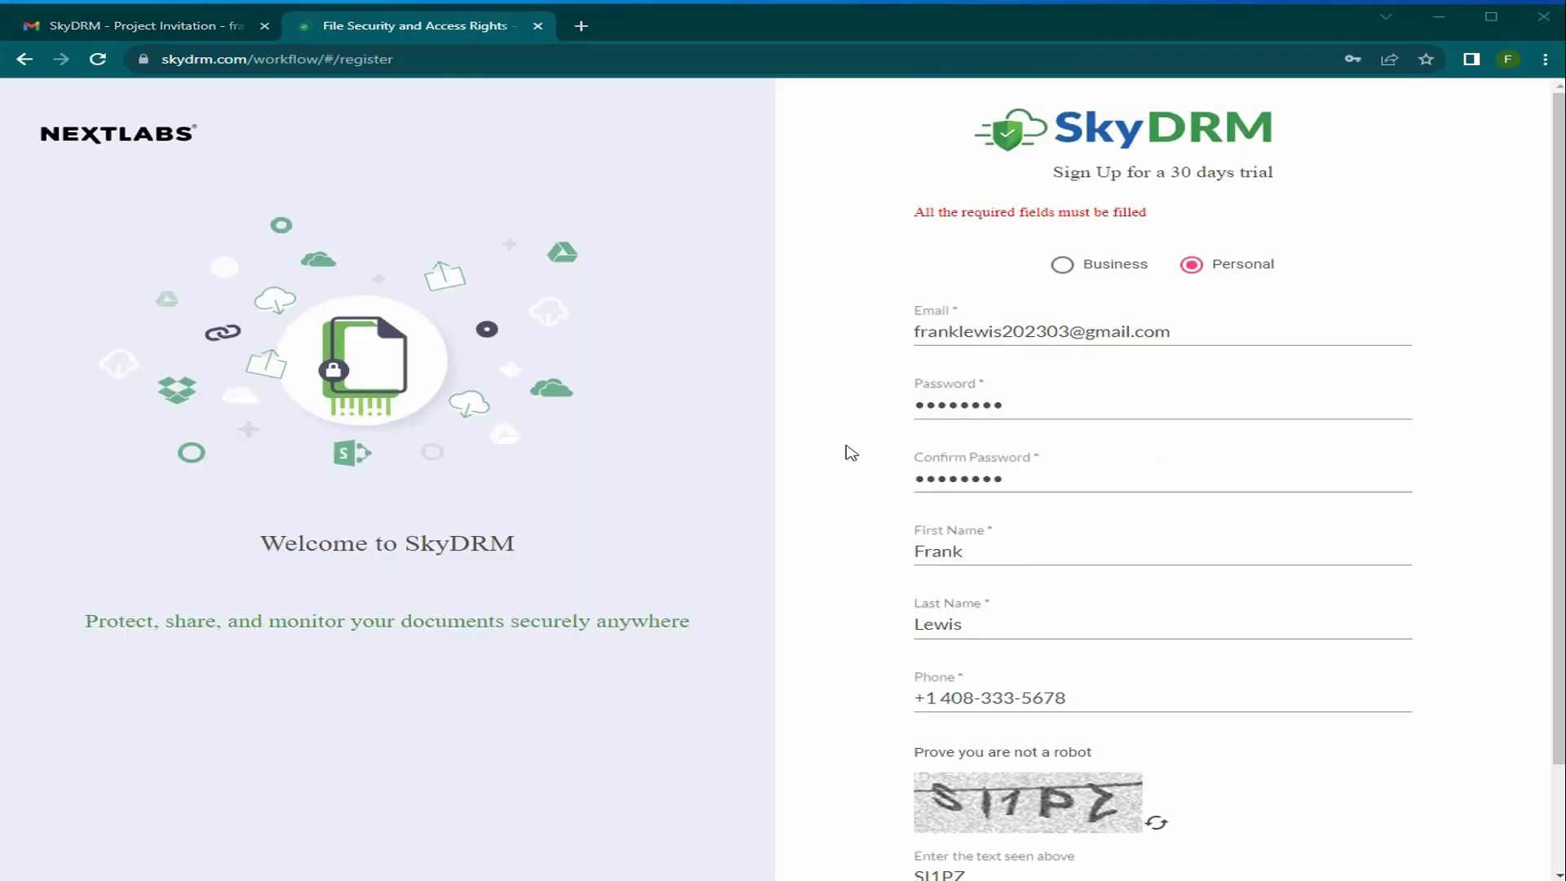
{"action": "scroll", "coordinate": [843, 429], "scroll_direction": "down", "scroll_amount": 2}
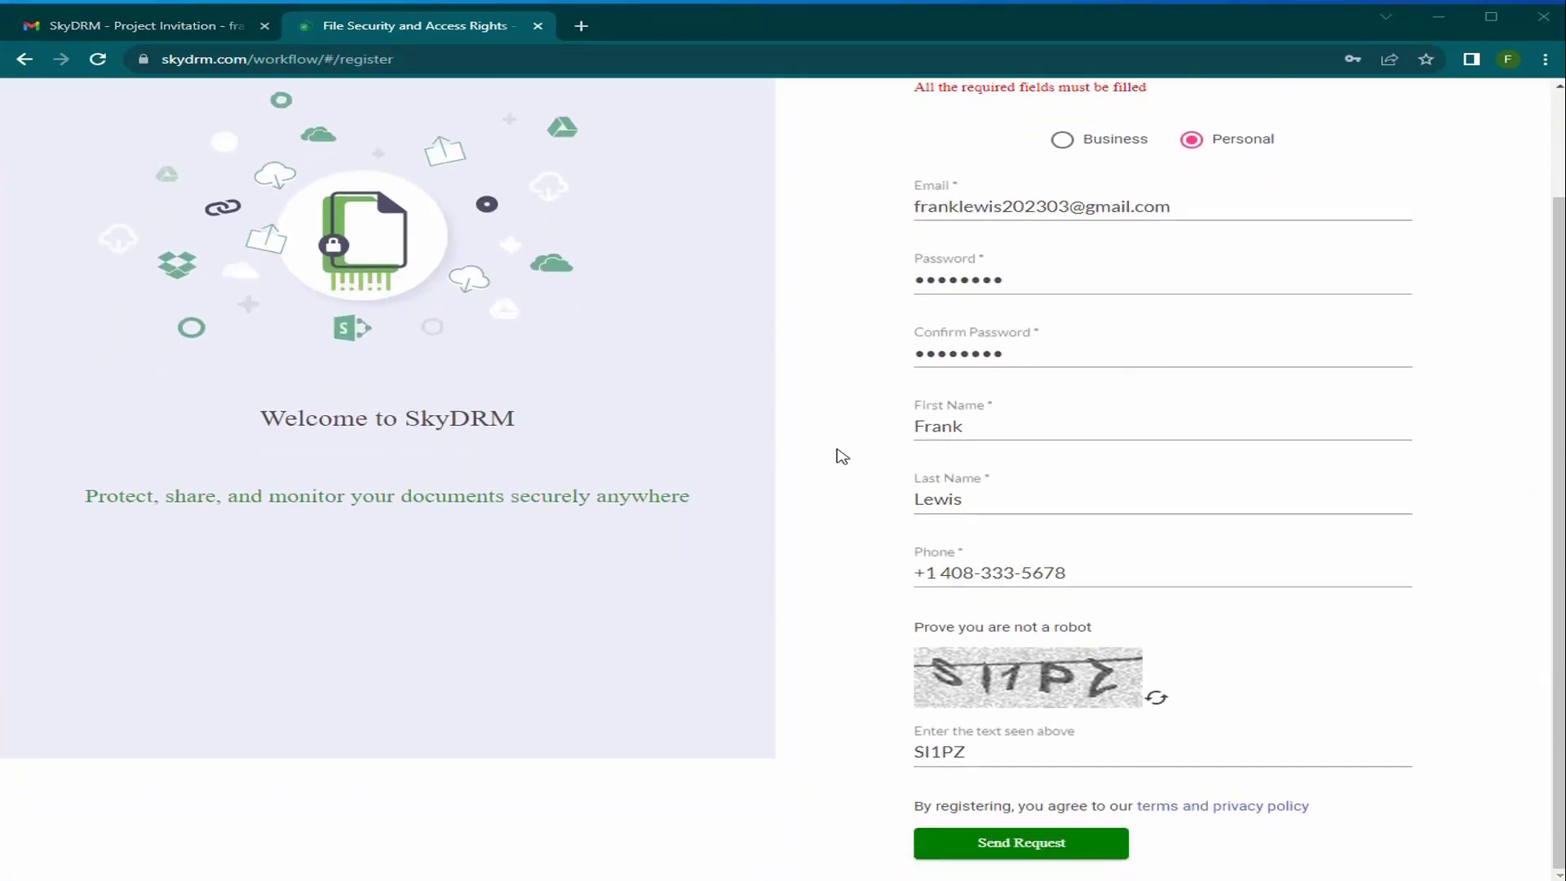
{"action": "left_click", "coordinate": [1051, 851]}
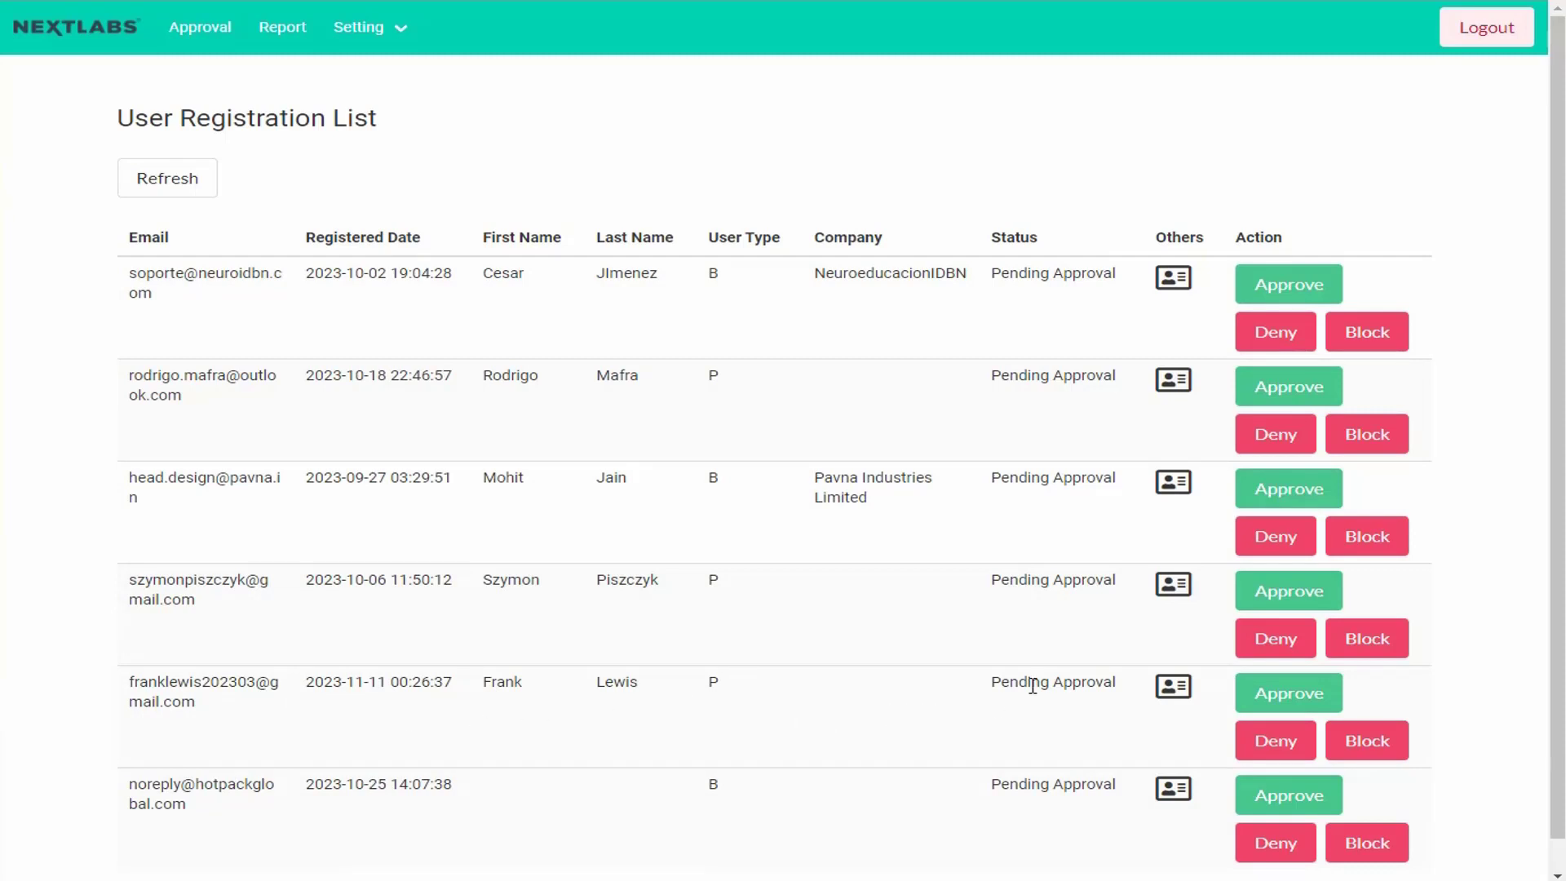
- In the NextLabs User Registration List, approve the invitee's pending registration by entering the CAPTCHA text
{"action": "left_click", "coordinate": [1298, 700]}
{"action": "type", "text": "P5O47"}
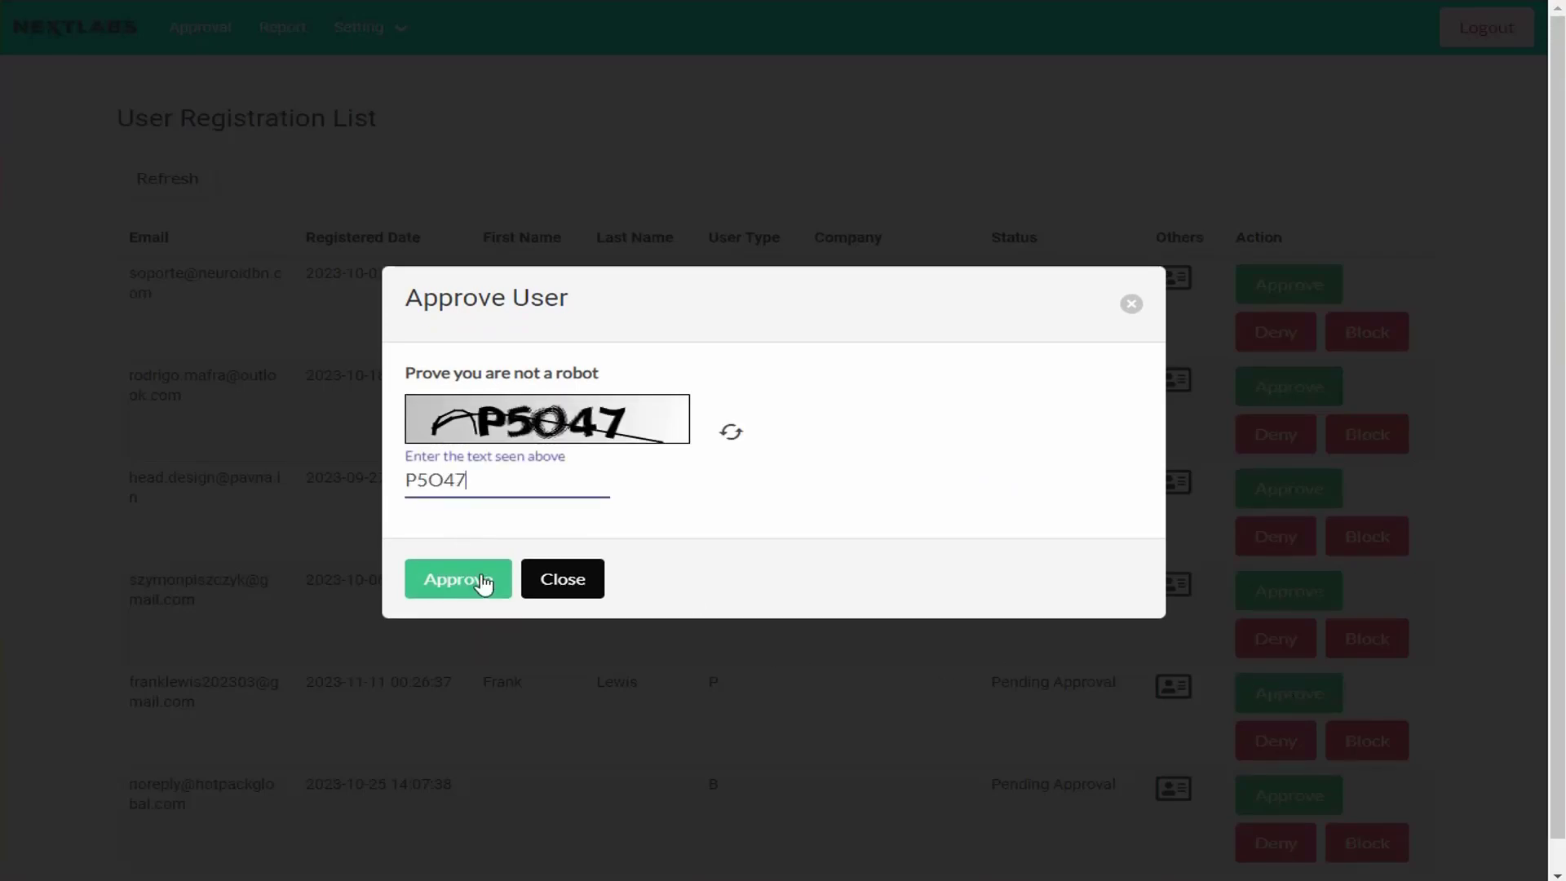
{"action": "left_click", "coordinate": [483, 587]}
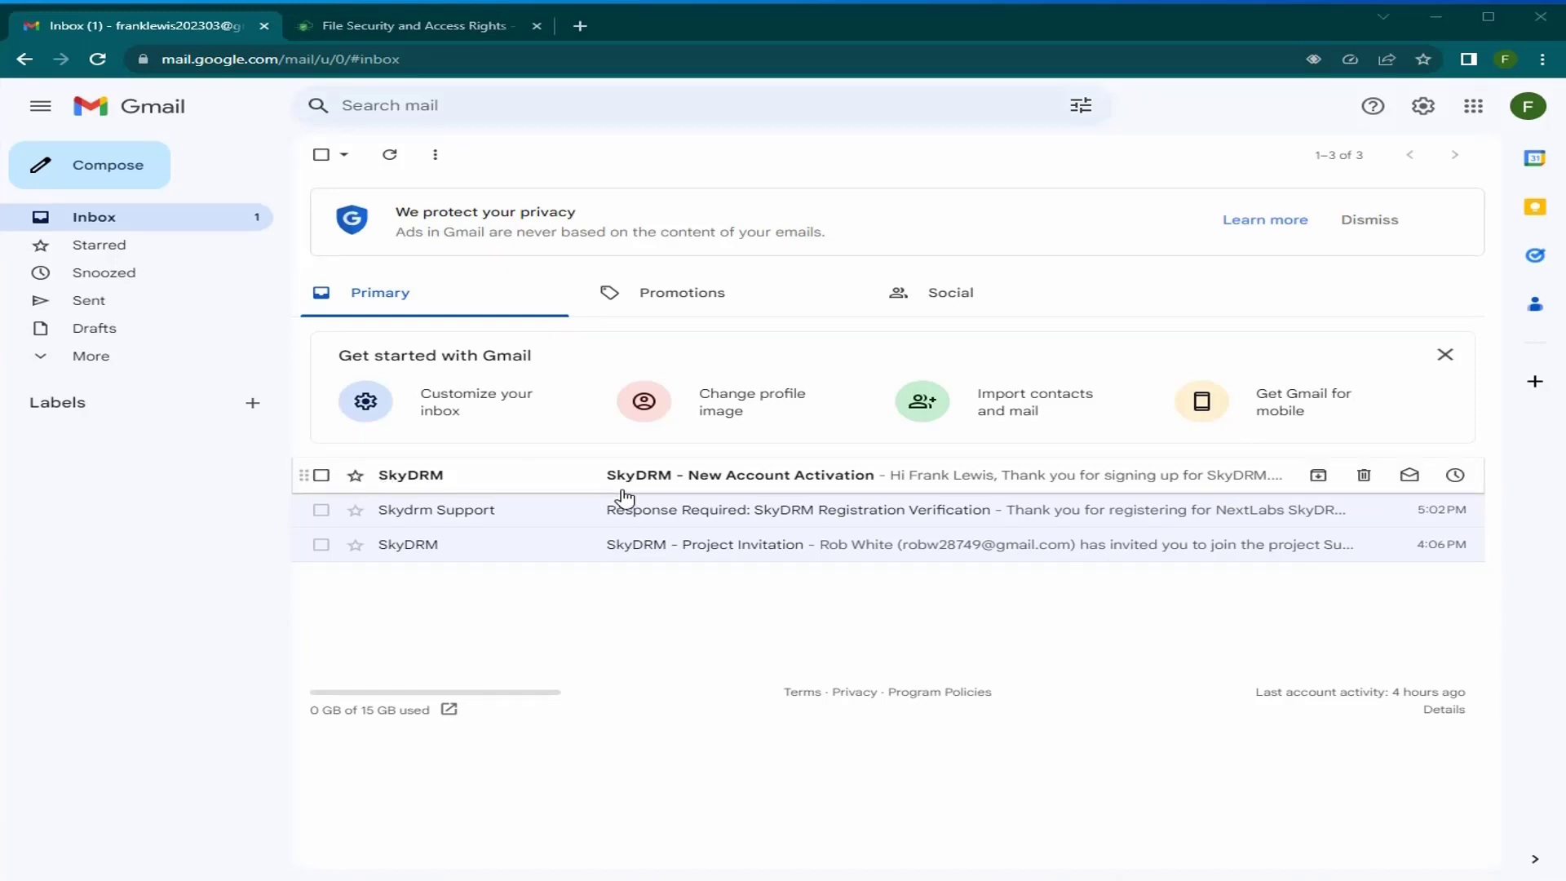
- In the invitee's Gmail, open the SkyDRM new account activation email and activate the account
{"action": "left_click", "coordinate": [744, 485]}
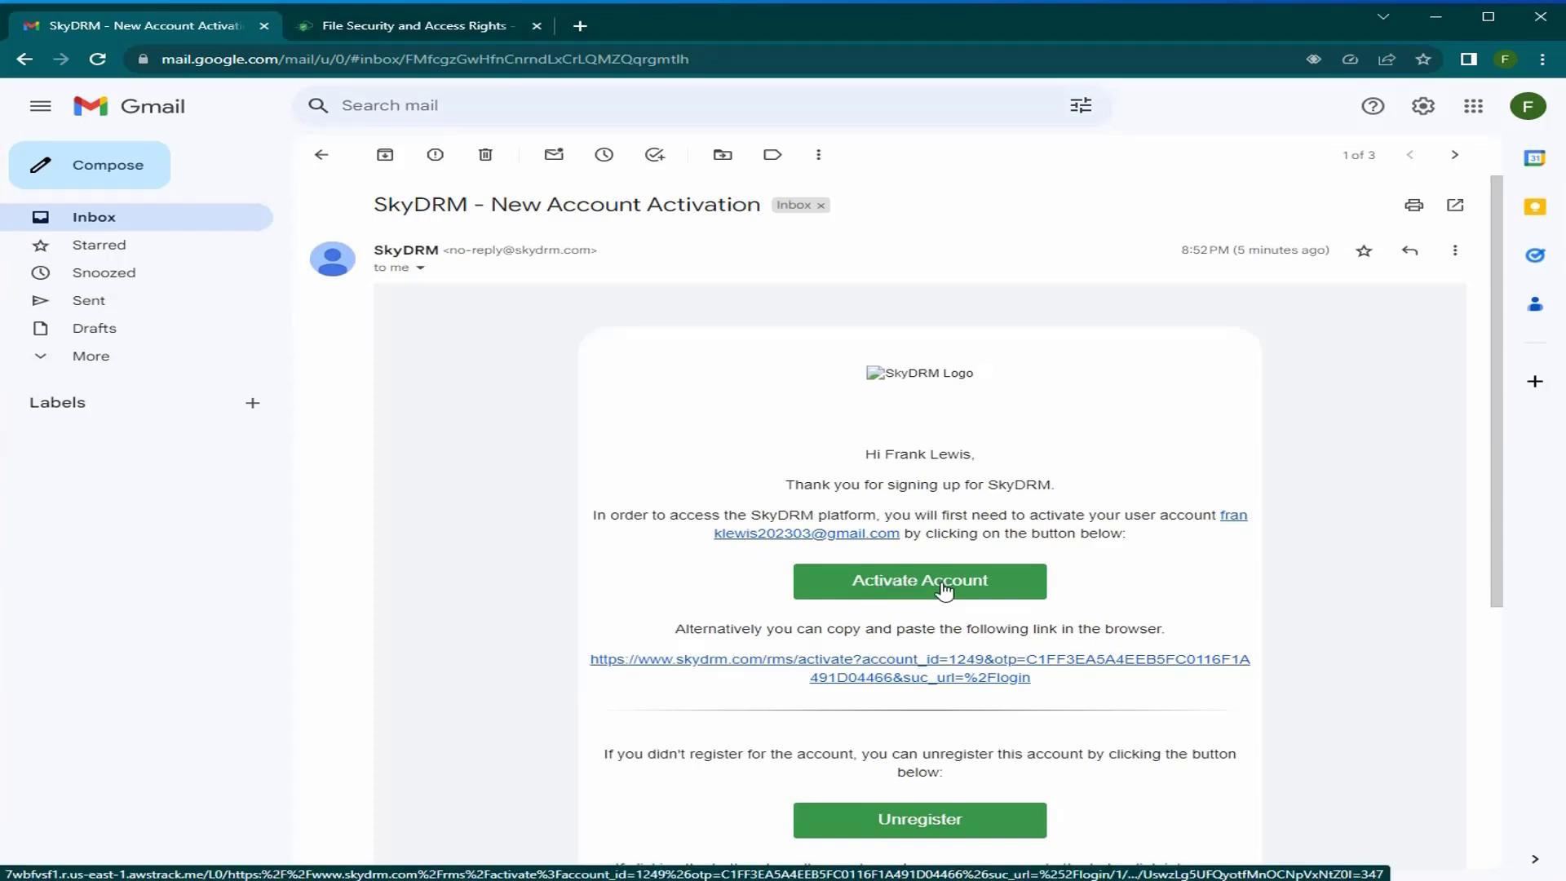
{"action": "left_click", "coordinate": [898, 585]}
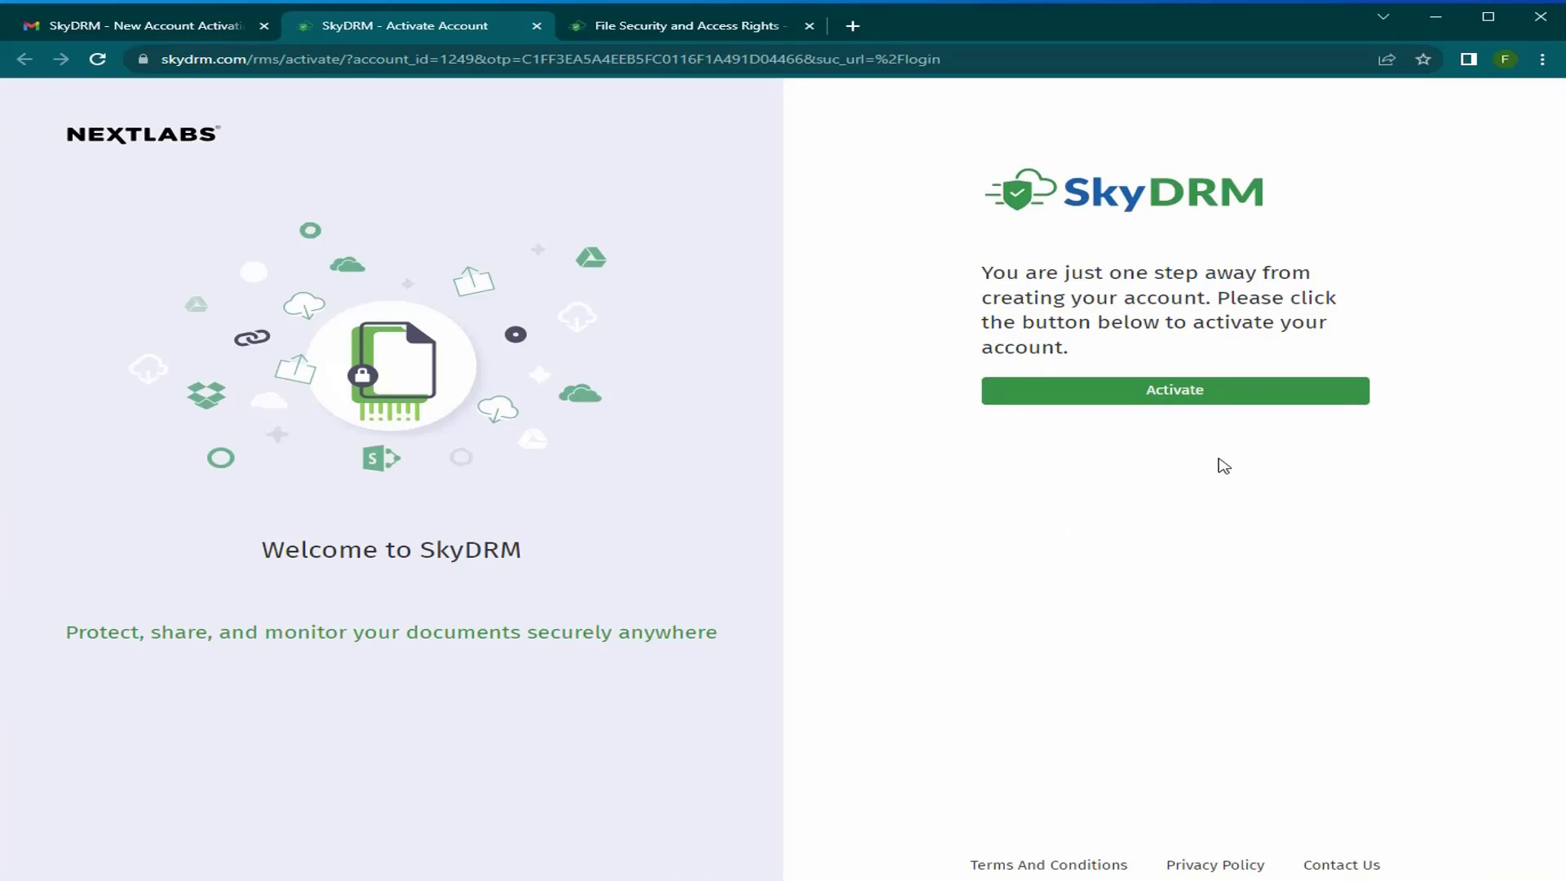
{"action": "left_click", "coordinate": [1196, 396]}
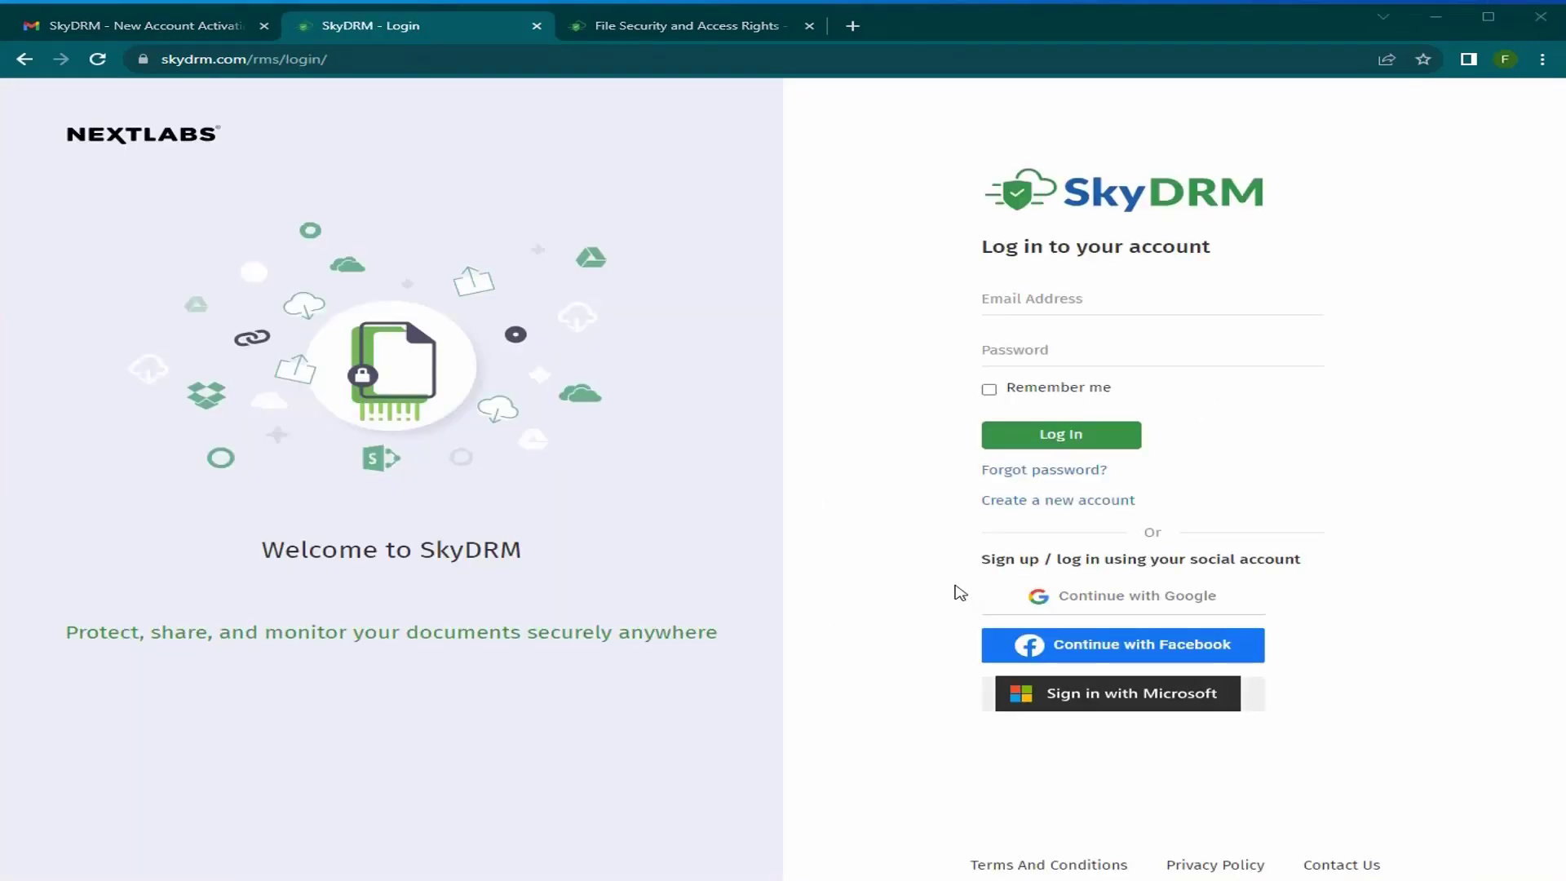
- Log in to SkyDRM with the invitee's email address and account password
{"action": "left_click", "coordinate": [1055, 306]}
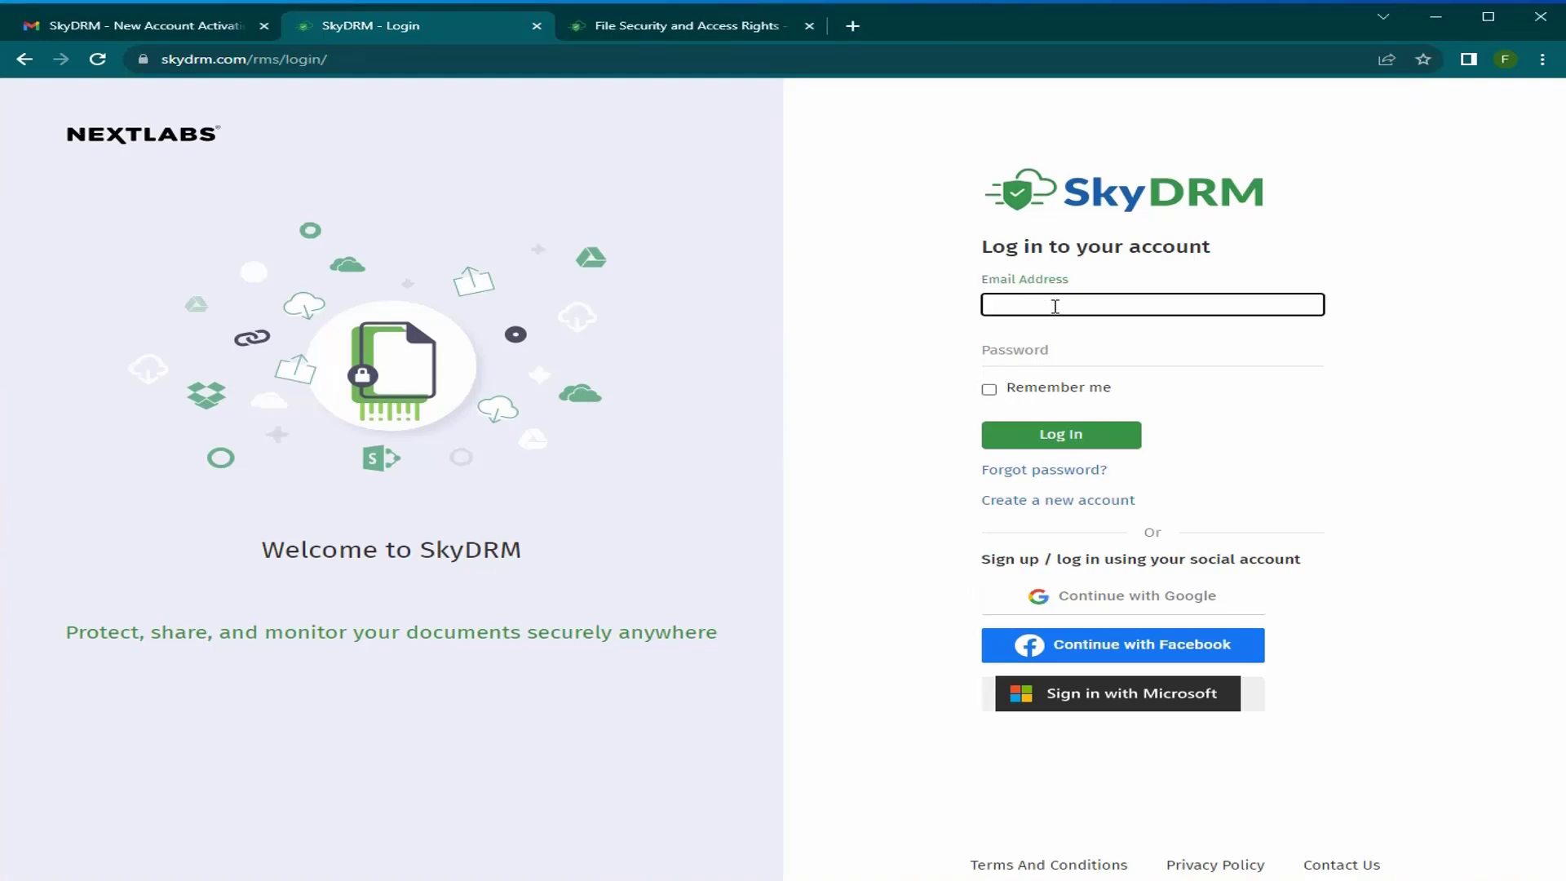
{"action": "key", "text": "ctrl+v"}
{"action": "left_click", "coordinate": [1099, 354]}
{"action": "type", "text": "***"}
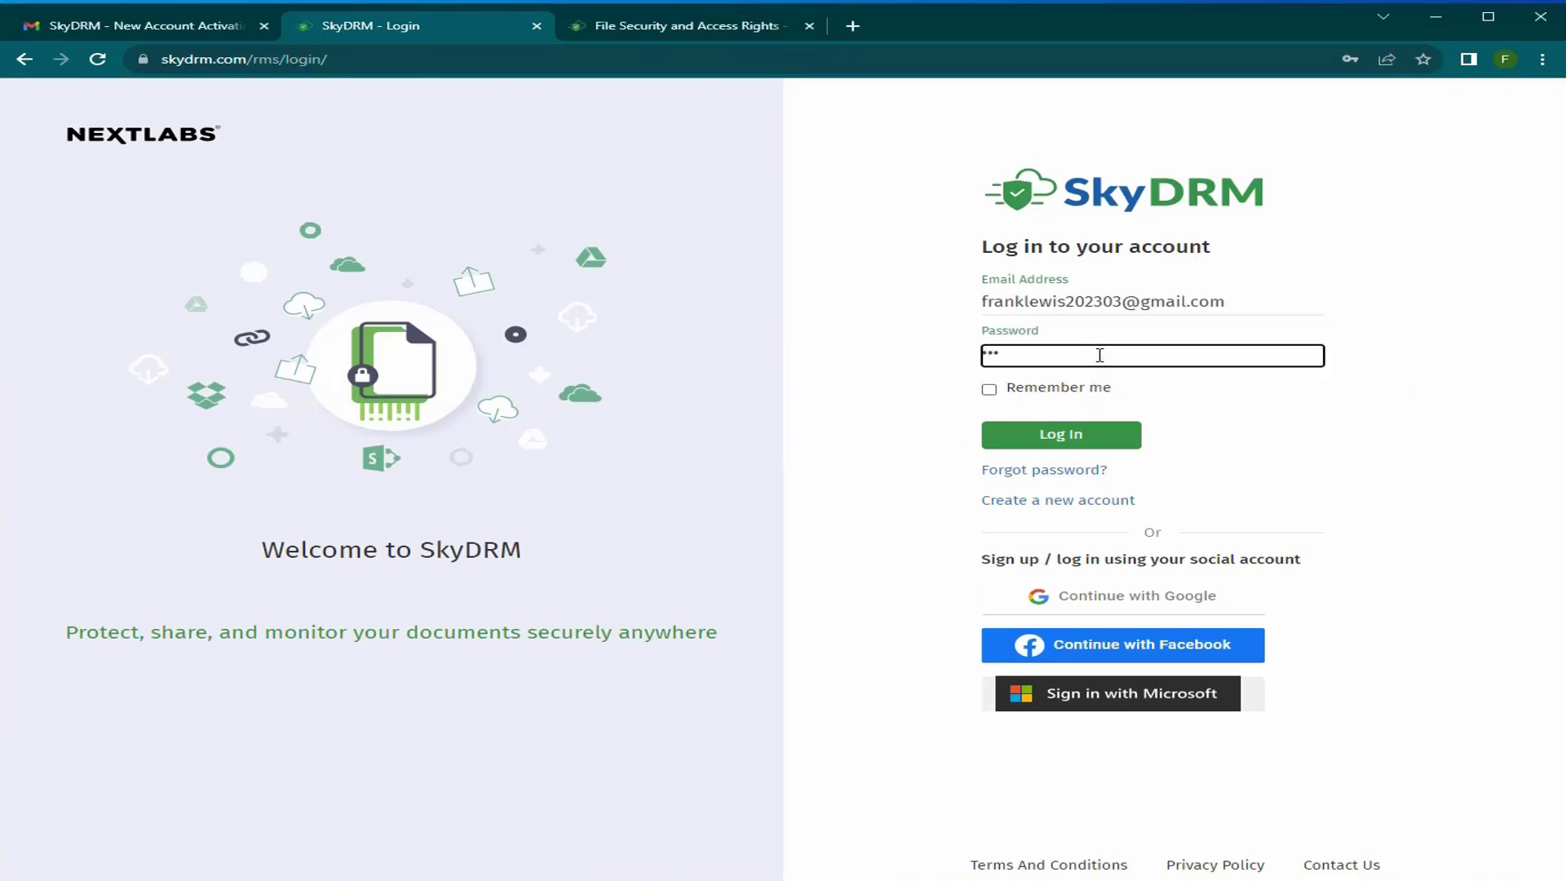
{"action": "type", "text": "*****"}
{"action": "key", "text": "Return"}
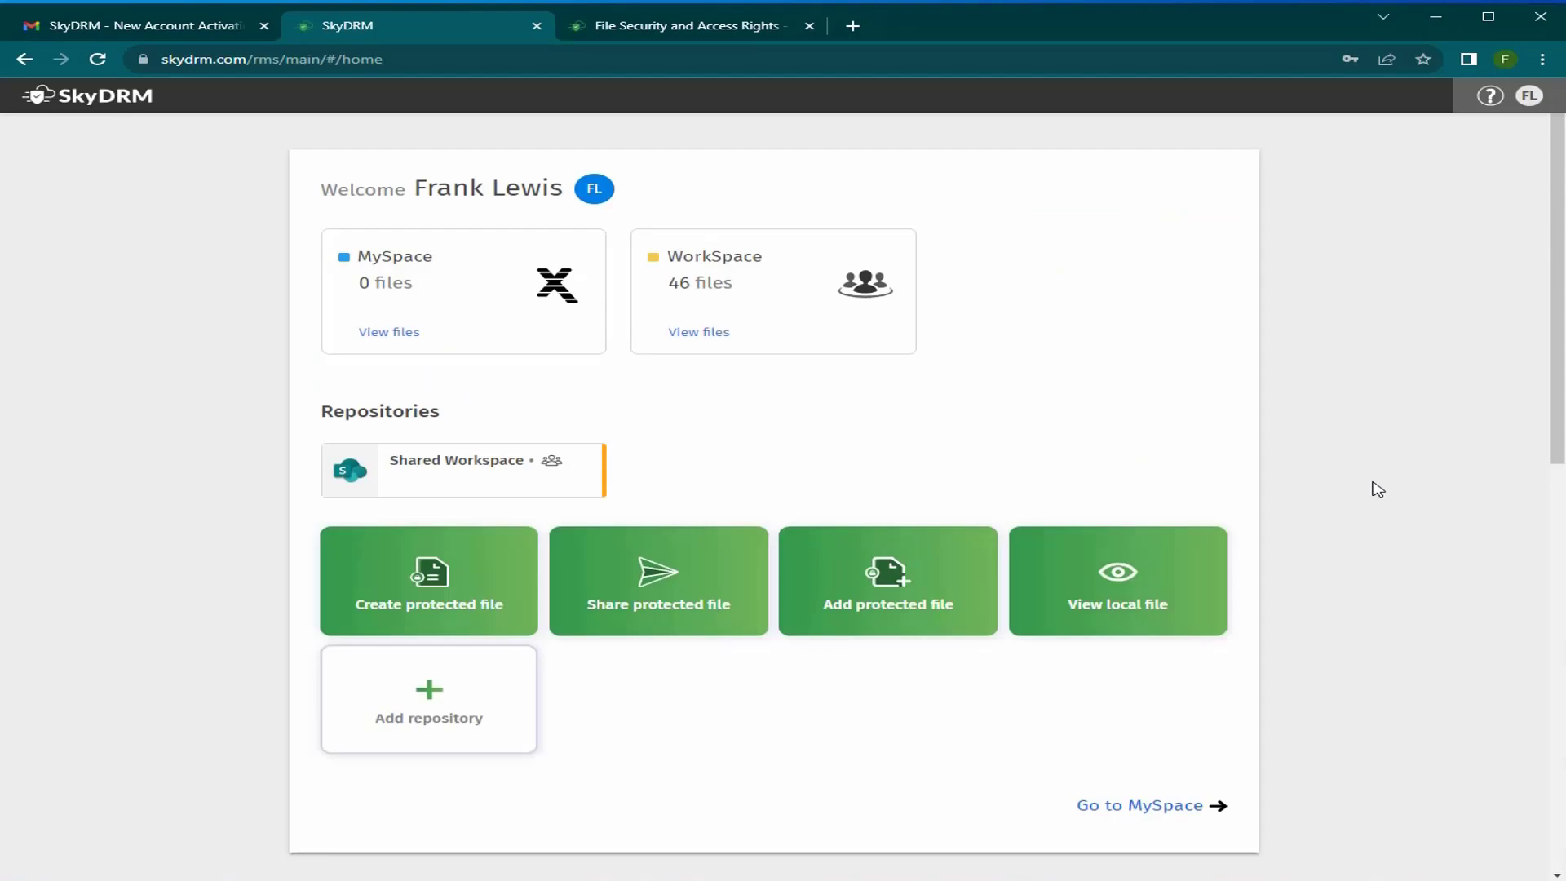
- Accept the pending invitation to the Summit project and open the project's file list
{"action": "scroll", "coordinate": [1378, 489], "scroll_direction": "down", "scroll_amount": 4}
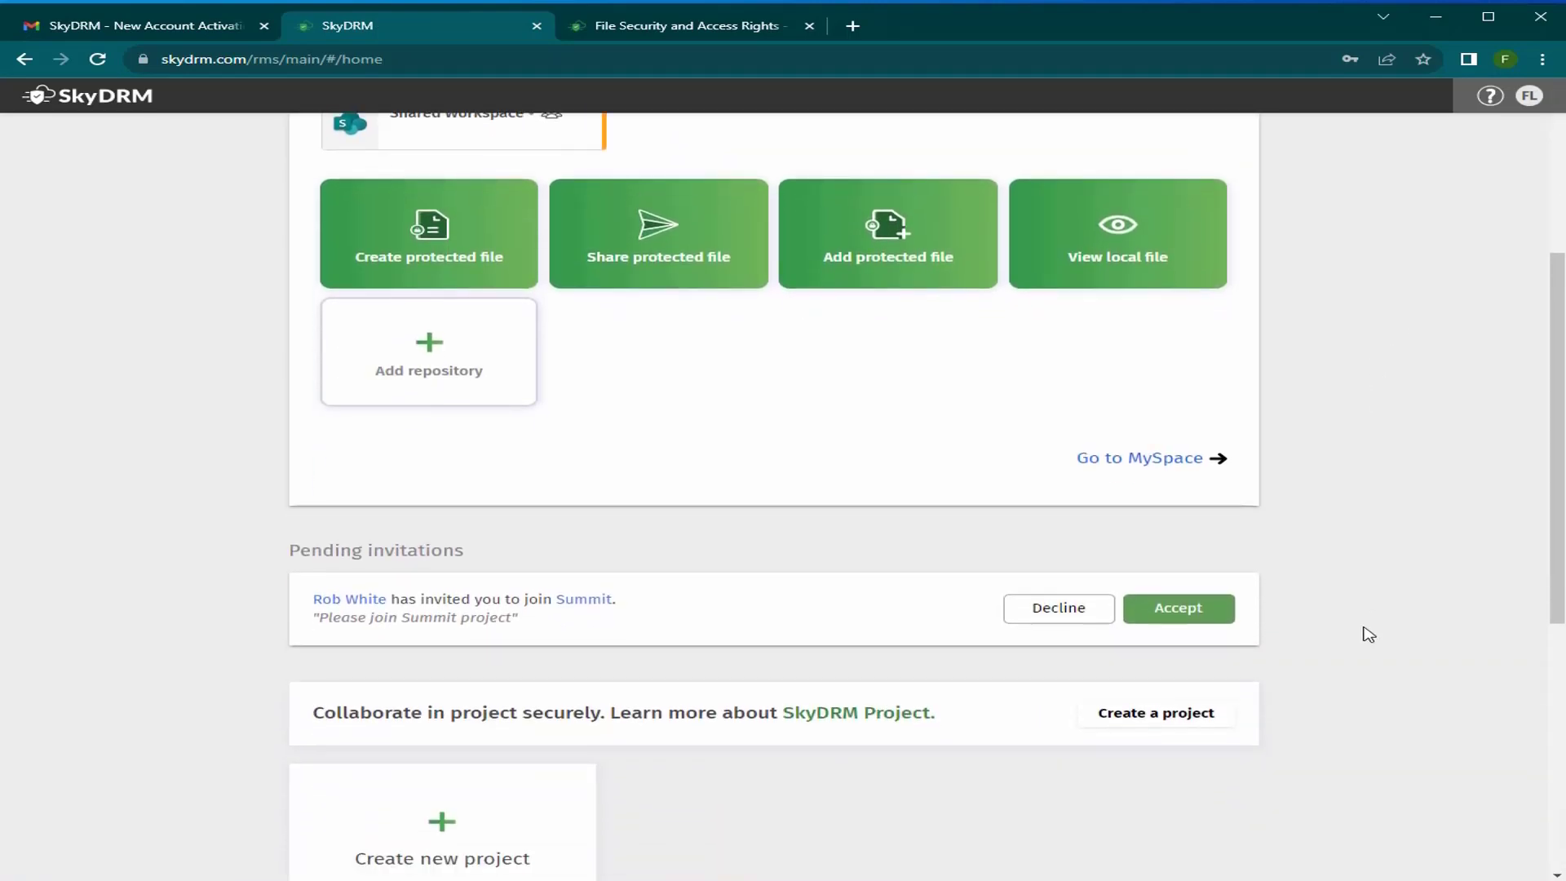
{"action": "left_click", "coordinate": [1146, 608]}
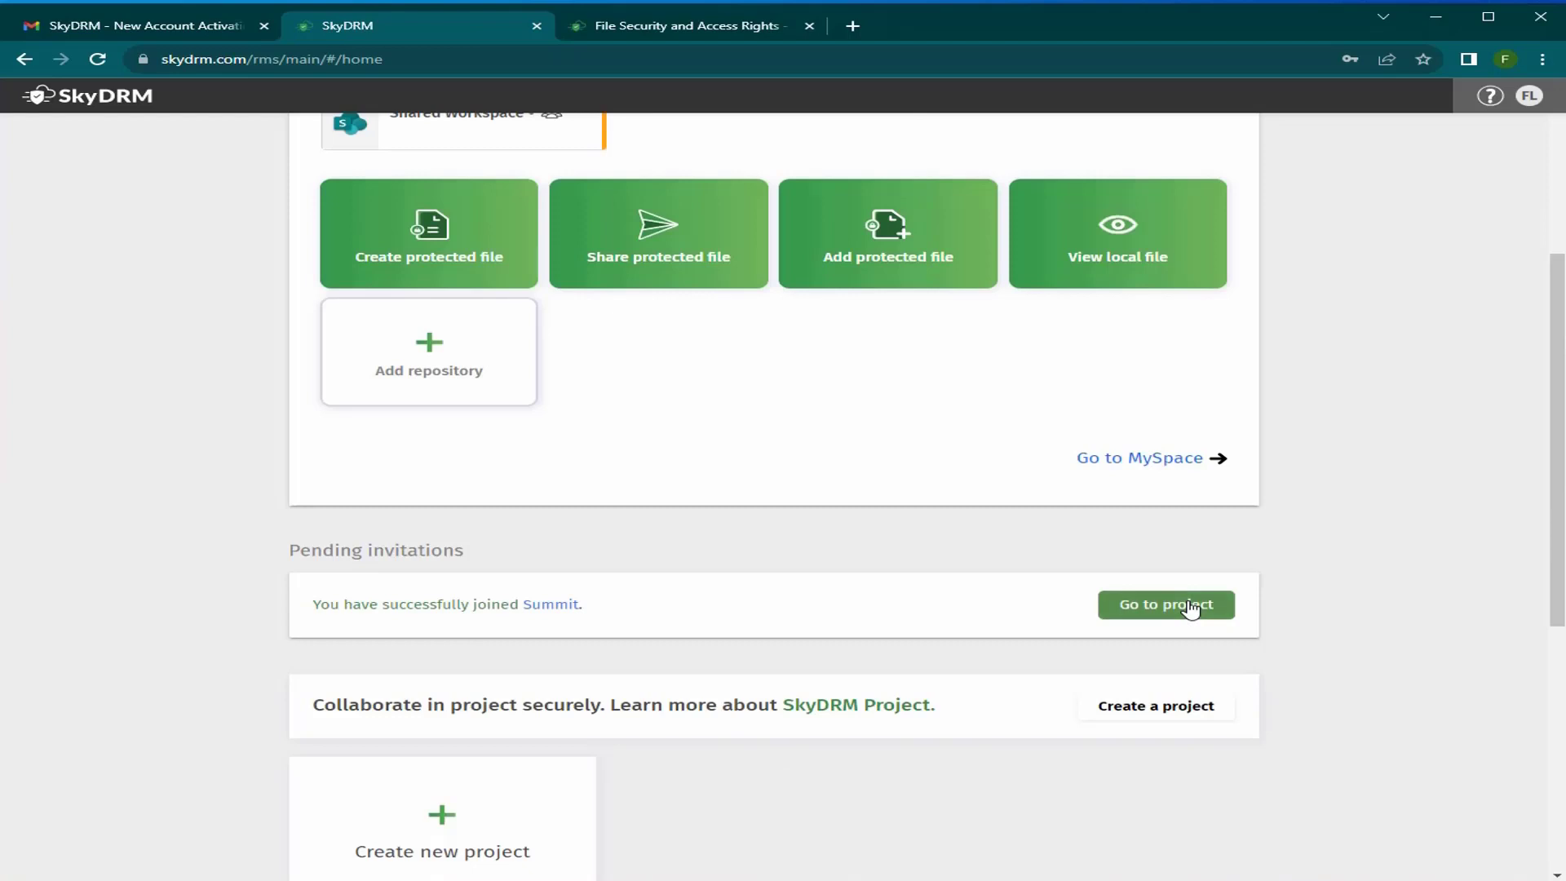
{"action": "left_click", "coordinate": [1190, 608]}
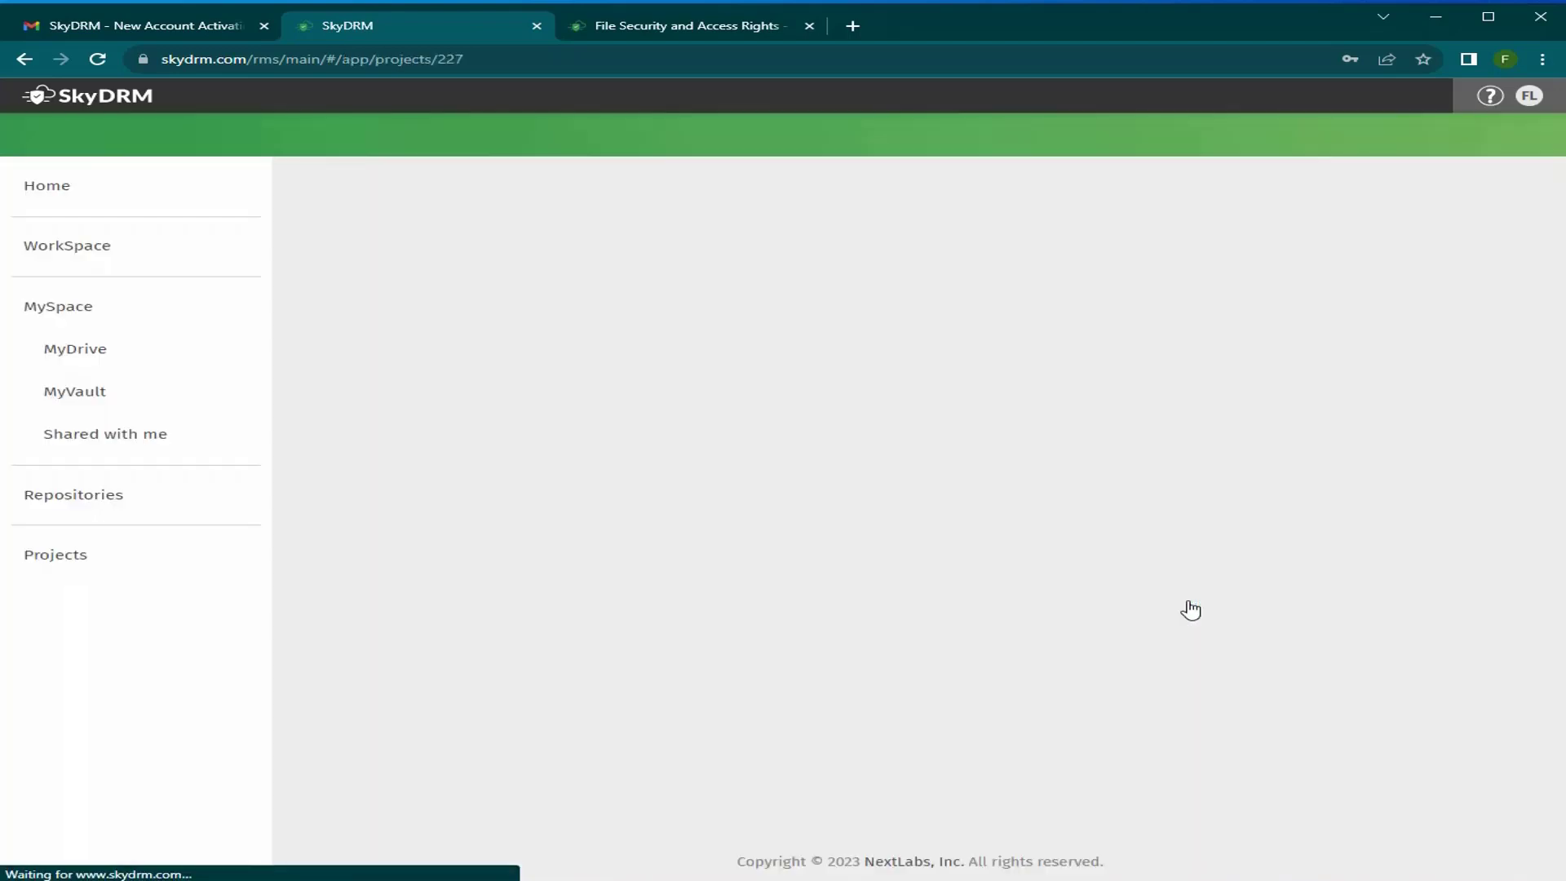
{"action": "left_click", "coordinate": [514, 190]}
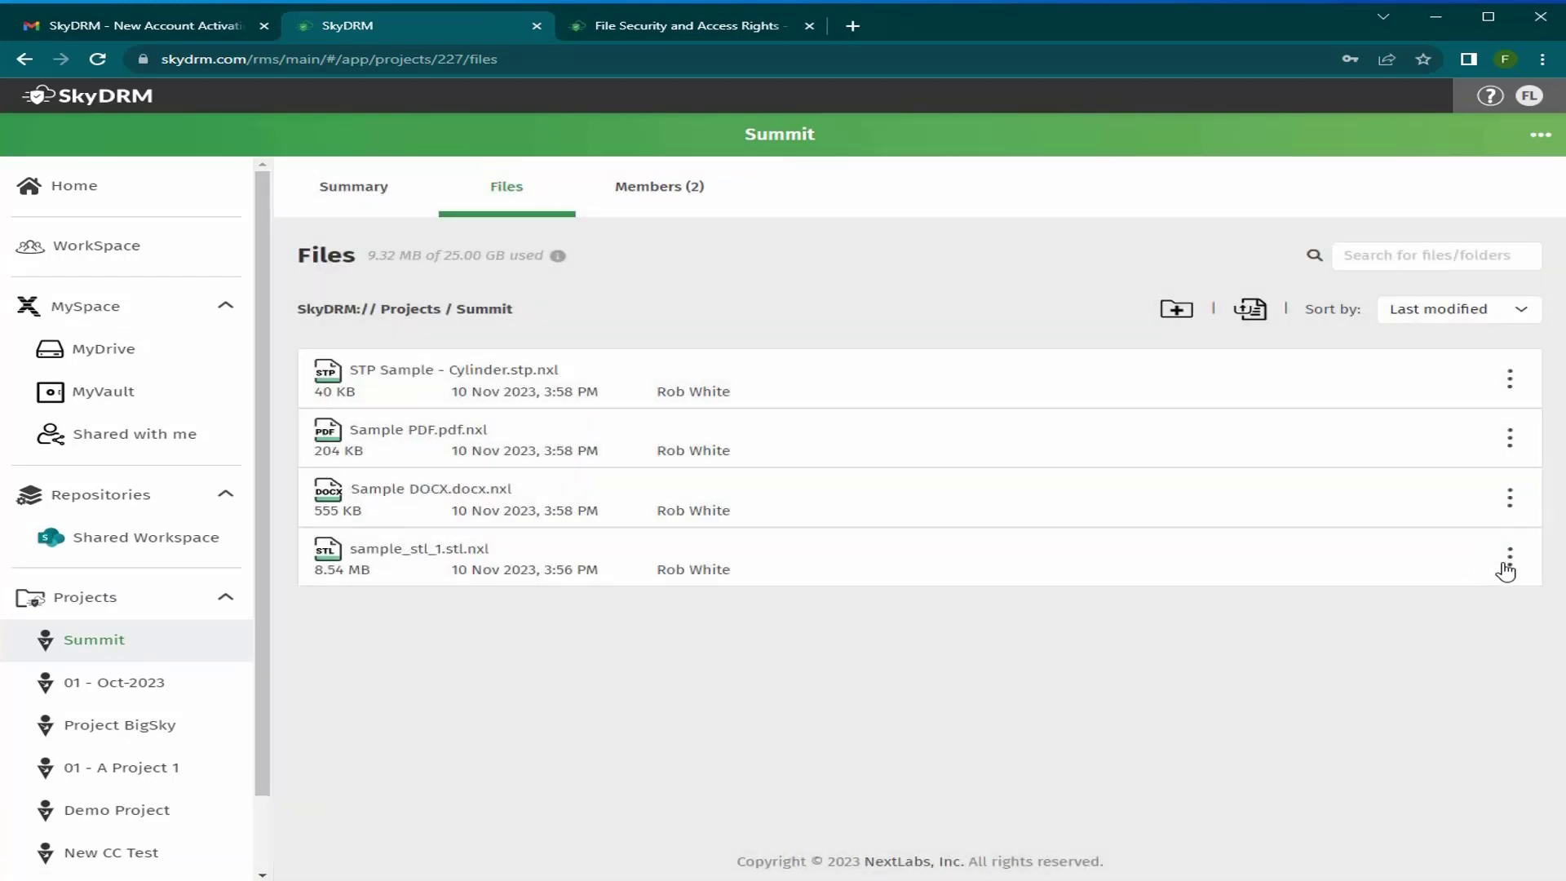
- Check the permissions applied to sample_stl_1.stl.nxl, and view and rotate its 3D model in the viewer
{"action": "left_click", "coordinate": [1508, 568]}
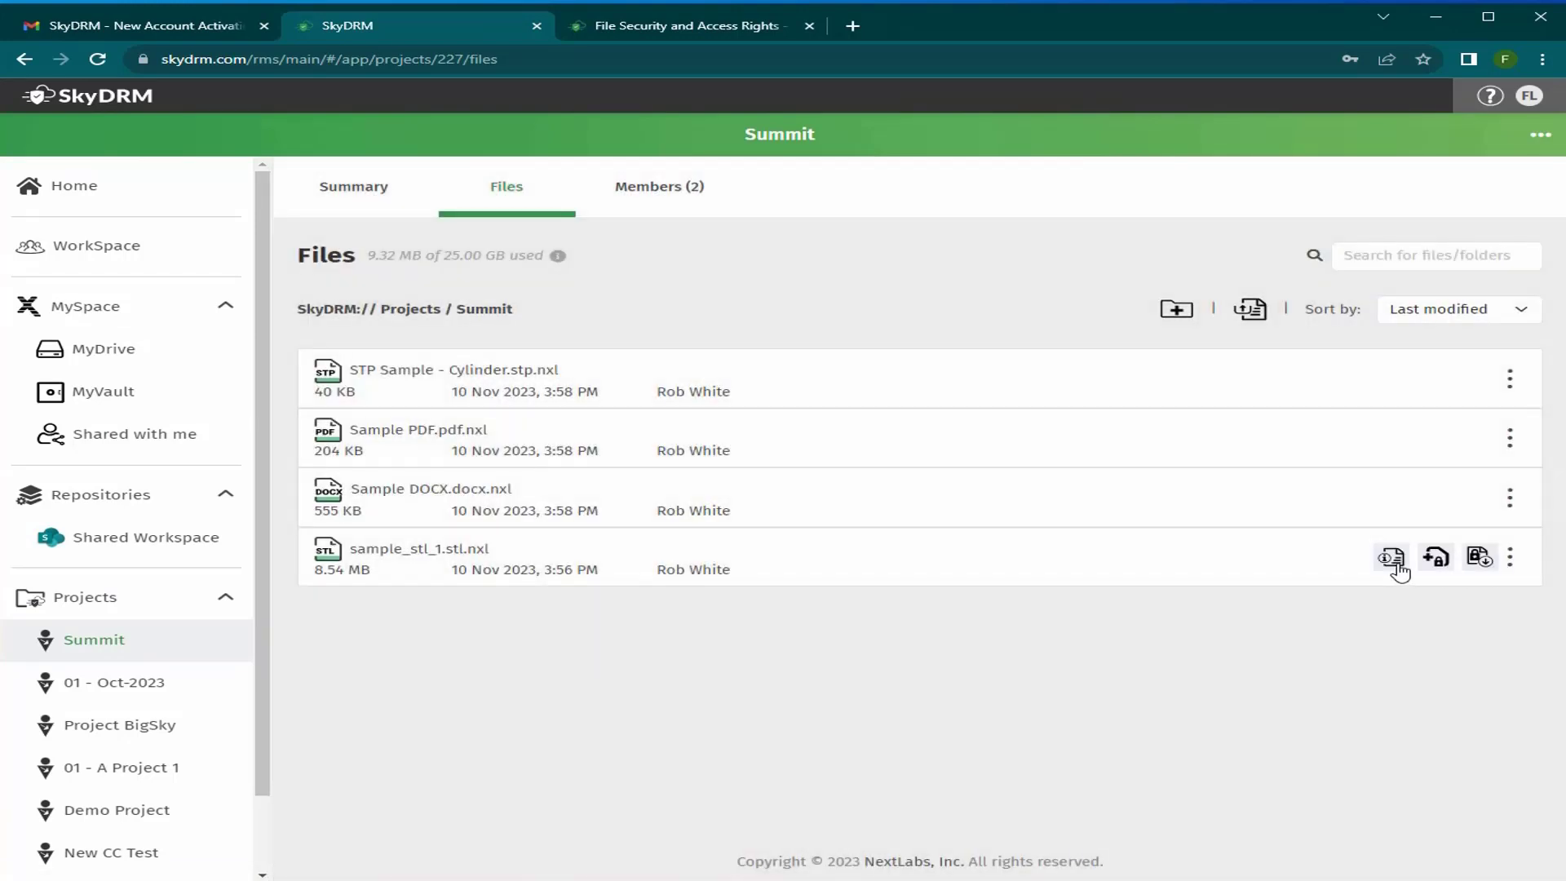
{"action": "left_click", "coordinate": [1396, 566]}
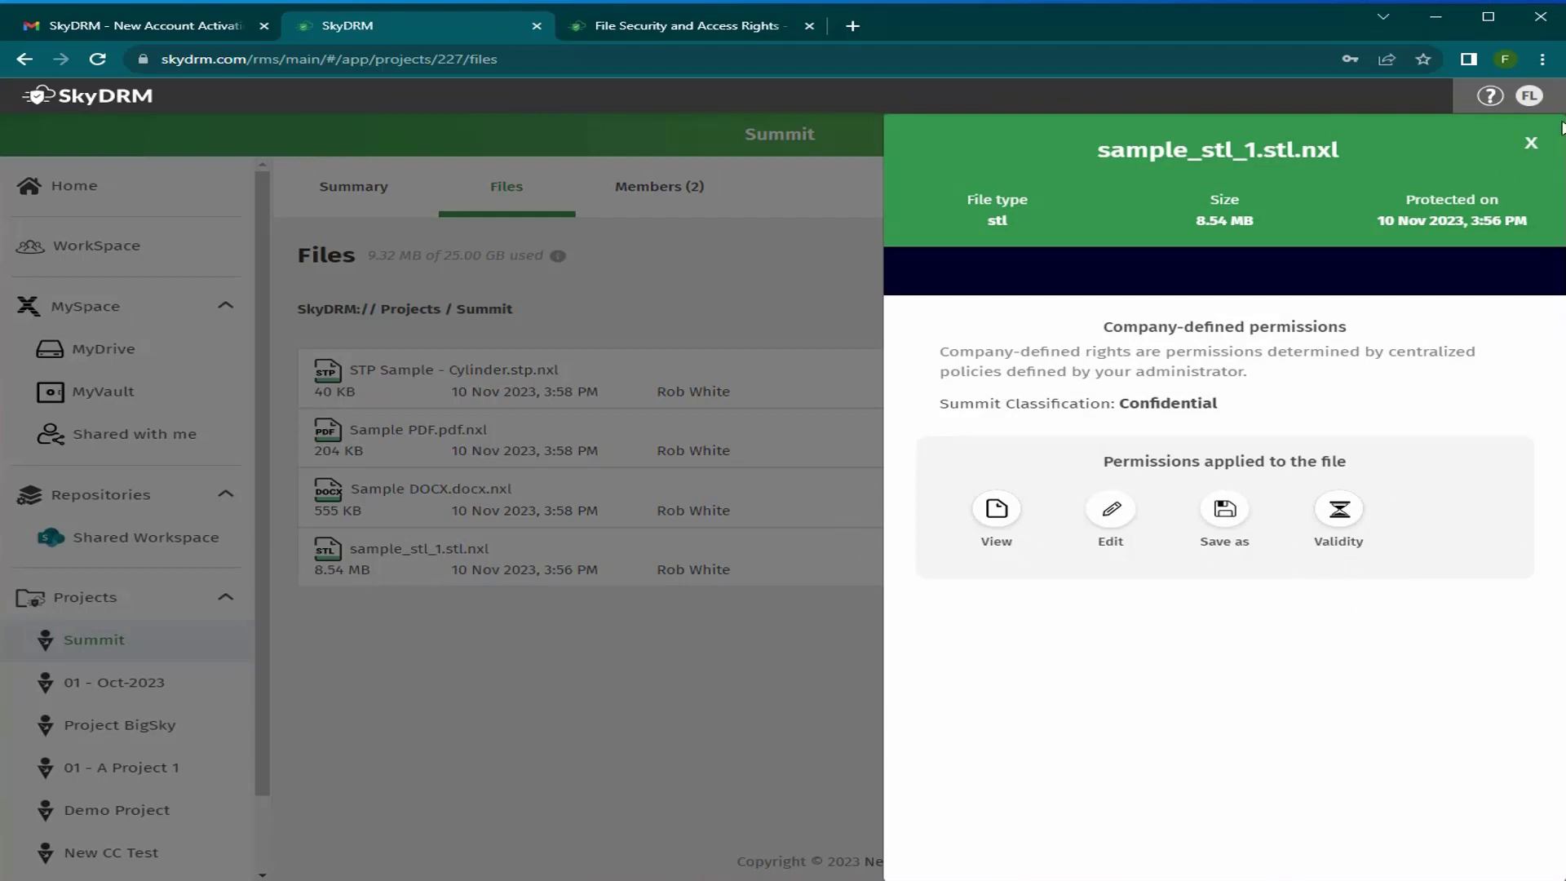
{"action": "left_click", "coordinate": [1531, 143]}
{"action": "left_click", "coordinate": [440, 555]}
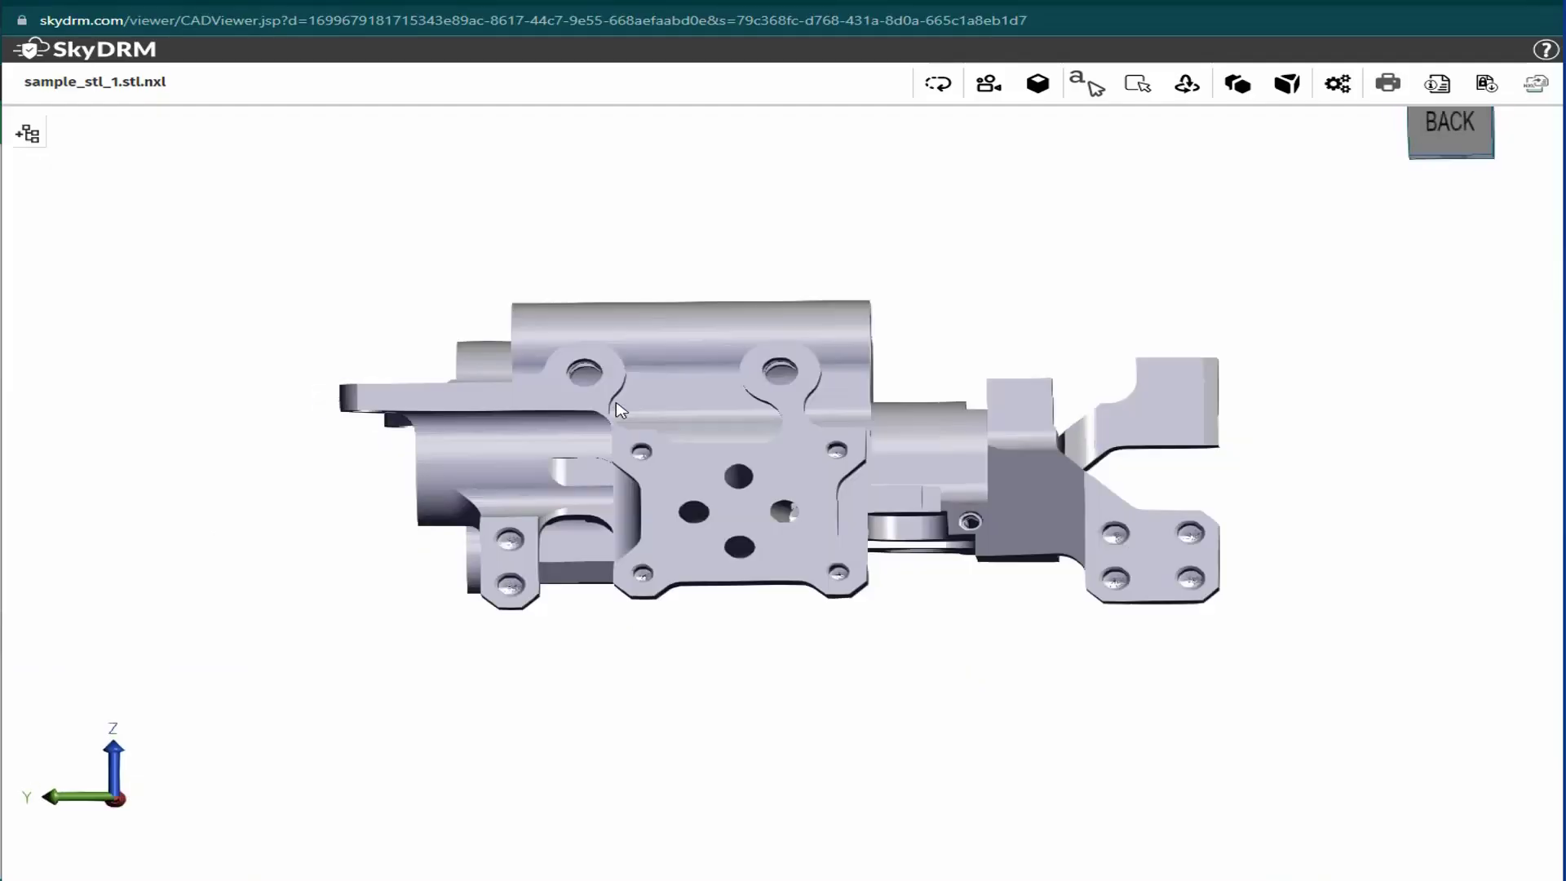
{"action": "left_click_drag", "start_coordinate": [616, 409], "coordinate": [481, 496]}
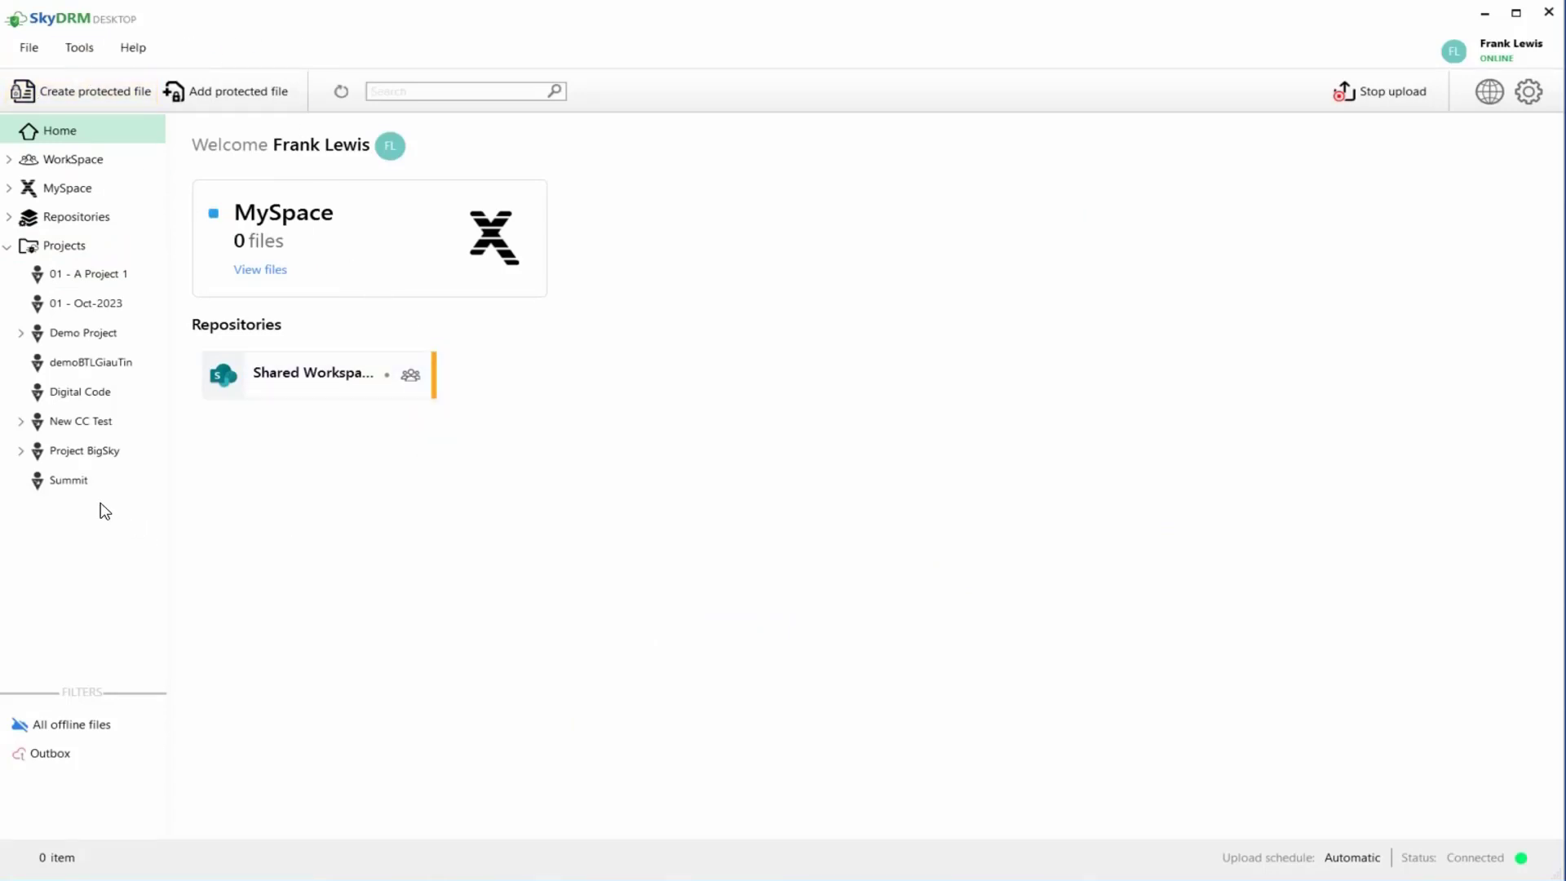
- In SkyDRM Desktop, open the Summit project and check the permissions applied to Sample DOCX.docx.nxl
{"action": "left_click", "coordinate": [78, 488]}
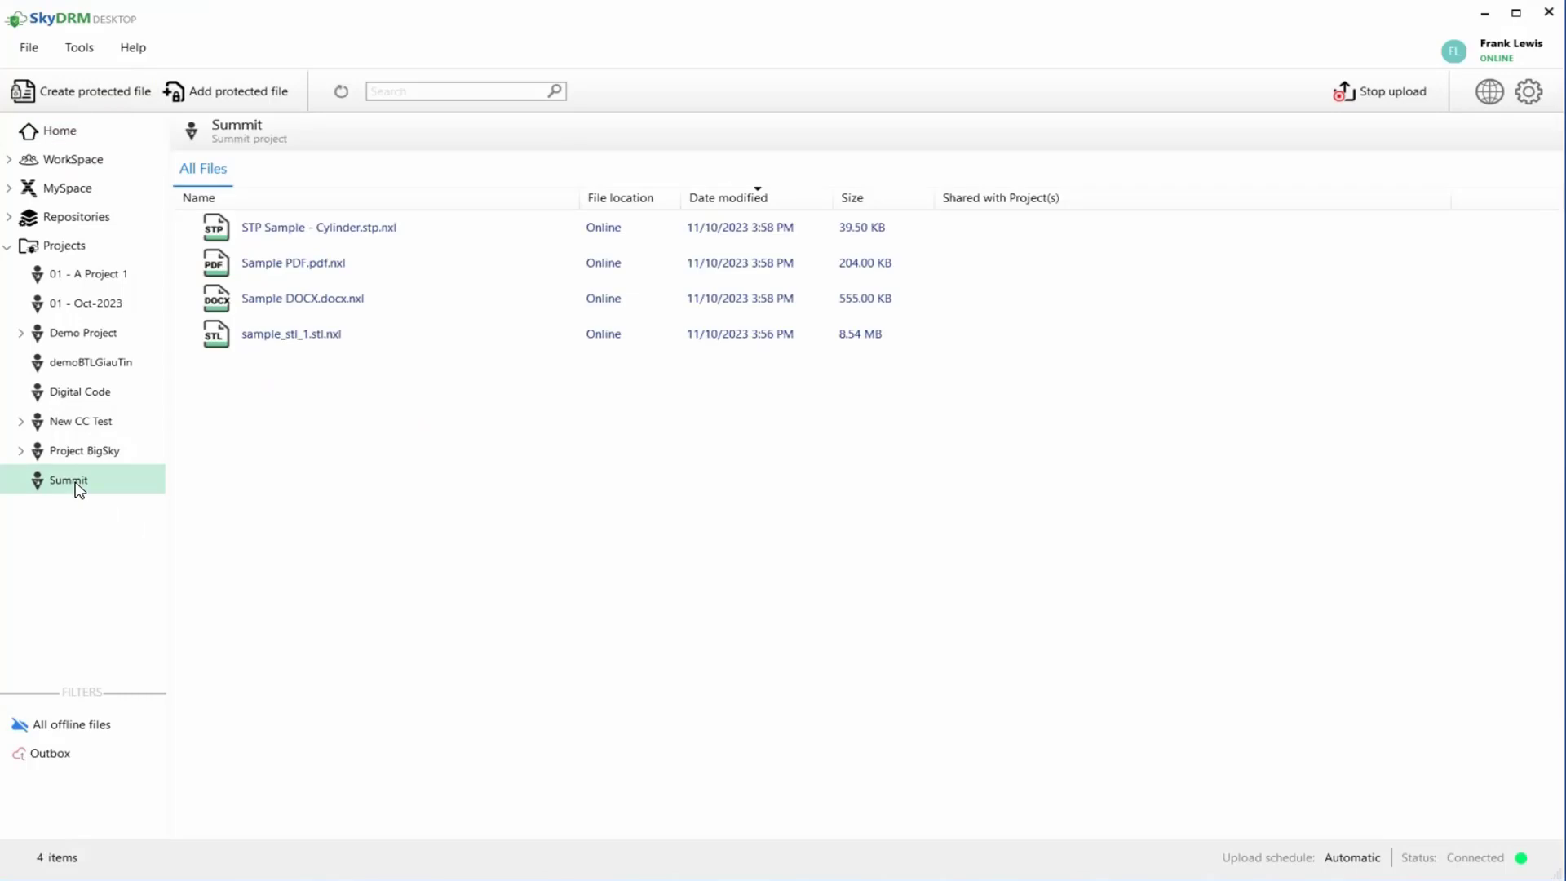
{"action": "right_click", "coordinate": [326, 298]}
{"action": "left_click", "coordinate": [393, 325]}
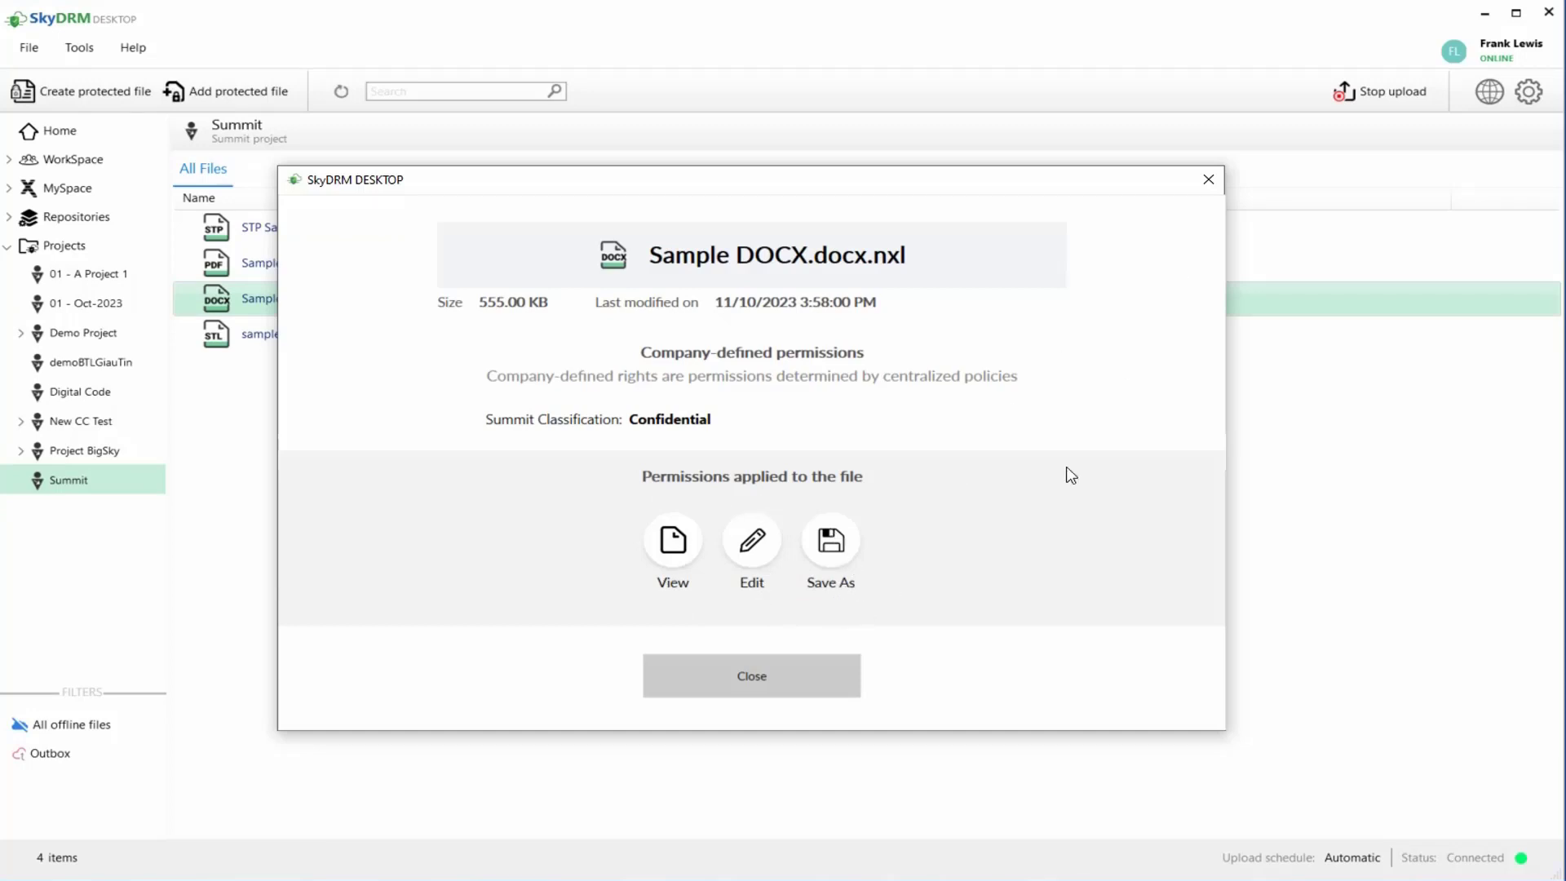
{"action": "left_click", "coordinate": [806, 678]}
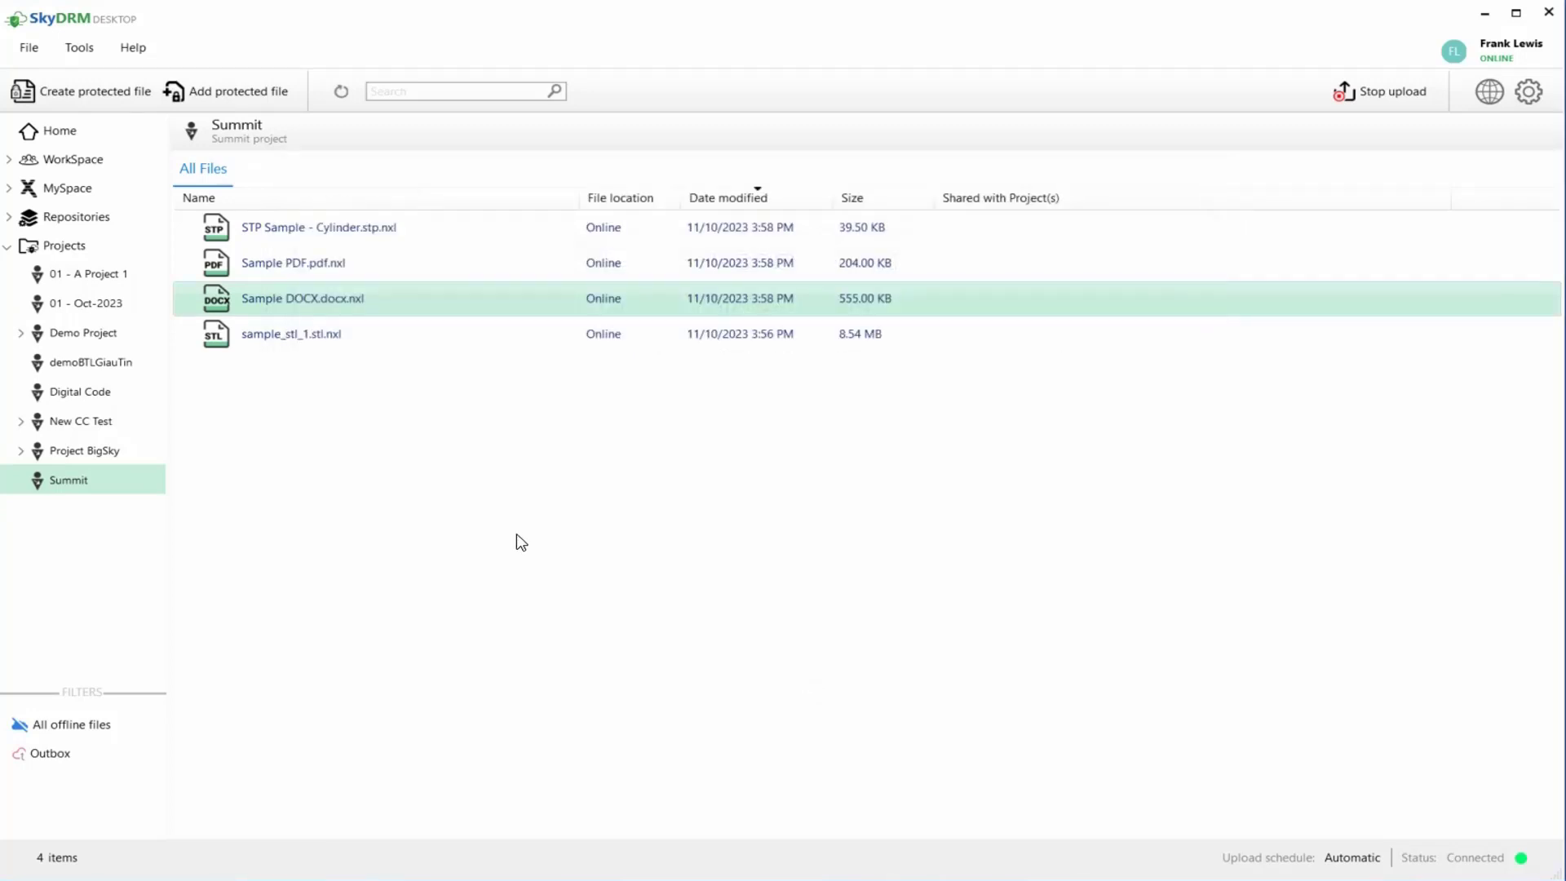
- Open Sample DOCX.docx.nxl in Word, append "Updated by" and the member's first name to the first heading, and save the document
{"action": "double_click", "coordinate": [327, 306]}
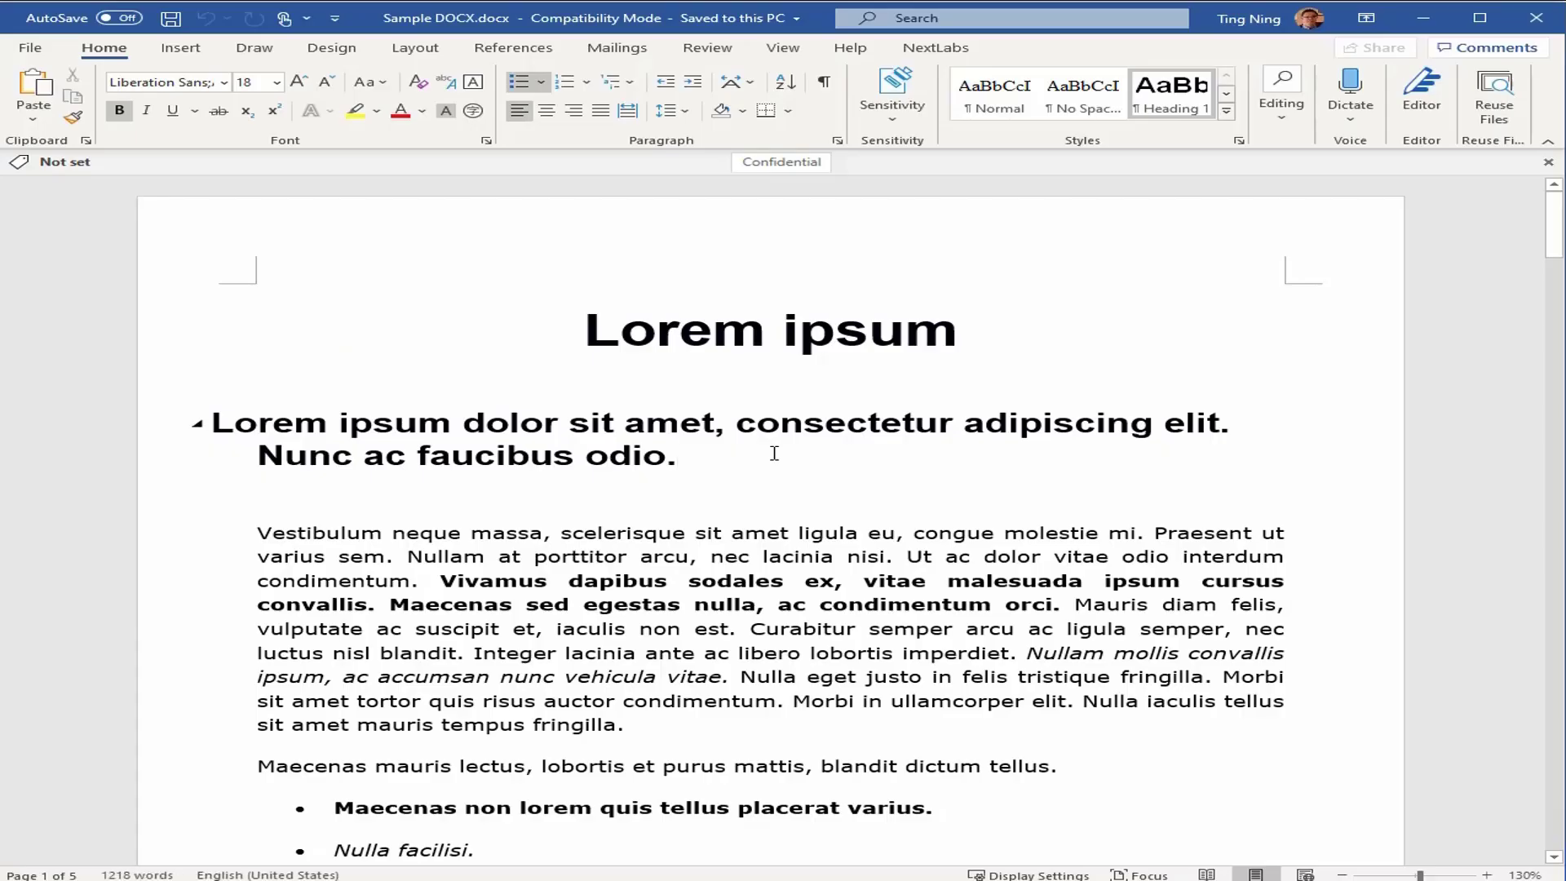
{"action": "left_click", "coordinate": [775, 454]}
{"action": "type", "text": "Update"}
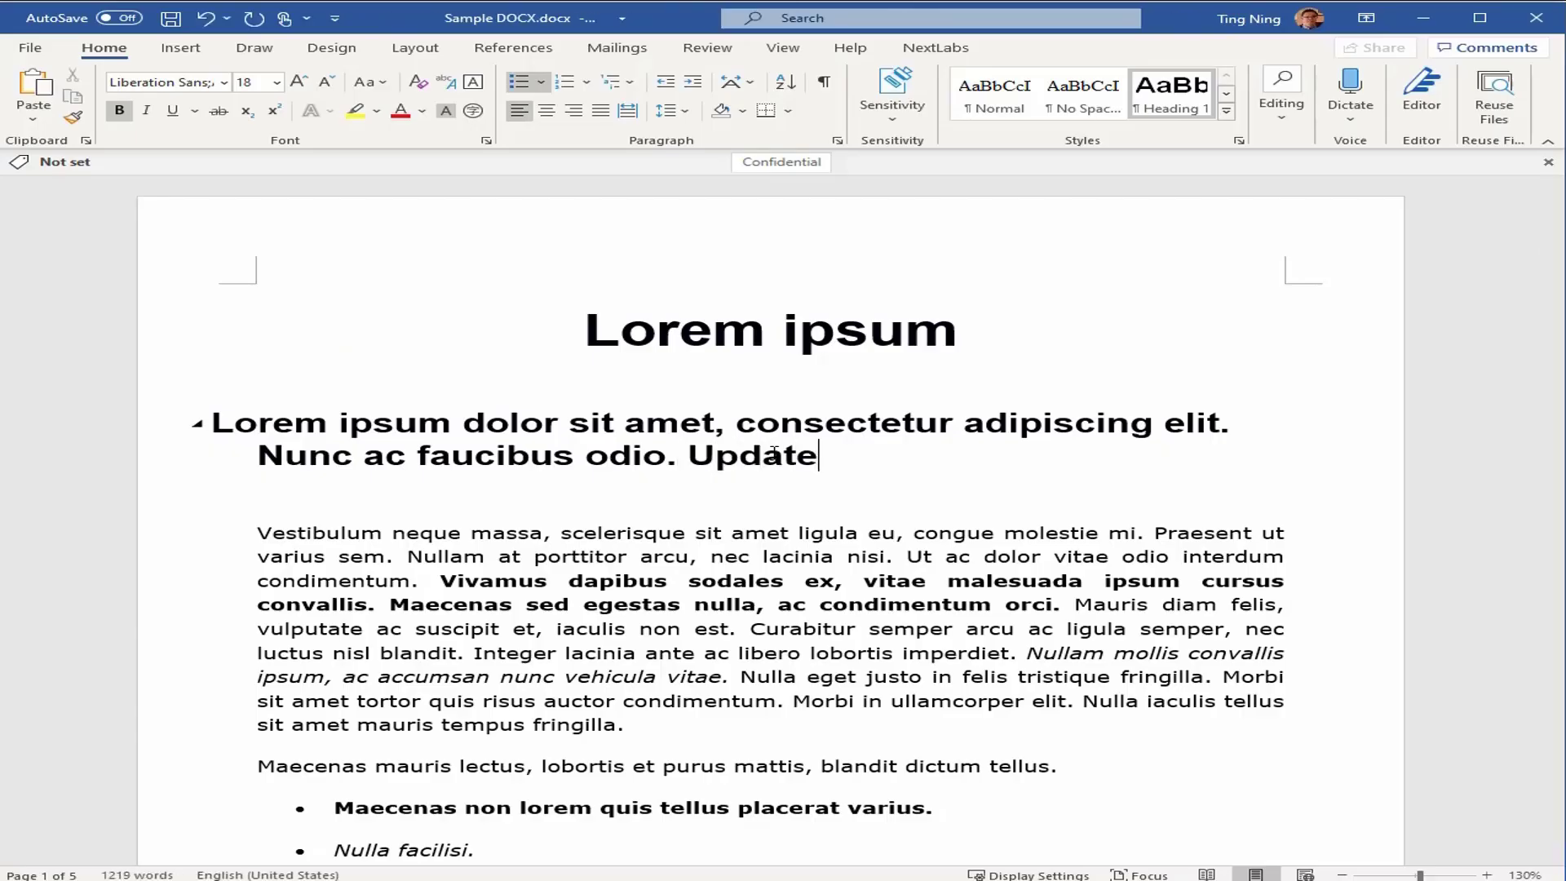
{"action": "type", "text": "d by Frank."}
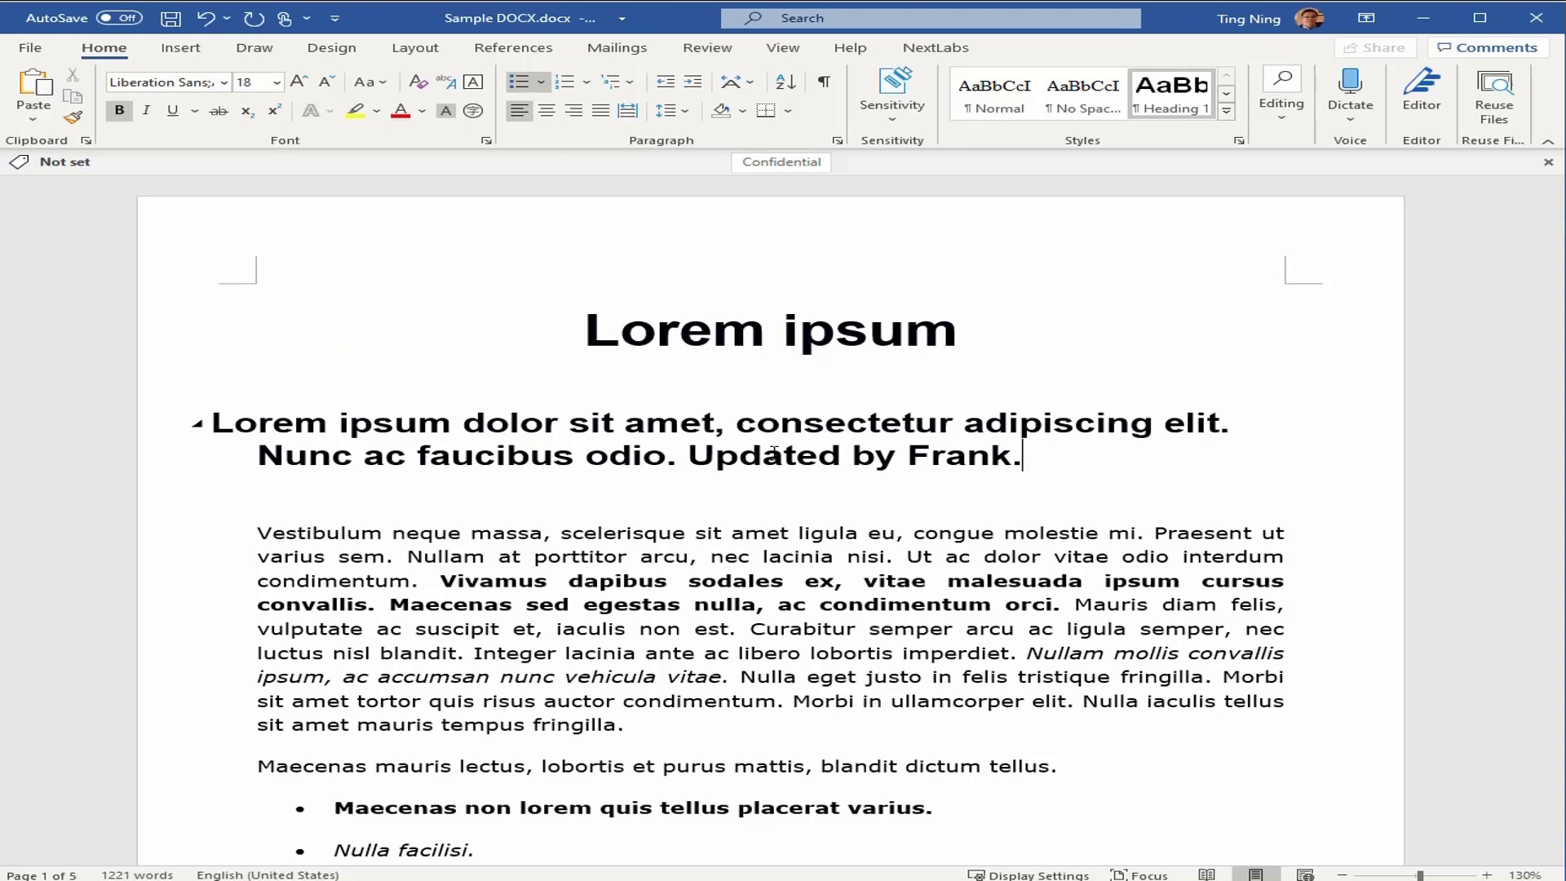
{"action": "key", "text": "ctrl+s"}
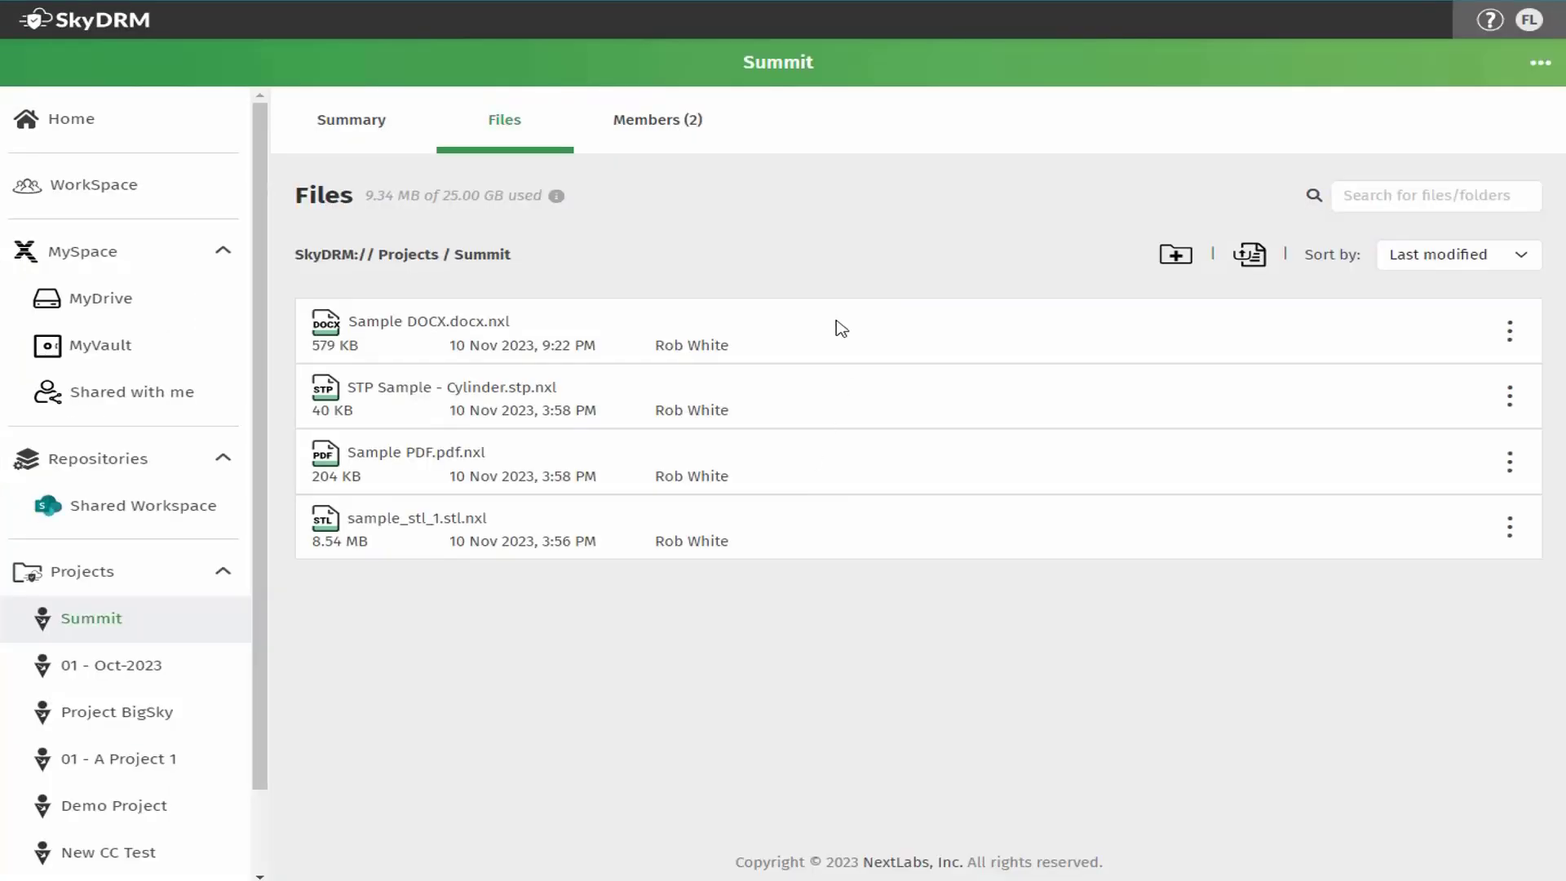
- In SkyDRM on the web, invite another user to the Summit project by email address with the message "Join project Summit"
{"action": "left_click", "coordinate": [657, 131]}
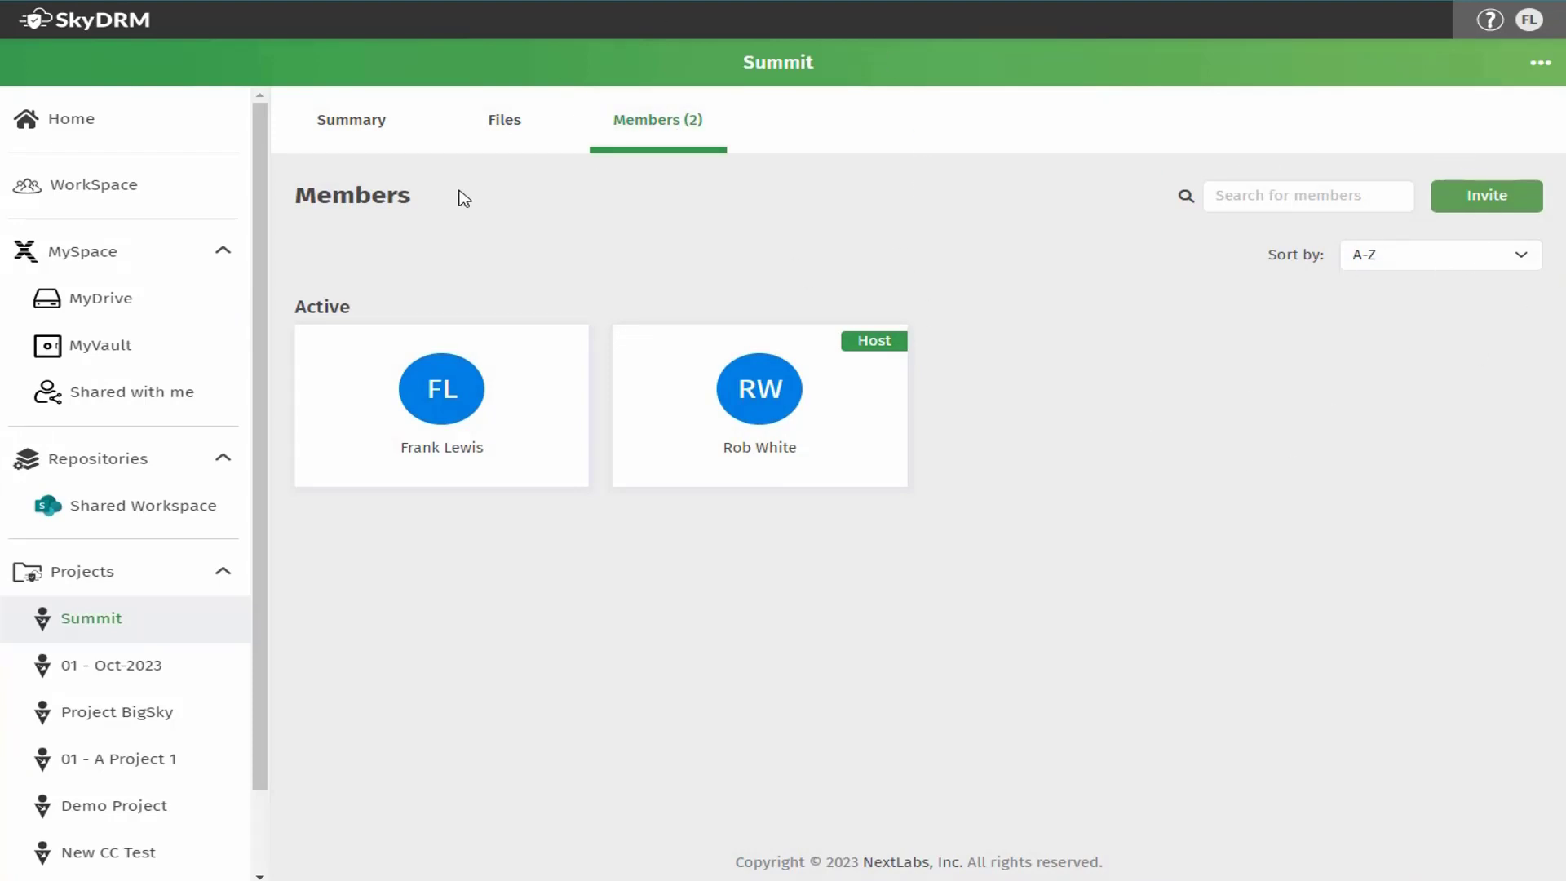
{"action": "left_click", "coordinate": [1464, 210]}
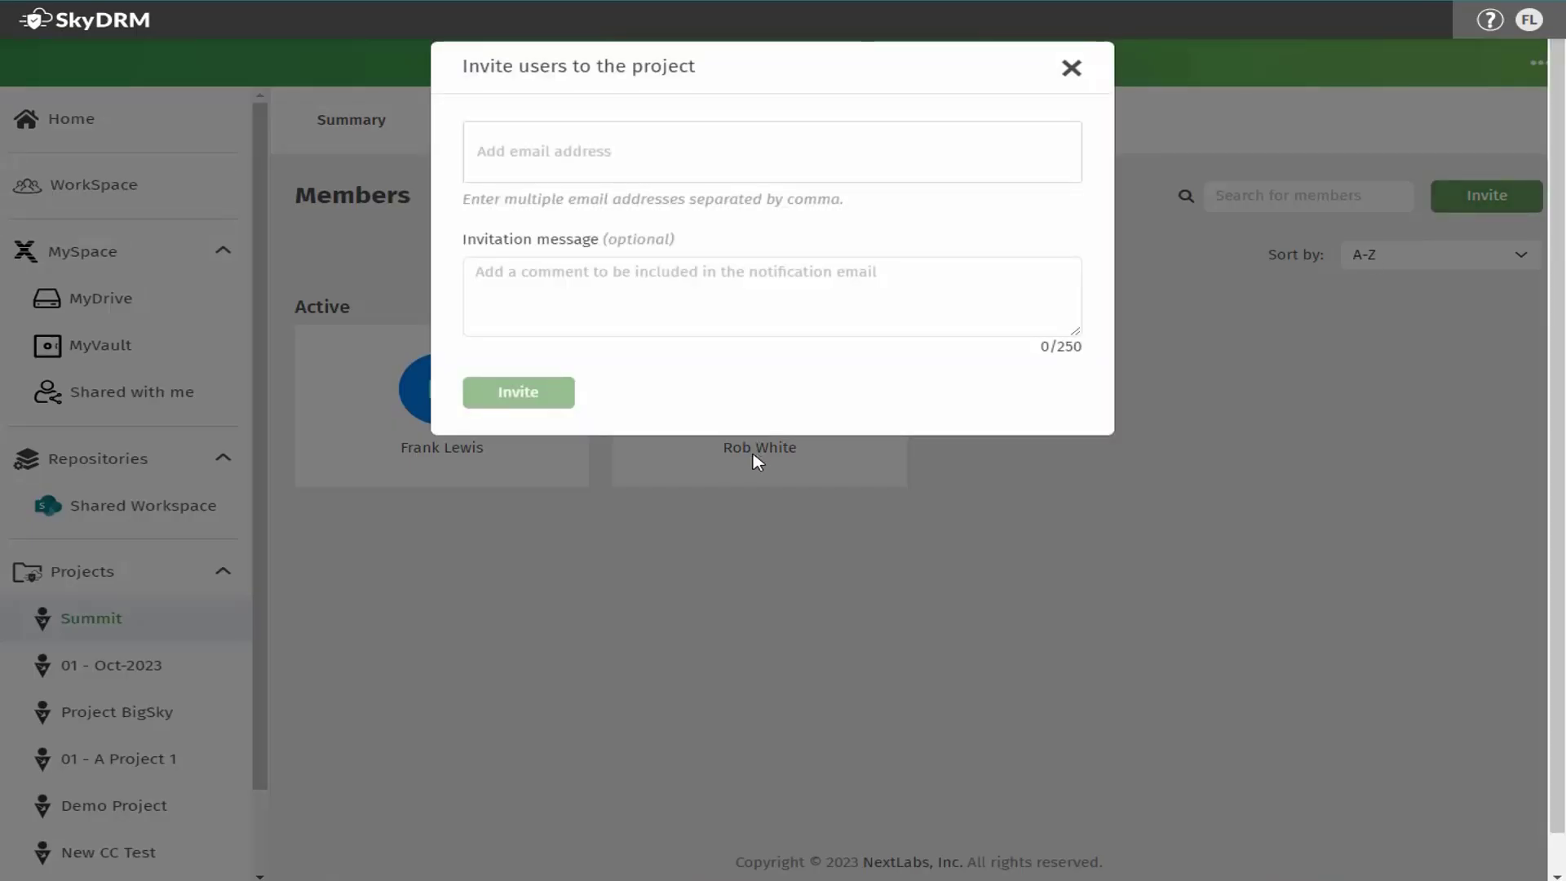
{"action": "left_click", "coordinate": [585, 157]}
{"action": "key", "text": "ctrl+v"}
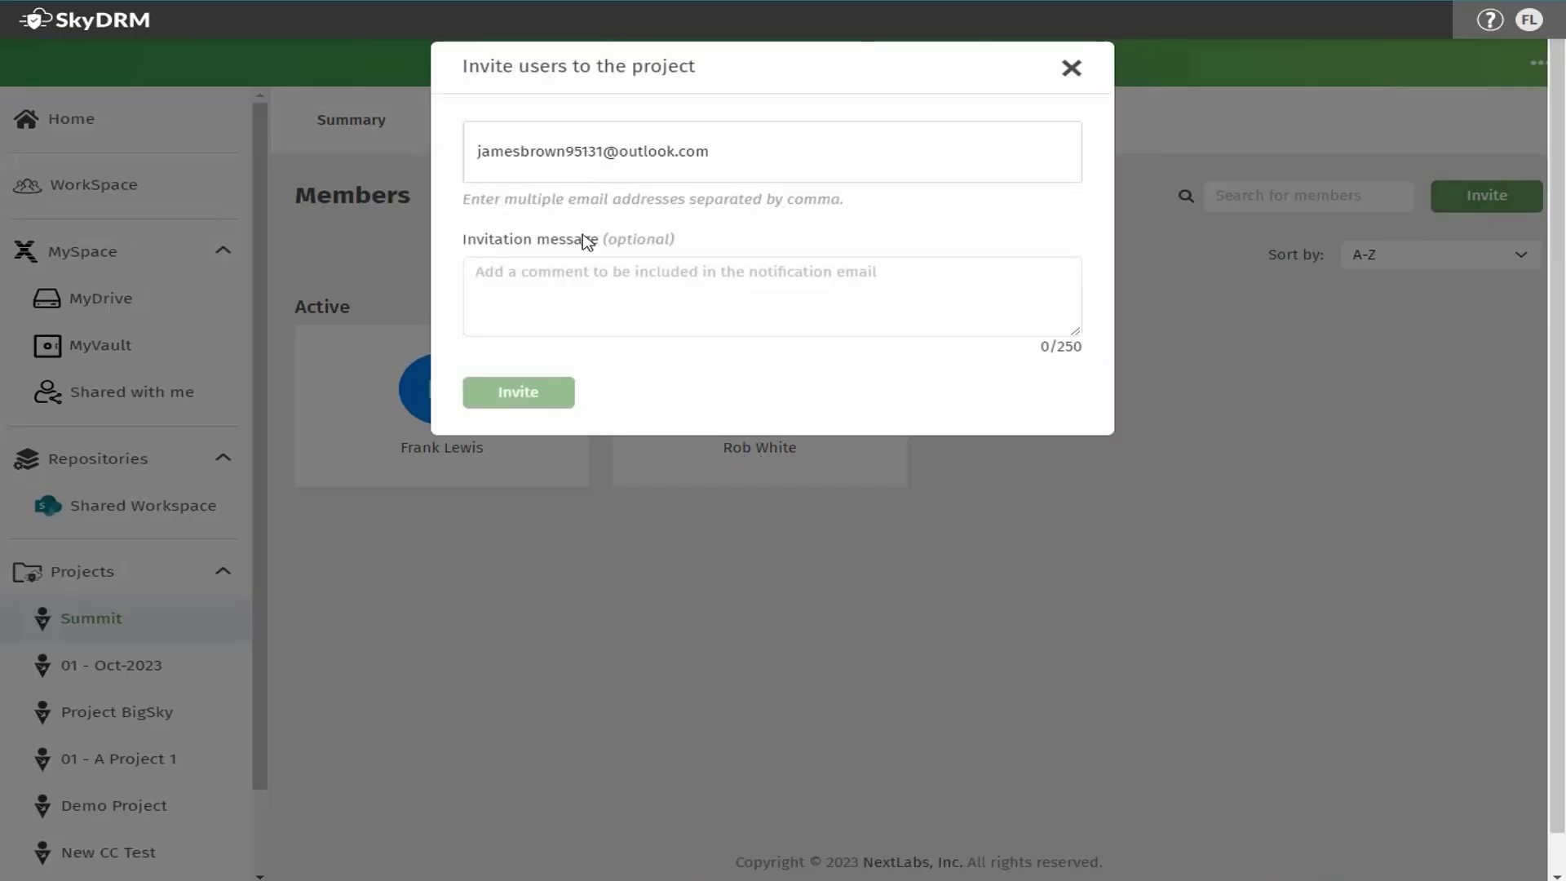
{"action": "left_click", "coordinate": [551, 275]}
{"action": "type", "text": "Join "}
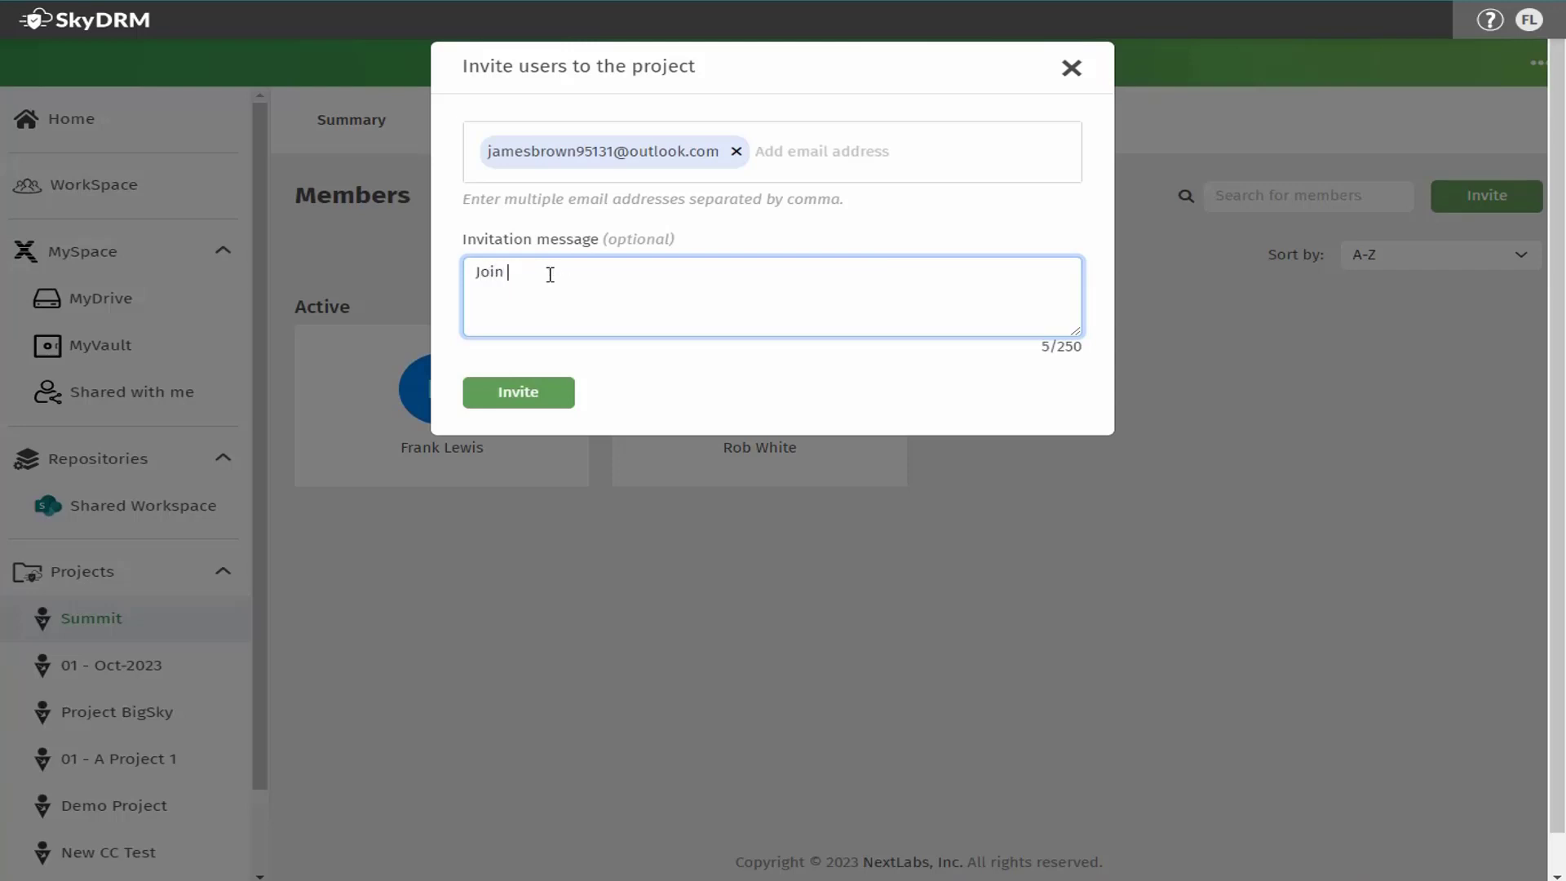
{"action": "type", "text": "project Summit"}
{"action": "left_click", "coordinate": [514, 393]}
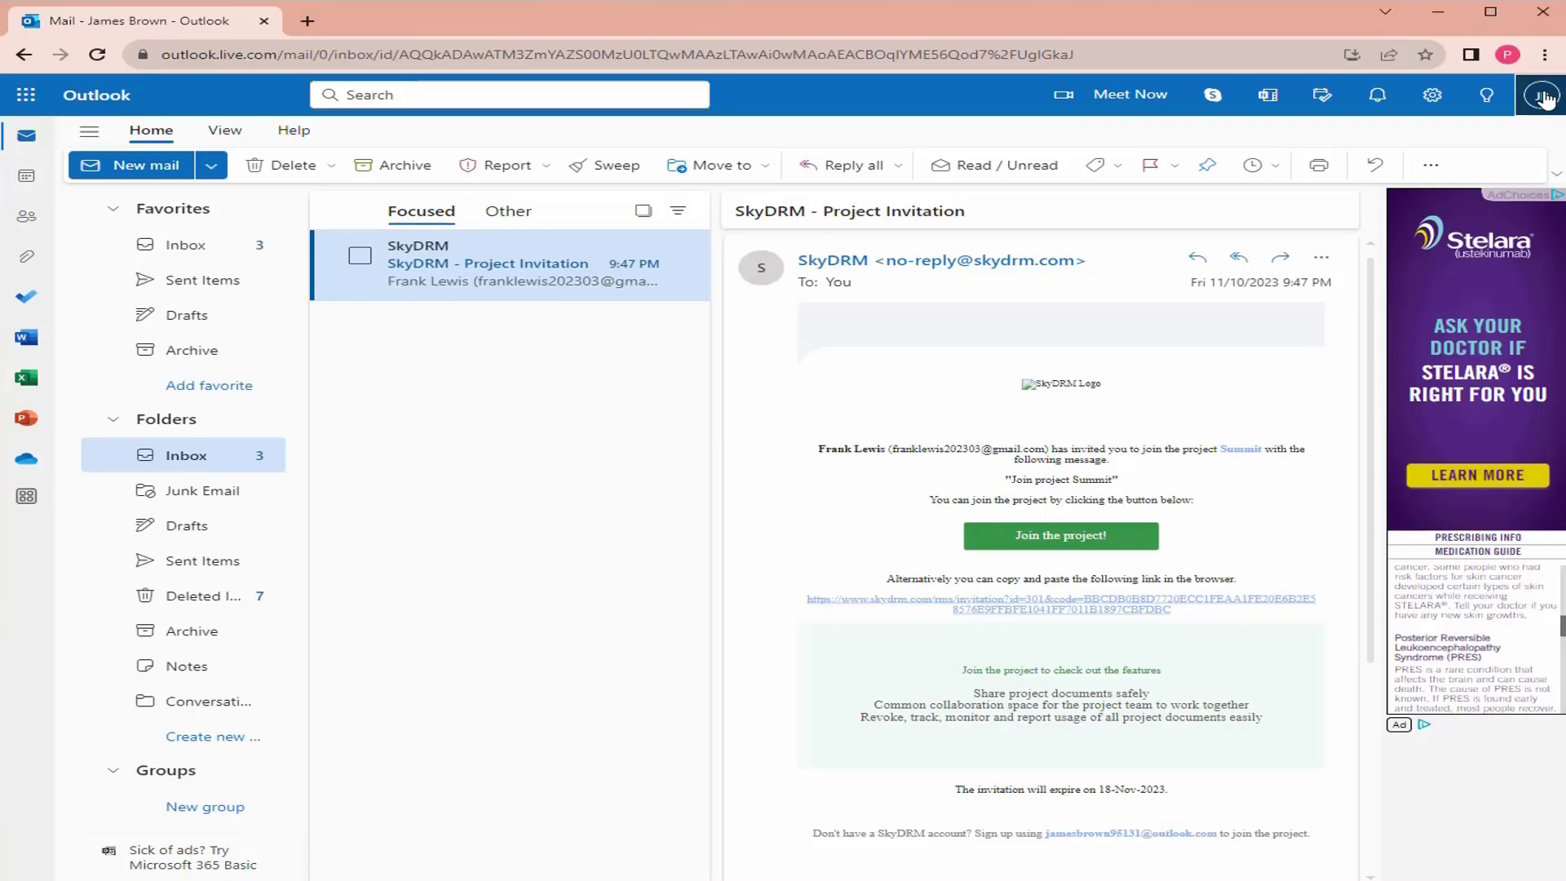
- From the project invitation email in the new invitee's Outlook, log in with the invitee's Microsoft account to join Summit
{"action": "left_click", "coordinate": [1542, 95]}
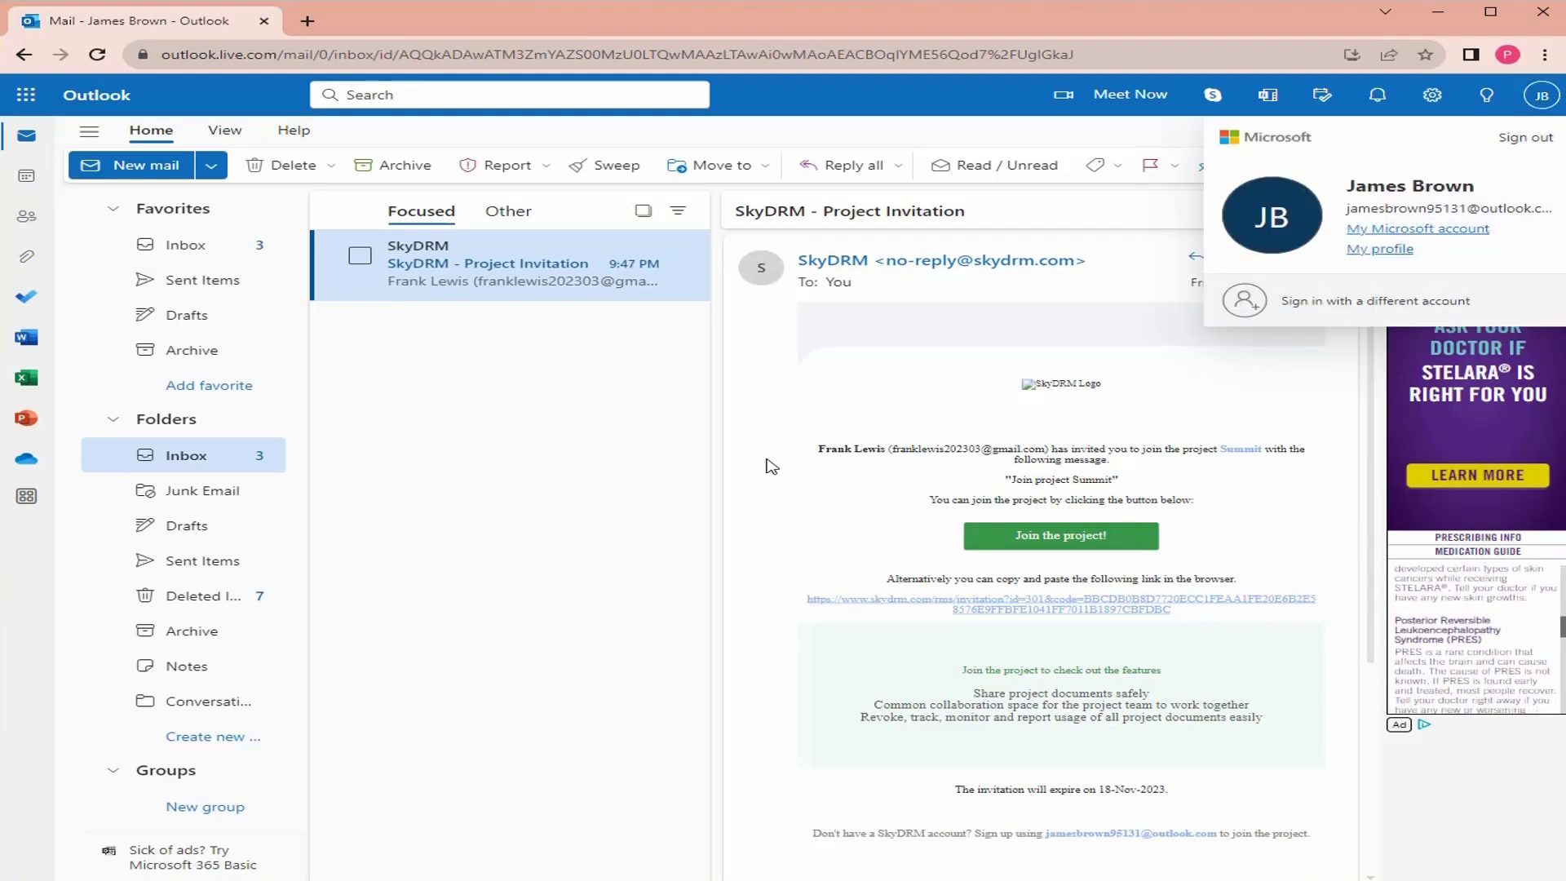
{"action": "left_click", "coordinate": [519, 416]}
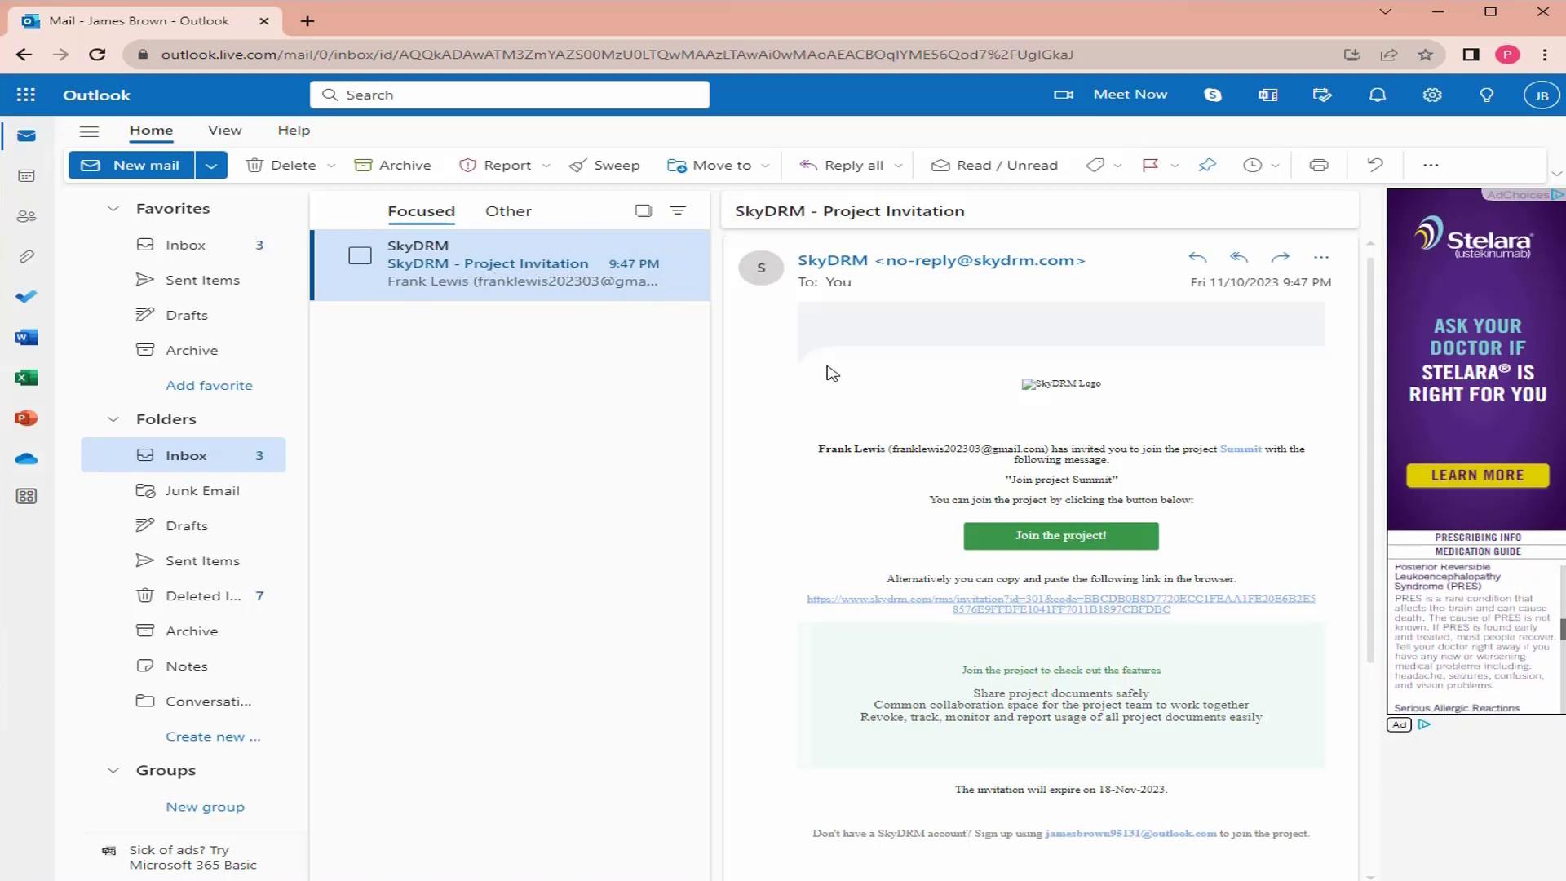
{"action": "left_click", "coordinate": [1087, 549]}
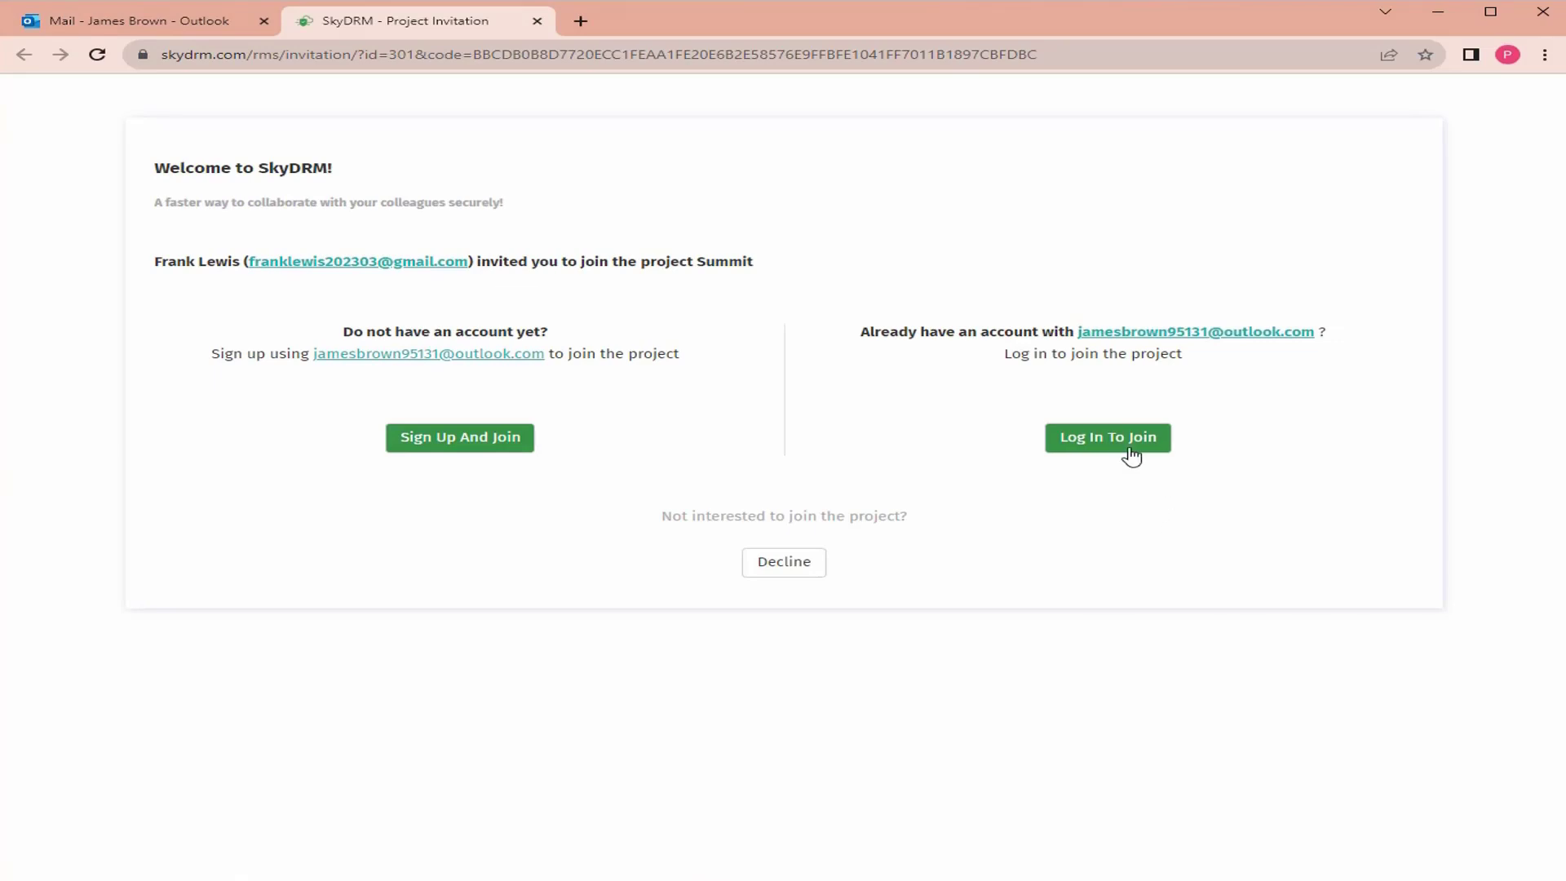
{"action": "left_click", "coordinate": [1127, 450]}
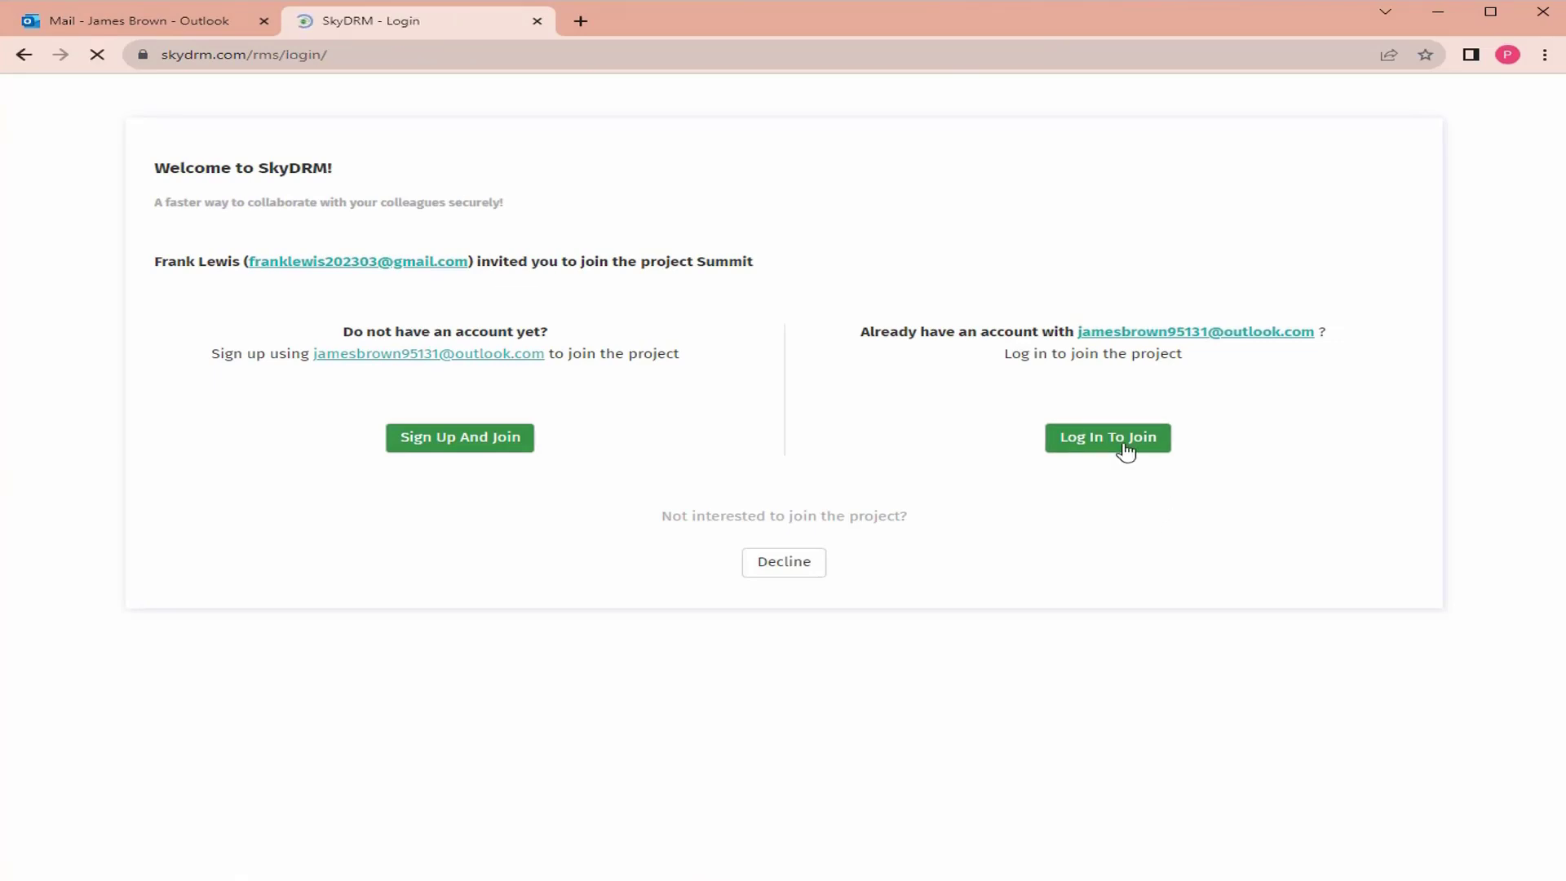
{"action": "left_click", "coordinate": [1118, 367]}
{"action": "left_click", "coordinate": [1088, 706]}
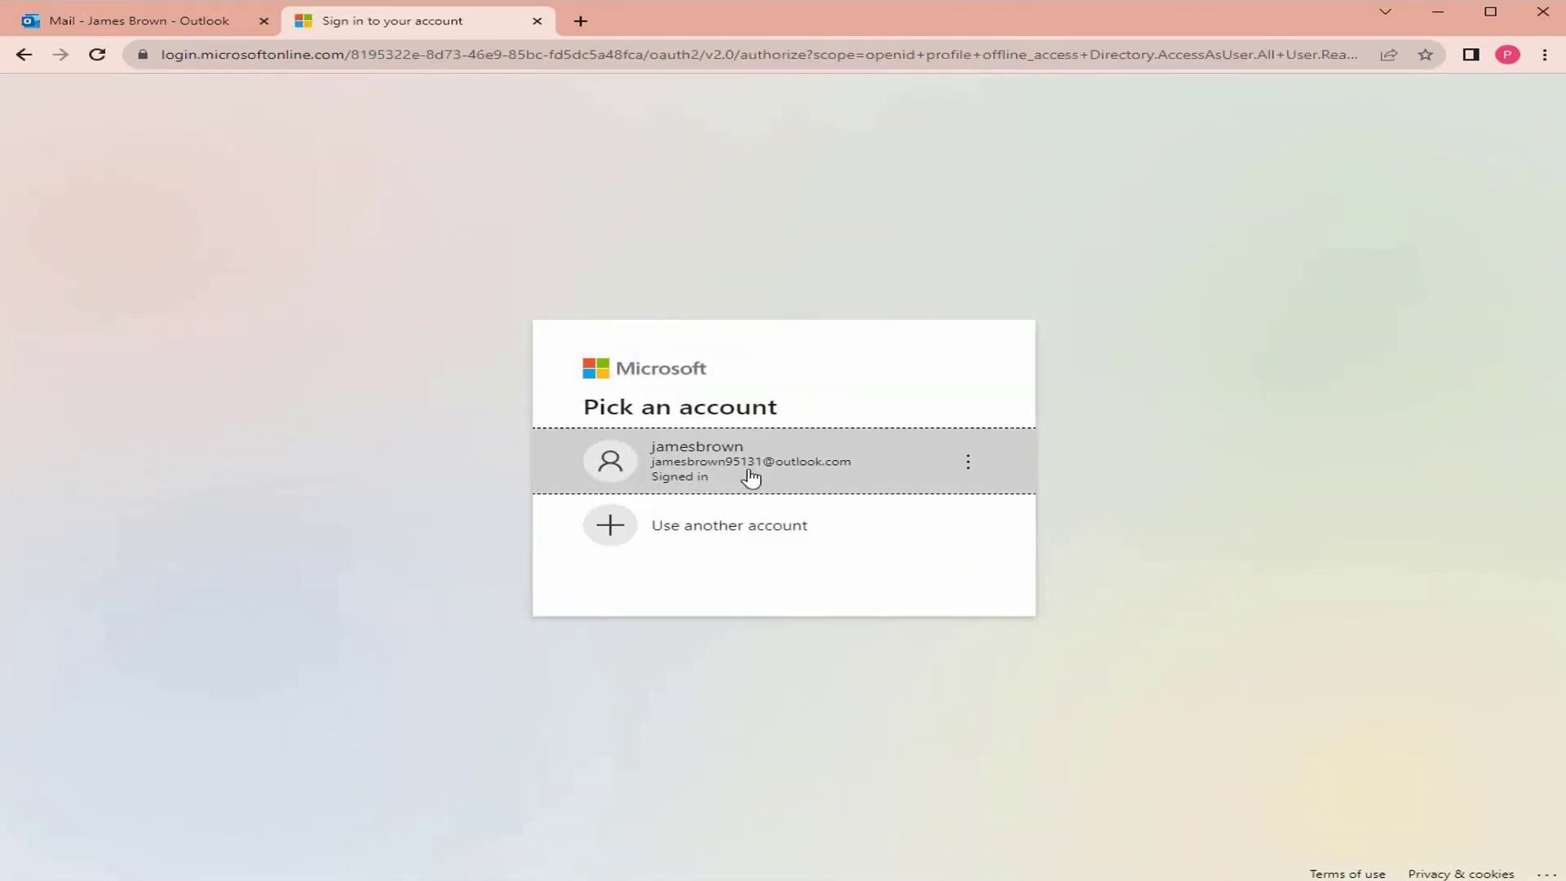
{"action": "left_click", "coordinate": [747, 473]}
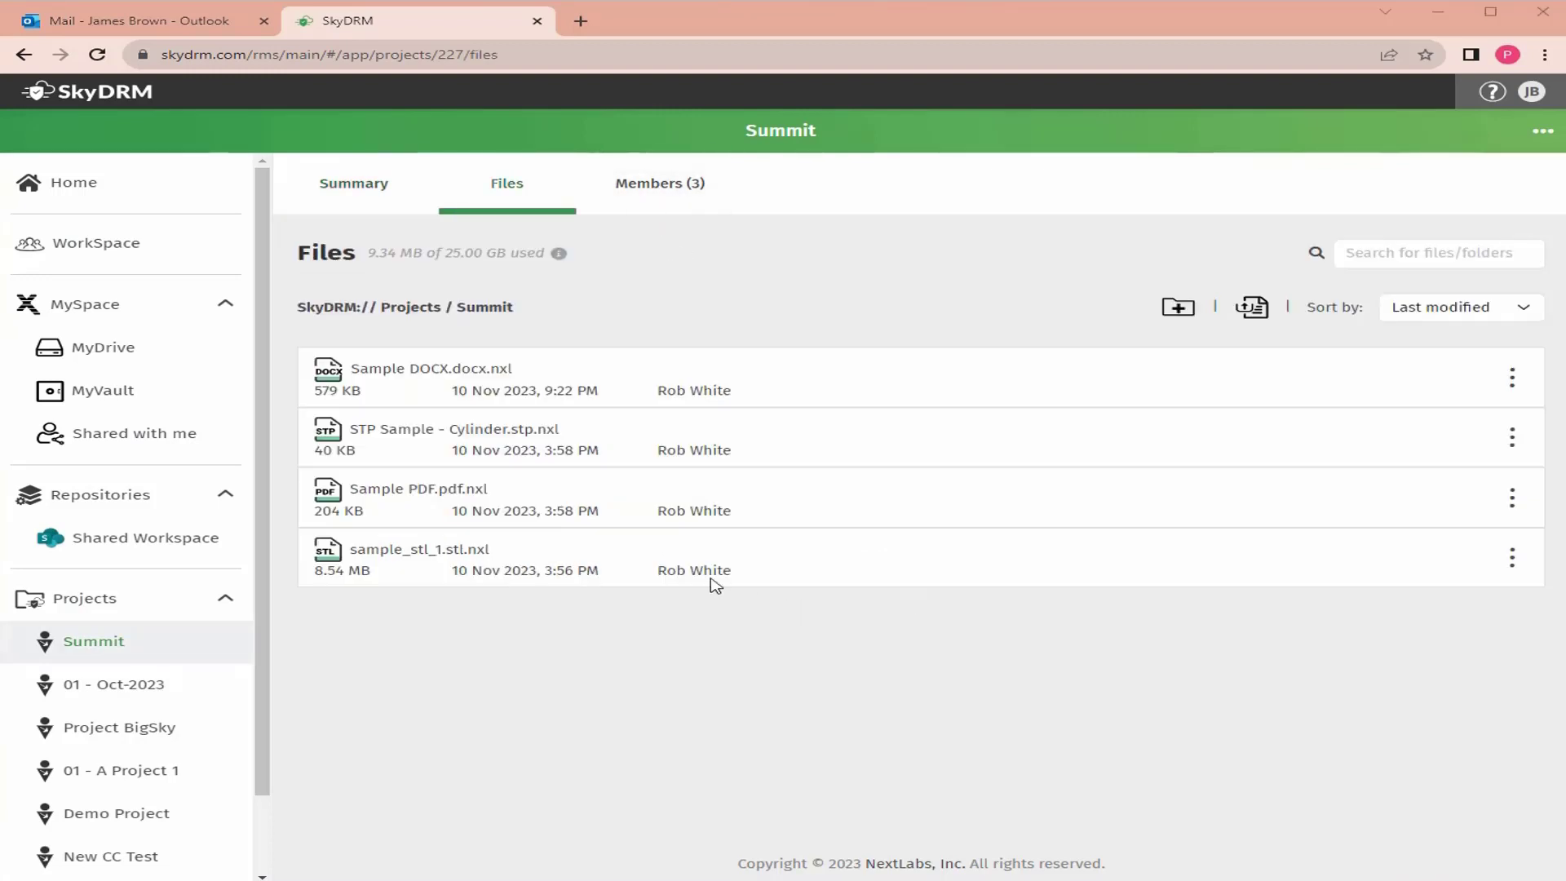
- Check the permissions applied to Sample DOCX.docx.nxl in the Summit project as the new member
{"action": "left_click", "coordinate": [1511, 382]}
{"action": "left_click", "coordinate": [1392, 378]}
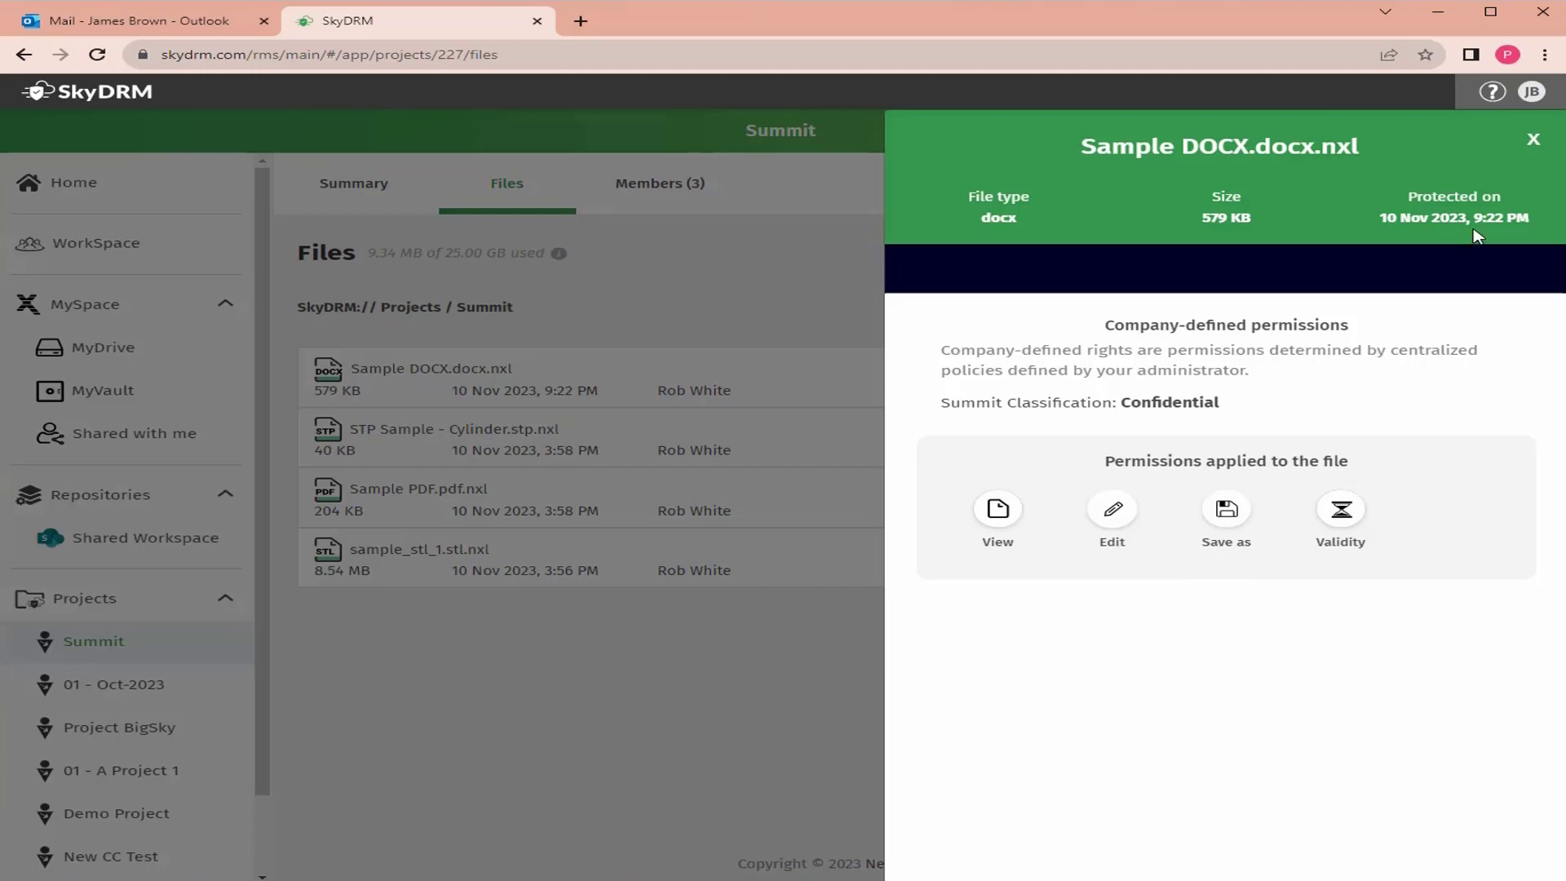
{"action": "left_click", "coordinate": [1533, 140]}
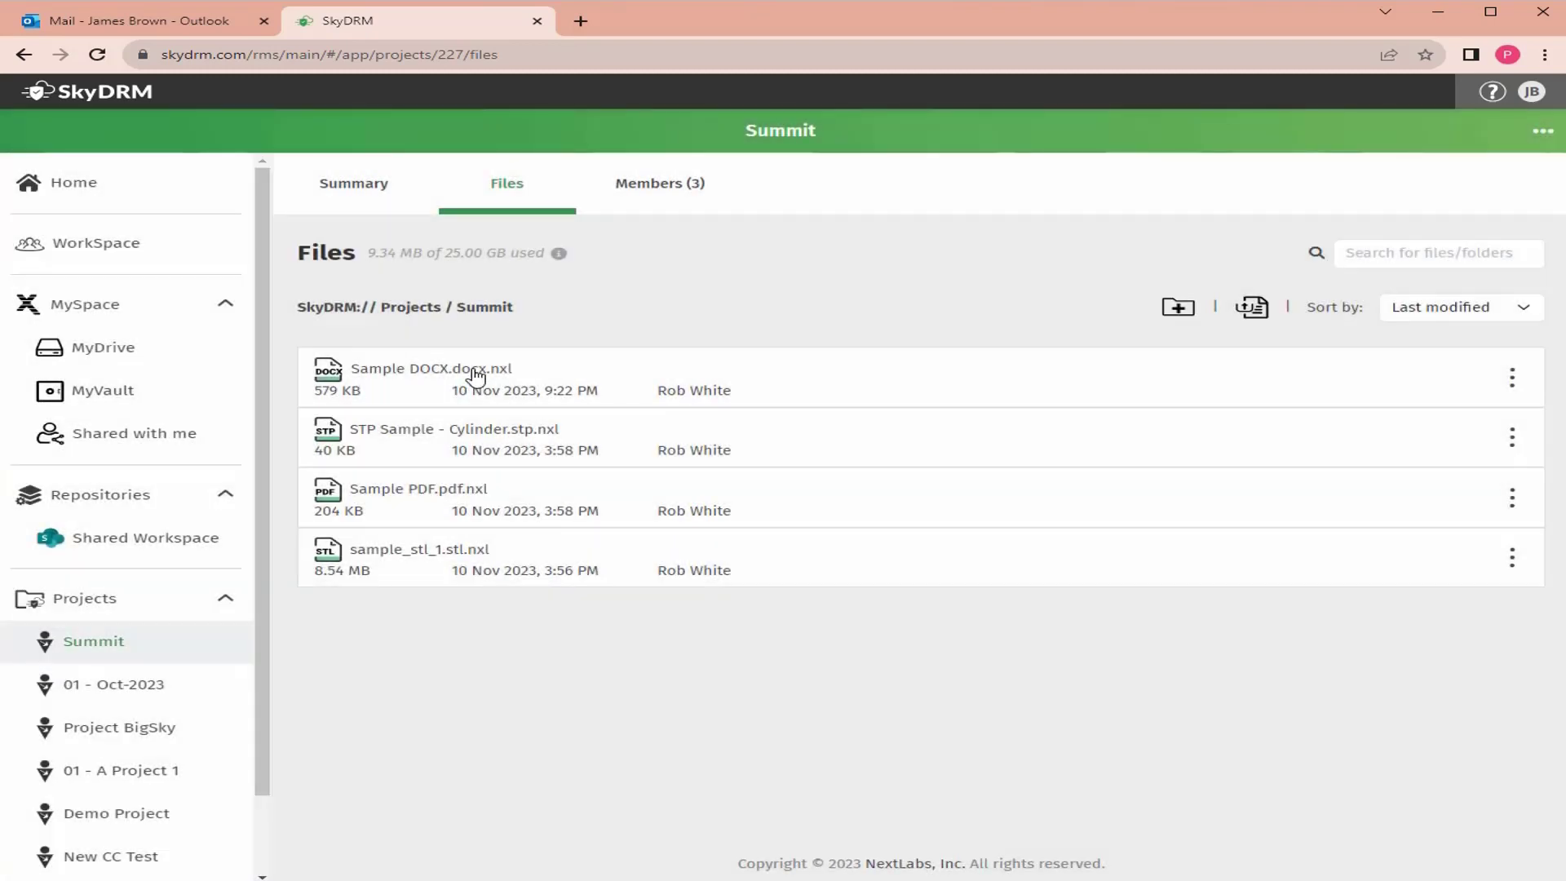
- View Sample DOCX.docx.nxl in the viewer, and open and rotate the sample_stl_1.stl.nxl model
{"action": "left_click", "coordinate": [477, 373]}
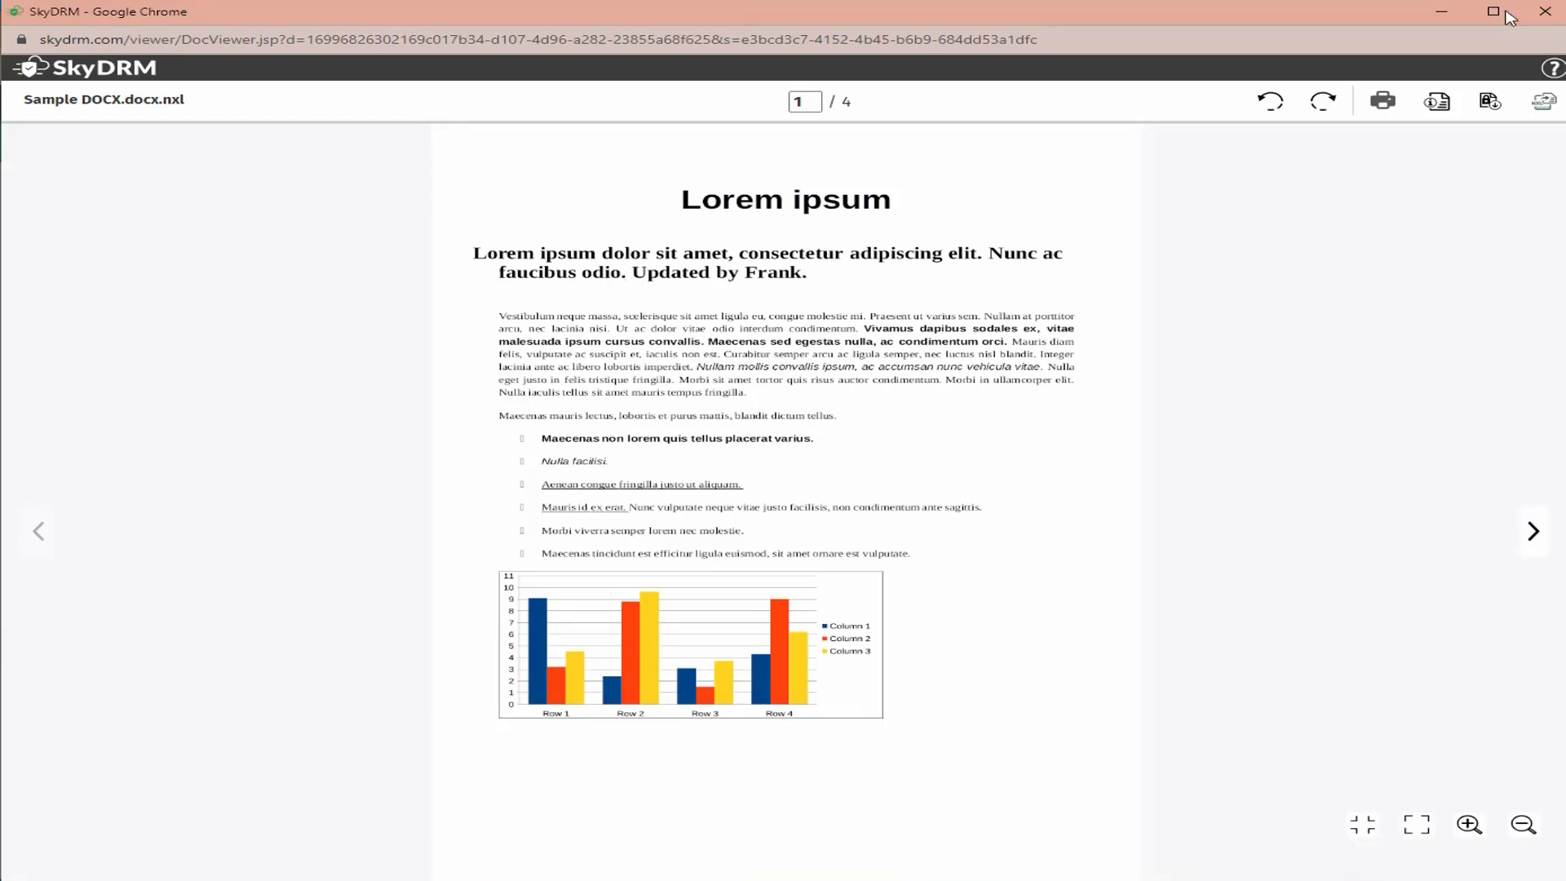
{"action": "left_click", "coordinate": [1545, 12]}
{"action": "left_click", "coordinate": [469, 549]}
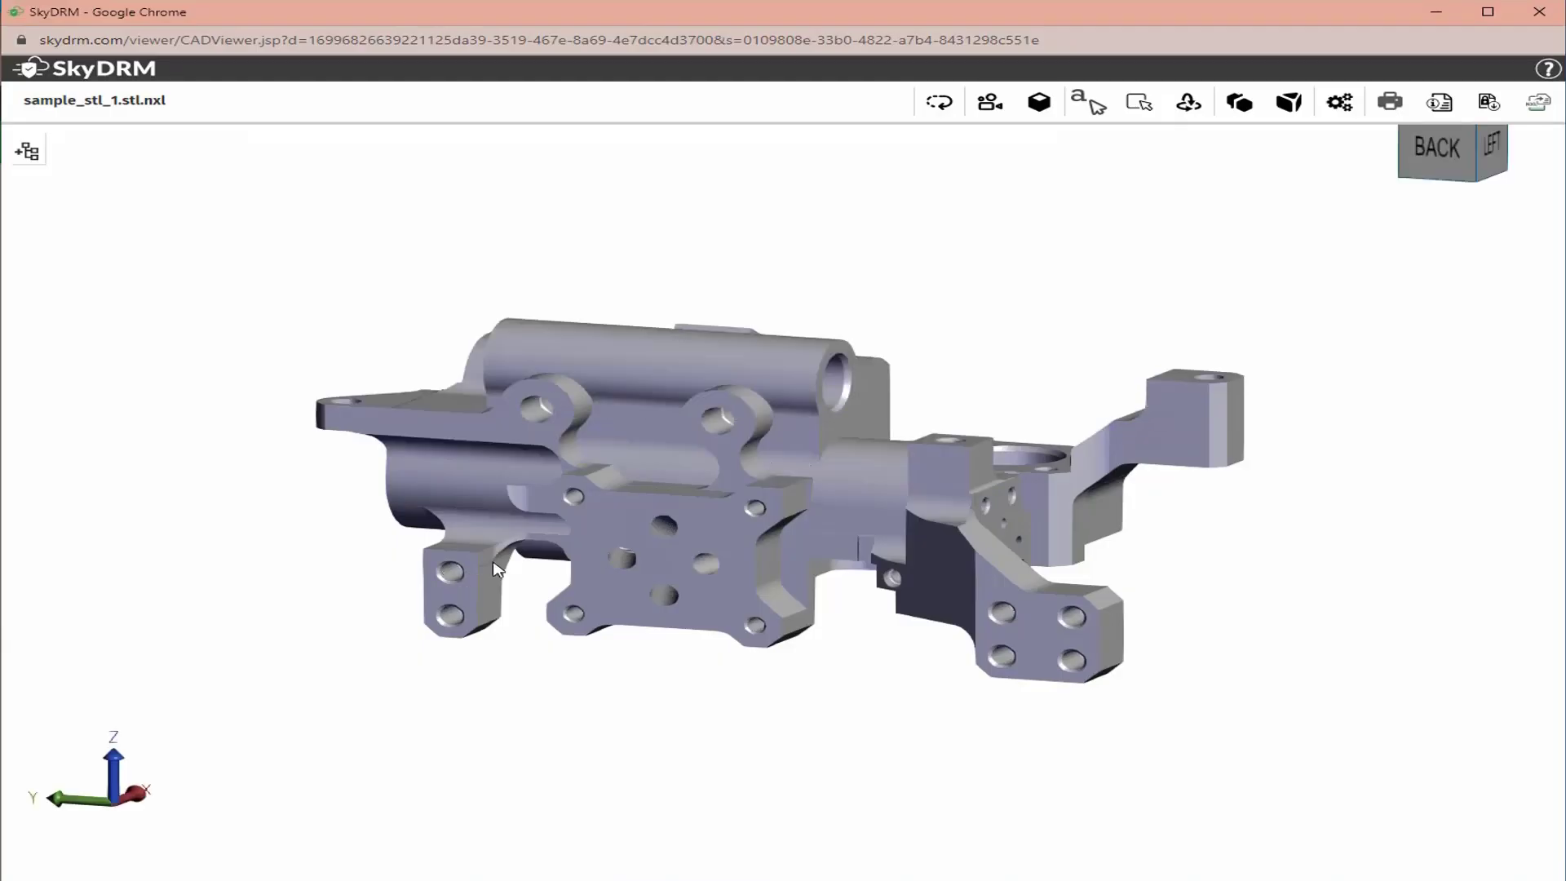
{"action": "left_click_drag", "start_coordinate": [562, 493], "coordinate": [661, 516]}
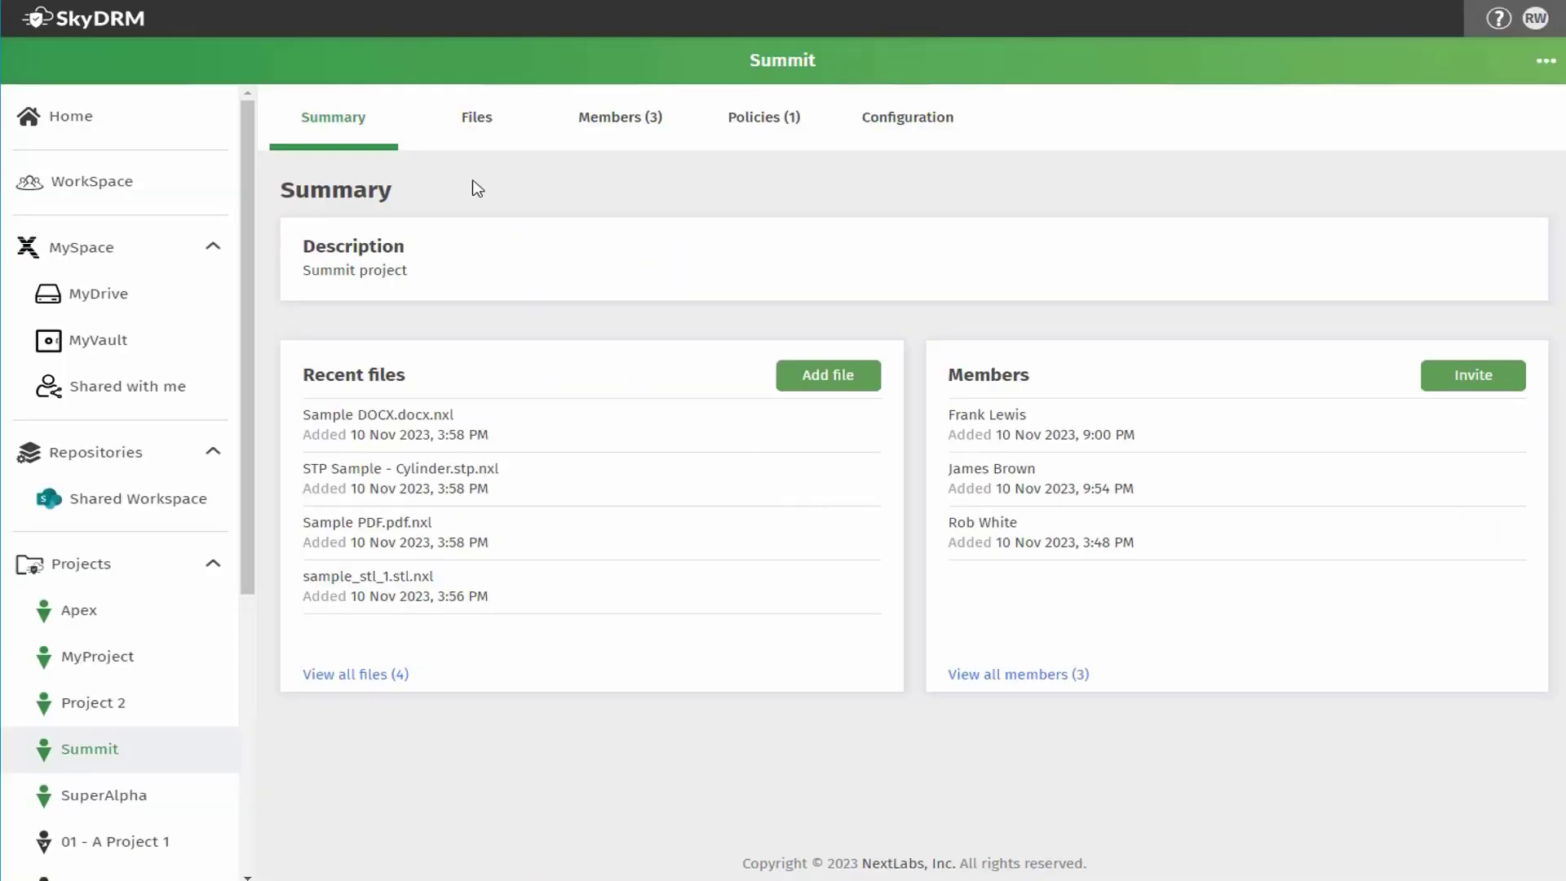
- In the project host's SkyDRM session, view the host's account profile and close it without changes
{"action": "left_click", "coordinate": [1535, 19]}
{"action": "left_click", "coordinate": [1447, 72]}
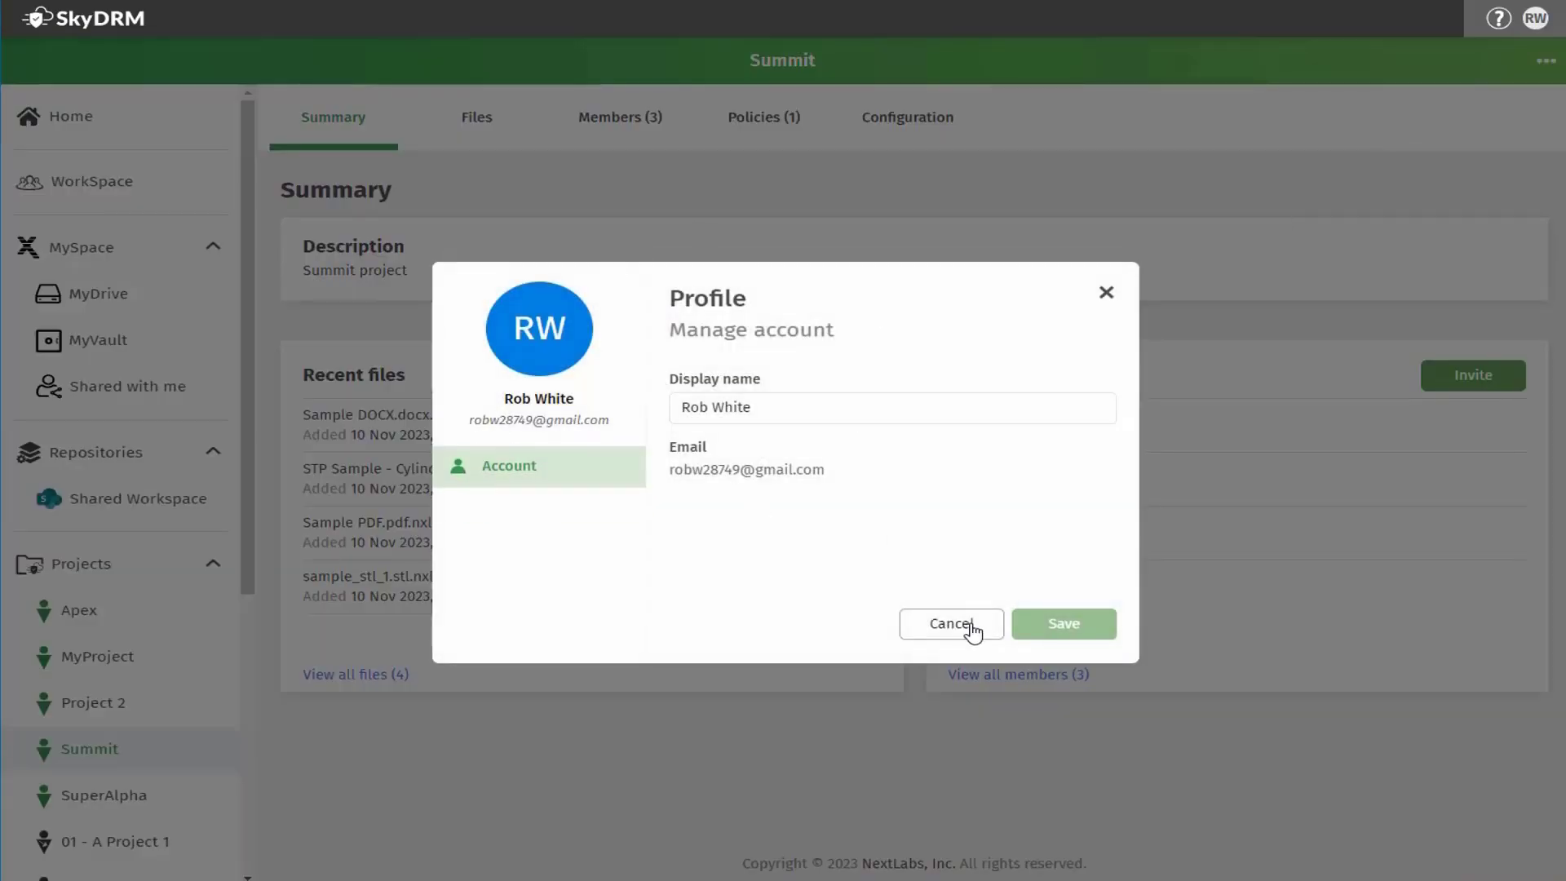
{"action": "left_click", "coordinate": [947, 629]}
- Remove the member who joined on 10 Nov 2023, 9:00 PM from the Summit project and confirm the deletion
{"action": "left_click", "coordinate": [604, 135]}
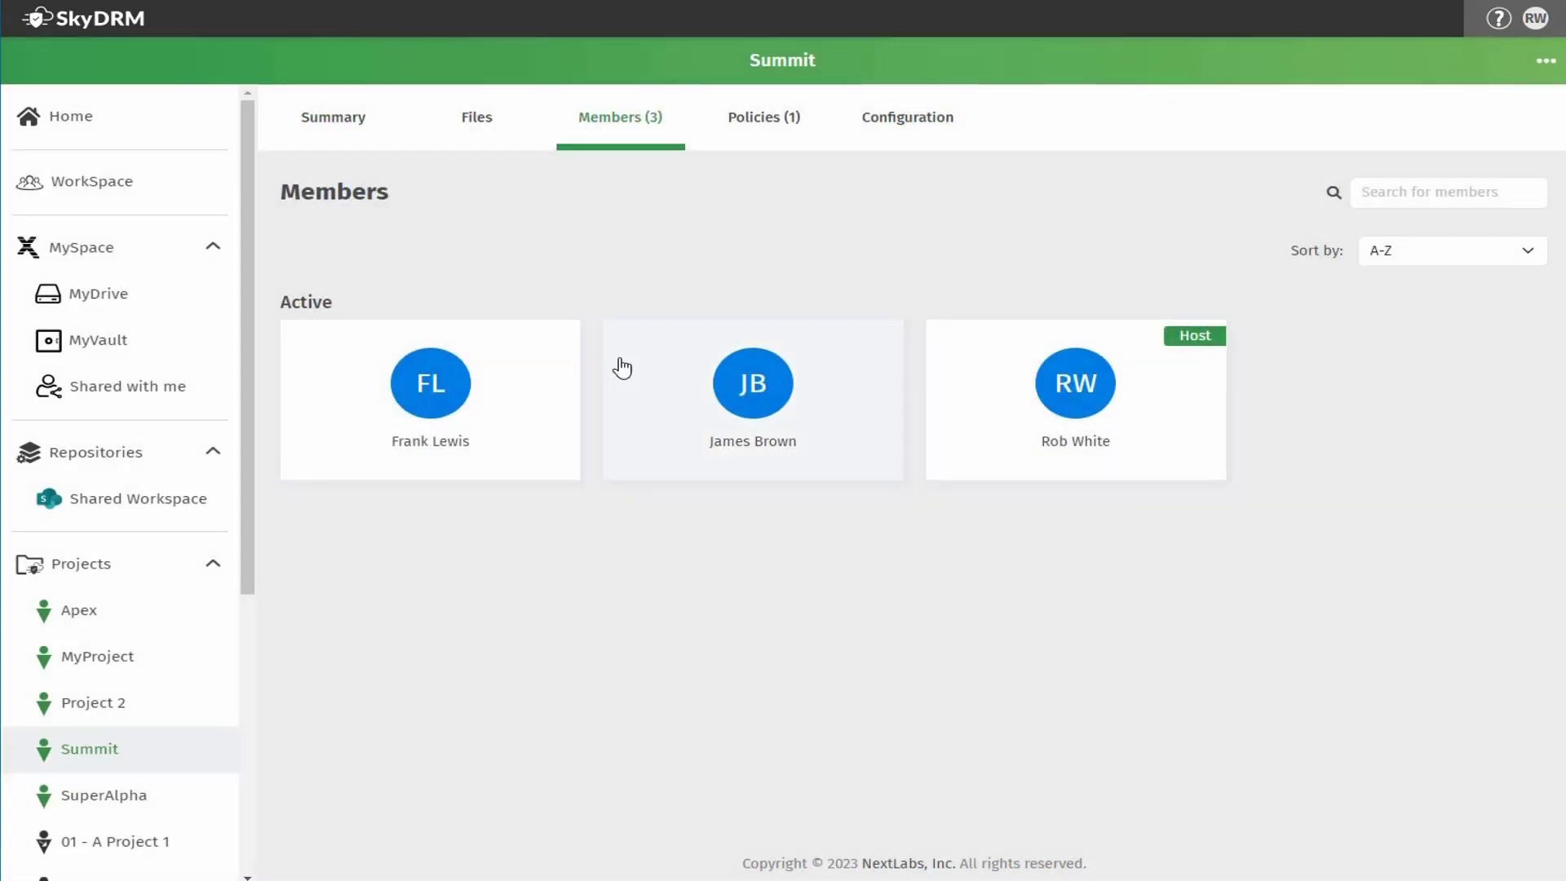
{"action": "left_click", "coordinate": [482, 444]}
{"action": "left_click", "coordinate": [757, 295]}
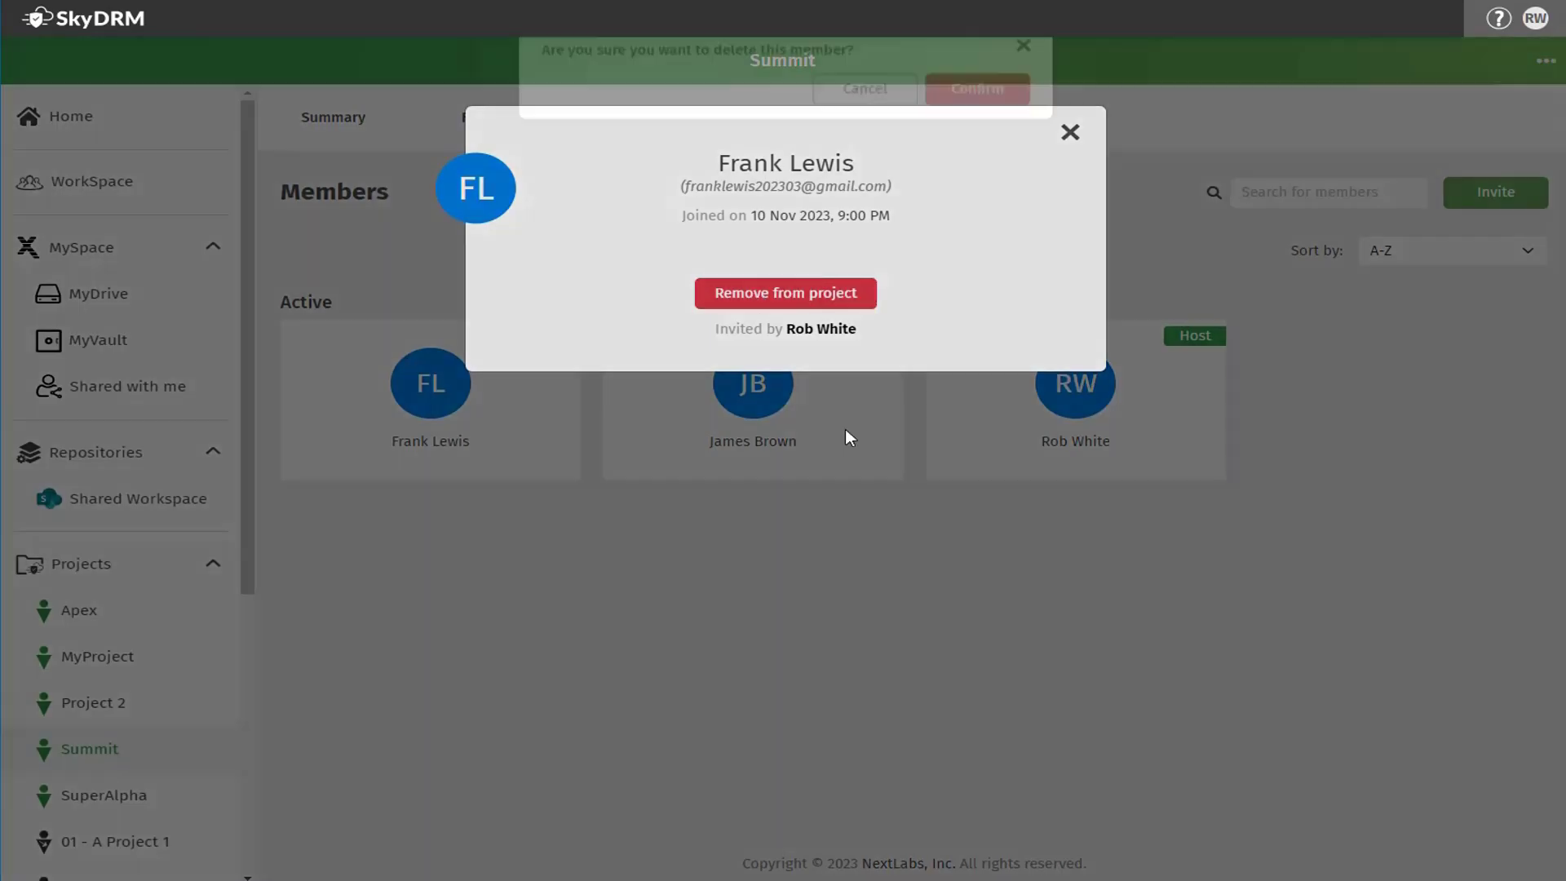
{"action": "left_click", "coordinate": [982, 116]}
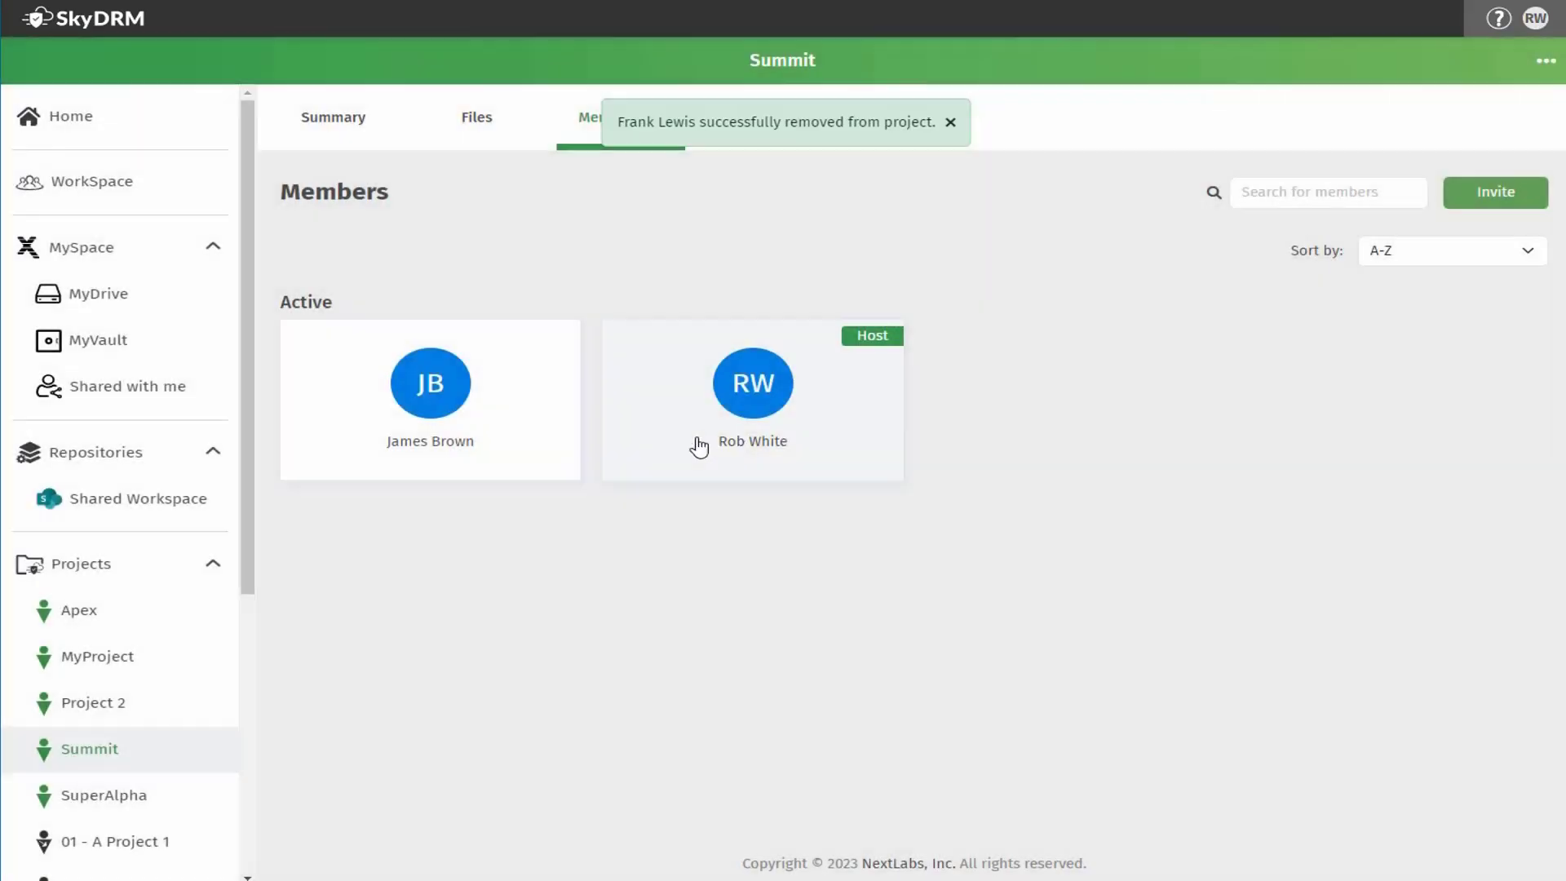
- Remove the member who joined on 10 Nov 2023, 9:54 PM from the Summit project and confirm the deletion
{"action": "left_click", "coordinate": [430, 402]}
{"action": "left_click", "coordinate": [781, 303]}
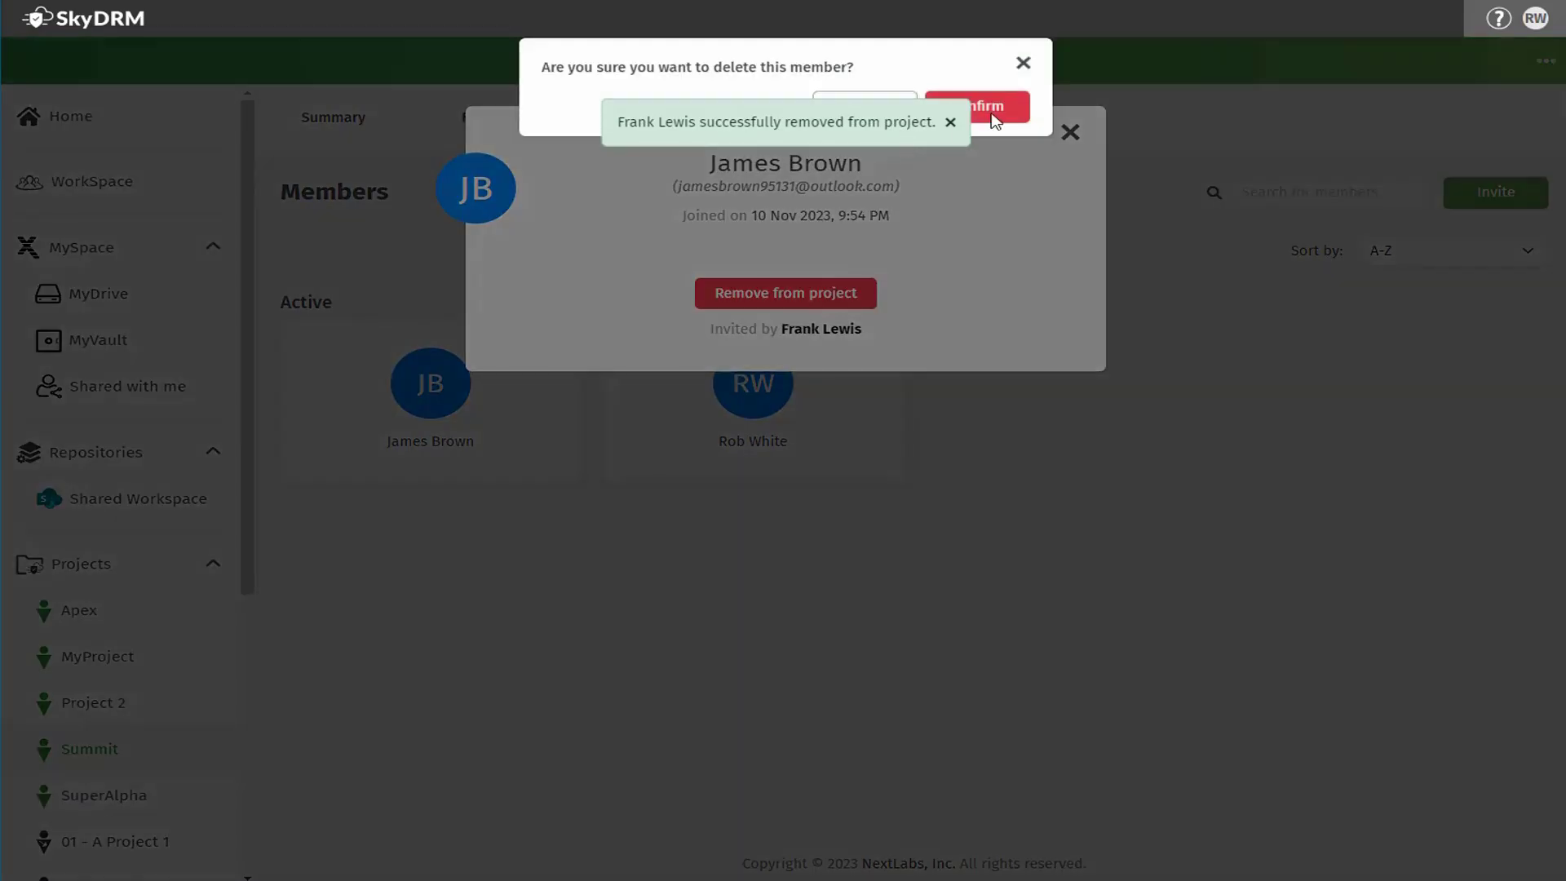
{"action": "left_click", "coordinate": [987, 110]}
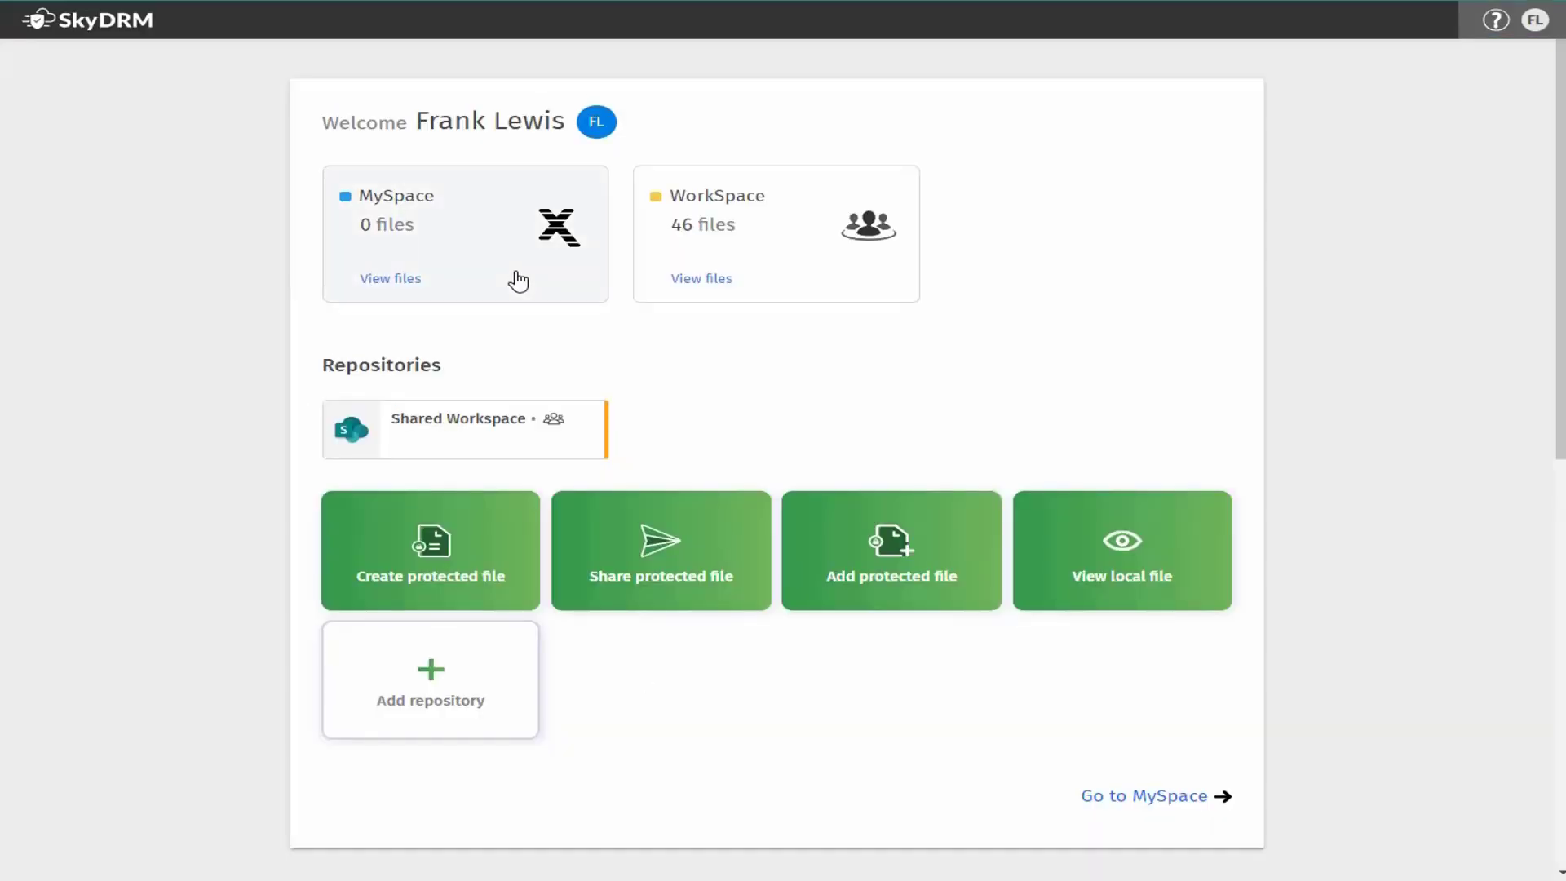
- In the first removed member's SkyDRM session, open the full projects list and check it for the Summit project
{"action": "scroll", "coordinate": [633, 451], "scroll_direction": "down", "scroll_amount": 10}
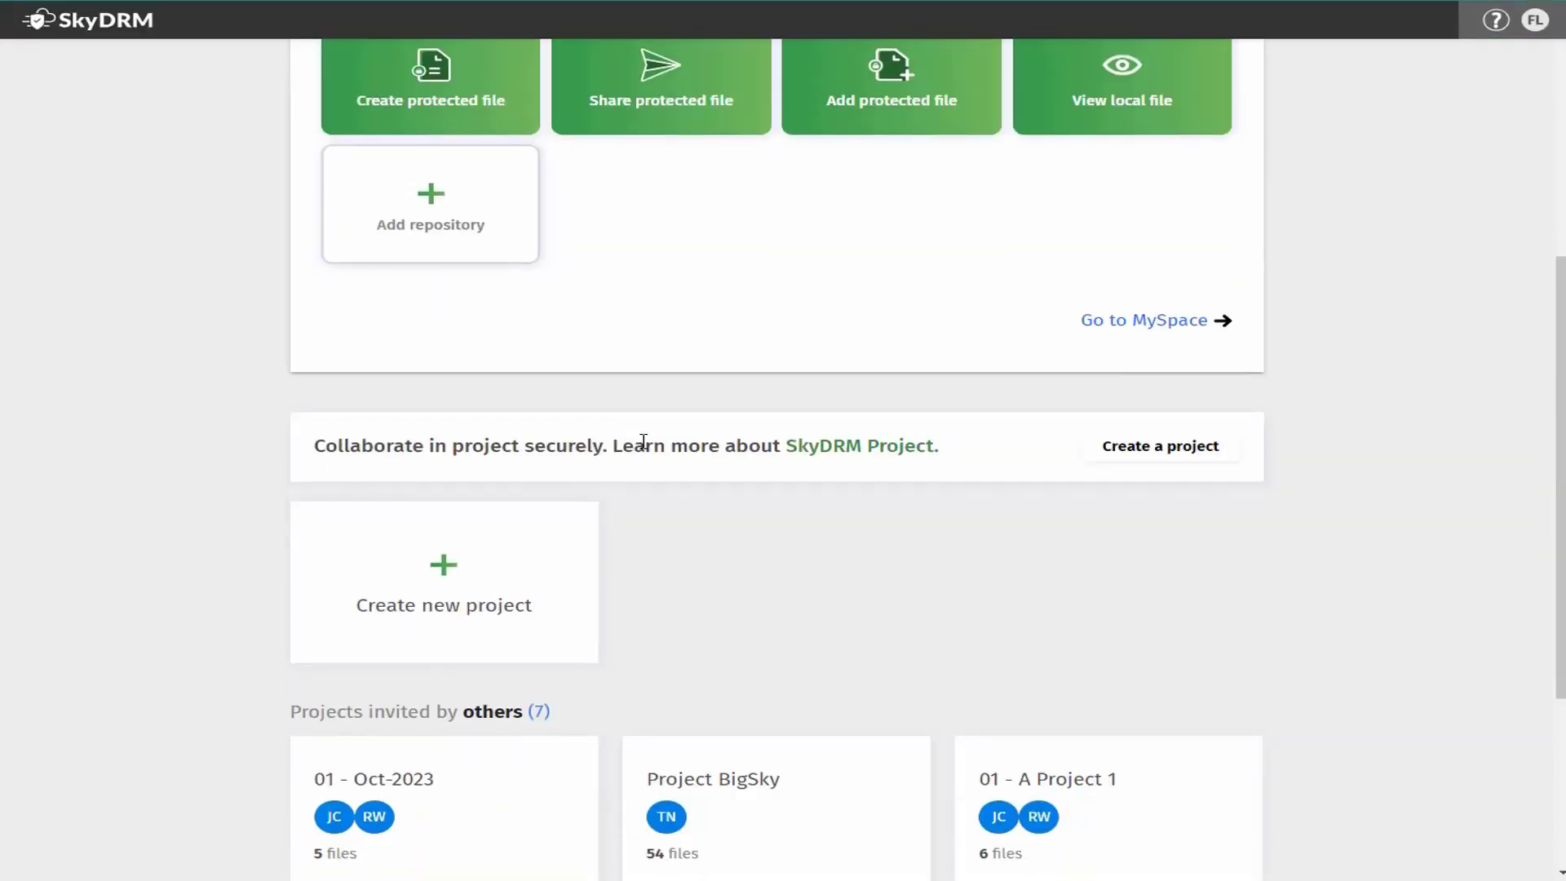
{"action": "left_click", "coordinate": [1198, 780]}
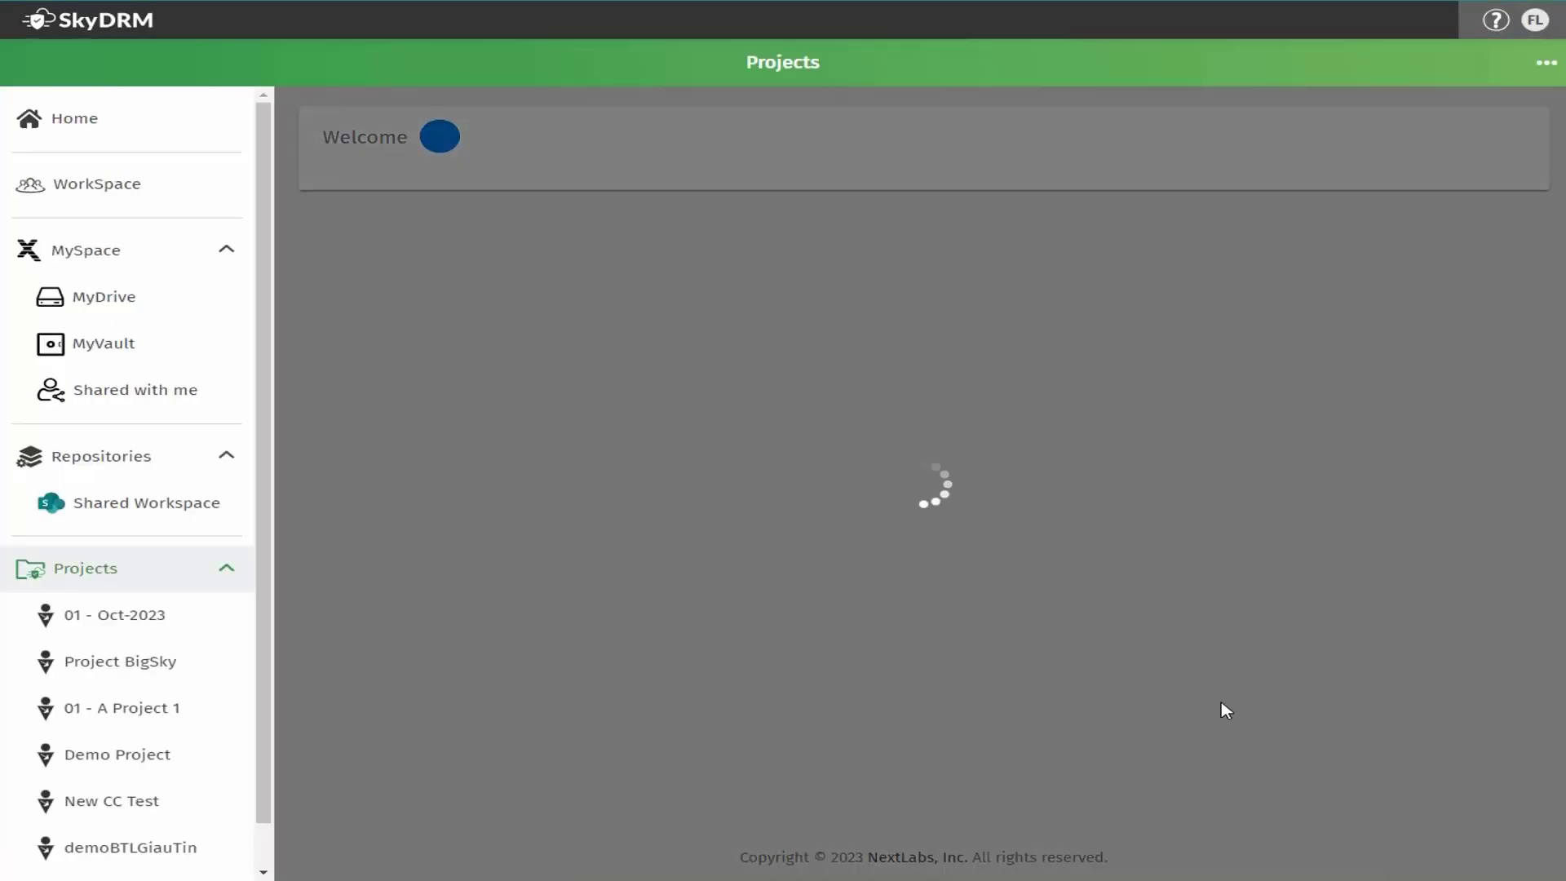
{"action": "scroll", "coordinate": [1032, 659], "scroll_direction": "down", "scroll_amount": 3}
{"action": "scroll", "coordinate": [1033, 661], "scroll_direction": "down", "scroll_amount": 1}
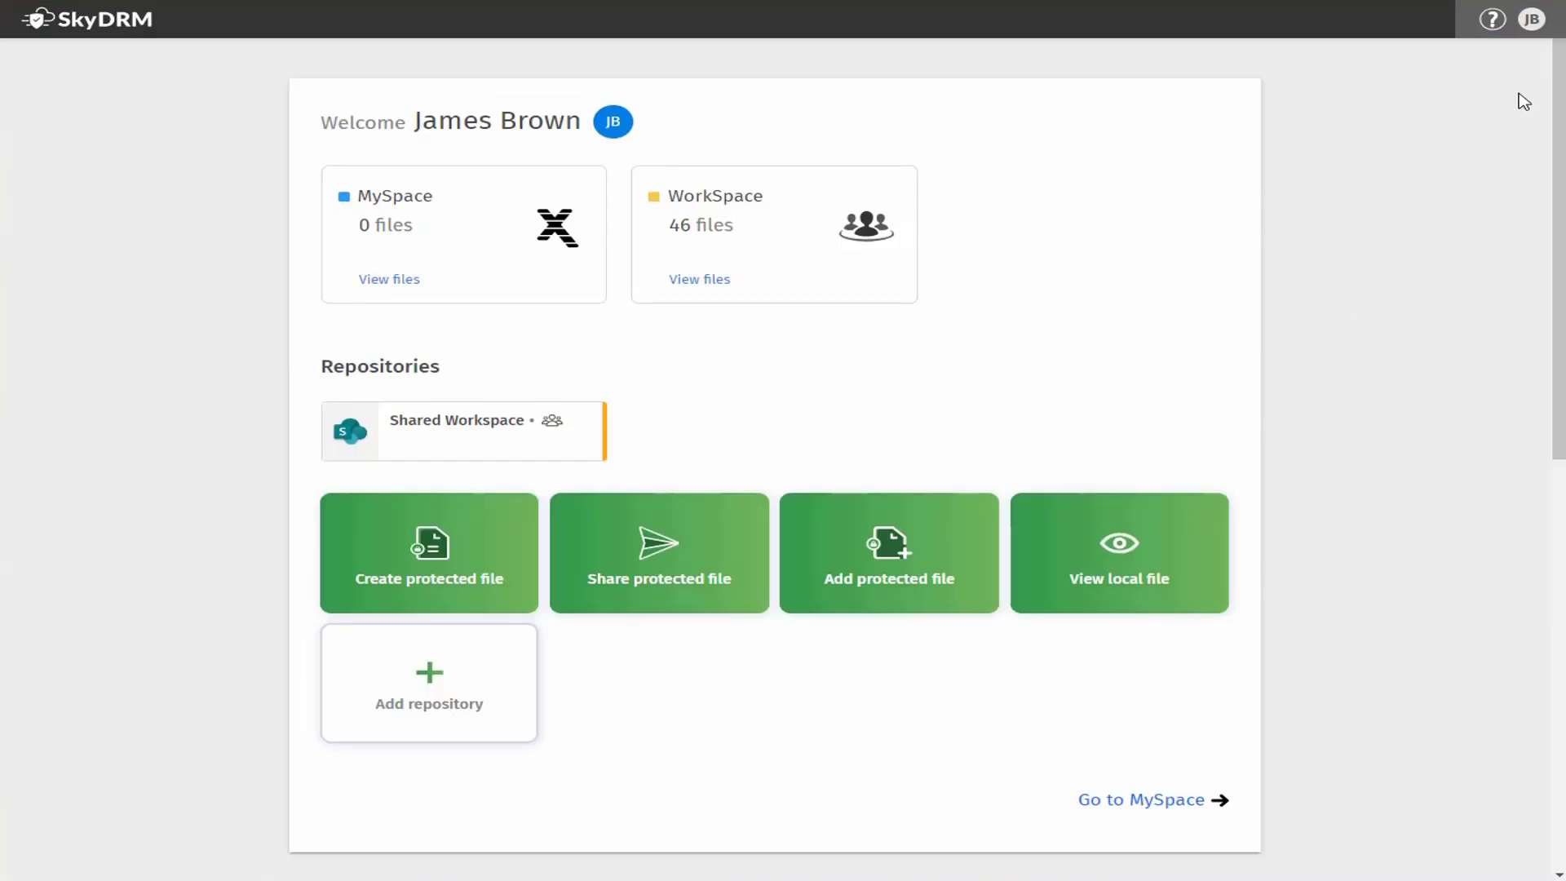
- In the second removed member's SkyDRM session, view the account profile without changes and check the full projects list for Summit
{"action": "left_click", "coordinate": [1531, 20]}
{"action": "left_click", "coordinate": [1427, 73]}
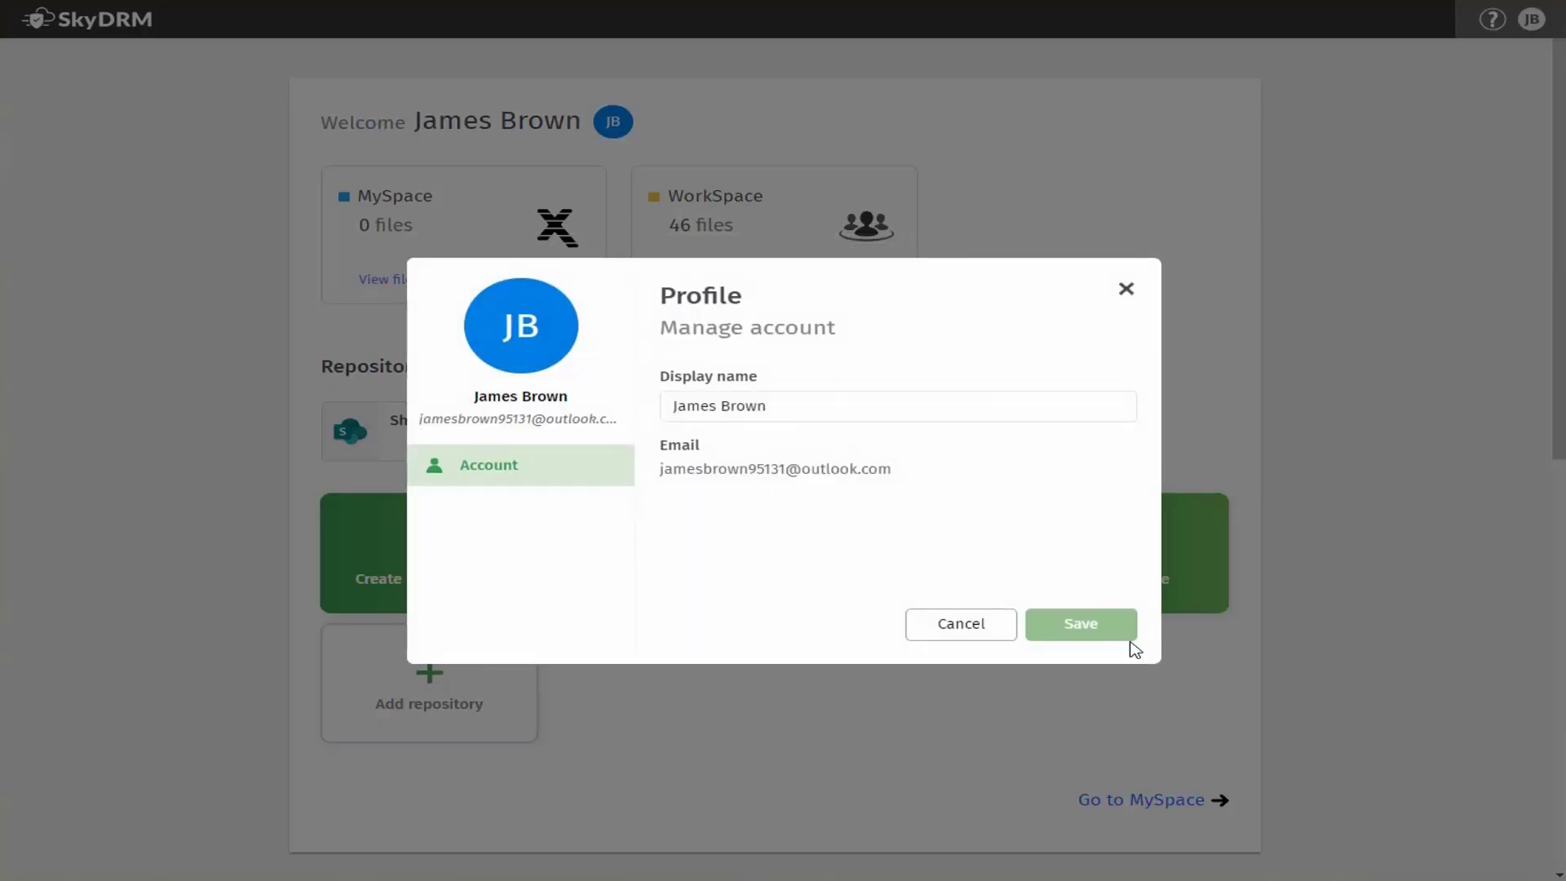
{"action": "left_click", "coordinate": [967, 630]}
{"action": "scroll", "coordinate": [702, 673], "scroll_direction": "down", "scroll_amount": 9}
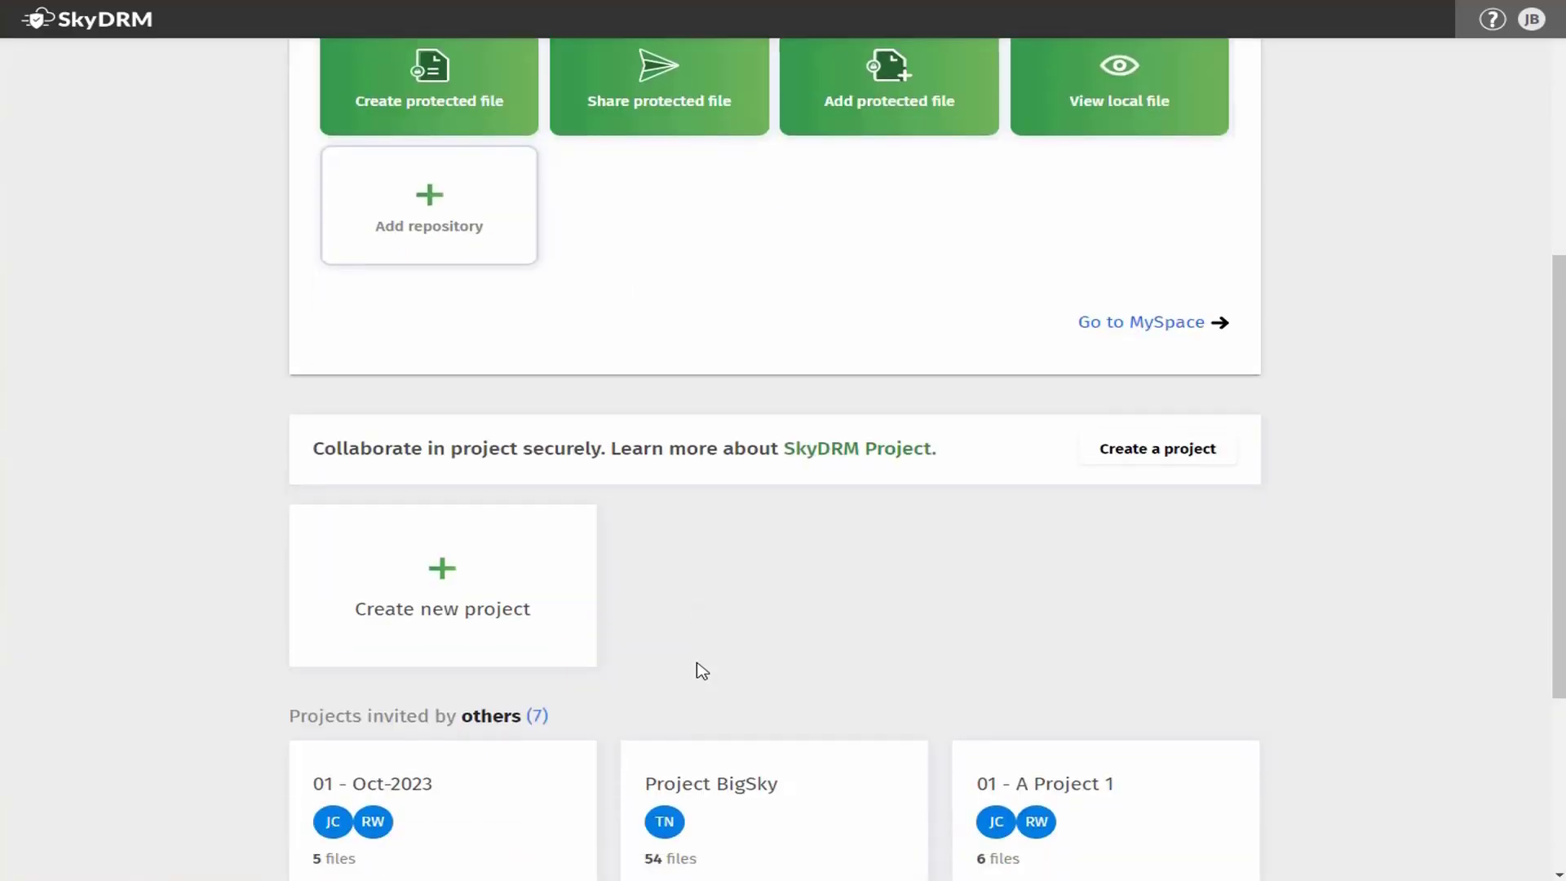
{"action": "left_click", "coordinate": [1202, 829]}
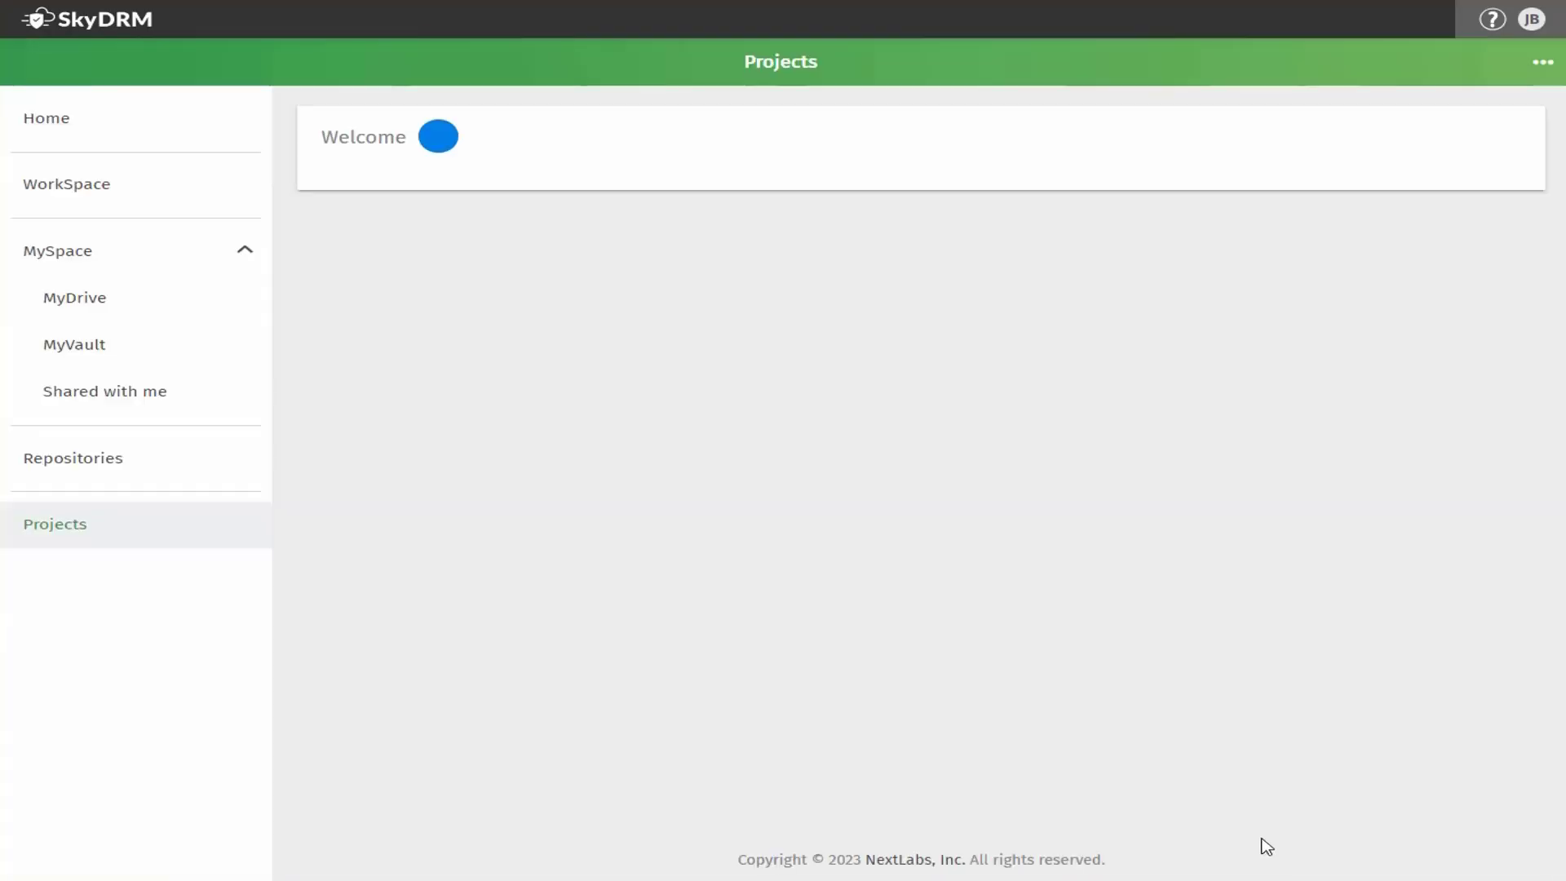
{"action": "scroll", "coordinate": [1305, 679], "scroll_direction": "down", "scroll_amount": 5}
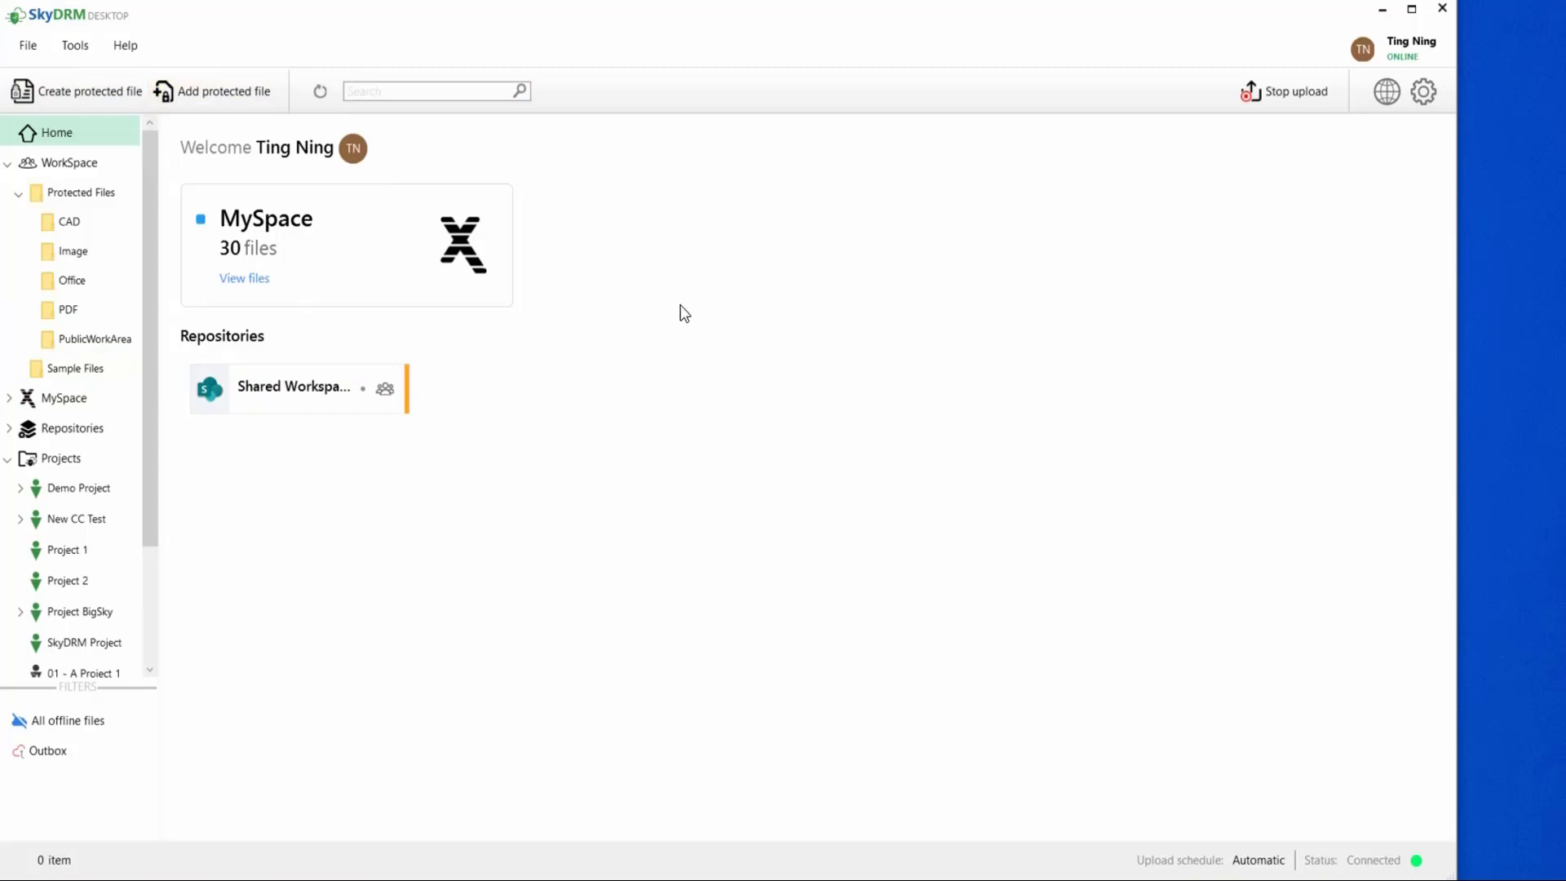
- In the SkyDRM Desktop folder preferences, start adding a My folder and choose C:\WorkArea\MyFolder
{"action": "left_click", "coordinate": [1426, 94]}
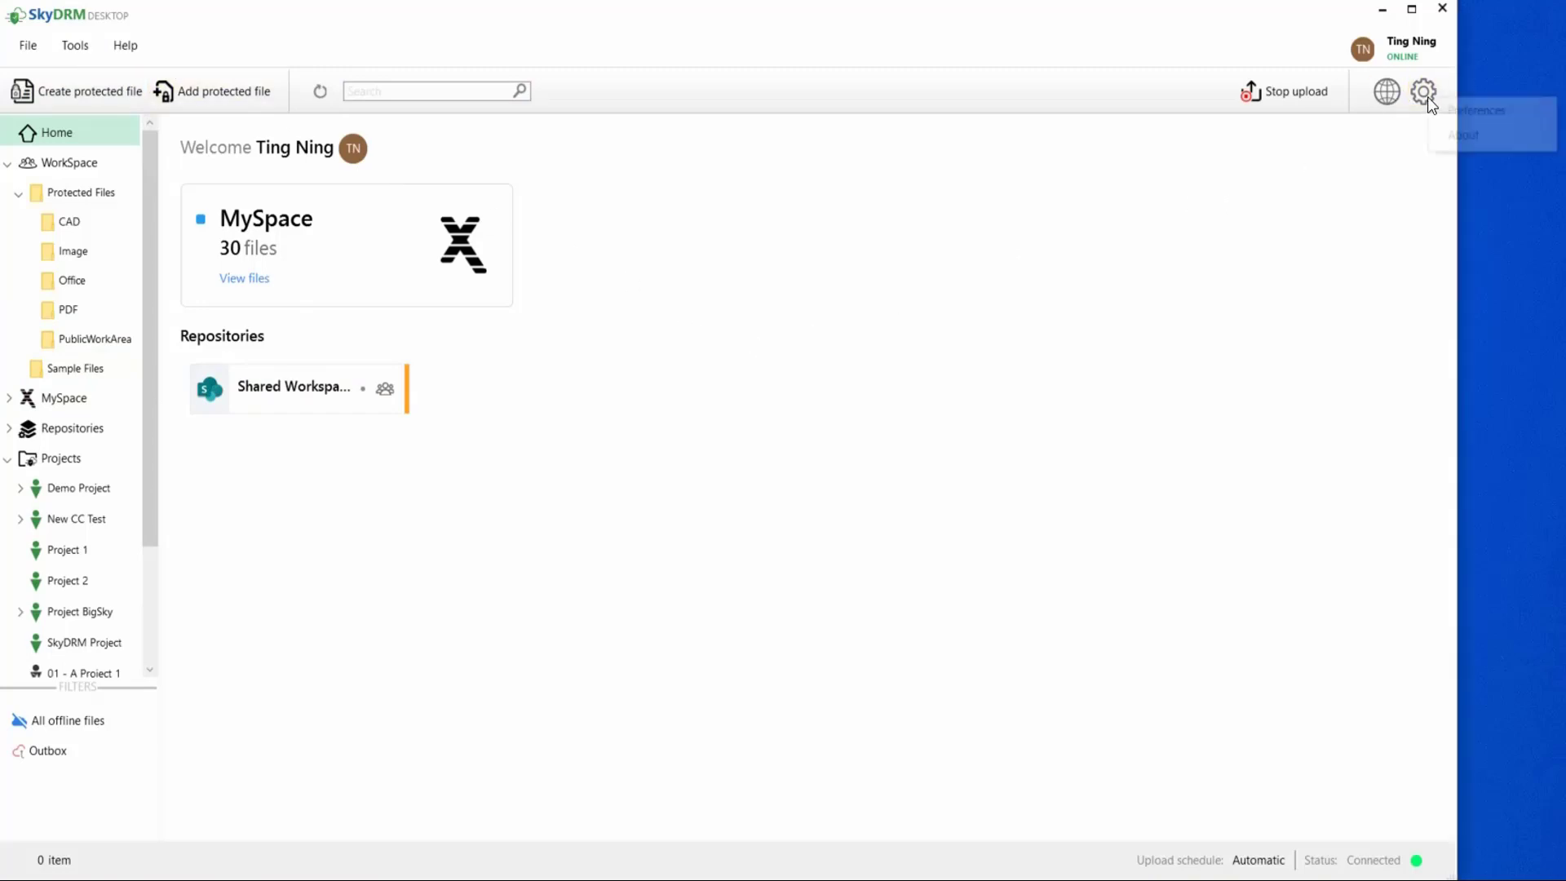
{"action": "left_click", "coordinate": [1451, 112]}
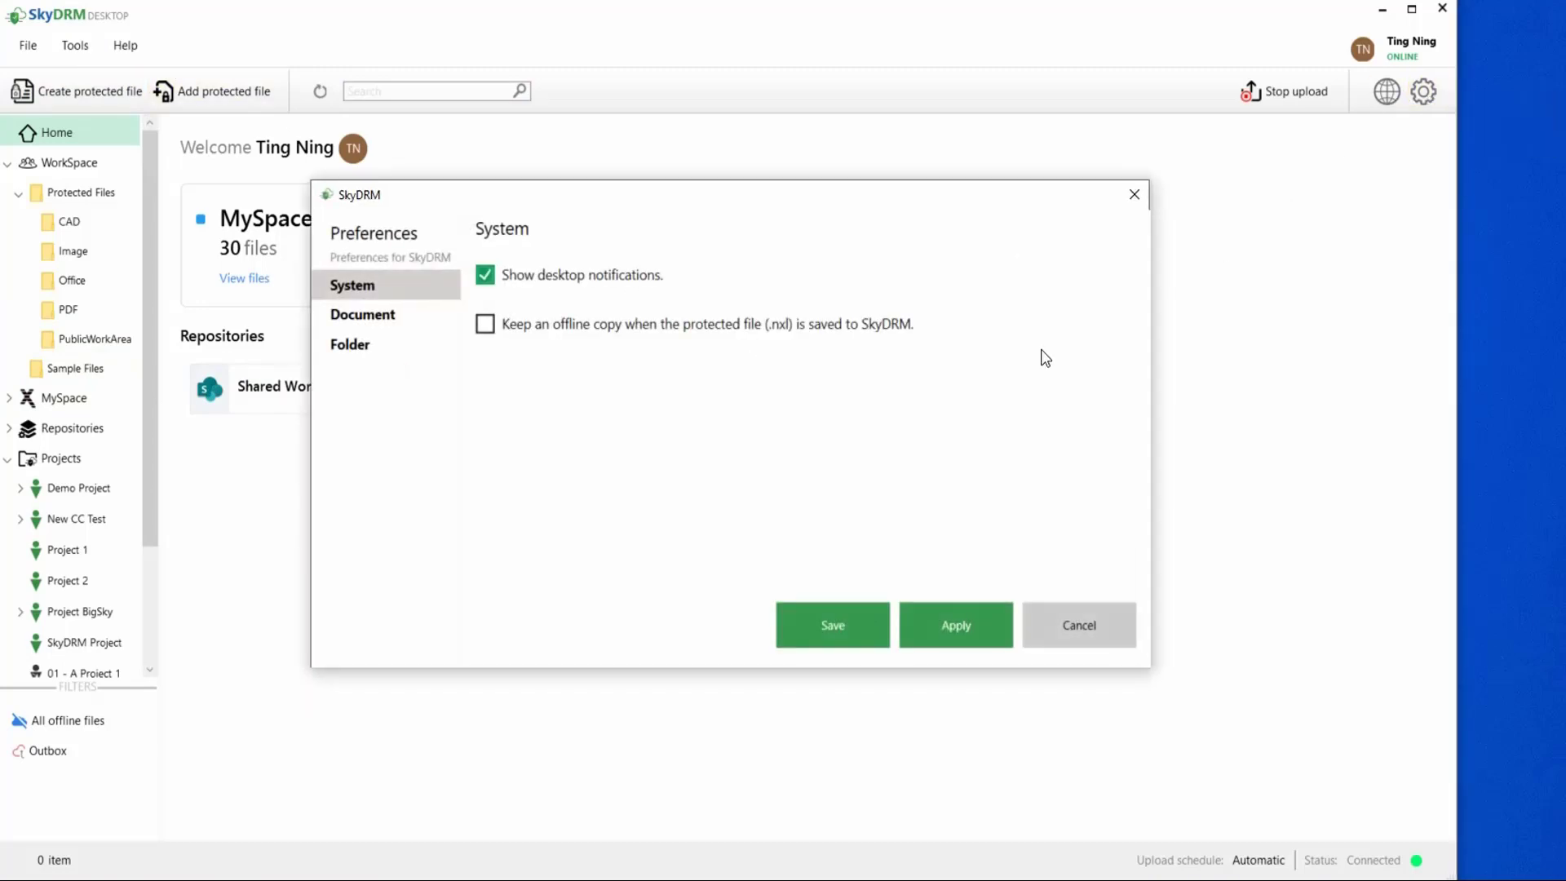
{"action": "left_click", "coordinate": [355, 347]}
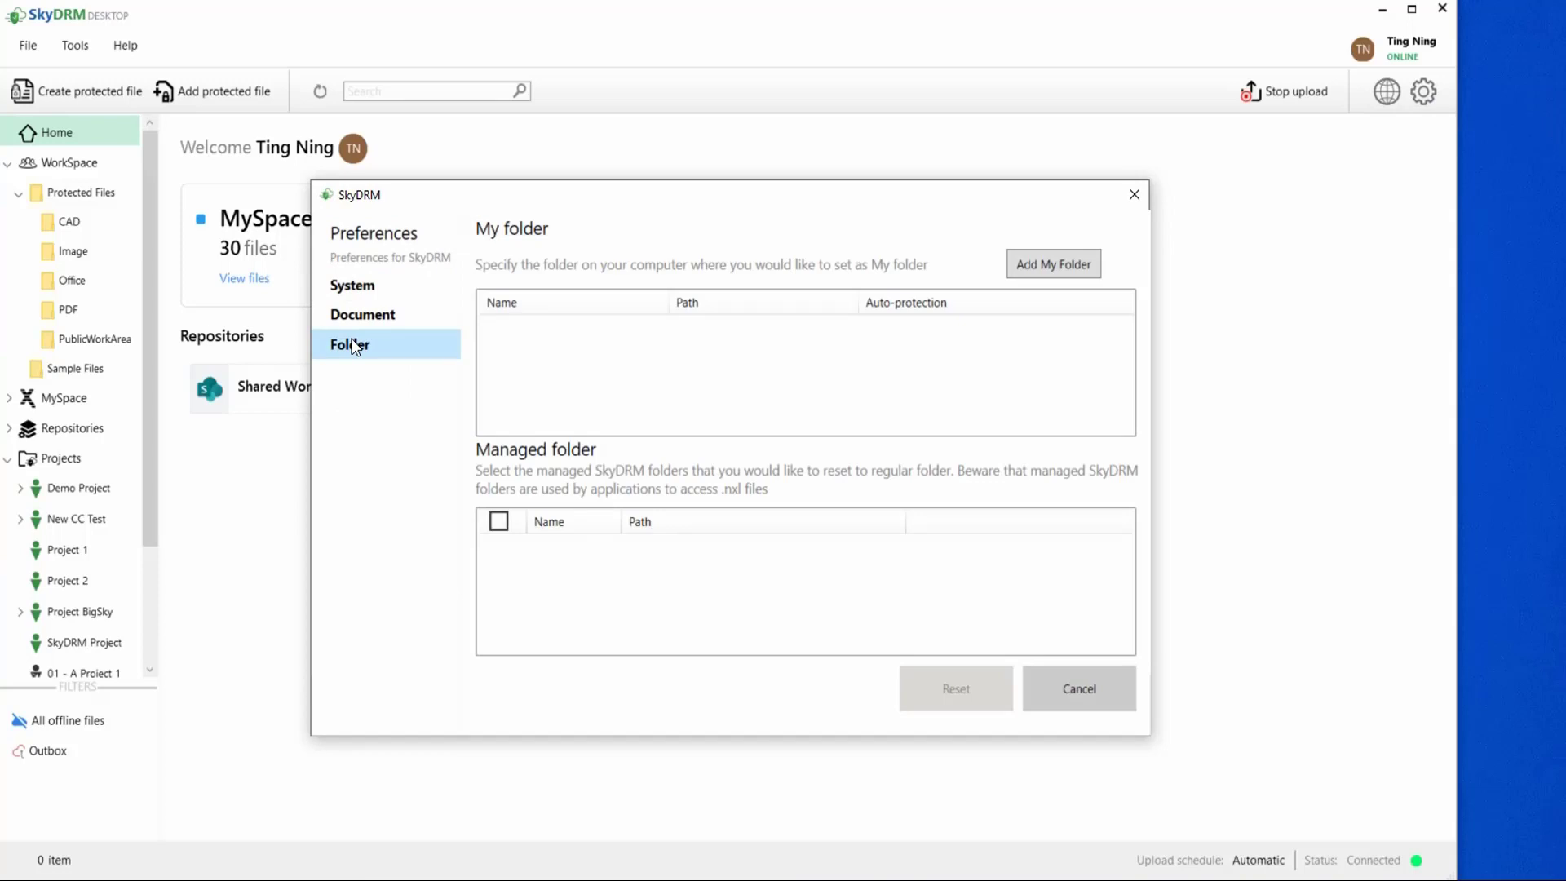
{"action": "left_click", "coordinate": [1058, 270]}
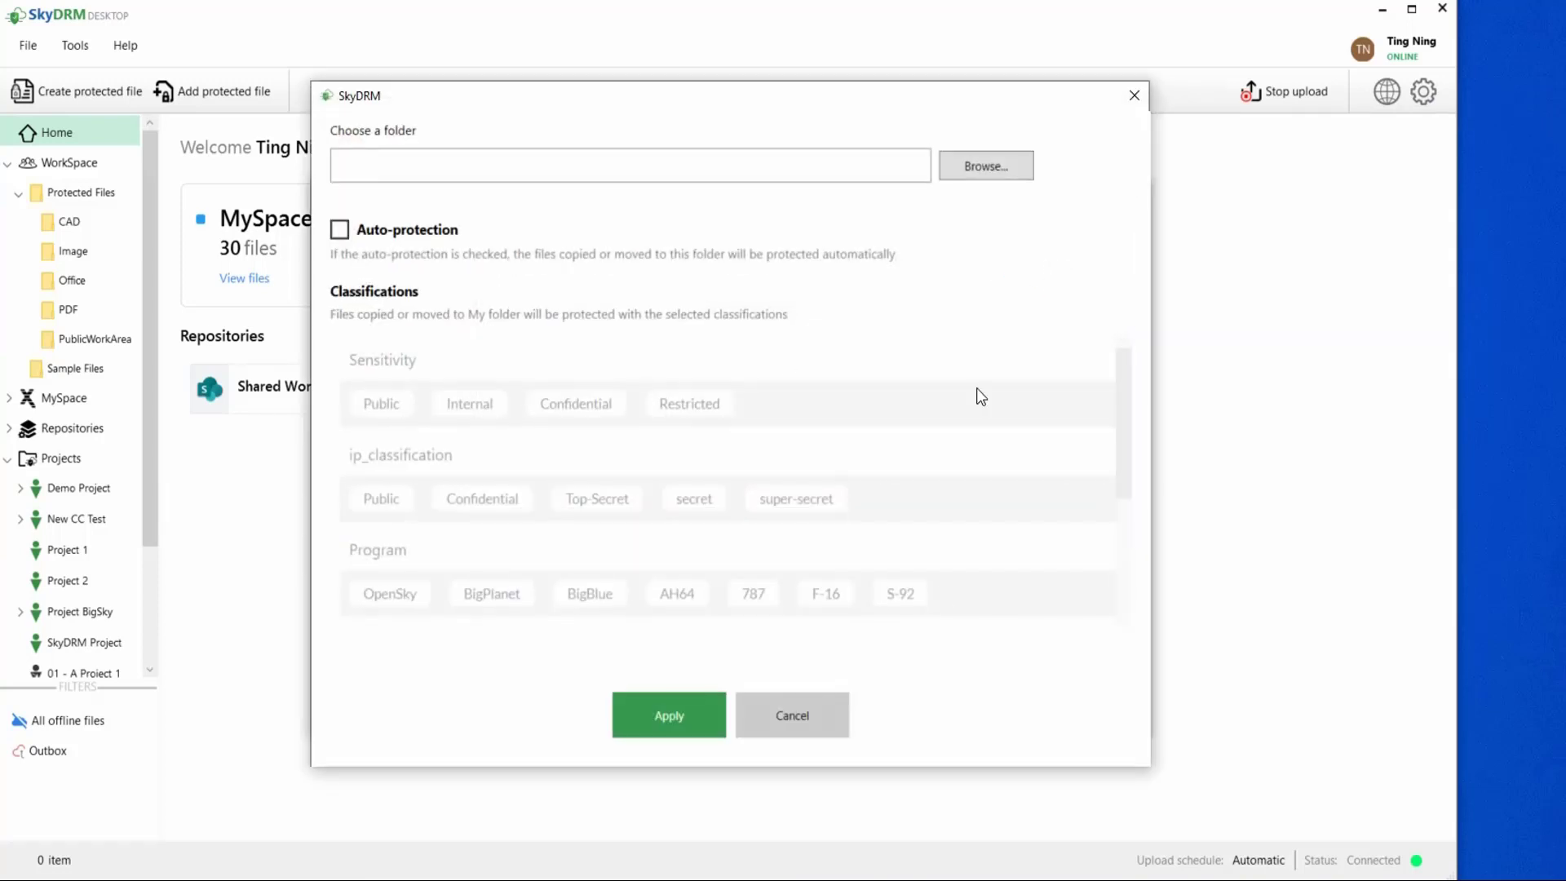
{"action": "left_click", "coordinate": [987, 166]}
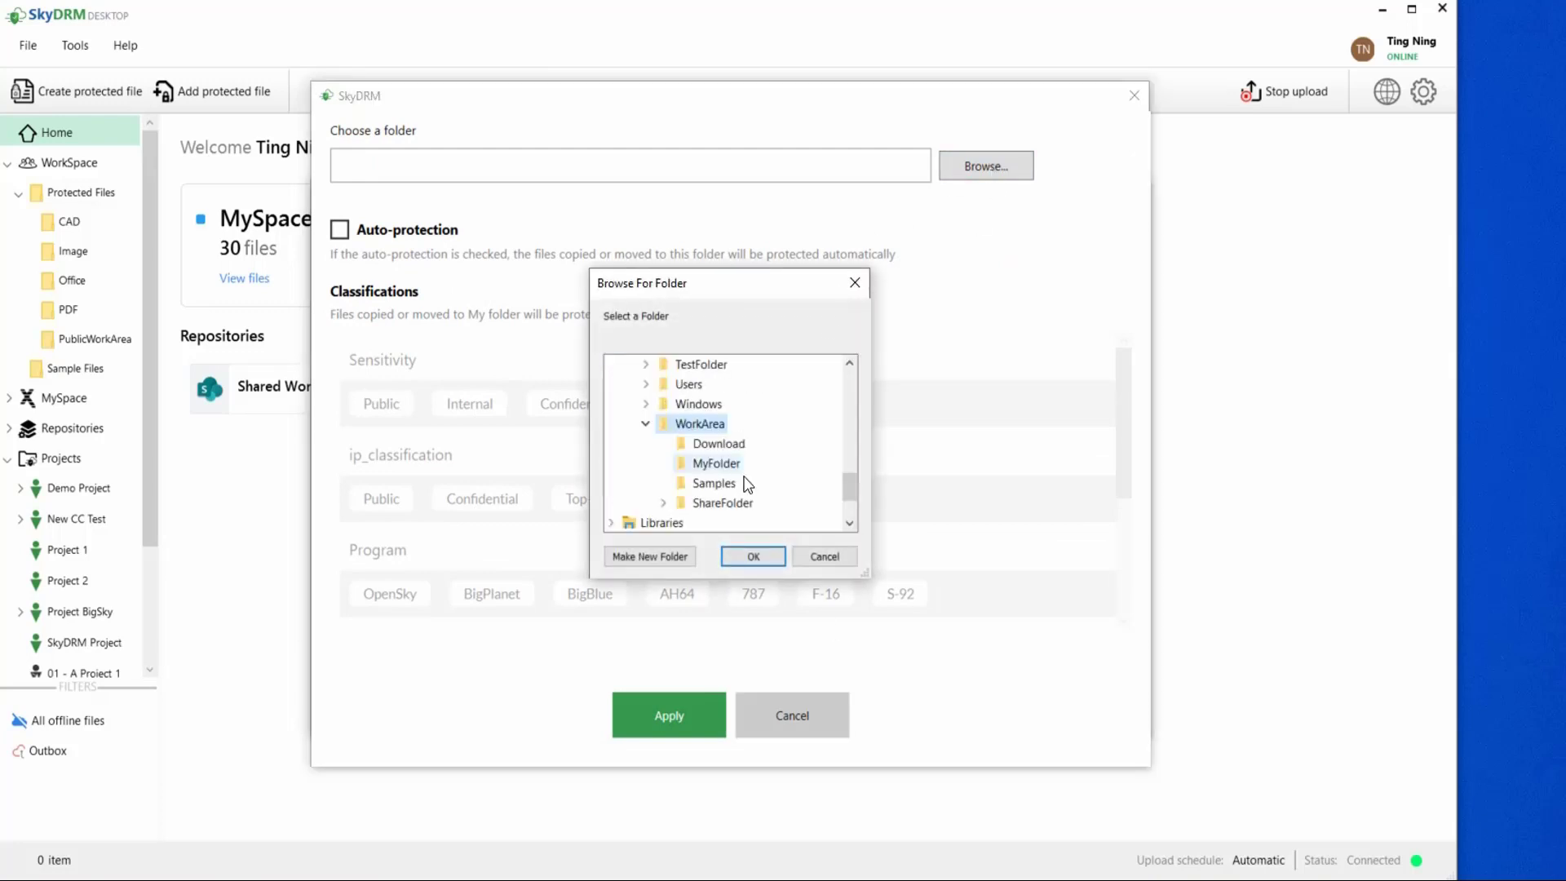
{"action": "left_click", "coordinate": [733, 465]}
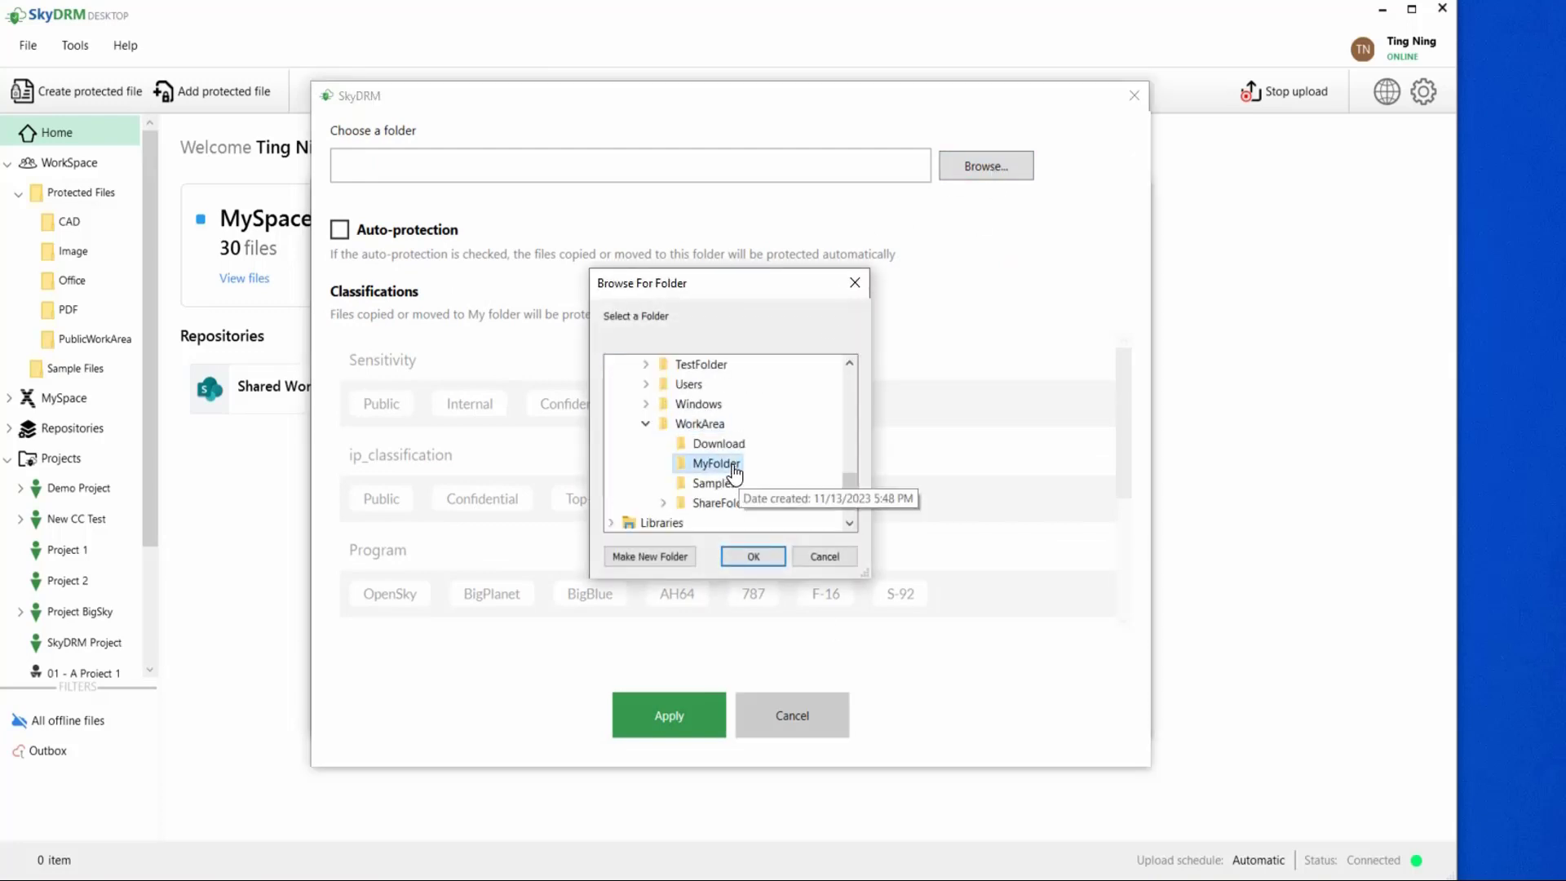
{"action": "left_click", "coordinate": [753, 558]}
- Enable auto-protection for MyFolder with the Classification set to Internal, apply it, and close the preferences
{"action": "left_click", "coordinate": [340, 231]}
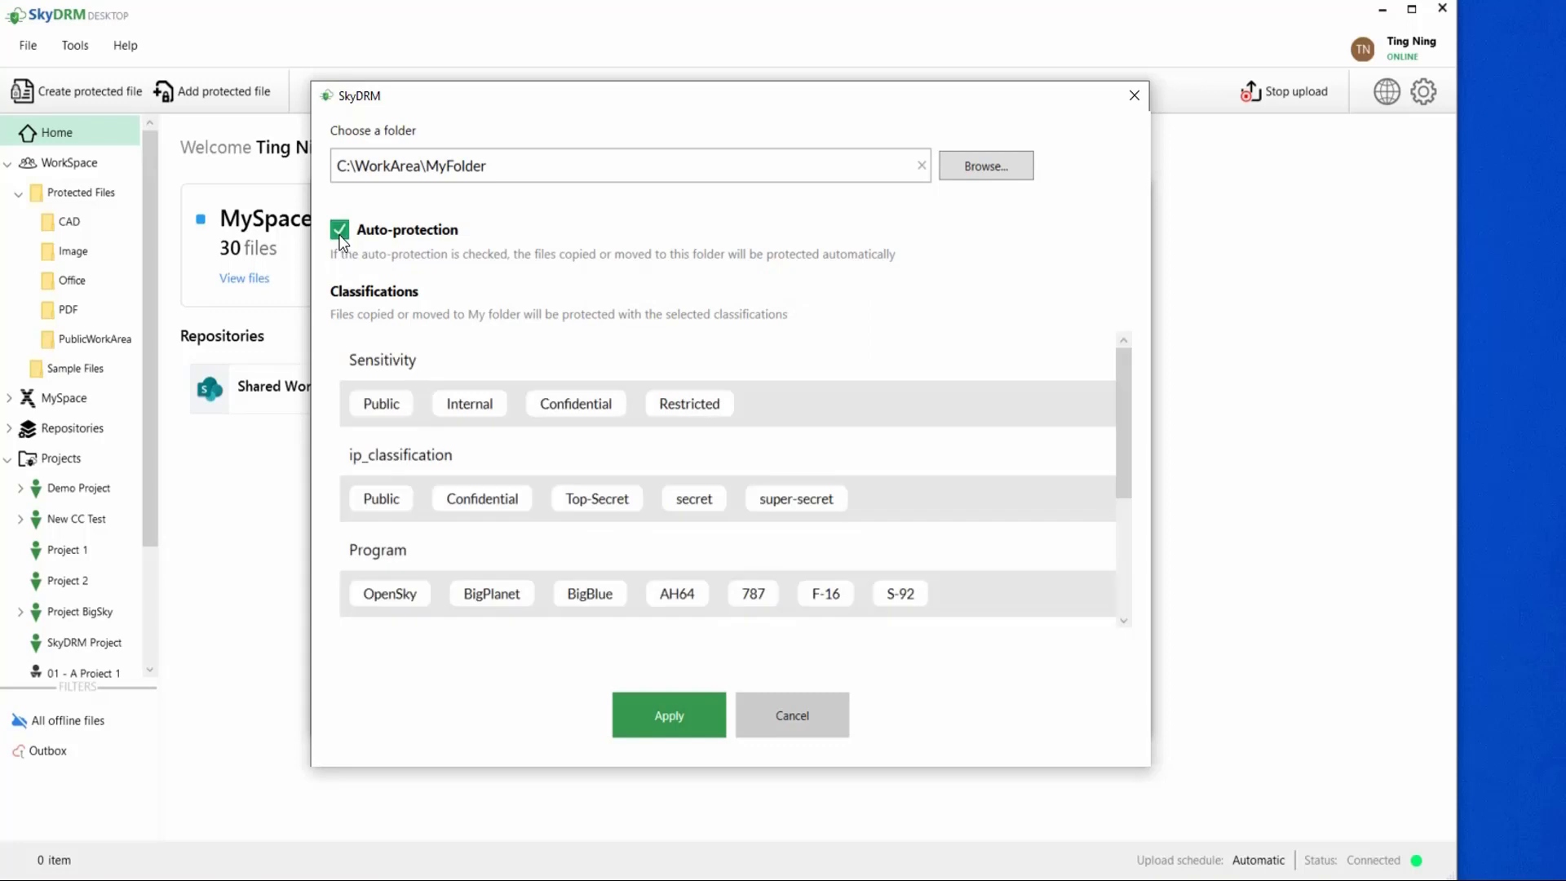
{"action": "left_click_drag", "start_coordinate": [1124, 449], "coordinate": [1139, 563]}
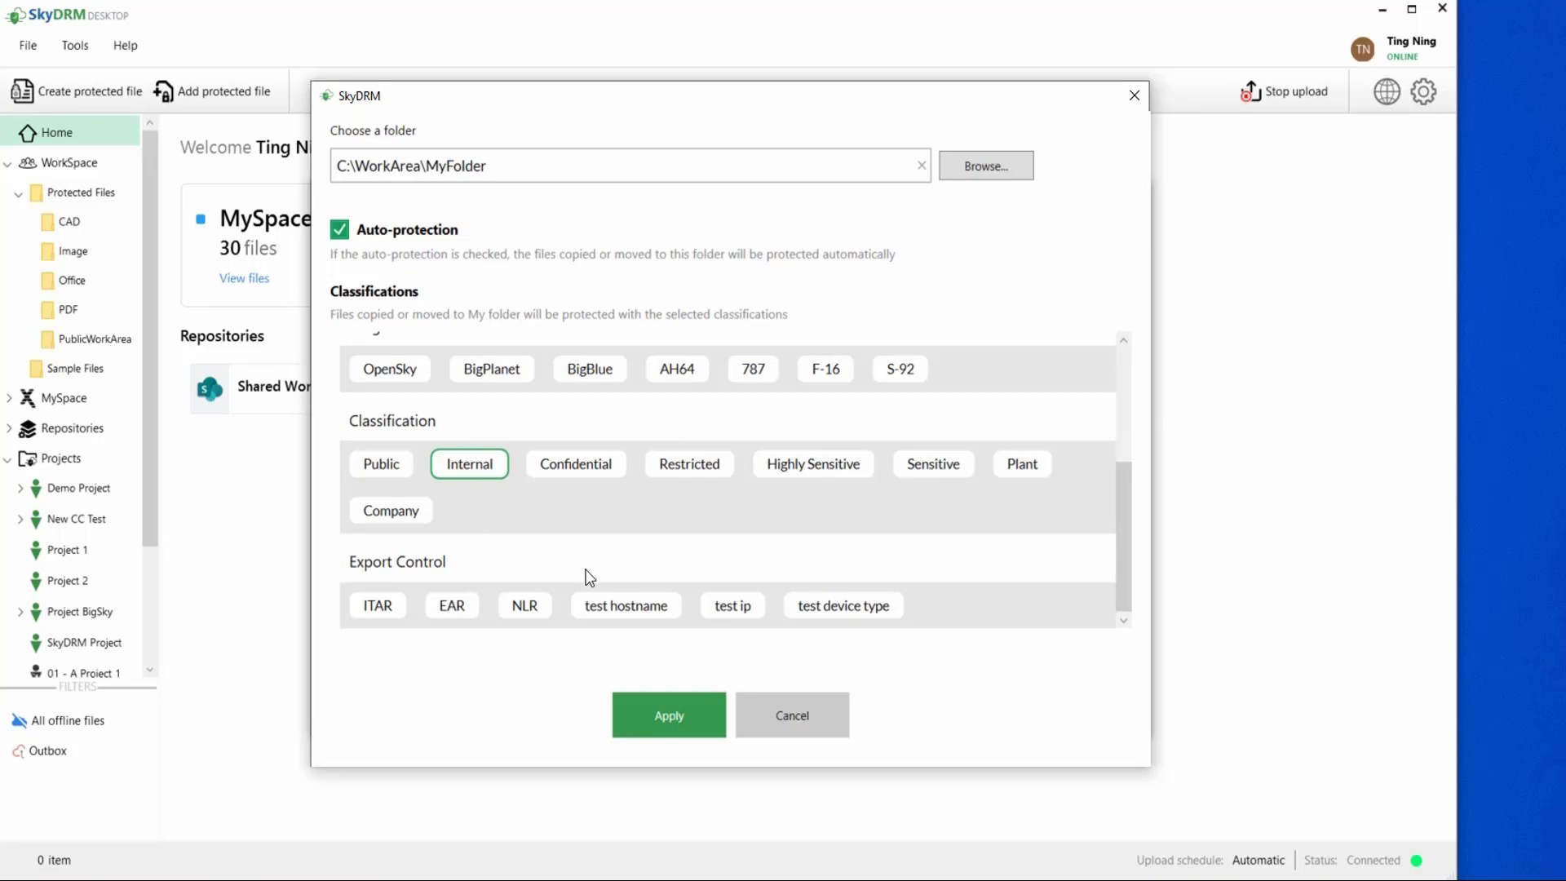
{"action": "left_click", "coordinate": [682, 711]}
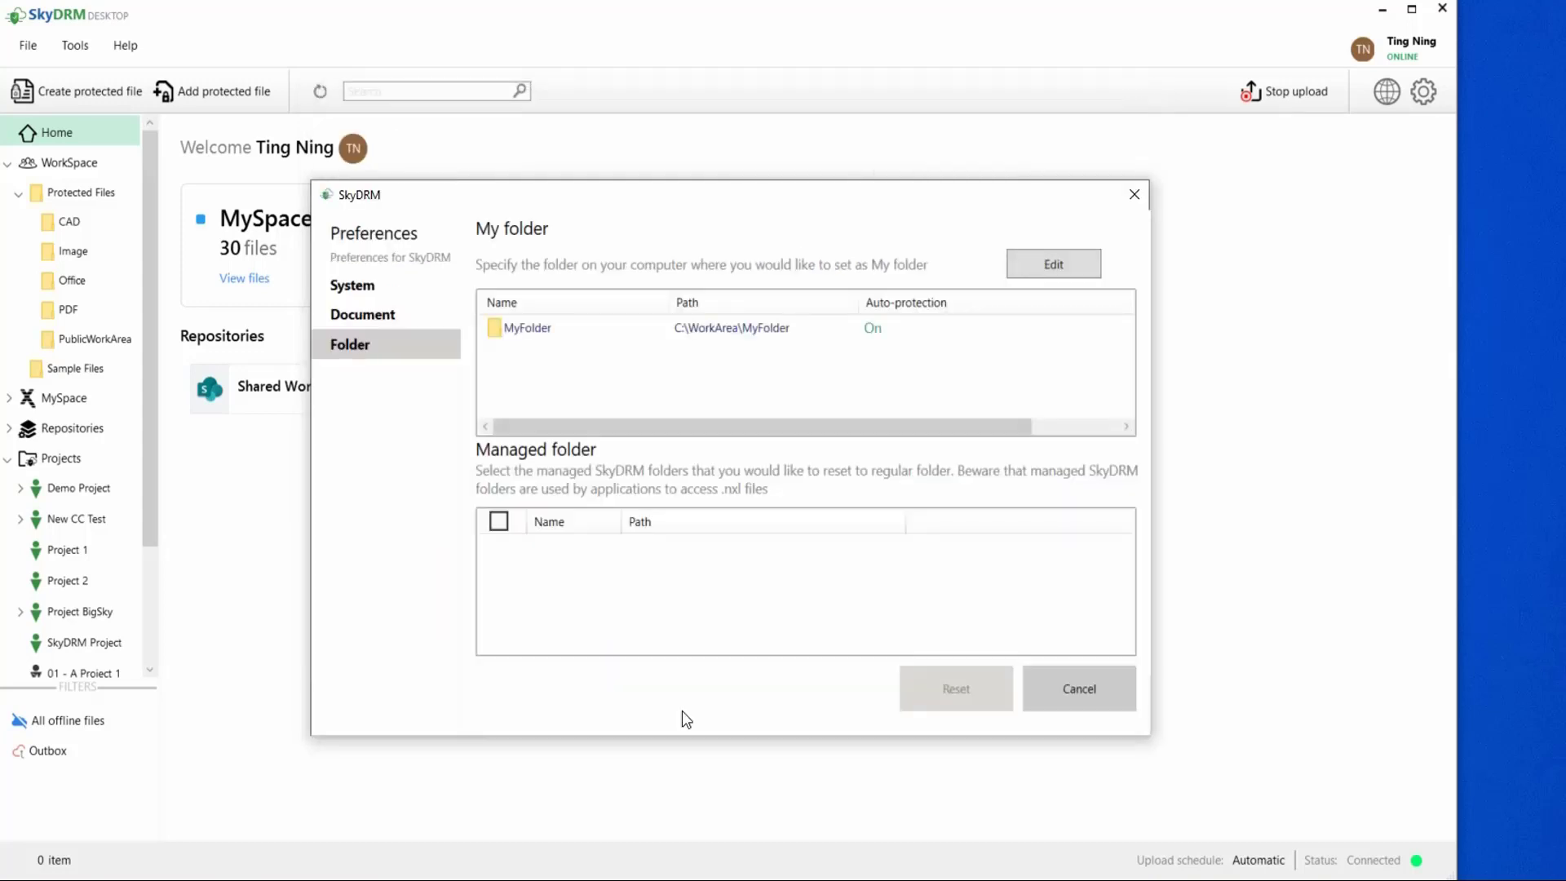
{"action": "left_click", "coordinate": [1069, 687]}
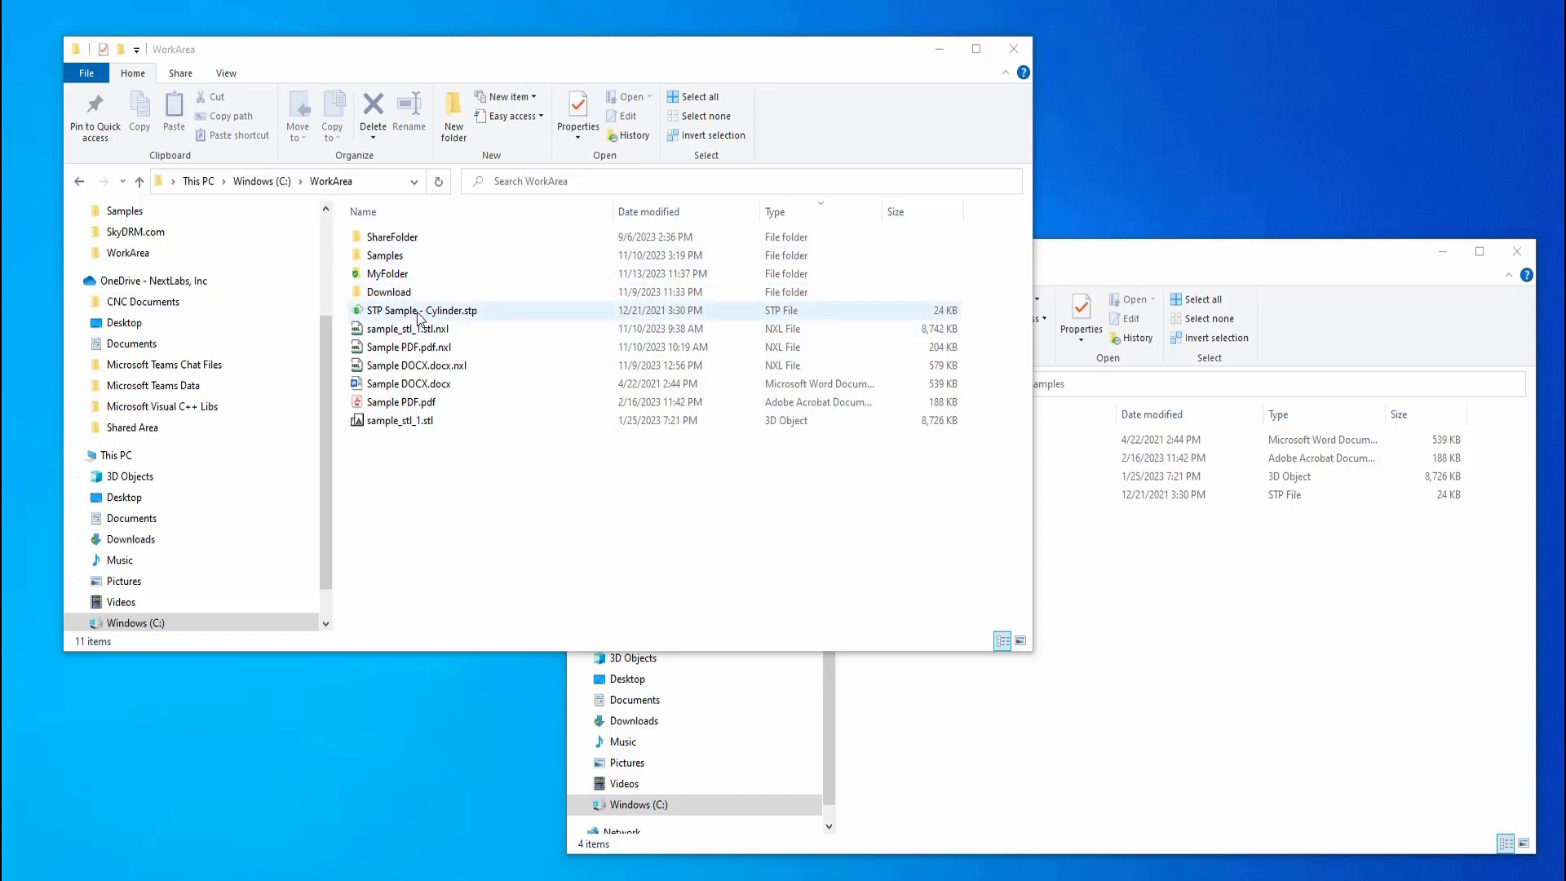
- In File Explorer, copy all four files from WorkArea\Samples into WorkArea\MyFolder
{"action": "double_click", "coordinate": [392, 276]}
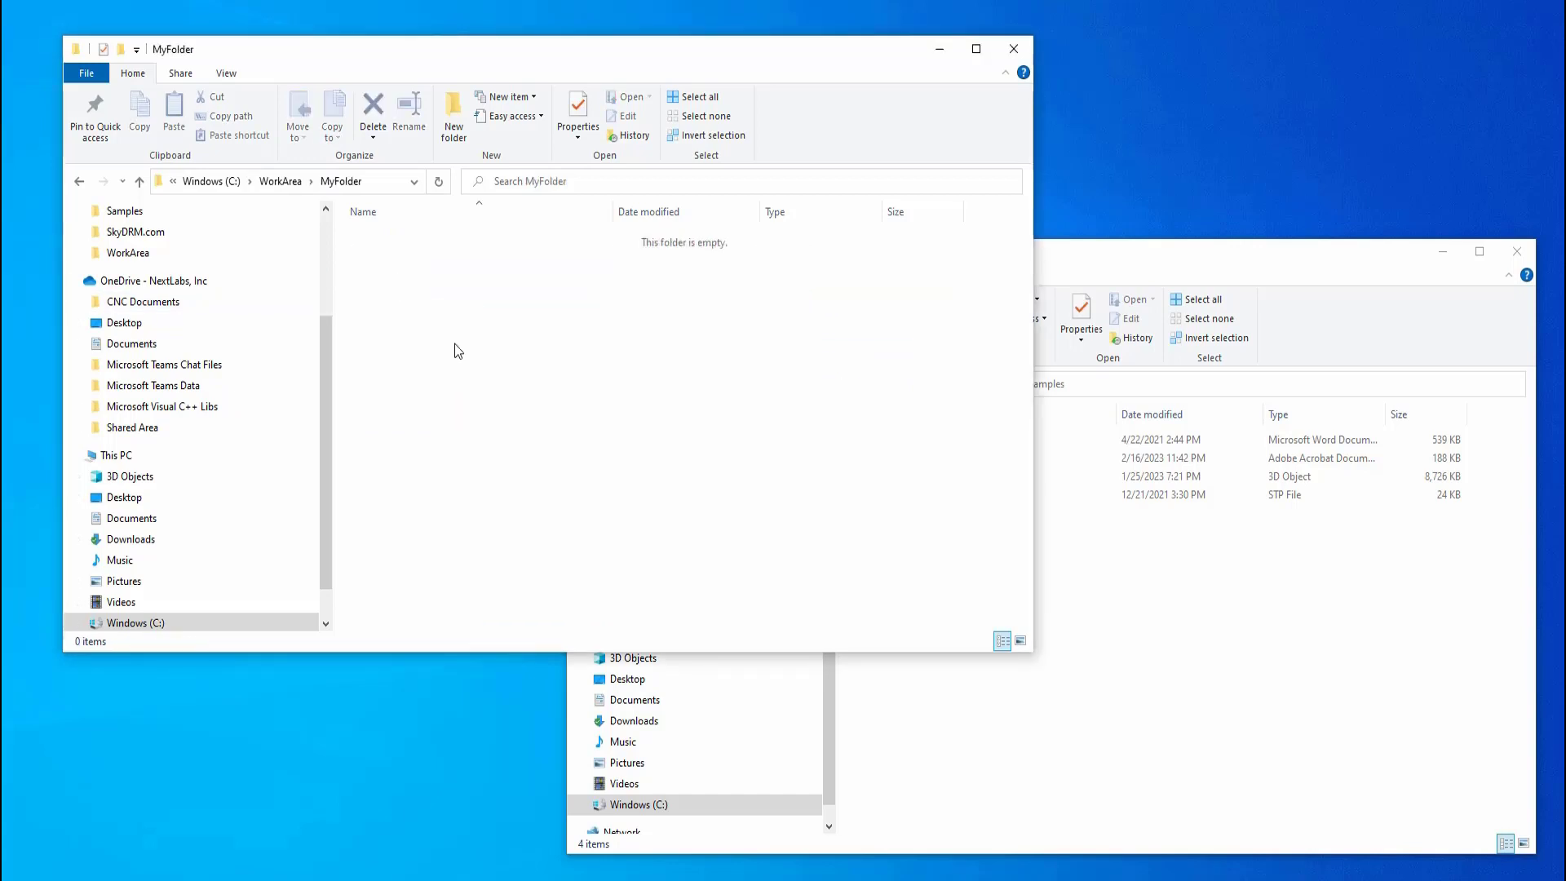
{"action": "left_click", "coordinate": [1322, 660]}
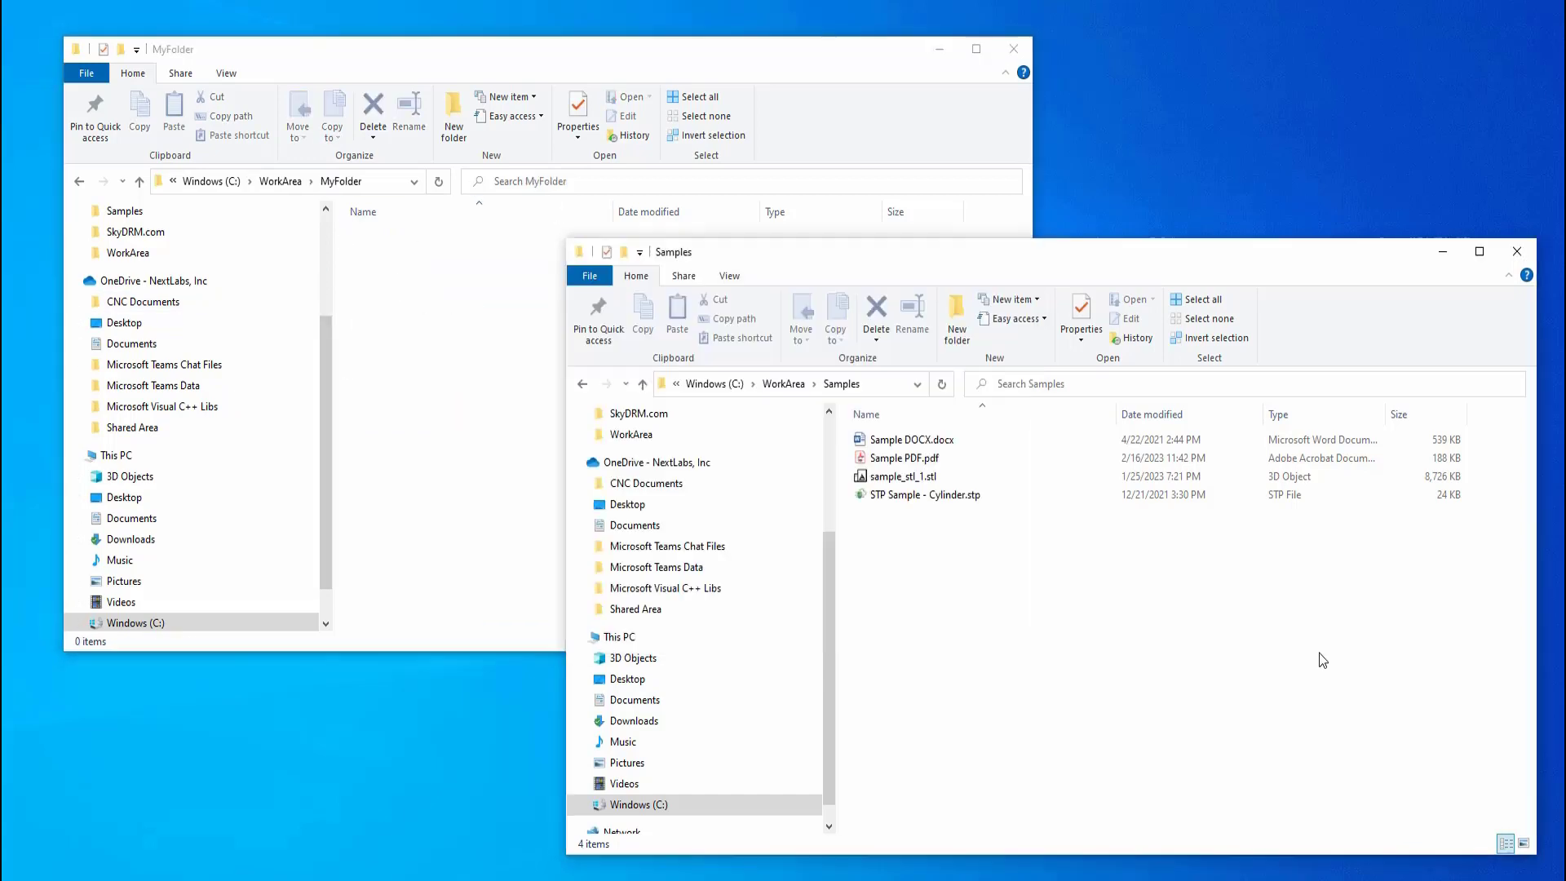
{"action": "key", "text": "ctrl+a"}
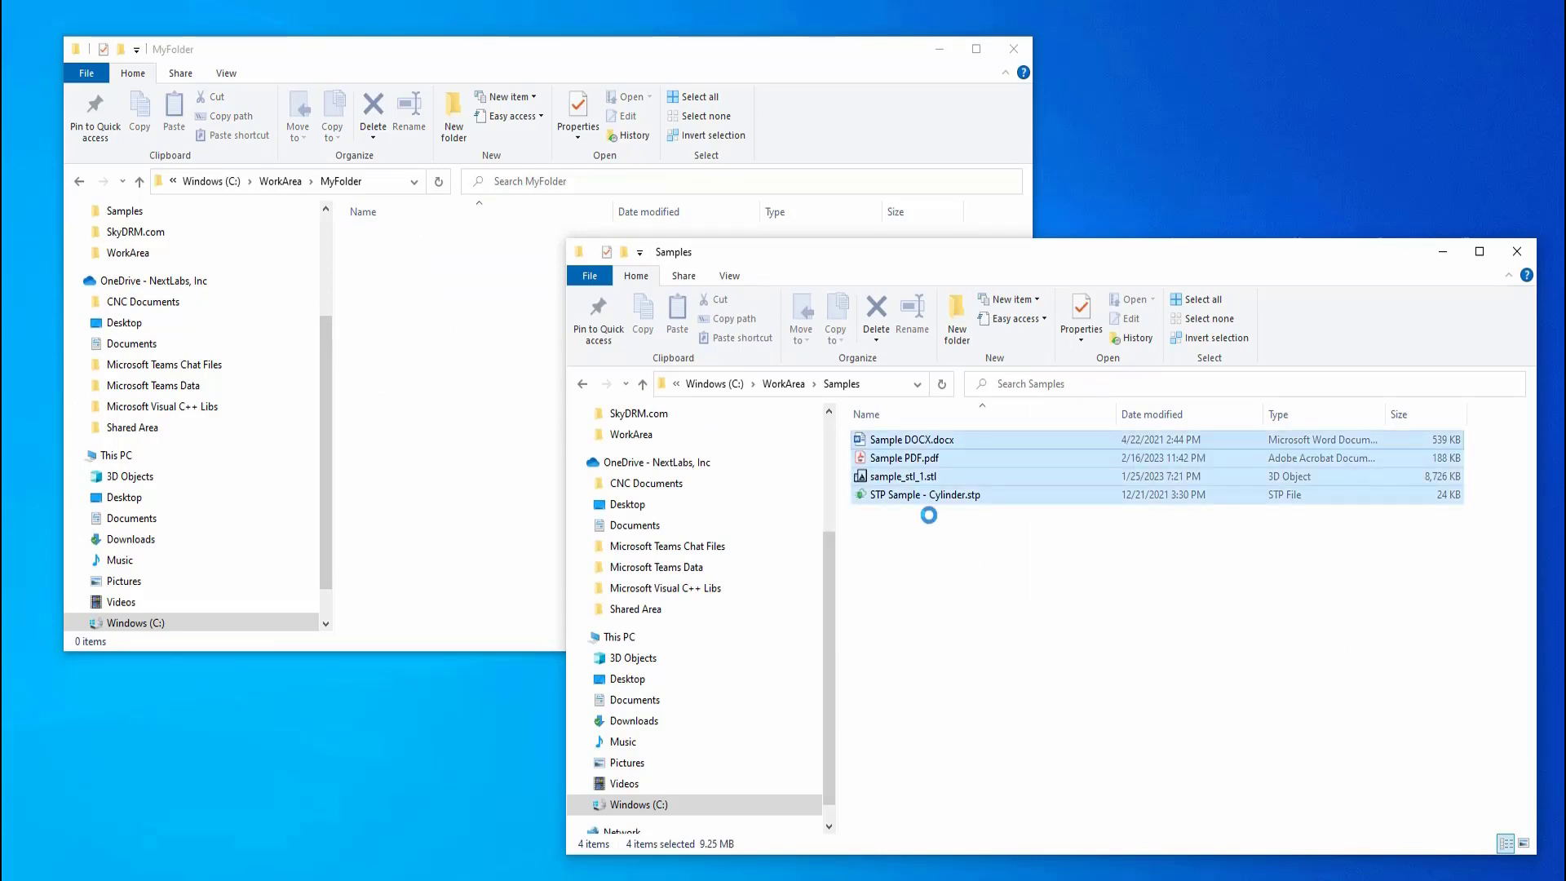
{"action": "key", "text": "ctrl+c"}
{"action": "left_click", "coordinate": [469, 433]}
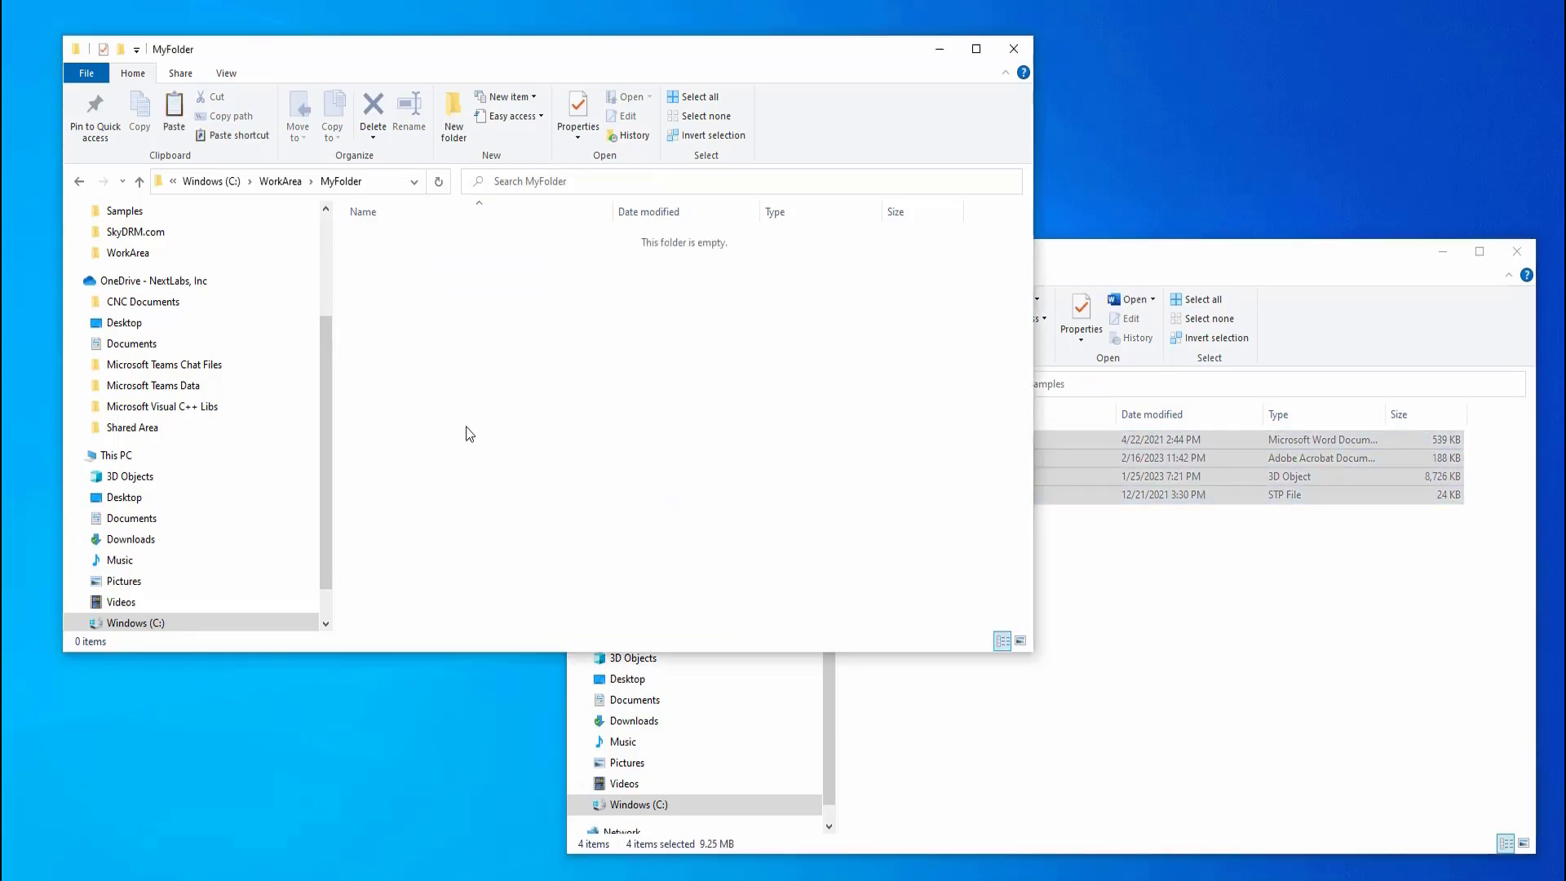
{"action": "right_click", "coordinate": [437, 369]}
{"action": "left_click", "coordinate": [367, 492]}
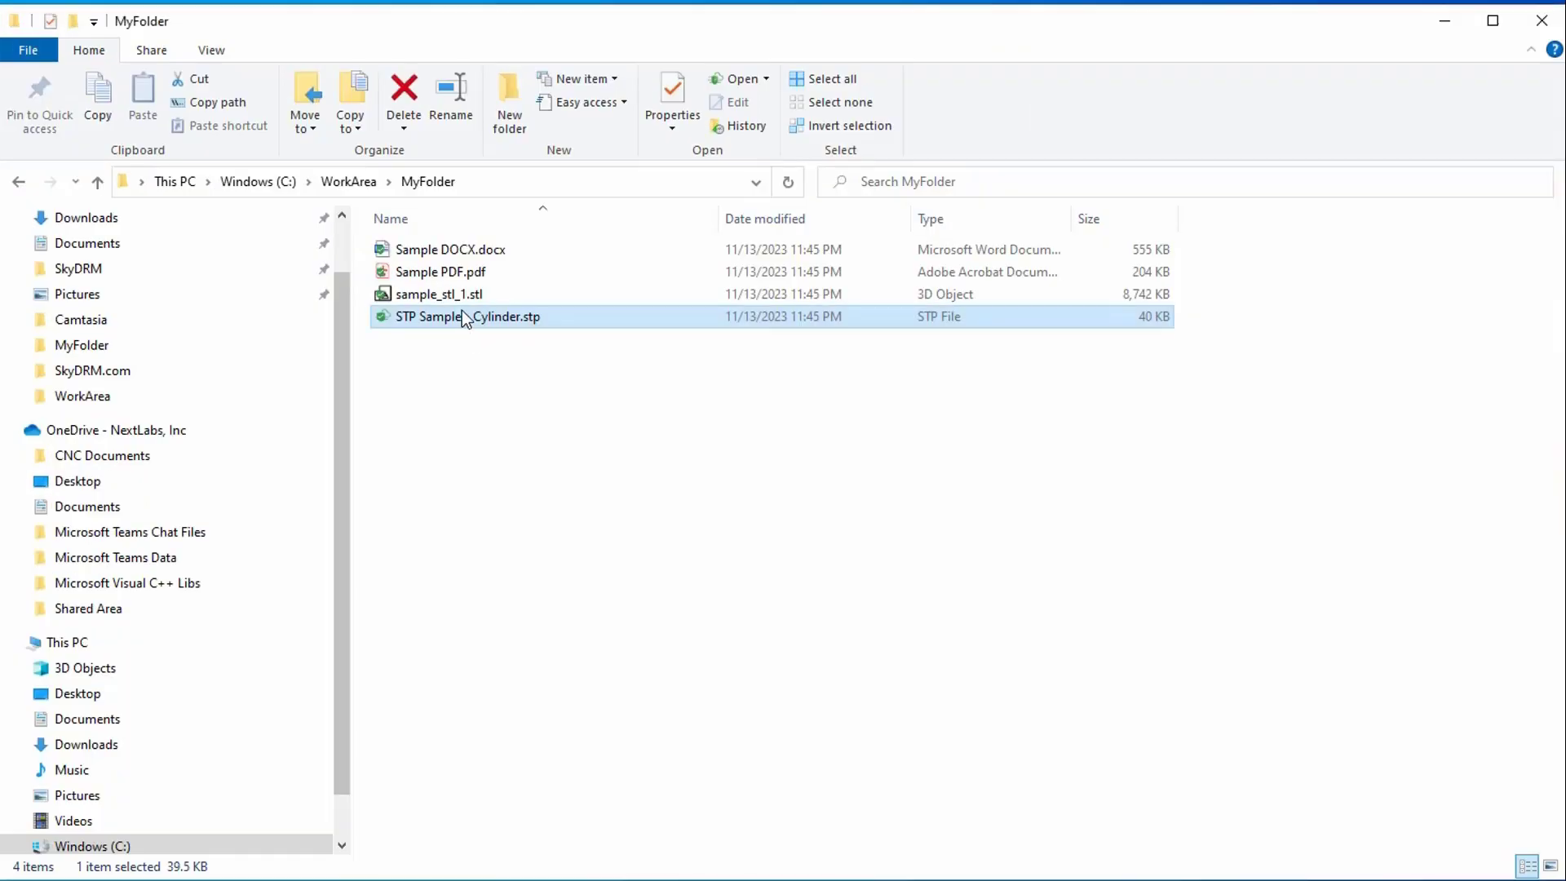
- Check the SkyDRM file info of STP Sample - Cylinder.stp in MyFolder, and open and orbit the model in the viewer
{"action": "right_click", "coordinate": [461, 311]}
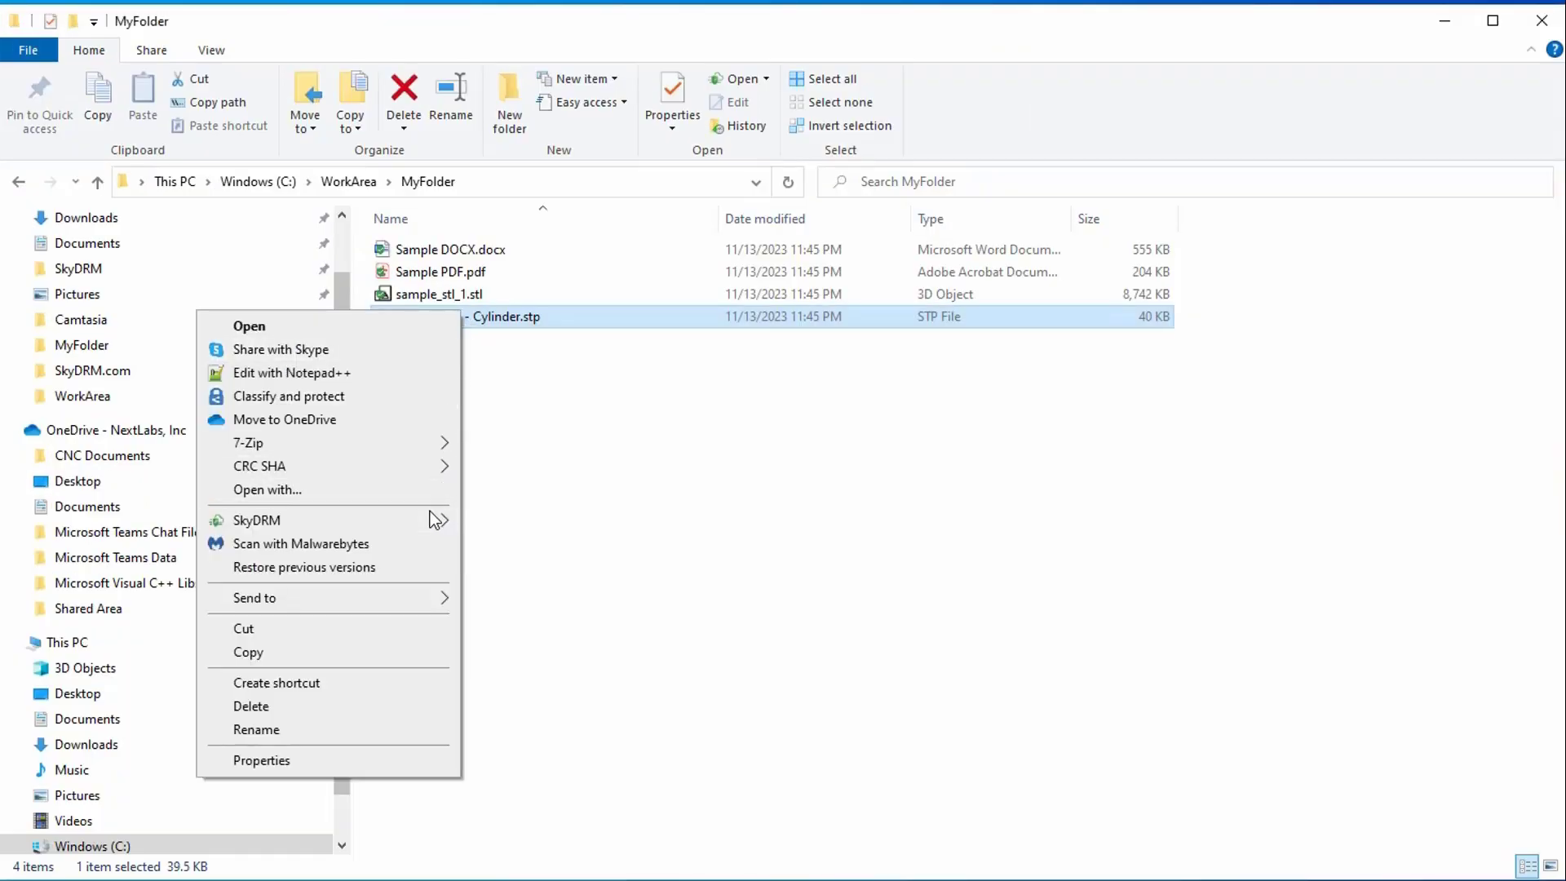
{"action": "mouse_move", "coordinate": [434, 517]}
{"action": "left_click", "coordinate": [522, 547]}
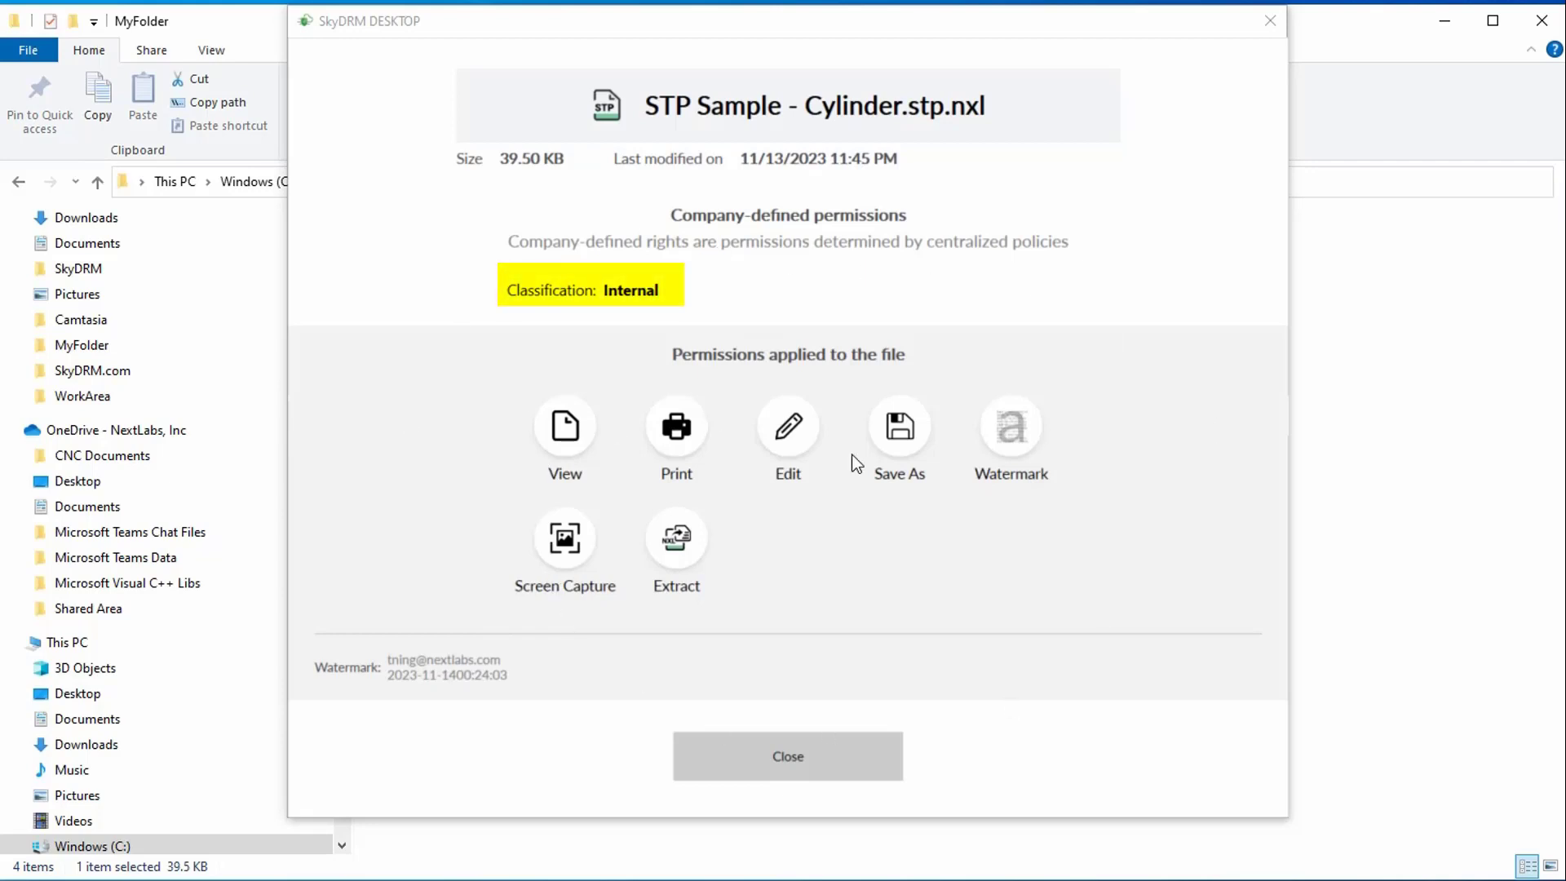
{"action": "left_click", "coordinate": [810, 776]}
{"action": "double_click", "coordinate": [444, 324]}
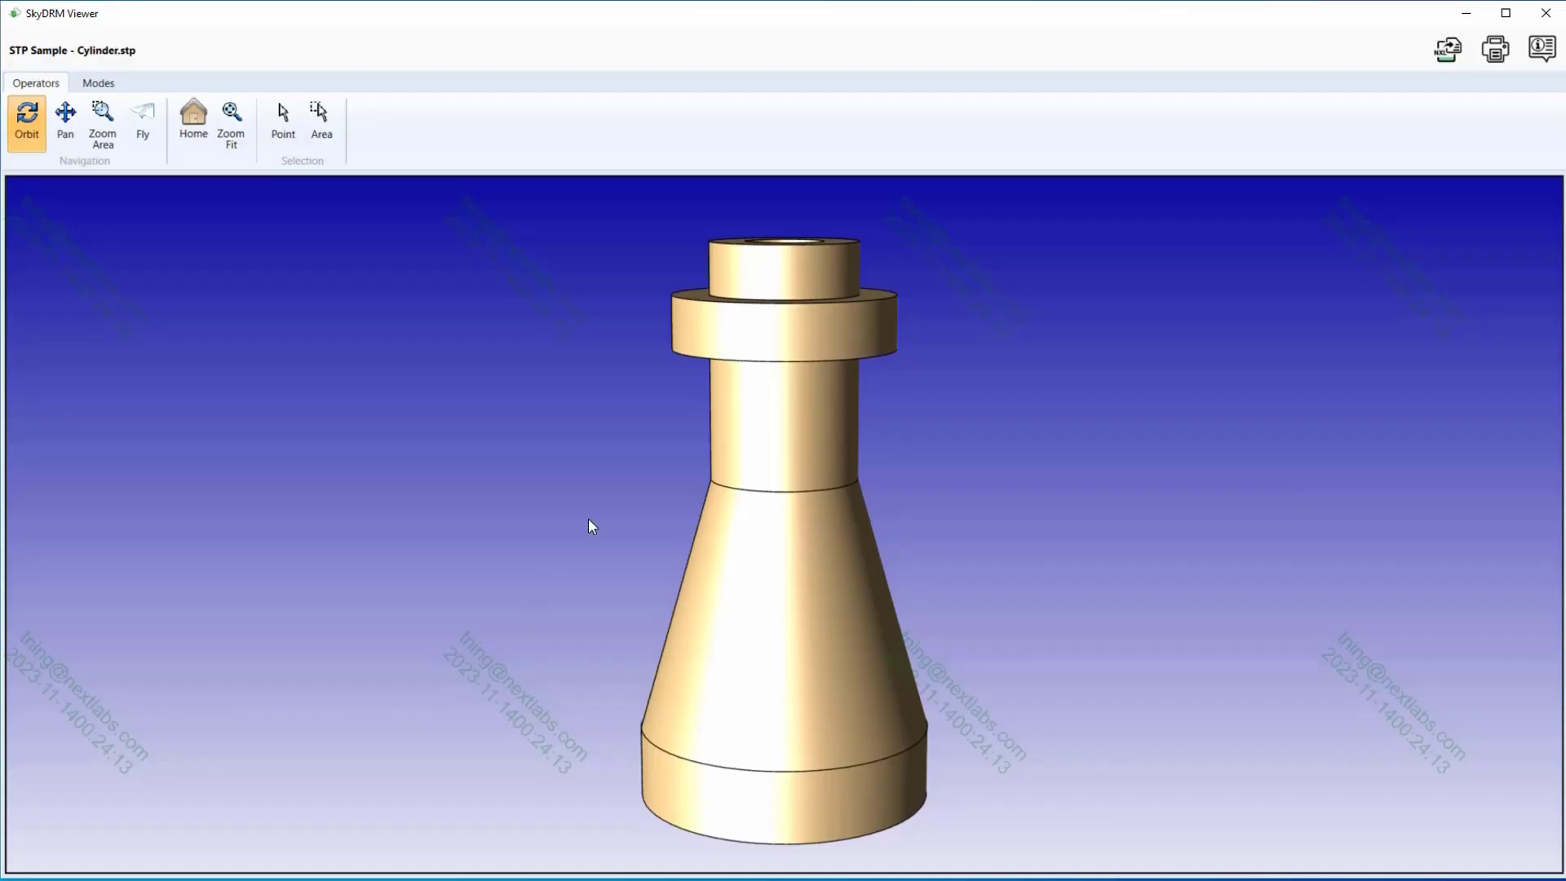
{"action": "left_click_drag", "start_coordinate": [755, 455], "coordinate": [916, 640]}
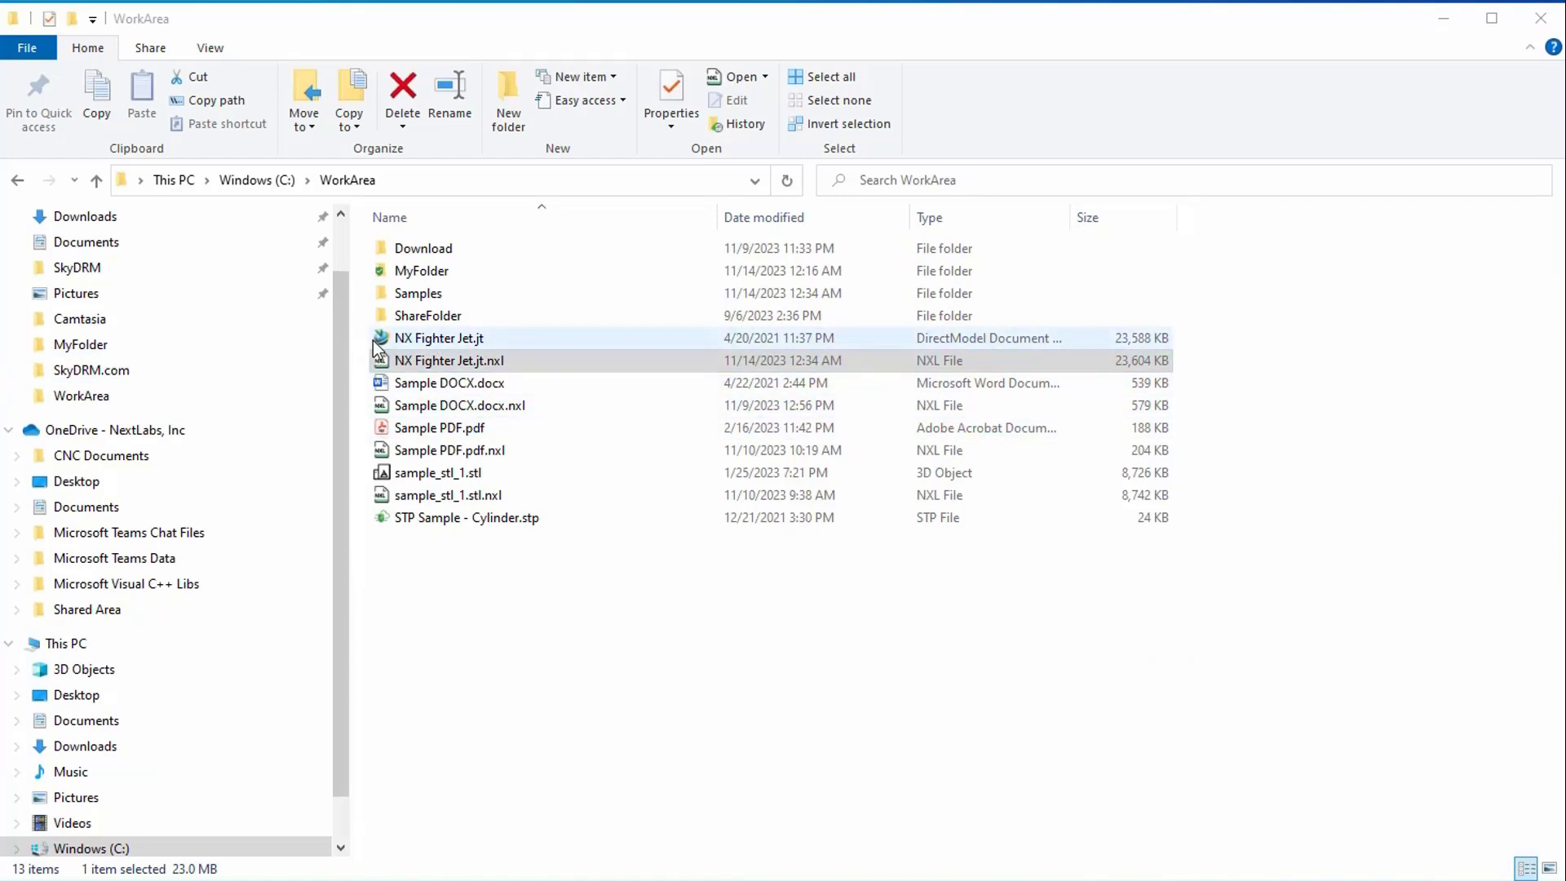
- Check the SkyDRM file info of NX Fighter Jet.jt.nxl in WorkArea, and open and rotate the model in JT2Go
{"action": "right_click", "coordinate": [483, 364]}
{"action": "mouse_move", "coordinate": [431, 580]}
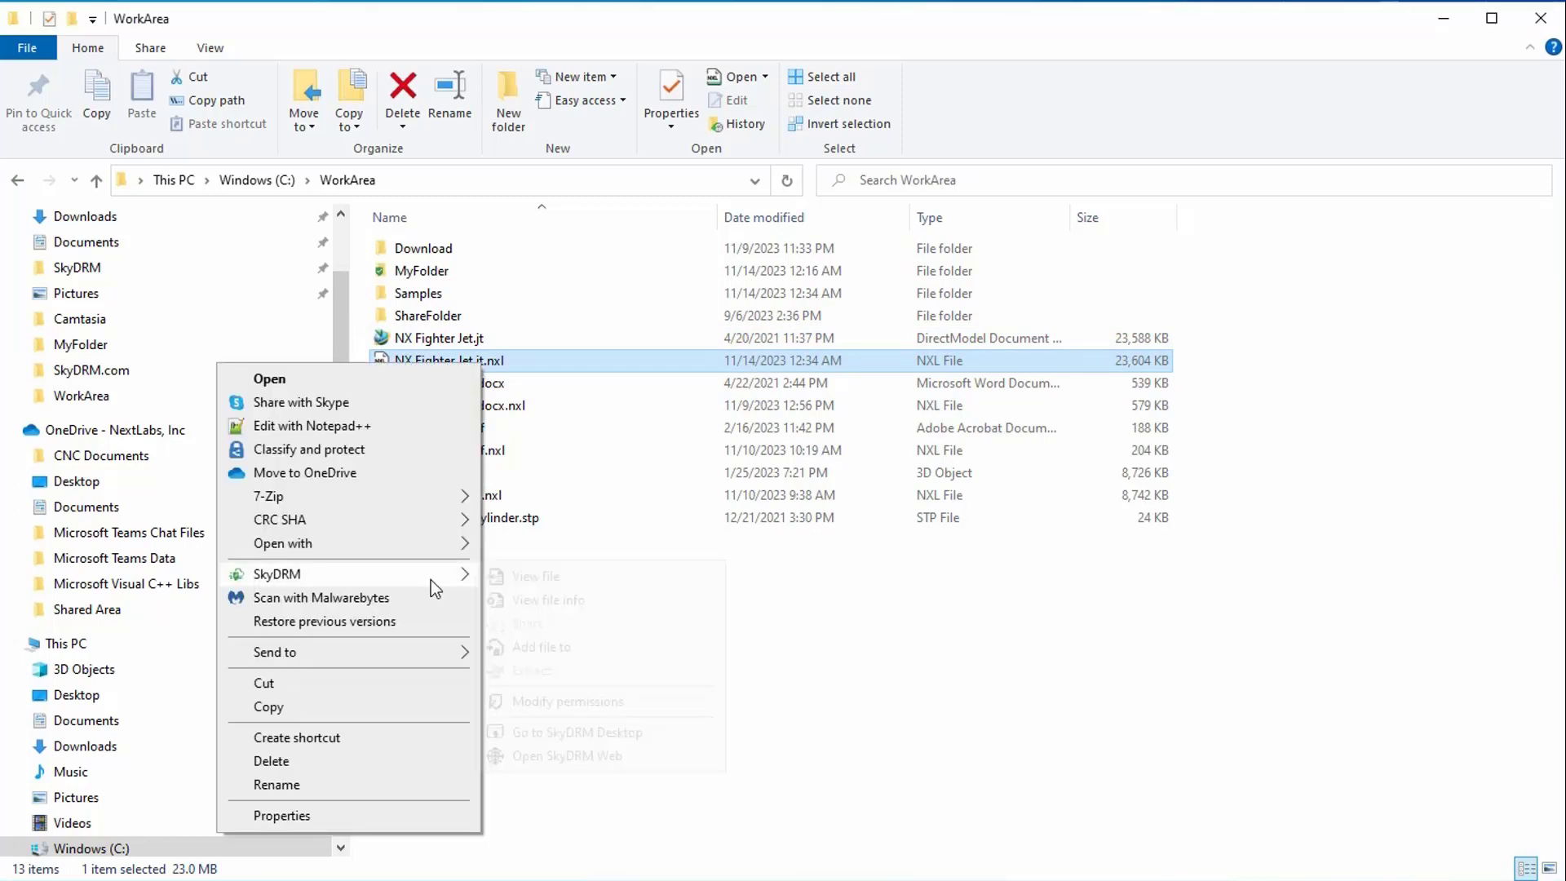
{"action": "left_click", "coordinate": [539, 607]}
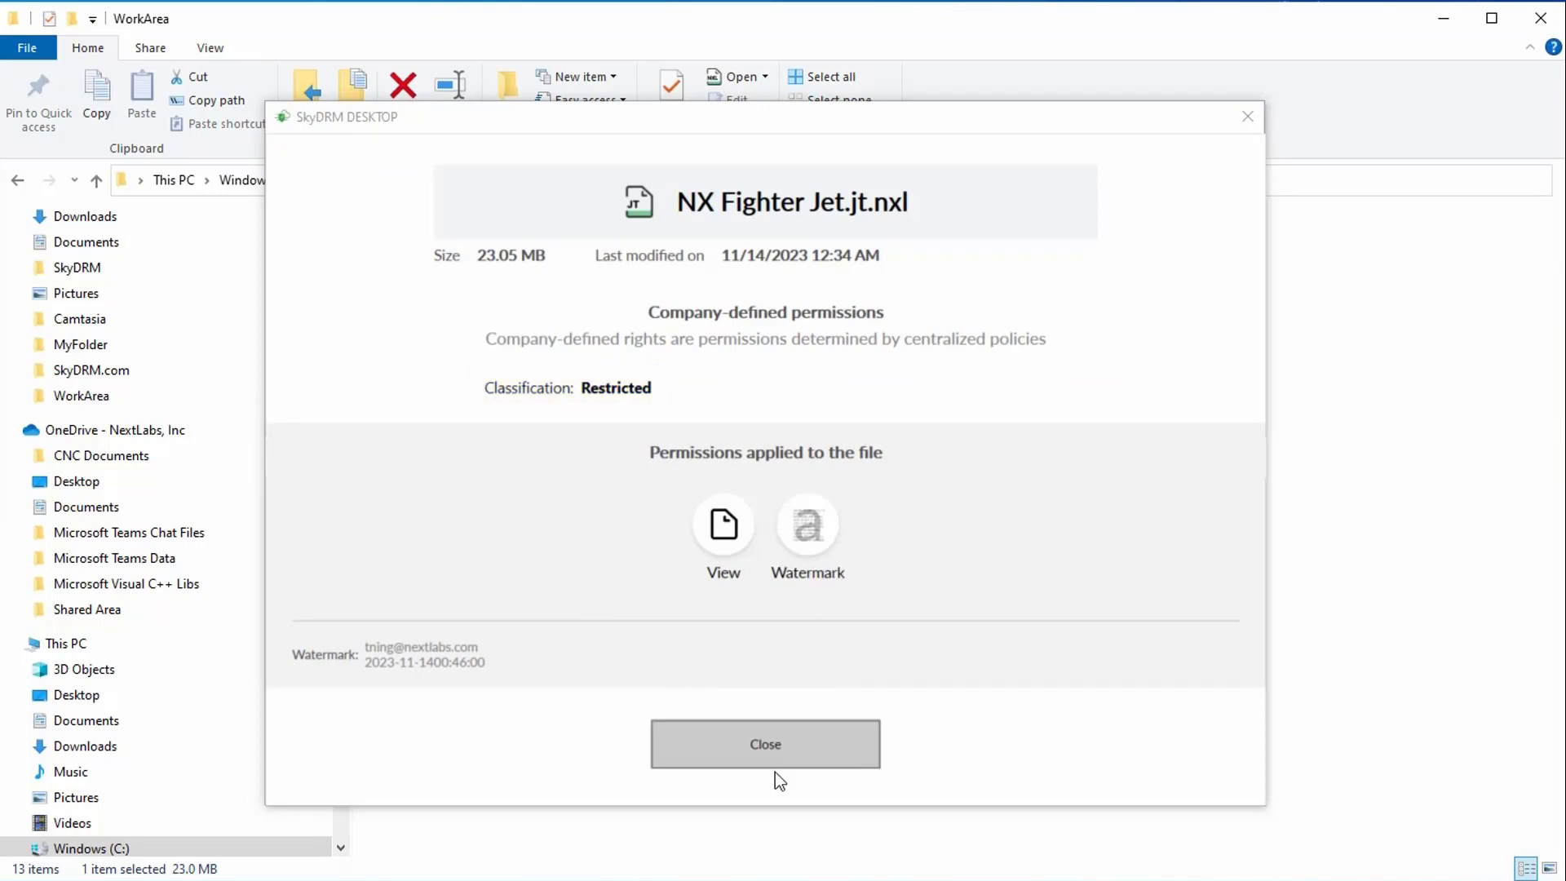
{"action": "left_click", "coordinate": [763, 752]}
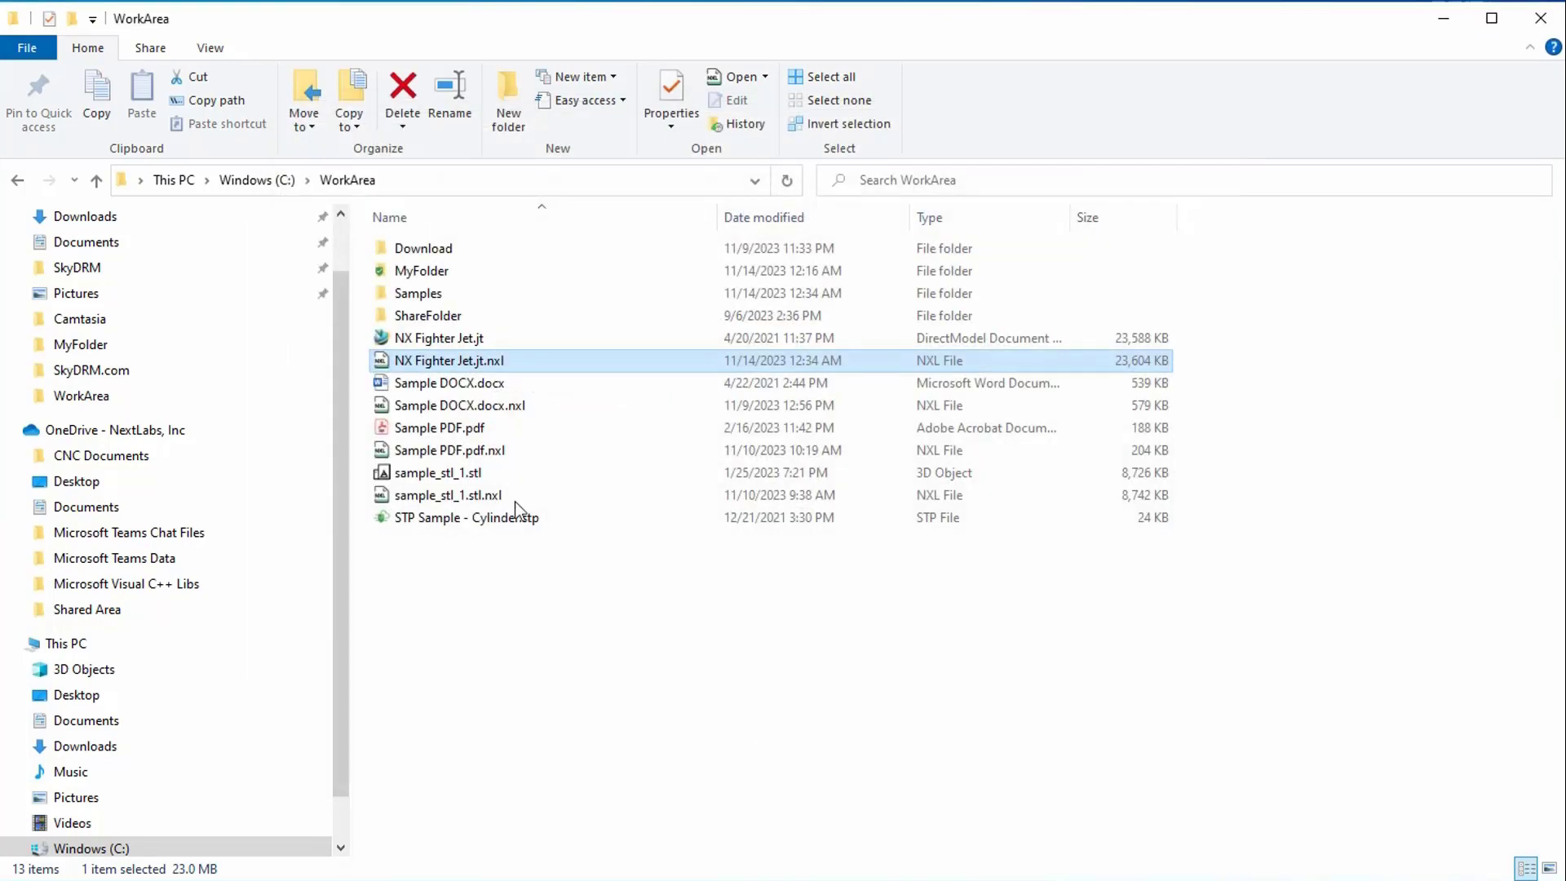
{"action": "key", "text": "Return"}
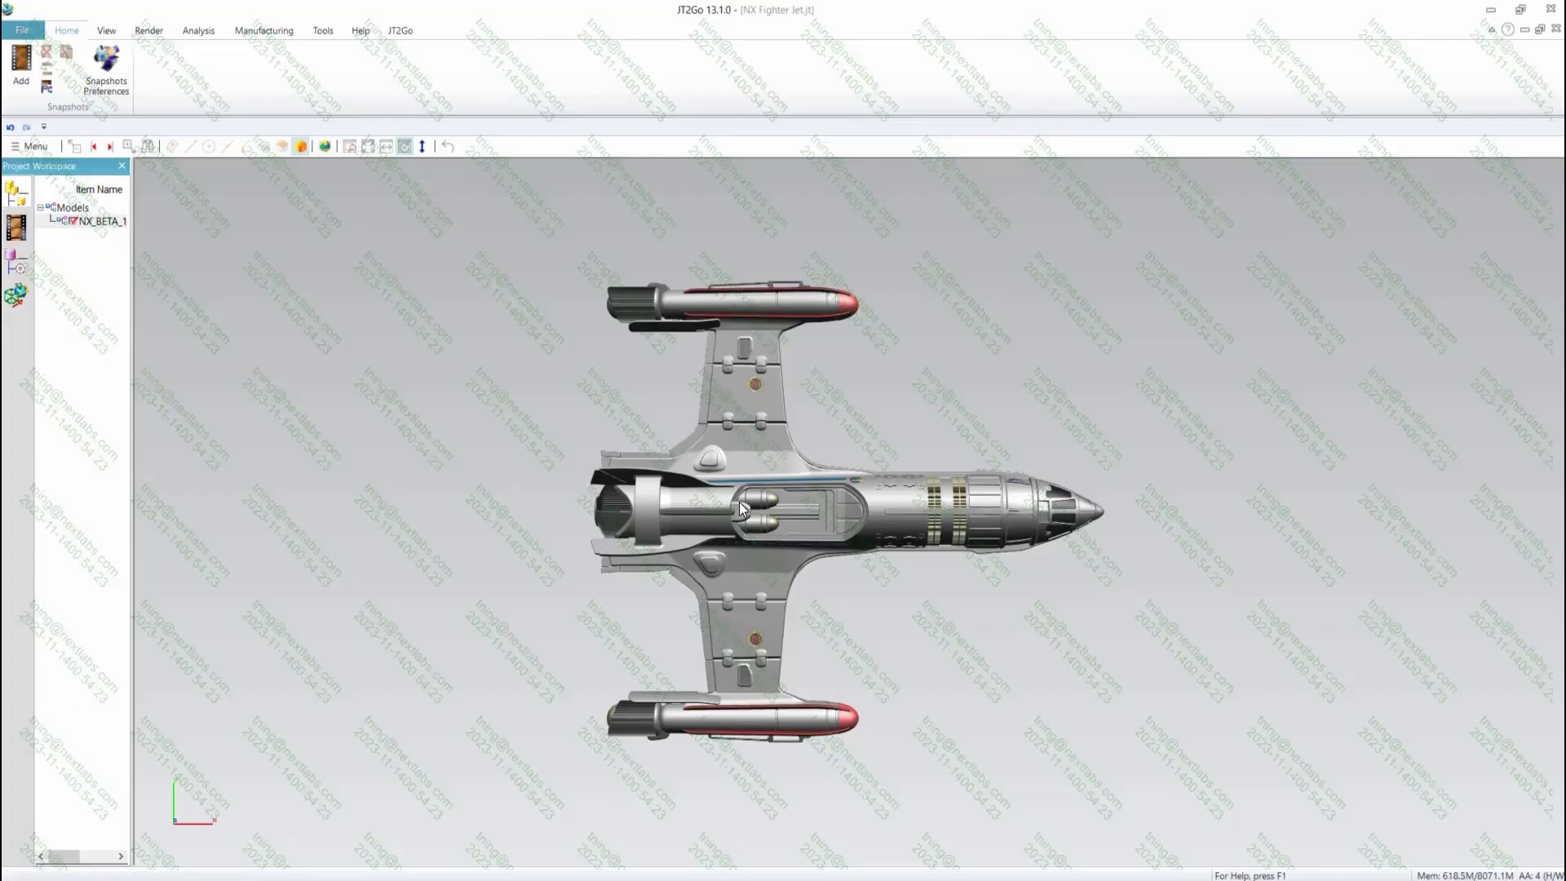
{"action": "left_click_drag", "start_coordinate": [757, 443], "coordinate": [738, 517]}
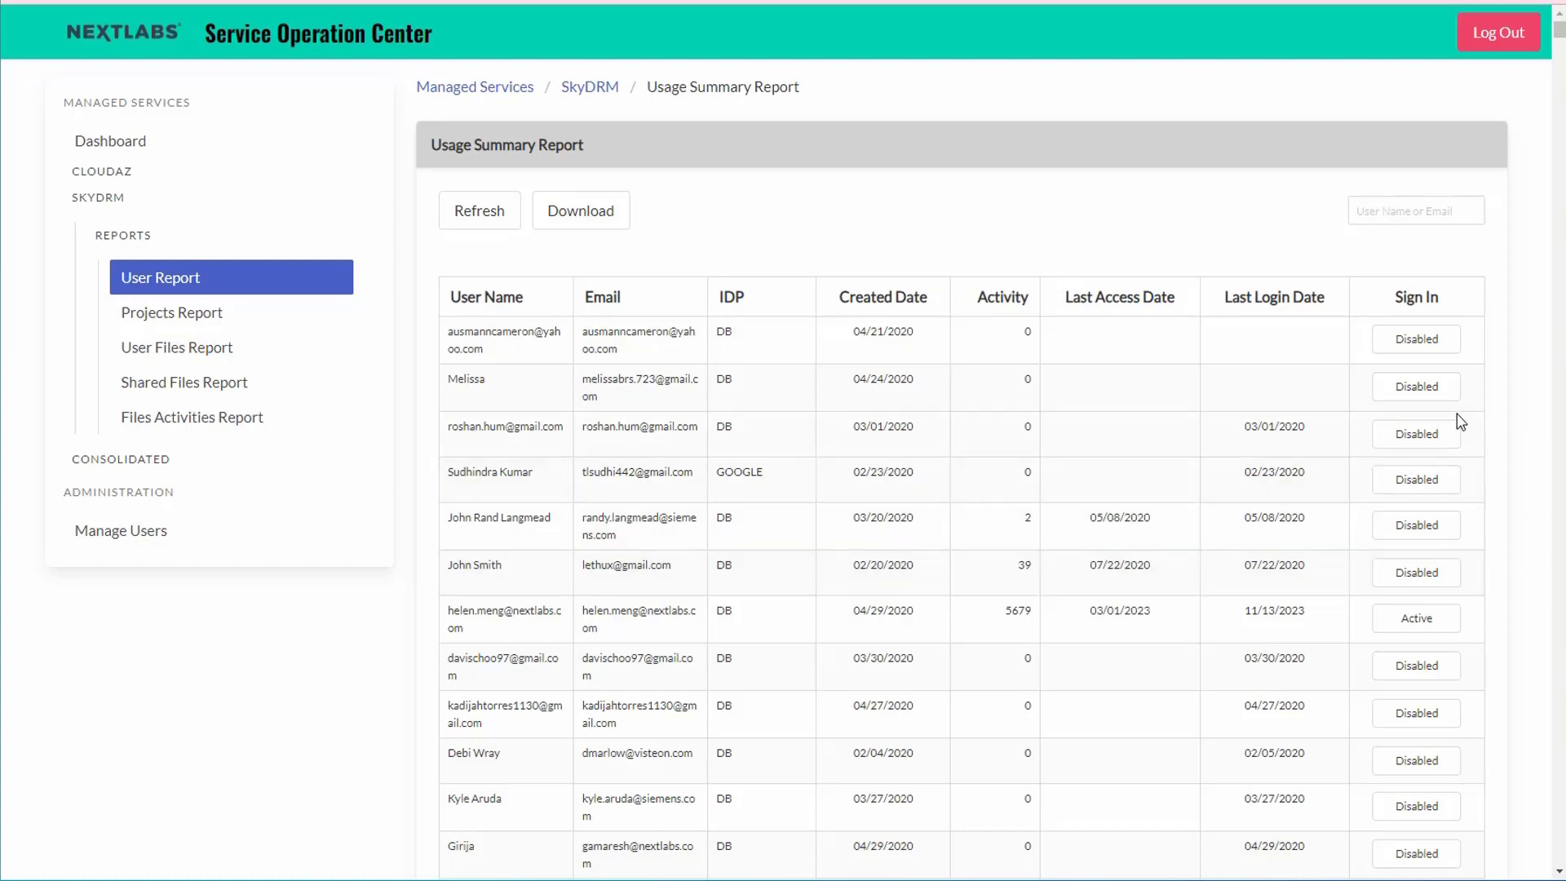
- In the Service Operation Center's User Report, view the sign-in status change for a disabled and an active user, closing both without confirming
{"action": "left_click", "coordinate": [1429, 343]}
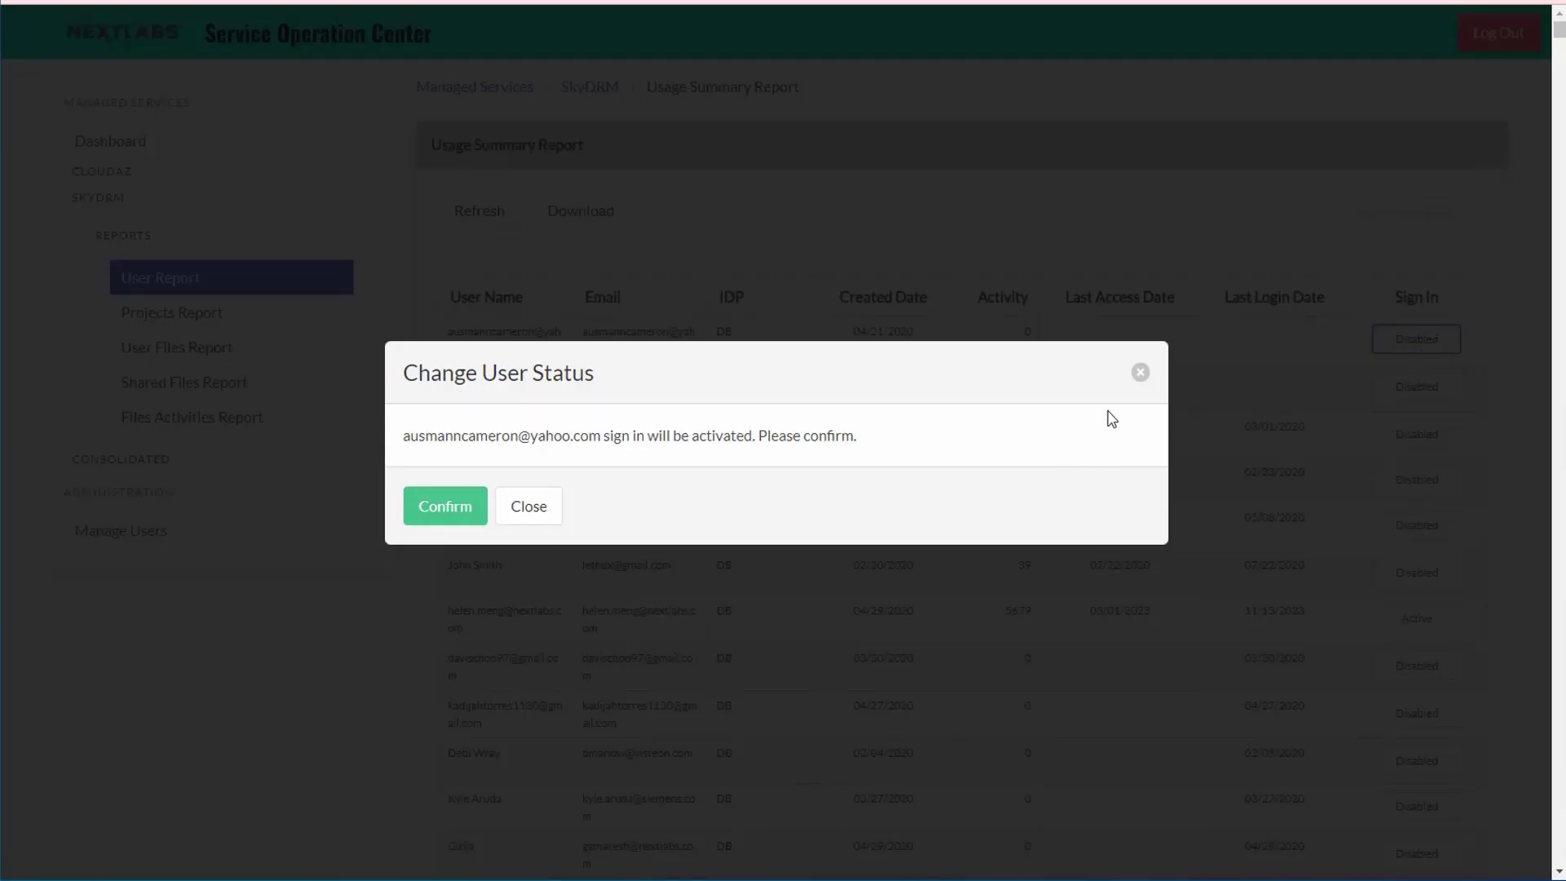
{"action": "left_click", "coordinate": [1140, 375]}
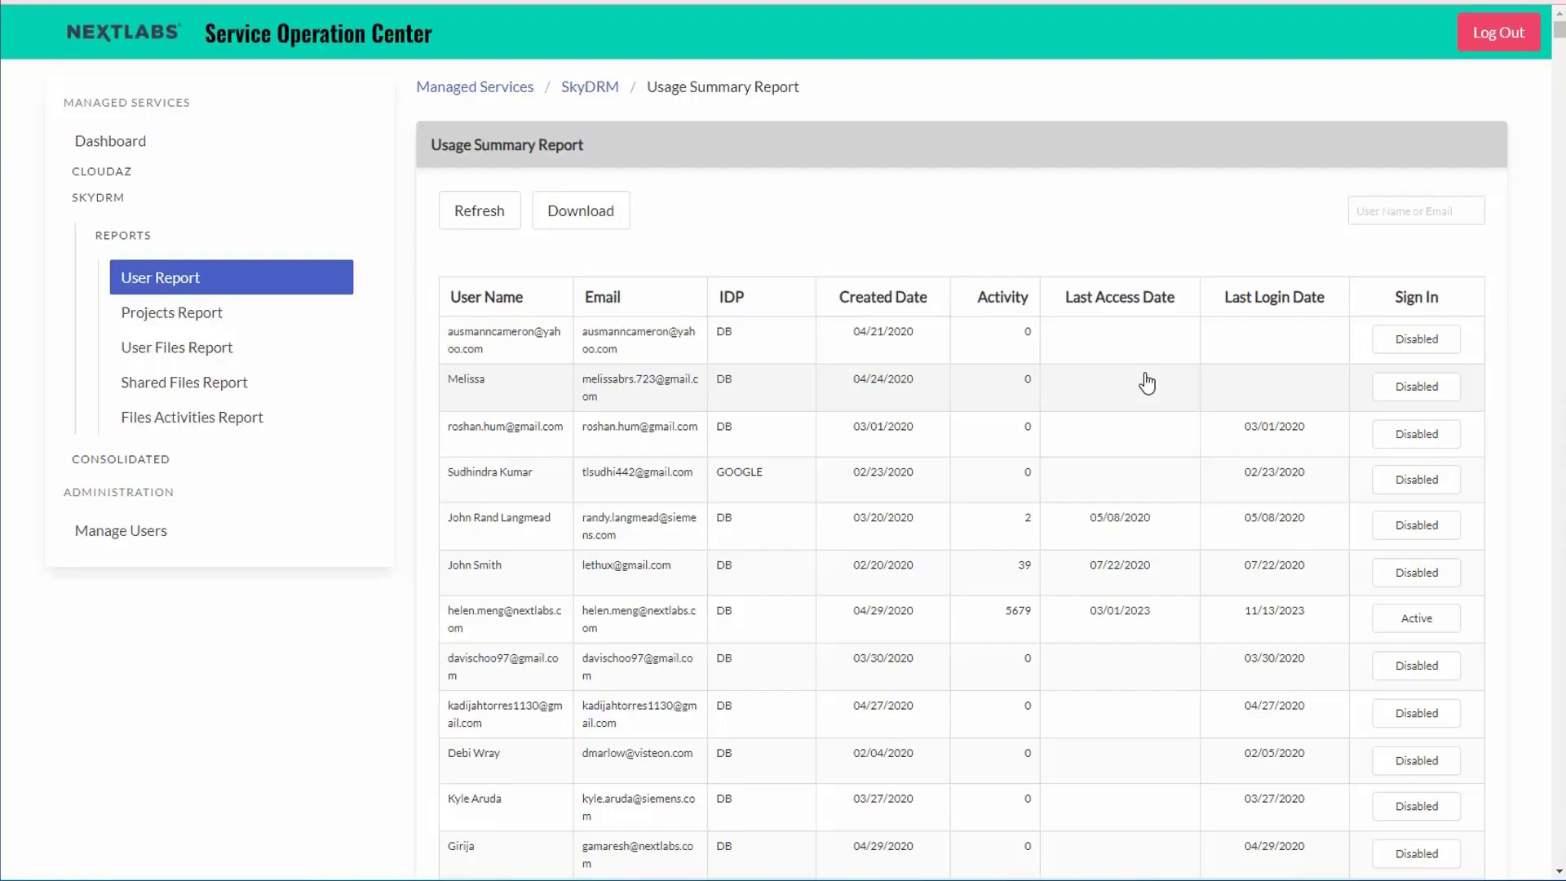
{"action": "left_click", "coordinate": [1416, 623]}
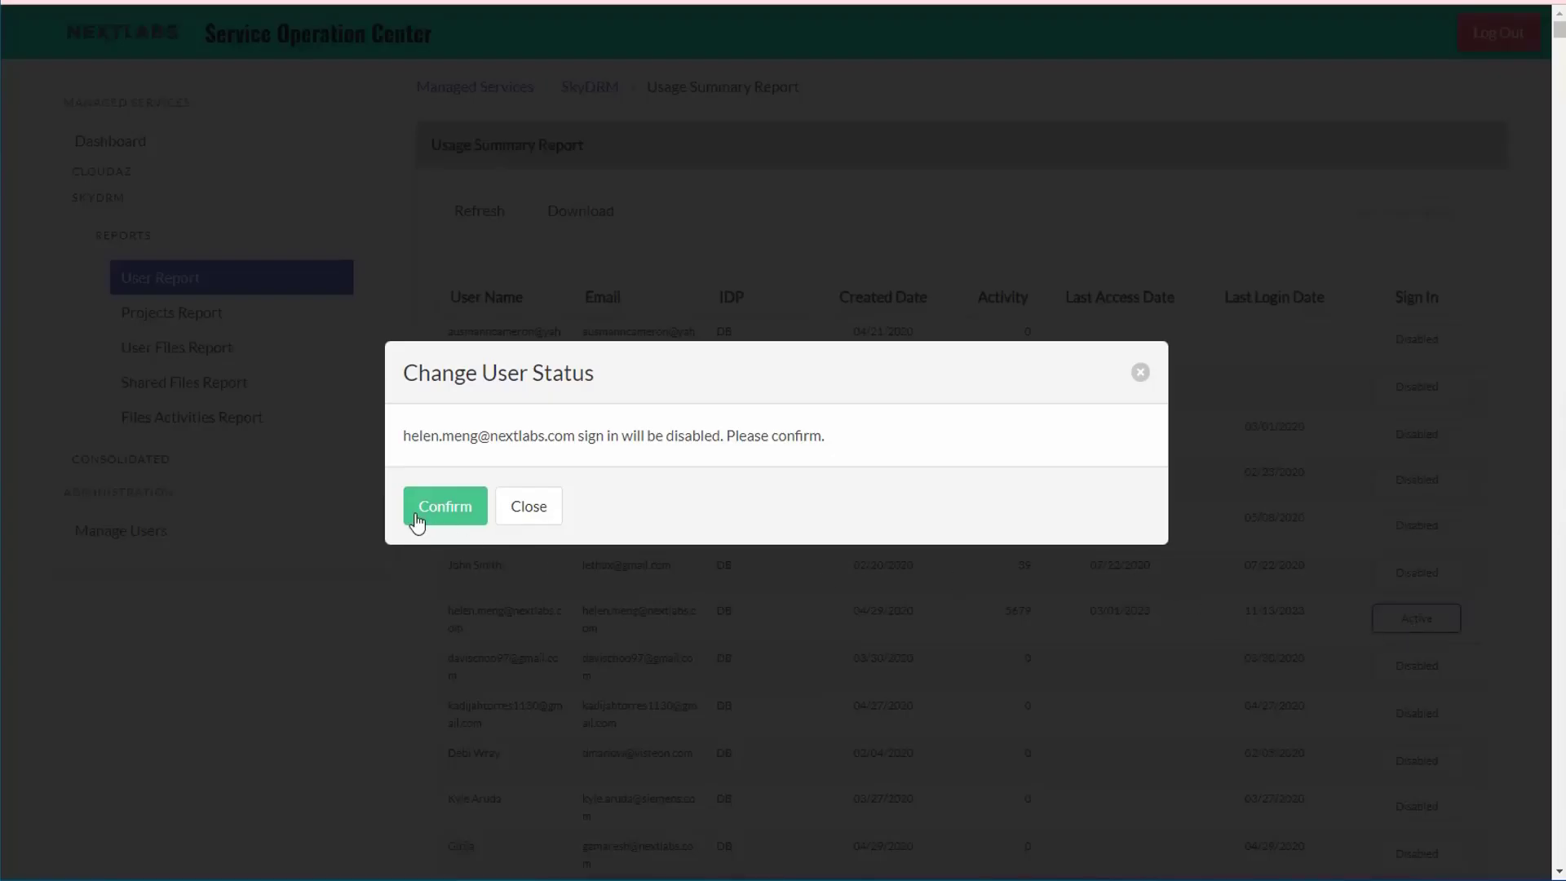
{"action": "left_click", "coordinate": [1140, 373]}
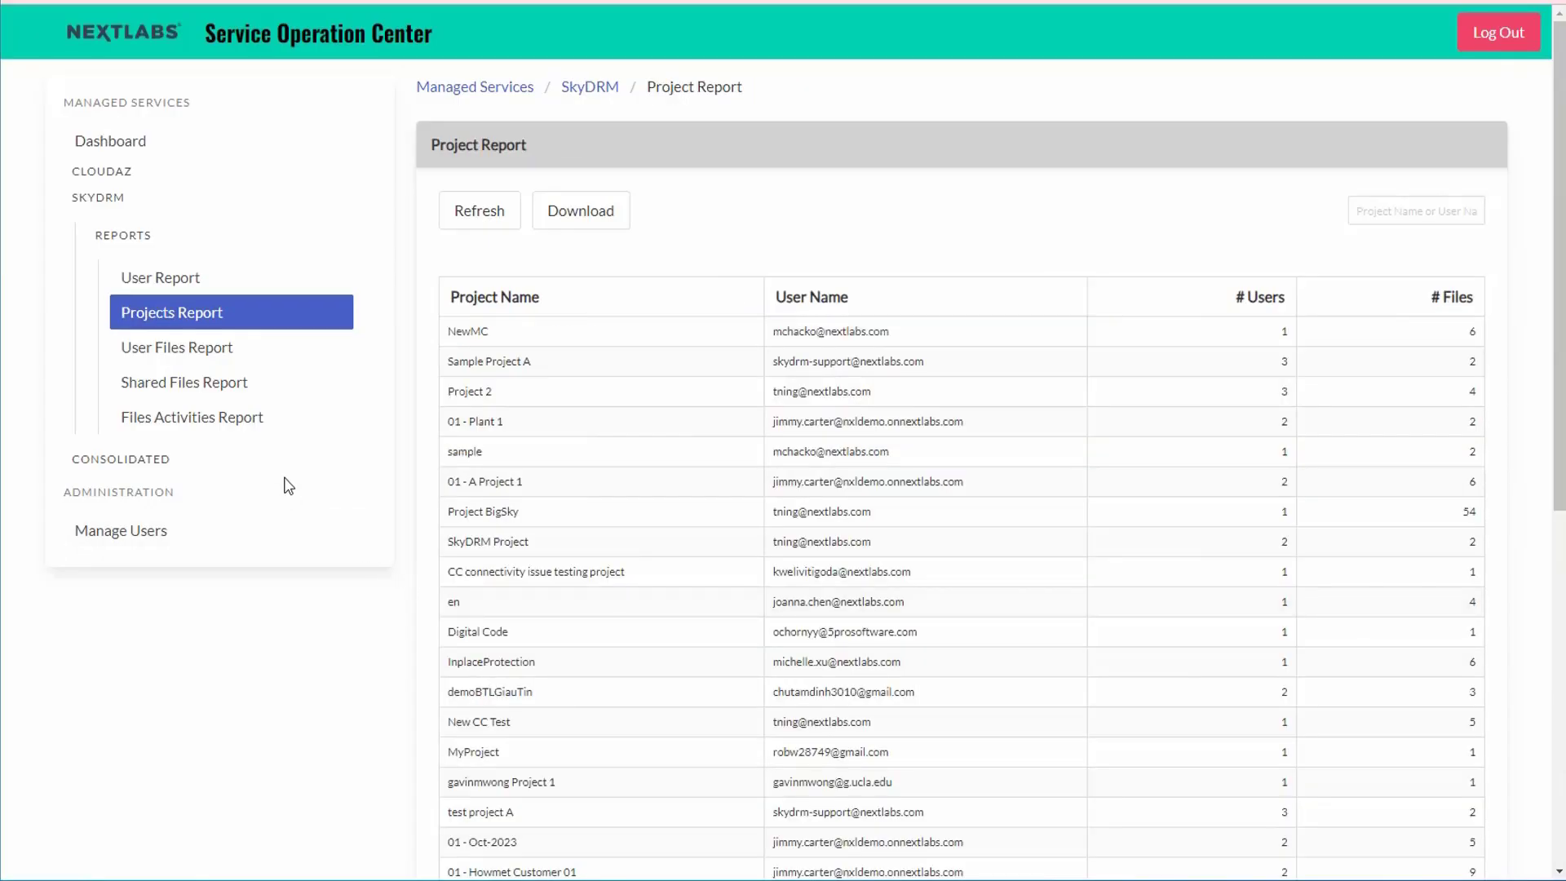